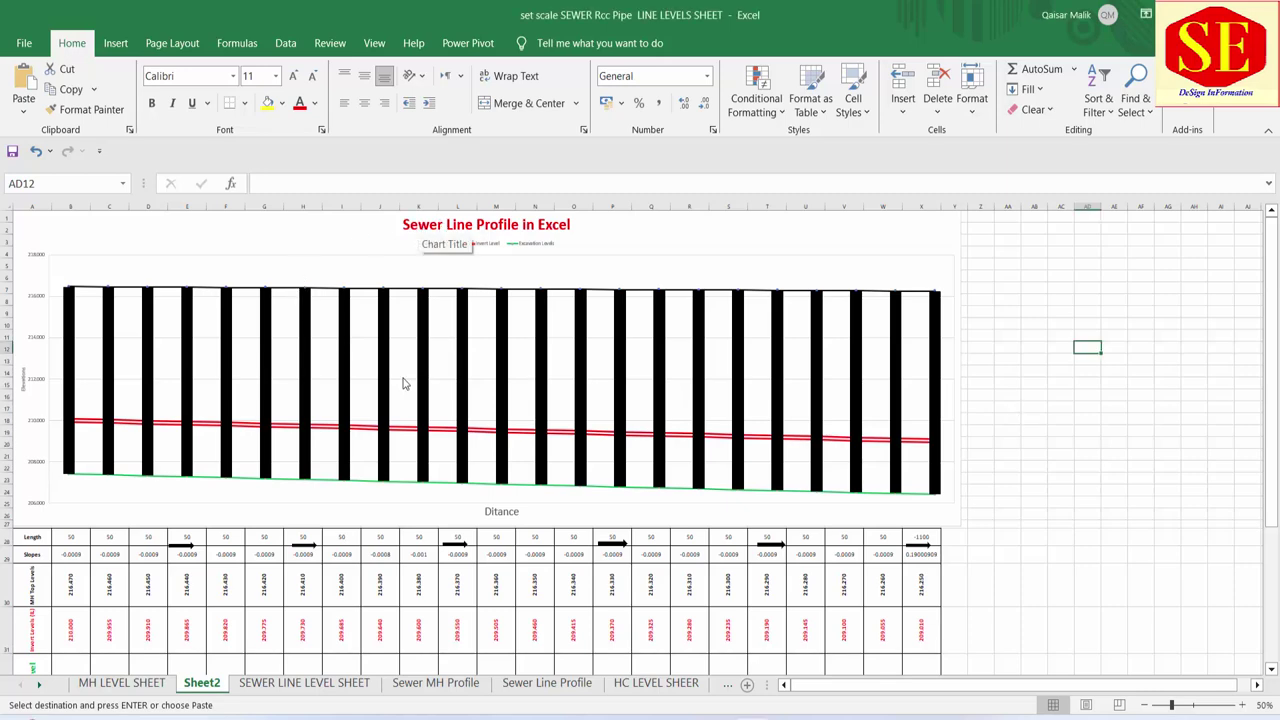
# Step: Enter 210 as the MH top level in cell N30
pyautogui.scroll(-2, 380, 292)
pyautogui.scroll(1, 423, 343)
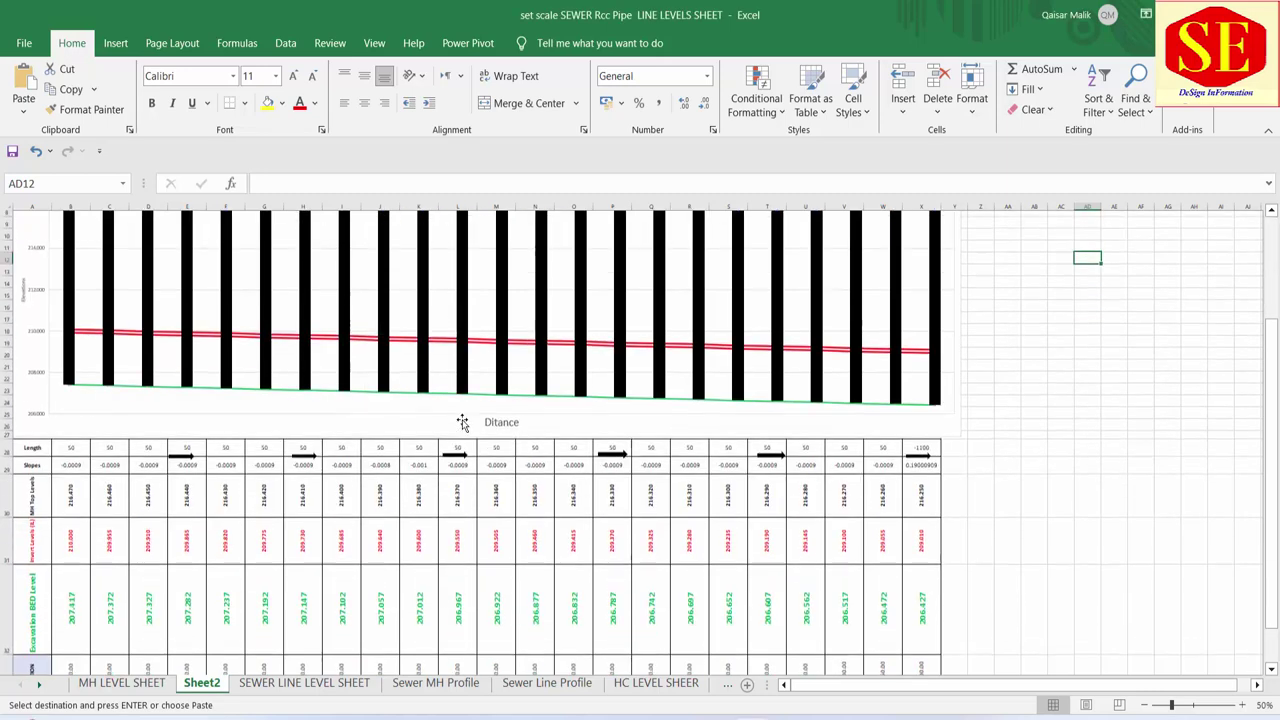
pyautogui.scroll(1, 457, 420)
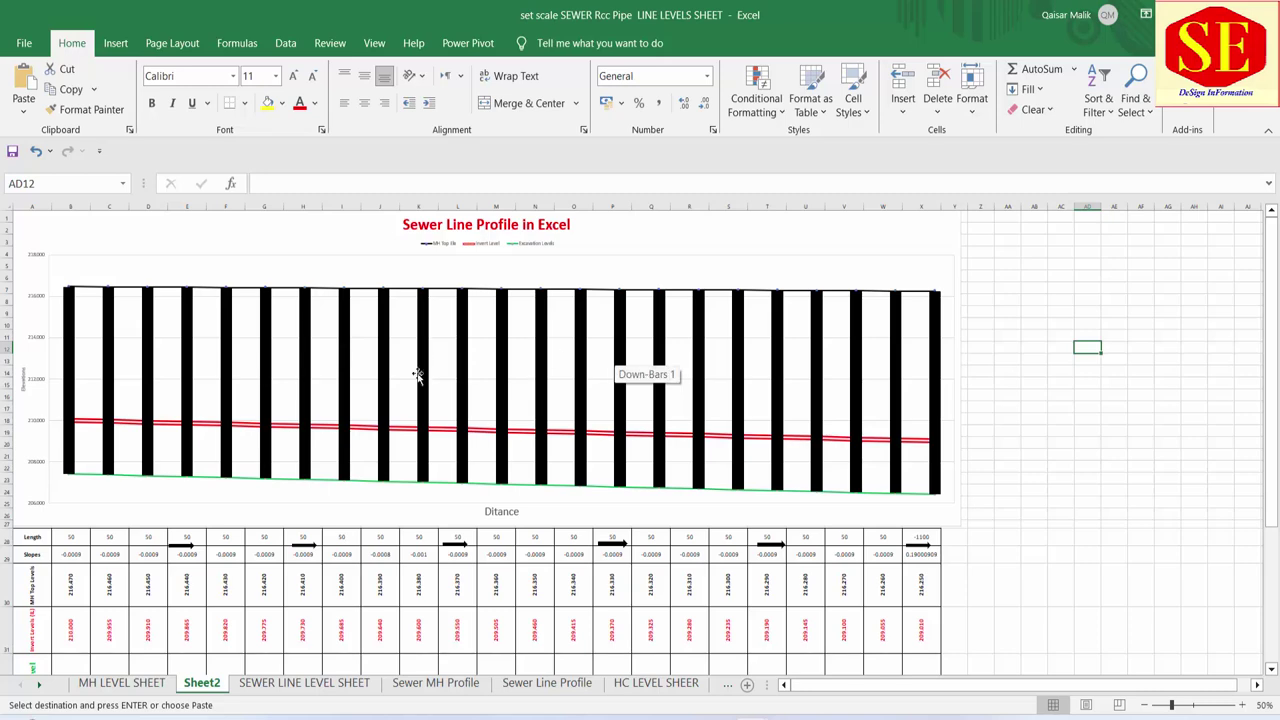
pyautogui.scroll(-1, 358, 348)
pyautogui.scroll(-1, 358, 348)
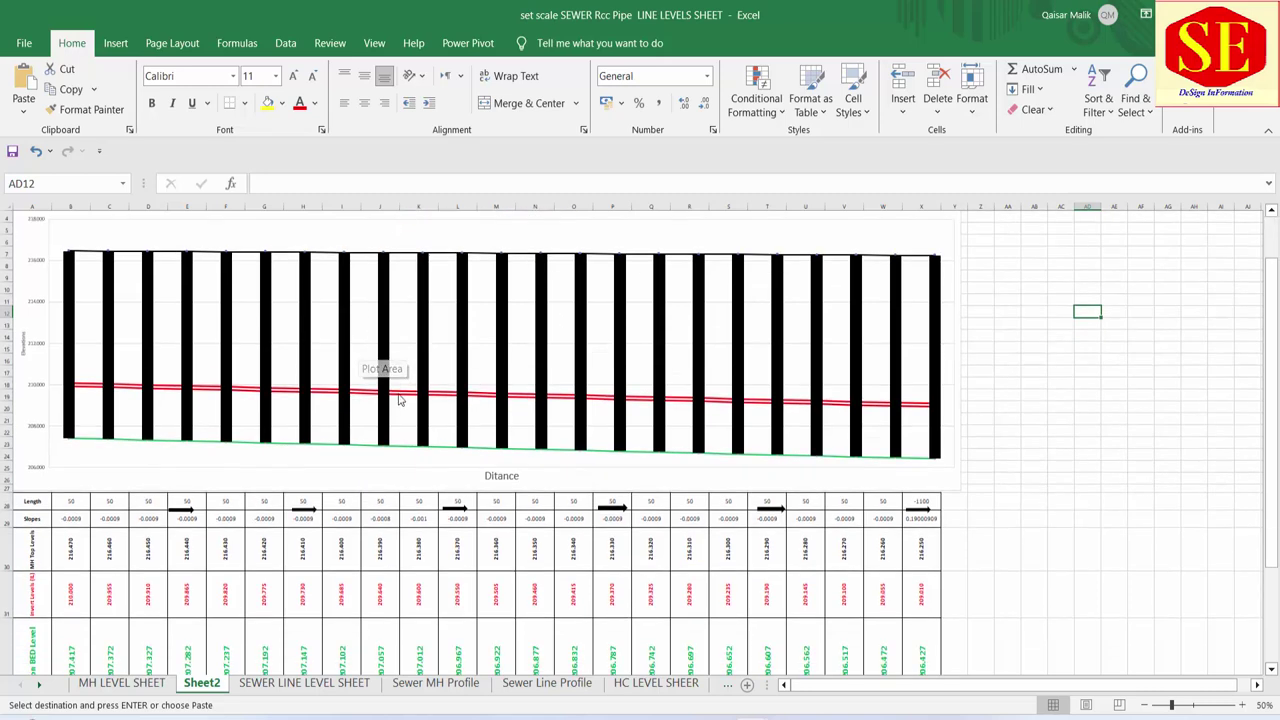
pyautogui.scroll(-1, 395, 519)
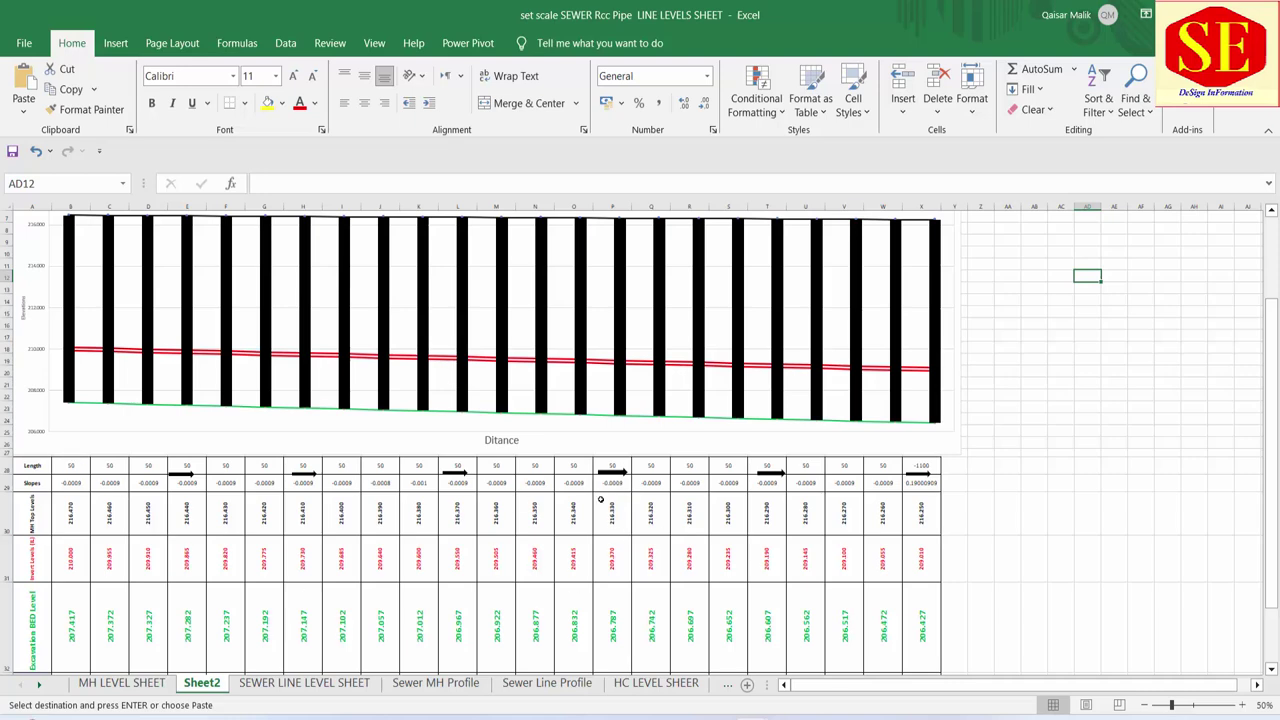
pyautogui.click(527, 515)
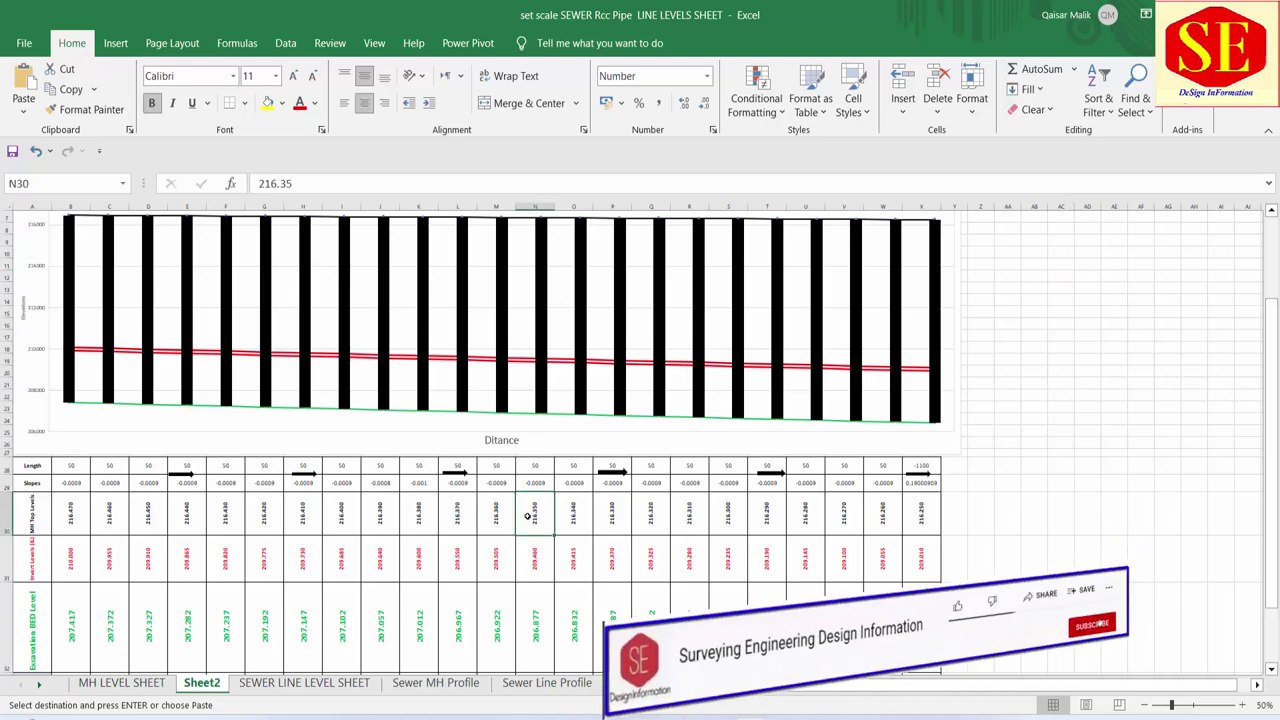
pyautogui.scroll(2, 527, 515)
pyautogui.write('210')
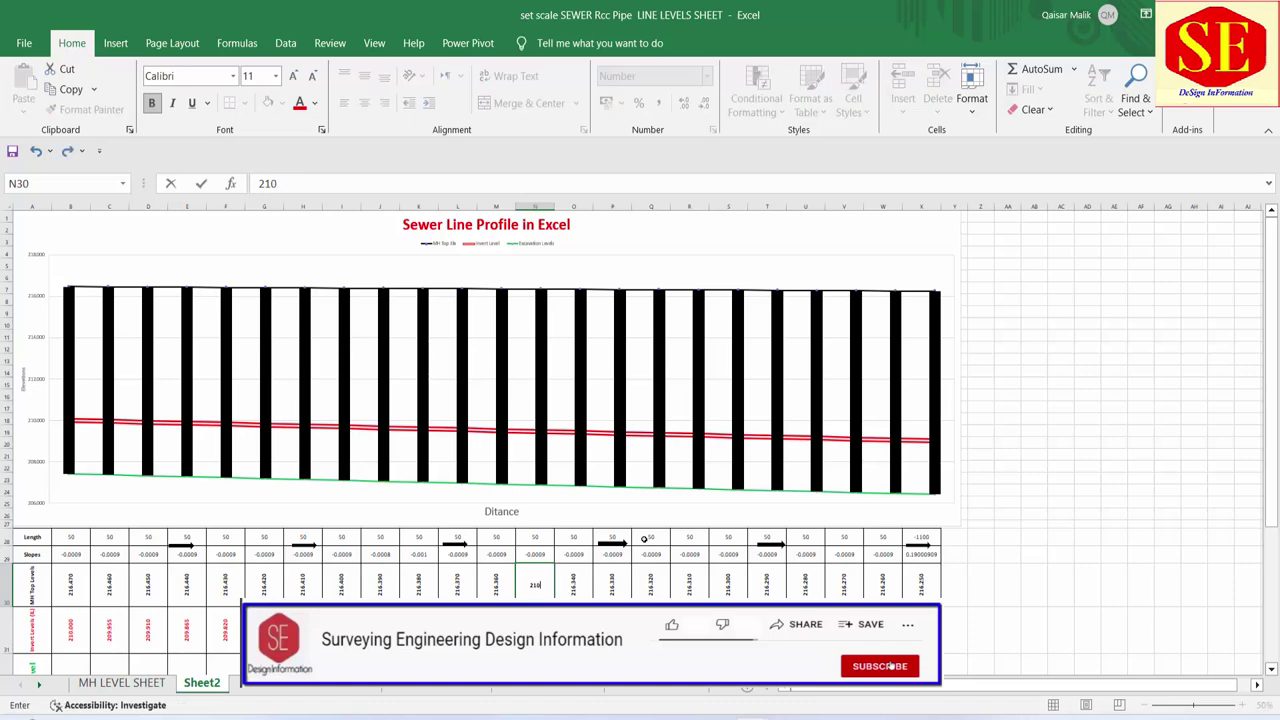
pyautogui.press('Return')
# Step: Enter 21 in R30 and 216.25 in R31 as MH top levels
pyautogui.click(689, 585)
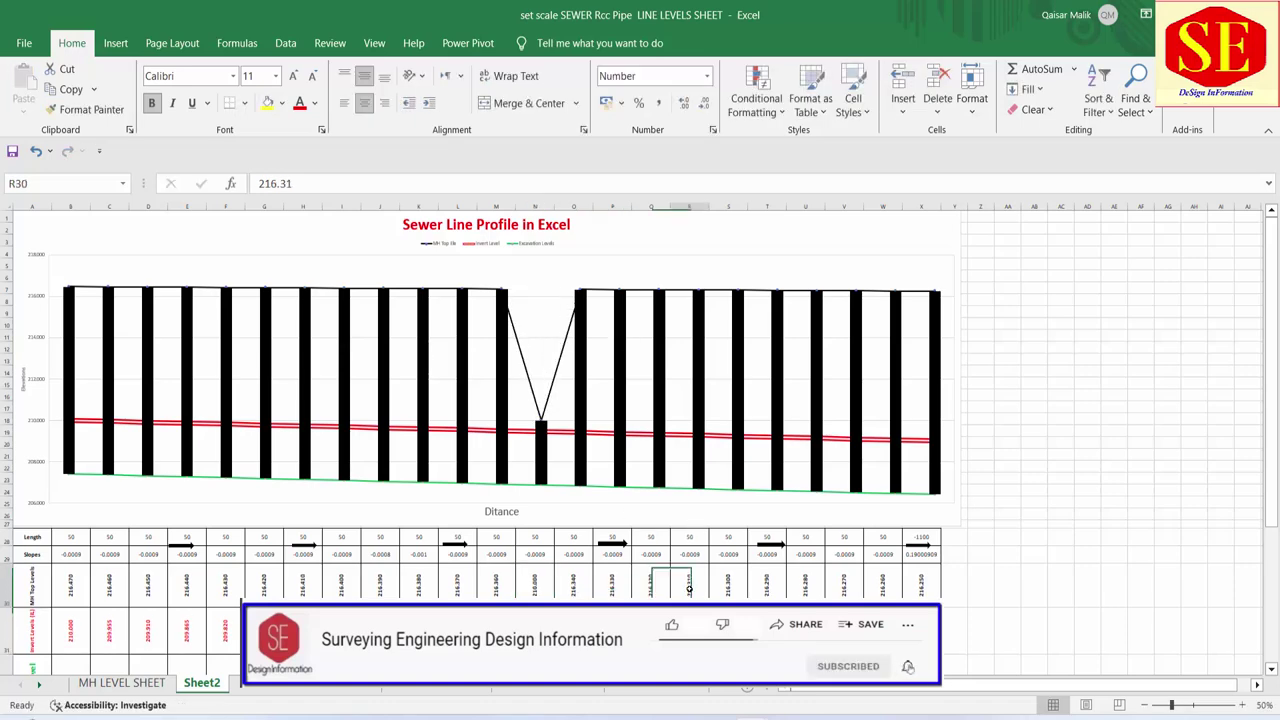
pyautogui.write('21')
pyautogui.press('Return')
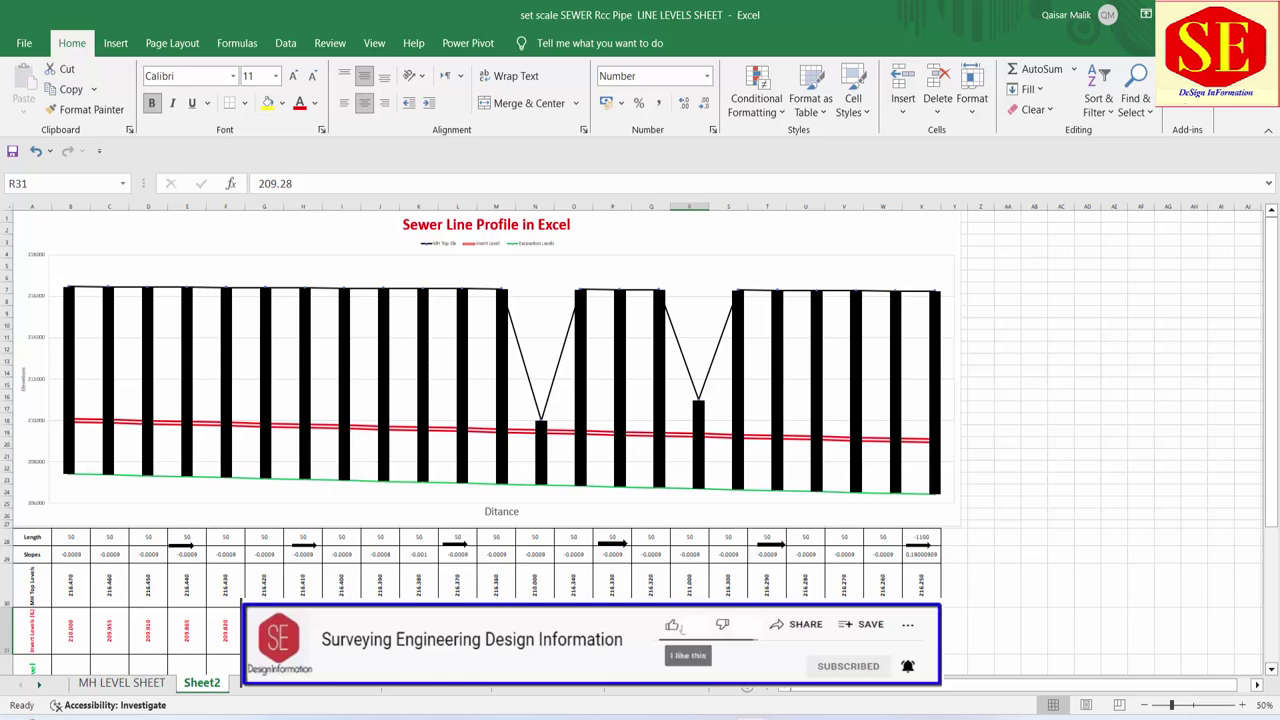
pyautogui.write('216.')
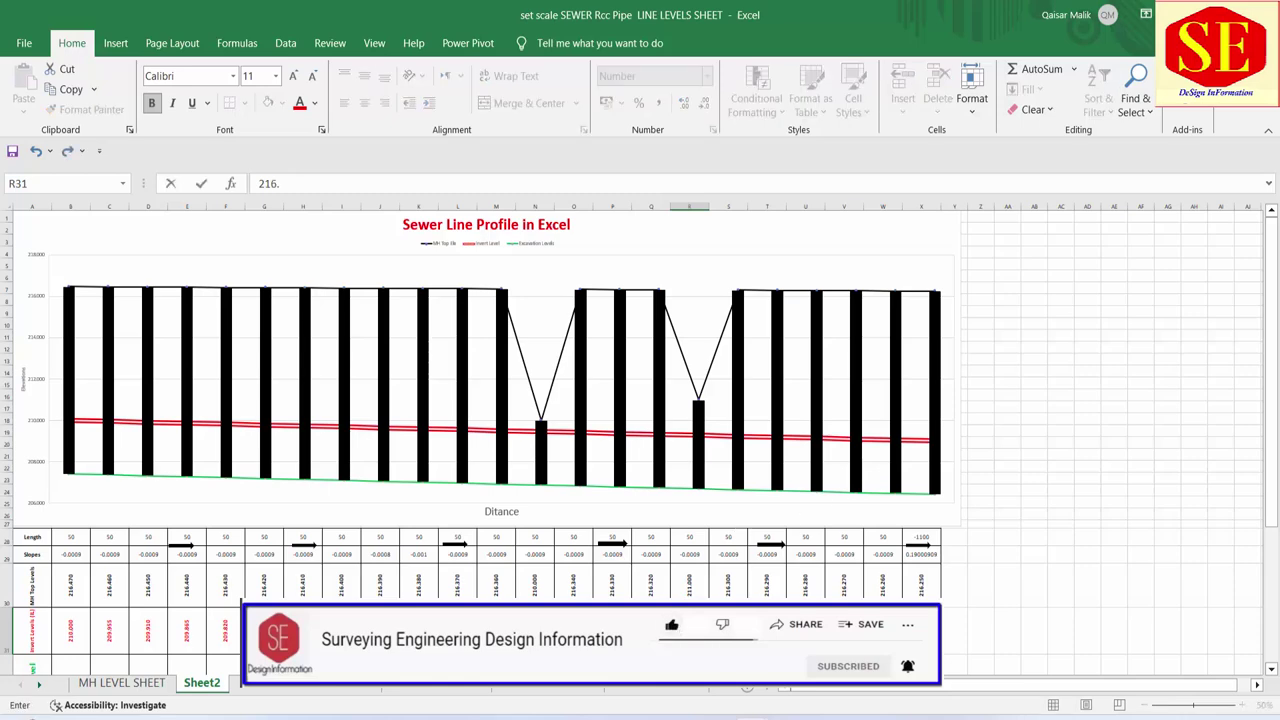
pyautogui.write('25')
pyautogui.press('Return')
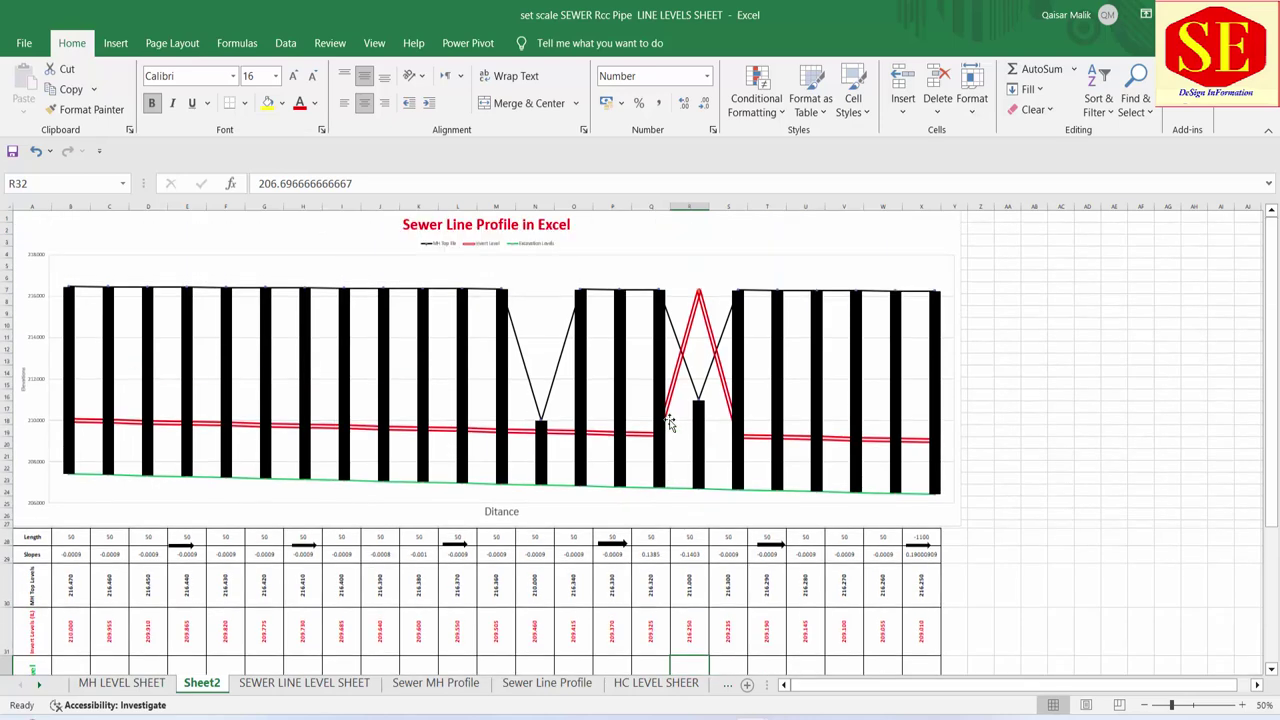
# Step: Undo the three level changes in R31, R30 and N30
pyautogui.scroll(-3, 548, 432)
pyautogui.hotkey('ctrl', 'z')
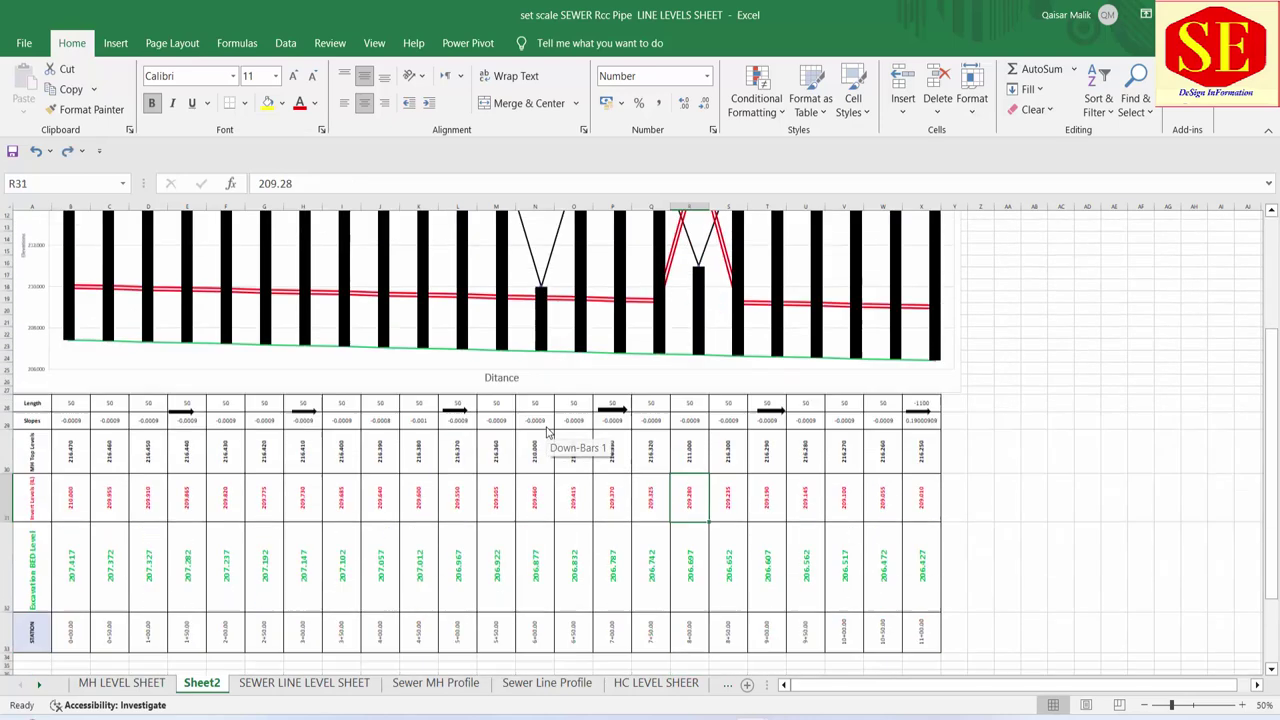
pyautogui.hotkey('ctrl', 'z')
pyautogui.scroll(2, 602, 321)
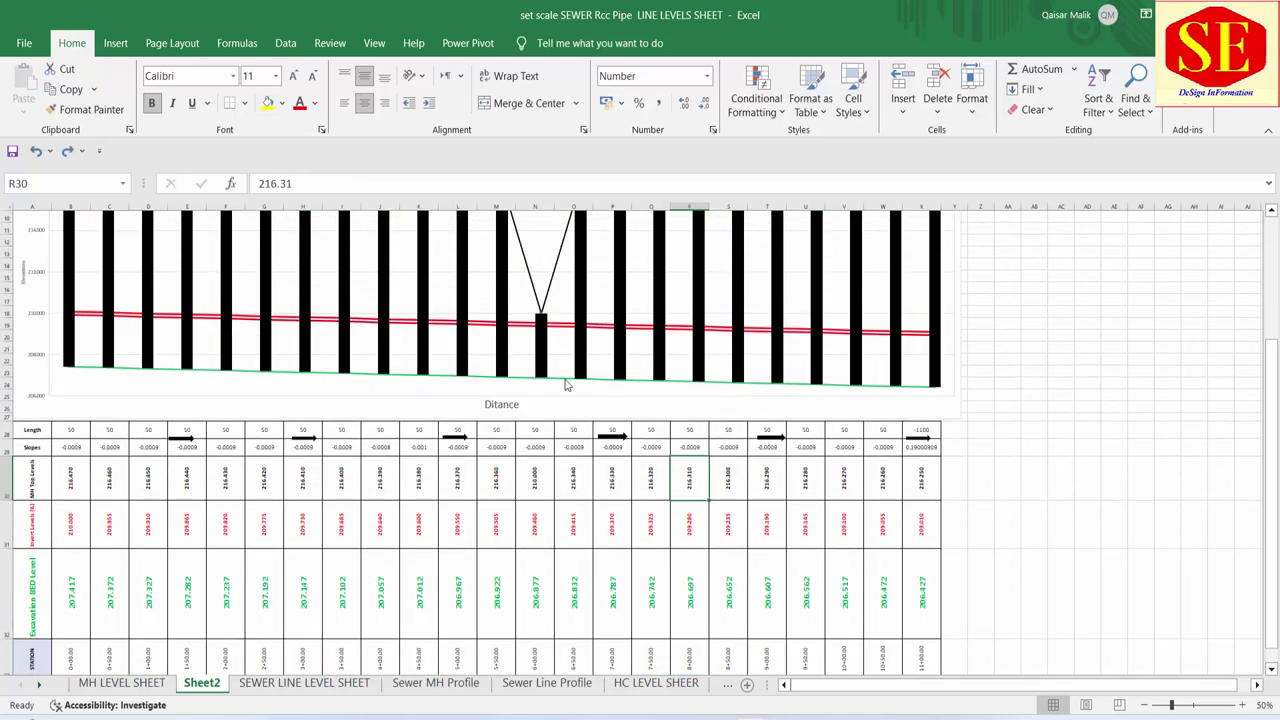
pyautogui.hotkey('ctrl', 'z')
pyautogui.scroll(1, 586, 430)
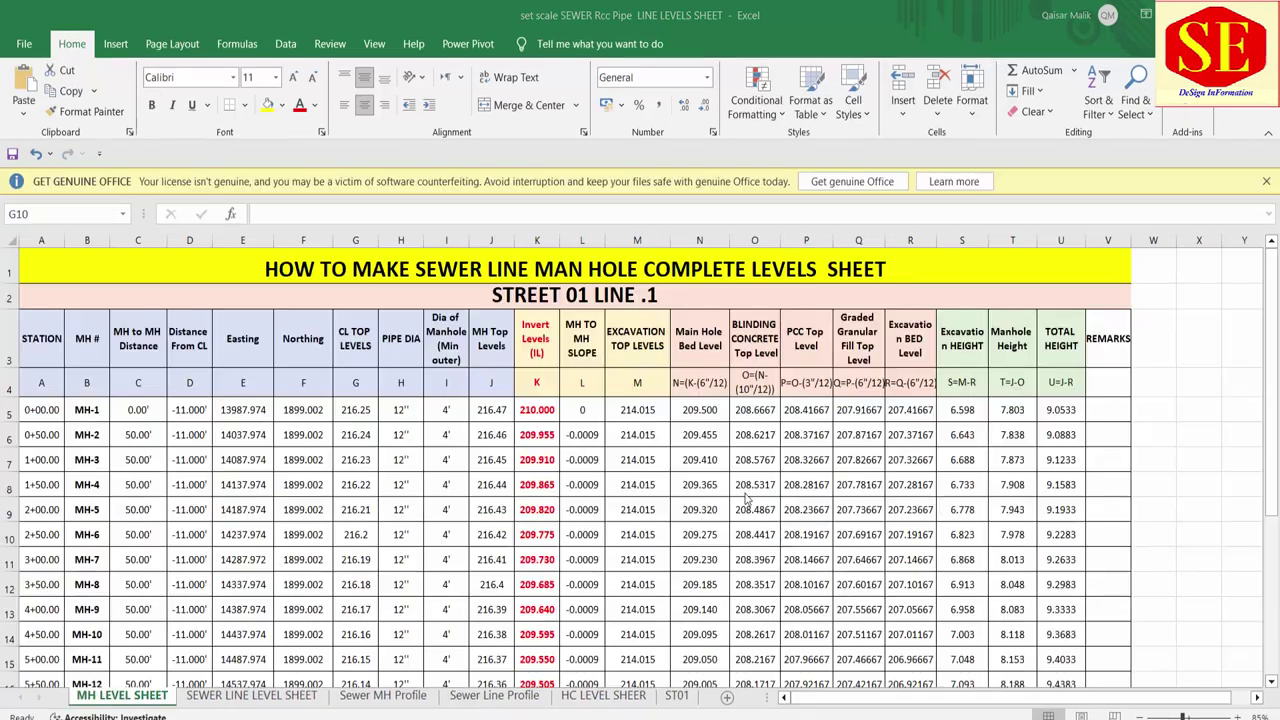
# Step: Step through the SEWER LINE LEVEL SHEET, Sewer MH Profile, Sewer Line Profile, HC LEVEL SHEER and ST01 sheets
pyautogui.click(251, 695)
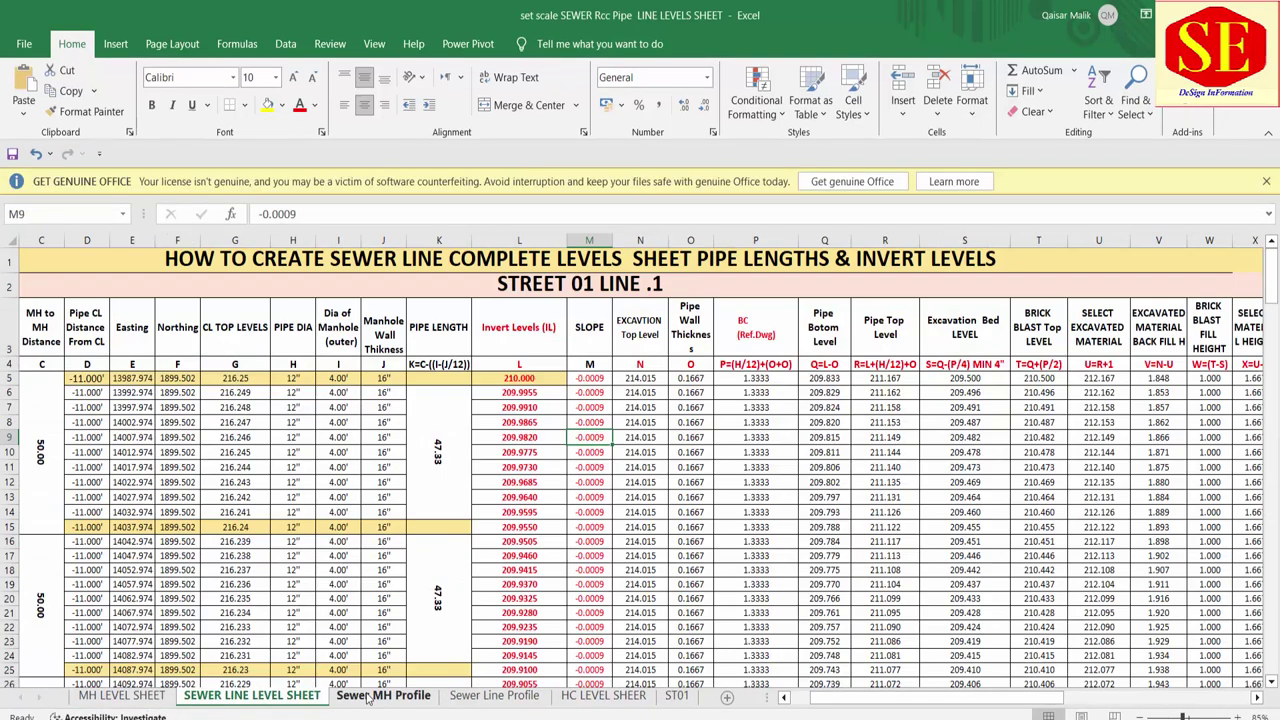
pyautogui.click(370, 695)
pyautogui.click(470, 695)
pyautogui.click(612, 695)
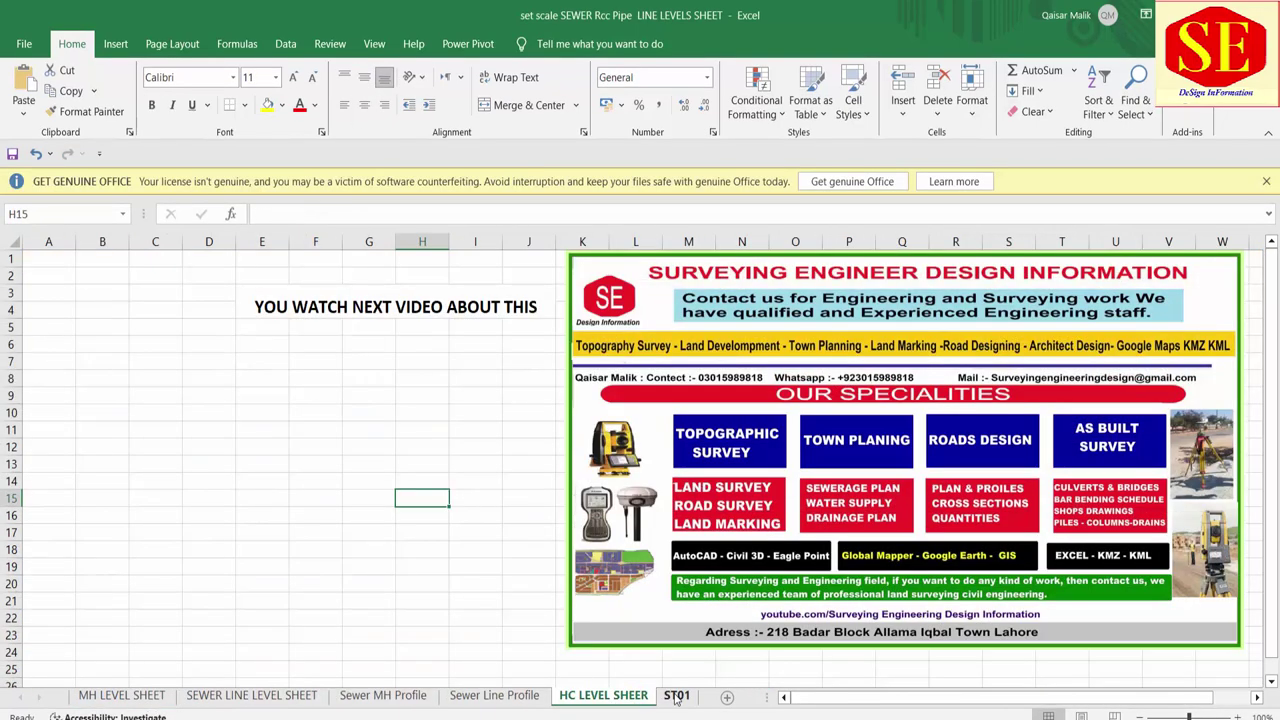
pyautogui.click(680, 697)
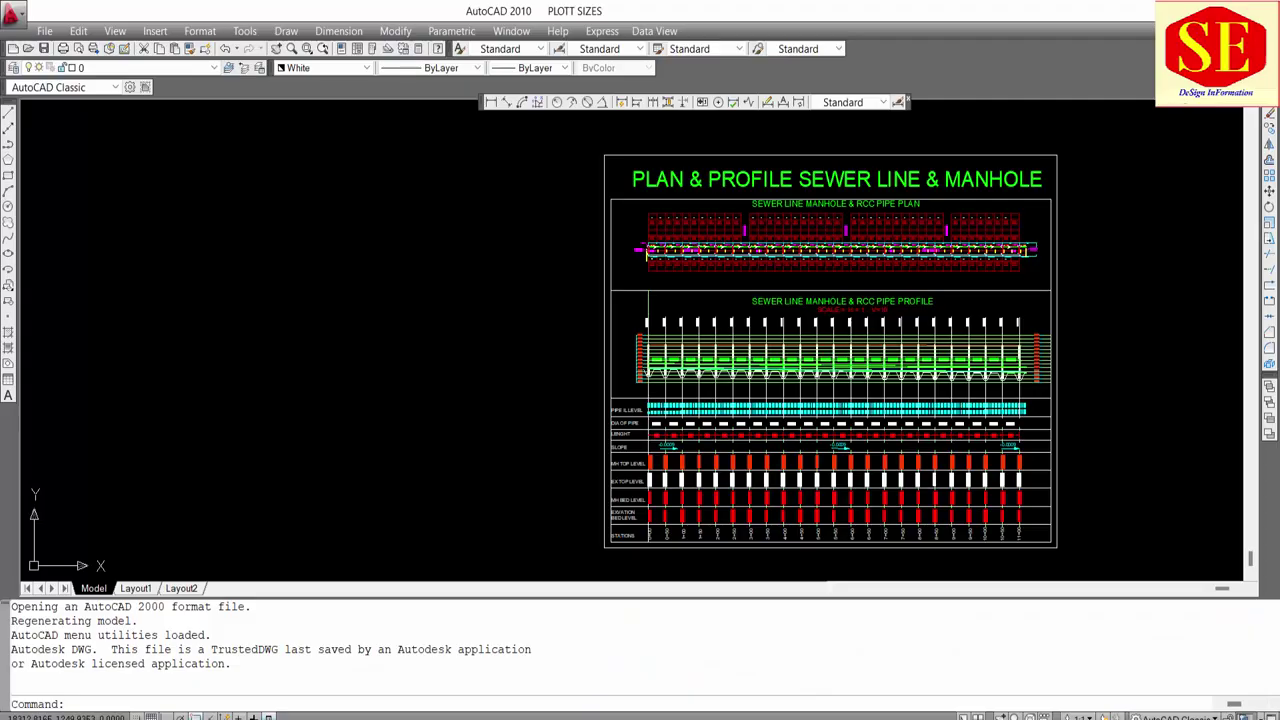
# Step: Zoom over the AutoCAD profile drawing, then return to Excel's MH LEVEL SHEET table
pyautogui.scroll(3, 808, 230)
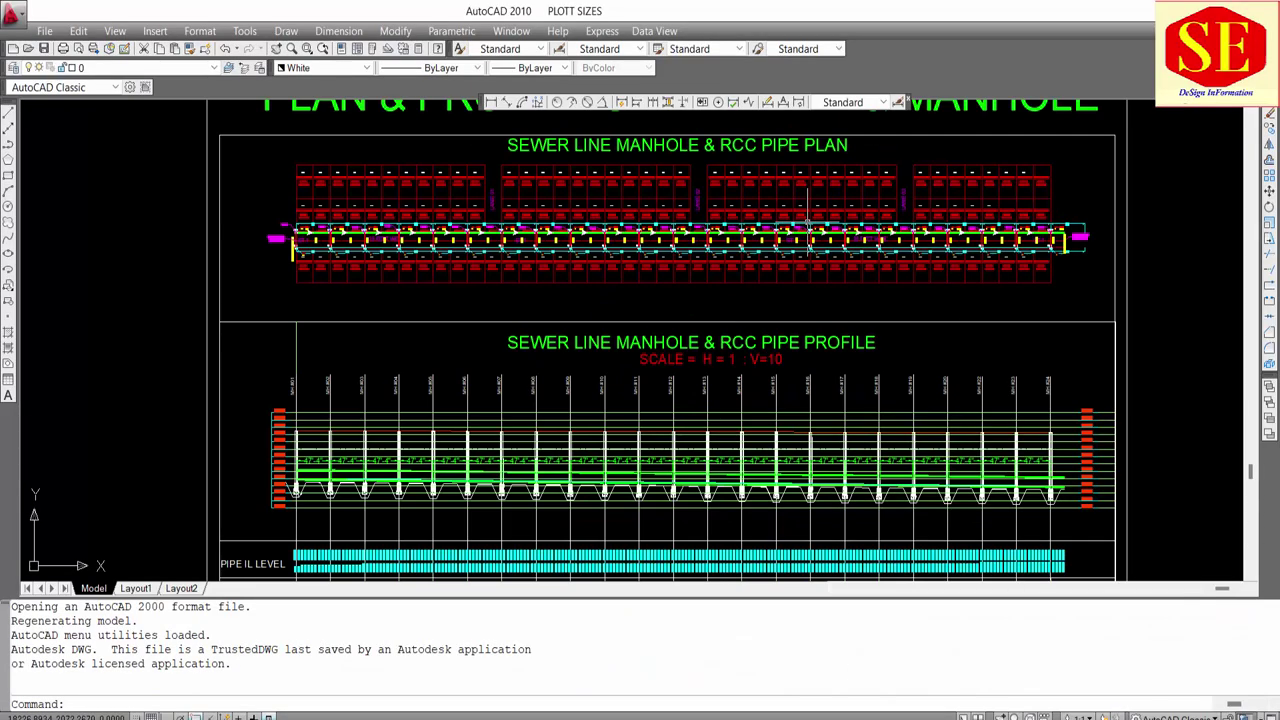
pyautogui.scroll(-5, 700, 370)
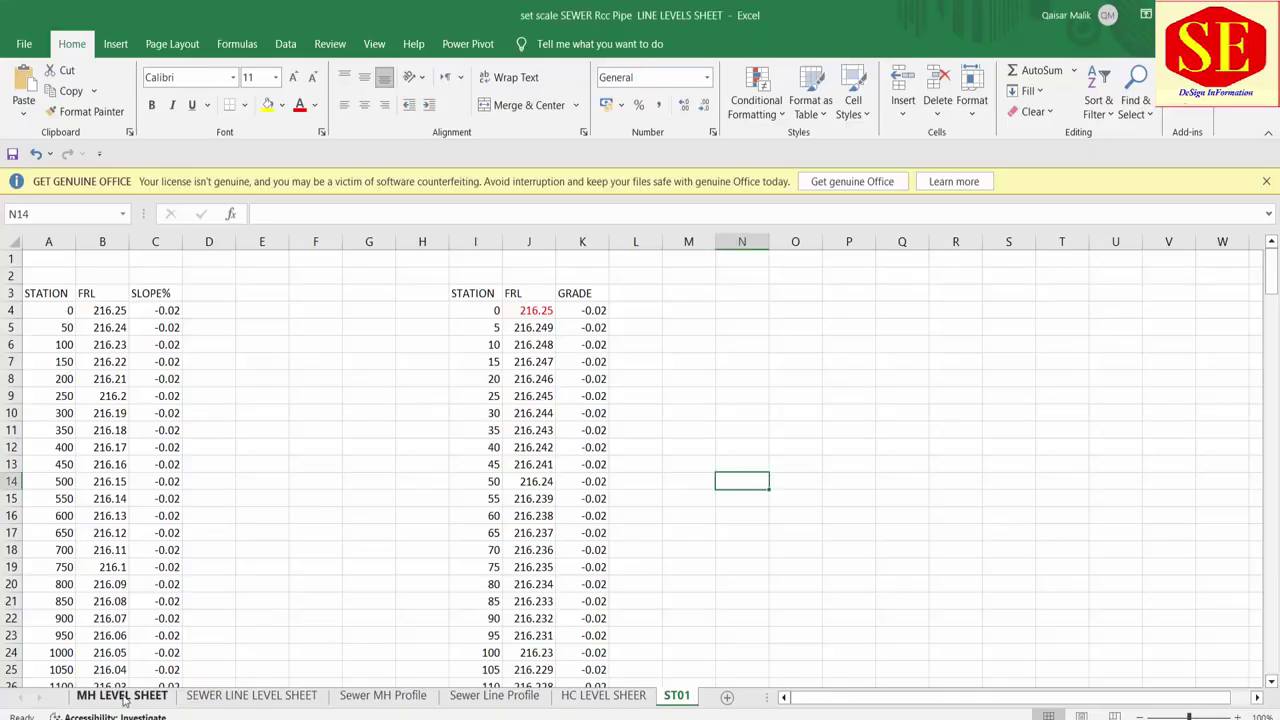
pyautogui.click(122, 696)
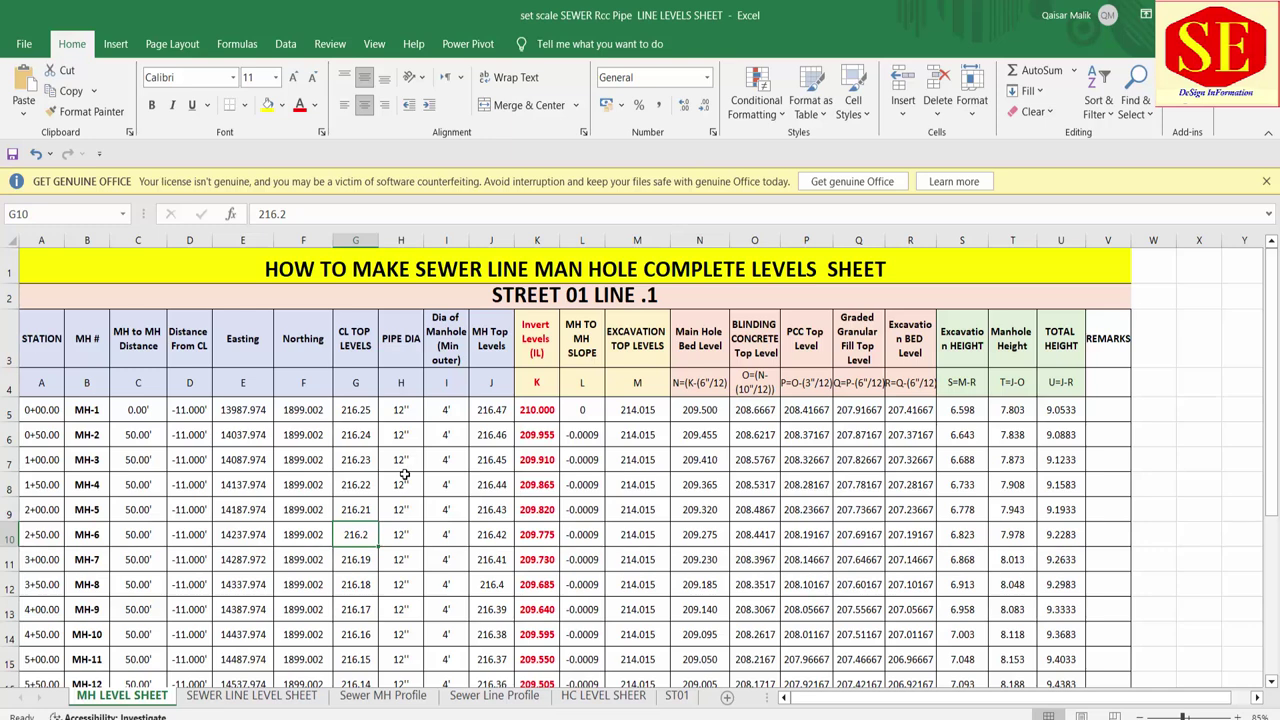
# Step: Copy the STATION column A3:A25 from the MH LEVEL SHEET
pyautogui.click(36, 409)
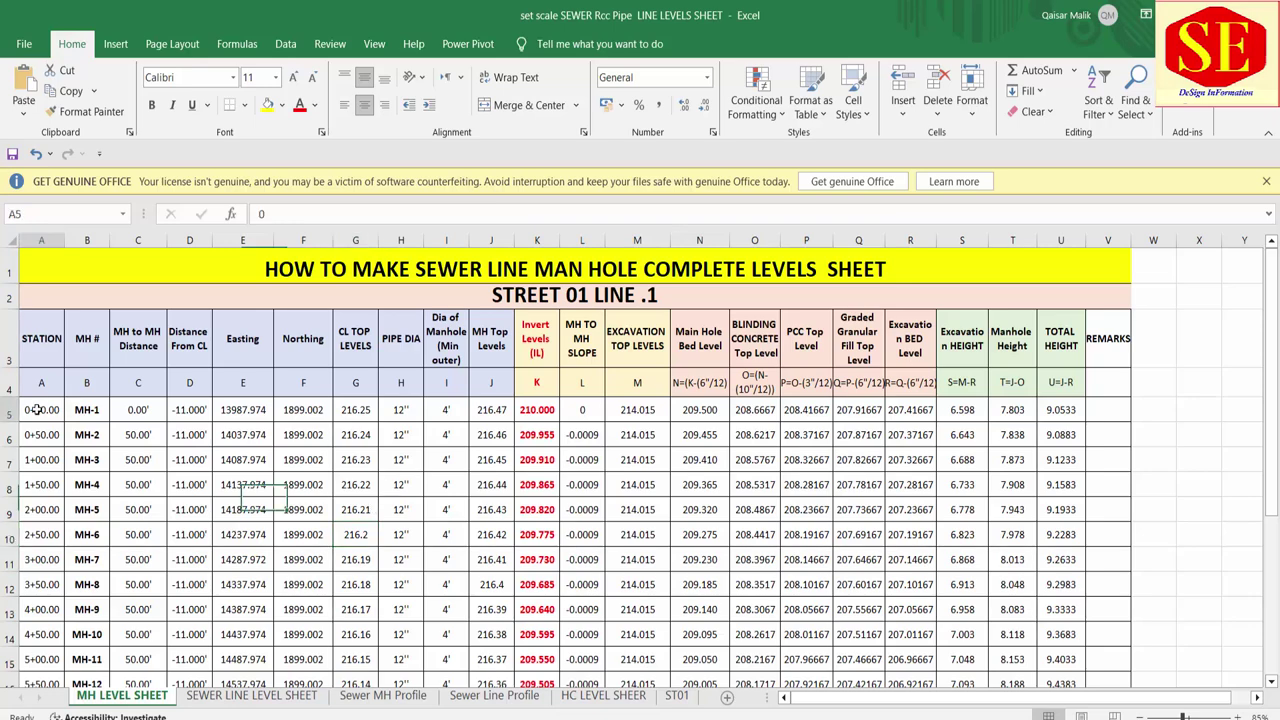
pyautogui.click(40, 333)
pyautogui.moveTo(41, 333); pyautogui.dragTo(46, 690)
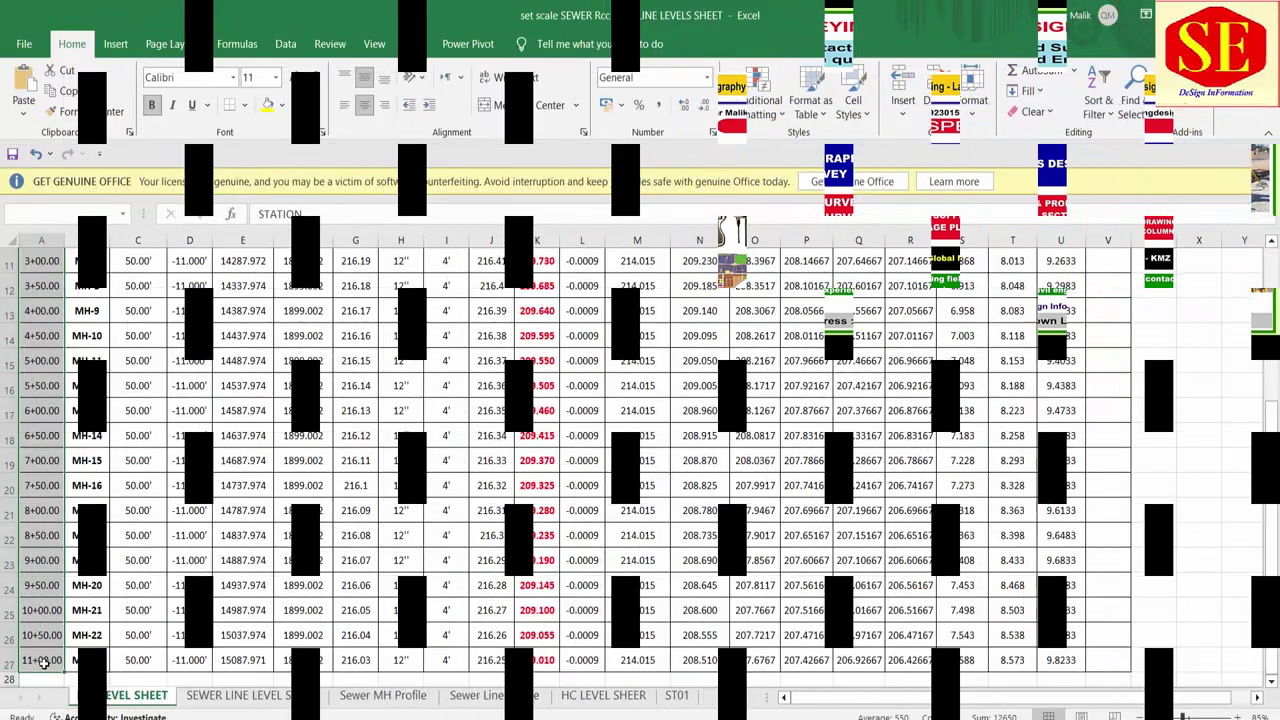
pyautogui.rightClick(43, 660)
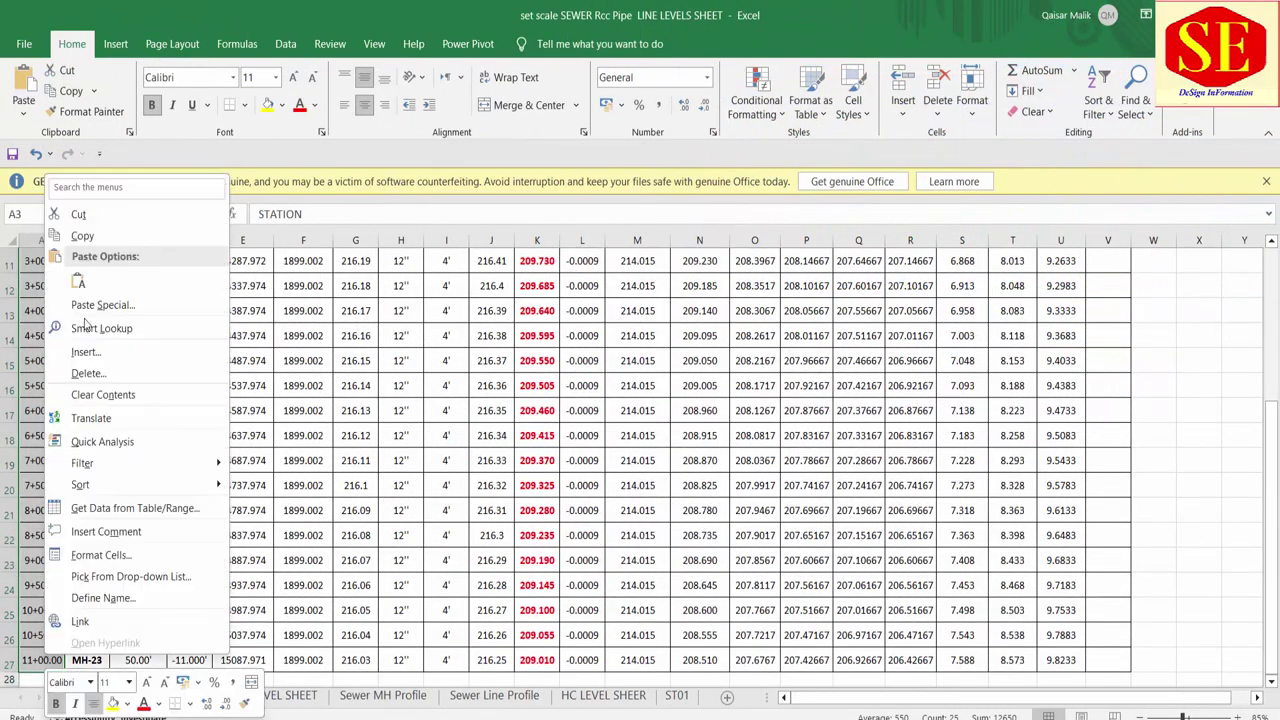
pyautogui.click(116, 231)
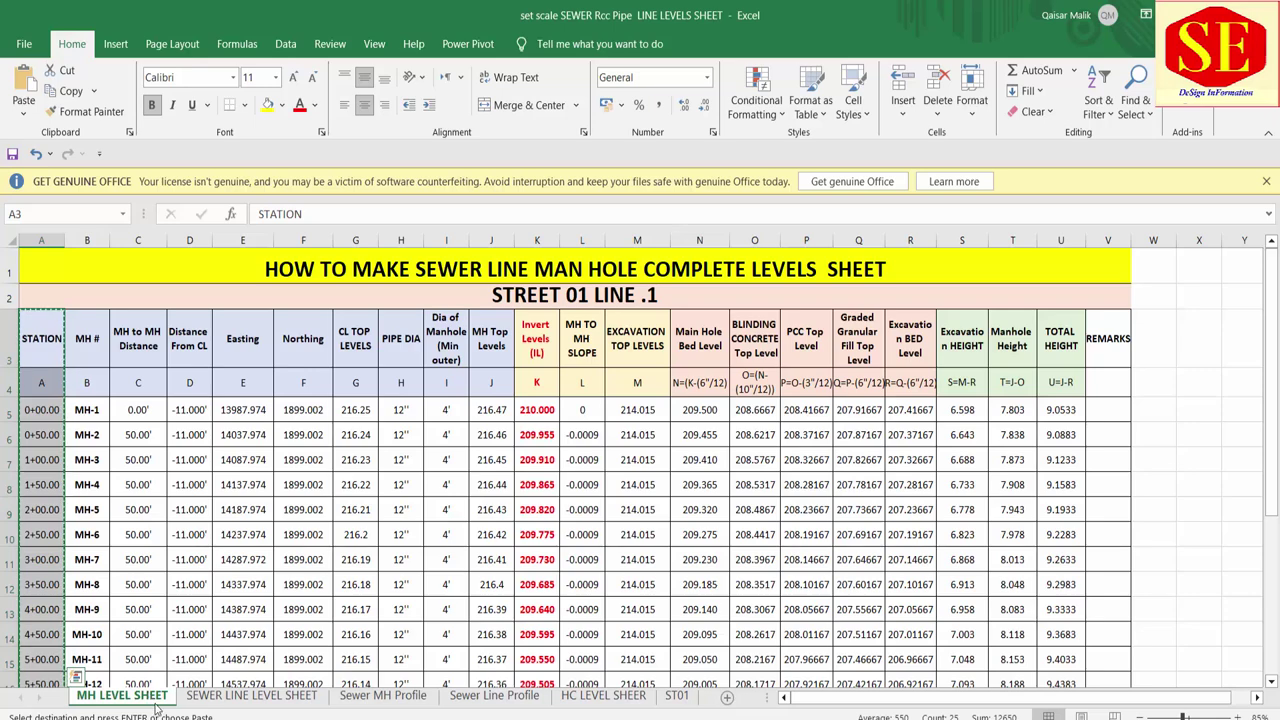
# Step: Insert a blank worksheet, Sheet2, placed after the MH LEVEL SHEET
pyautogui.rightClick(157, 697)
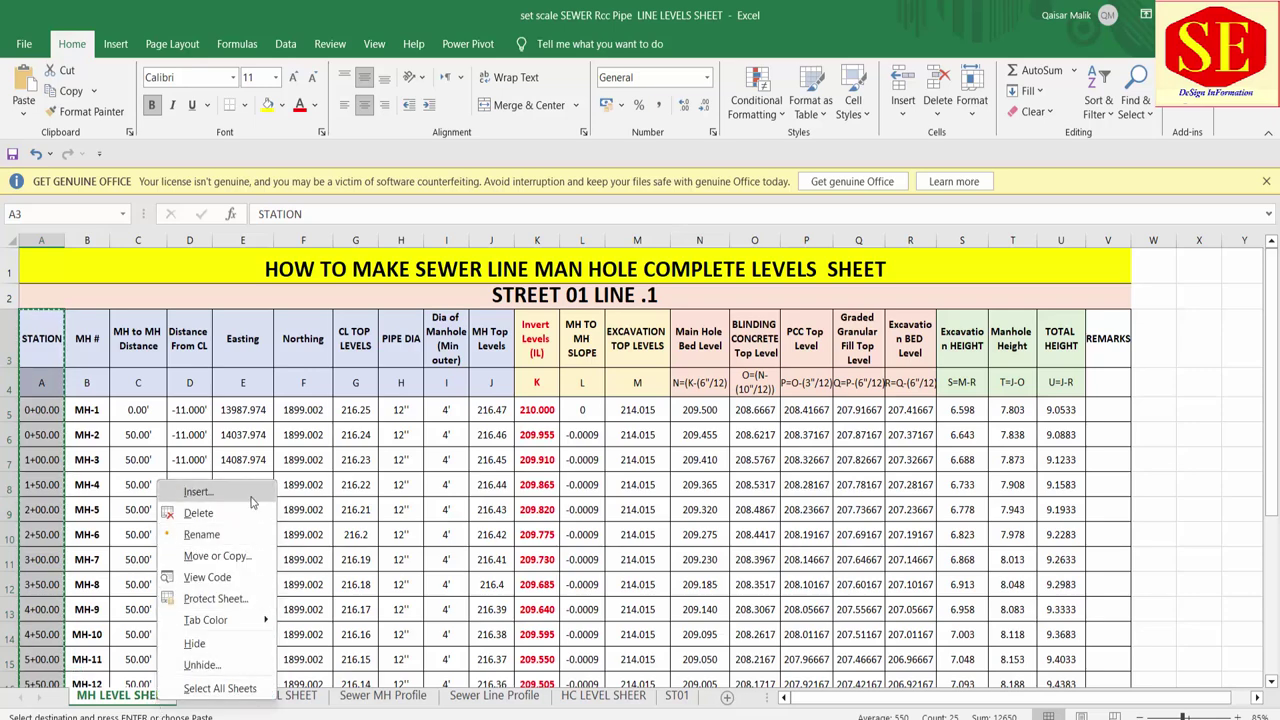
pyautogui.click(198, 492)
pyautogui.click(347, 633)
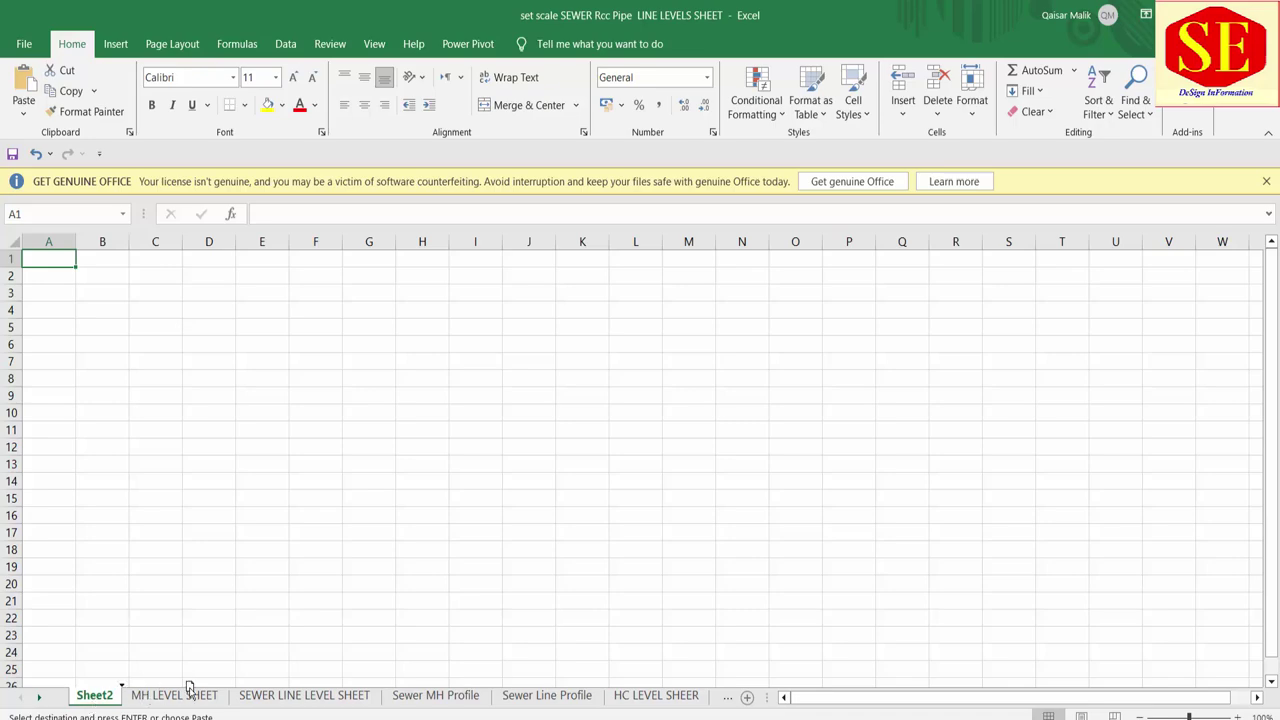
pyautogui.moveTo(189, 690); pyautogui.dragTo(96, 697)
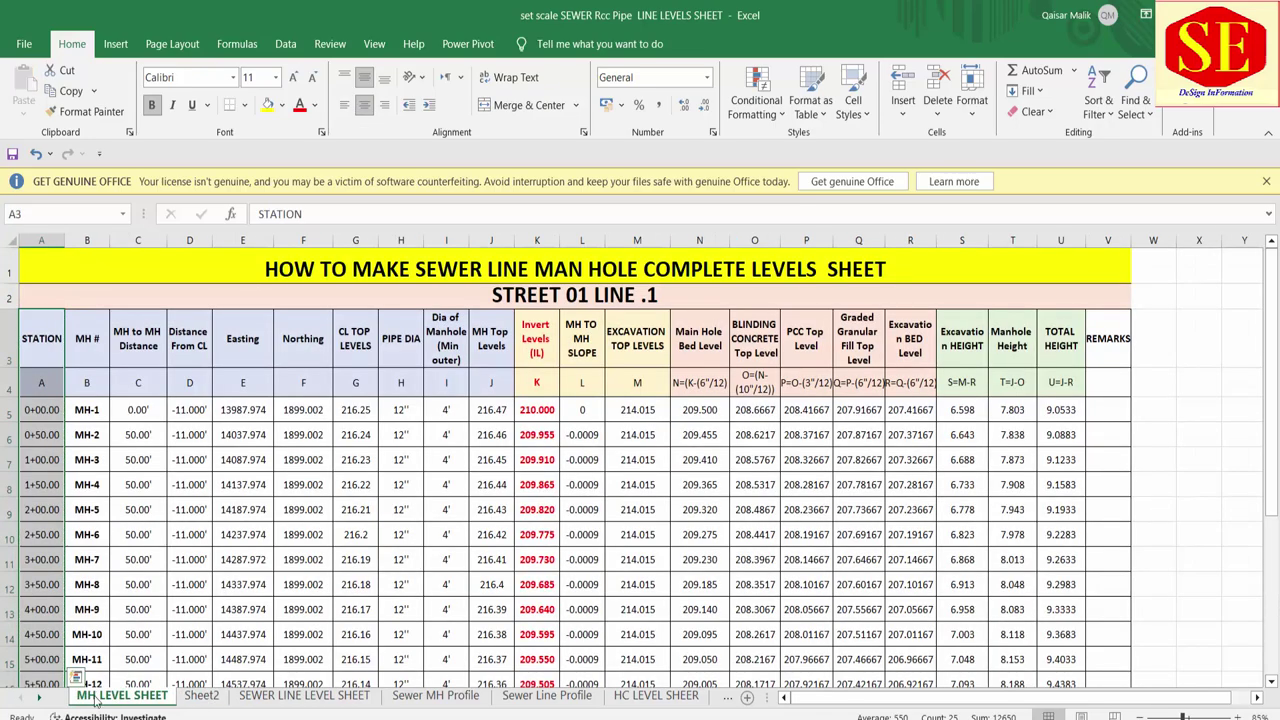
pyautogui.click(201, 695)
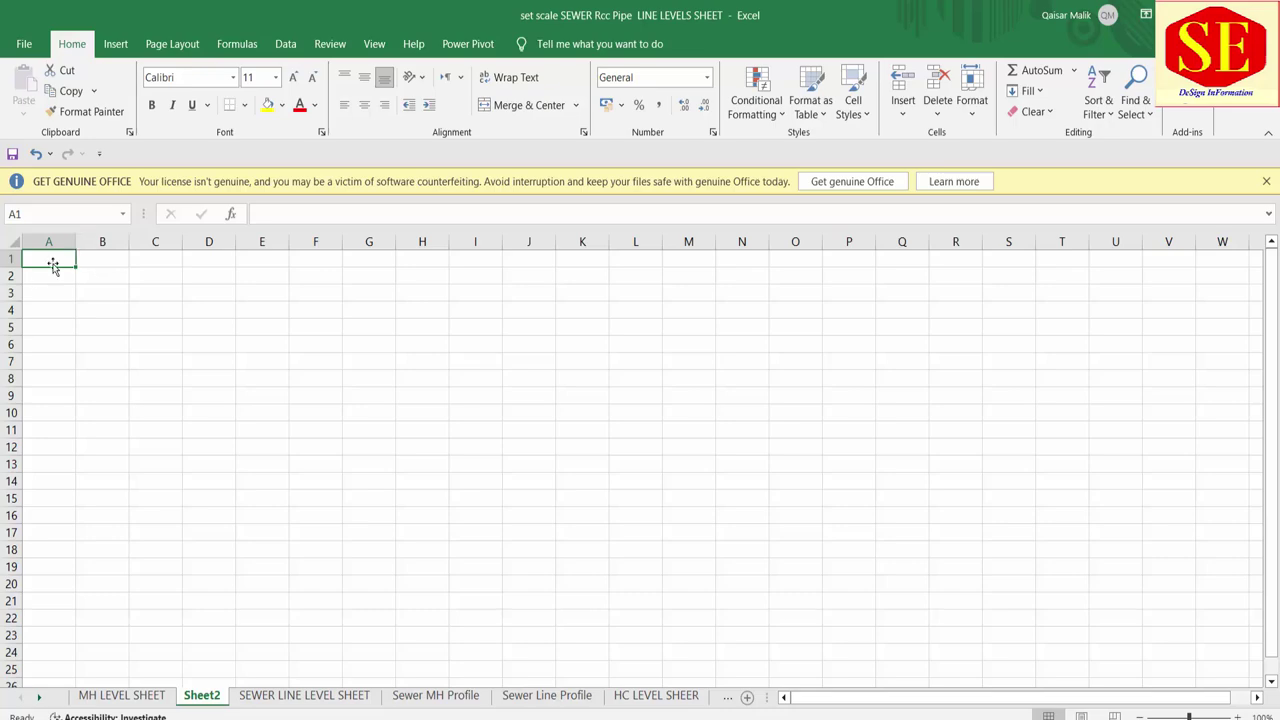
# Step: Copy the STATION cells again from the MH LEVEL SHEET
pyautogui.rightClick(54, 257)
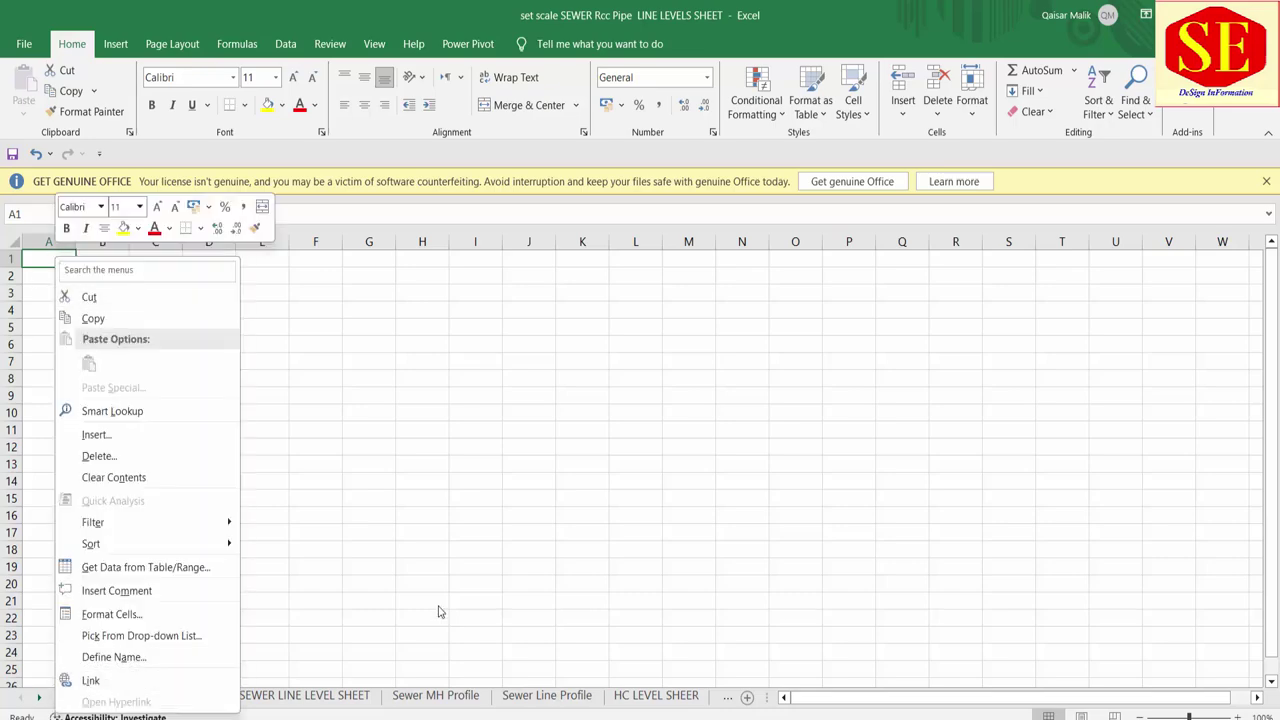
pyautogui.press('Escape')
pyautogui.click(155, 697)
pyautogui.rightClick(52, 332)
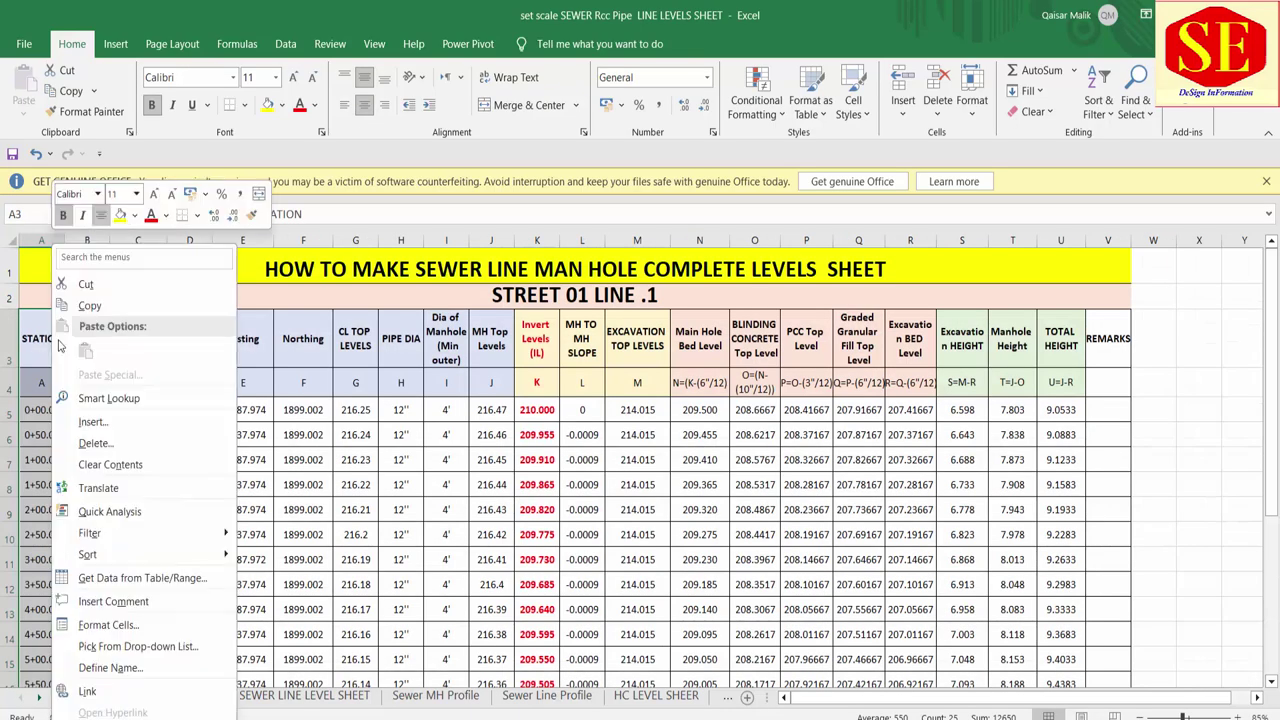
pyautogui.click(106, 313)
pyautogui.click(201, 695)
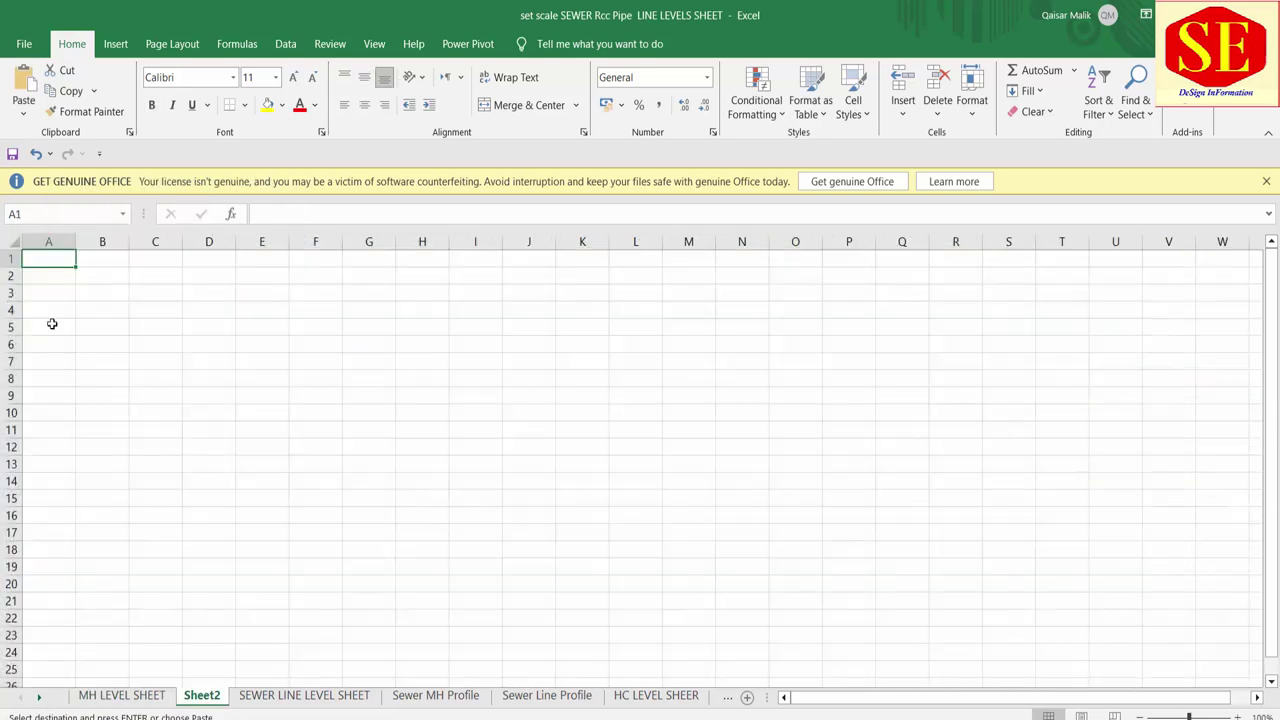
# Step: Paste the STATION list into column A of Sheet2
pyautogui.click(48, 242)
pyautogui.rightClick(54, 257)
pyautogui.click(92, 366)
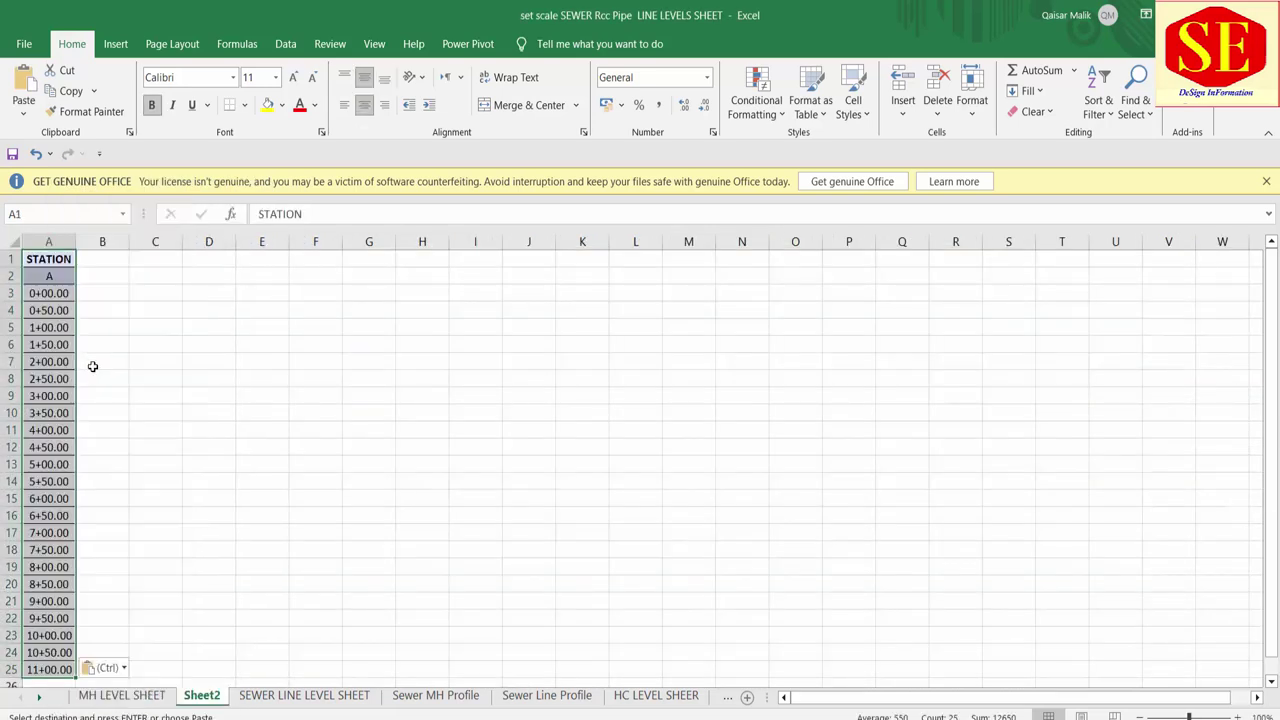
pyautogui.click(148, 363)
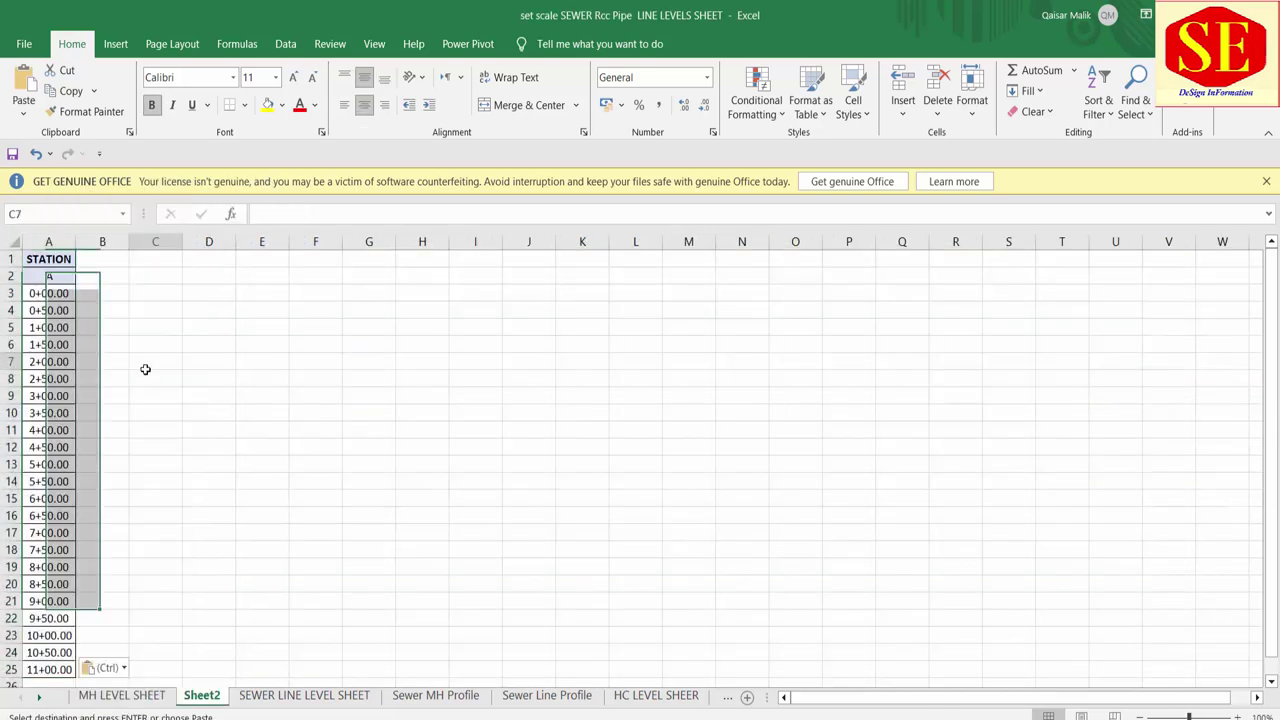
pyautogui.click(115, 694)
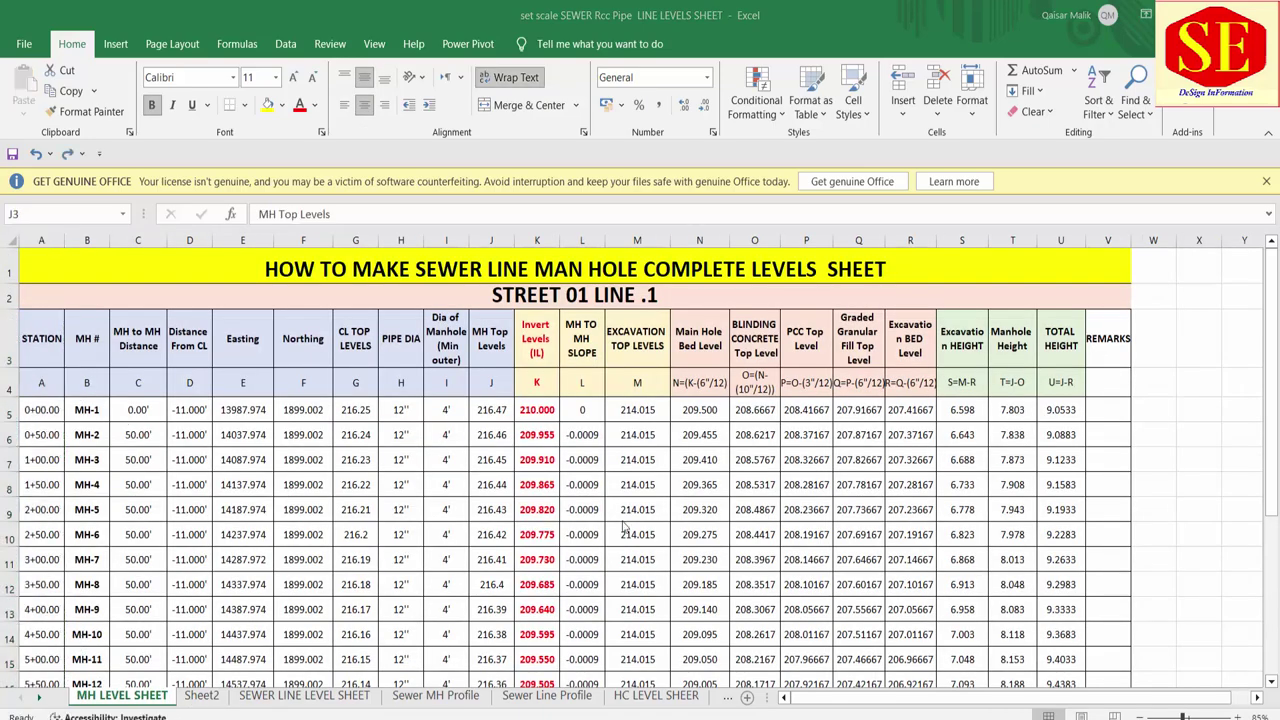
# Step: Copy the MH Top Levels and Invert Levels columns and paste them as values into Sheet2 B:C
pyautogui.moveTo(491, 382); pyautogui.dragTo(545, 664)
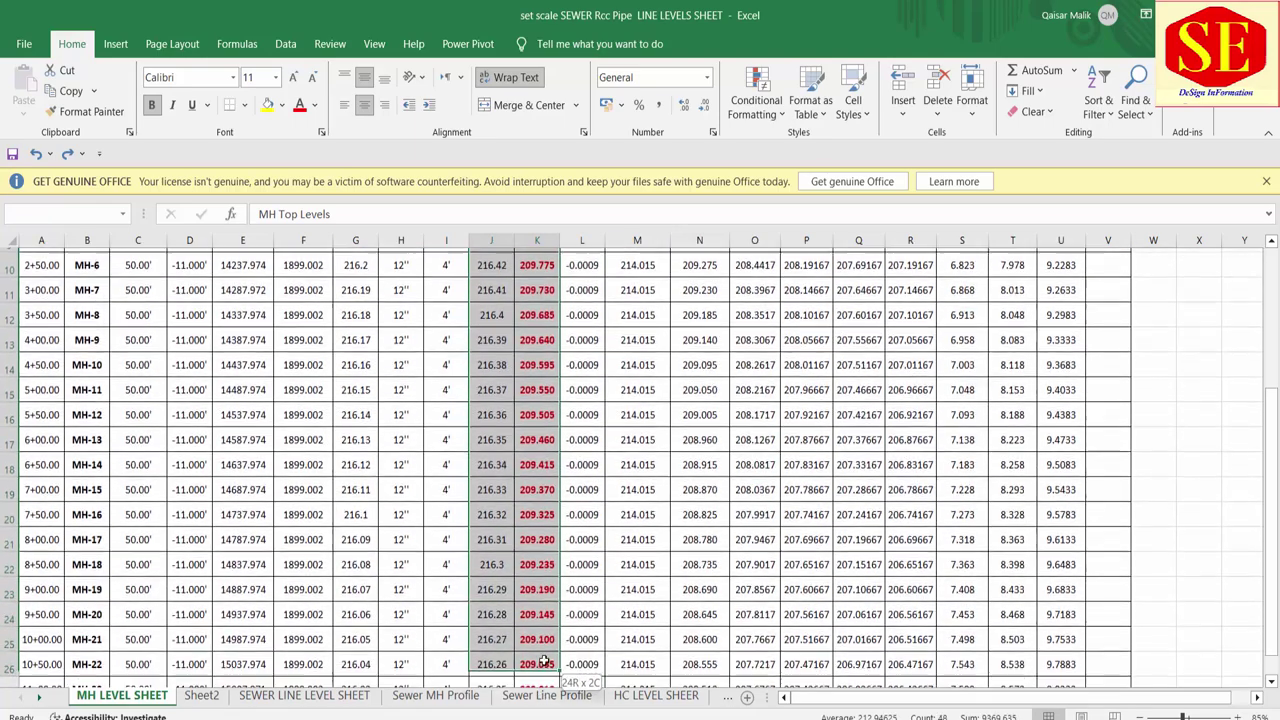
pyautogui.moveTo(545, 664); pyautogui.dragTo(543, 656)
pyautogui.rightClick(543, 655)
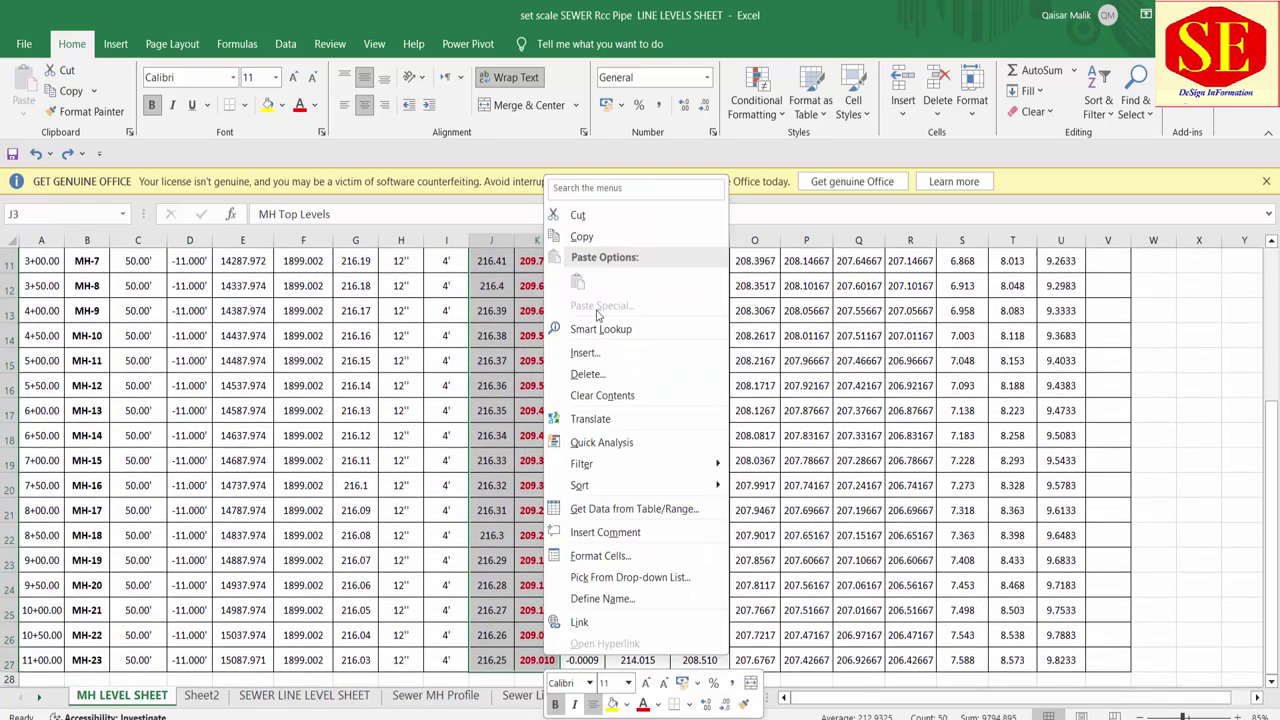
pyautogui.click(590, 234)
pyautogui.scroll(4, 432, 447)
pyautogui.click(210, 697)
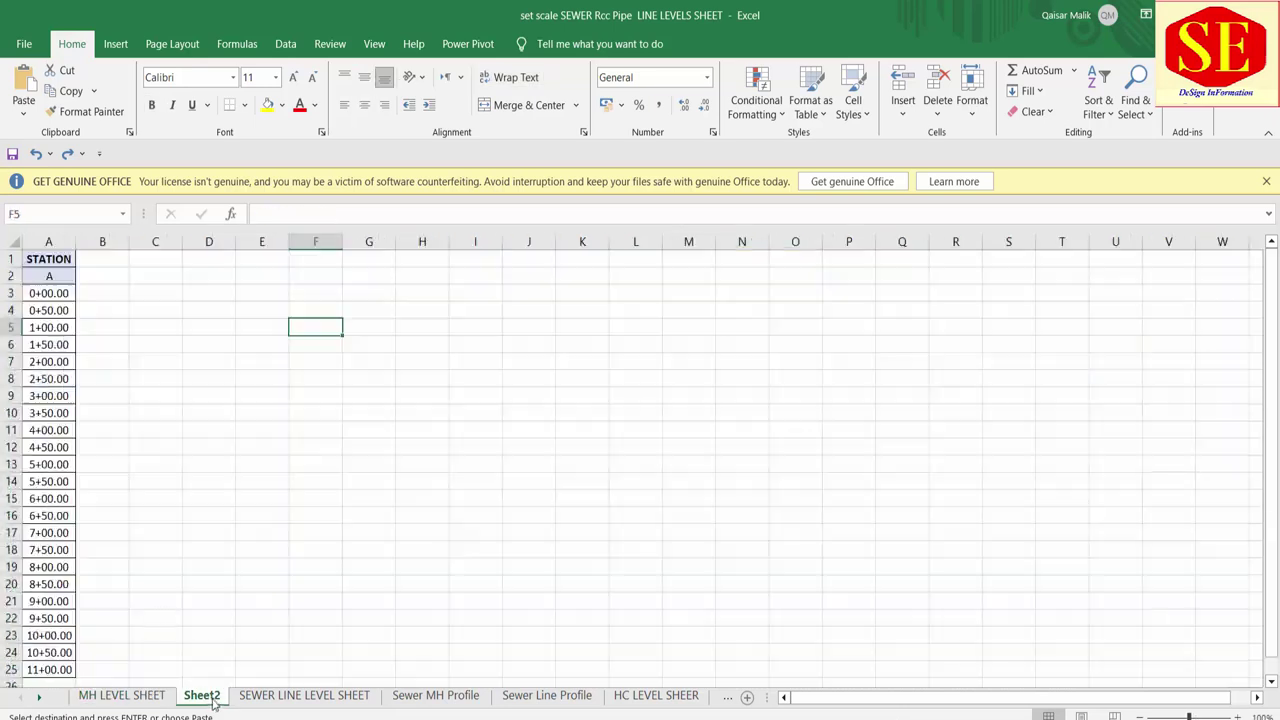
pyautogui.rightClick(102, 272)
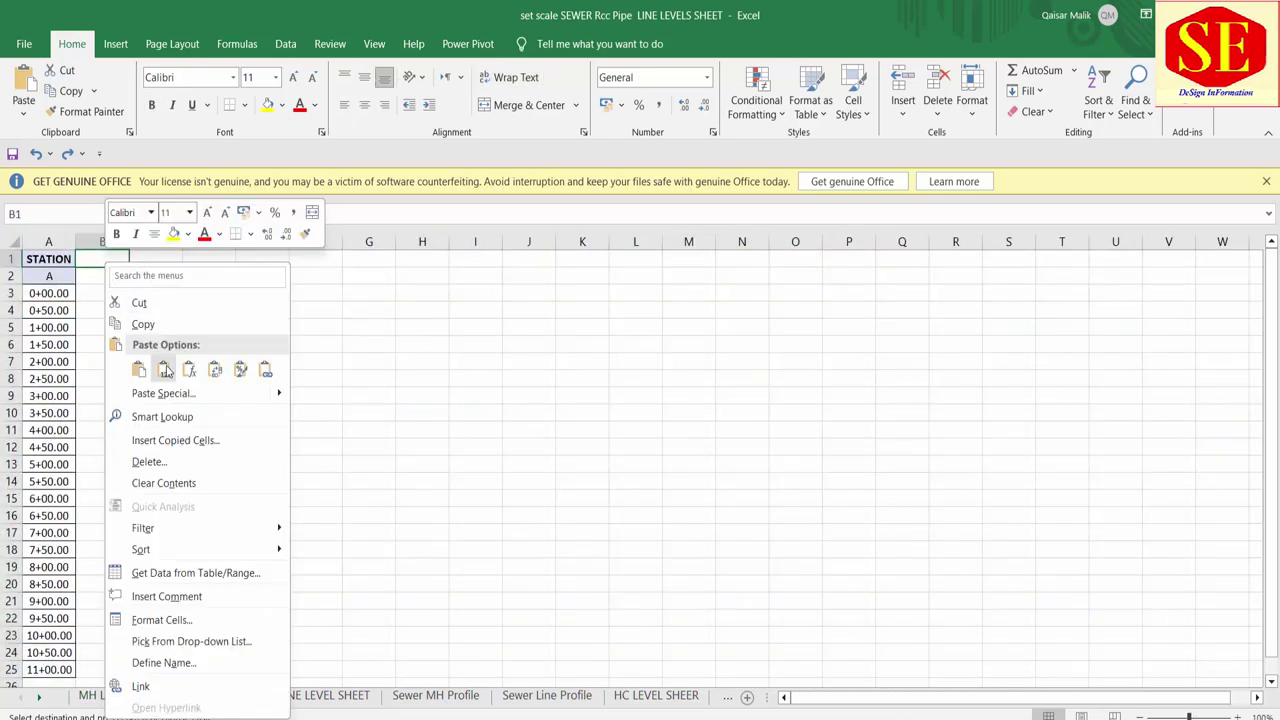
pyautogui.click(166, 372)
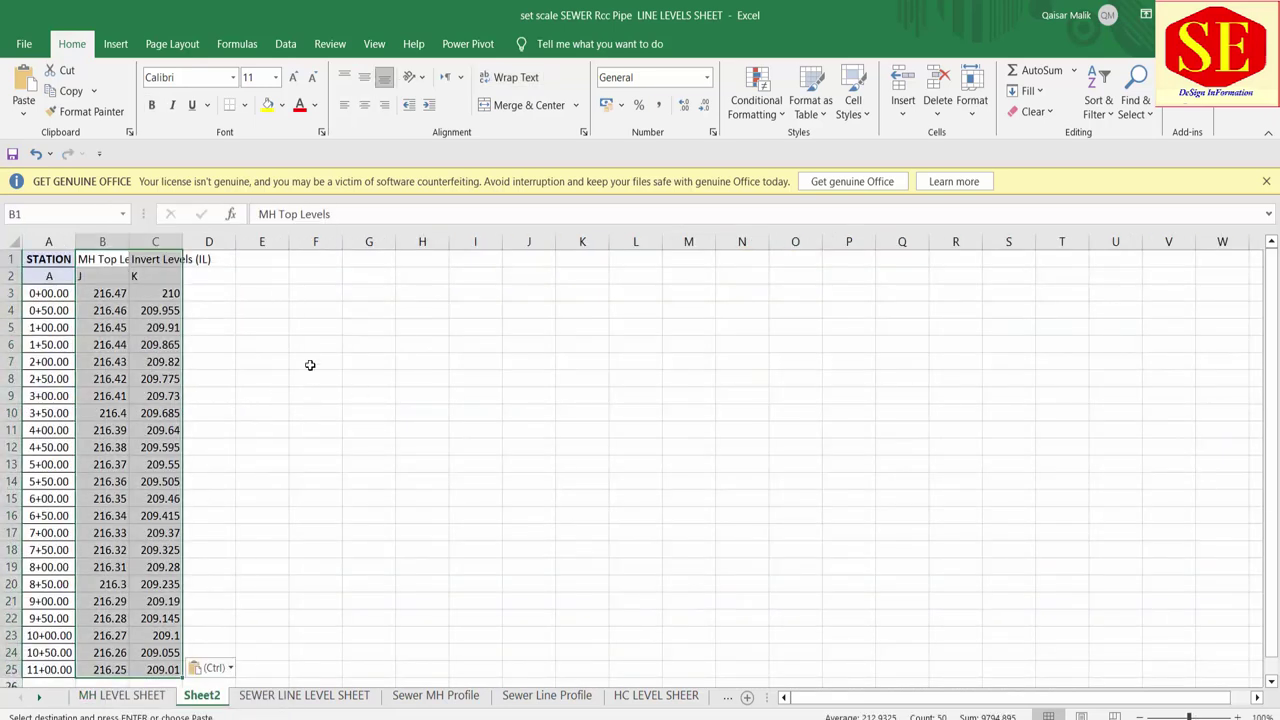
# Step: Inspect the MH Top Levels formula and the level column headers on the MH LEVEL SHEET
pyautogui.click(122, 697)
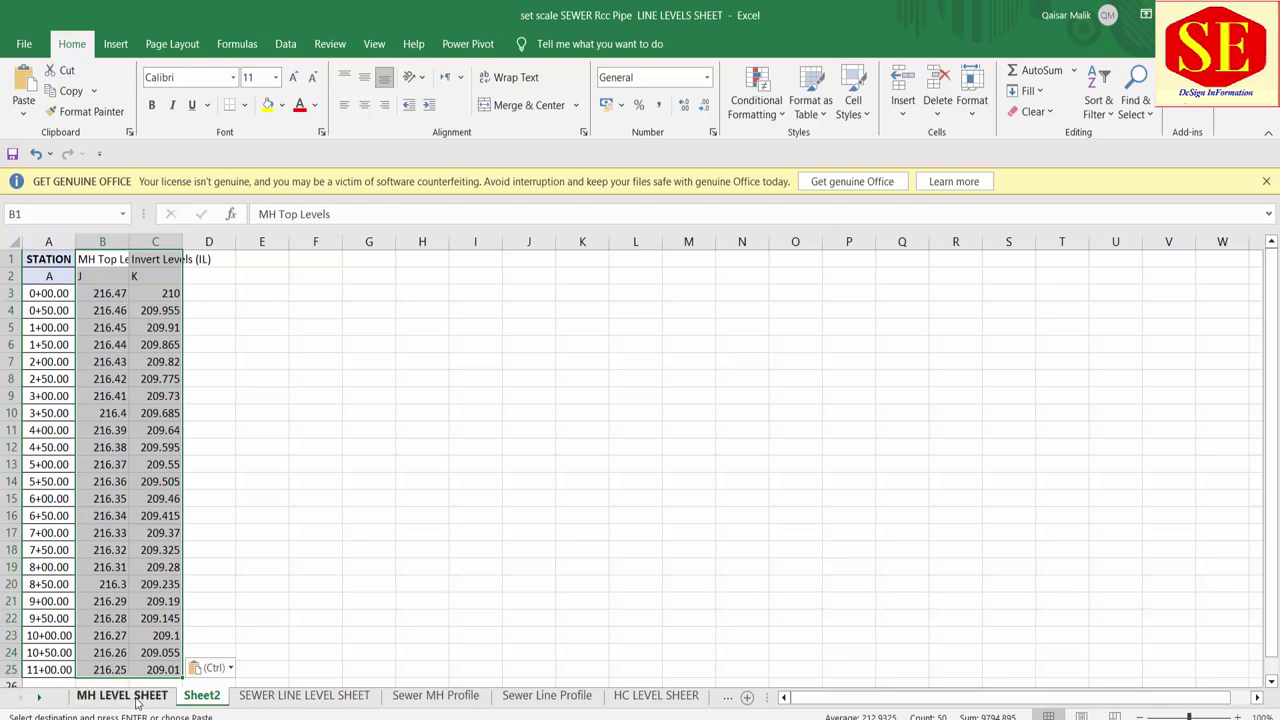
pyautogui.click(497, 437)
pyautogui.doubleClick(497, 437)
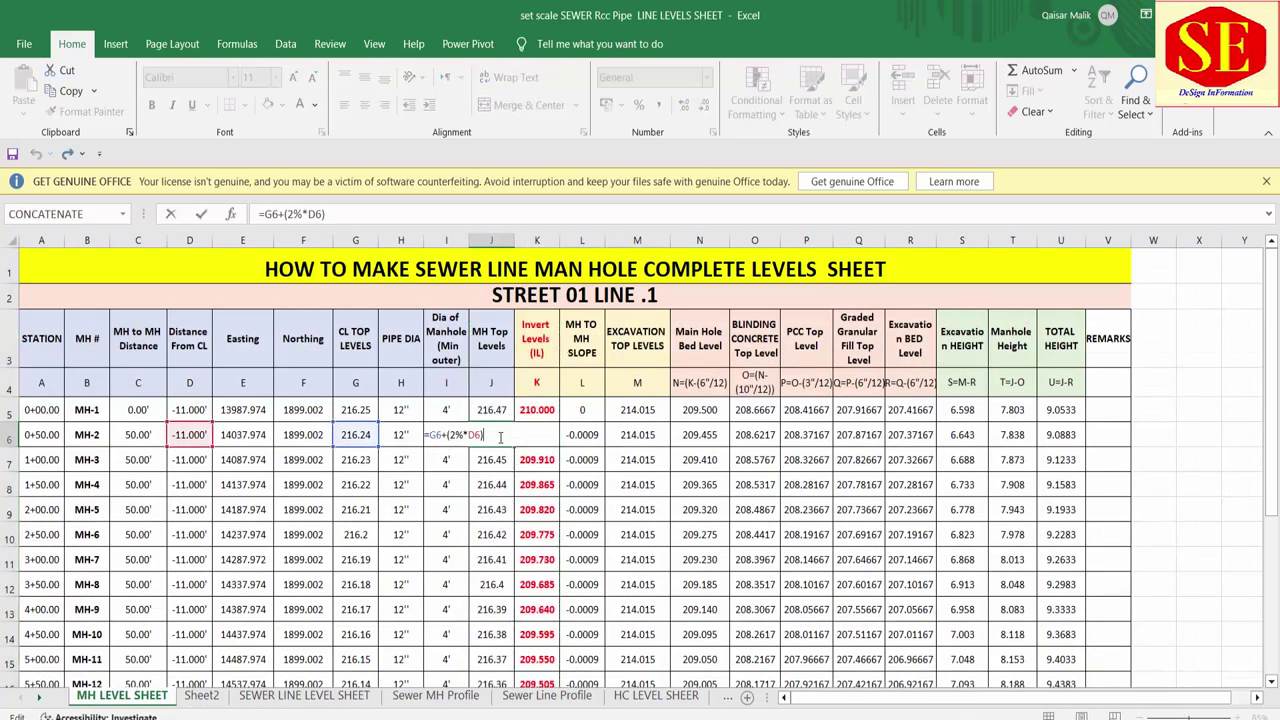
pyautogui.press('Escape')
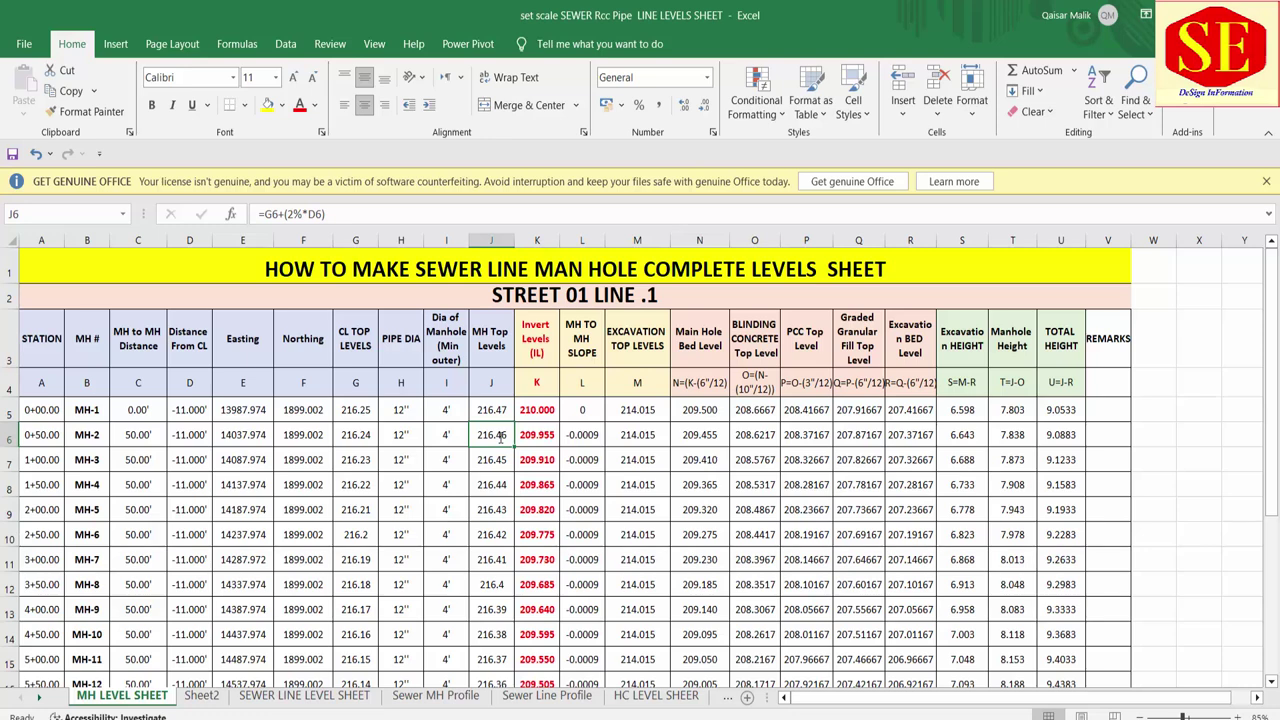
pyautogui.click(535, 339)
pyautogui.click(24, 362)
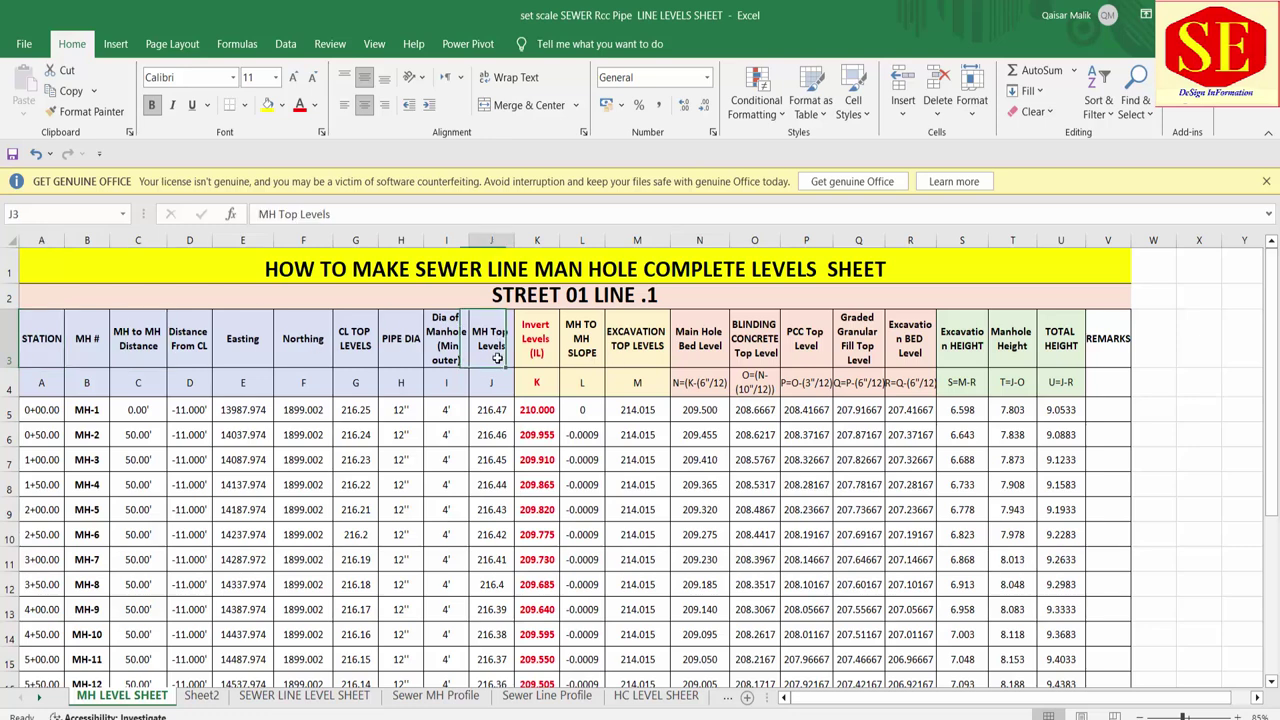
pyautogui.moveTo(466, 338); pyautogui.dragTo(491, 497)
pyautogui.moveTo(535, 339); pyautogui.dragTo(537, 533)
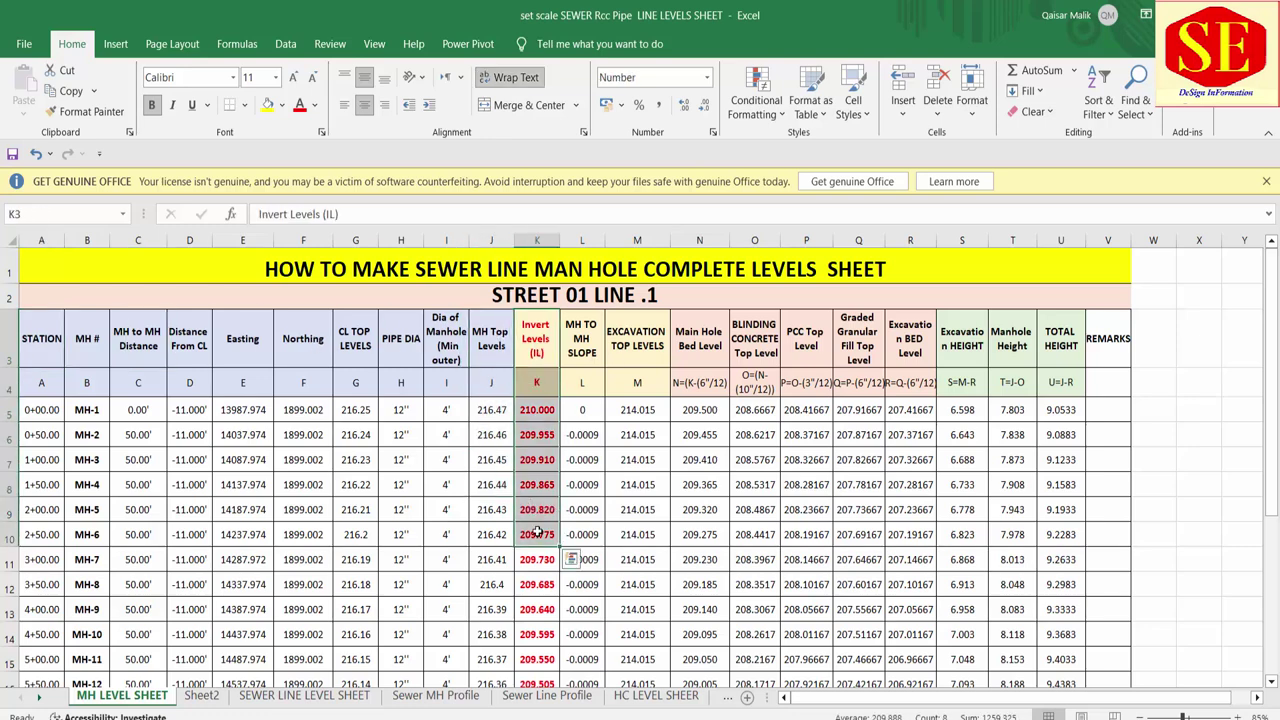
pyautogui.click(700, 345)
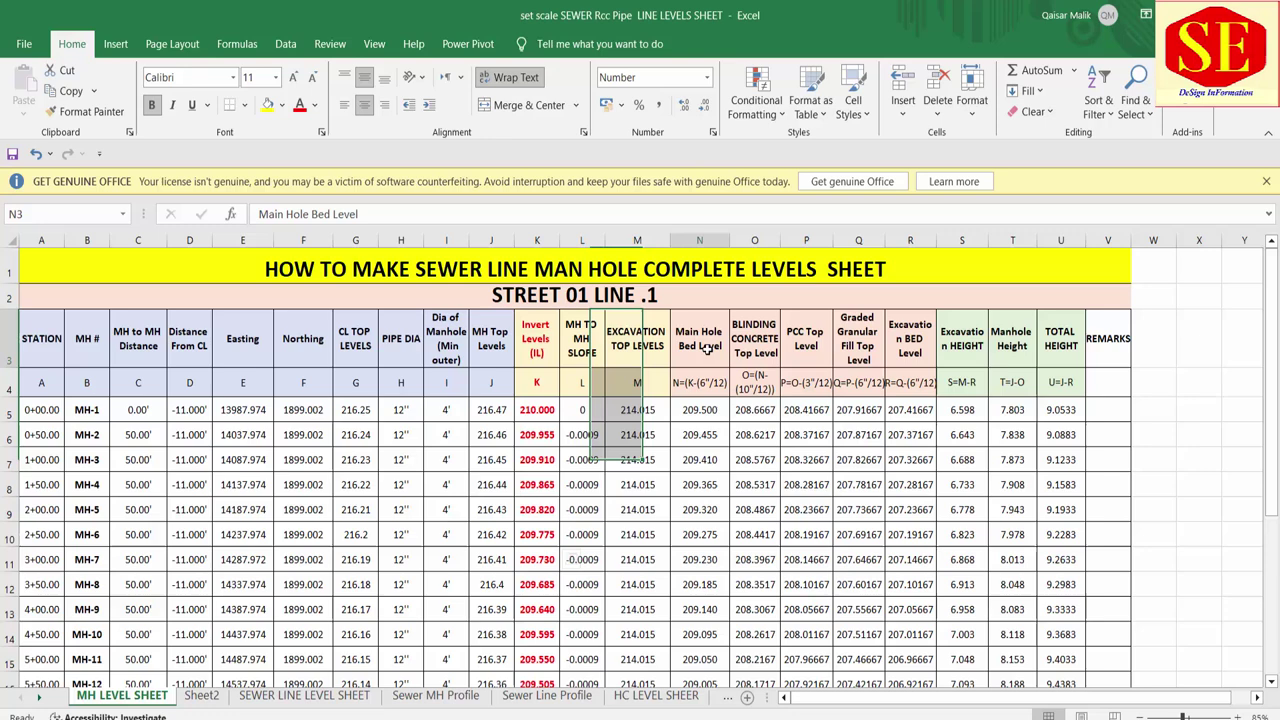
pyautogui.click(820, 346)
# Step: Copy the Excavation BED Level column and paste its values into Sheet2 column D
pyautogui.click(922, 335)
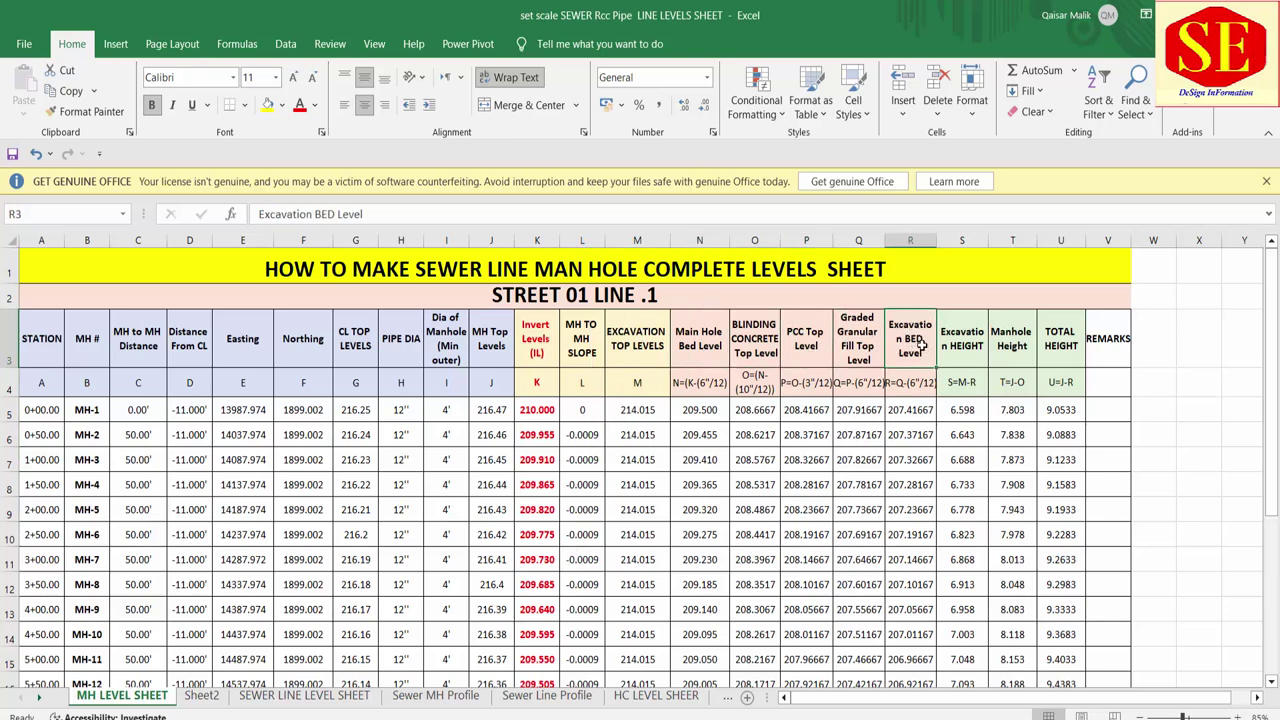
pyautogui.moveTo(920, 345); pyautogui.dragTo(940, 657)
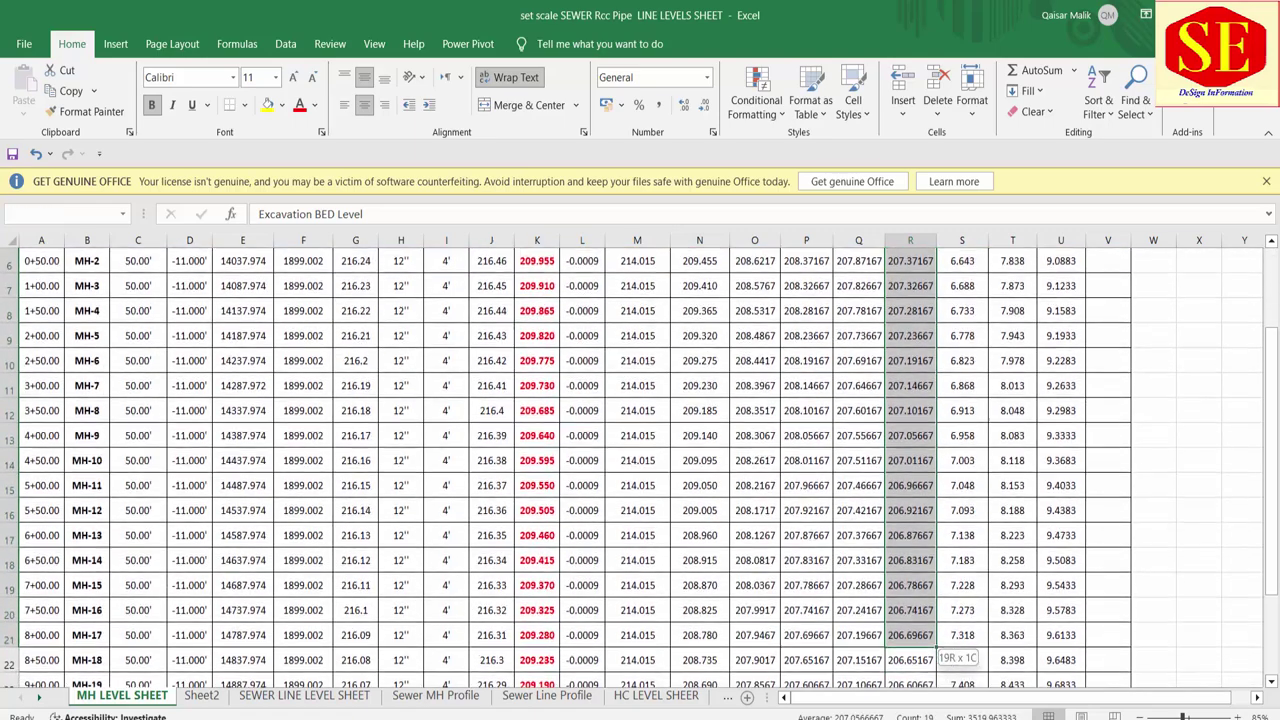
pyautogui.moveTo(940, 657); pyautogui.dragTo(905, 660)
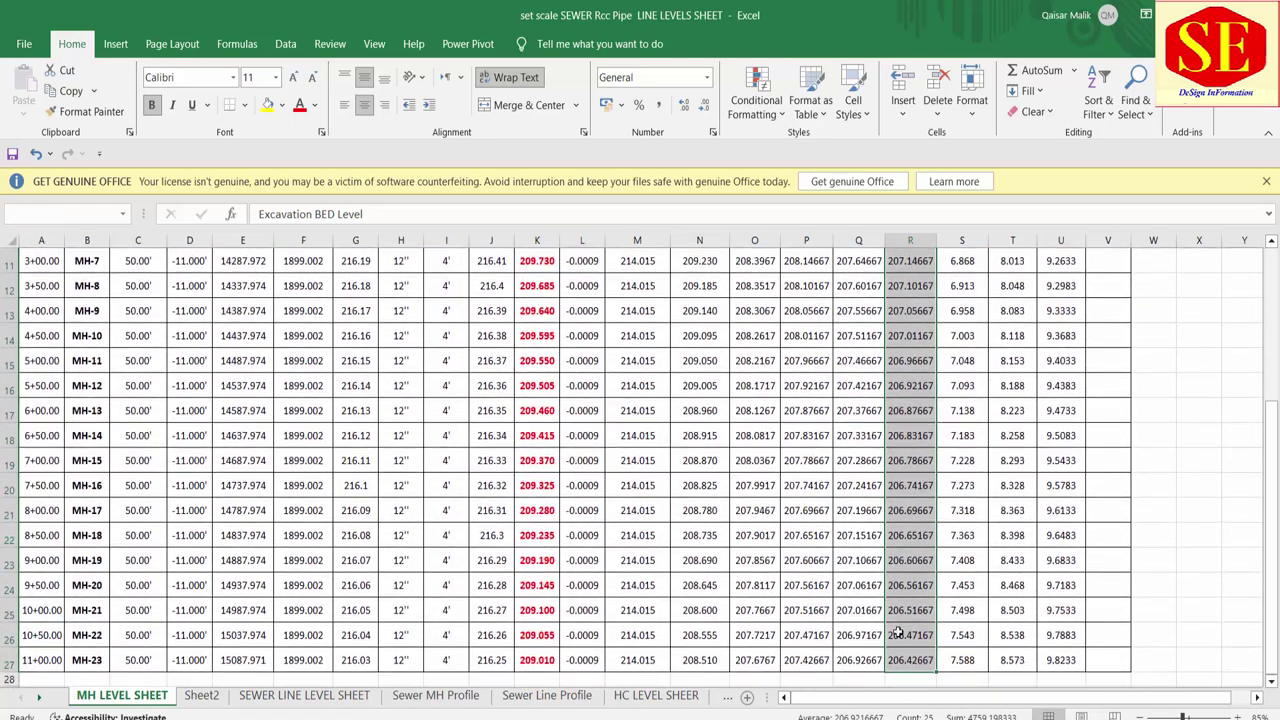
pyautogui.rightClick(897, 632)
pyautogui.click(931, 190)
pyautogui.scroll(3, 600, 450)
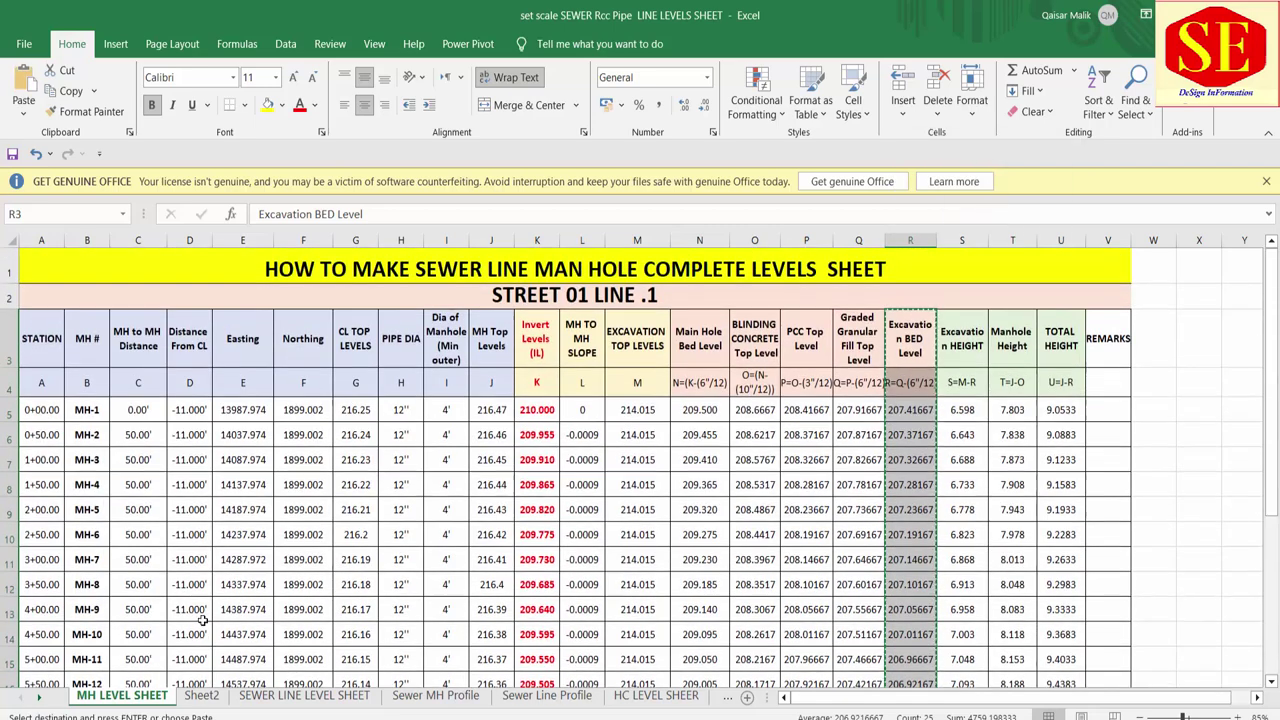
pyautogui.click(201, 695)
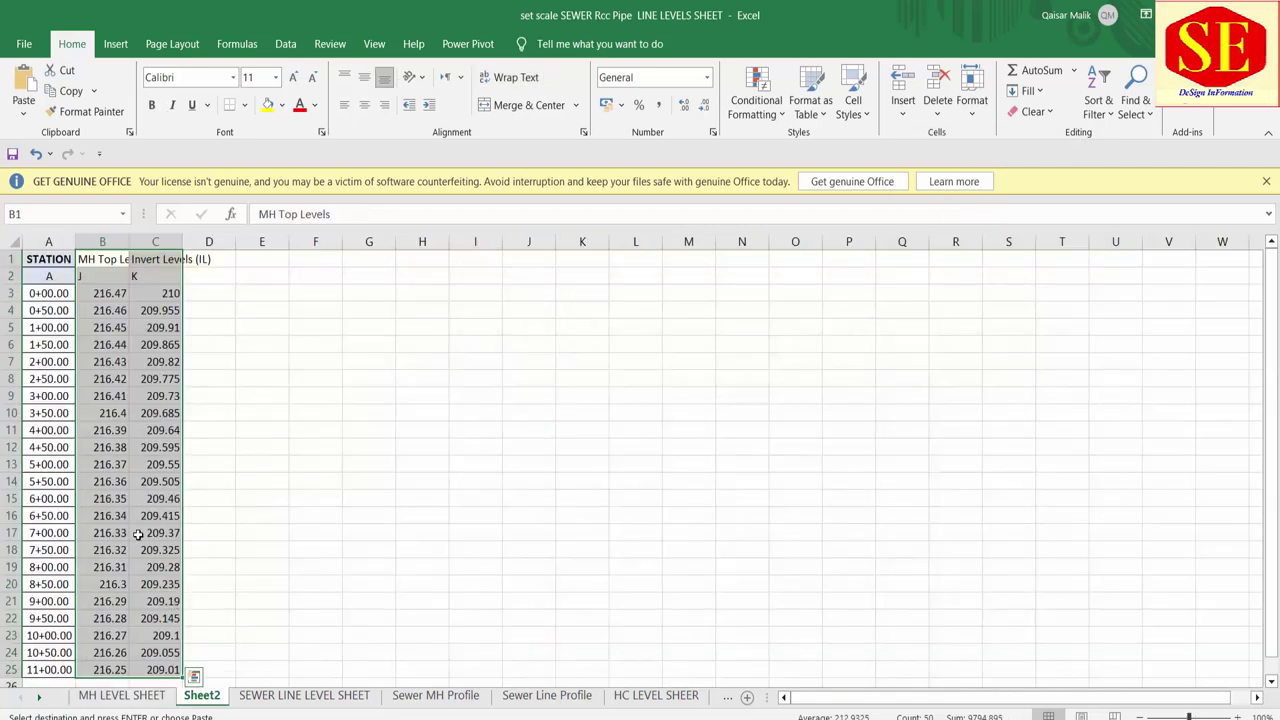
pyautogui.rightClick(219, 260)
pyautogui.click(279, 372)
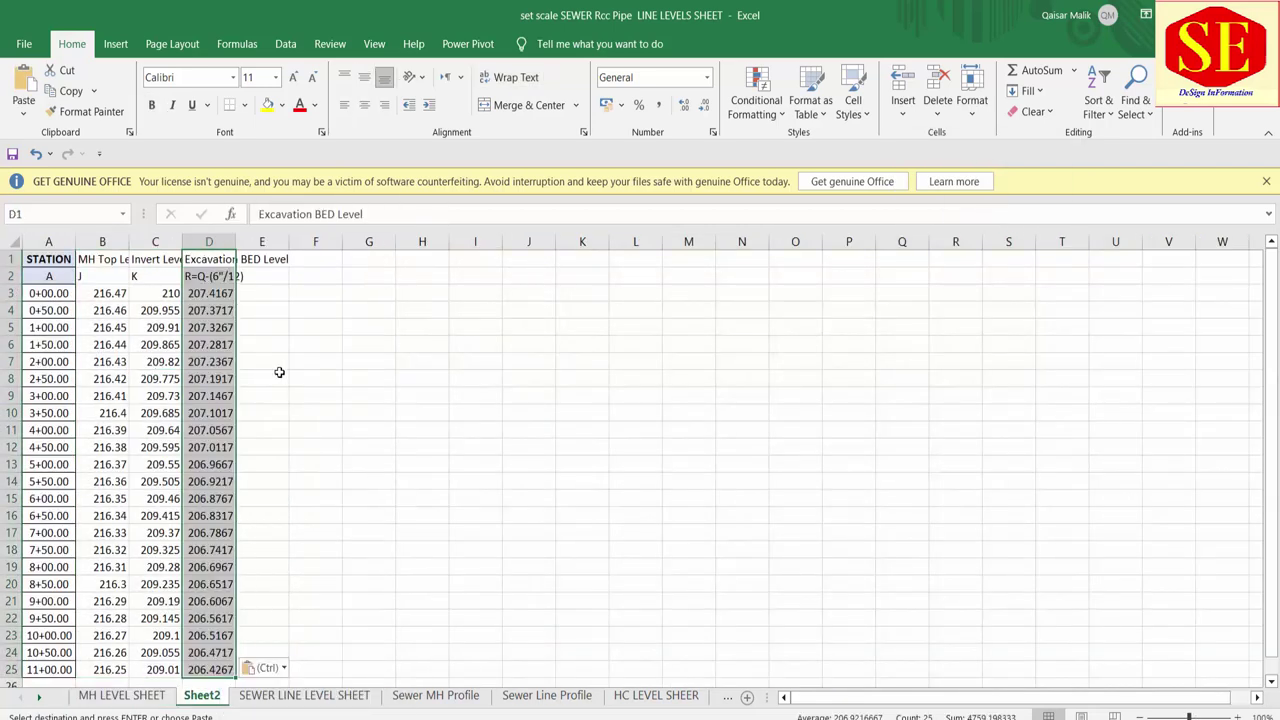
# Step: Compare Sheet2 with the MH LEVEL SHEET and check the Invert Levels (IL) header
pyautogui.click(121, 695)
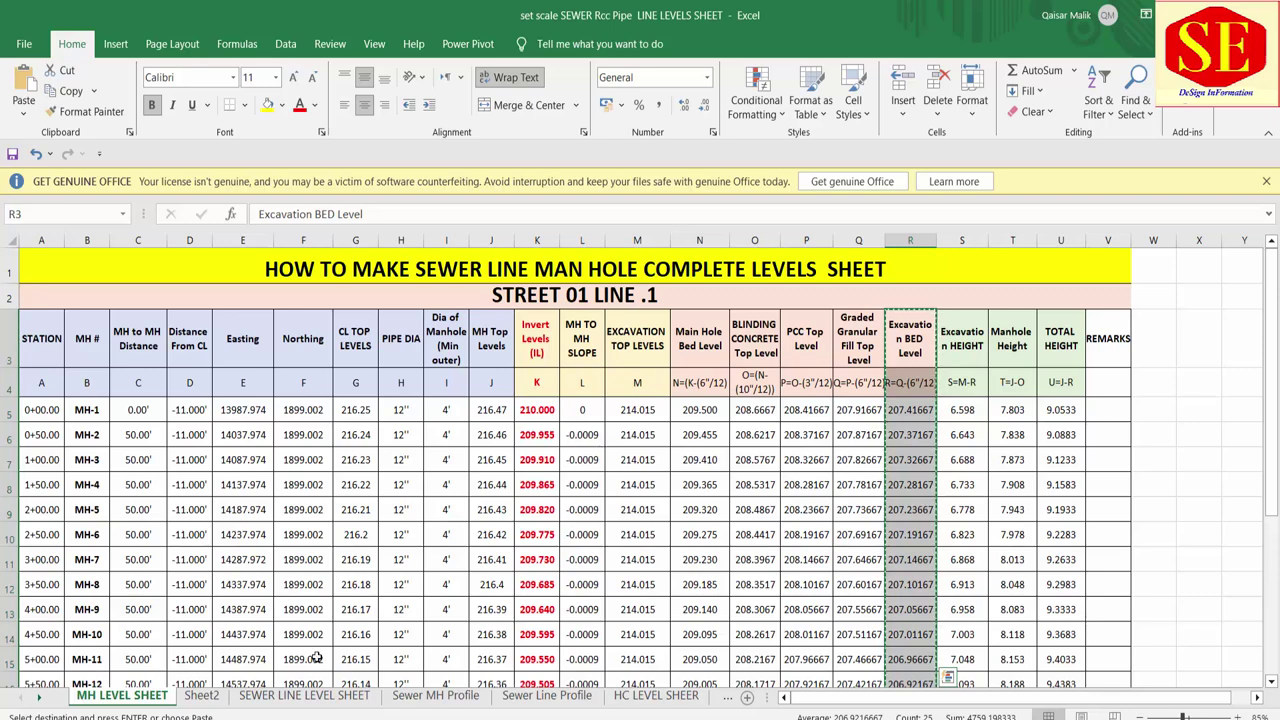
pyautogui.click(201, 695)
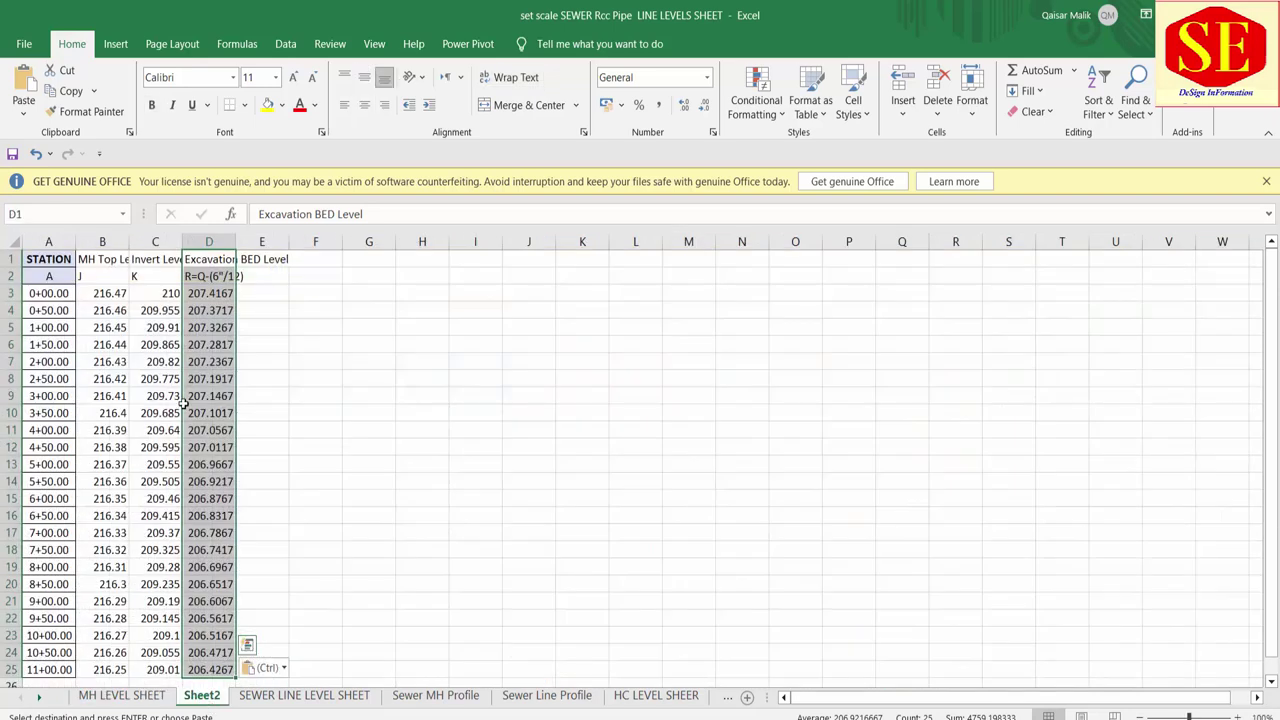
pyautogui.click(422, 383)
pyautogui.click(155, 259)
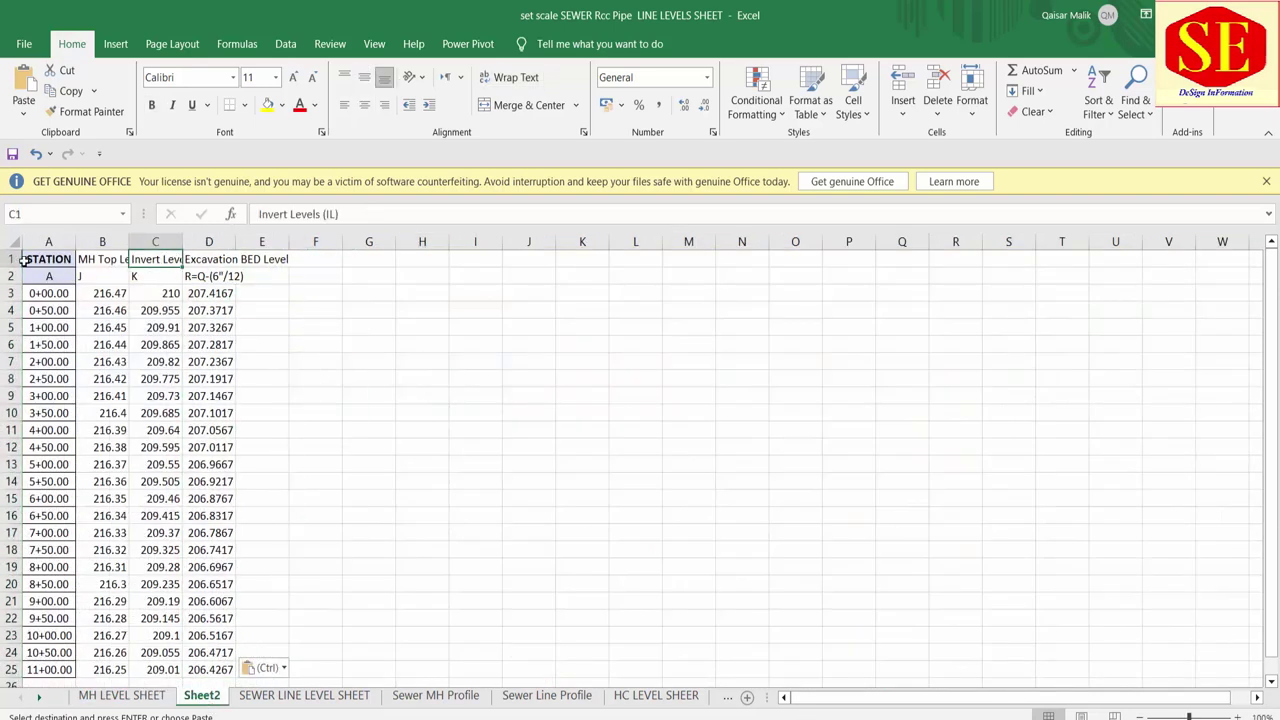
# Step: Copy the A1:D25 station and levels table and paste it transposed at J16
pyautogui.moveTo(35, 257)
pyautogui.mouseDown()
pyautogui.moveTo(215, 659)
pyautogui.moveTo(210, 590)
pyautogui.mouseUp()
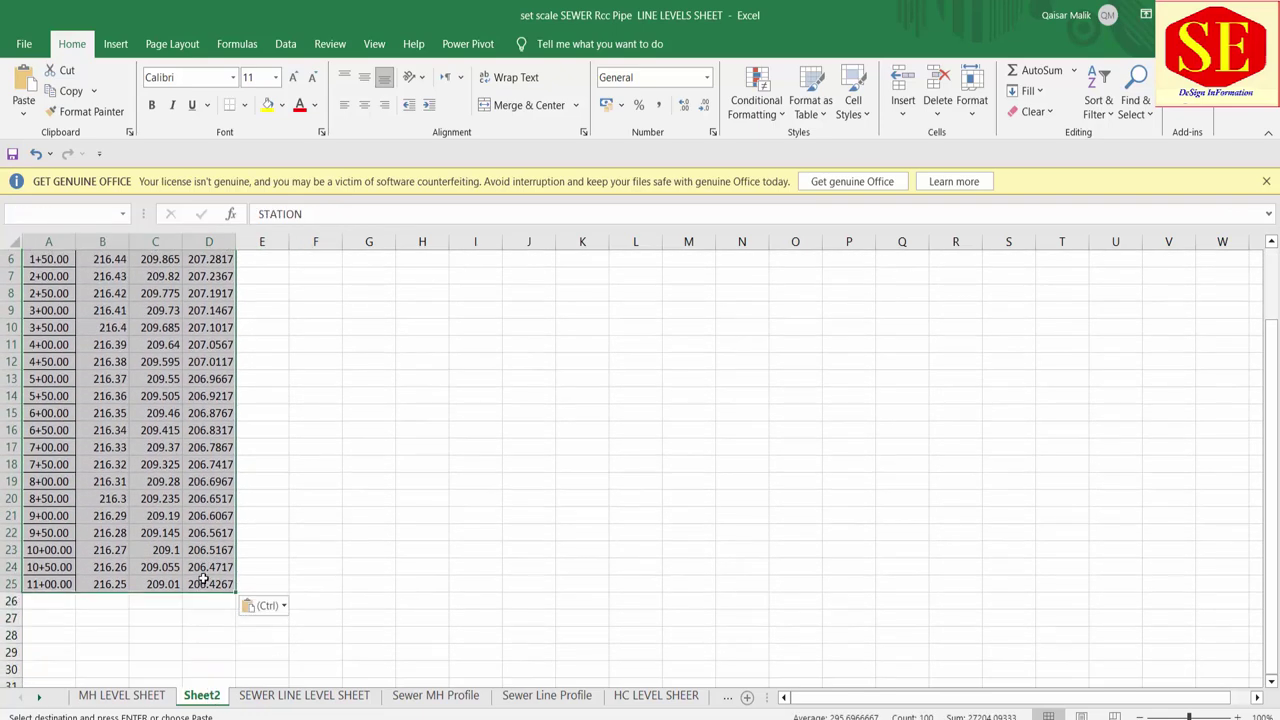
pyautogui.scroll(2, 180, 463)
pyautogui.rightClick(148, 250)
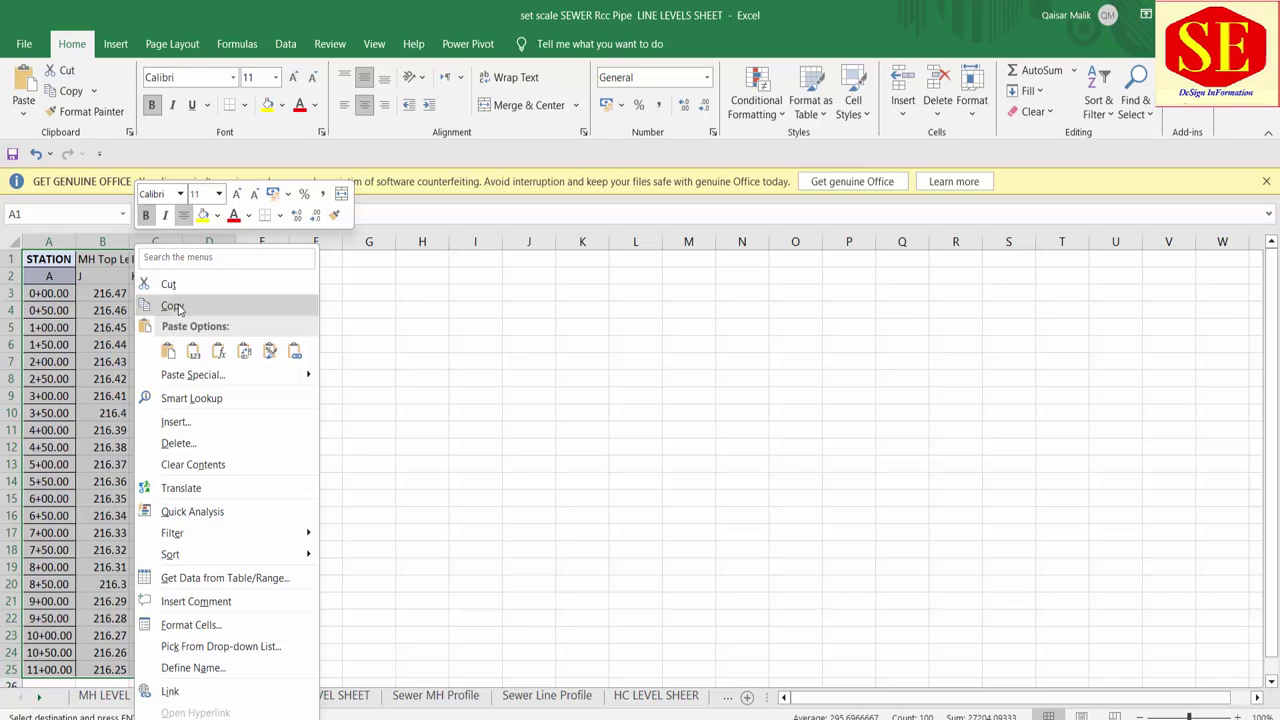
pyautogui.click(195, 303)
pyautogui.click(525, 515)
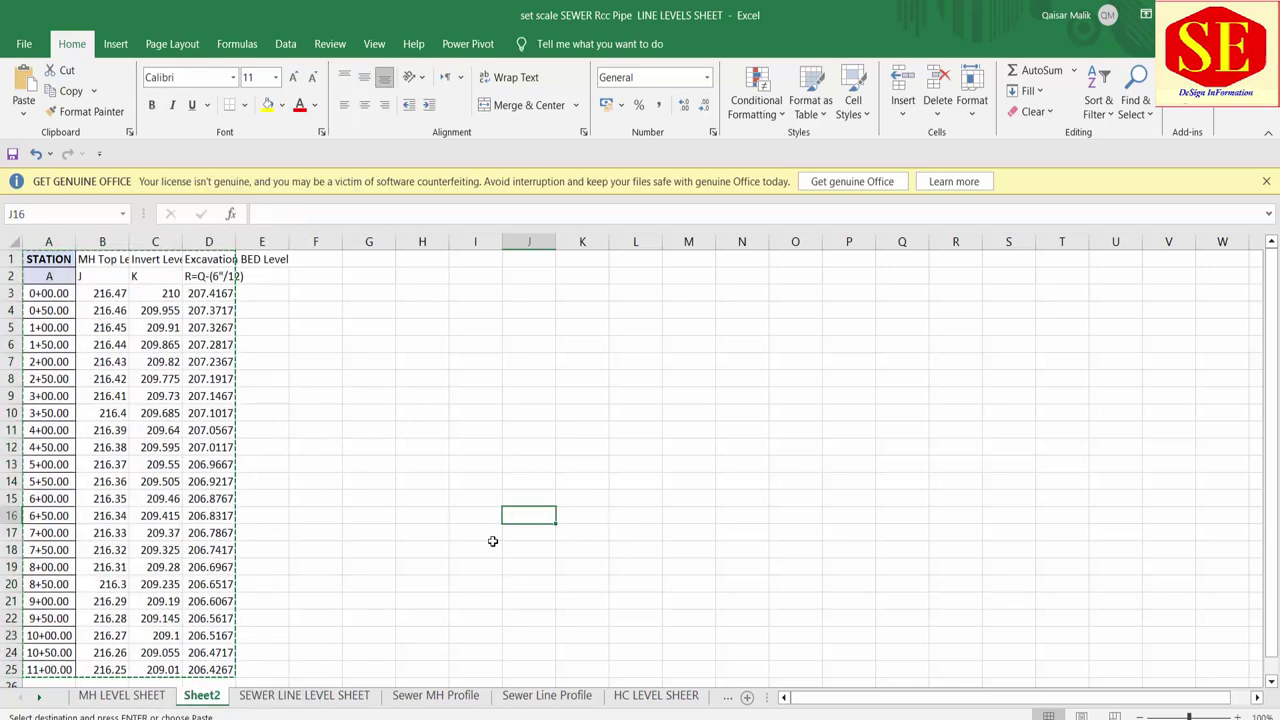
pyautogui.rightClick(517, 513)
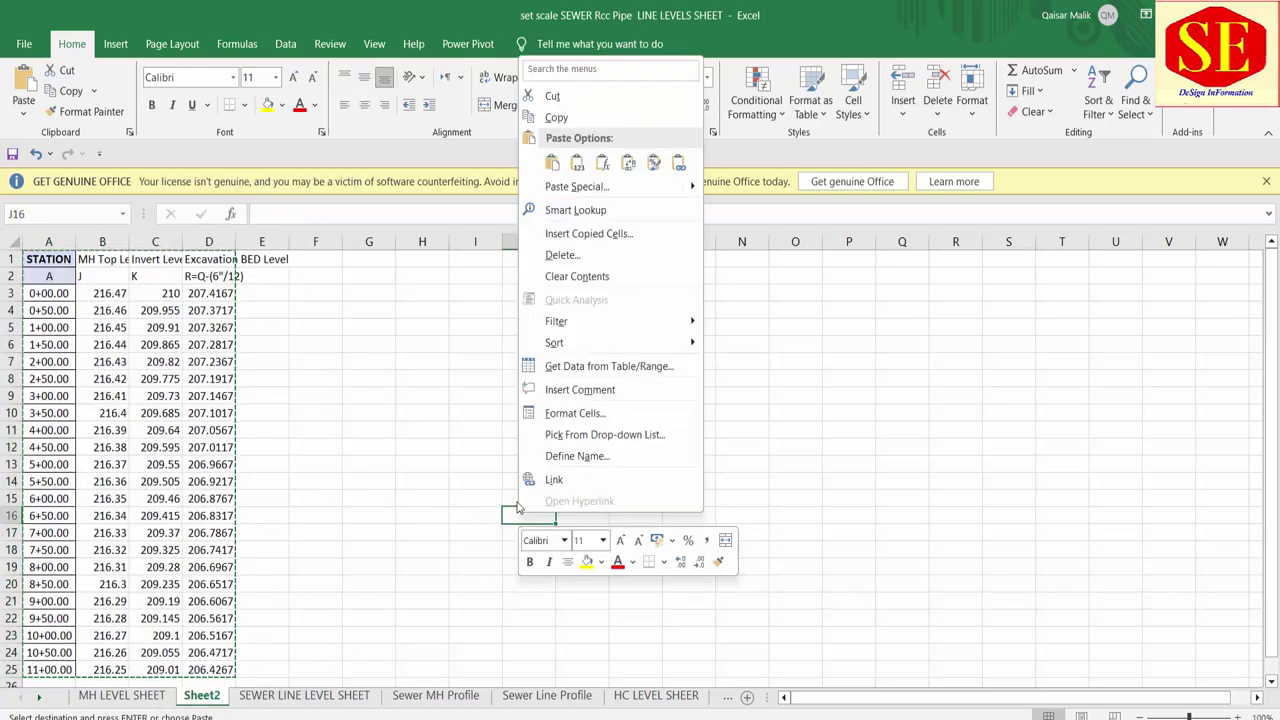
pyautogui.click(631, 166)
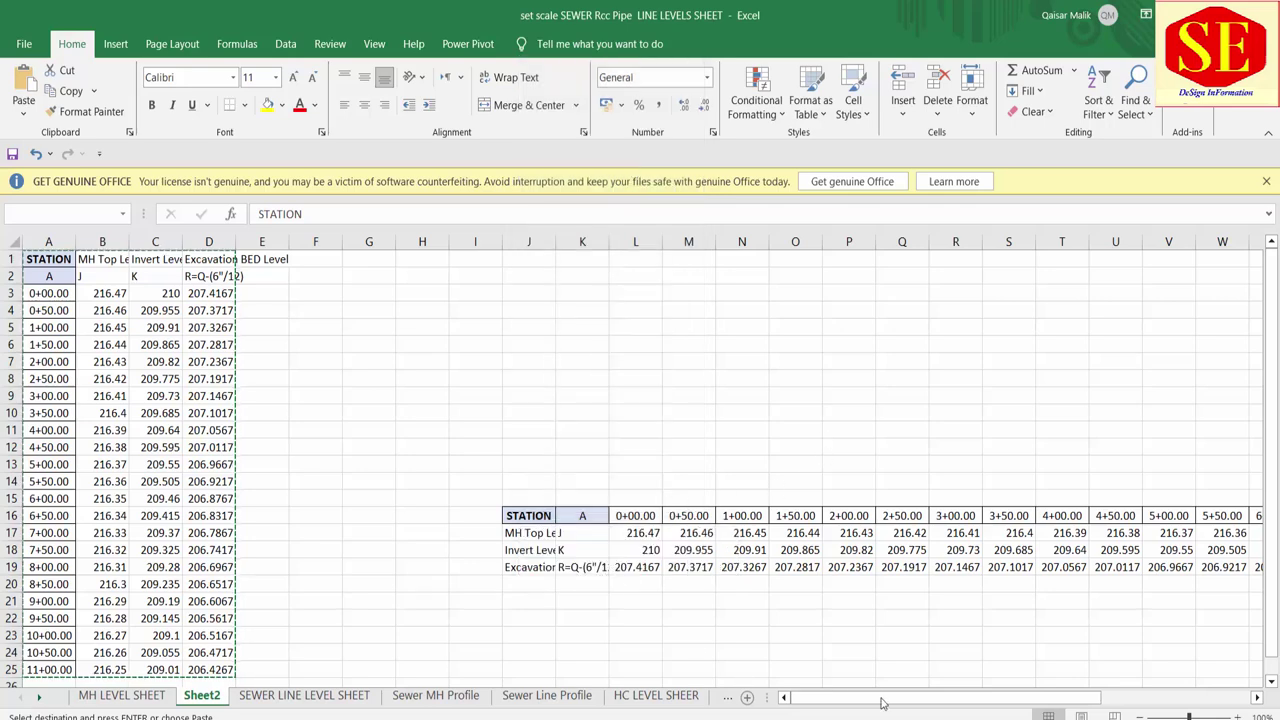
pyautogui.hscroll(4, 760, 568)
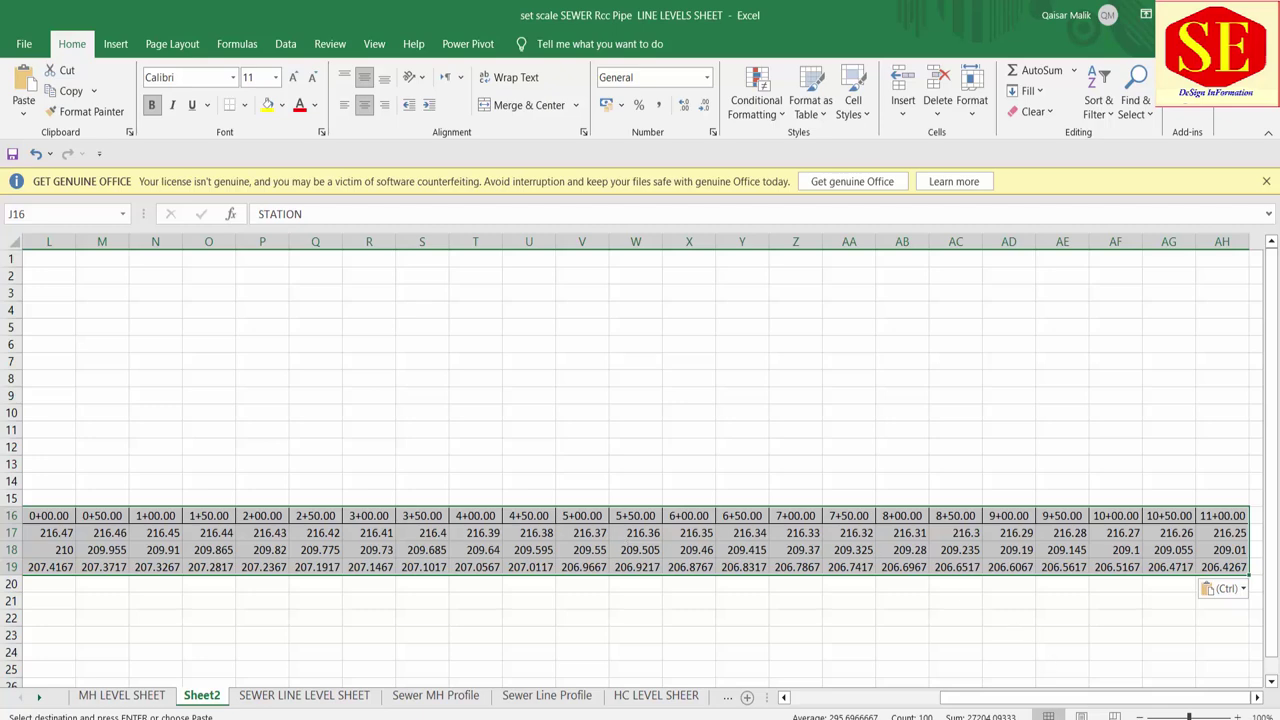
pyautogui.hscroll(-2, 322, 474)
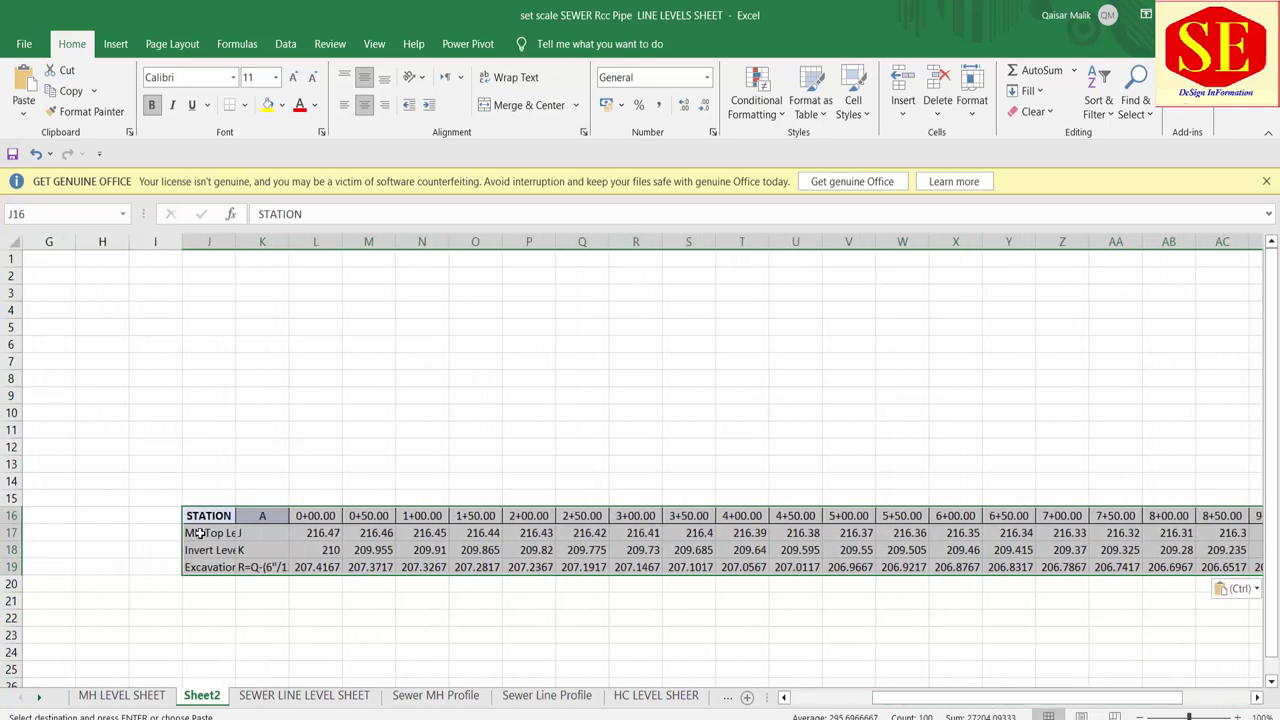
pyautogui.click(207, 517)
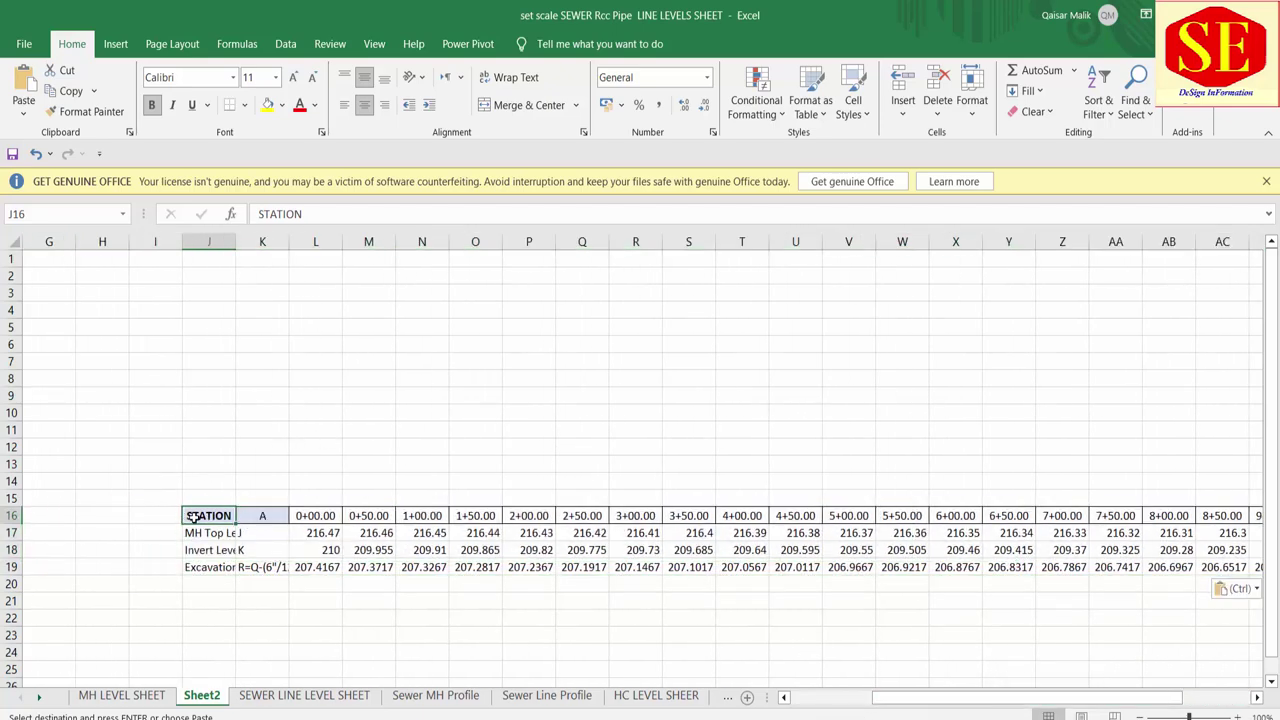
pyautogui.moveTo(214, 514)
pyautogui.mouseDown()
pyautogui.moveTo(1257, 522)
pyautogui.moveTo(1190, 520)
pyautogui.mouseUp()
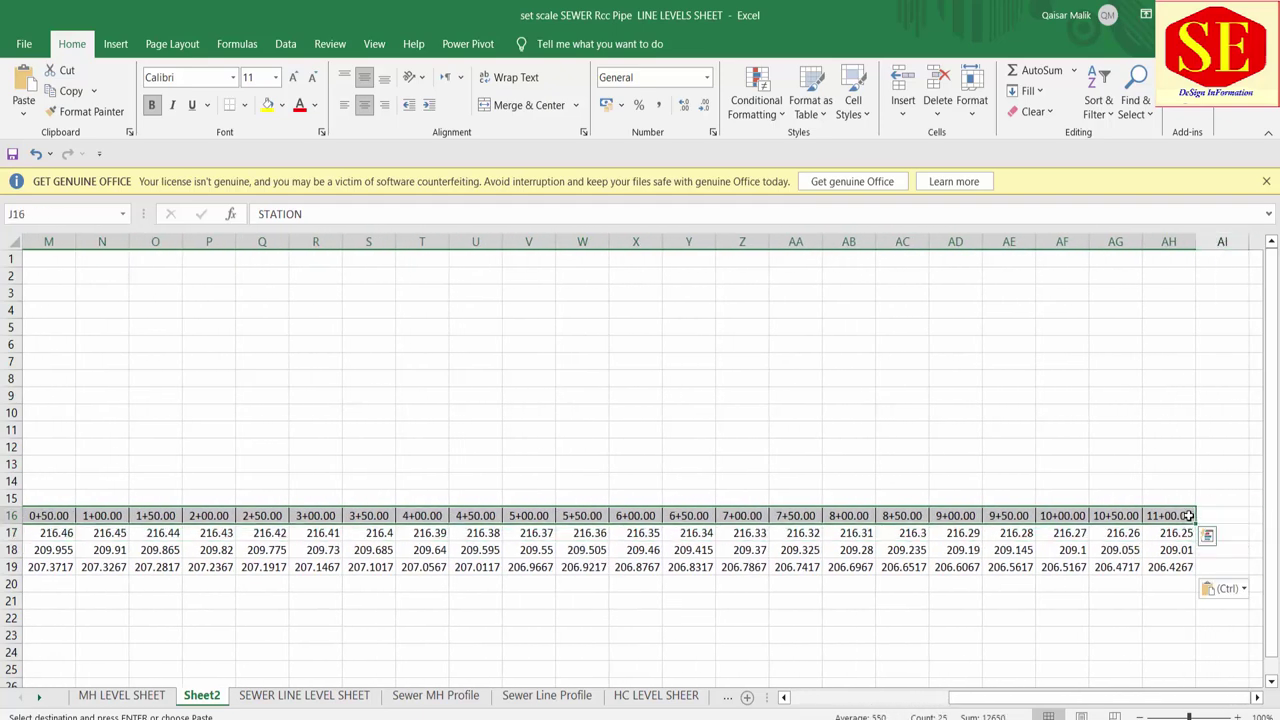
# Step: Copy the STATION row and paste it into row 20 below the level rows
pyautogui.rightClick(1190, 522)
pyautogui.click(1040, 98)
pyautogui.hscroll(-10, 540, 585)
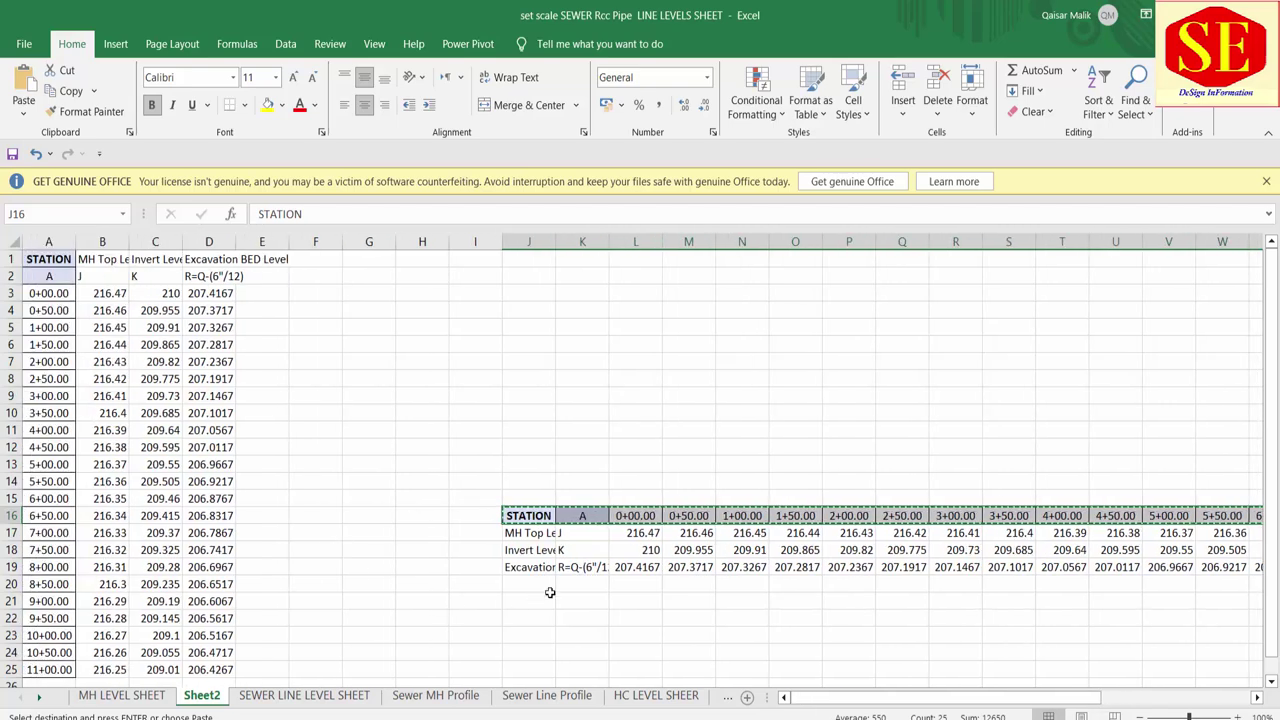
pyautogui.rightClick(533, 582)
pyautogui.click(575, 345)
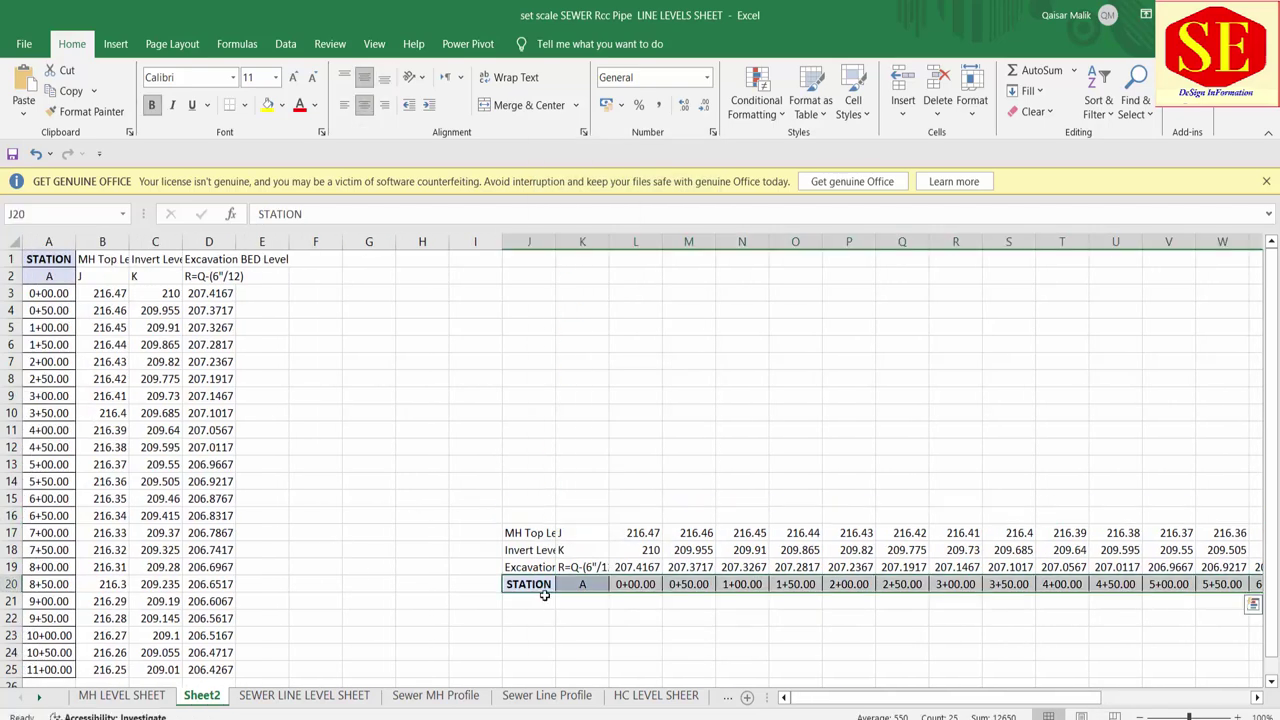
# Step: AutoFit column J to its labels and review the MH Top, Invert and Excavation labels
pyautogui.doubleClick(555, 242)
pyautogui.click(547, 566)
pyautogui.click(533, 549)
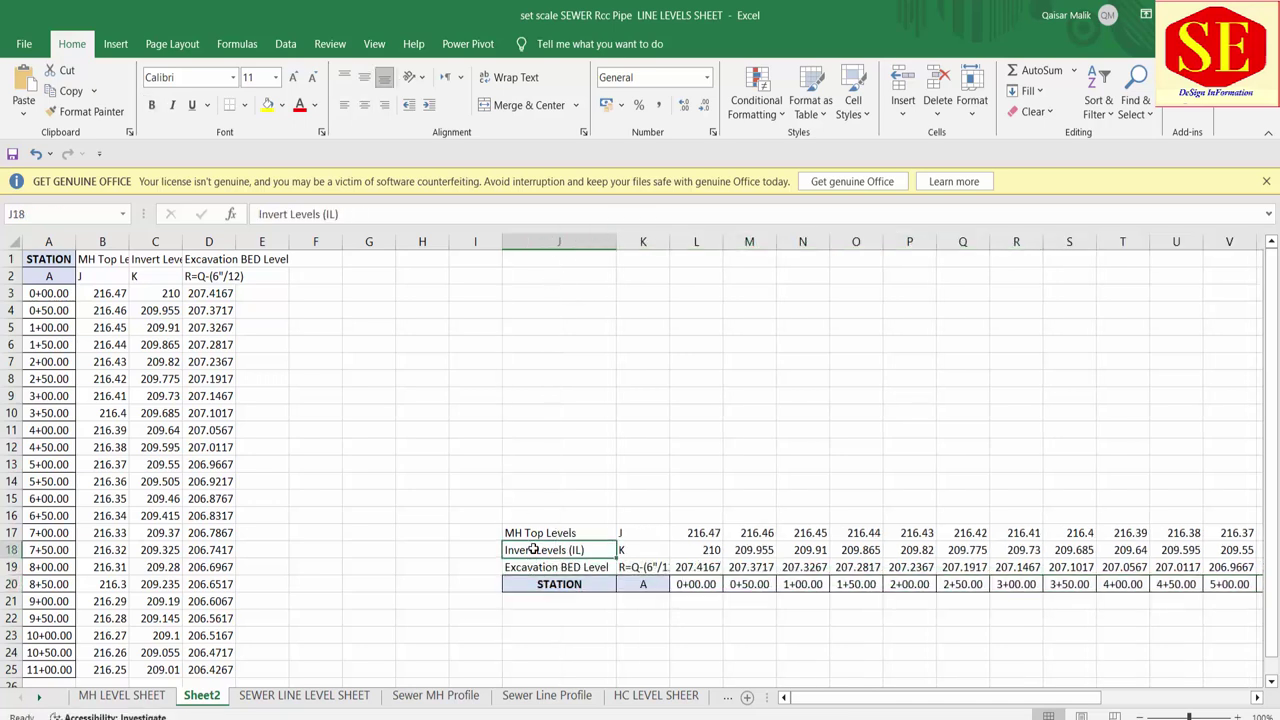
pyautogui.click(561, 533)
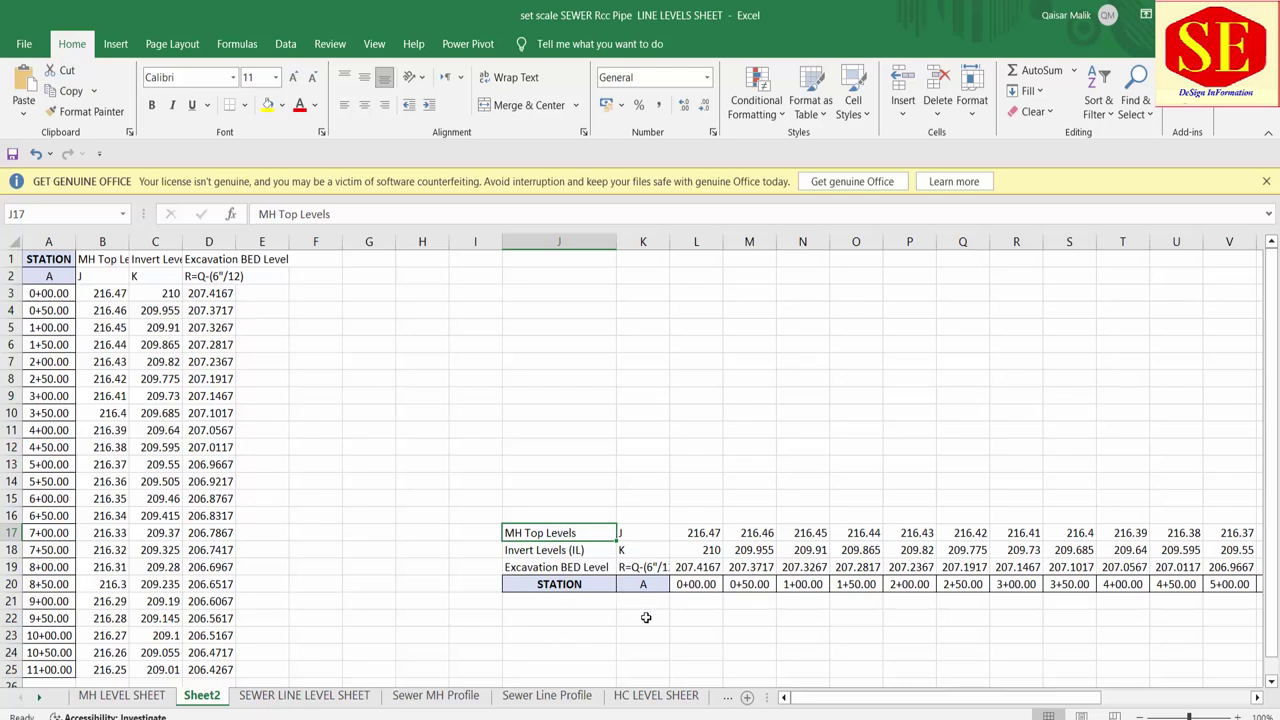
pyautogui.click(643, 534)
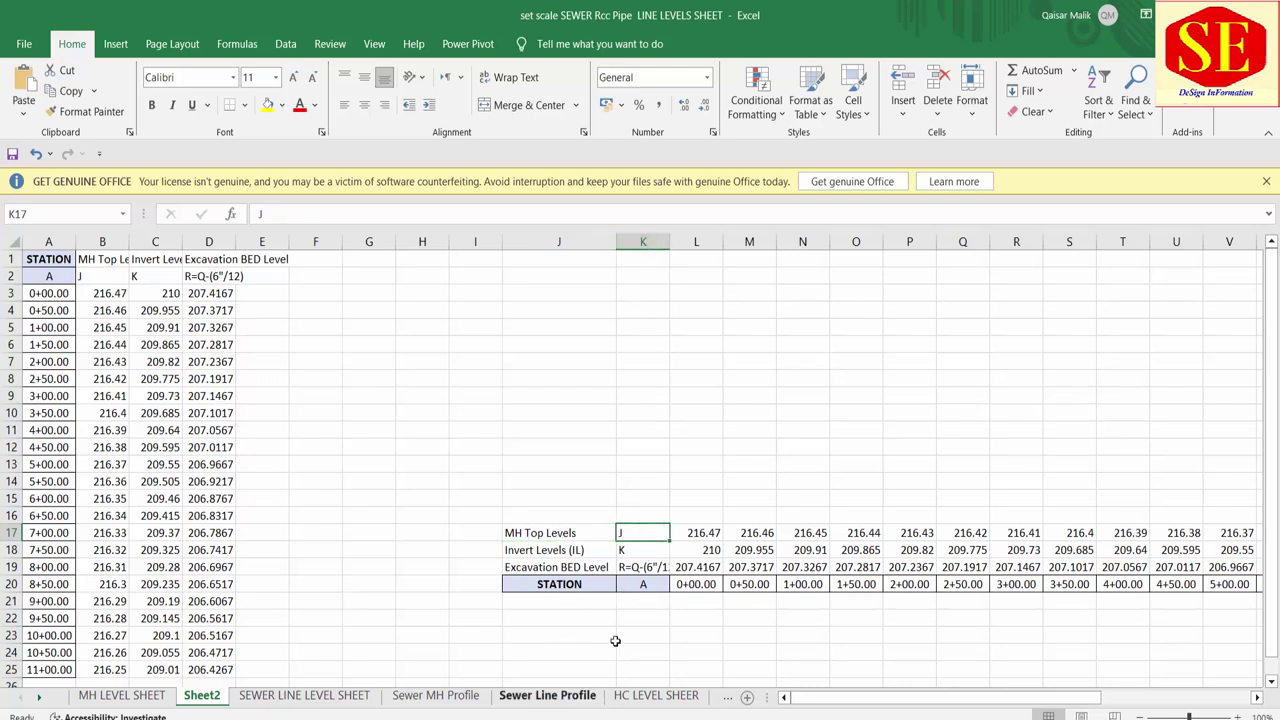
# Step: Delete column K holding the letter codes beside the row labels
pyautogui.moveTo(48, 276); pyautogui.dragTo(279, 285)
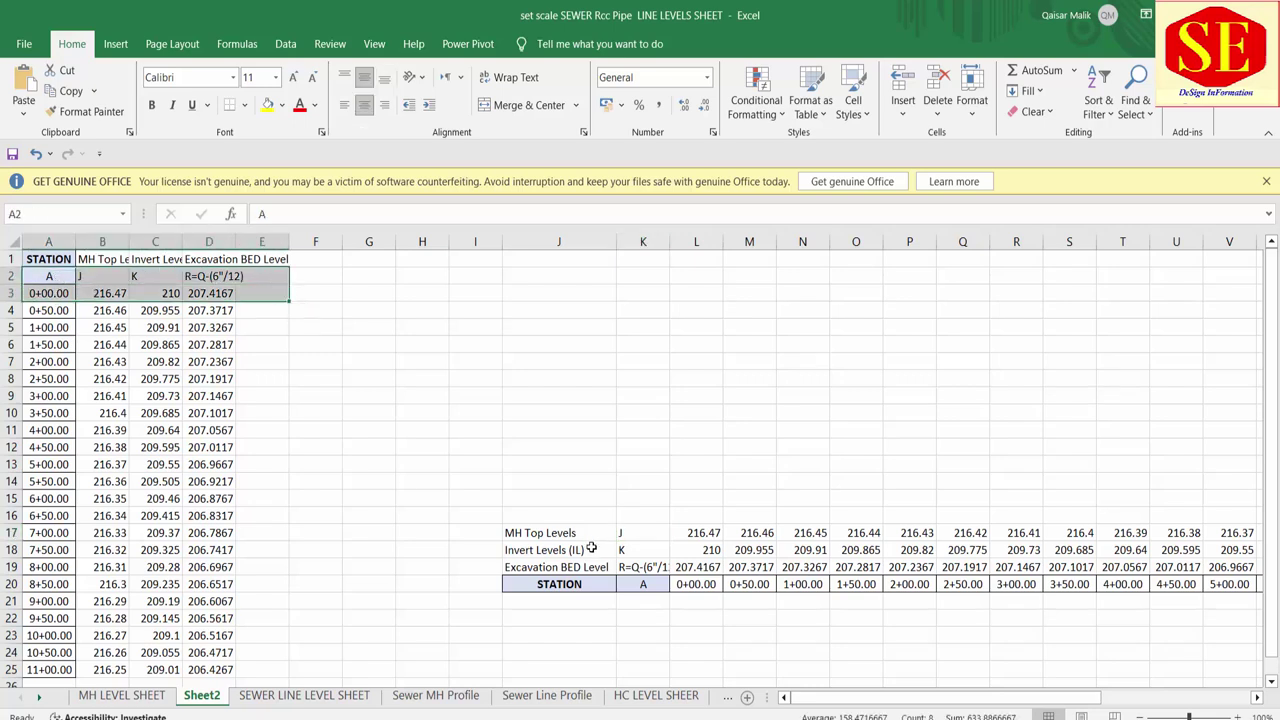
pyautogui.click(643, 567)
pyautogui.click(643, 241)
pyautogui.rightClick(645, 242)
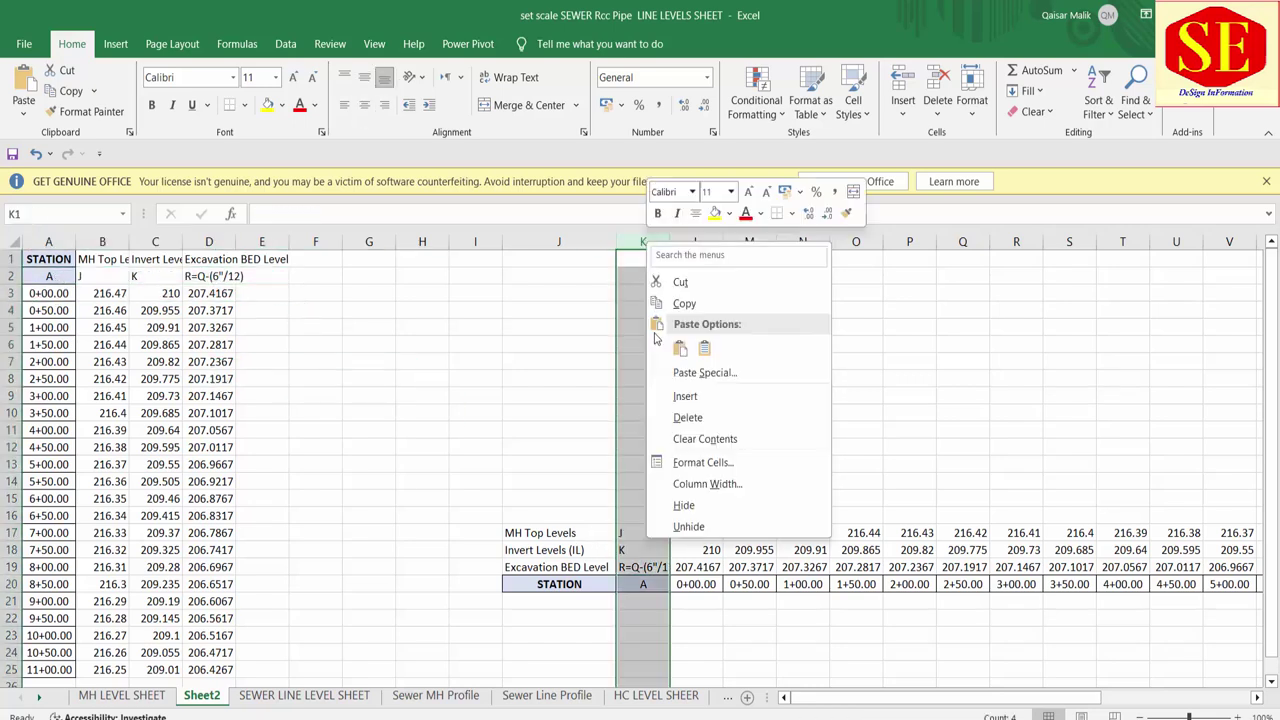
pyautogui.click(703, 425)
pyautogui.click(674, 483)
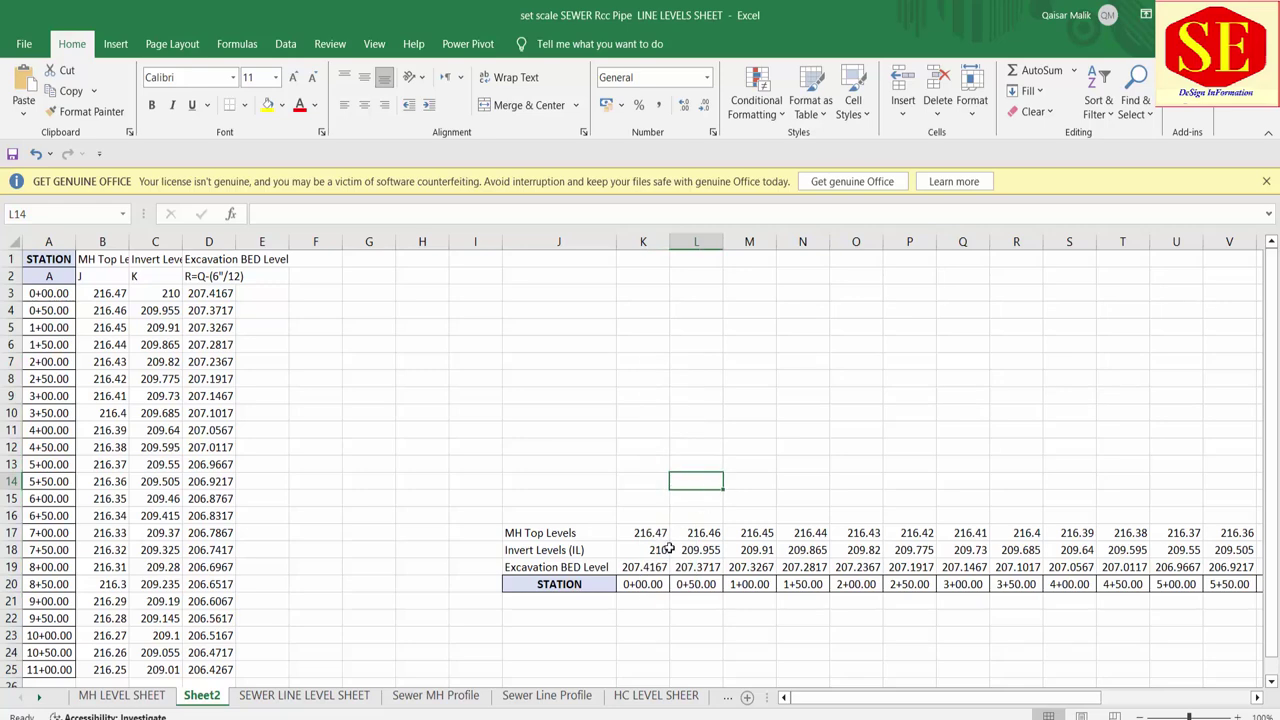
pyautogui.click(558, 483)
pyautogui.moveTo(540, 536)
pyautogui.mouseDown()
pyautogui.moveTo(1241, 591)
pyautogui.moveTo(1250, 580)
pyautogui.mouseUp()
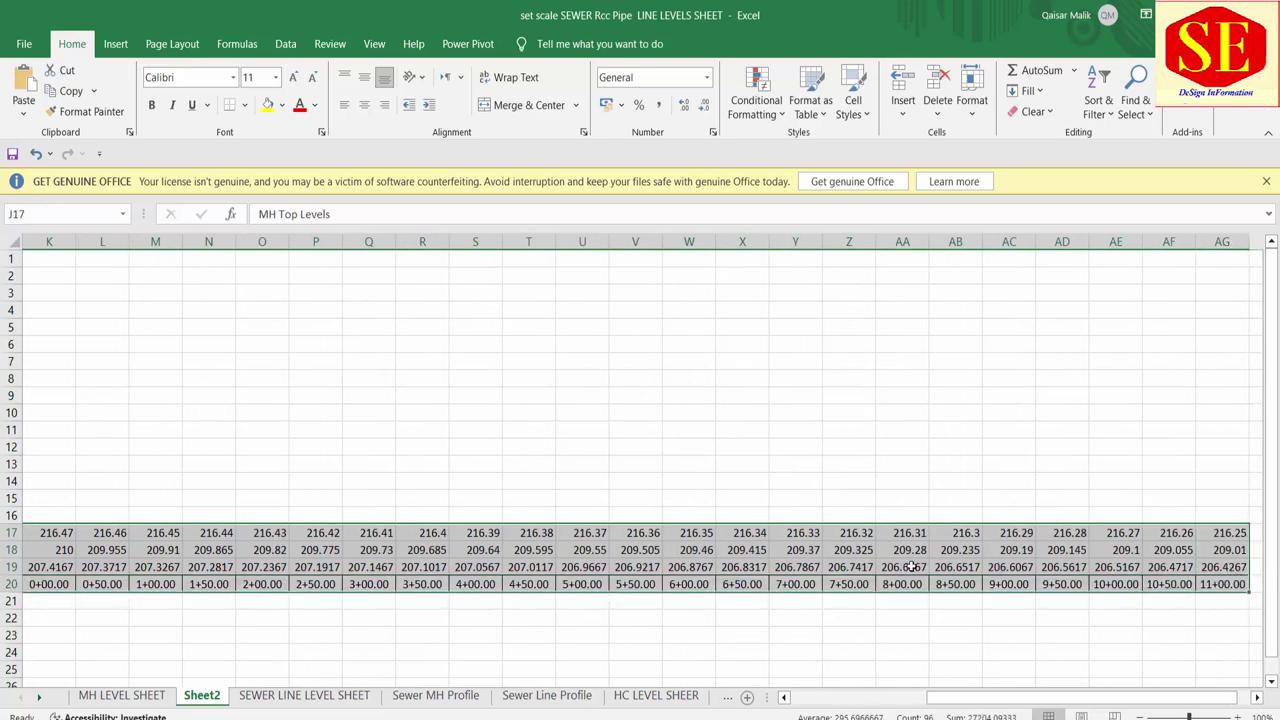
# Step: Rotate the table text to 90° orientation in Format Cells
pyautogui.rightClick(581, 551)
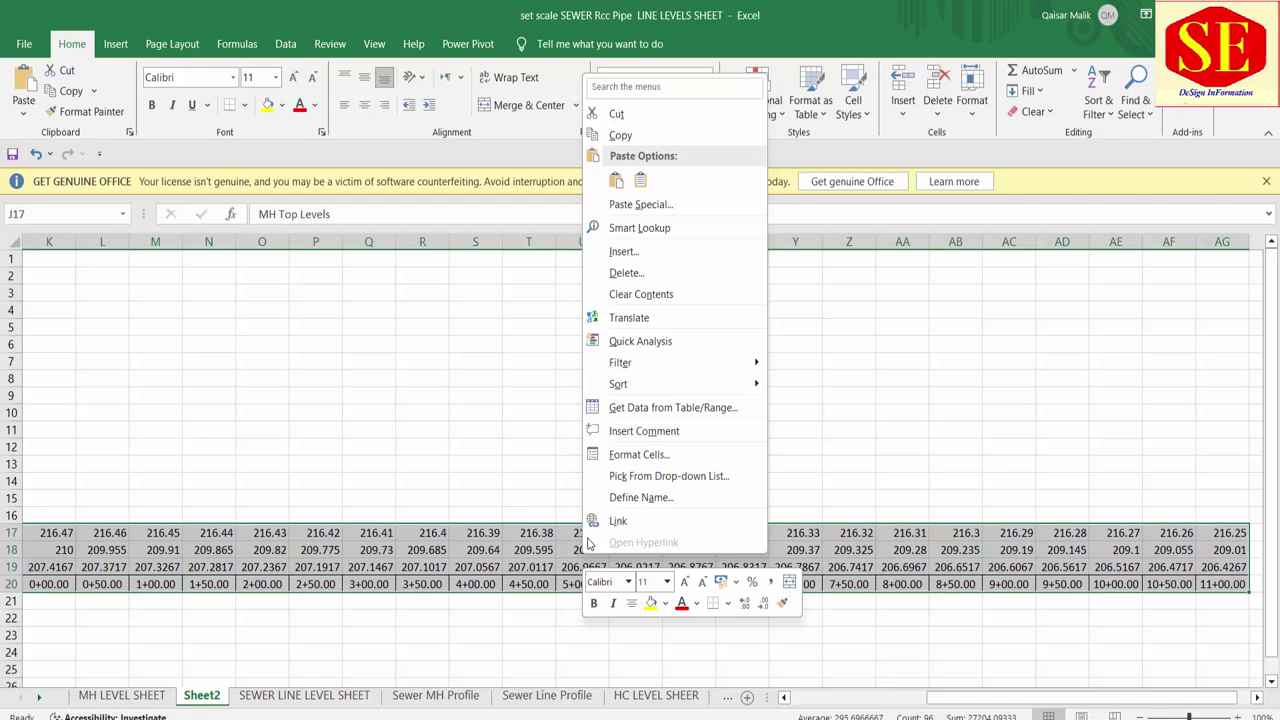
pyautogui.click(634, 451)
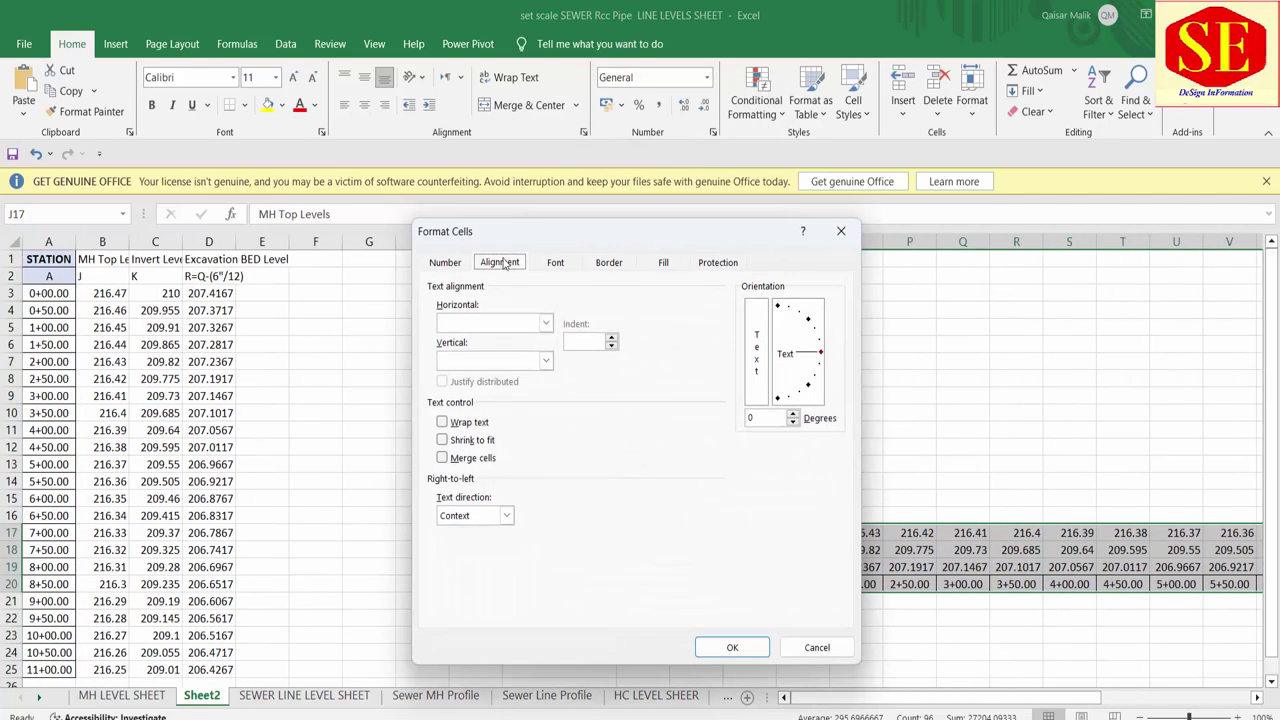
pyautogui.click(444, 264)
pyautogui.click(492, 267)
pyautogui.click(757, 647)
# Step: Give the K17:Y19 level values Number format with 3 decimals, centred and middle-aligned
pyautogui.scroll(-2, 845, 543)
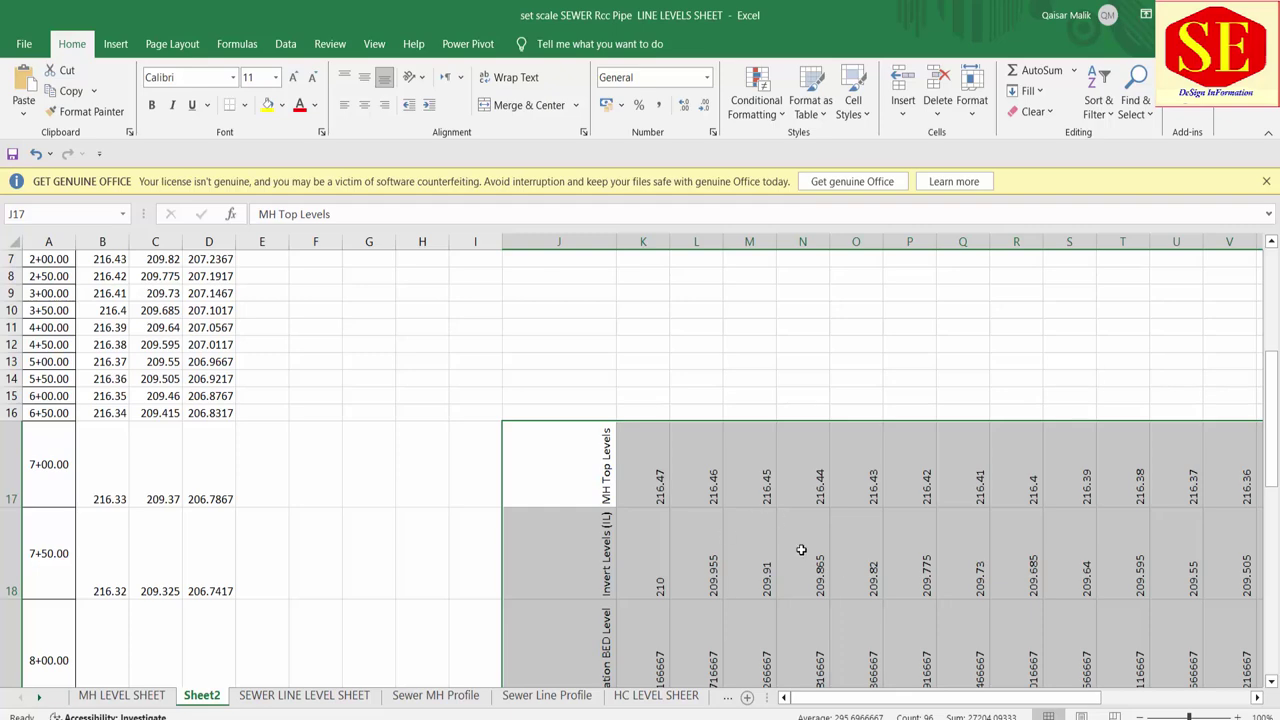
pyautogui.scroll(-1, 801, 549)
pyautogui.moveTo(910, 700); pyautogui.dragTo(1017, 702)
pyautogui.scroll(-2, 901, 516)
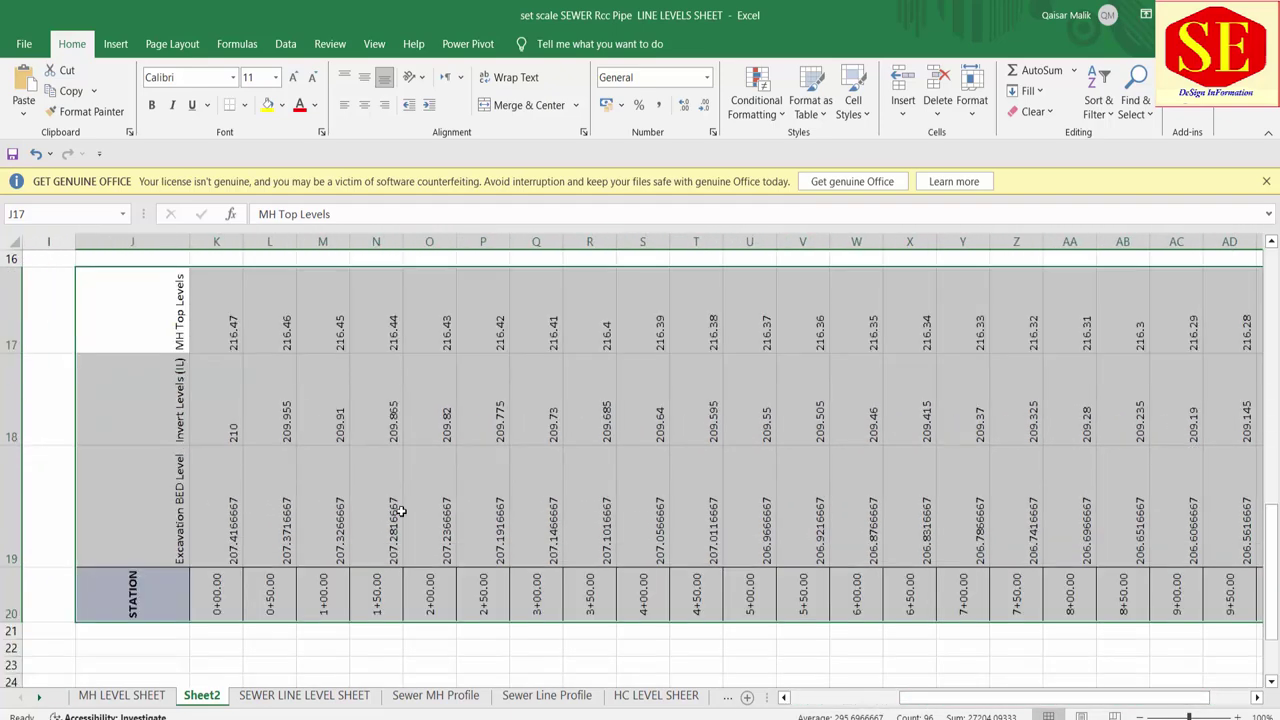
pyautogui.click(344, 412)
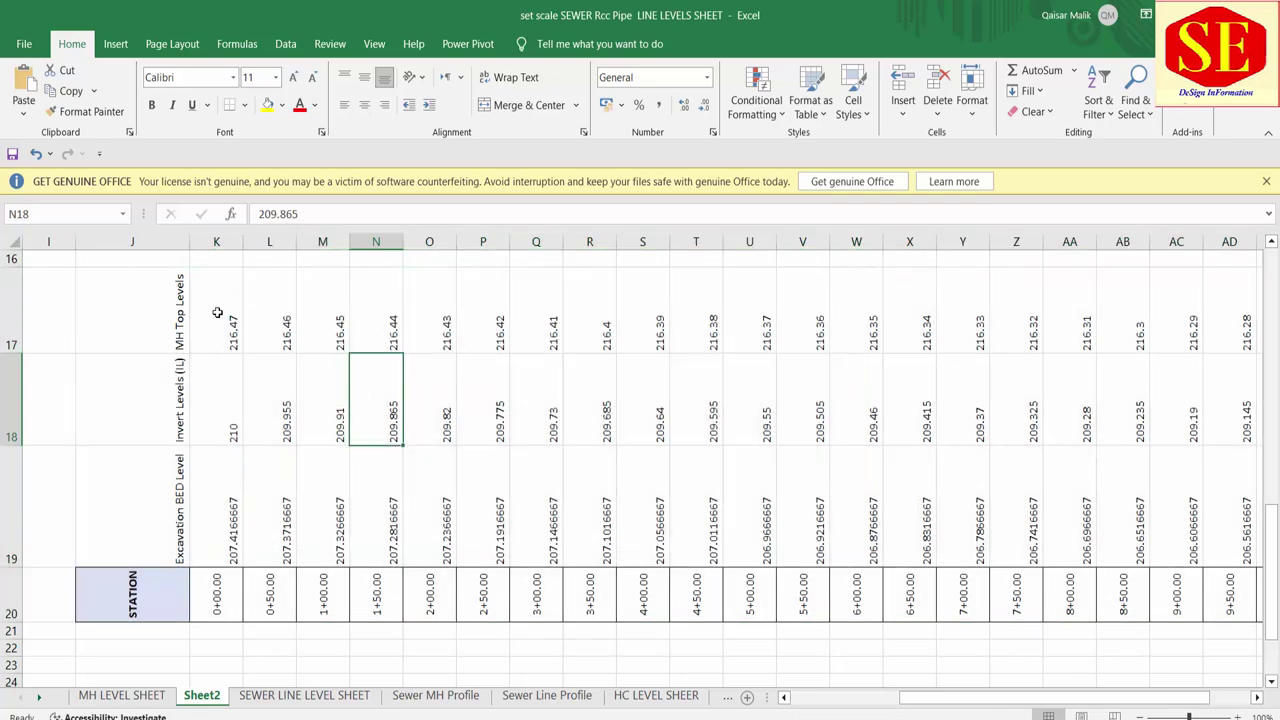
pyautogui.moveTo(225, 315)
pyautogui.mouseDown()
pyautogui.moveTo(1030, 490)
pyautogui.moveTo(1166, 505)
pyautogui.mouseUp()
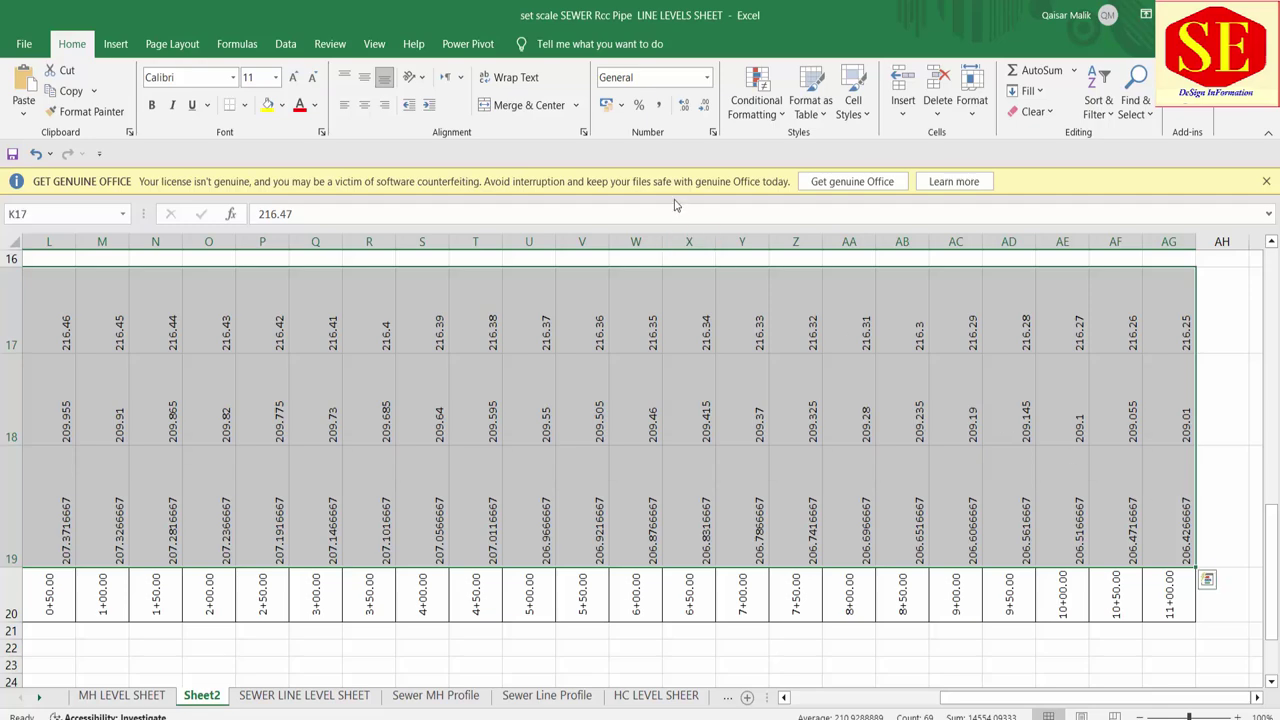
pyautogui.click(684, 106)
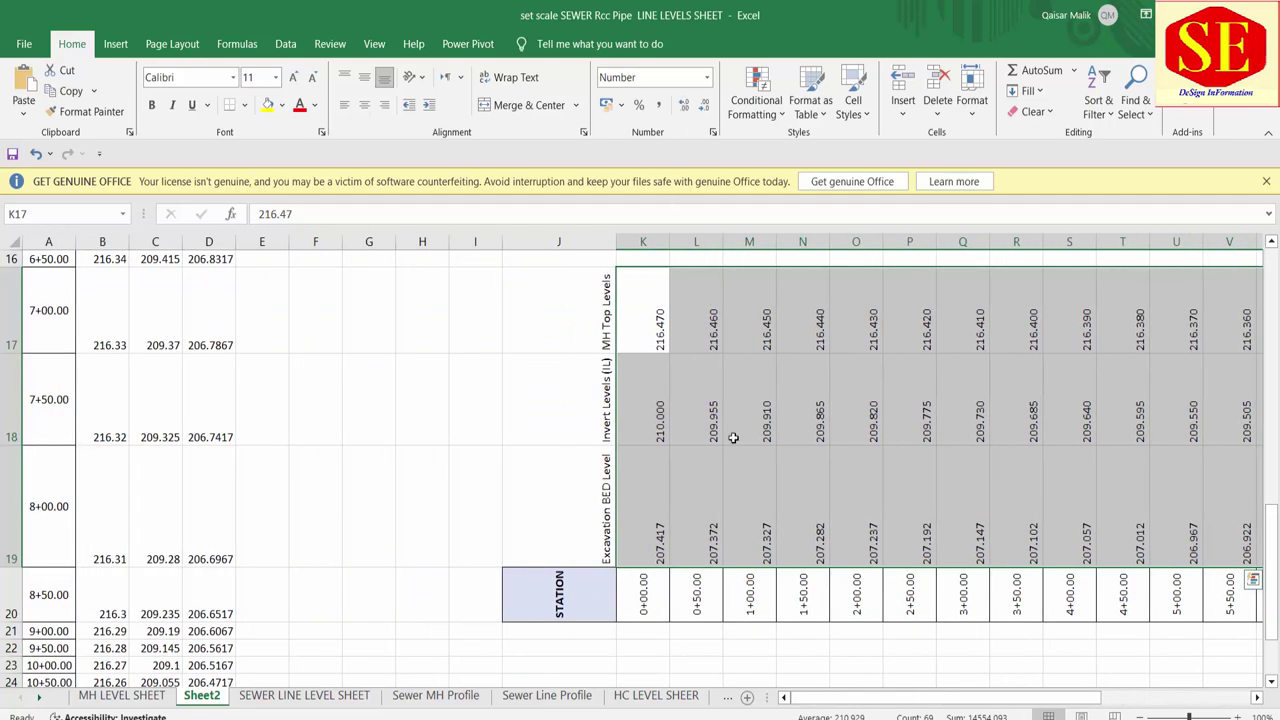
pyautogui.click(364, 108)
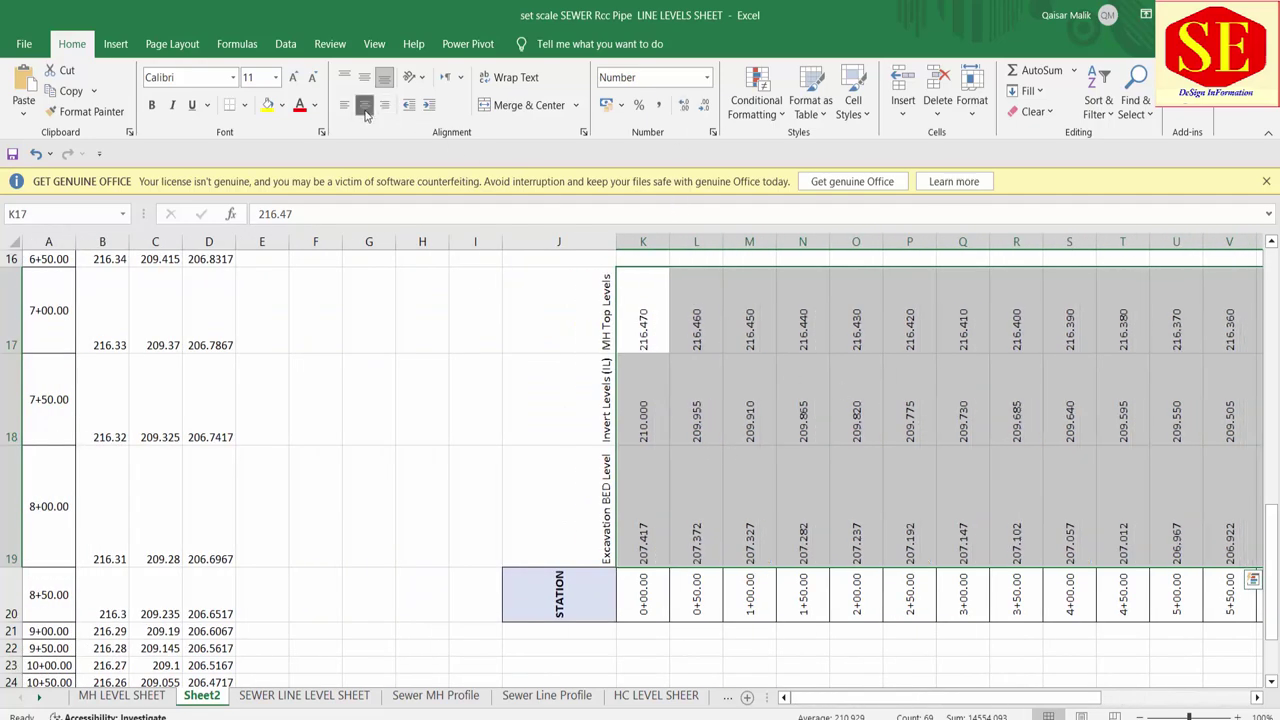
pyautogui.click(364, 80)
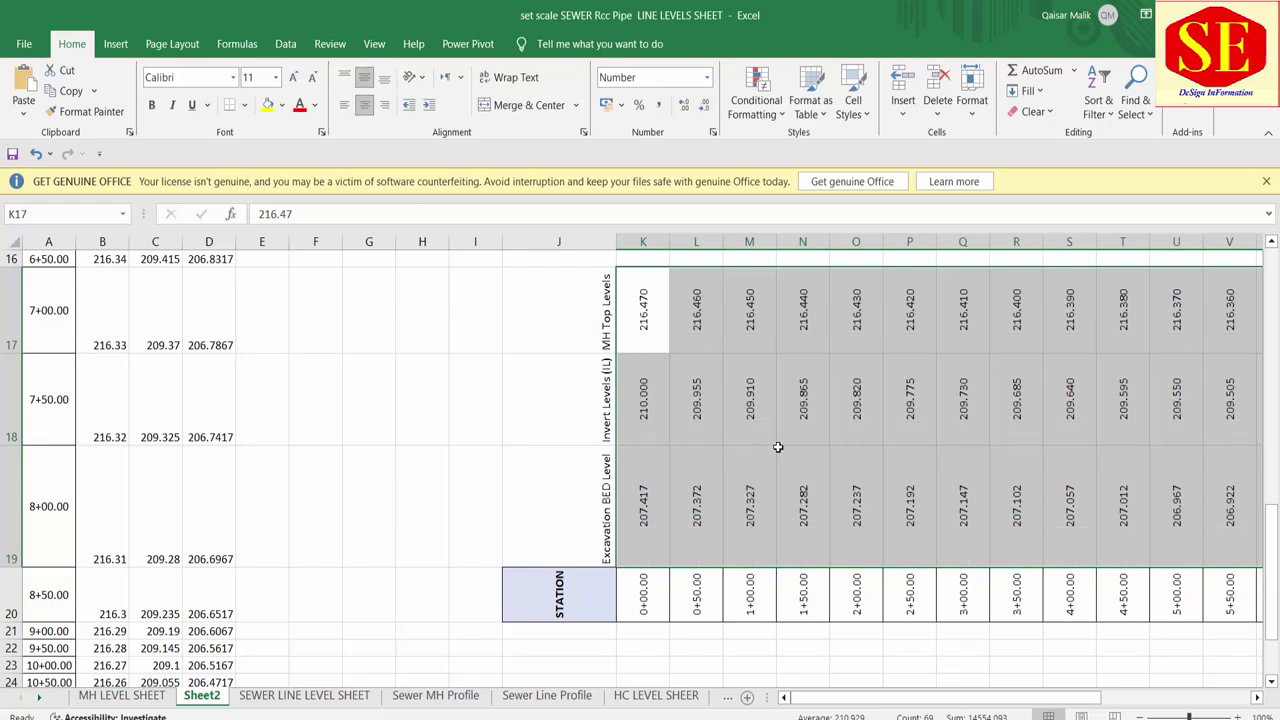
pyautogui.moveTo(950, 697); pyautogui.dragTo(1055, 697)
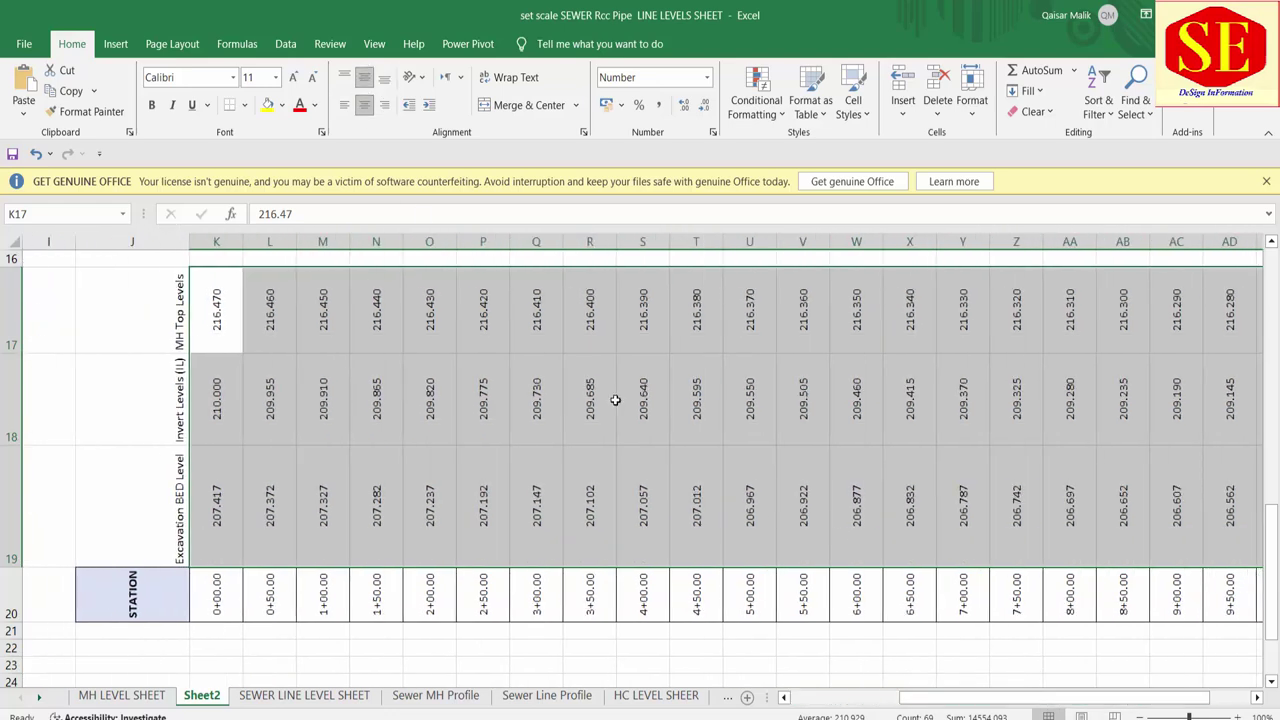
# Step: Apply the Outline and Inside border presets to the whole transposed table in Format Cells
pyautogui.rightClick(379, 342)
pyautogui.click(440, 621)
pyautogui.click(427, 318)
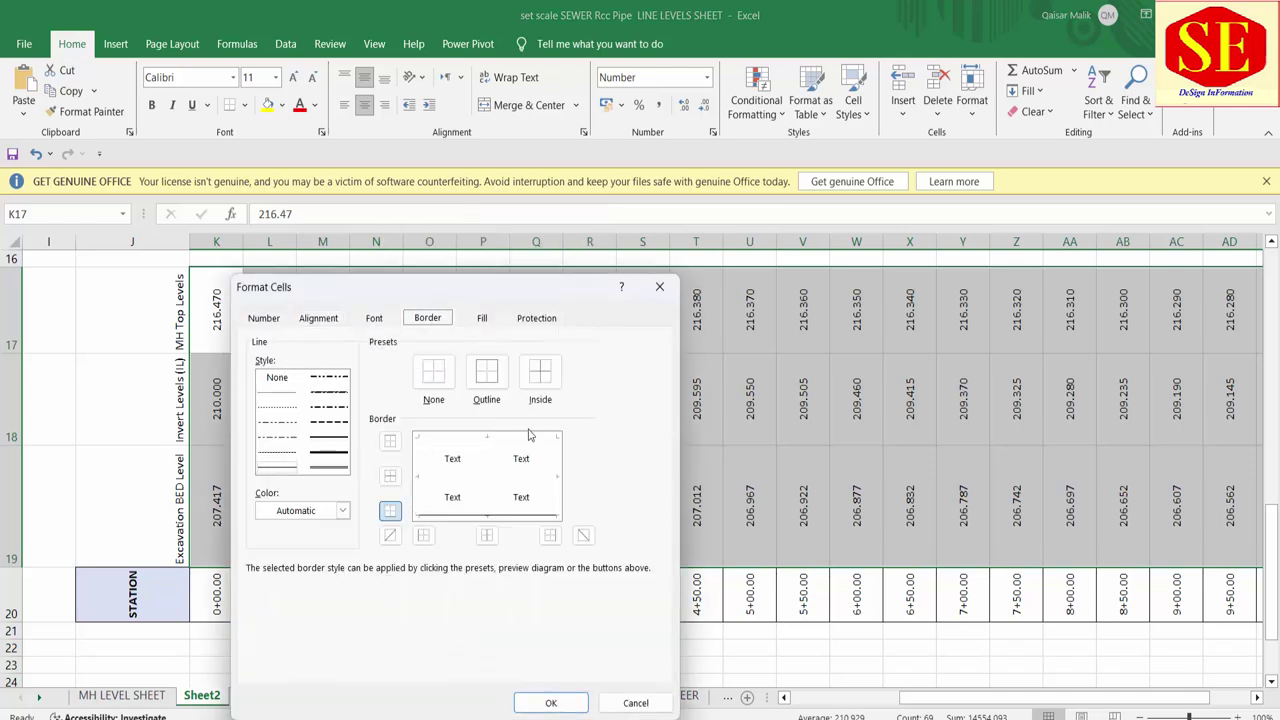
pyautogui.click(487, 372)
pyautogui.click(540, 372)
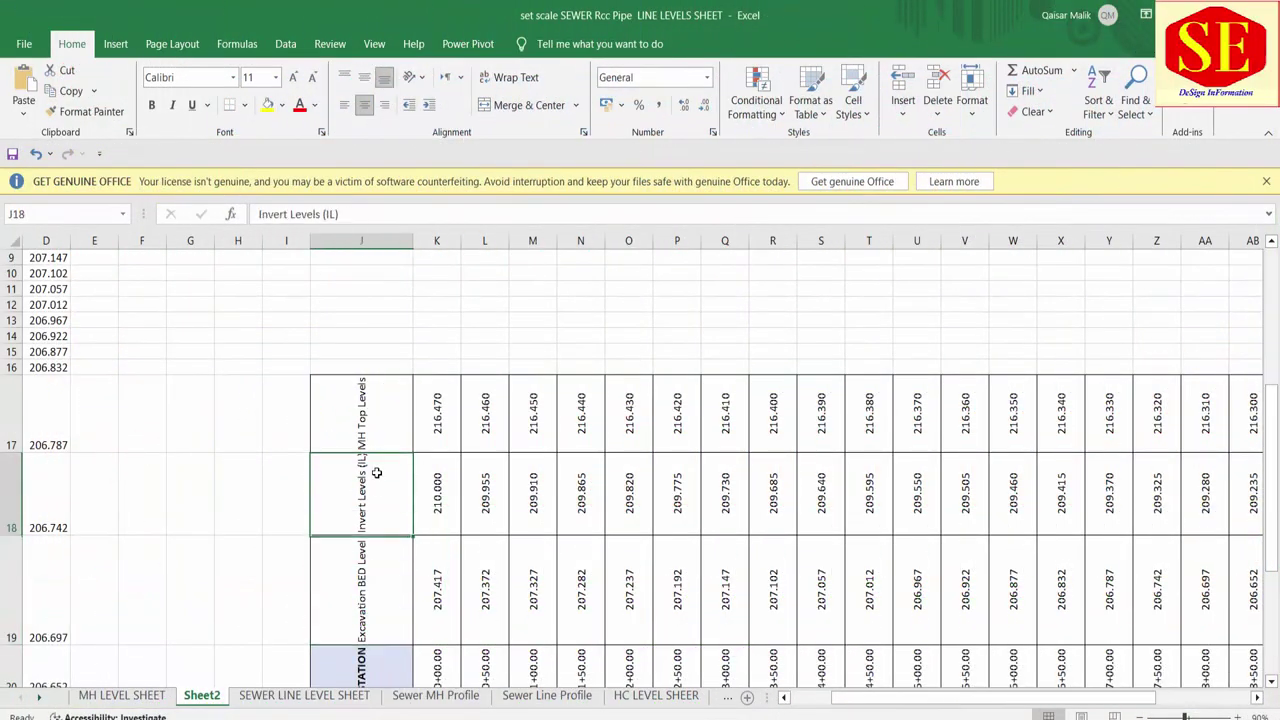
# Step: Scroll to the top of the sheet and select the tops of the MH Top, Invert and Excavation level columns
pyautogui.click(374, 414)
pyautogui.scroll(2, 101, 444)
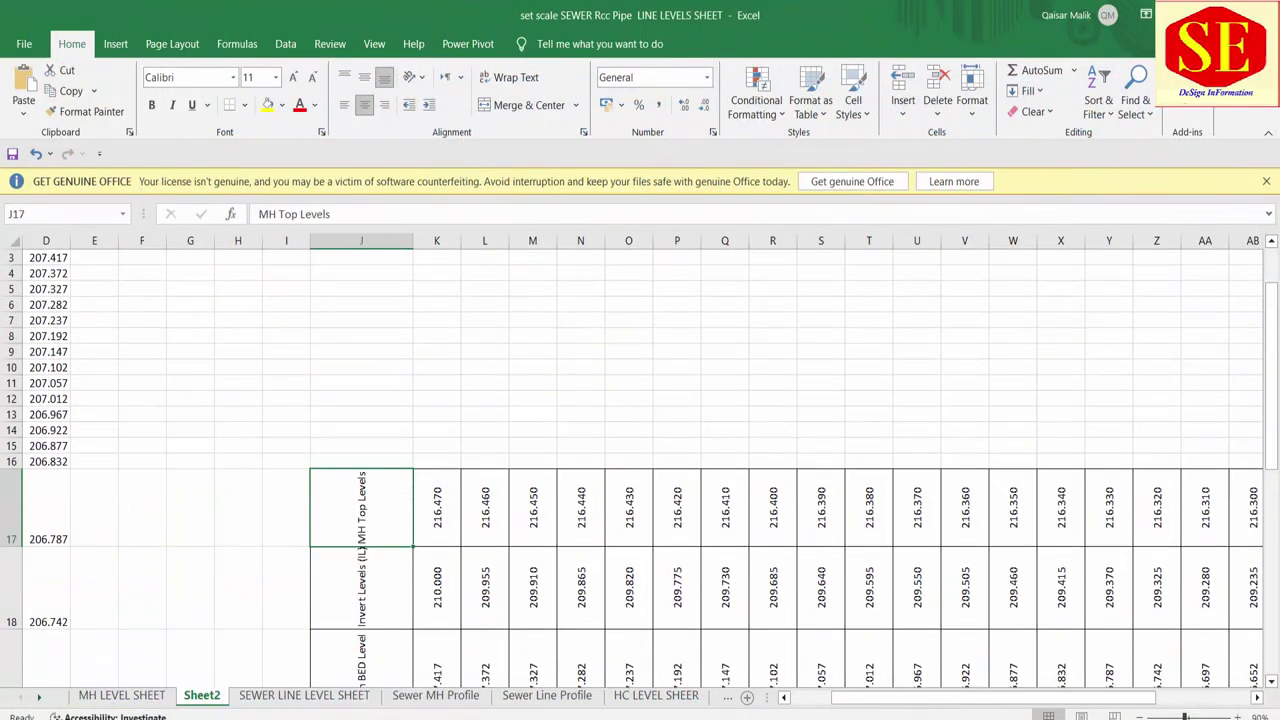
pyautogui.hscroll(-3, 120, 407)
pyautogui.scroll(1, 90, 376)
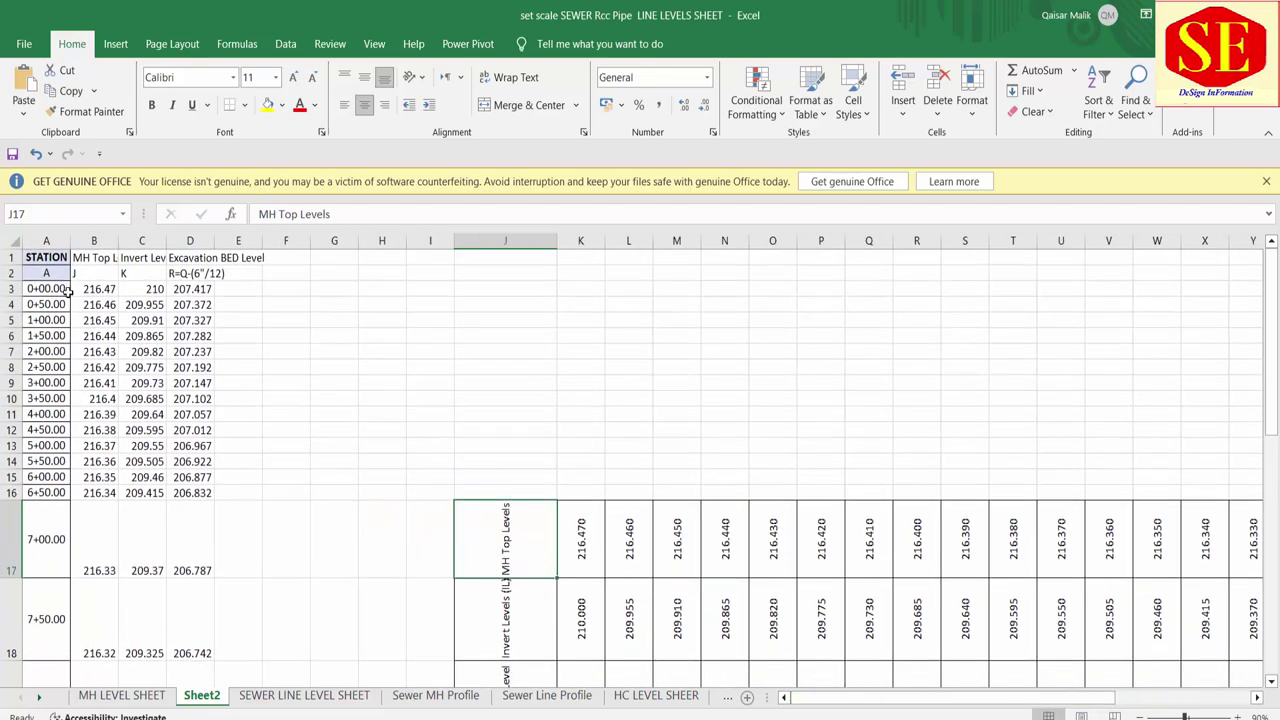
pyautogui.moveTo(94, 258); pyautogui.dragTo(94, 352)
pyautogui.moveTo(141, 258); pyautogui.dragTo(141, 352)
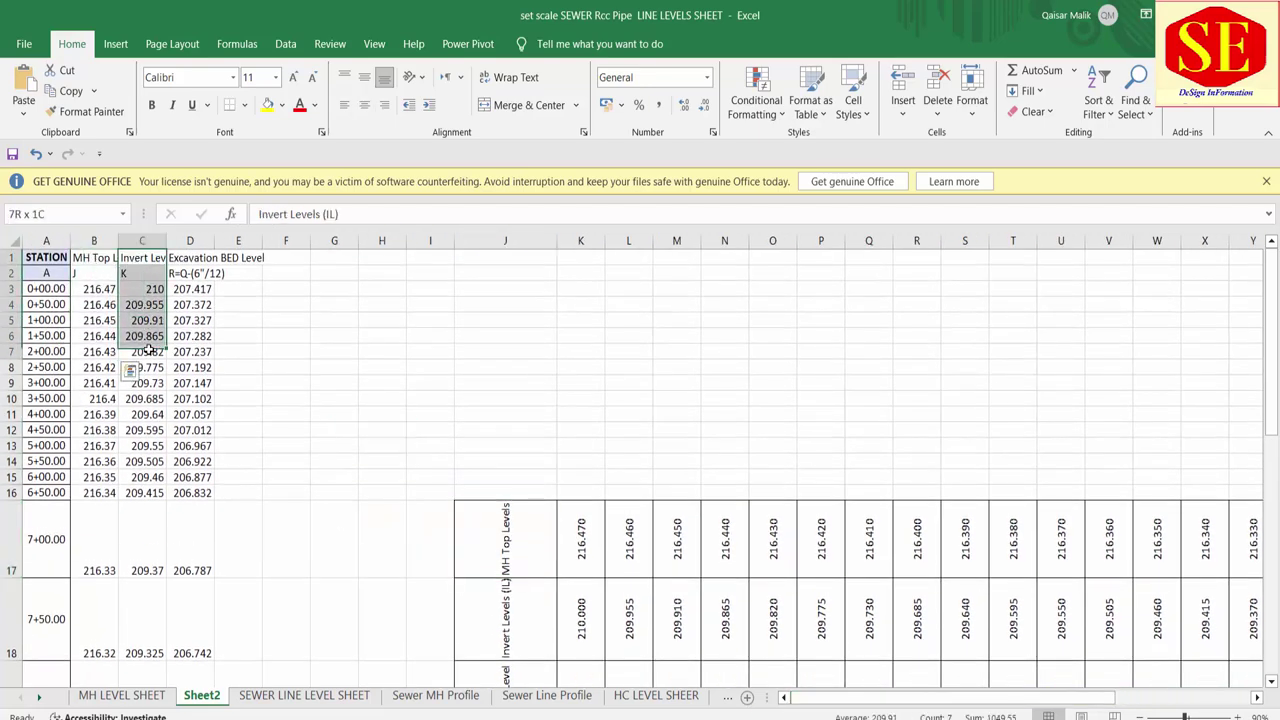
pyautogui.moveTo(190, 258); pyautogui.dragTo(190, 430)
# Step: Select the three level rows' values from K17 to AE19
pyautogui.scroll(-1, 637, 518)
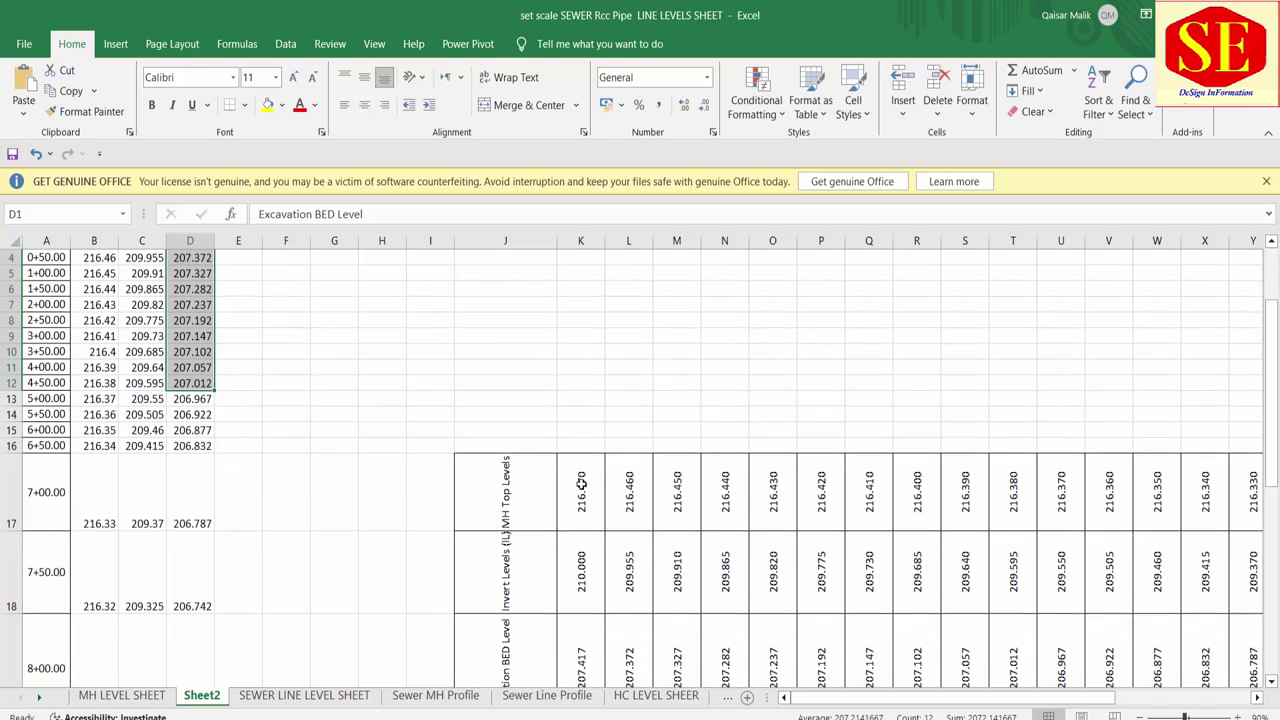
pyautogui.scroll(-2, 637, 518)
pyautogui.click(510, 401)
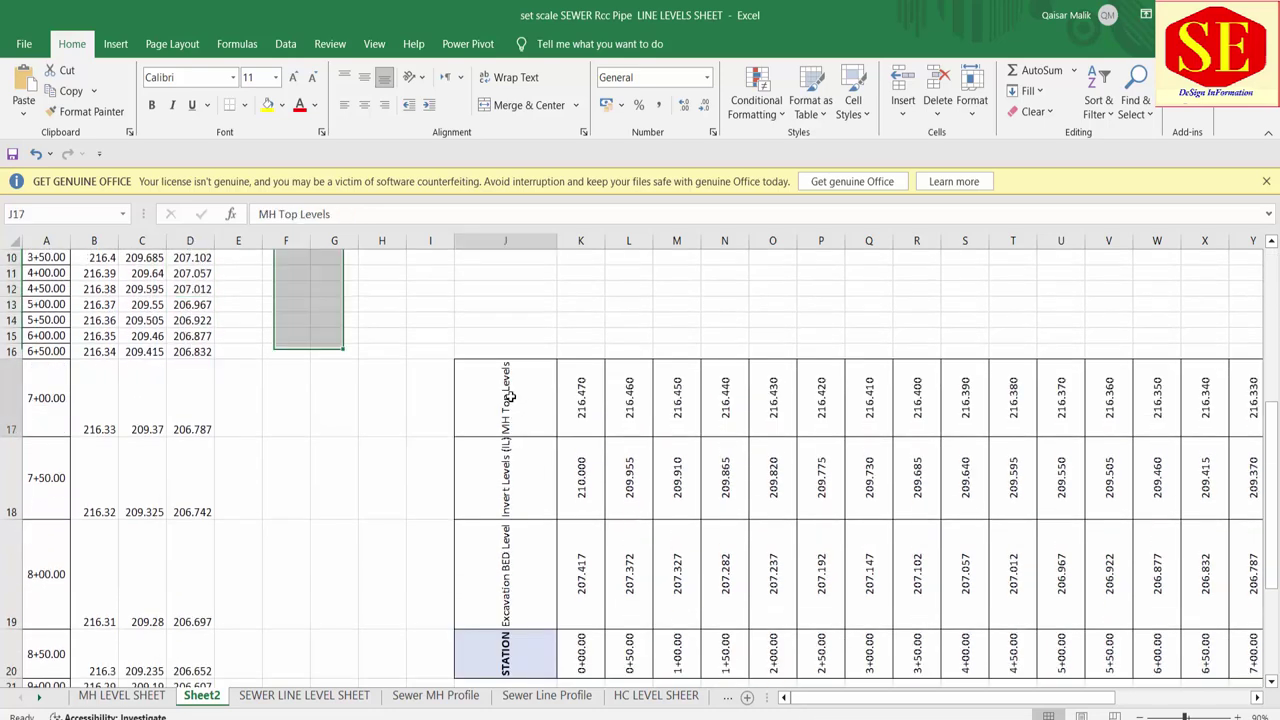
pyautogui.click(509, 600)
pyautogui.click(535, 466)
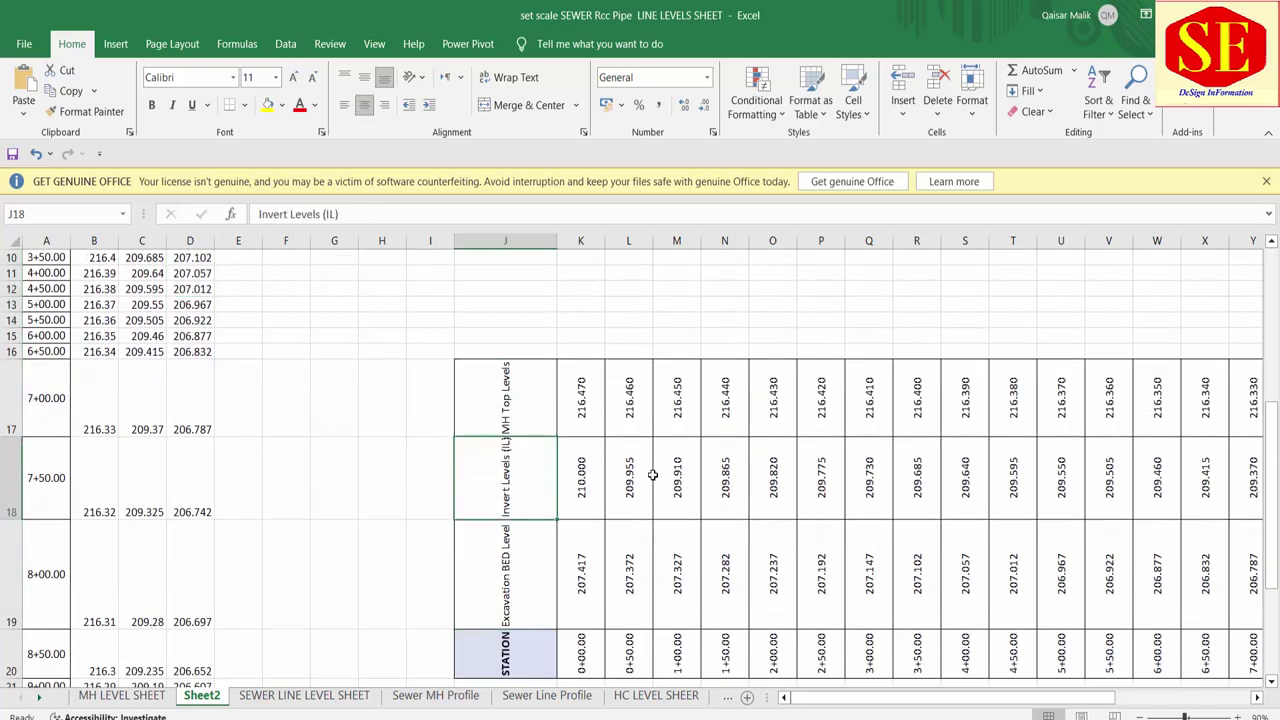
pyautogui.moveTo(654, 477); pyautogui.dragTo(823, 477)
pyautogui.click(504, 393)
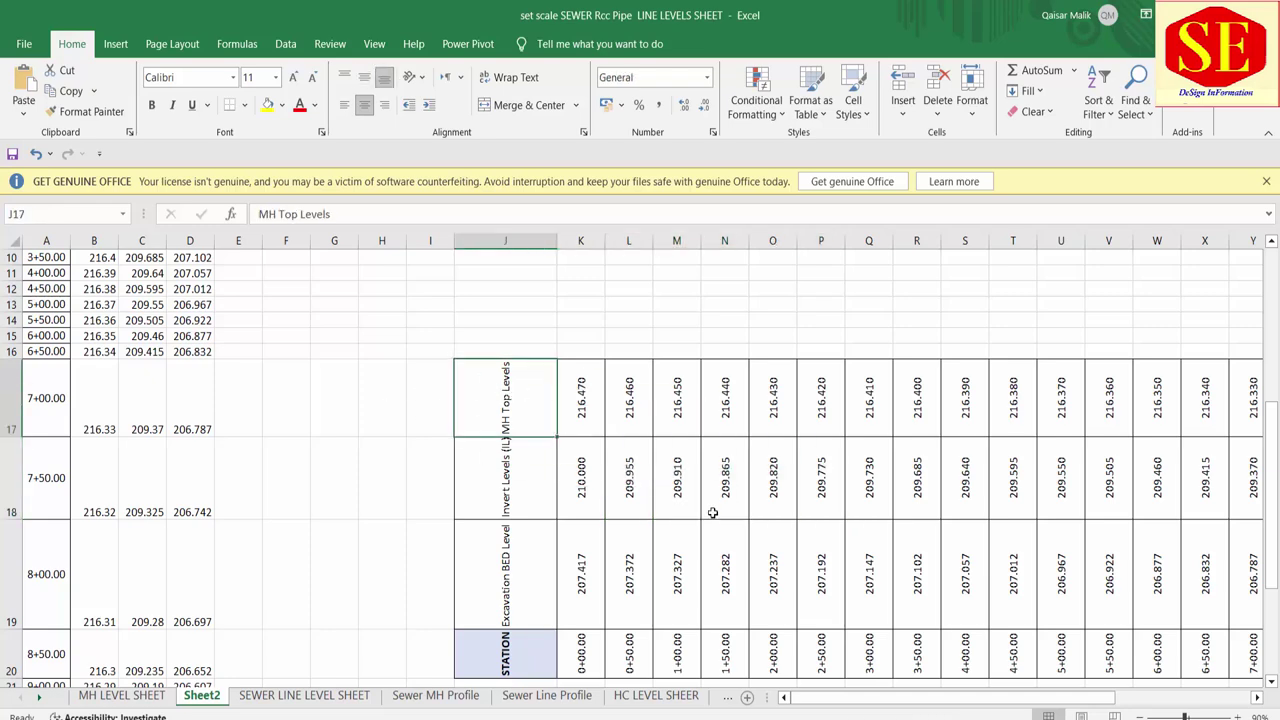
pyautogui.moveTo(845, 698); pyautogui.dragTo(935, 700)
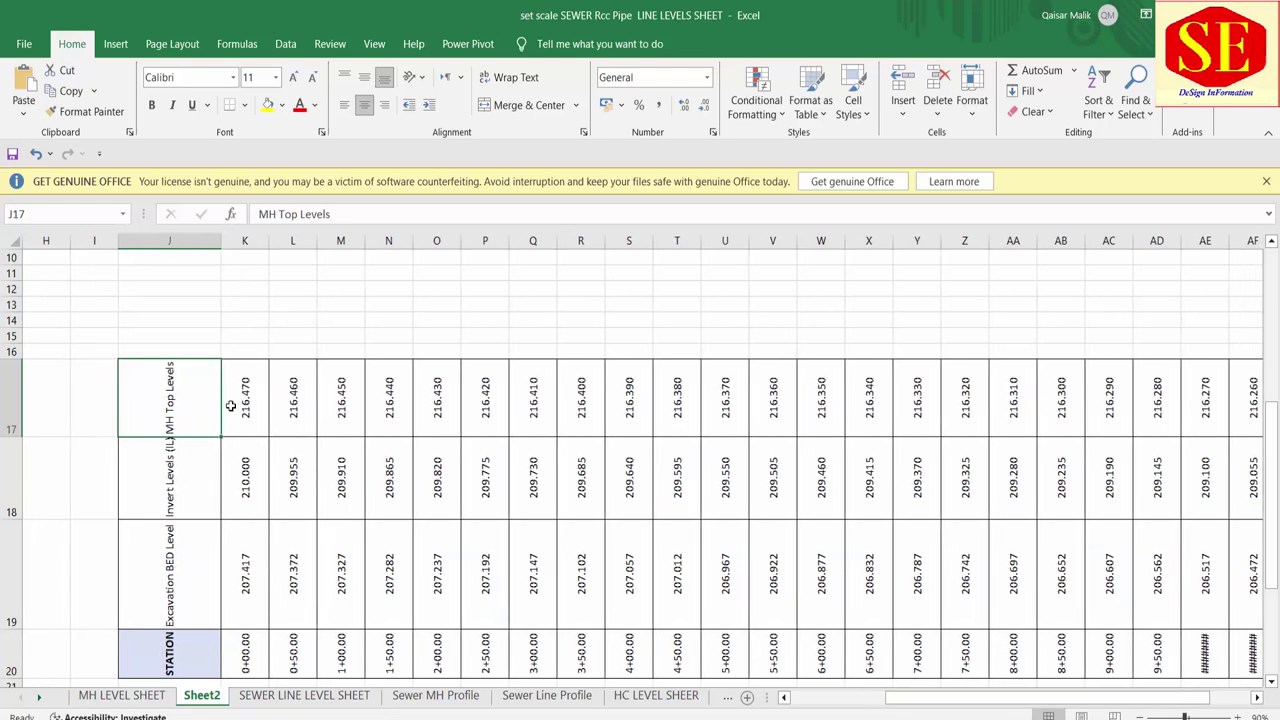
pyautogui.click(236, 400)
pyautogui.moveTo(236, 400)
pyautogui.mouseDown()
pyautogui.moveTo(1242, 598)
pyautogui.moveTo(1225, 598)
pyautogui.mouseUp()
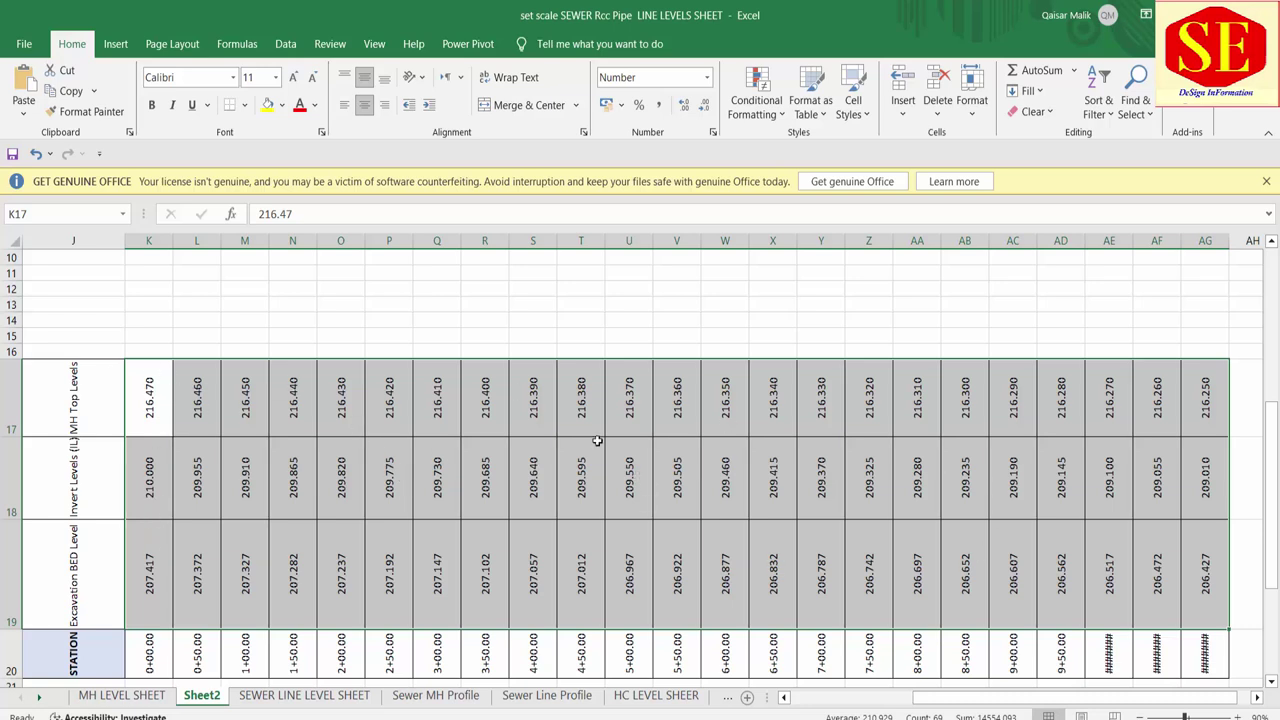
# Step: Insert a Line with Markers chart from the selected level values
pyautogui.click(124, 47)
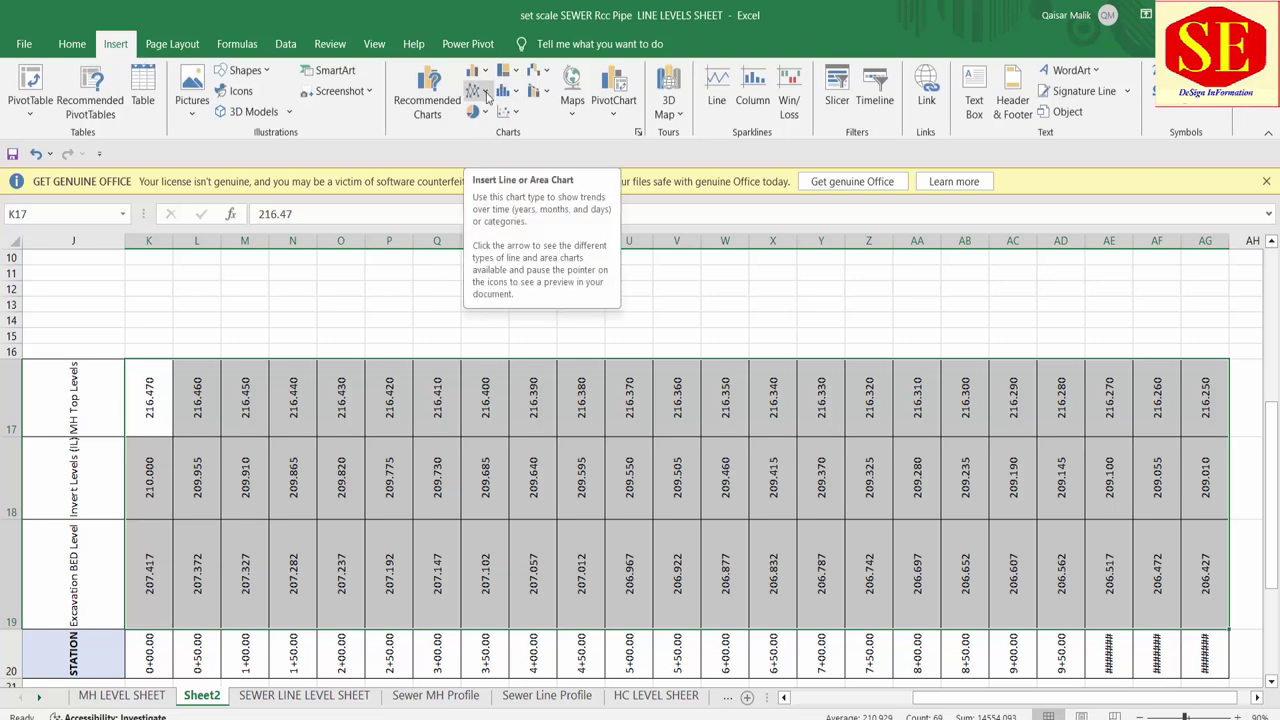
pyautogui.click(487, 95)
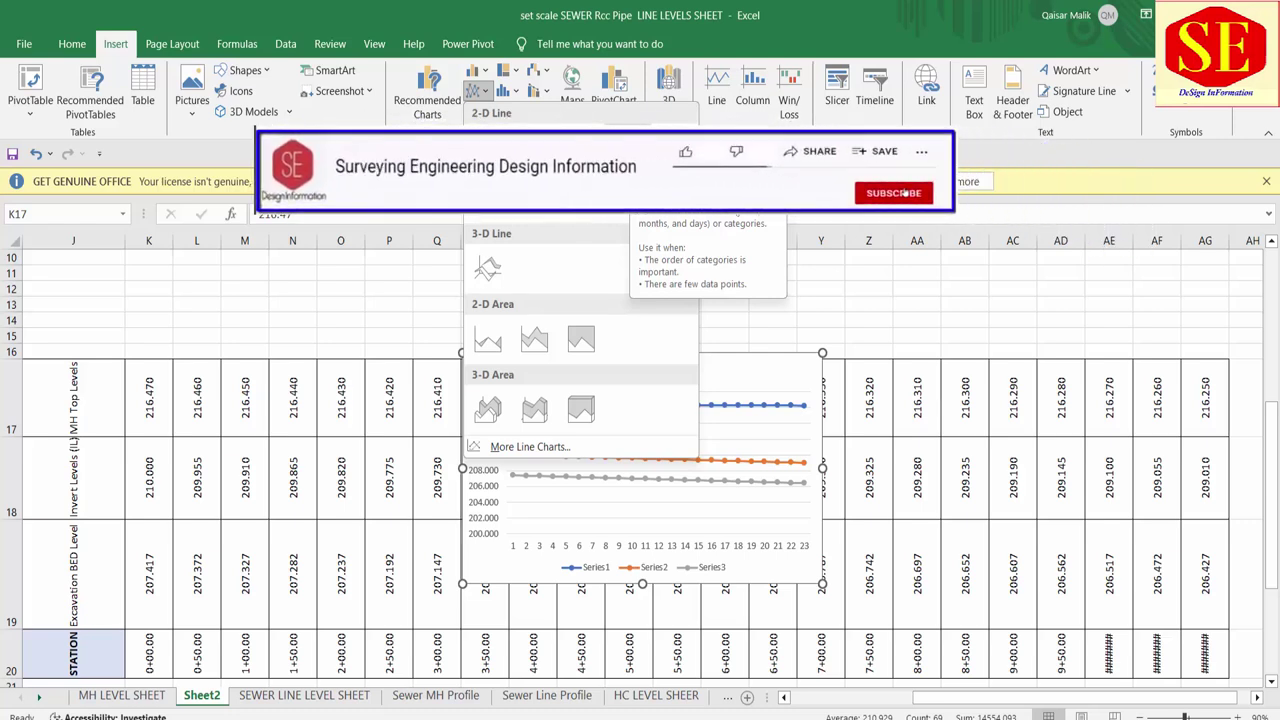
pyautogui.click(488, 197)
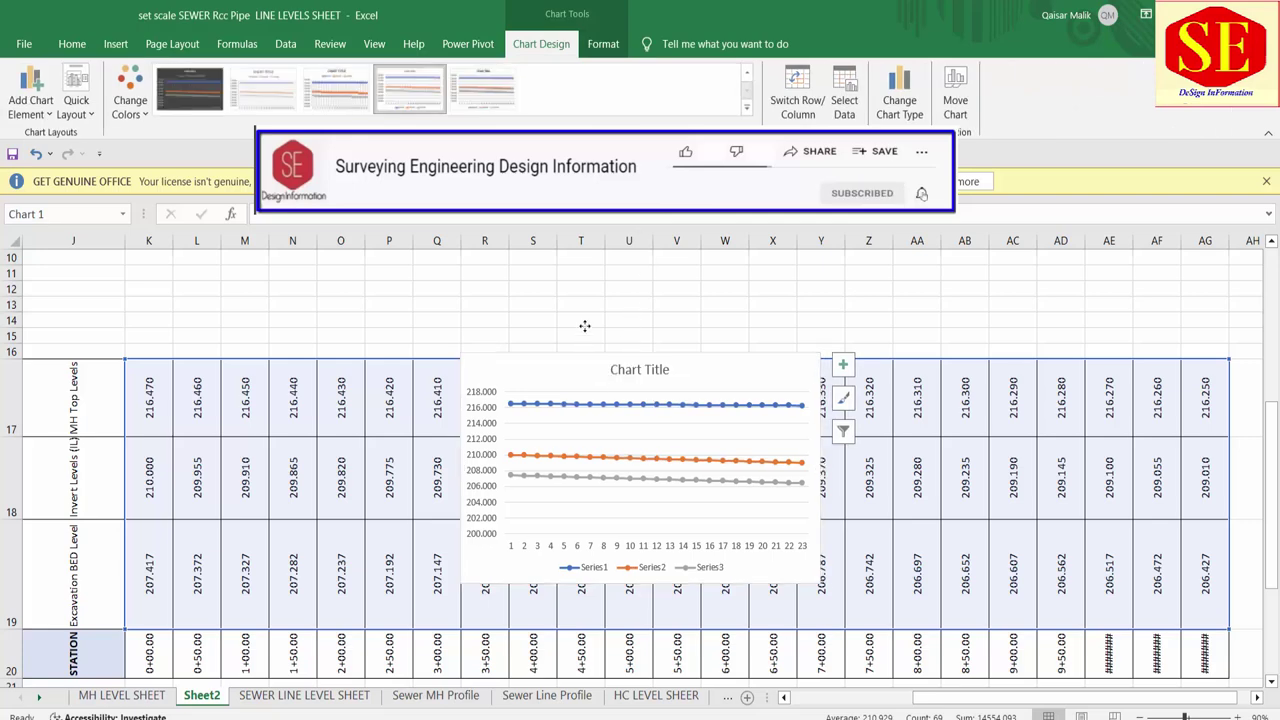
# Step: Make the chart taller and widen it to span column K through column AG
pyautogui.scroll(-2, 700, 420)
pyautogui.scroll(2, 762, 459)
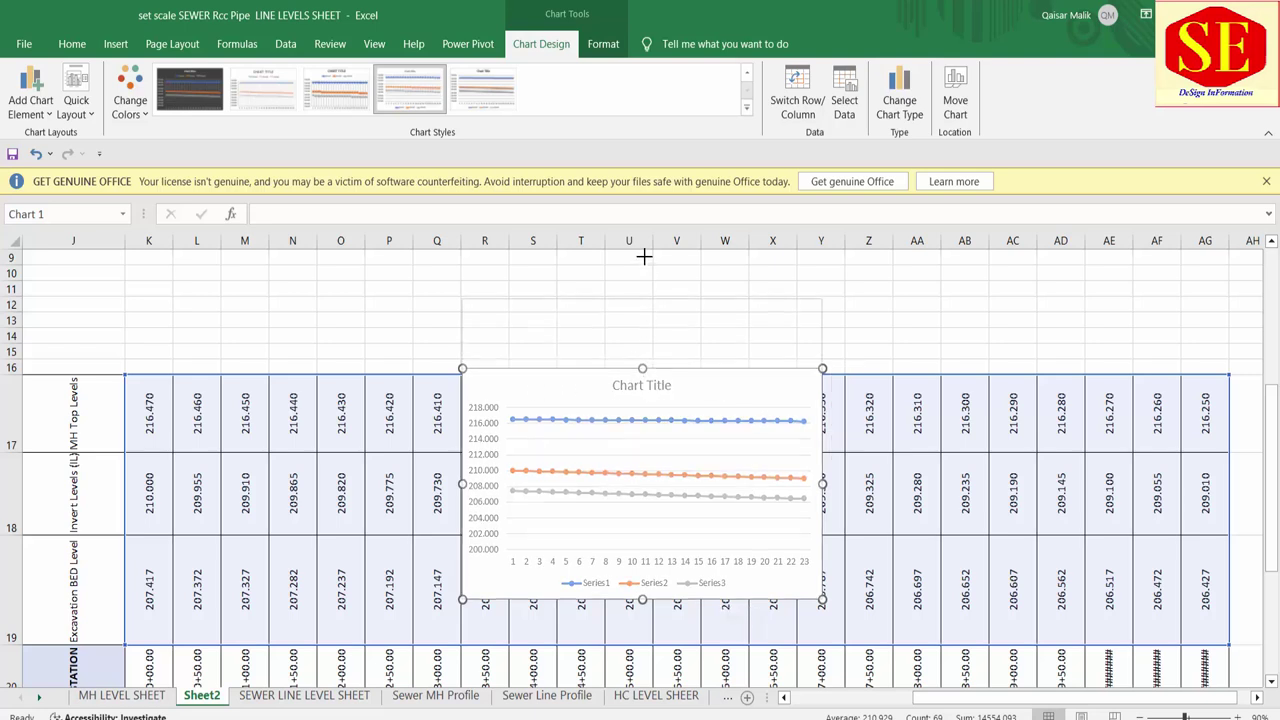
pyautogui.moveTo(642, 369); pyautogui.dragTo(643, 255)
pyautogui.moveTo(823, 429); pyautogui.dragTo(1225, 430)
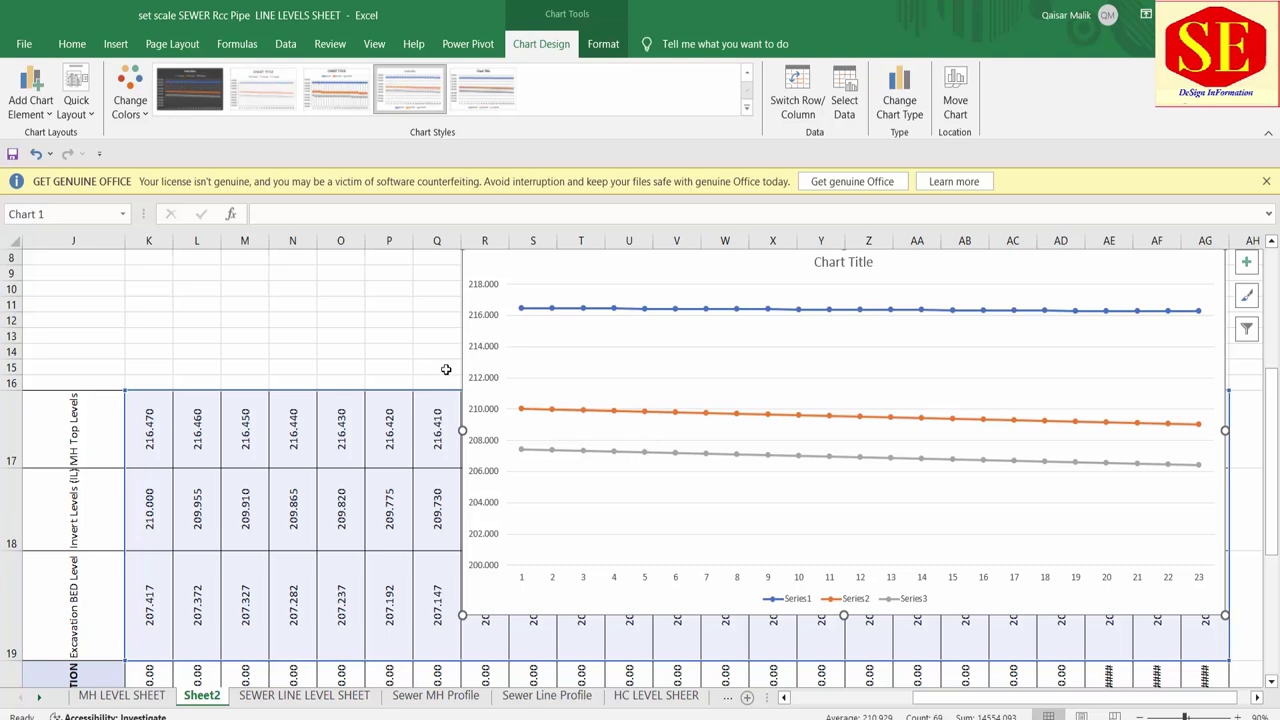
pyautogui.moveTo(457, 428); pyautogui.dragTo(127, 430)
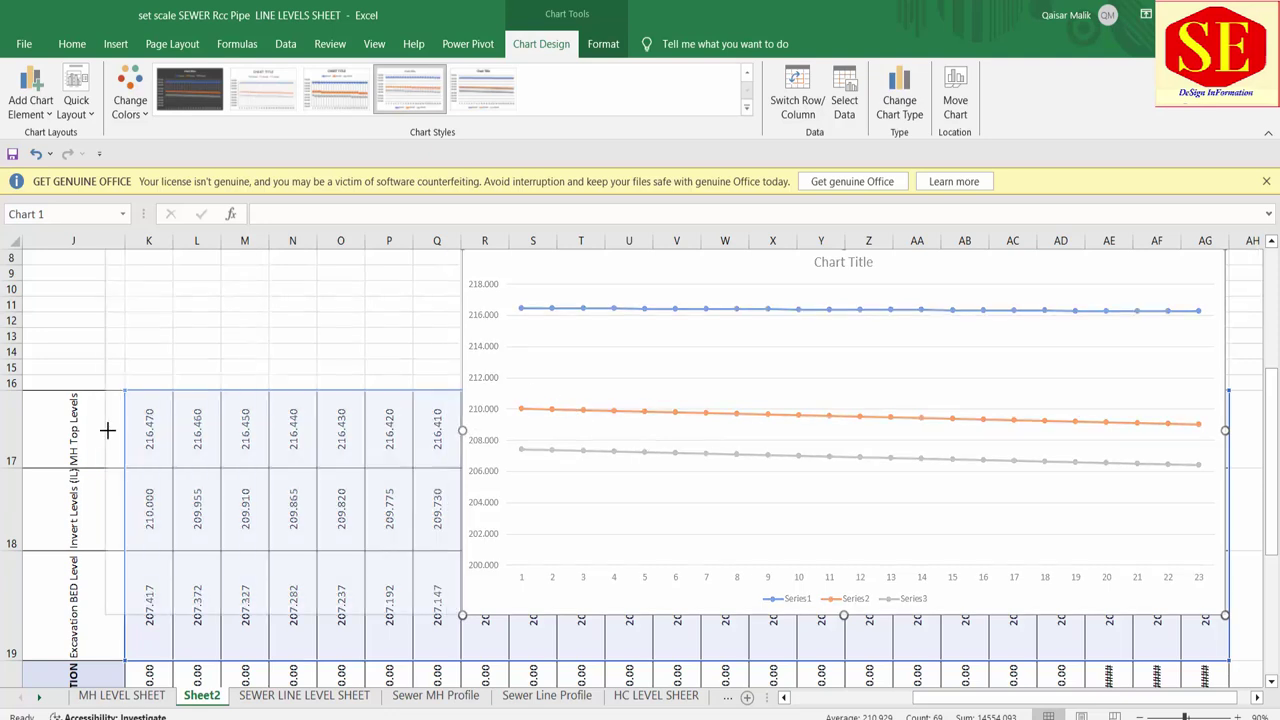
# Step: Move the chart up so it starts at row 1, then select rows 17–20
pyautogui.scroll(3, 580, 400)
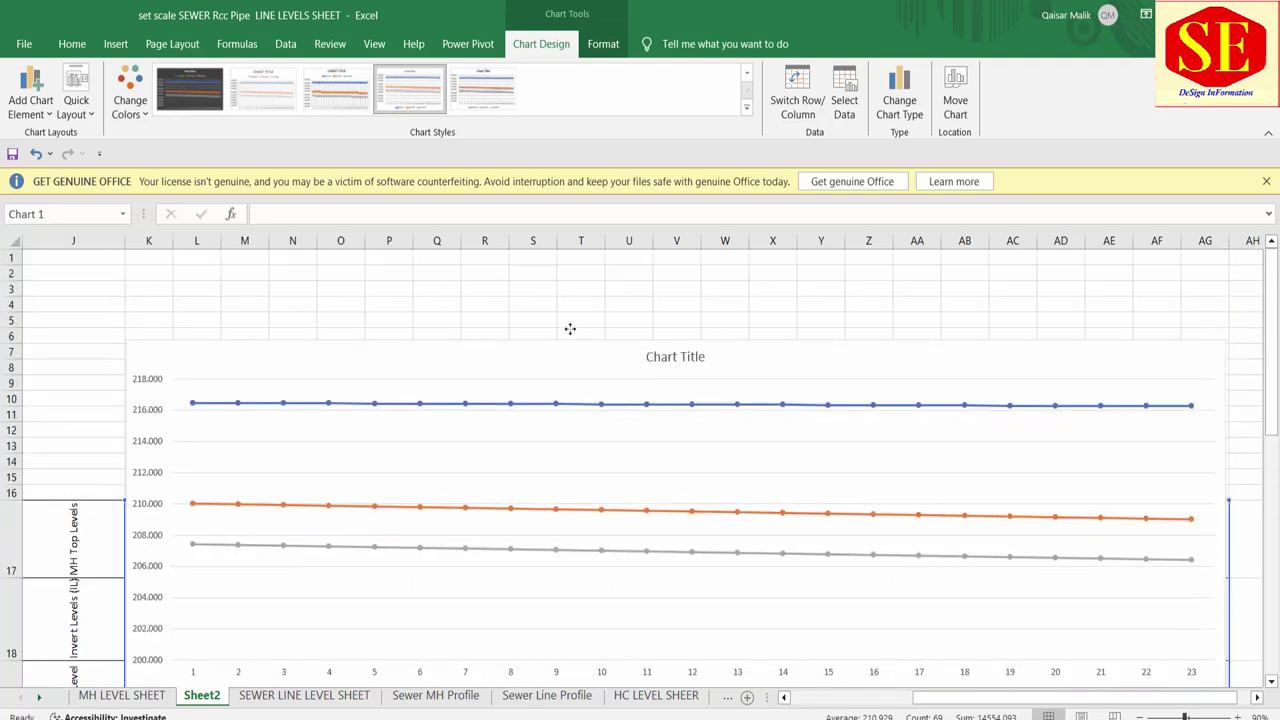
pyautogui.scroll(-2, 566, 300)
pyautogui.scroll(3, 560, 420)
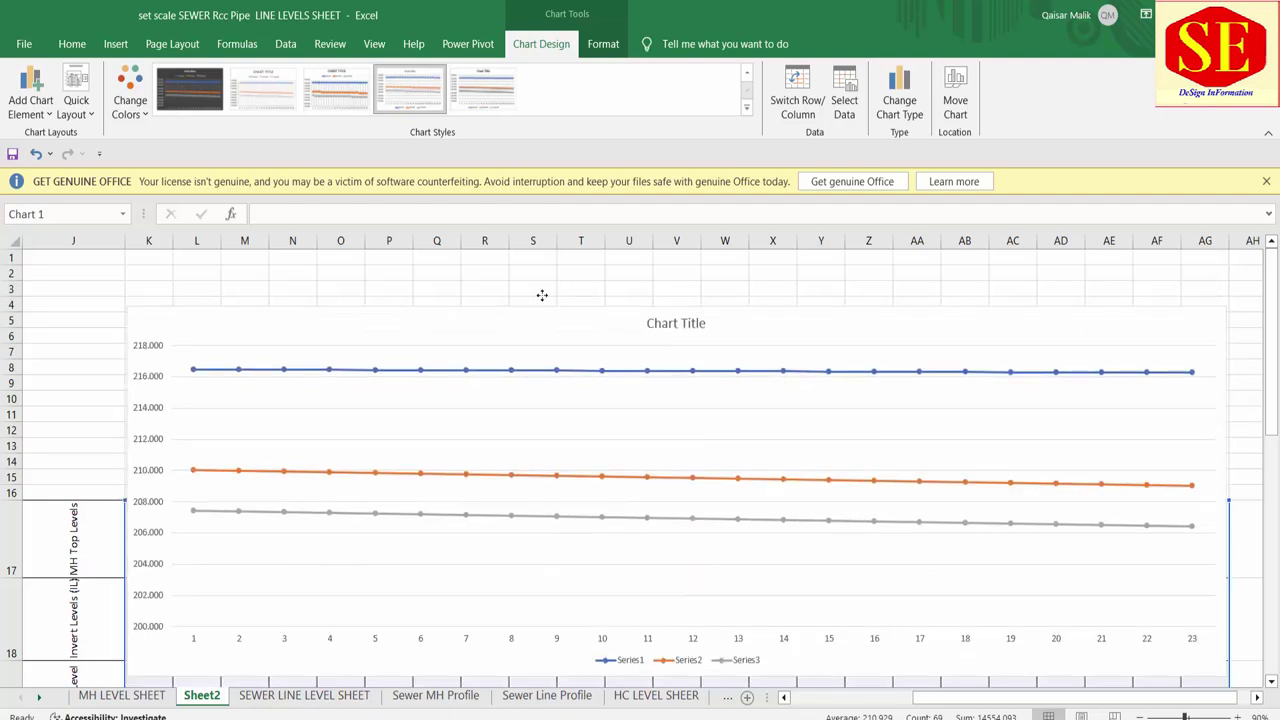
pyautogui.moveTo(560, 428); pyautogui.dragTo(556, 333)
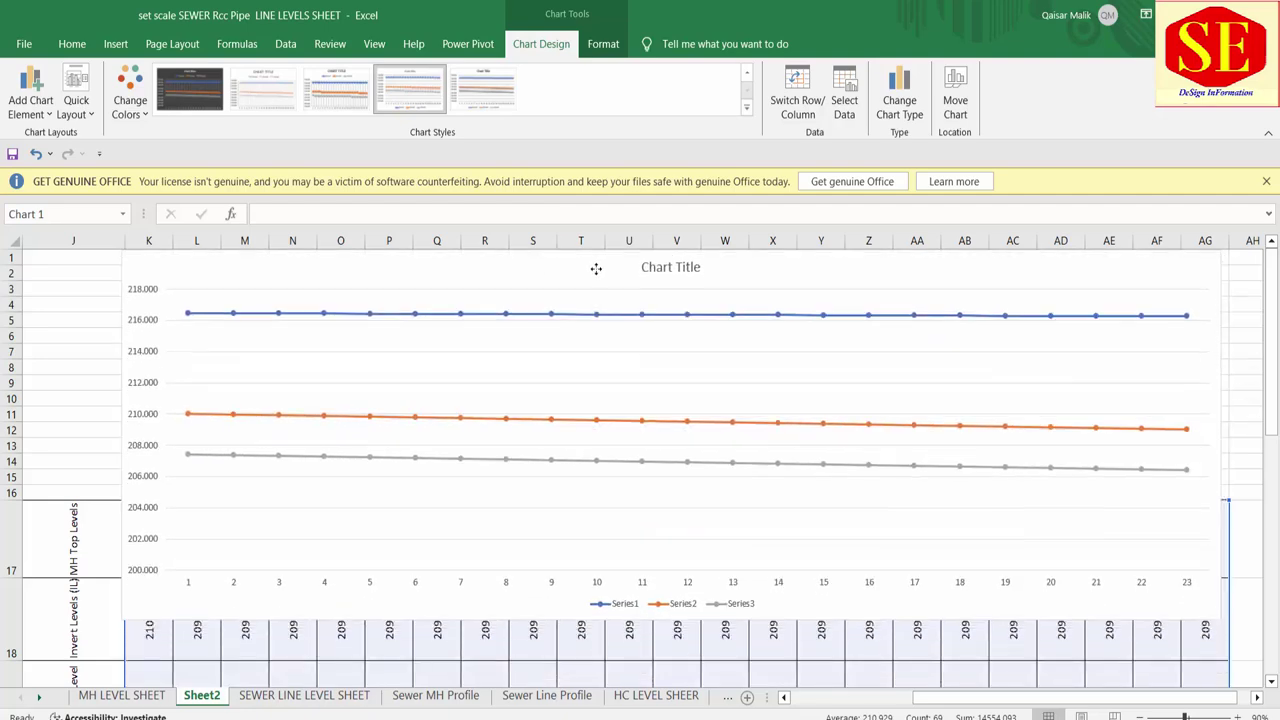
pyautogui.scroll(-2, 700, 400)
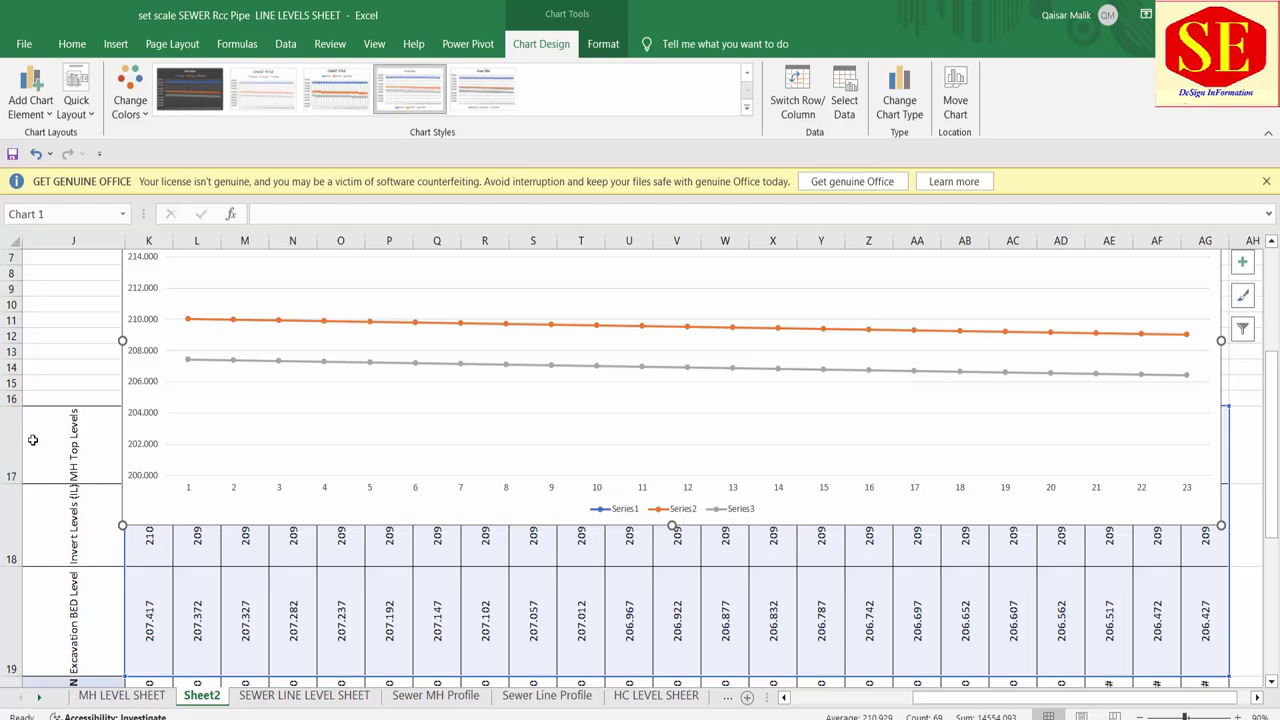
pyautogui.moveTo(12, 440); pyautogui.dragTo(14, 662)
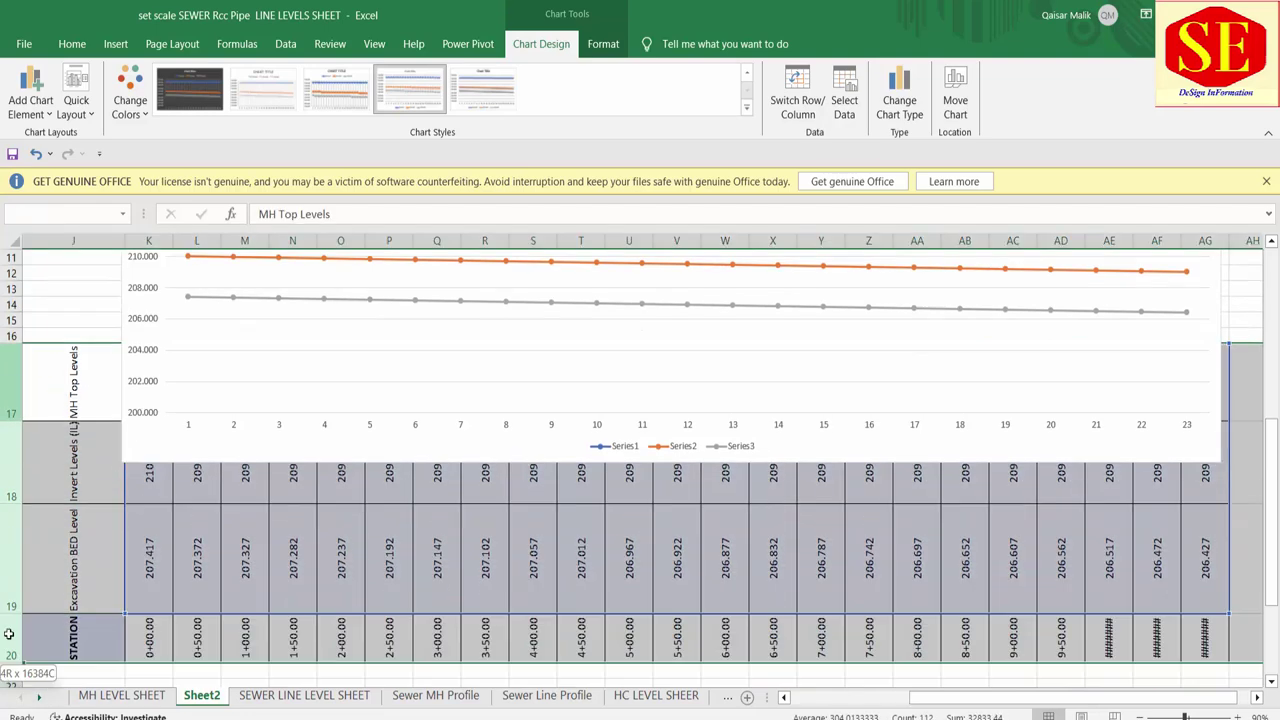
# Step: Insert four blank rows above the level table
pyautogui.rightClick(12, 640)
pyautogui.click(40, 491)
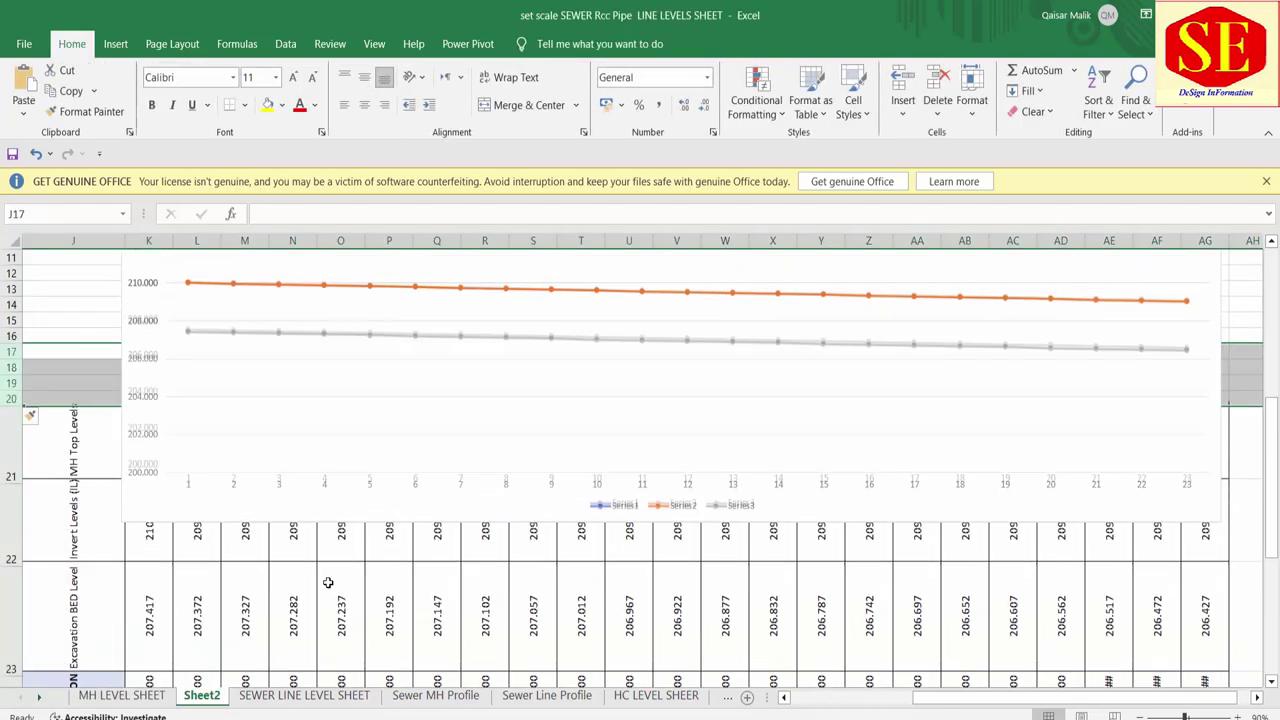
pyautogui.click(335, 472)
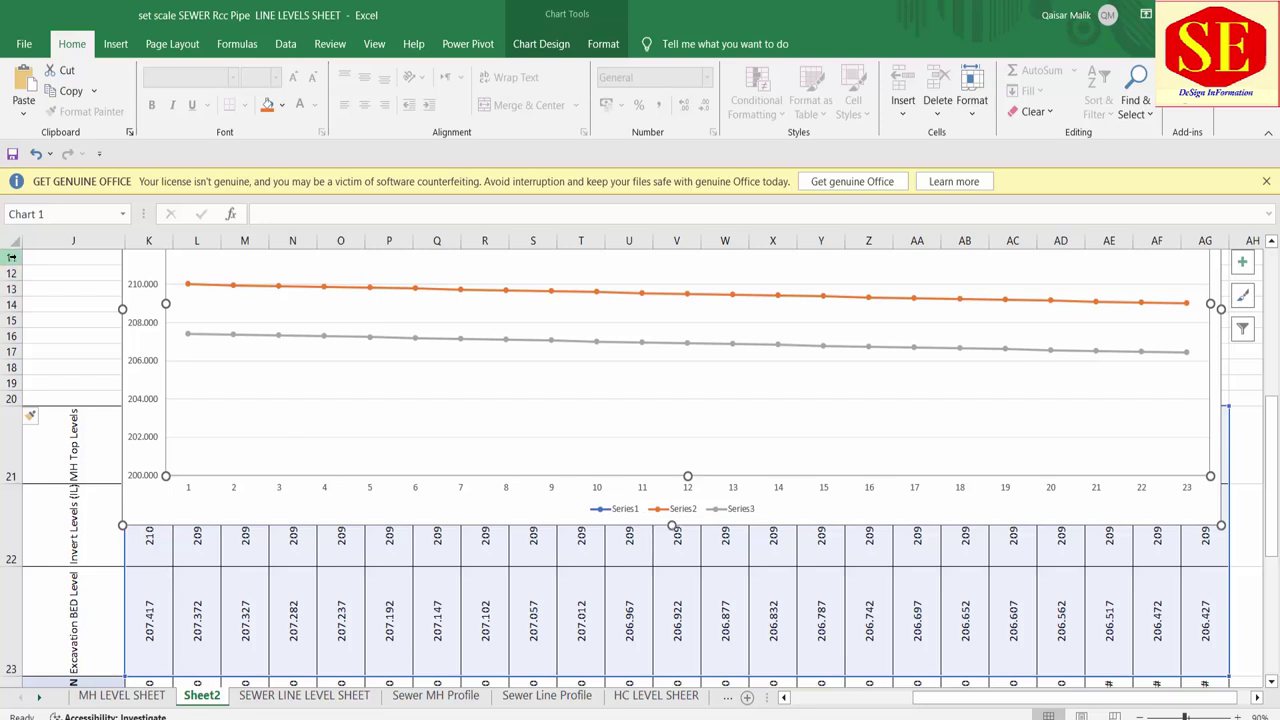
pyautogui.press('Escape')
pyautogui.scroll(4, 24, 292)
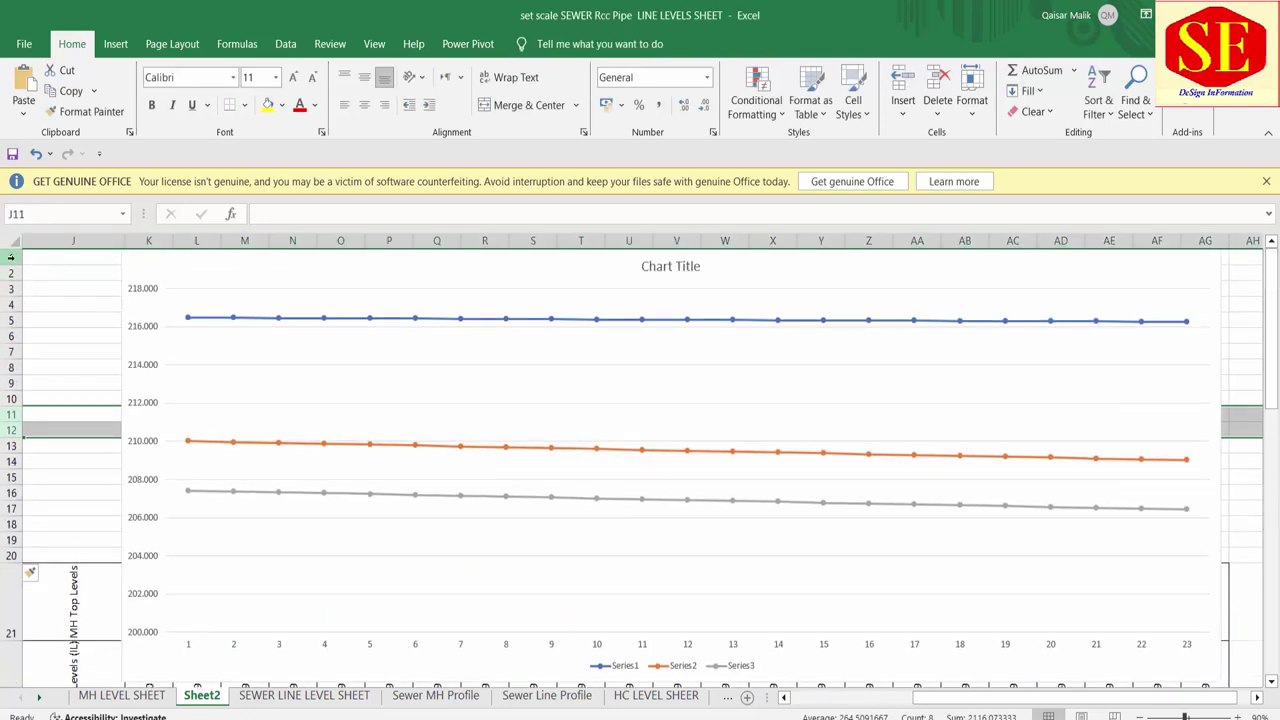
# Step: Set the row height of rows 1–19 to 20 and reselect the chart
pyautogui.moveTo(10, 257); pyautogui.dragTo(10, 540)
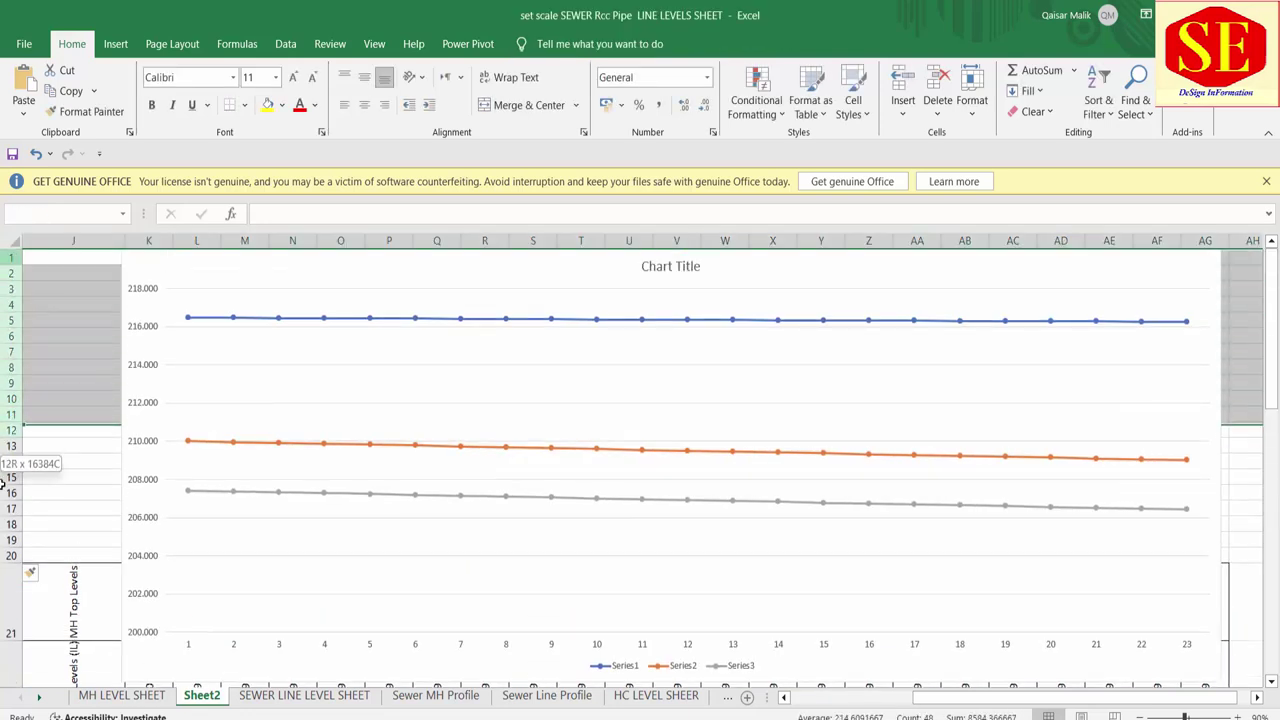
pyautogui.rightClick(13, 368)
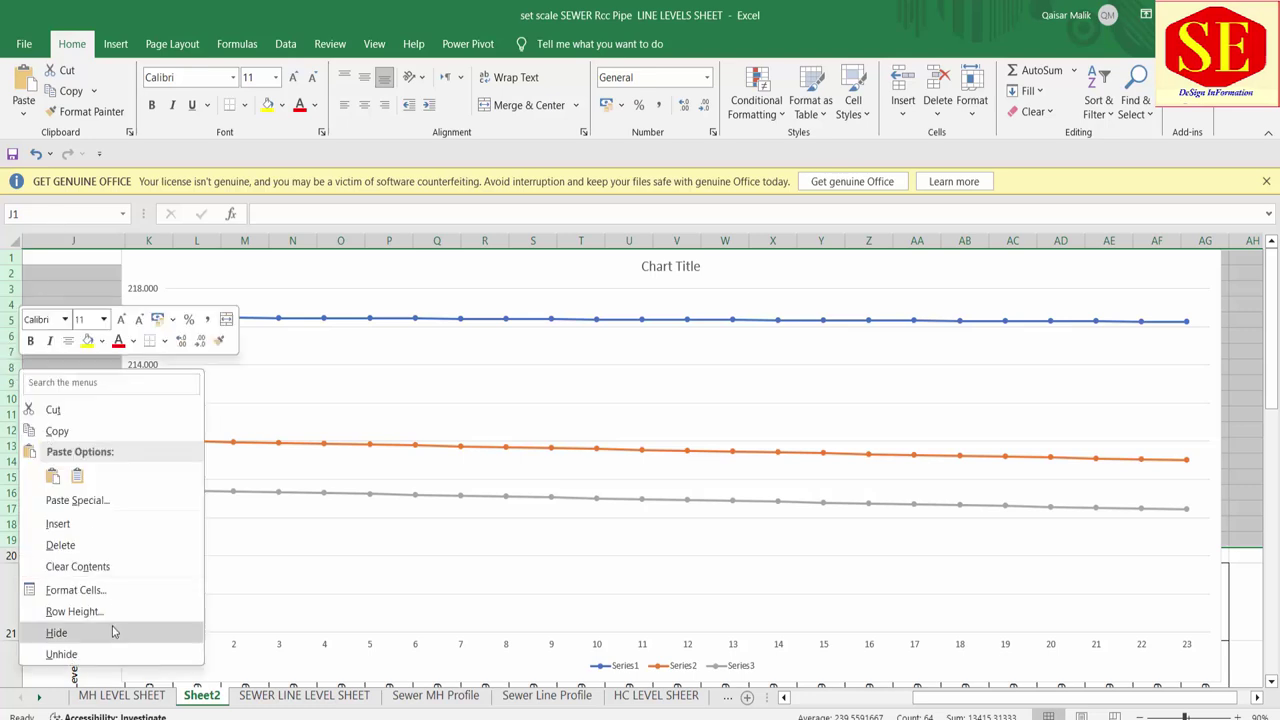
pyautogui.click(70, 609)
pyautogui.write('2')
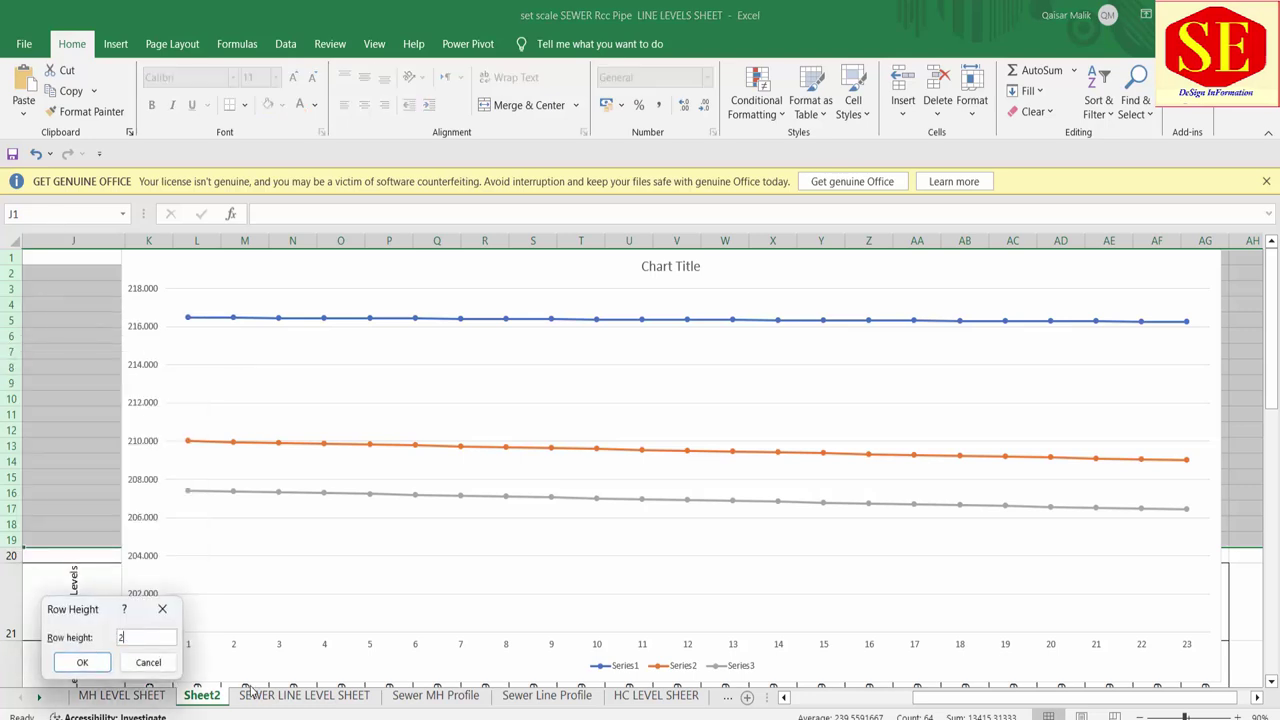
pyautogui.write('0')
pyautogui.press('Return')
pyautogui.scroll(-2, 389, 401)
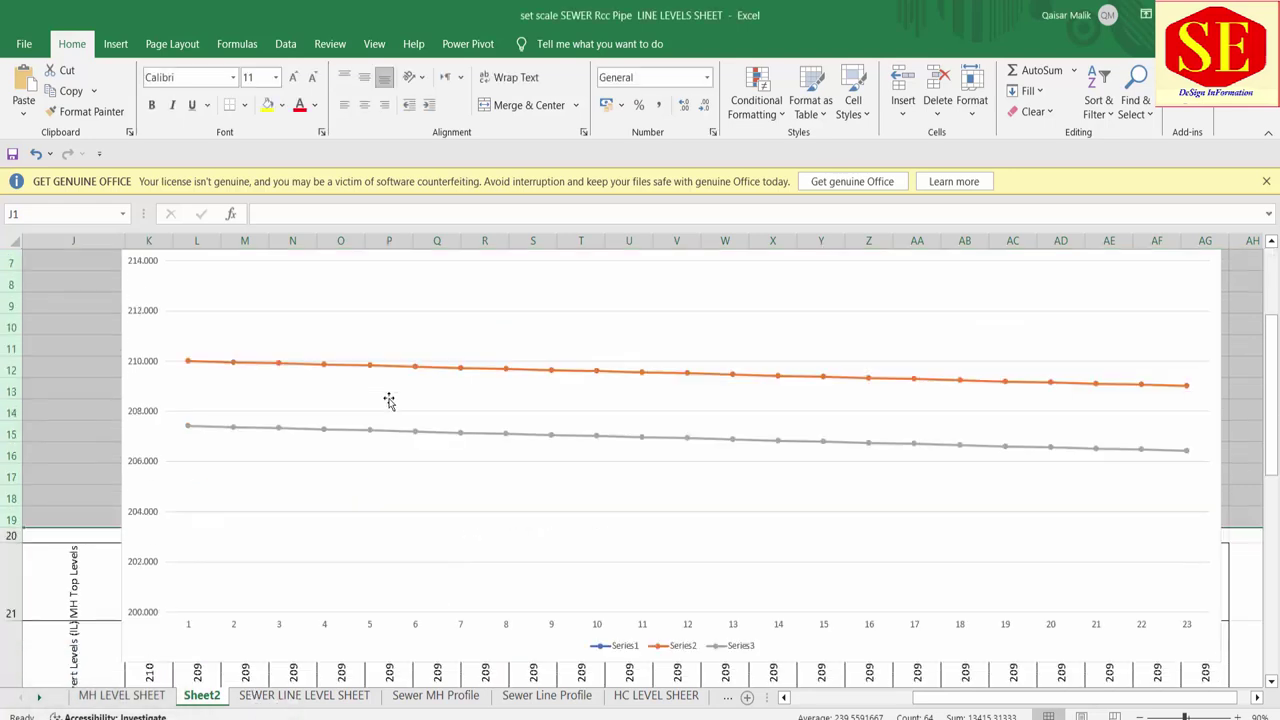
pyautogui.click(589, 613)
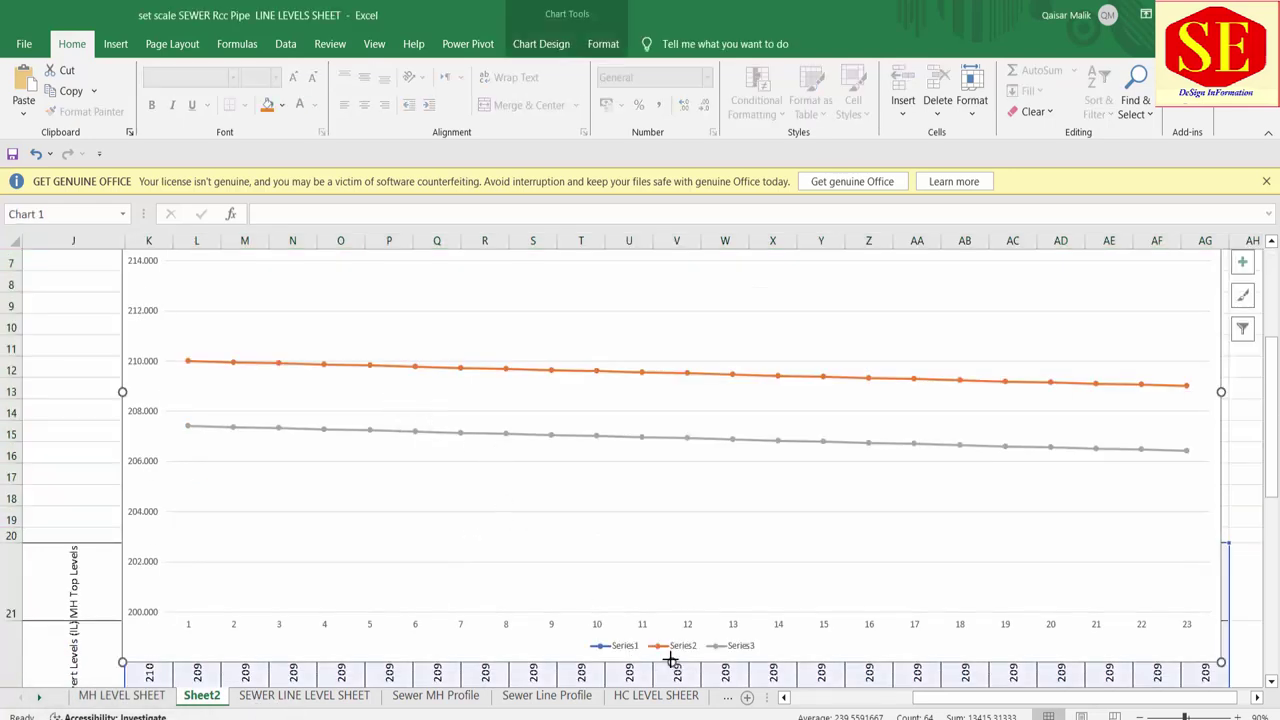
# Step: Shorten the chart to end above the data and widen it slightly to the right
pyautogui.moveTo(673, 661)
pyautogui.mouseDown()
pyautogui.moveTo(649, 533)
pyautogui.moveTo(673, 540)
pyautogui.mouseUp()
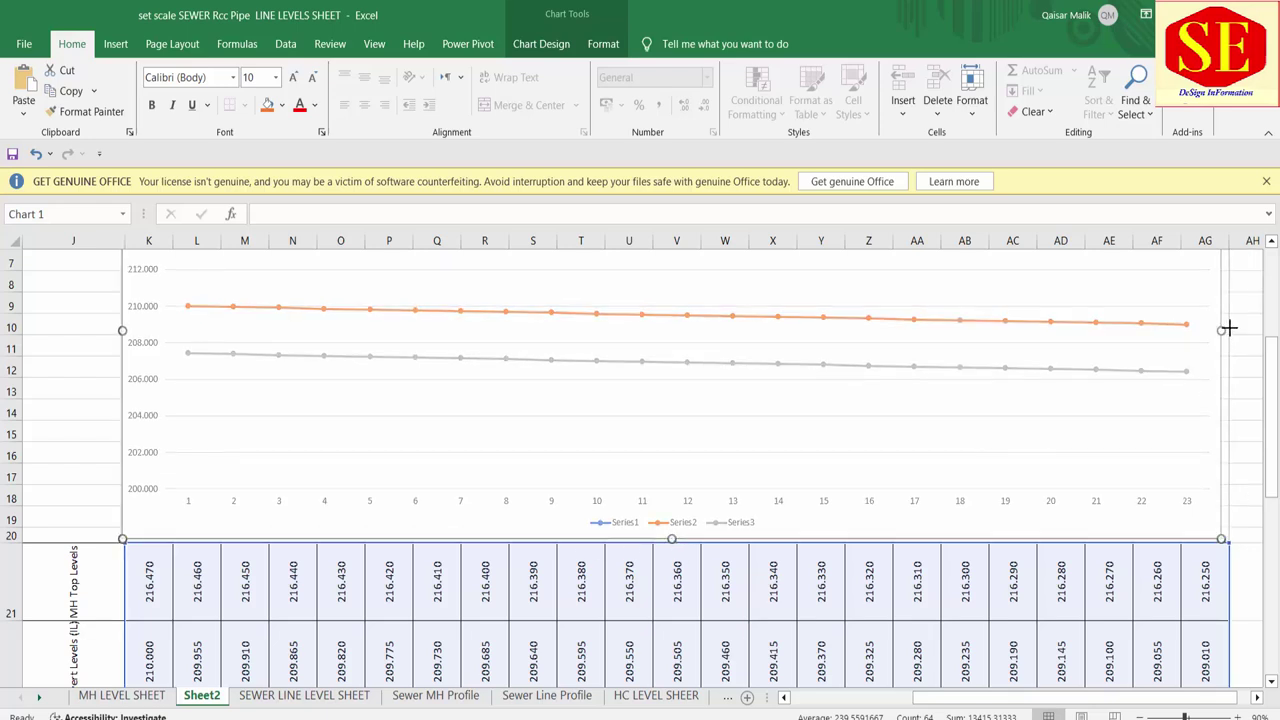
pyautogui.moveTo(1228, 327); pyautogui.dragTo(1231, 329)
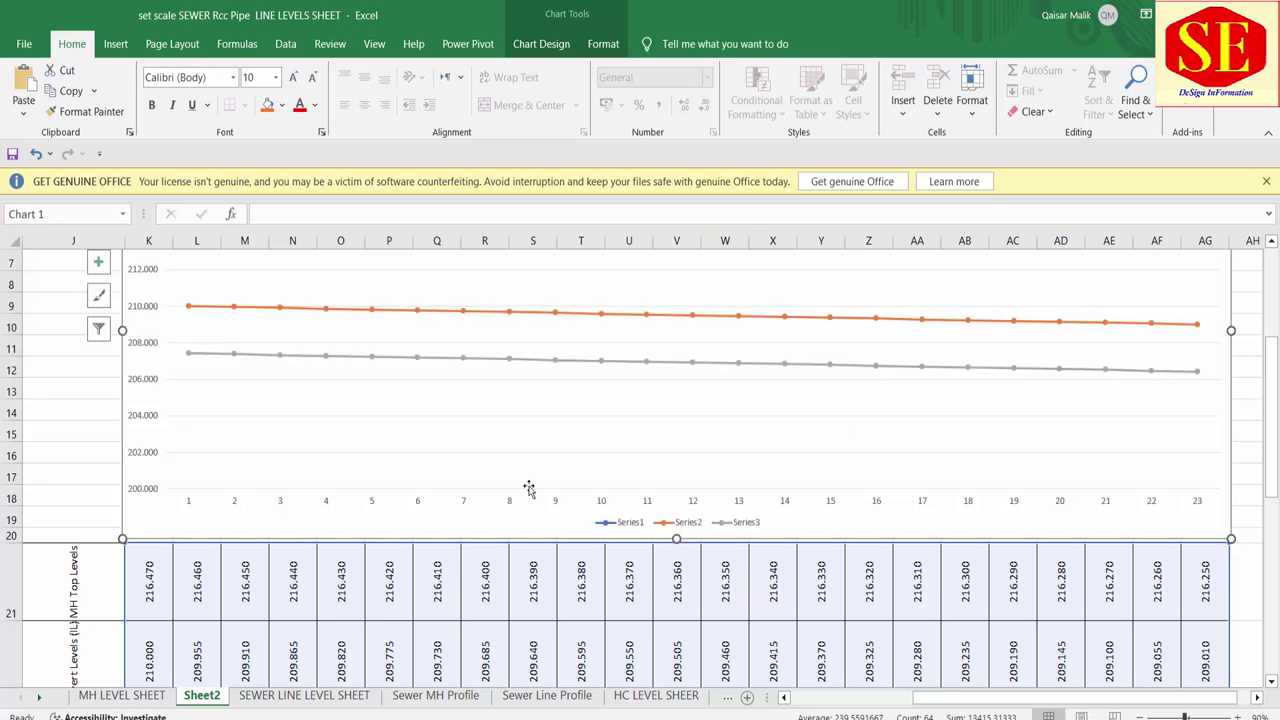
pyautogui.scroll(2, 528, 488)
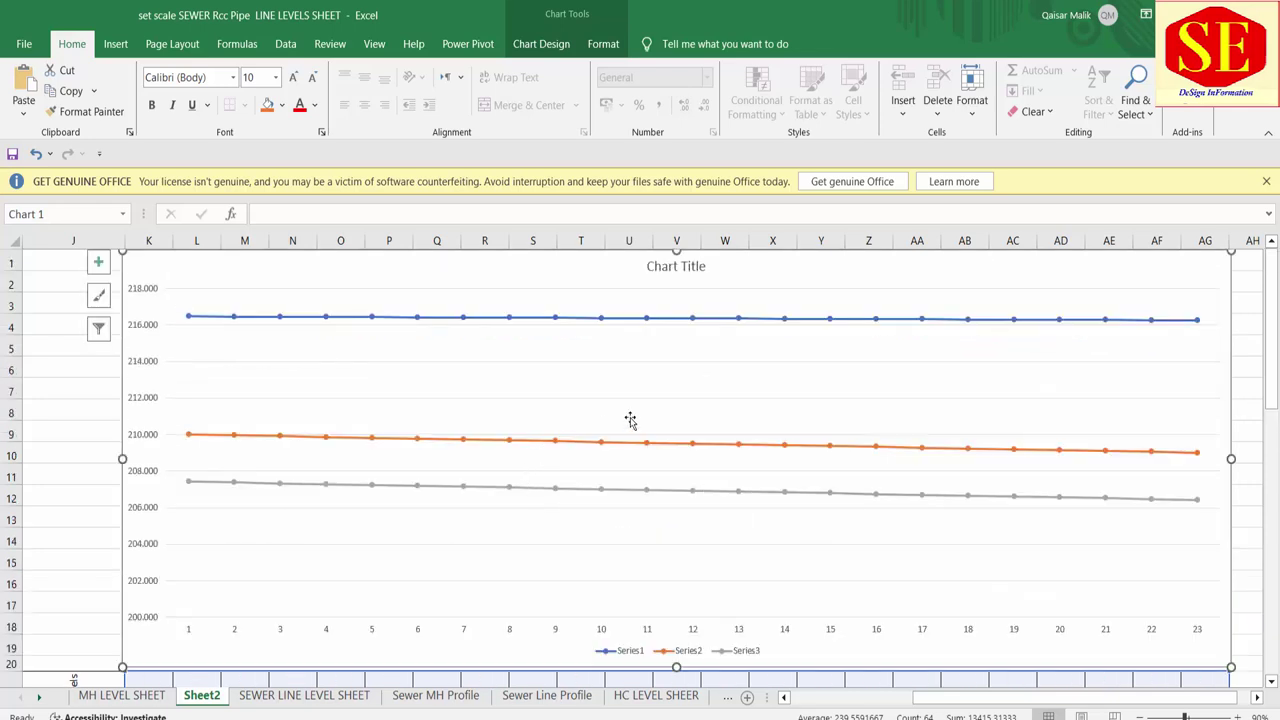
pyautogui.scroll(-2, 614, 343)
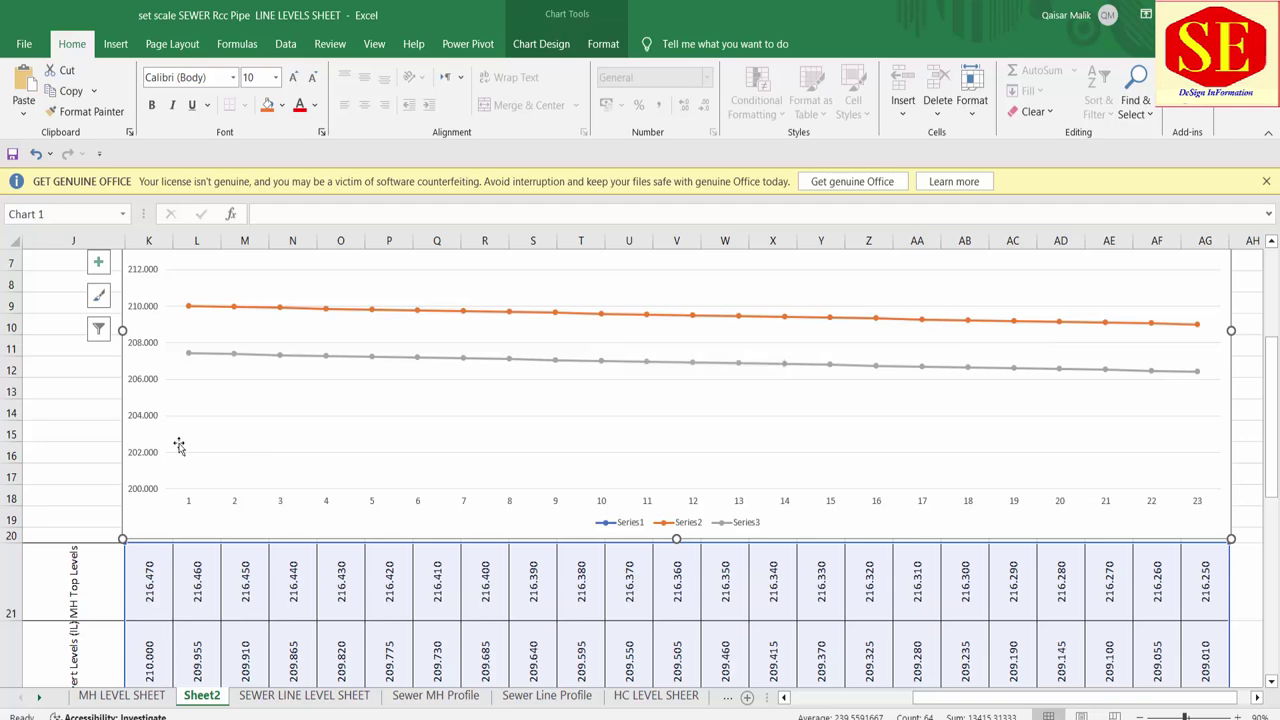
pyautogui.click(72, 452)
pyautogui.scroll(1, 603, 475)
pyautogui.scroll(1, 470, 380)
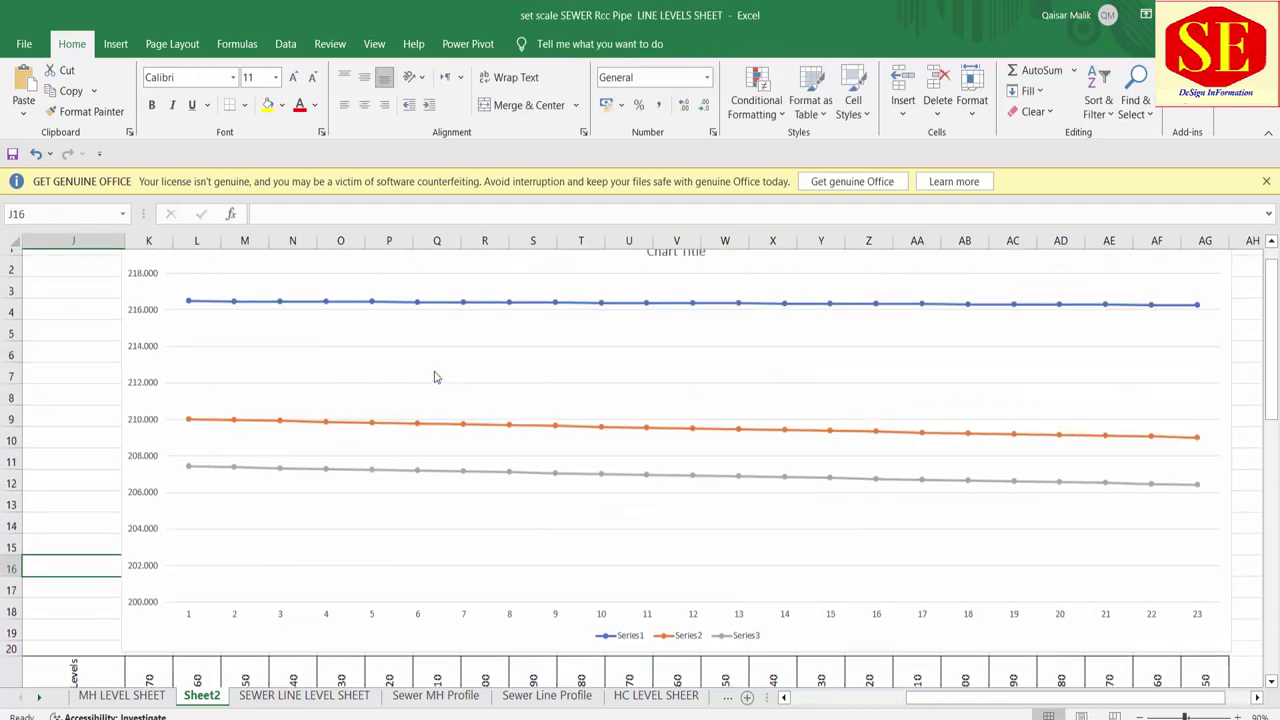
# Step: Check each series' source row: Series1 MH Top, Series2 Invert and Series3 Excavation BED (row 23)
pyautogui.click(433, 321)
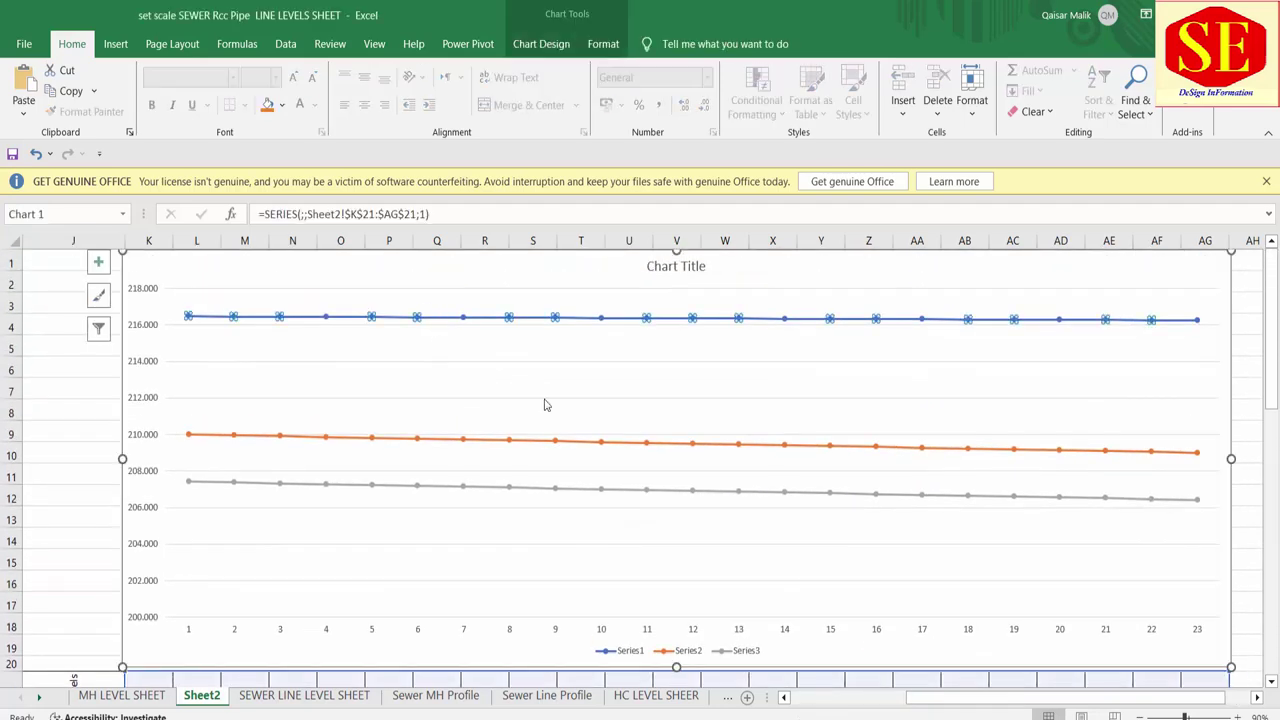
pyautogui.scroll(-2, 510, 450)
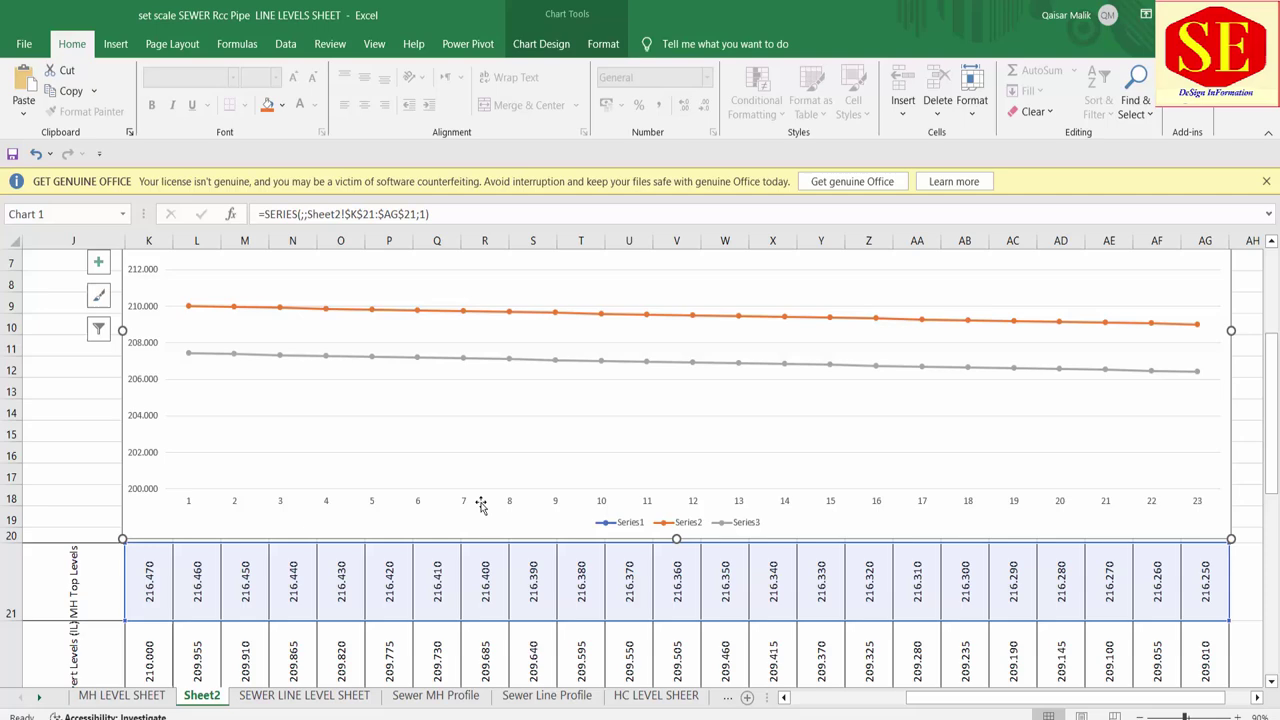
pyautogui.click(92, 577)
pyautogui.scroll(2, 334, 332)
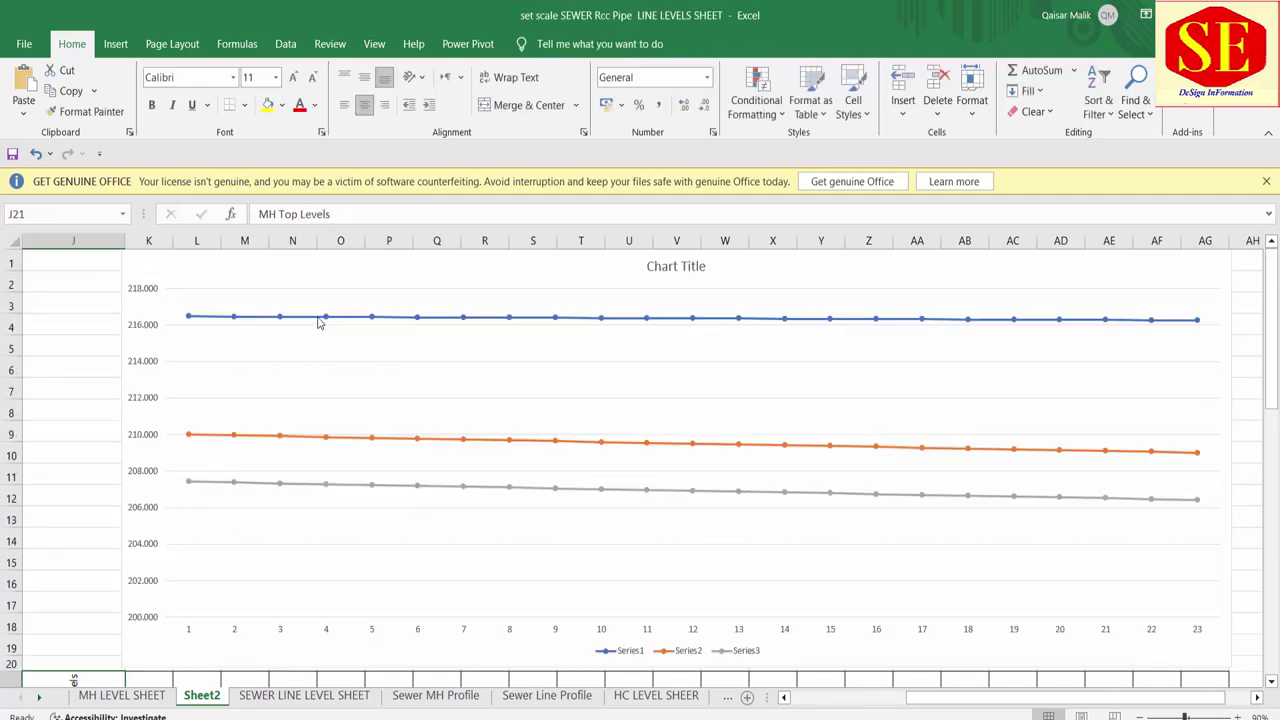
pyautogui.click(319, 322)
pyautogui.scroll(-2, 411, 529)
pyautogui.click(251, 312)
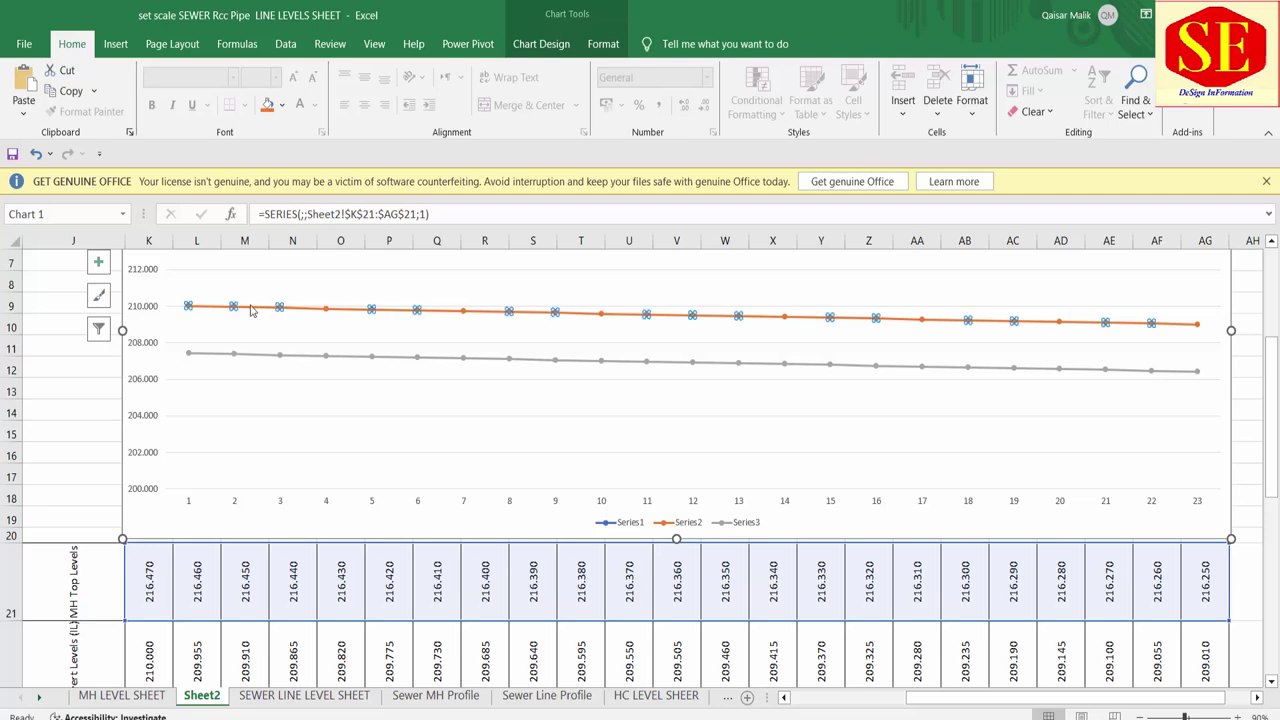
pyautogui.scroll(-2, 177, 561)
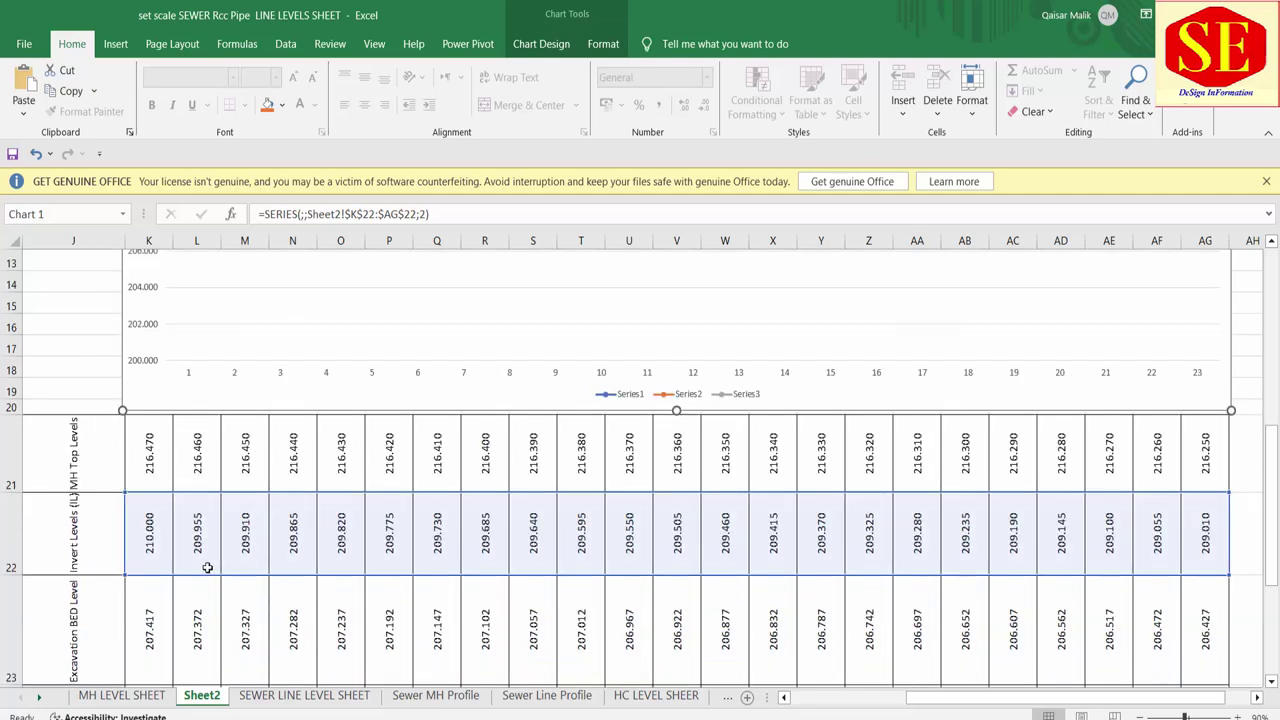
pyautogui.scroll(-1, 200, 530)
pyautogui.scroll(2, 316, 524)
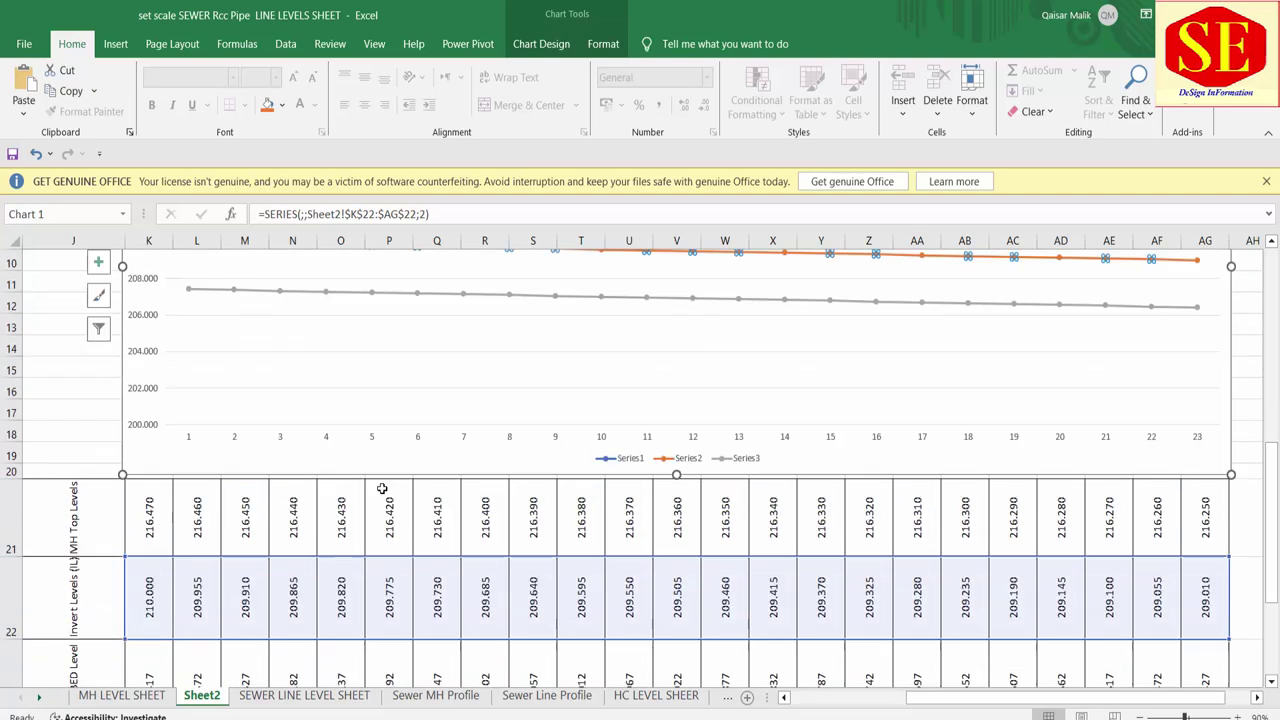
pyautogui.click(351, 295)
pyautogui.scroll(-1, 85, 630)
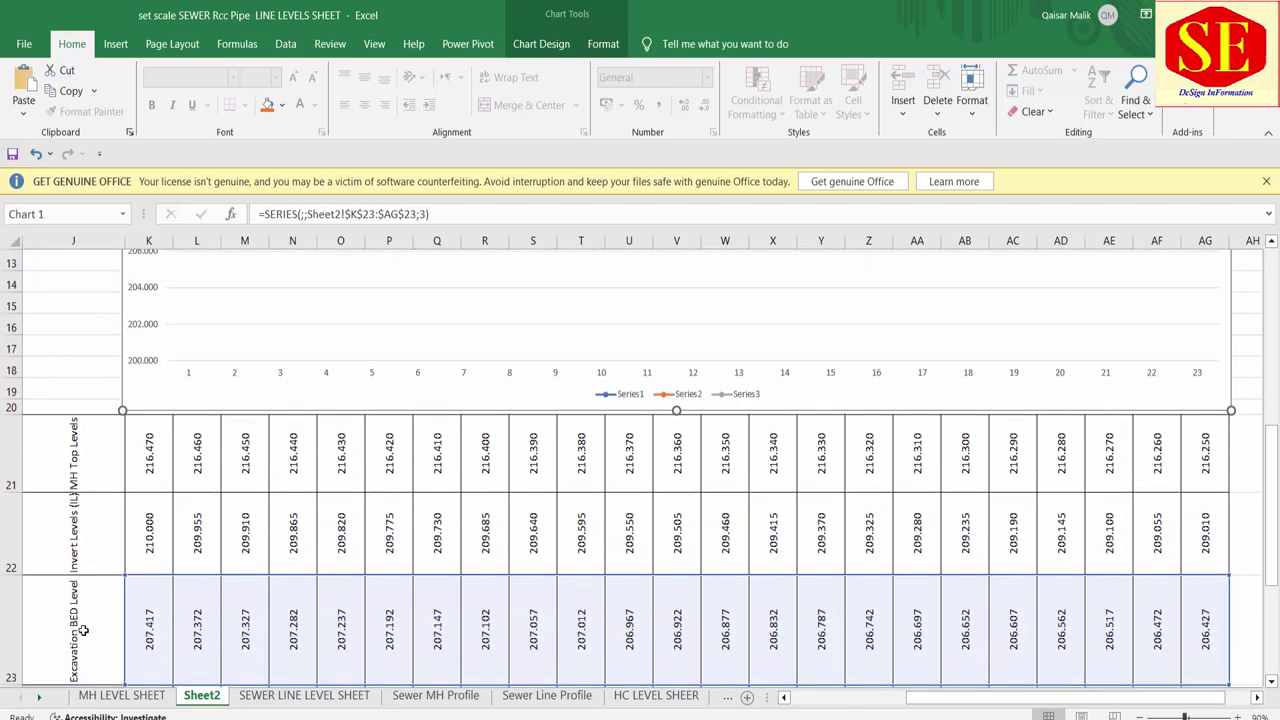
pyautogui.scroll(3, 465, 560)
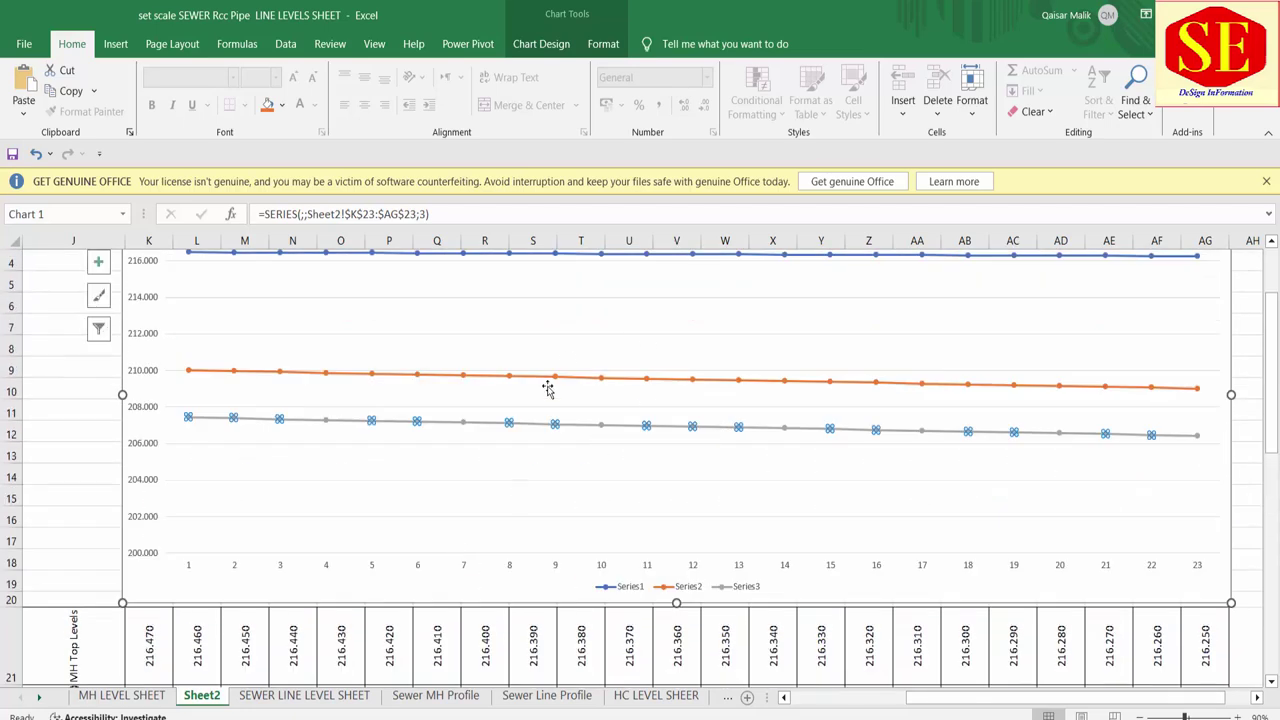
pyautogui.scroll(1, 587, 469)
# Step: Replace the 'Chart Title' placeholder with 'Sewer Line Profile in Excel', correcting a typo
pyautogui.click(676, 377)
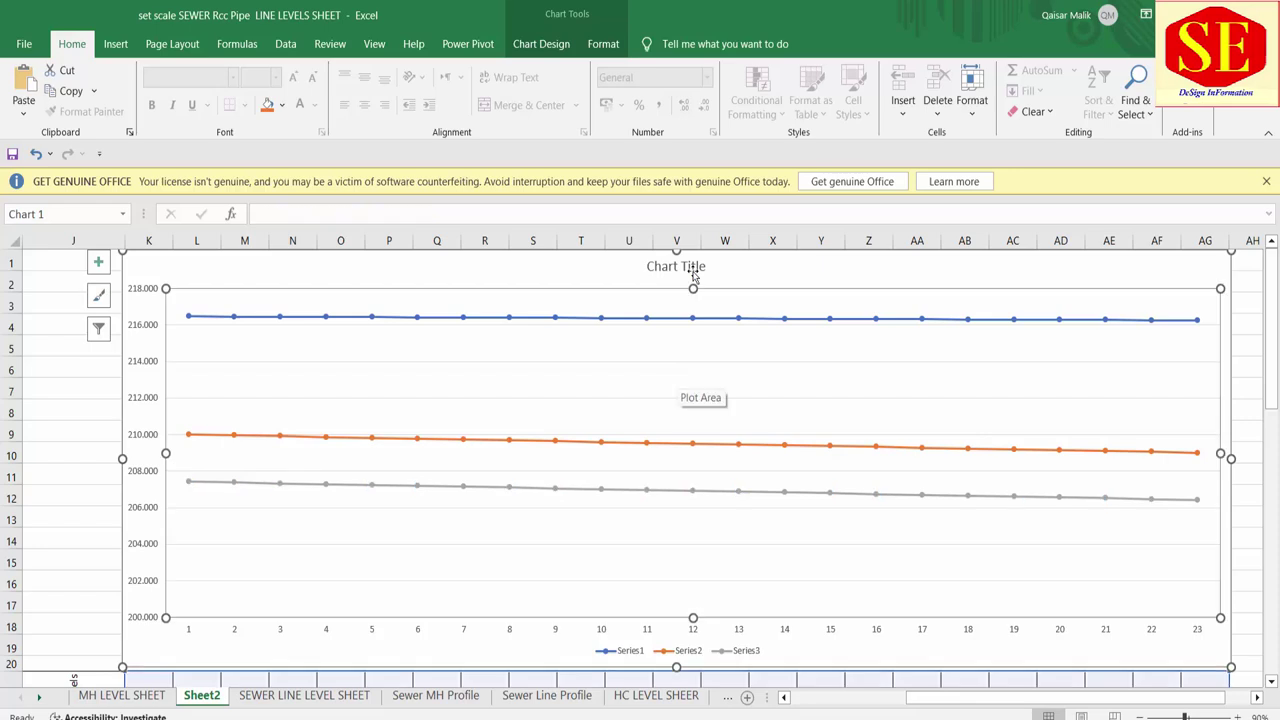
pyautogui.doubleClick(672, 268)
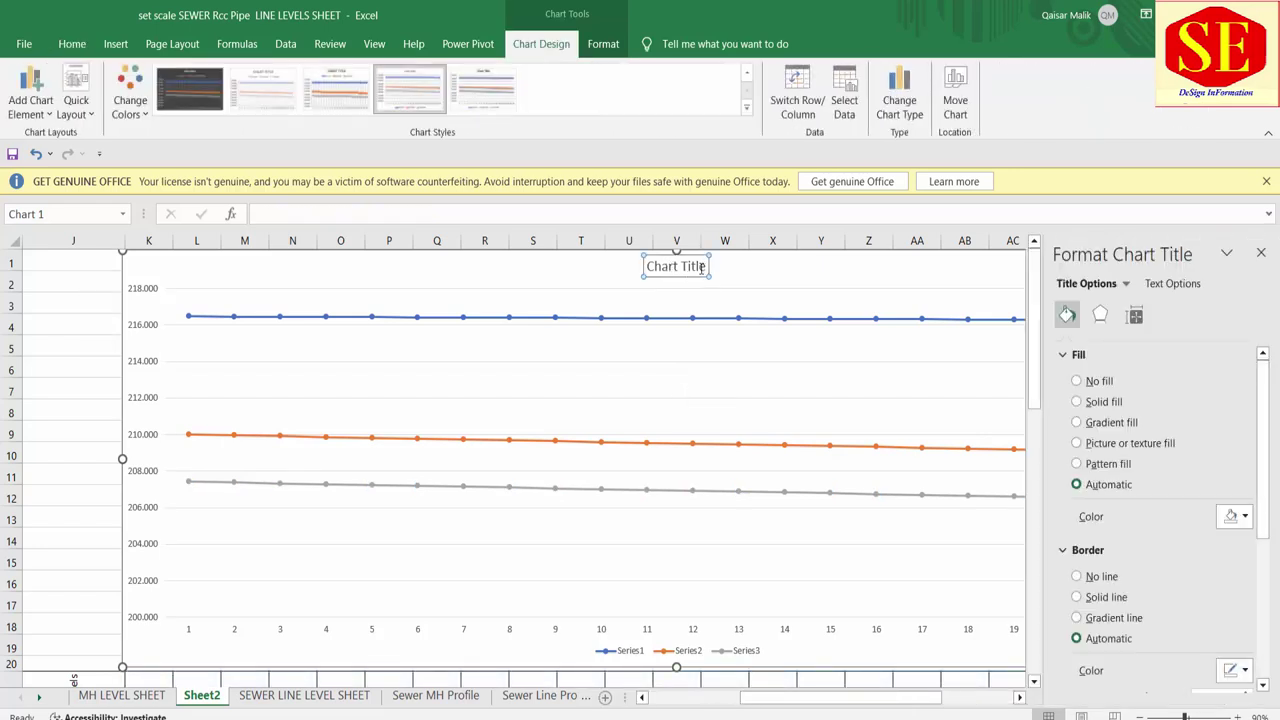
pyautogui.moveTo(704, 266); pyautogui.dragTo(596, 268)
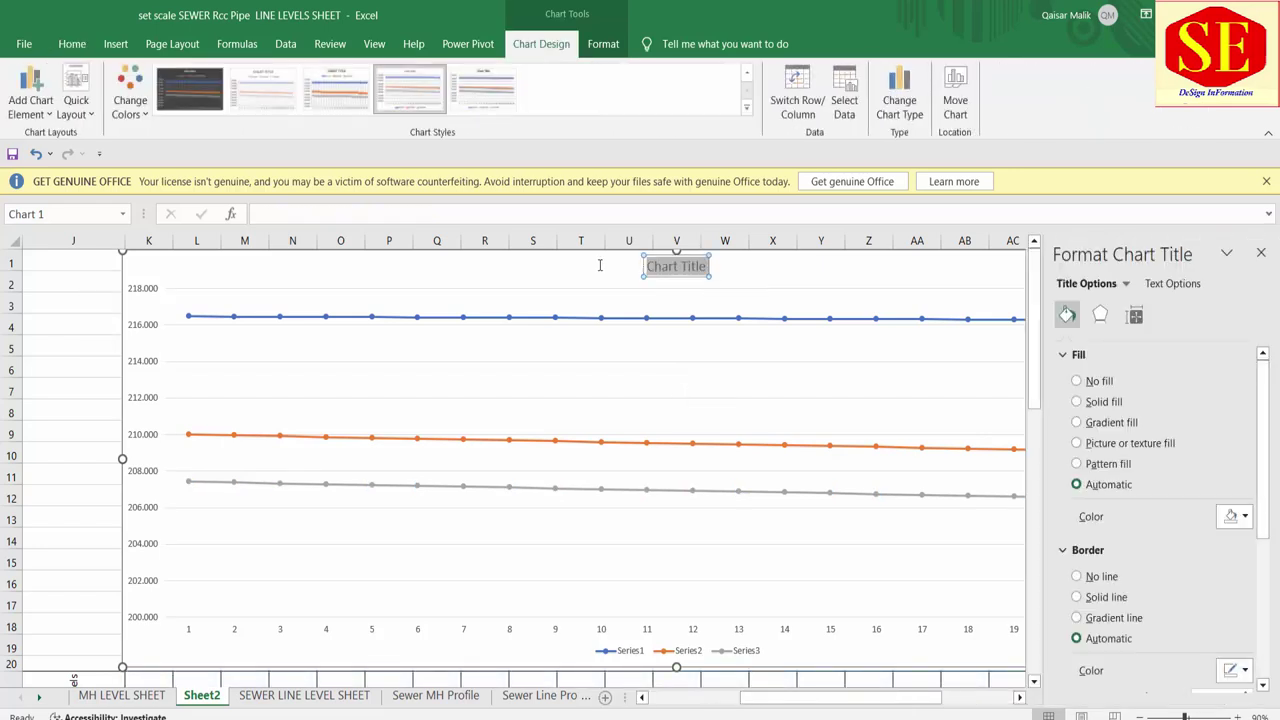
pyautogui.write('Sewer')
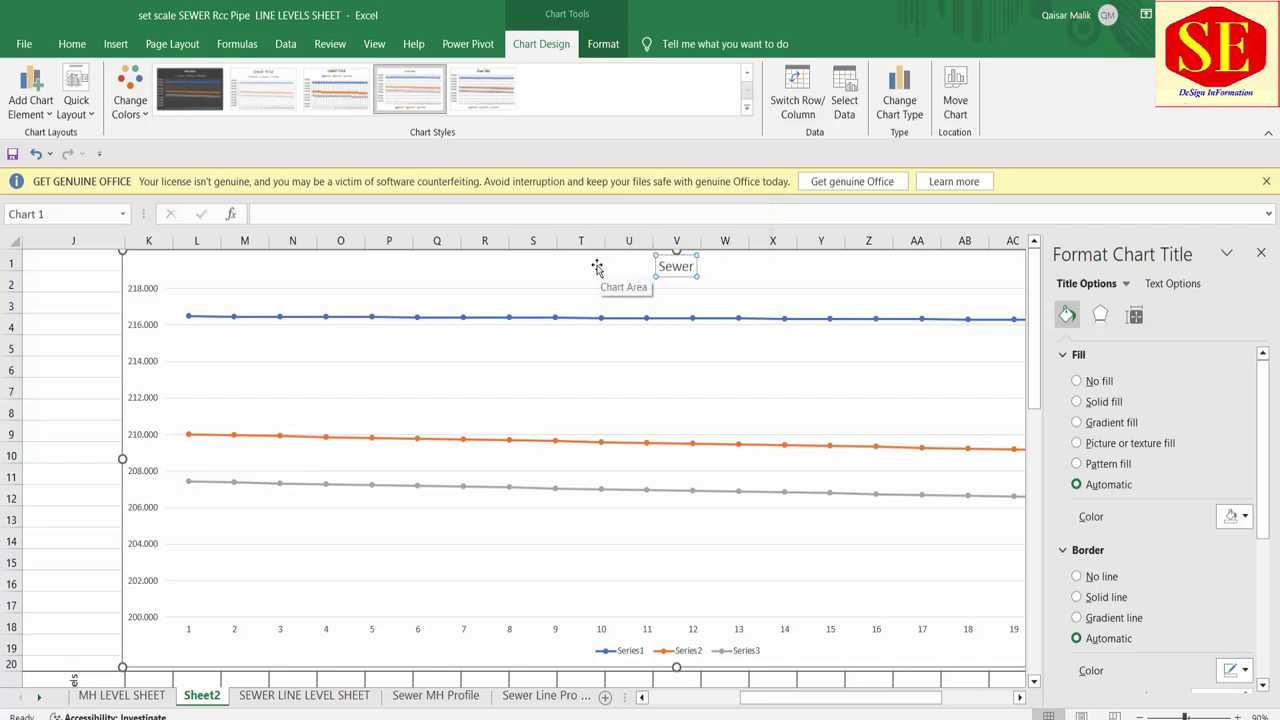
pyautogui.write(' Line')
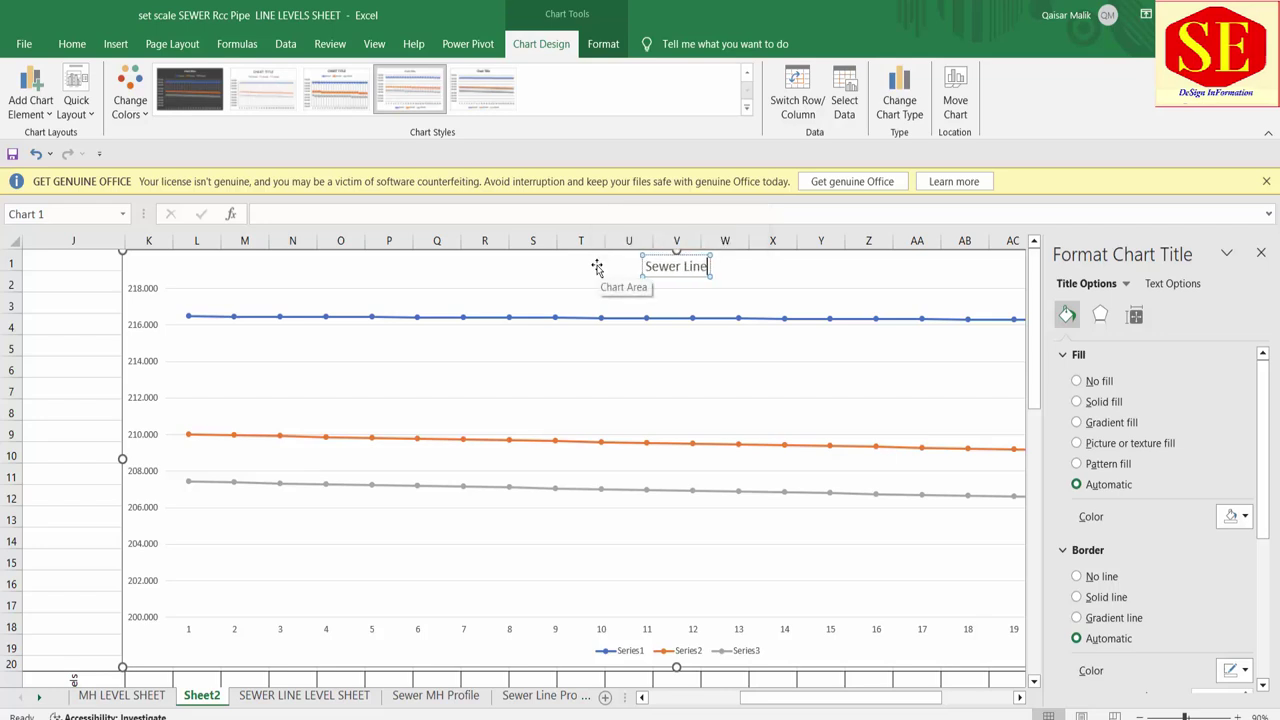
pyautogui.write(' Profile ')
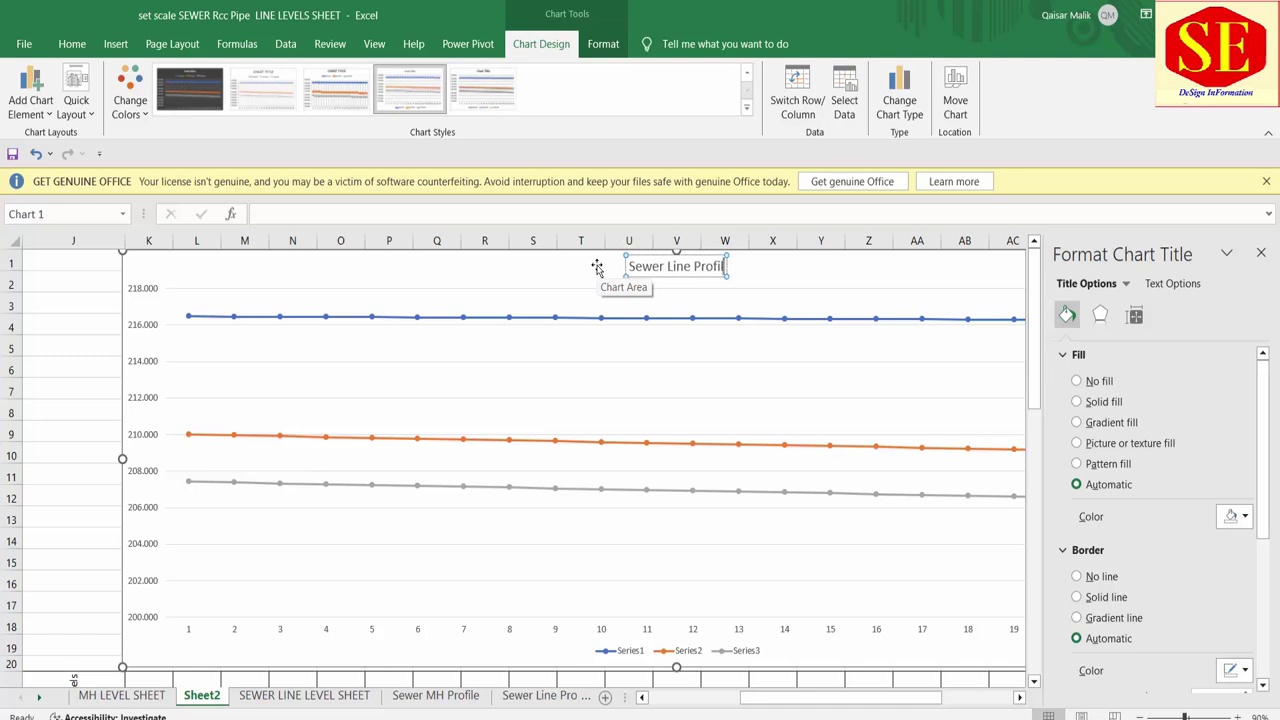
pyautogui.write('in Excel')
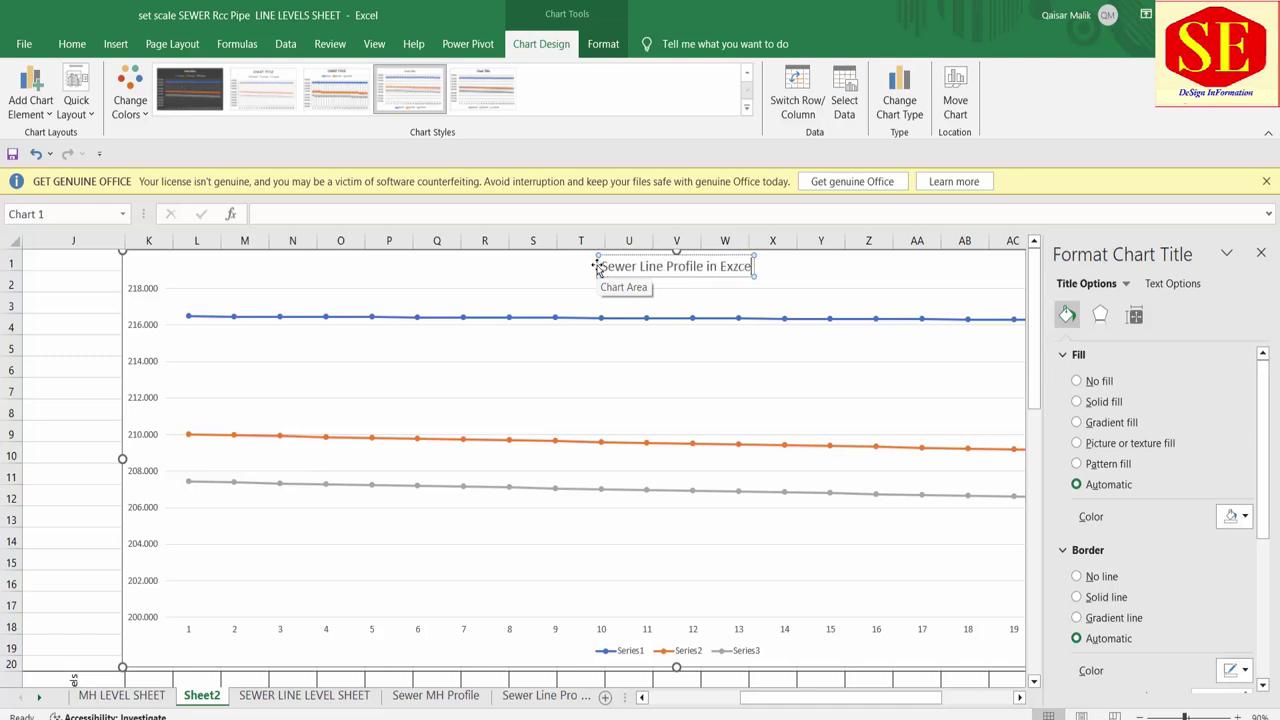
pyautogui.press('BackSpace')
pyautogui.press('BackSpace')
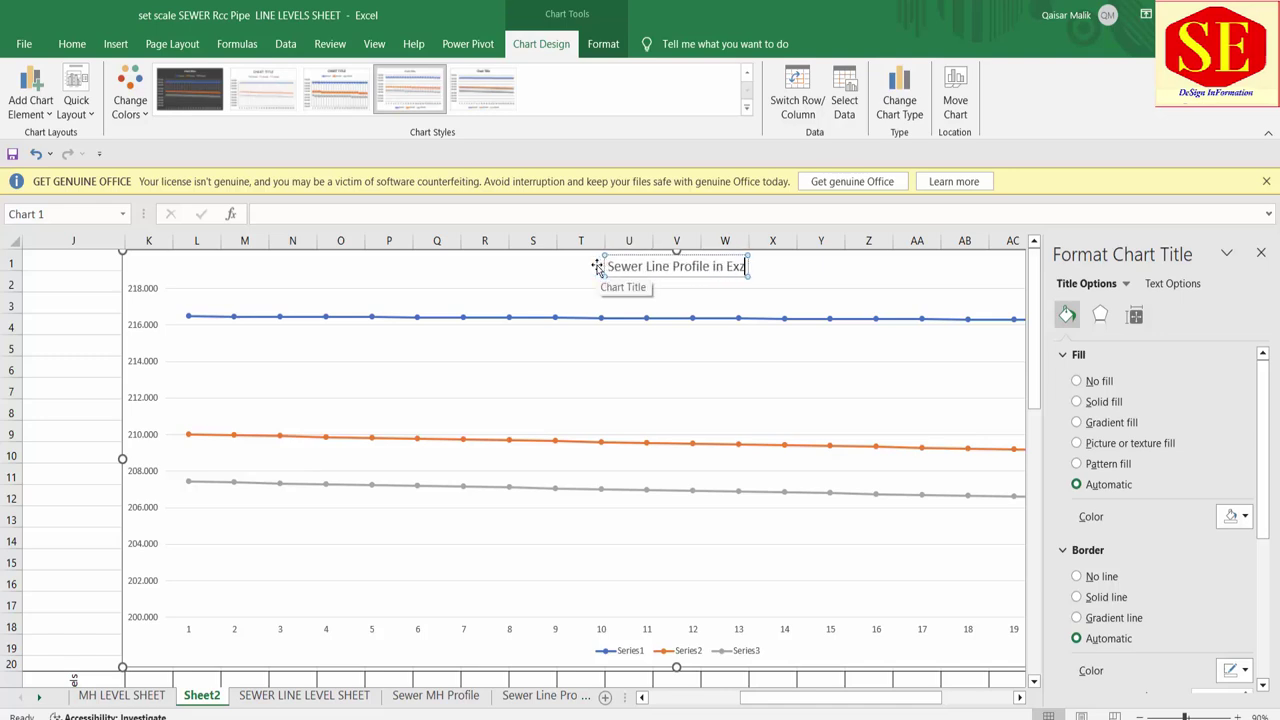
pyautogui.press('BackSpace')
pyautogui.press('BackSpace')
pyautogui.write('c')
pyautogui.write('el')
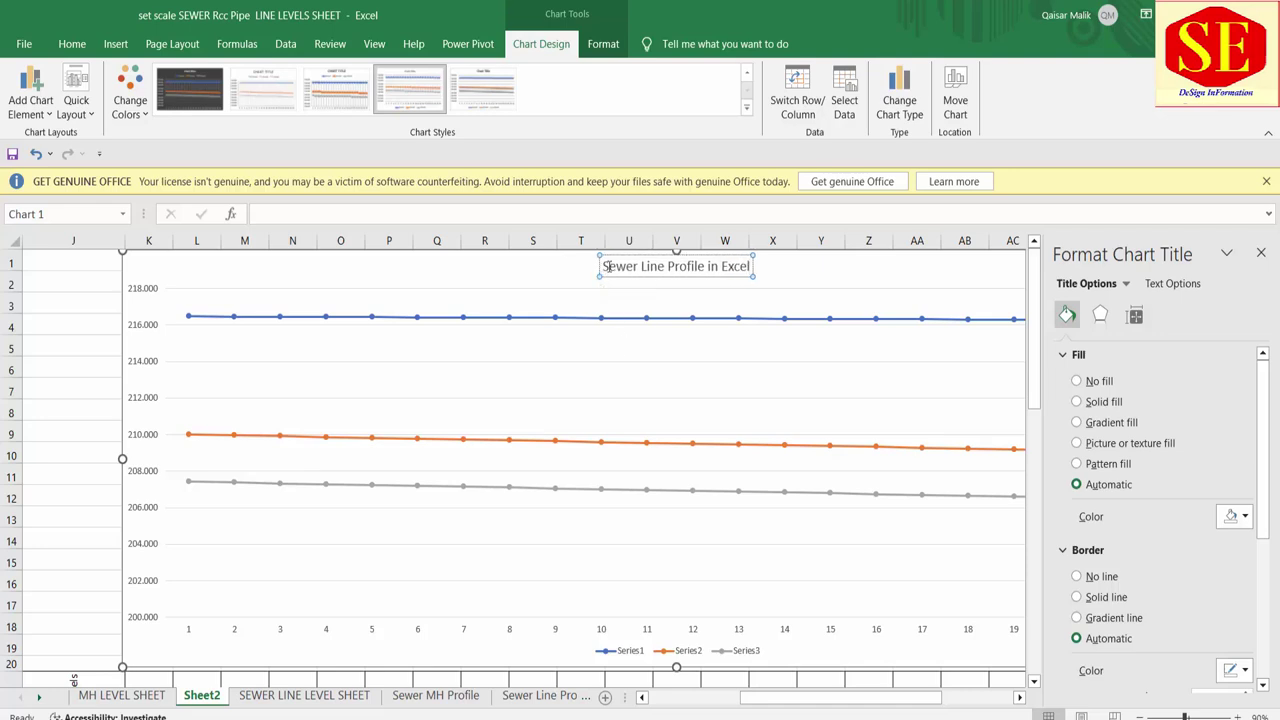
# Step: Make the chart title 28 pt, bold and red
pyautogui.click(72, 44)
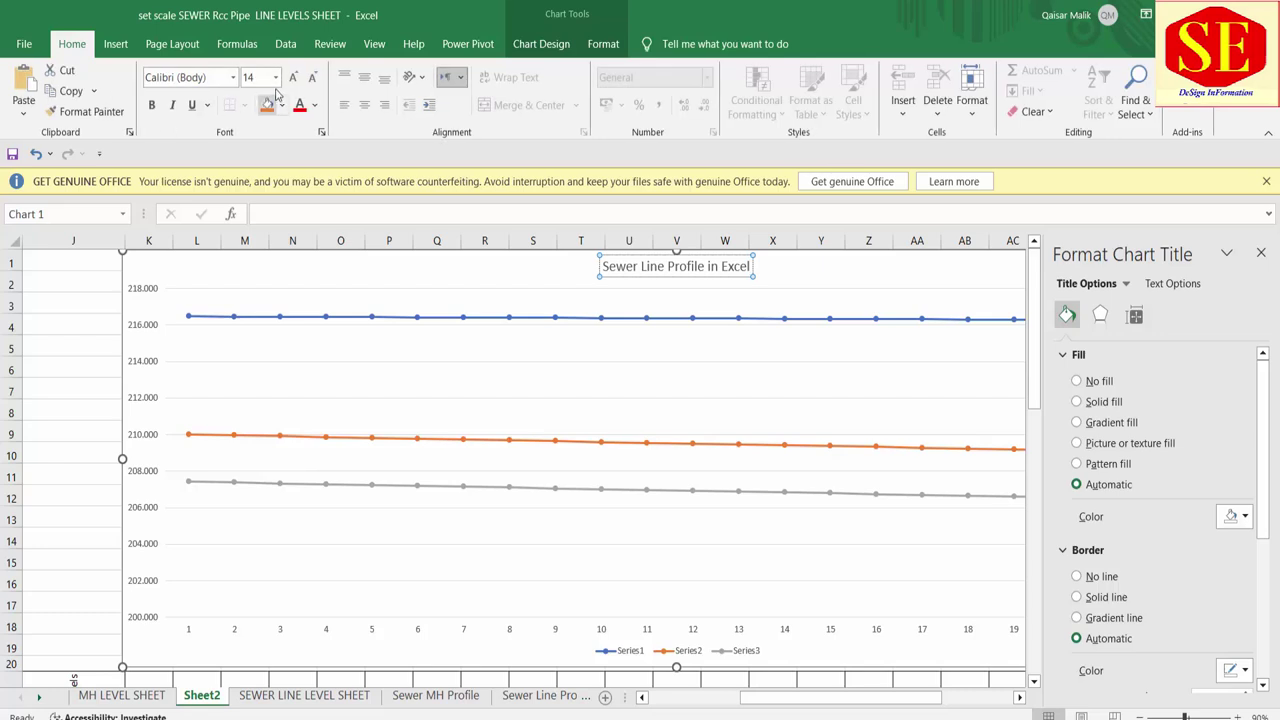
pyautogui.click(687, 344)
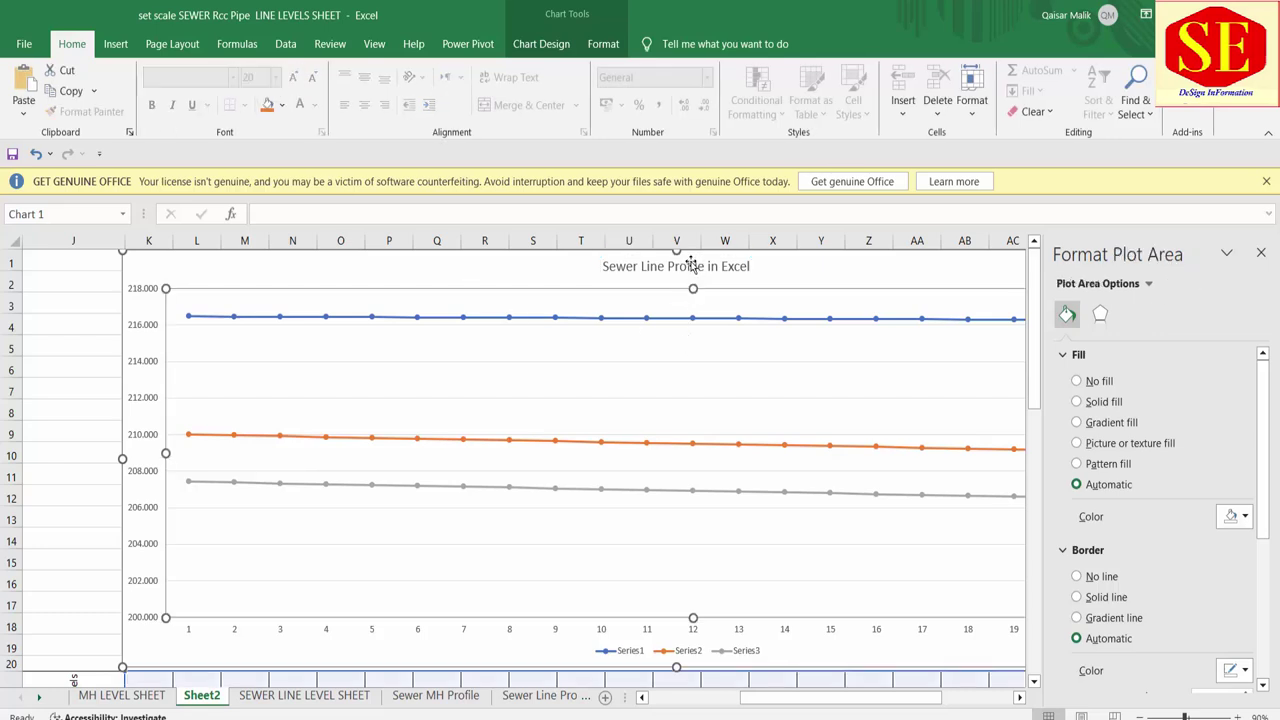
pyautogui.click(605, 266)
pyautogui.click(298, 80)
pyautogui.click(298, 80)
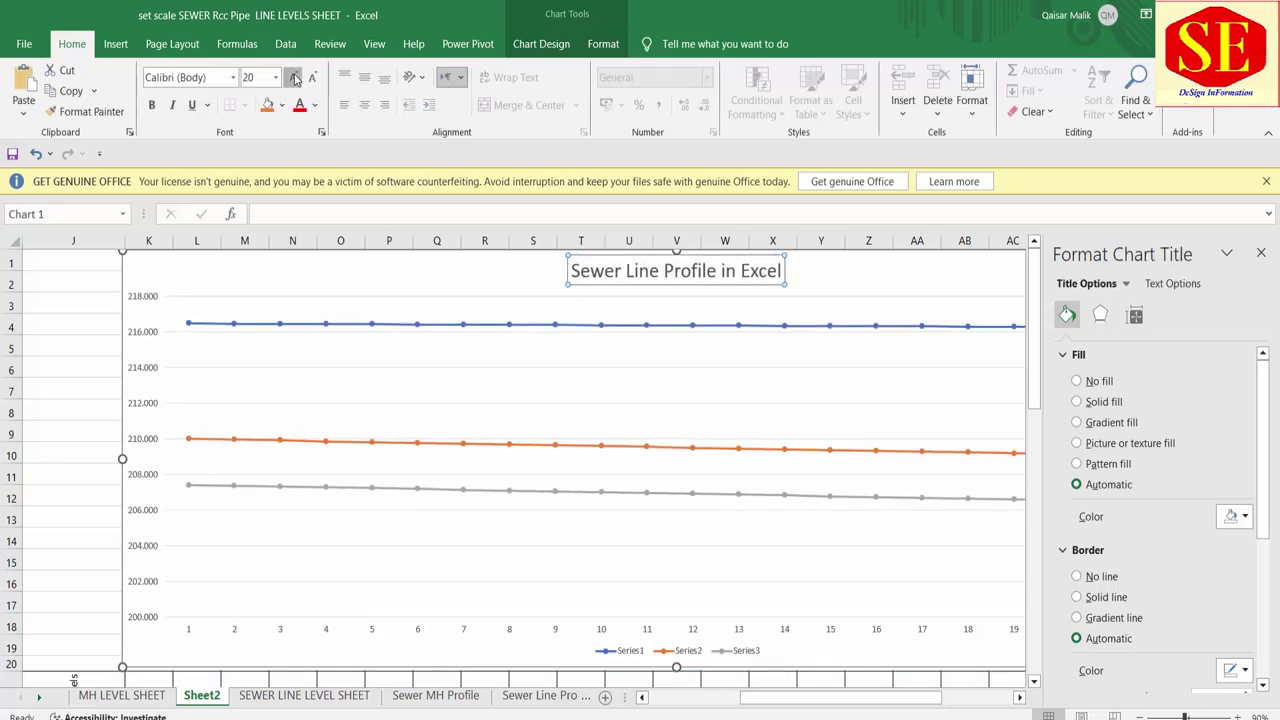
pyautogui.click(298, 80)
pyautogui.click(298, 80)
pyautogui.click(298, 80)
pyautogui.click(151, 105)
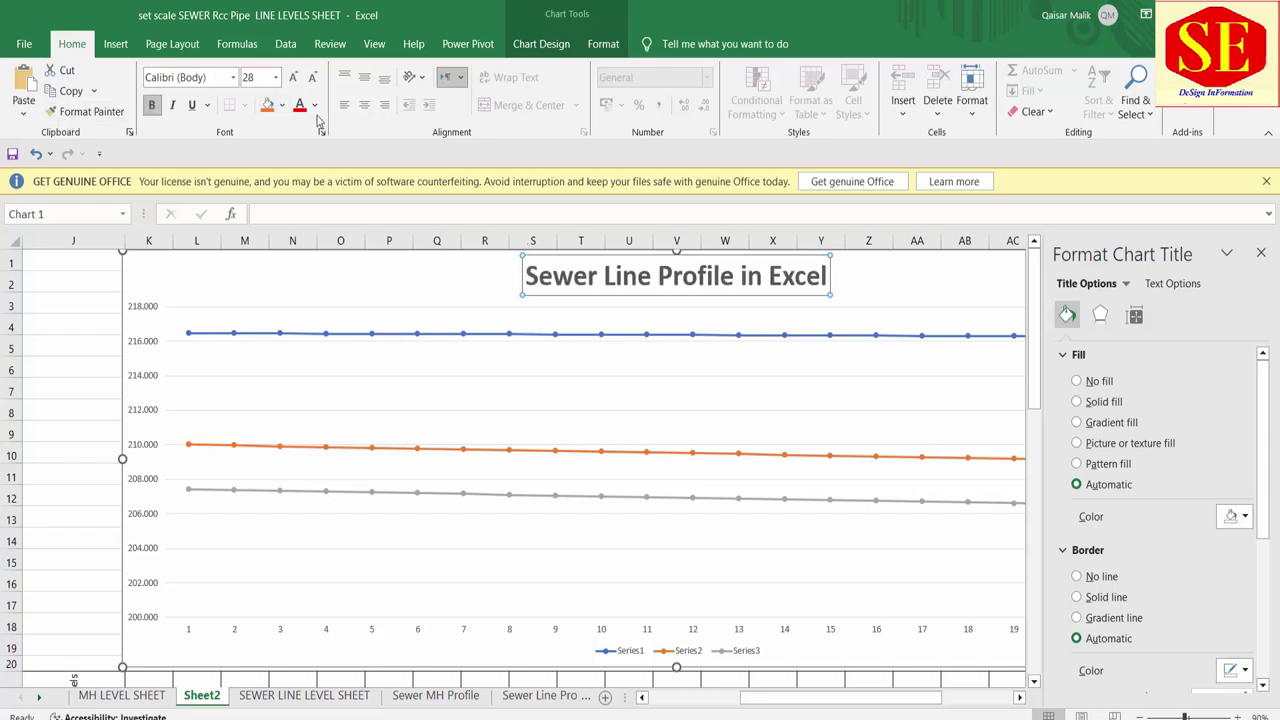
pyautogui.click(299, 104)
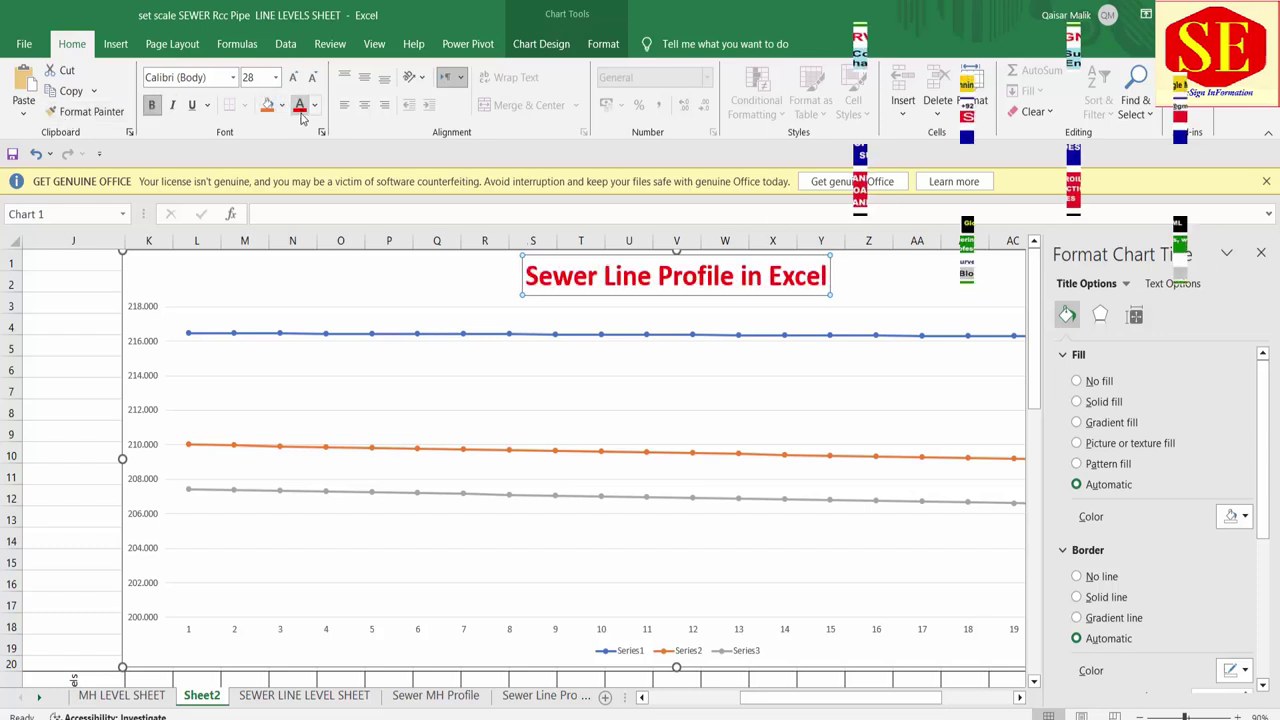
pyautogui.click(1261, 252)
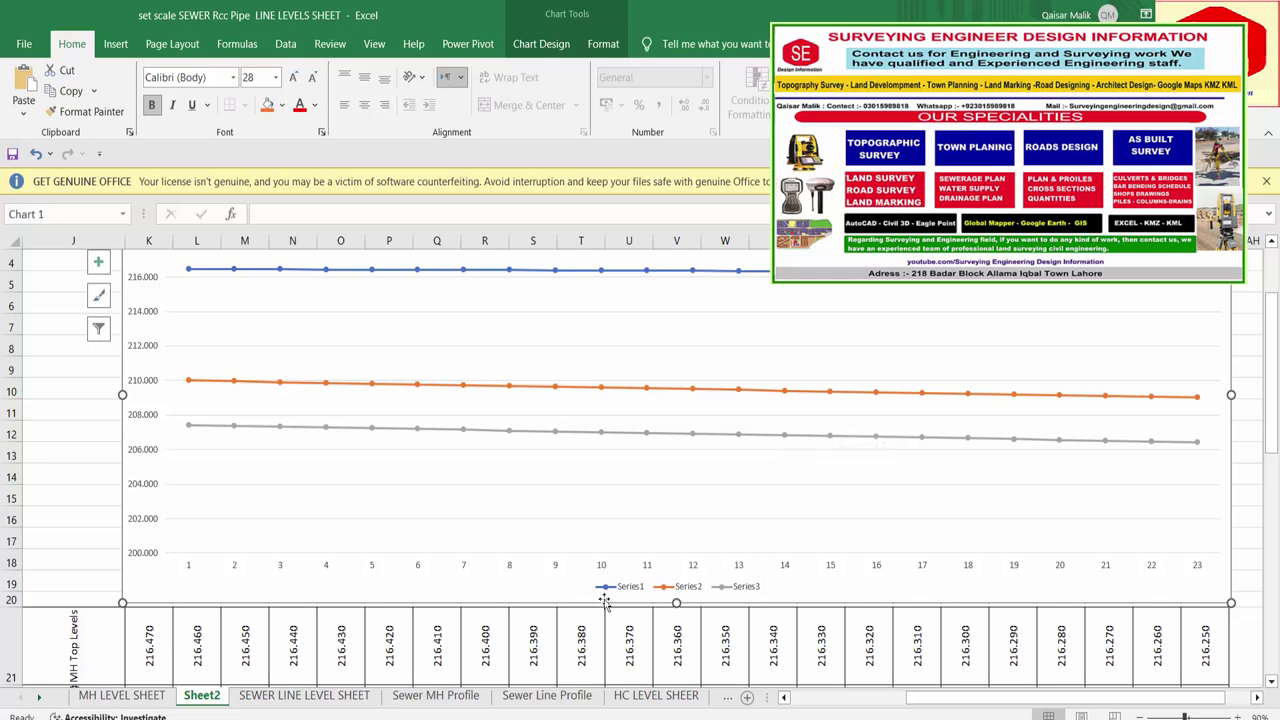
# Step: Select the whole legend and look at its formatting settings, then close them
pyautogui.click(636, 589)
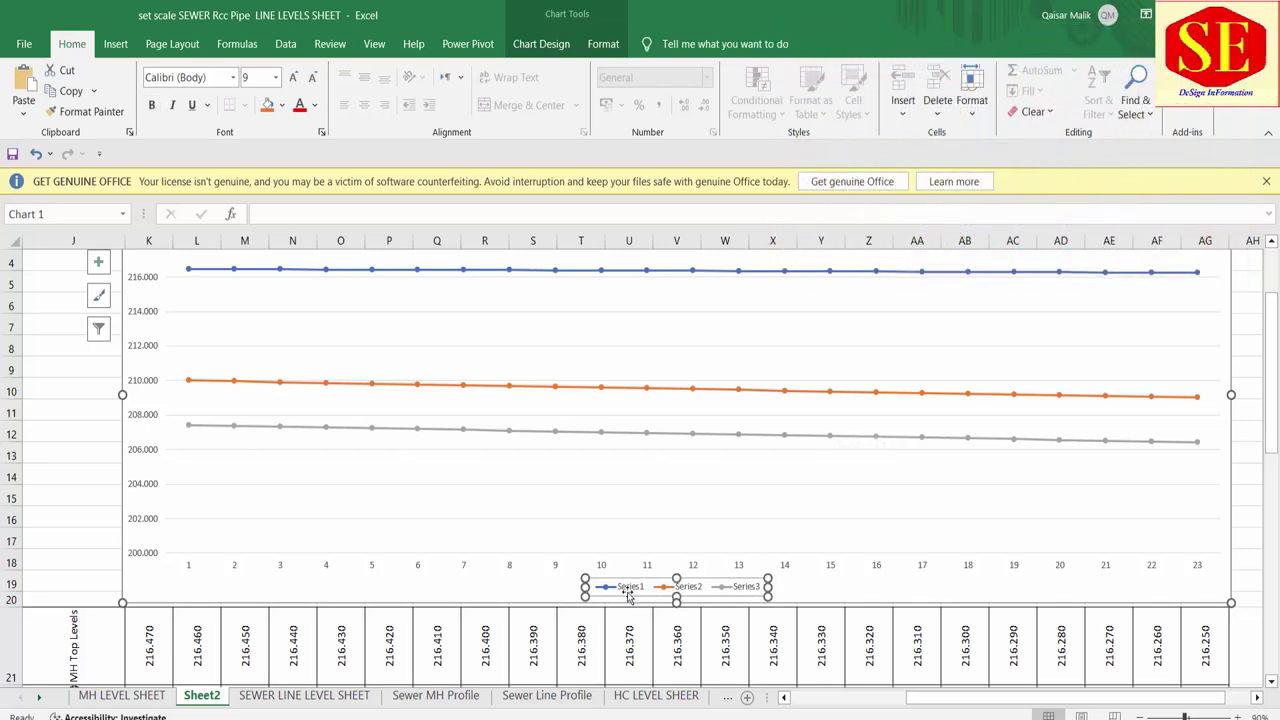
pyautogui.doubleClick(630, 588)
pyautogui.scroll(-1, 1235, 371)
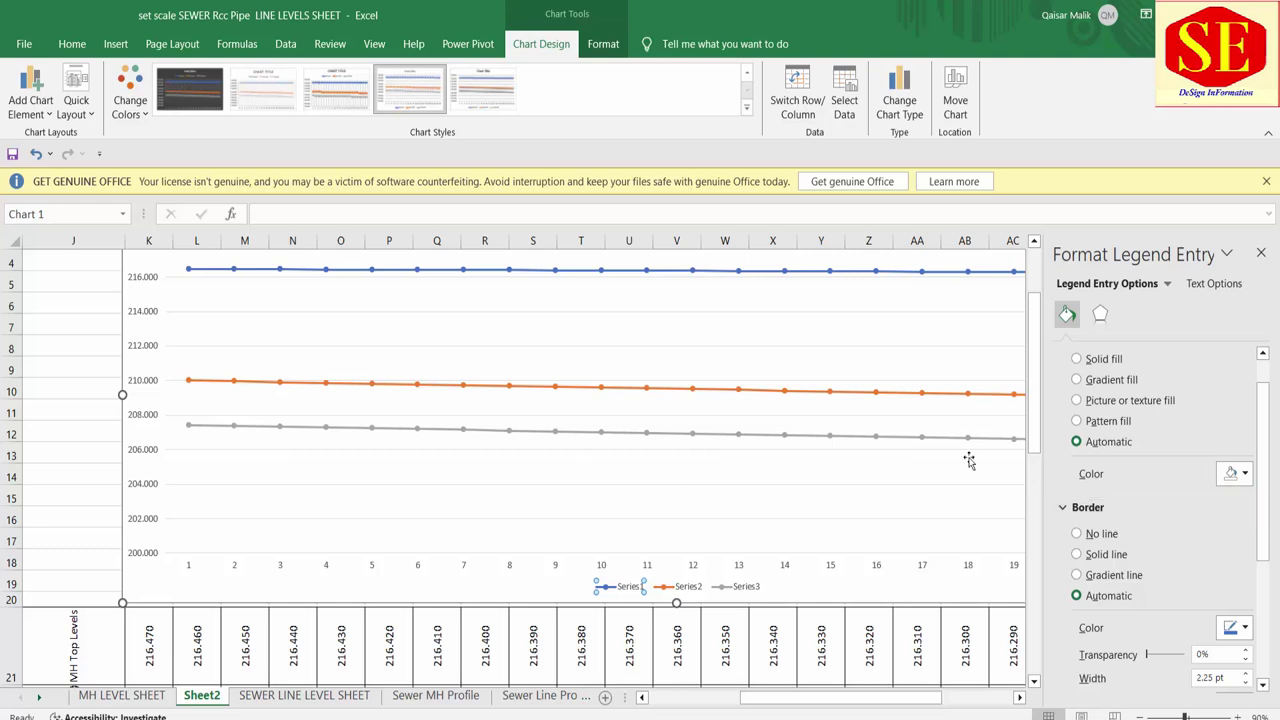
pyautogui.click(746, 594)
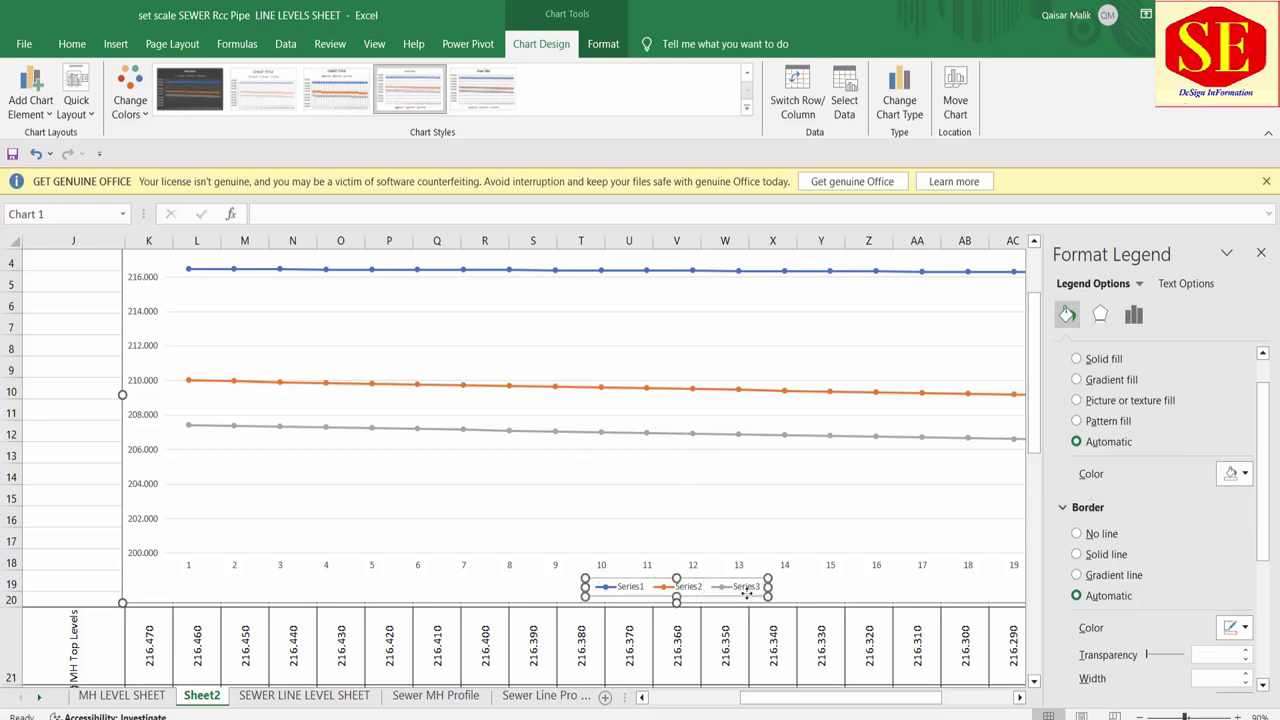
pyautogui.click(1261, 252)
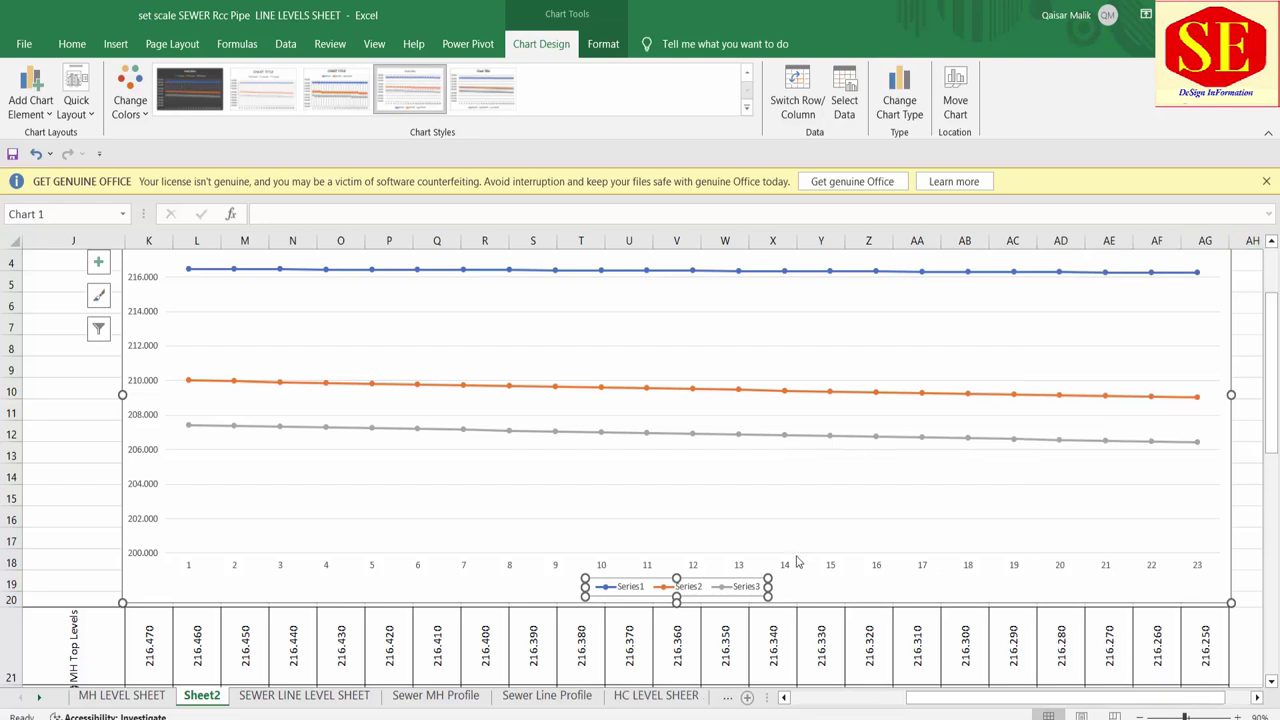
pyautogui.scroll(1, 1162, 510)
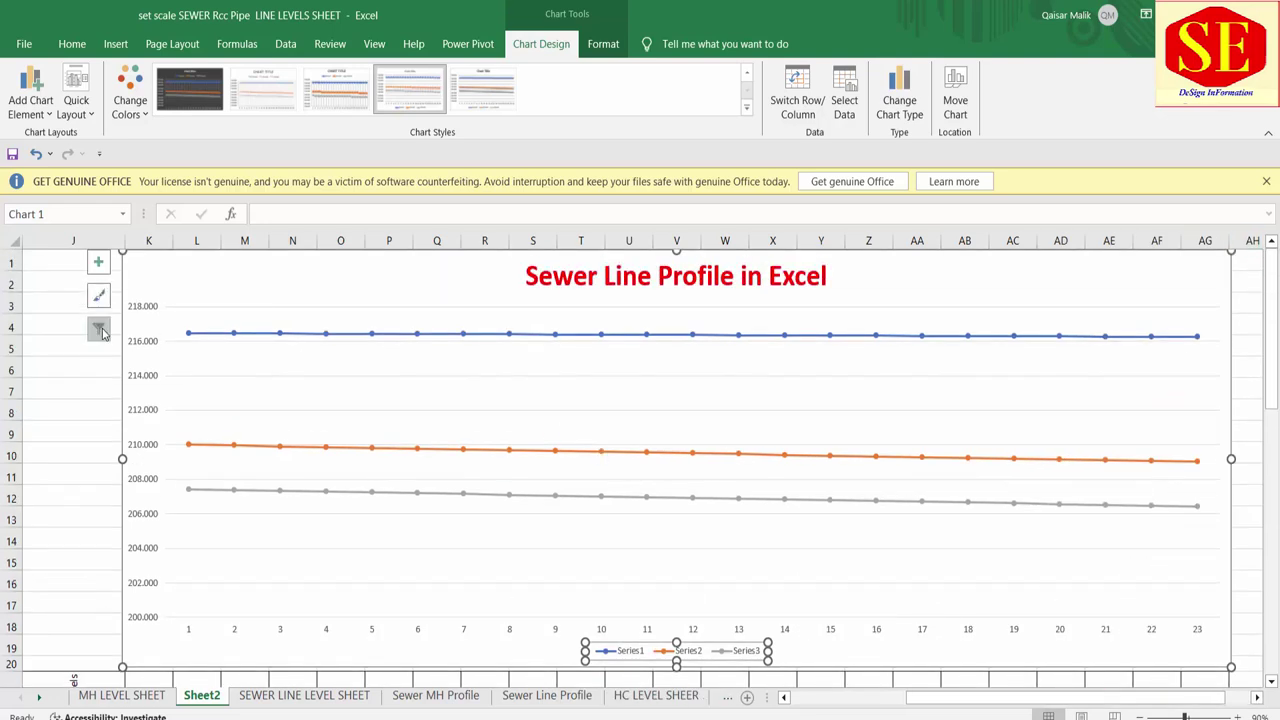
# Step: Position the legend at the top of the chart under the title
pyautogui.click(98, 260)
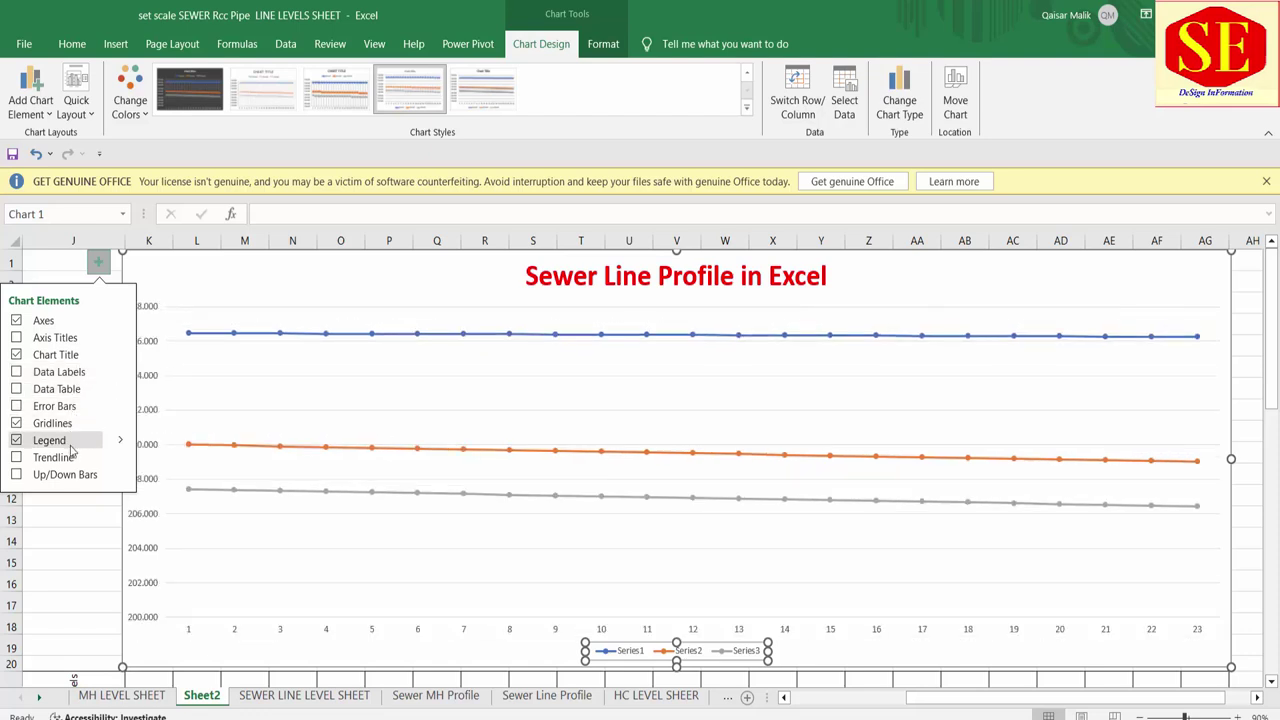
pyautogui.click(121, 442)
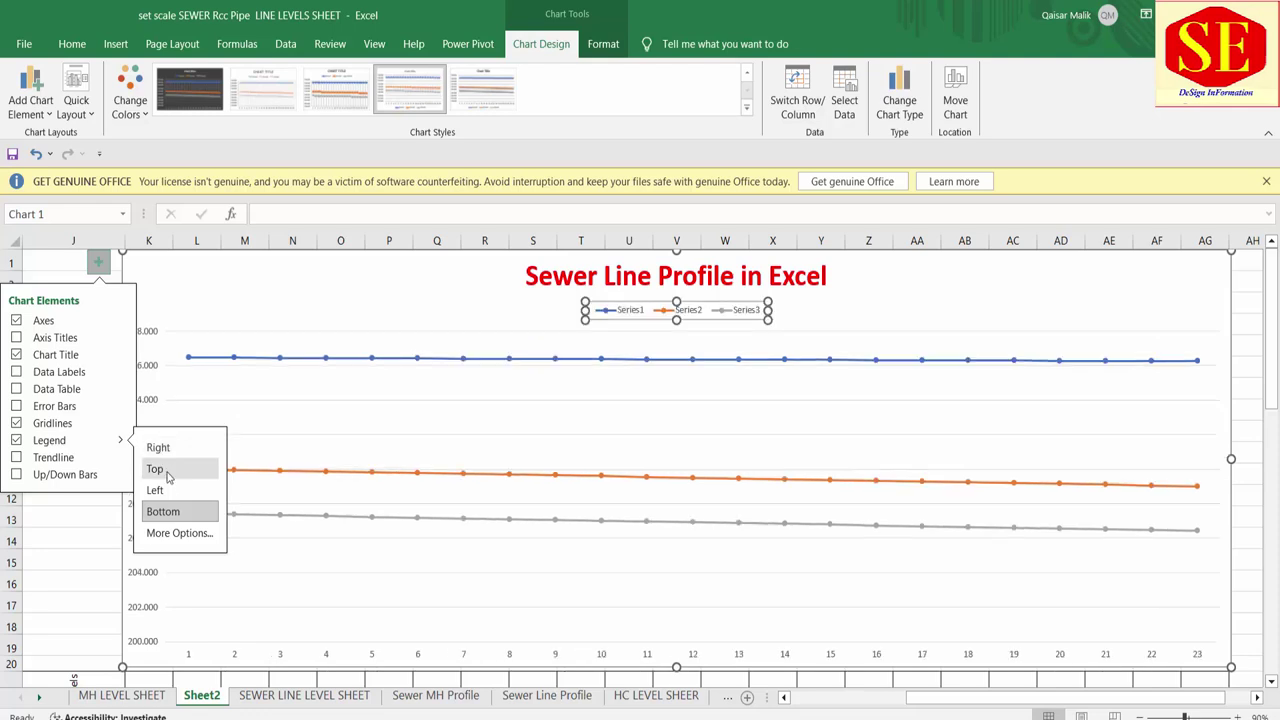
pyautogui.click(165, 469)
pyautogui.click(875, 330)
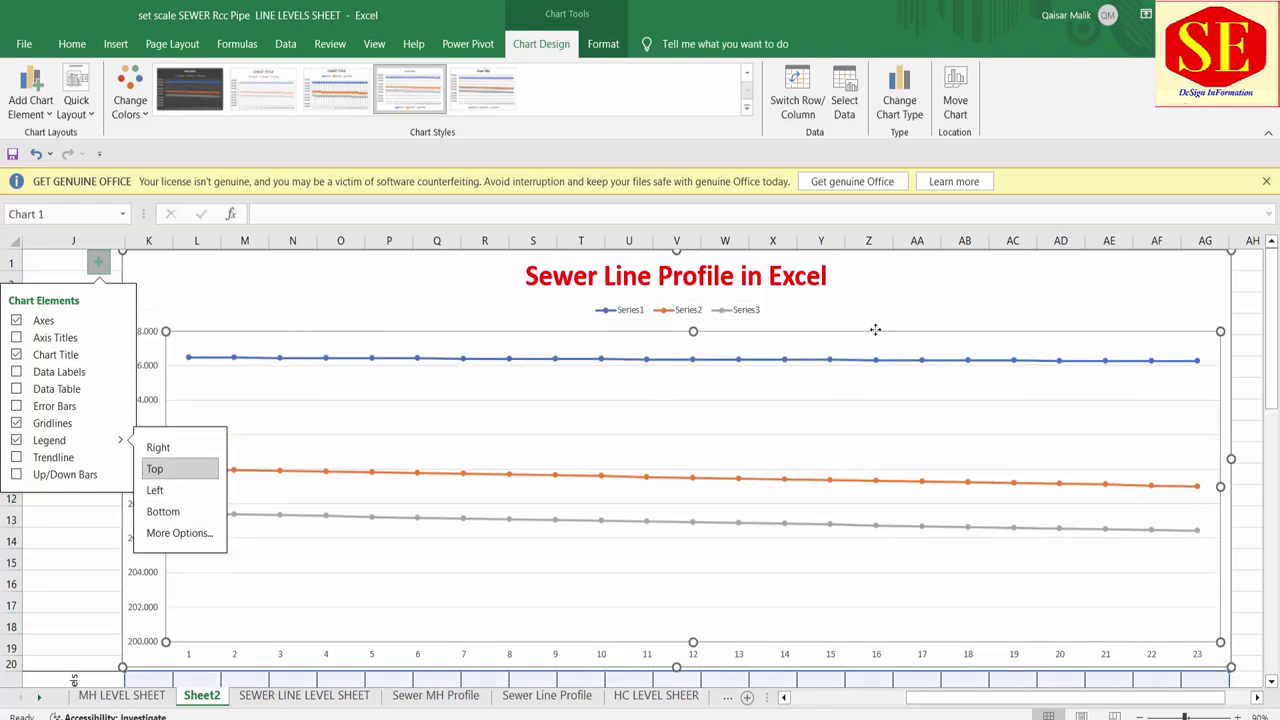
pyautogui.click(46, 557)
pyautogui.click(160, 360)
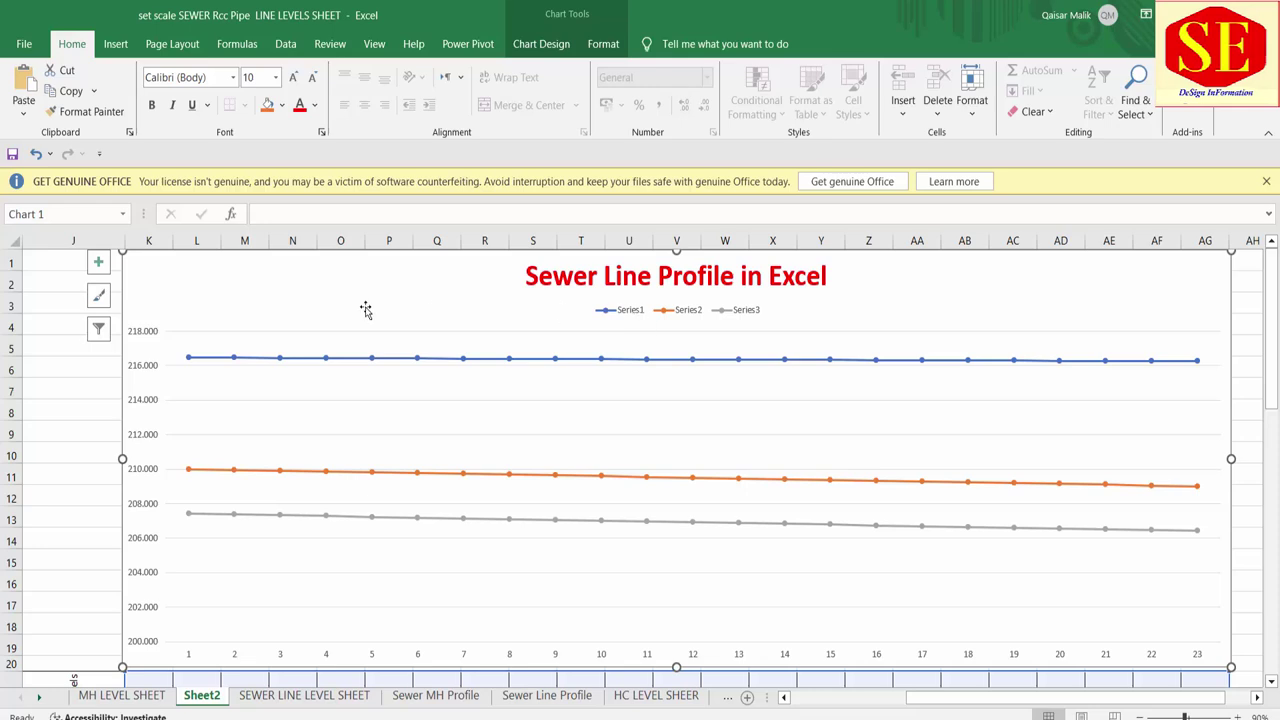
# Step: Rename Series1 to 'MH Top Ele' via the chart filters
pyautogui.click(101, 330)
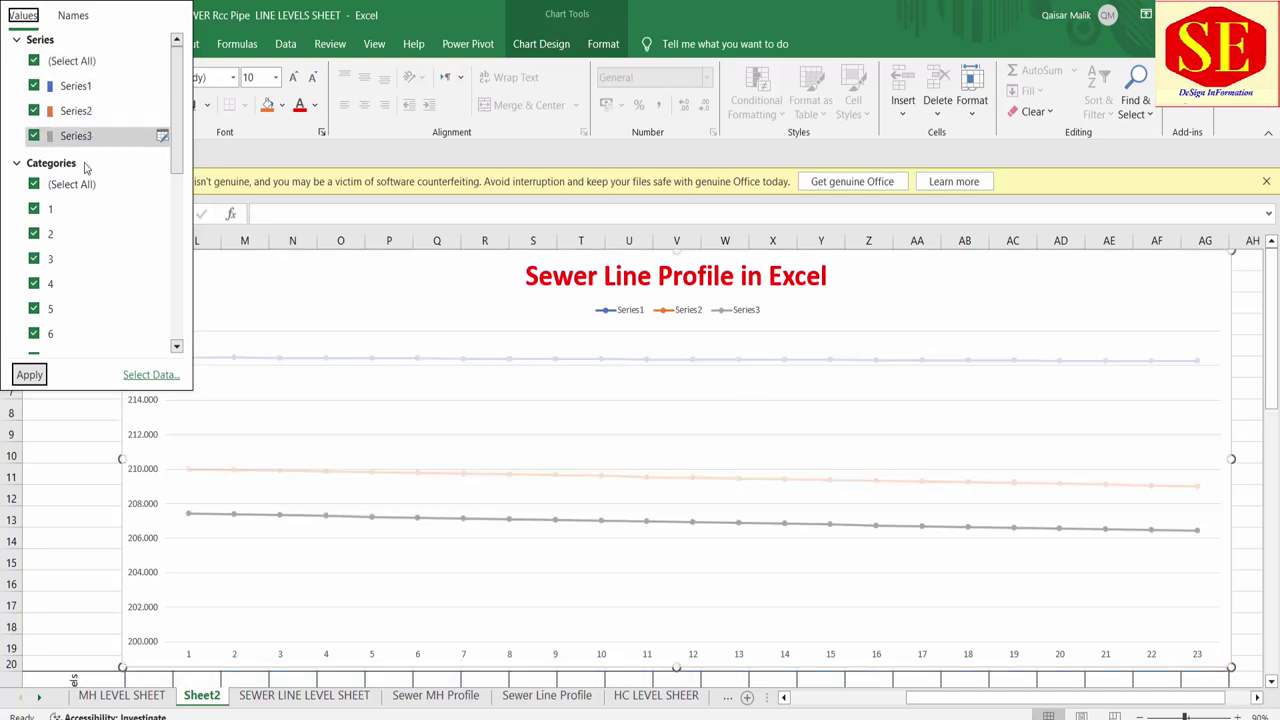
pyautogui.scroll(-3, 80, 337)
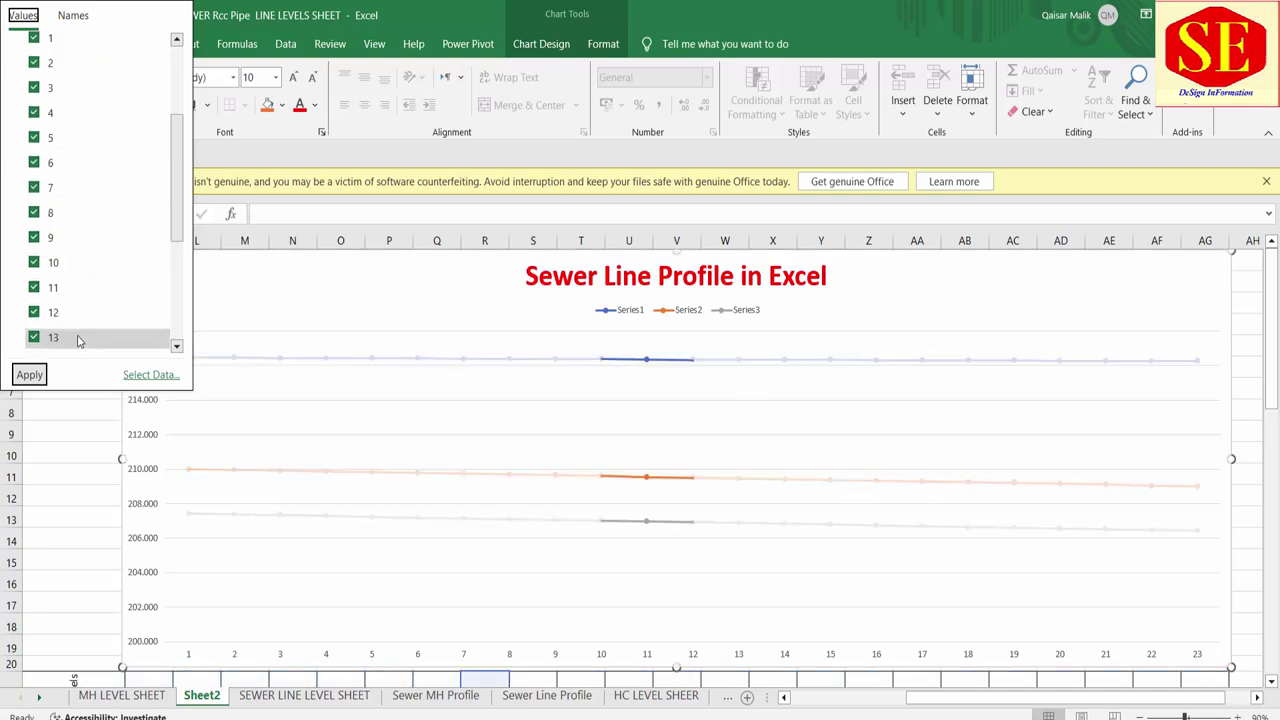
pyautogui.scroll(3, 90, 218)
pyautogui.scroll(2, 100, 108)
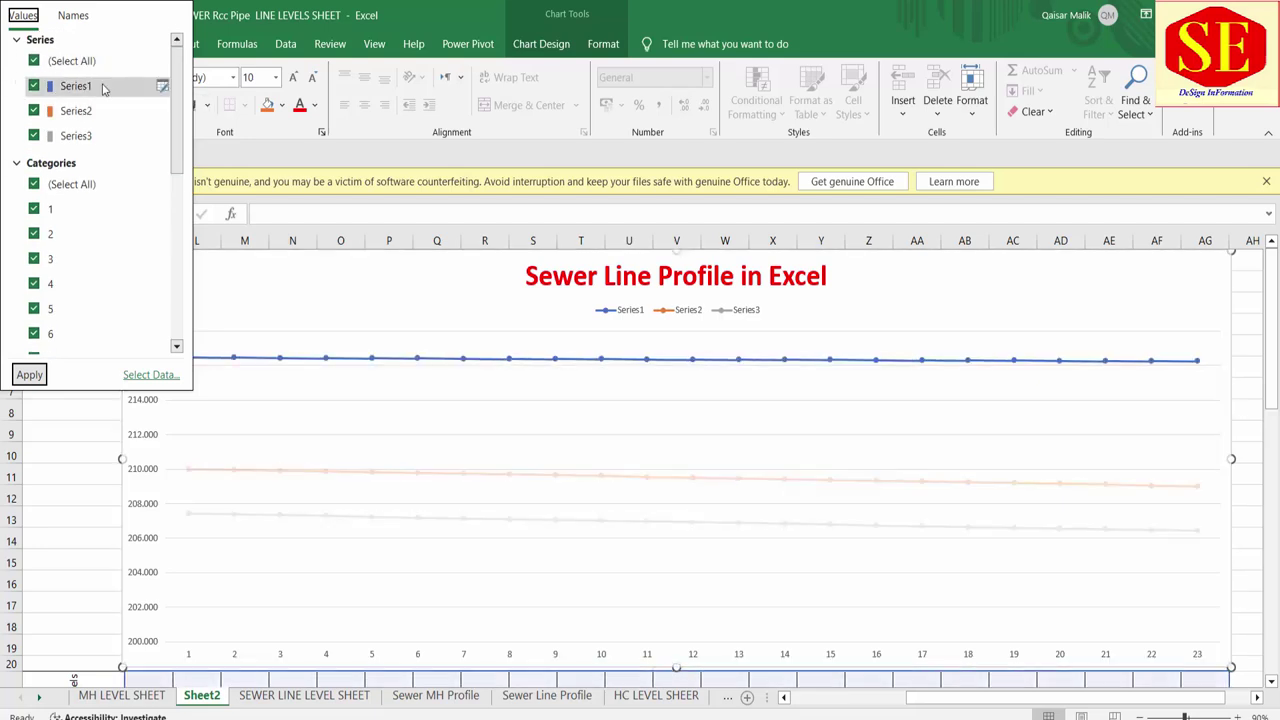
pyautogui.click(163, 87)
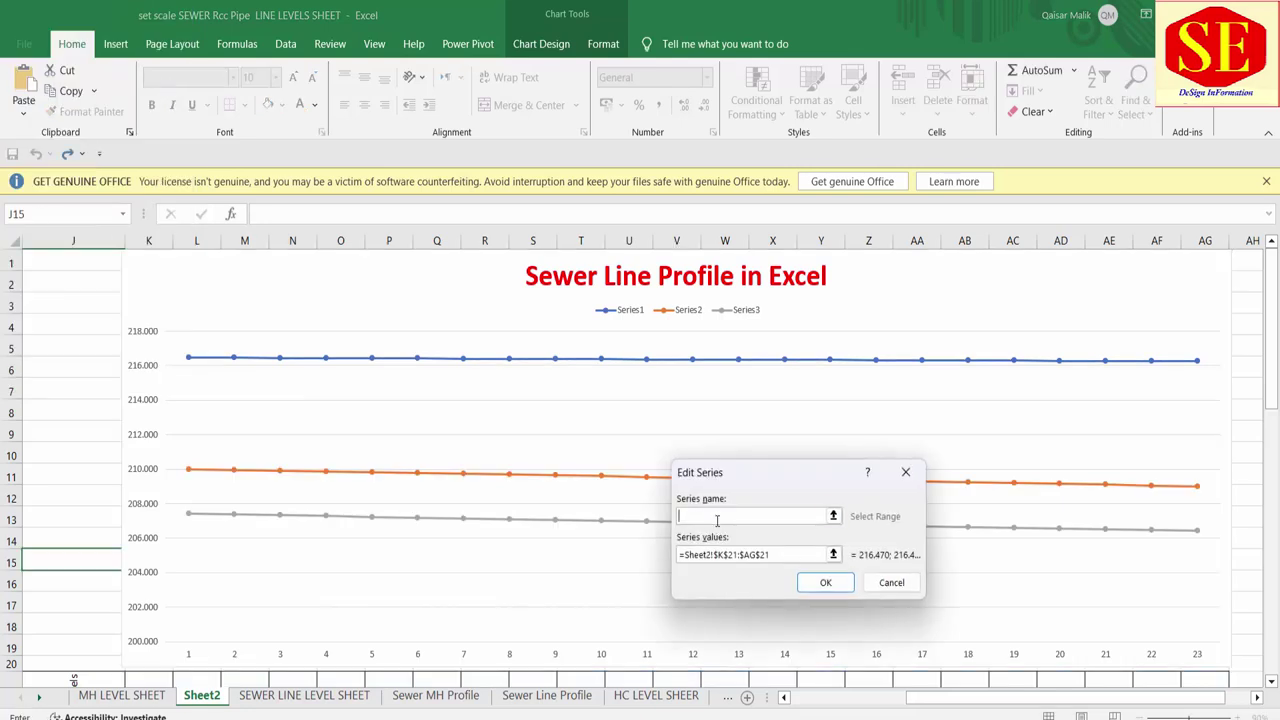
pyautogui.scroll(-2, 286, 477)
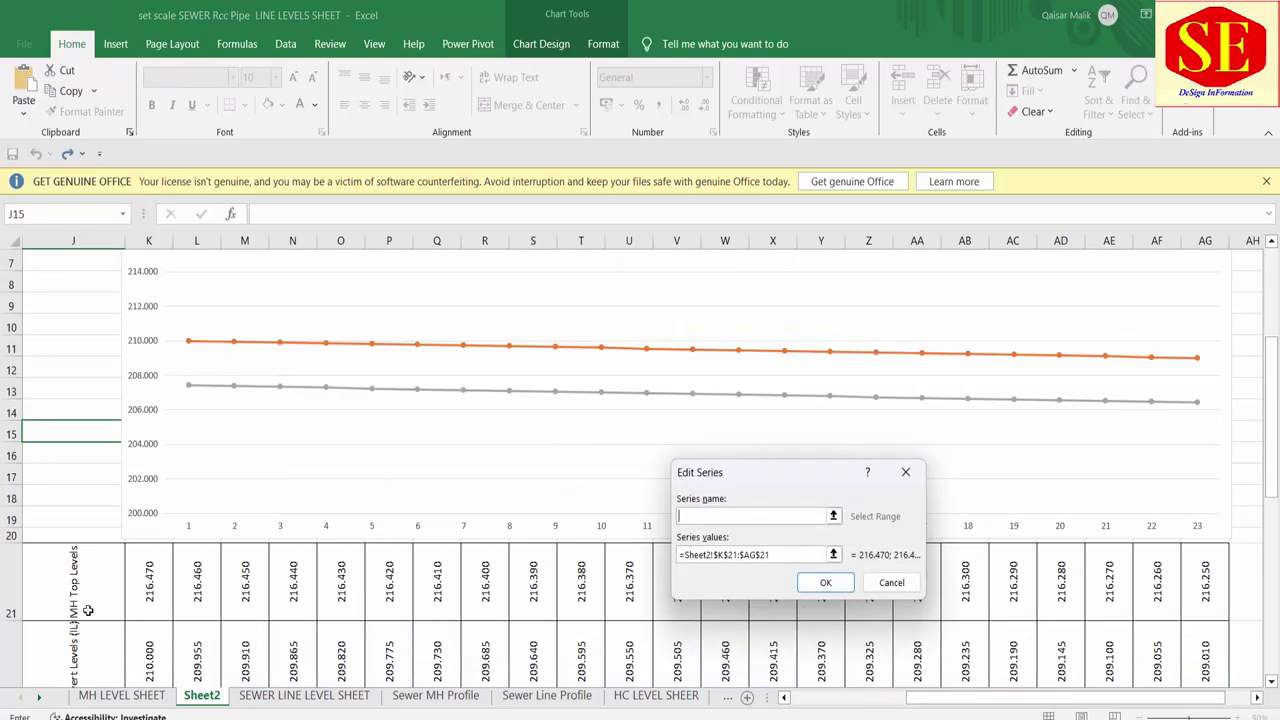
pyautogui.click(754, 519)
pyautogui.write('+Sheet2!$15:$15')
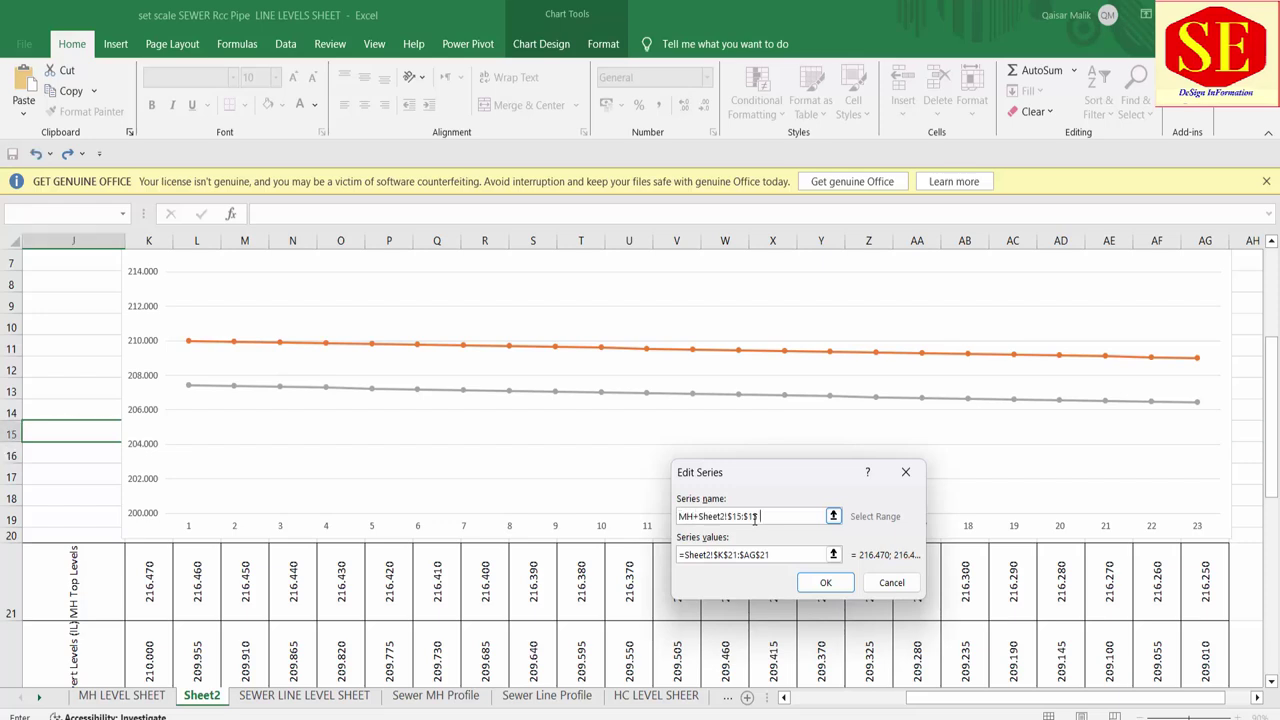
pyautogui.press('BackSpace')
pyautogui.press('BackSpace')
pyautogui.press('BackSpace')
pyautogui.write('Top')
pyautogui.write(' Ele')
pyautogui.click(825, 582)
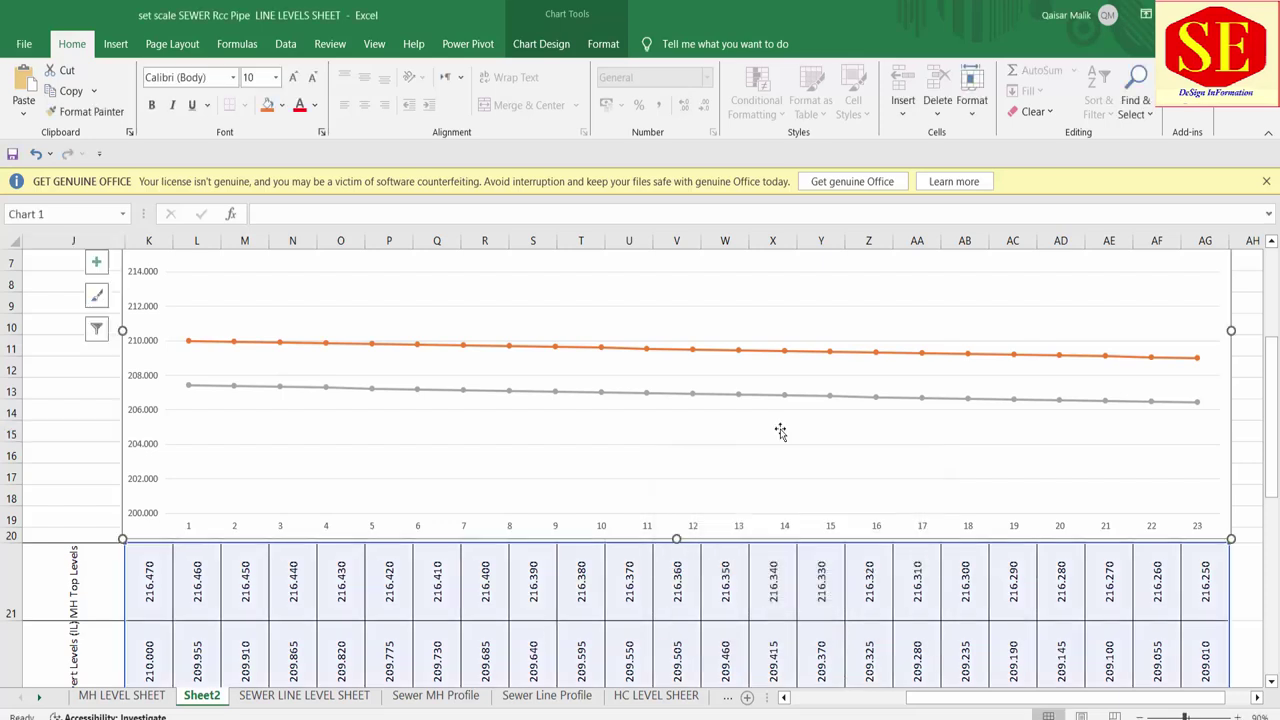
pyautogui.scroll(2, 777, 428)
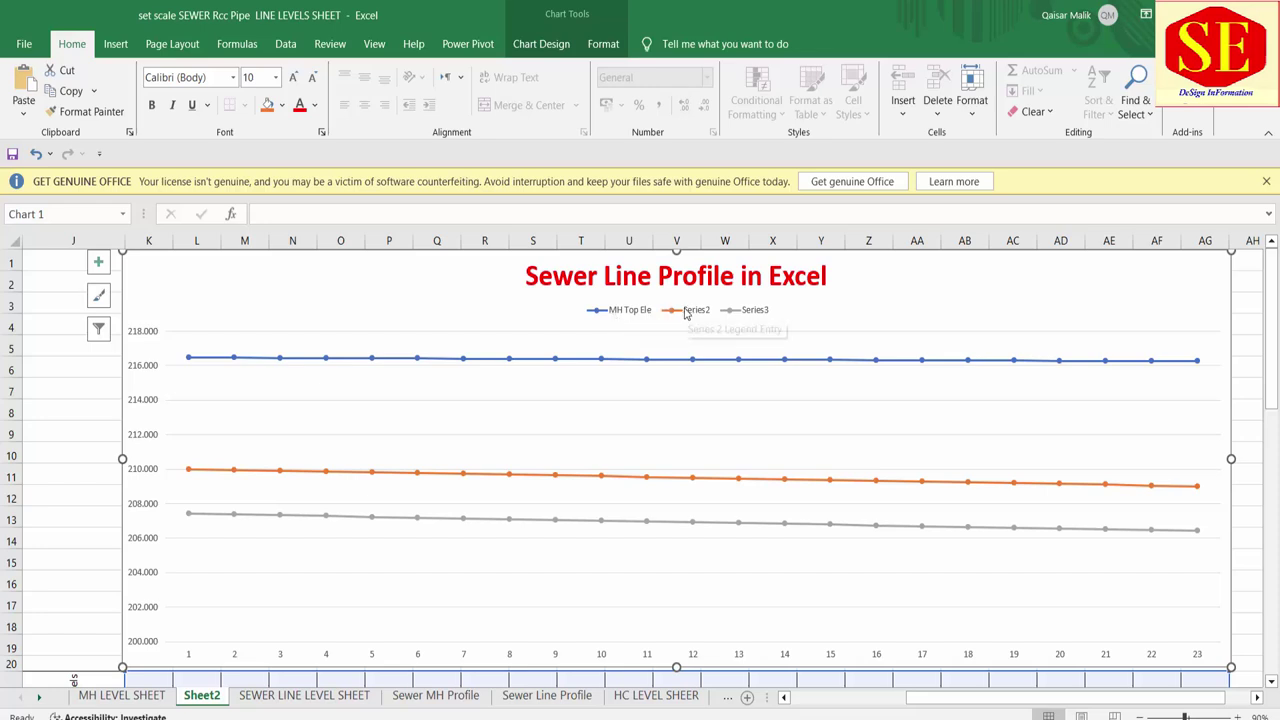
# Step: Rename Series2 to 'Invert Level'
pyautogui.click(104, 330)
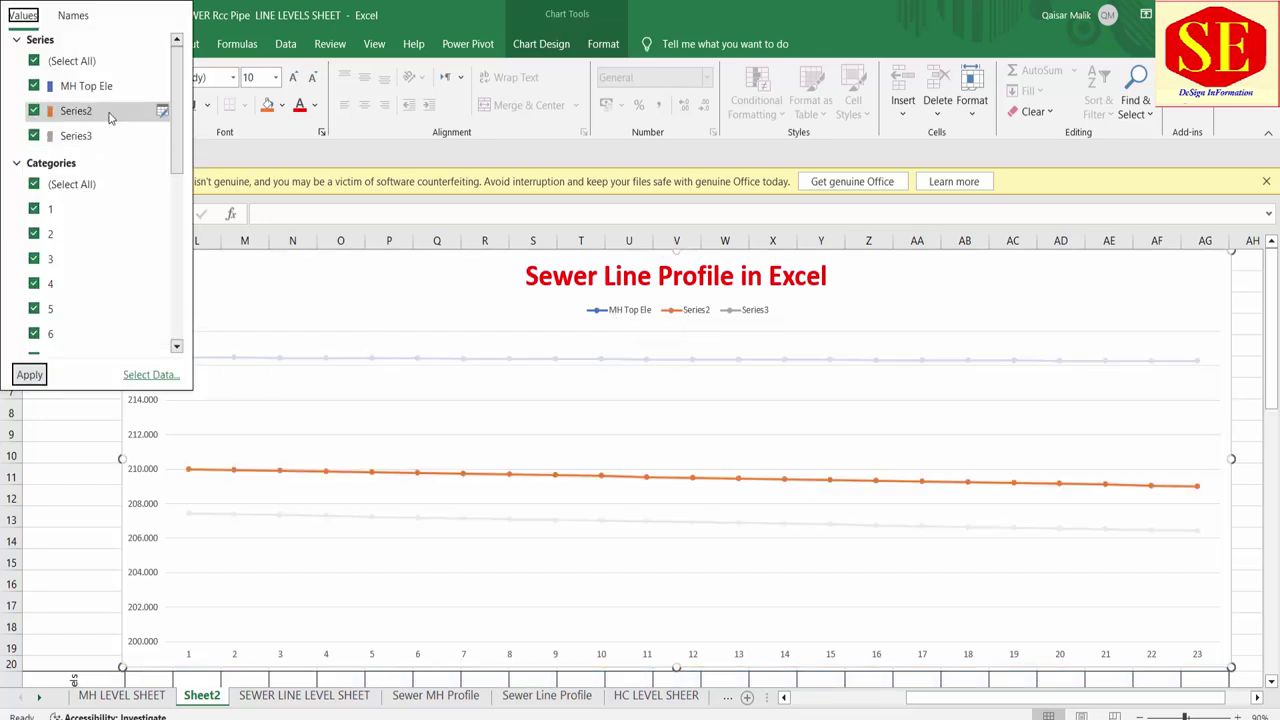
pyautogui.click(162, 110)
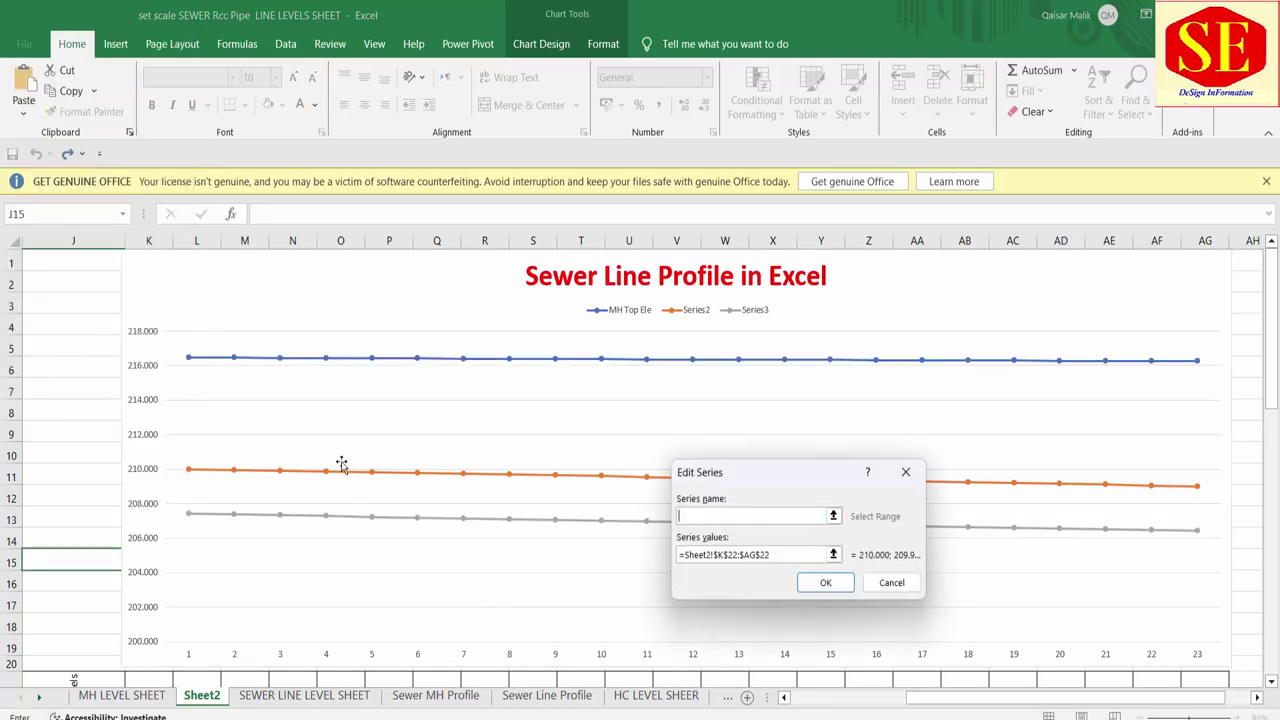
pyautogui.scroll(-3, 330, 470)
pyautogui.write('Invert Level')
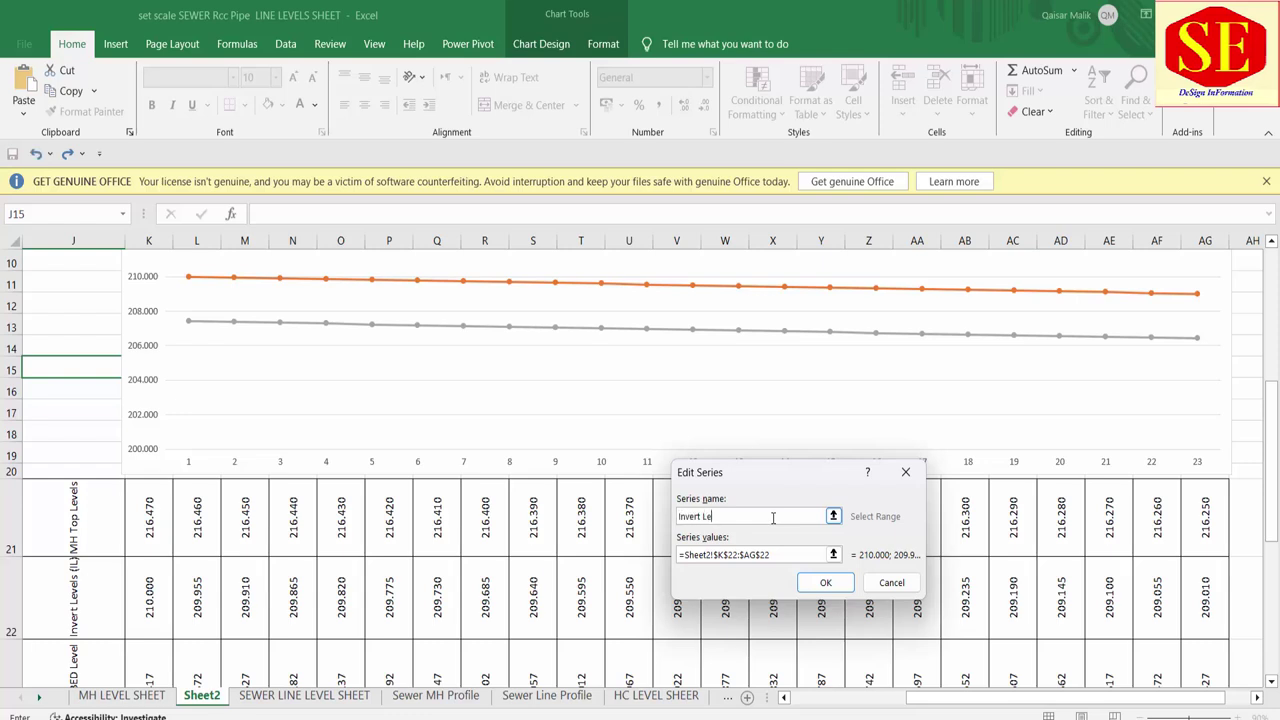
pyautogui.click(826, 582)
pyautogui.scroll(3, 760, 350)
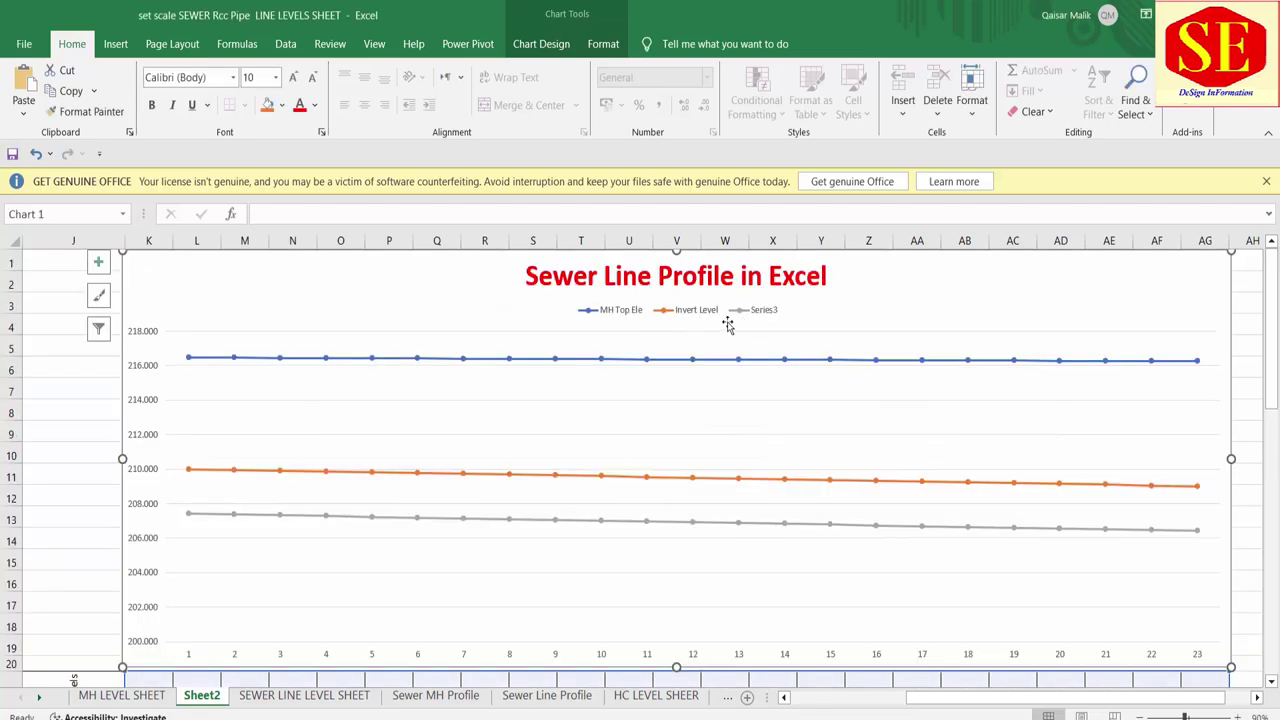
# Step: Rename Series3 to 'Excavation Levels'
pyautogui.click(98, 330)
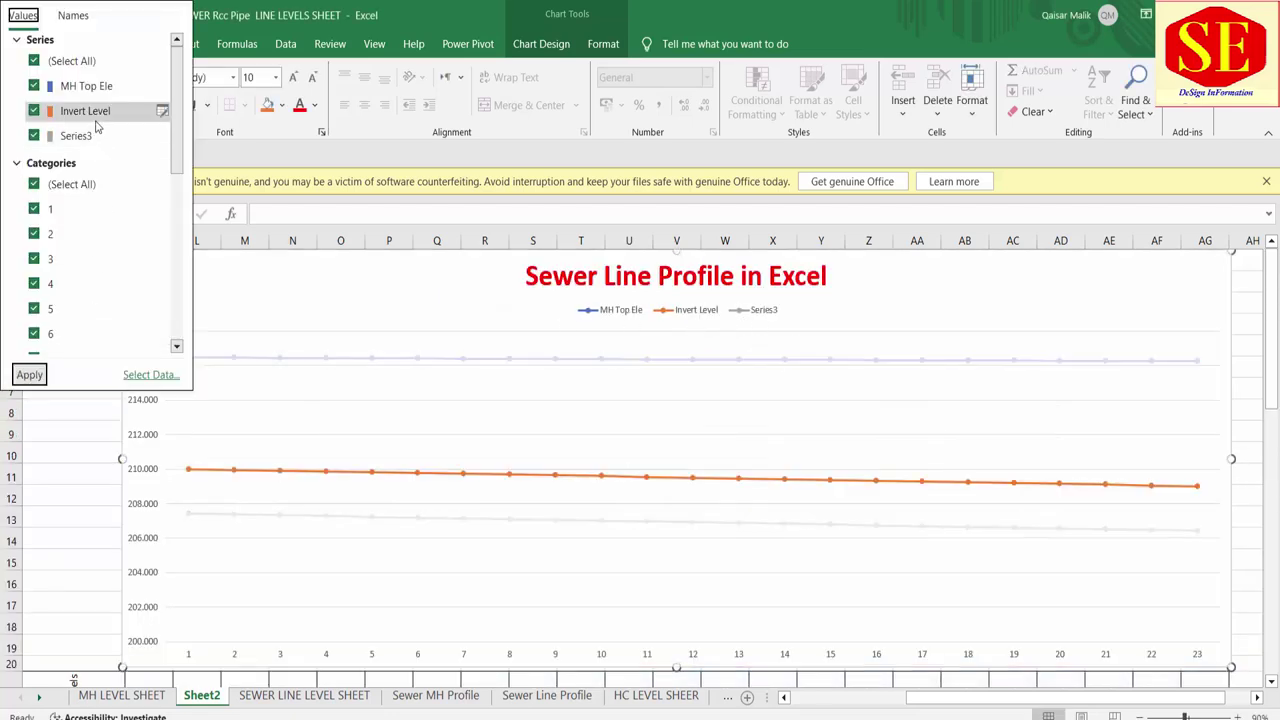
pyautogui.click(163, 136)
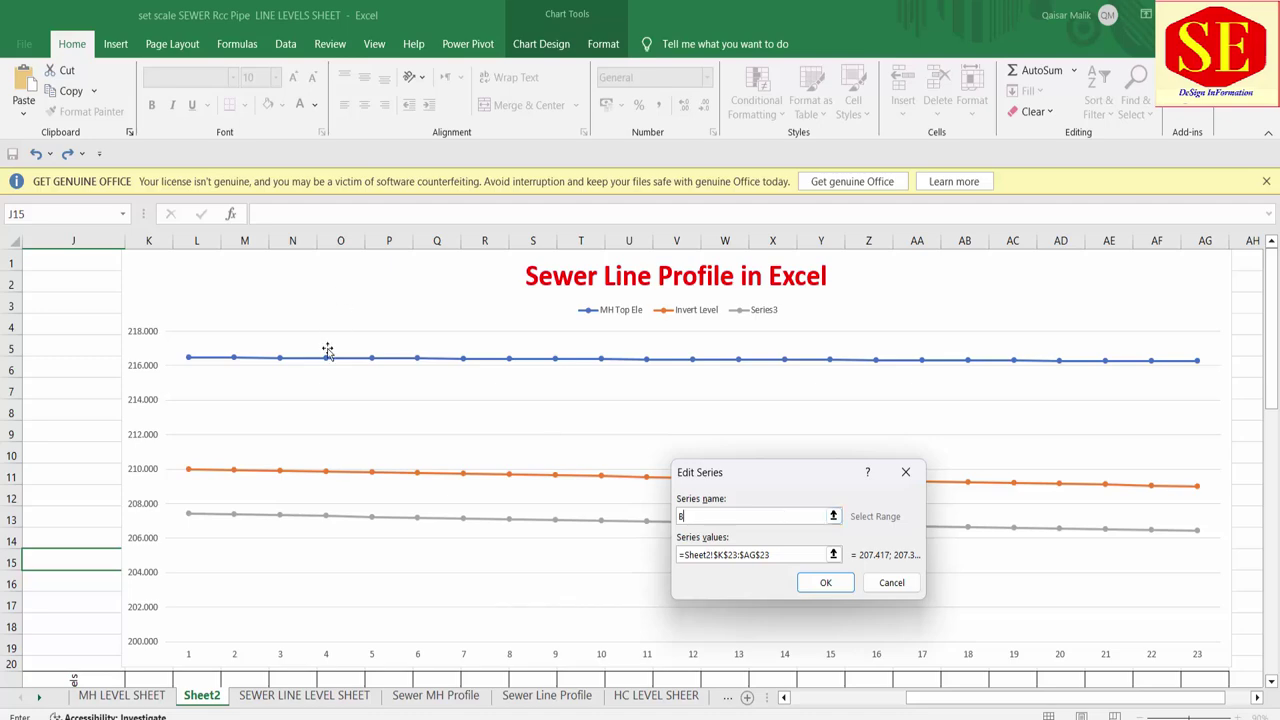
pyautogui.scroll(-4, 236, 573)
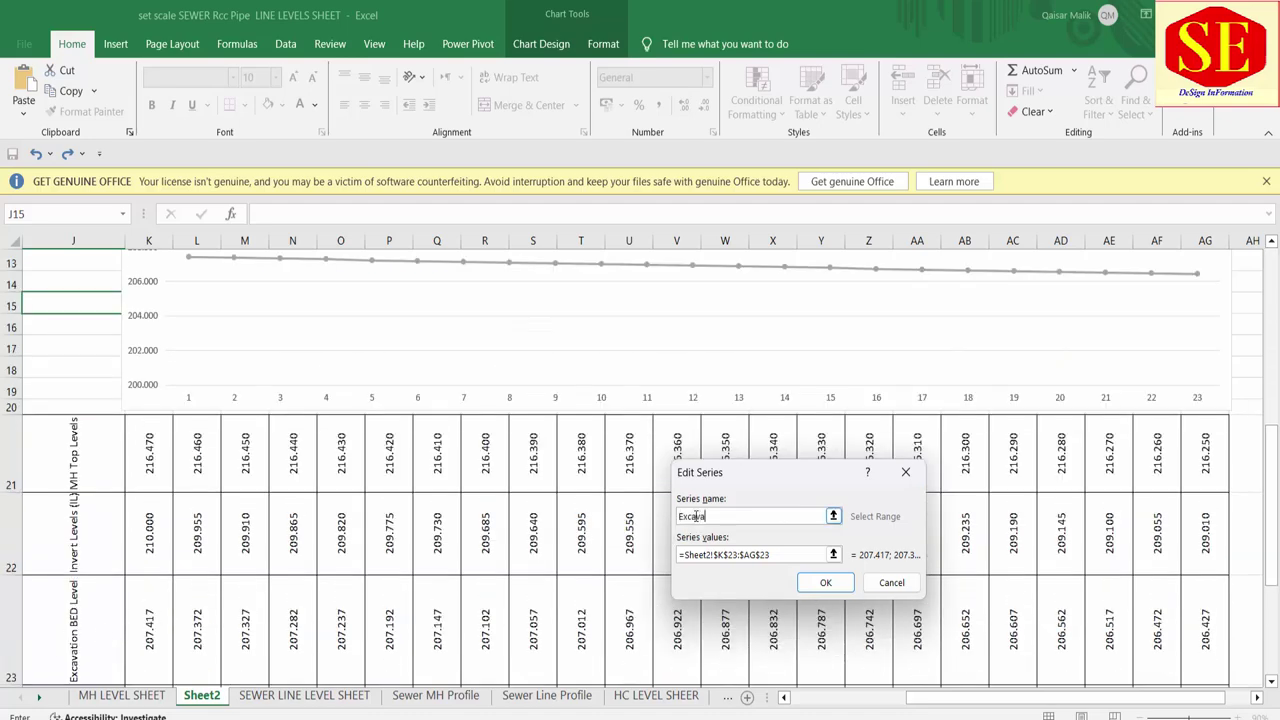
pyautogui.write('tion Levels')
pyautogui.click(825, 582)
pyautogui.scroll(4, 760, 420)
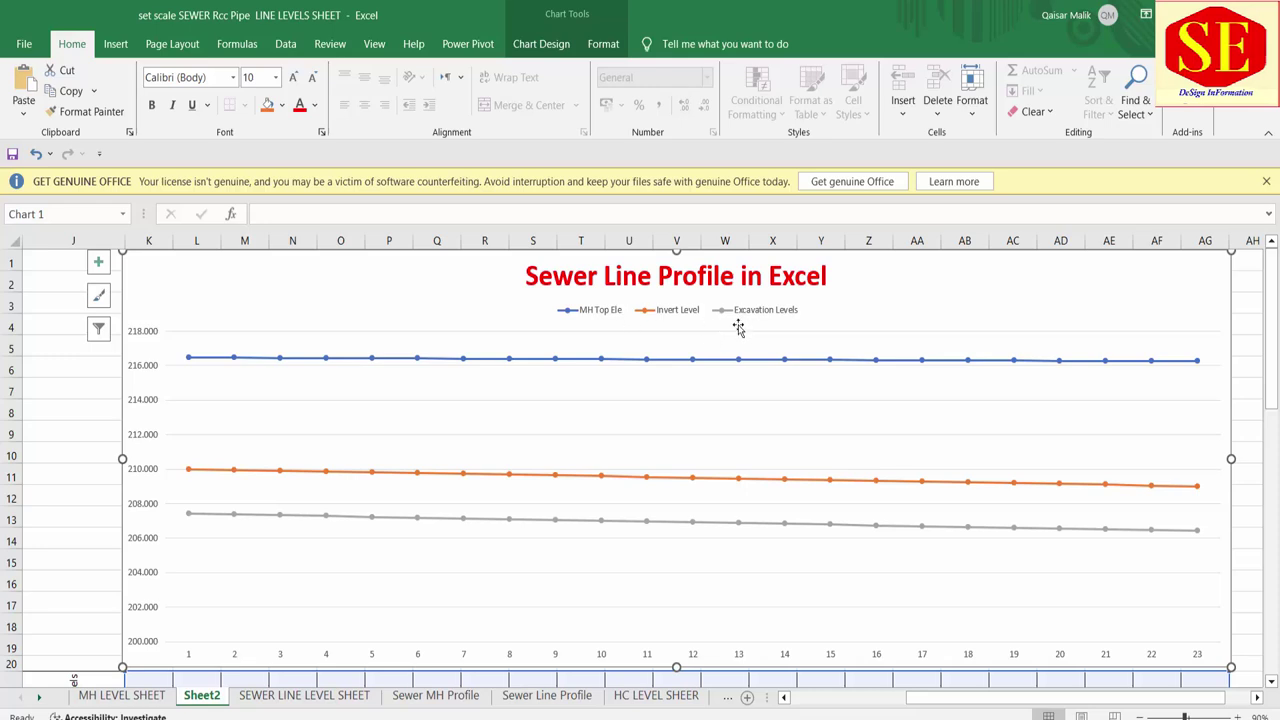
# Step: Colour the whole MH Top Ele line black
pyautogui.click(725, 362)
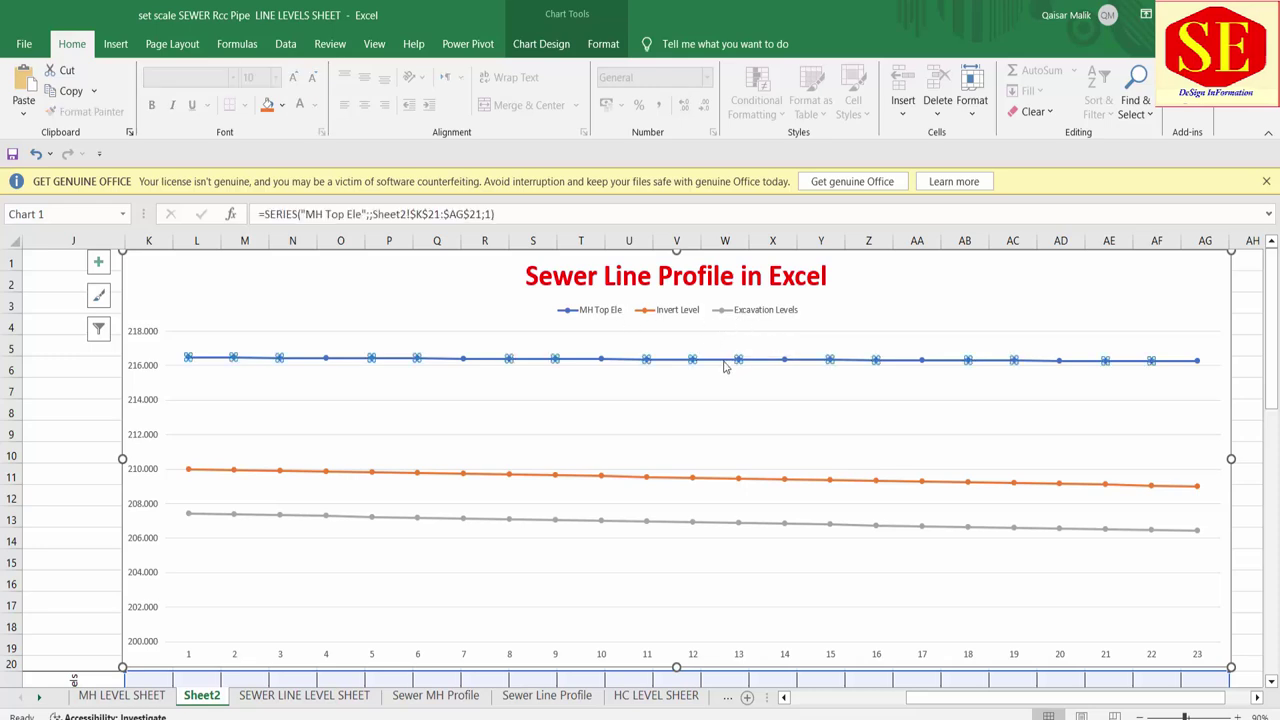
pyautogui.doubleClick(736, 360)
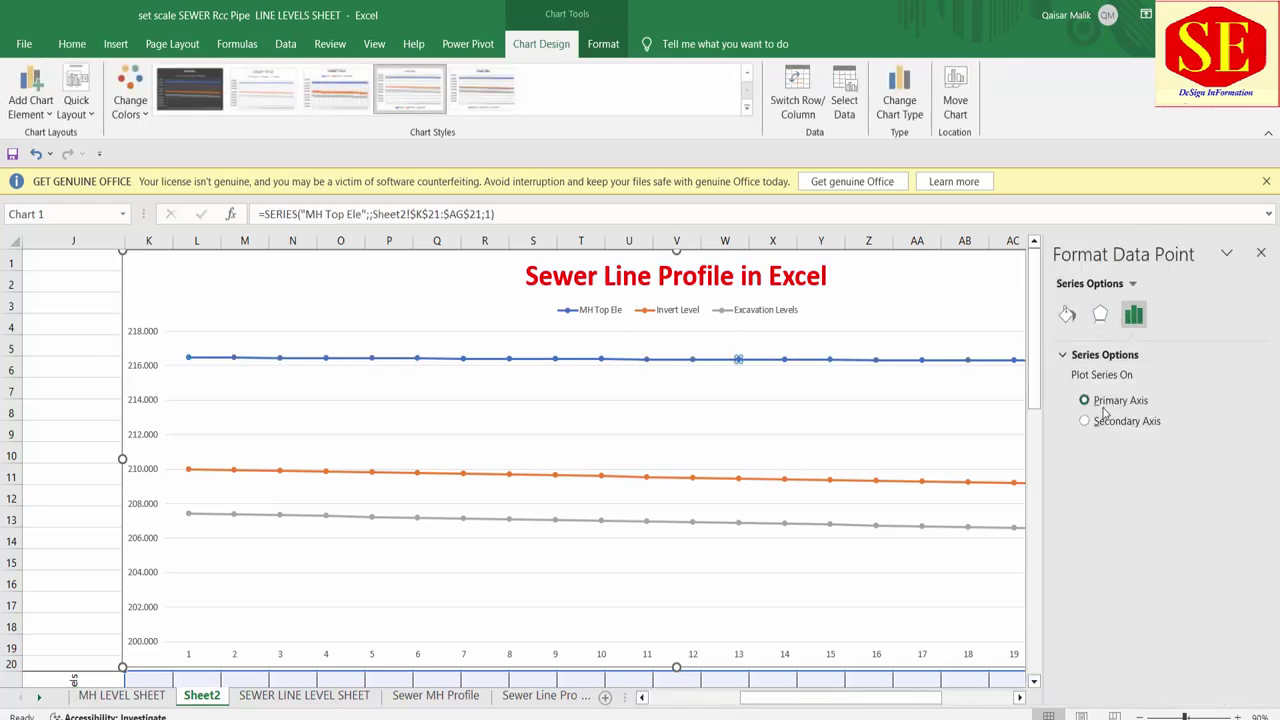
pyautogui.click(1067, 314)
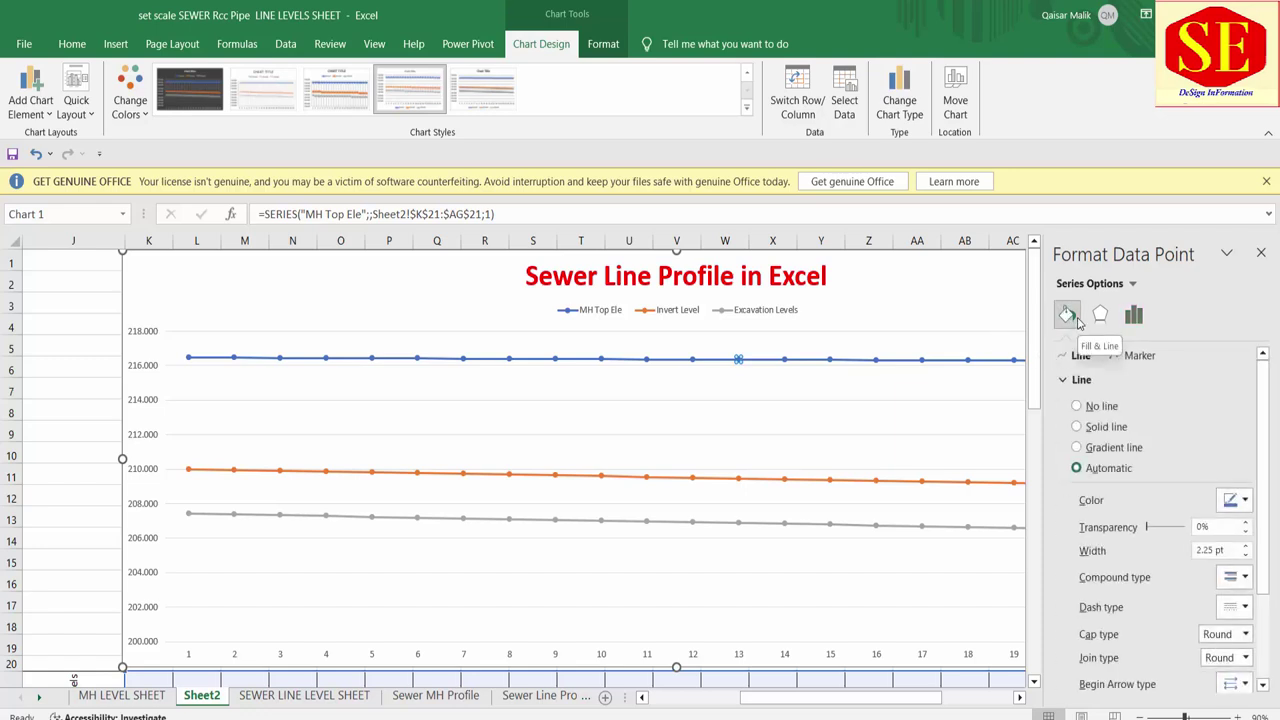
pyautogui.click(1233, 503)
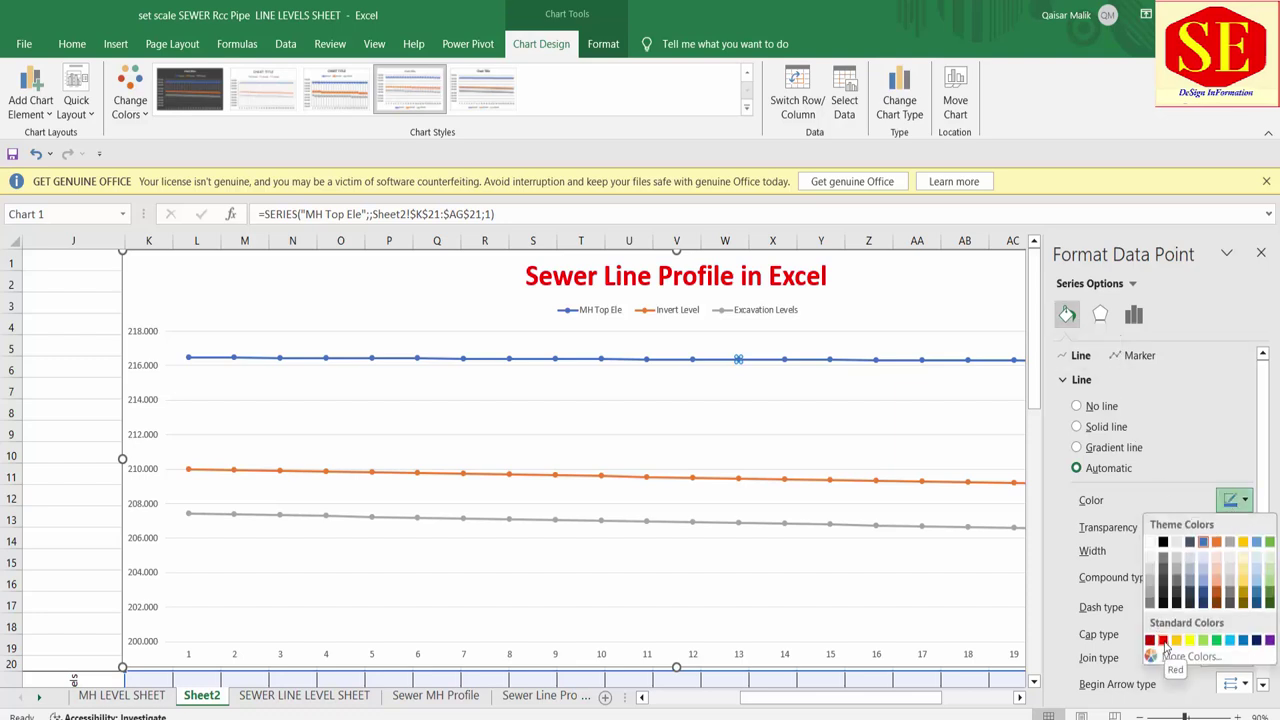
pyautogui.click(1163, 541)
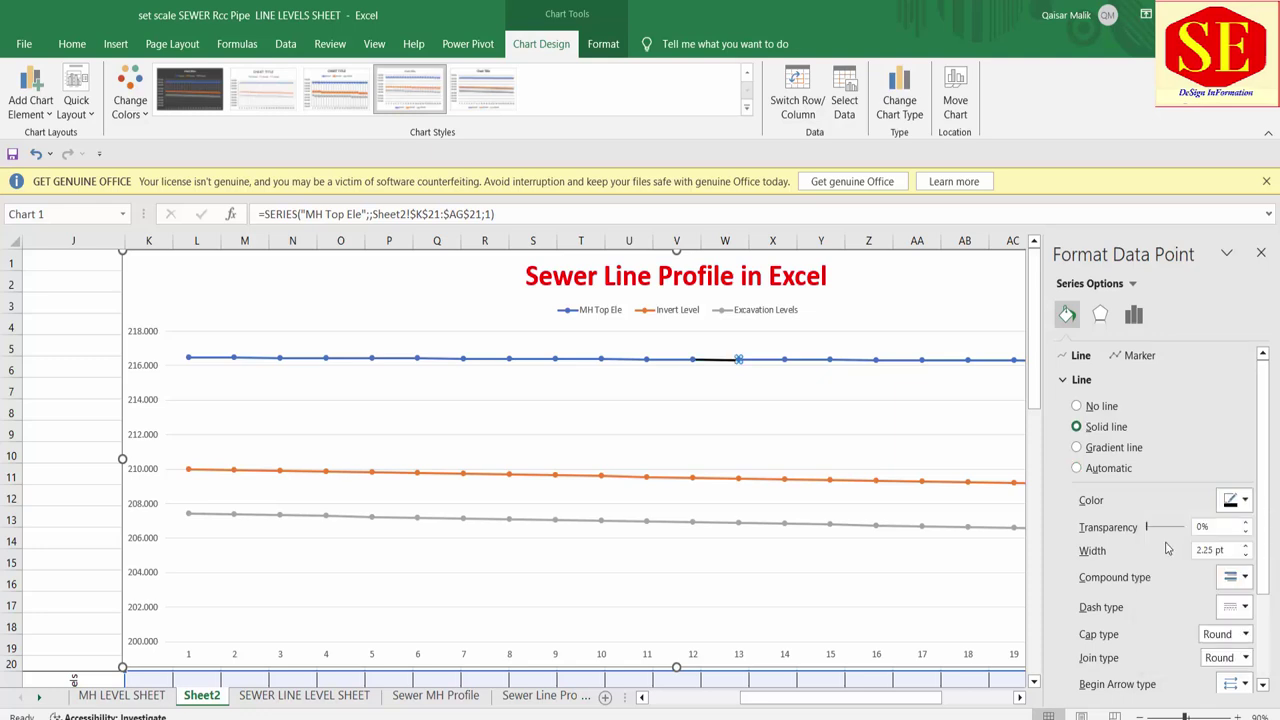
pyautogui.click(772, 400)
pyautogui.click(578, 360)
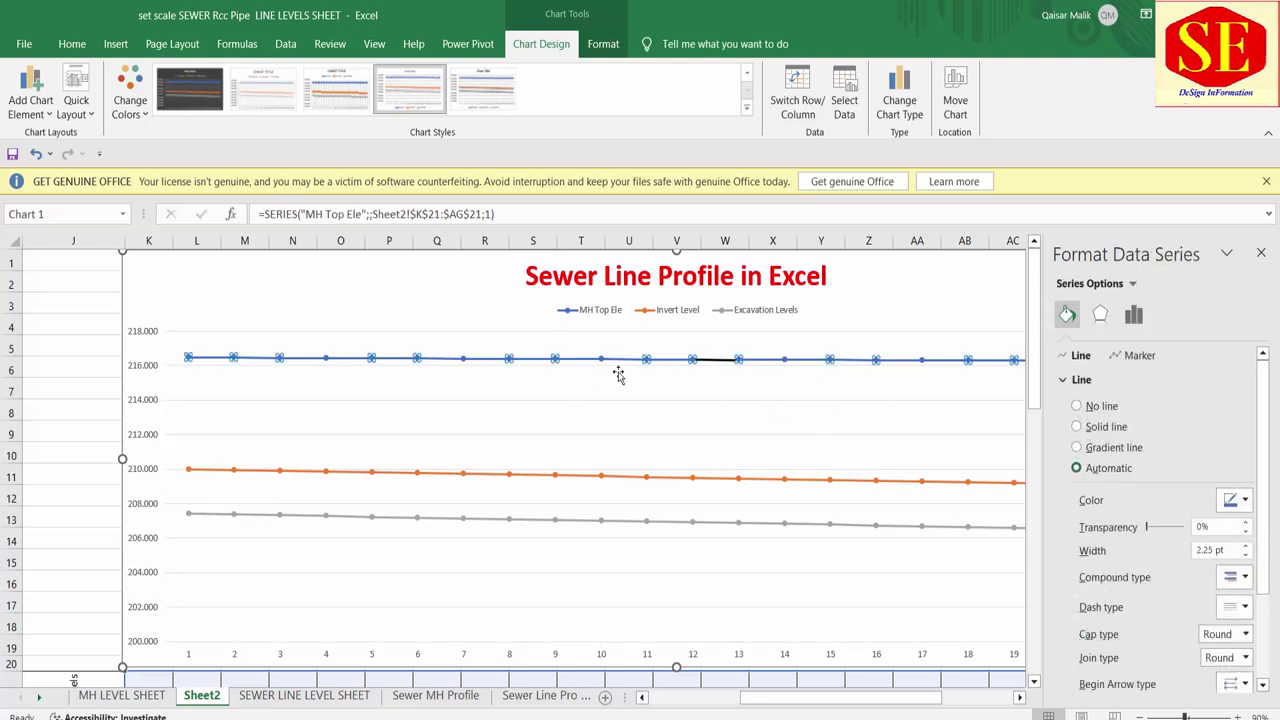
pyautogui.click(1232, 504)
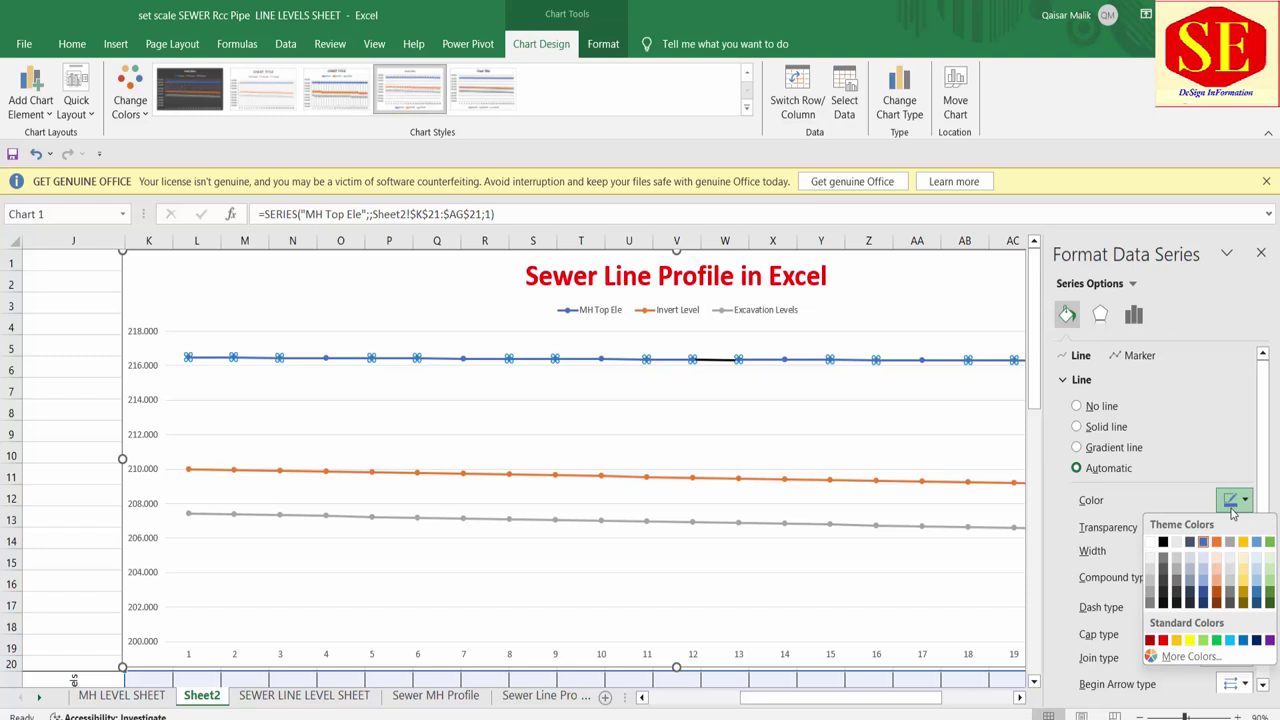
pyautogui.click(1162, 542)
pyautogui.click(795, 427)
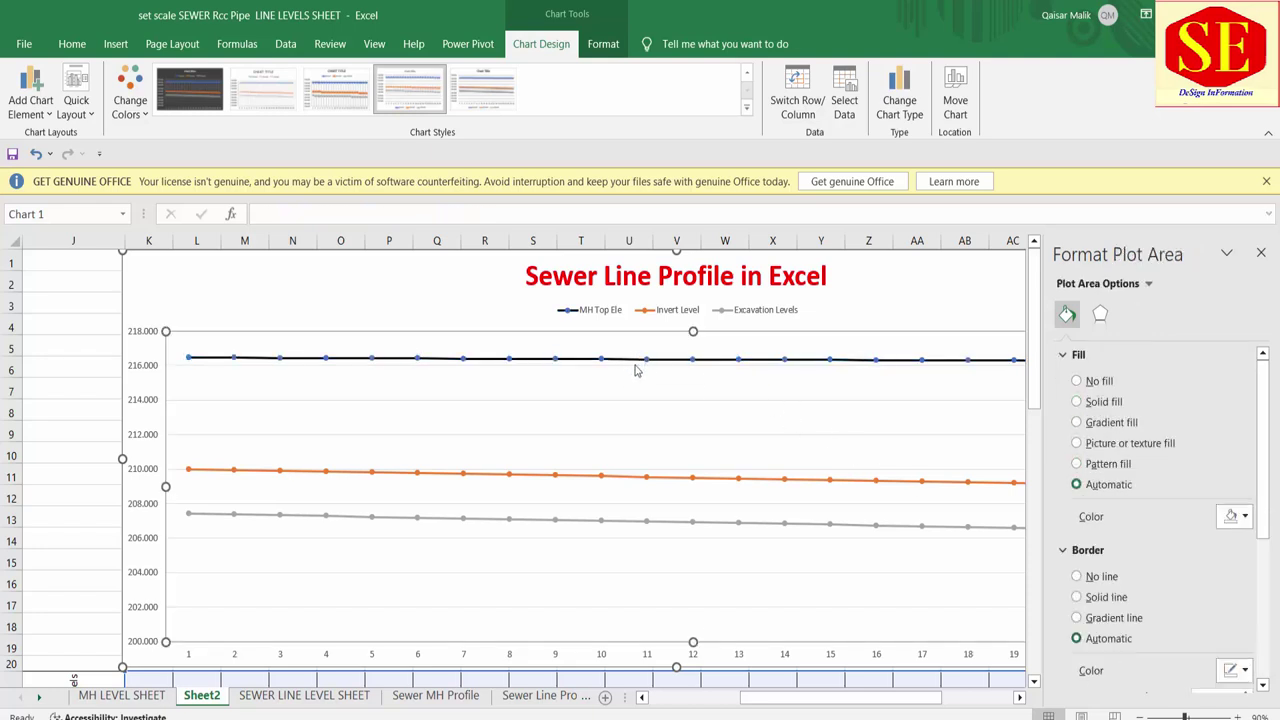
# Step: Colour the Invert Level line red
pyautogui.click(626, 477)
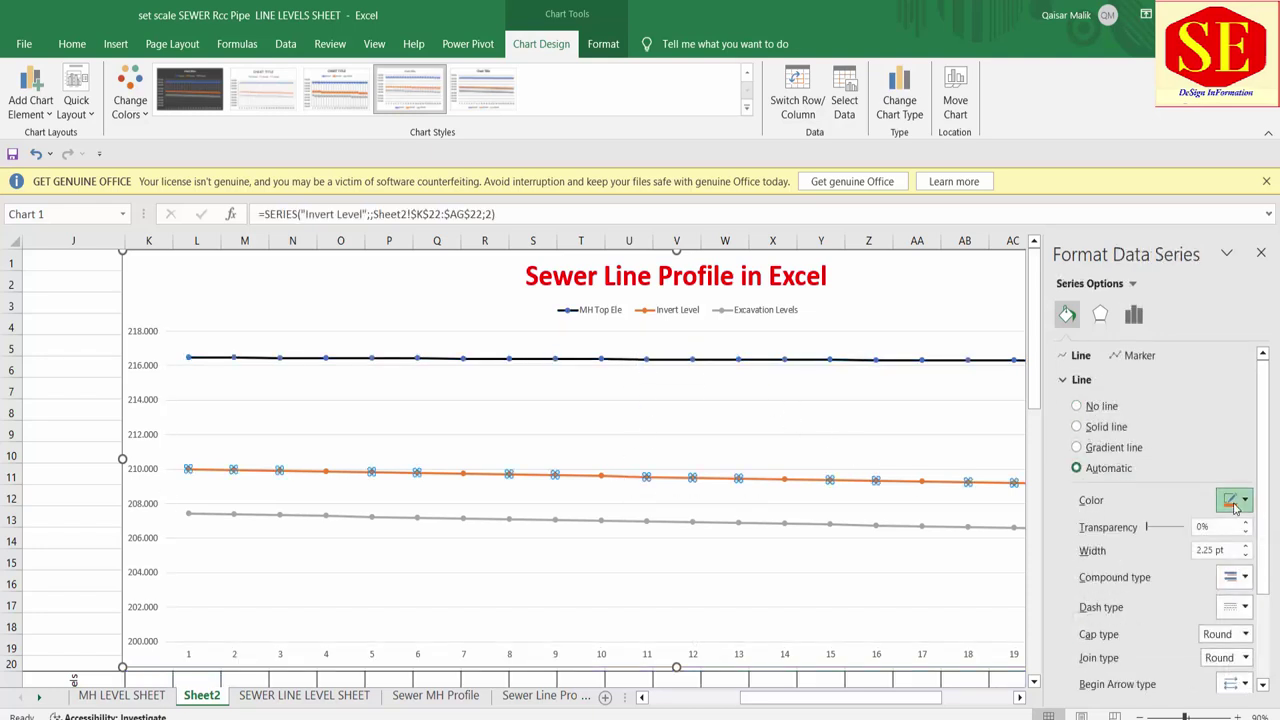
pyautogui.click(1232, 503)
pyautogui.click(1163, 641)
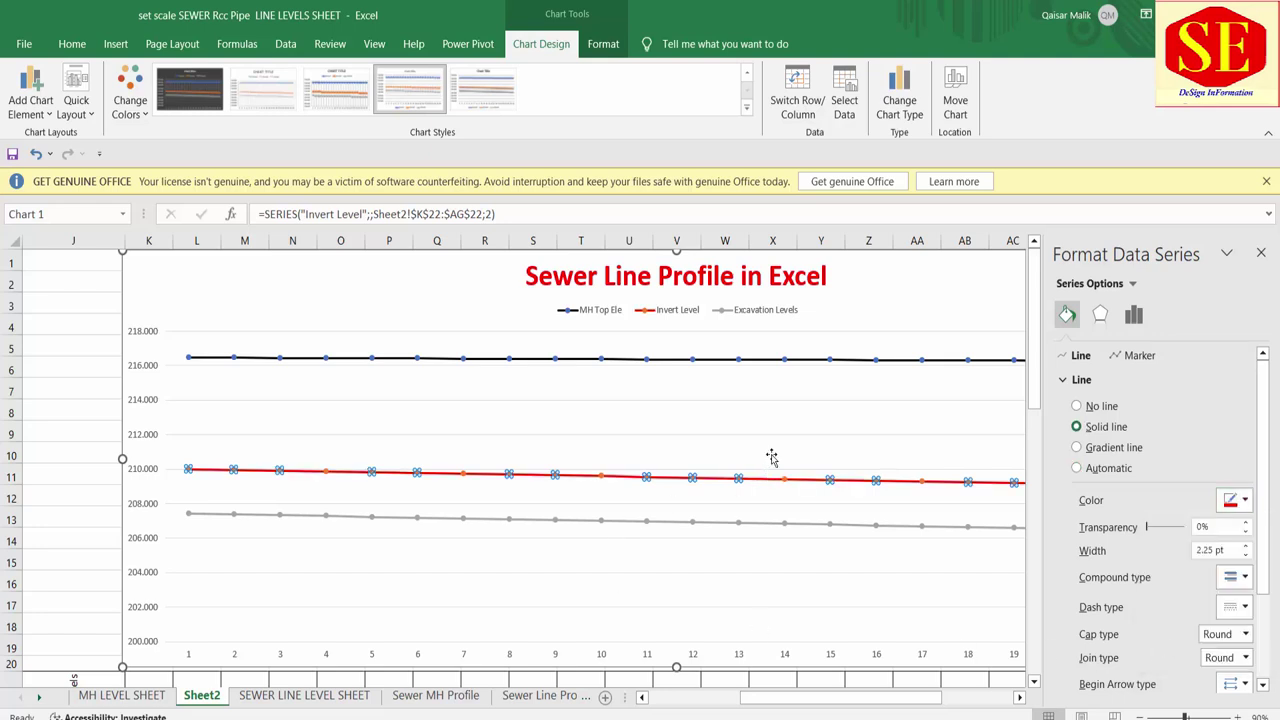
pyautogui.click(785, 427)
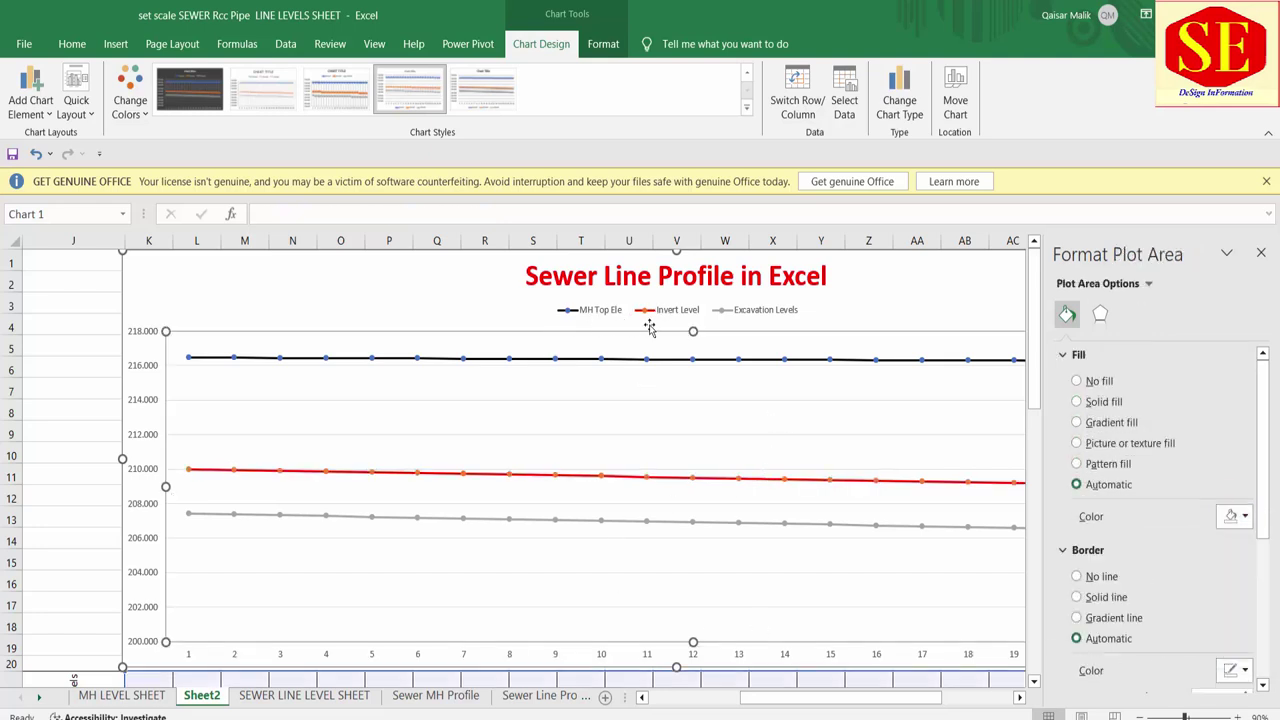
# Step: Colour the Excavation Levels line green
pyautogui.click(714, 524)
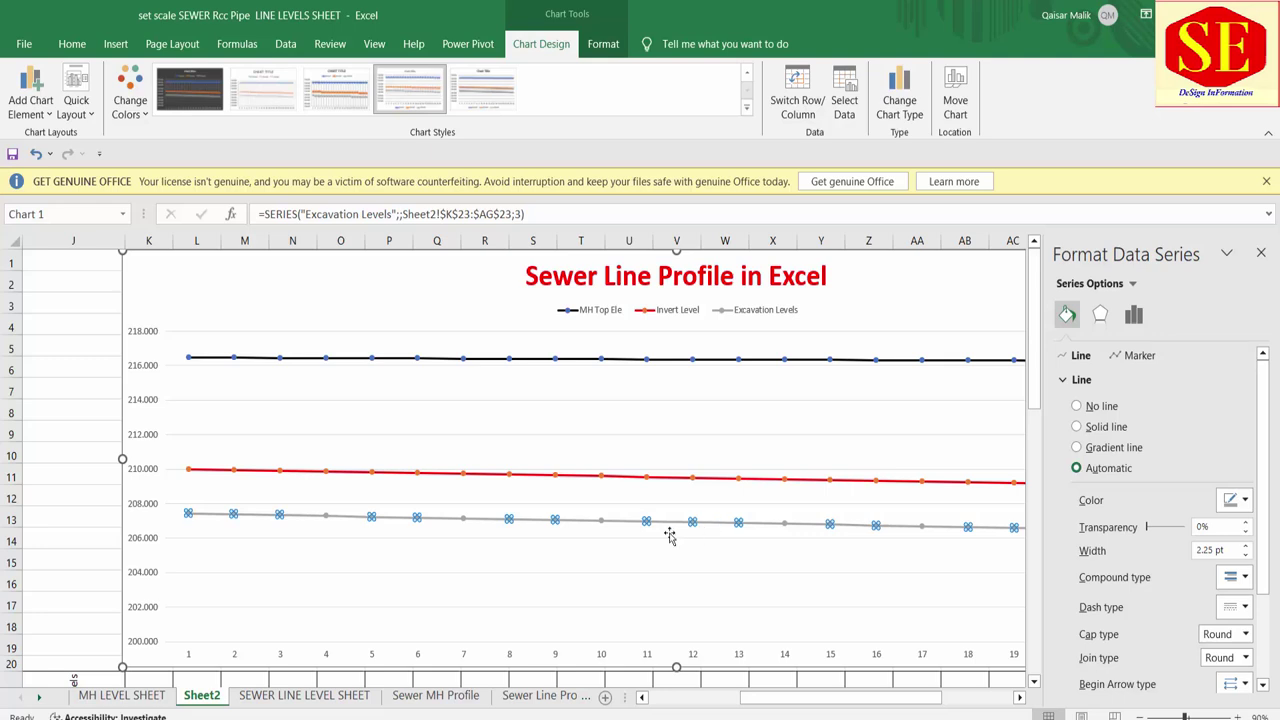
pyautogui.click(1236, 500)
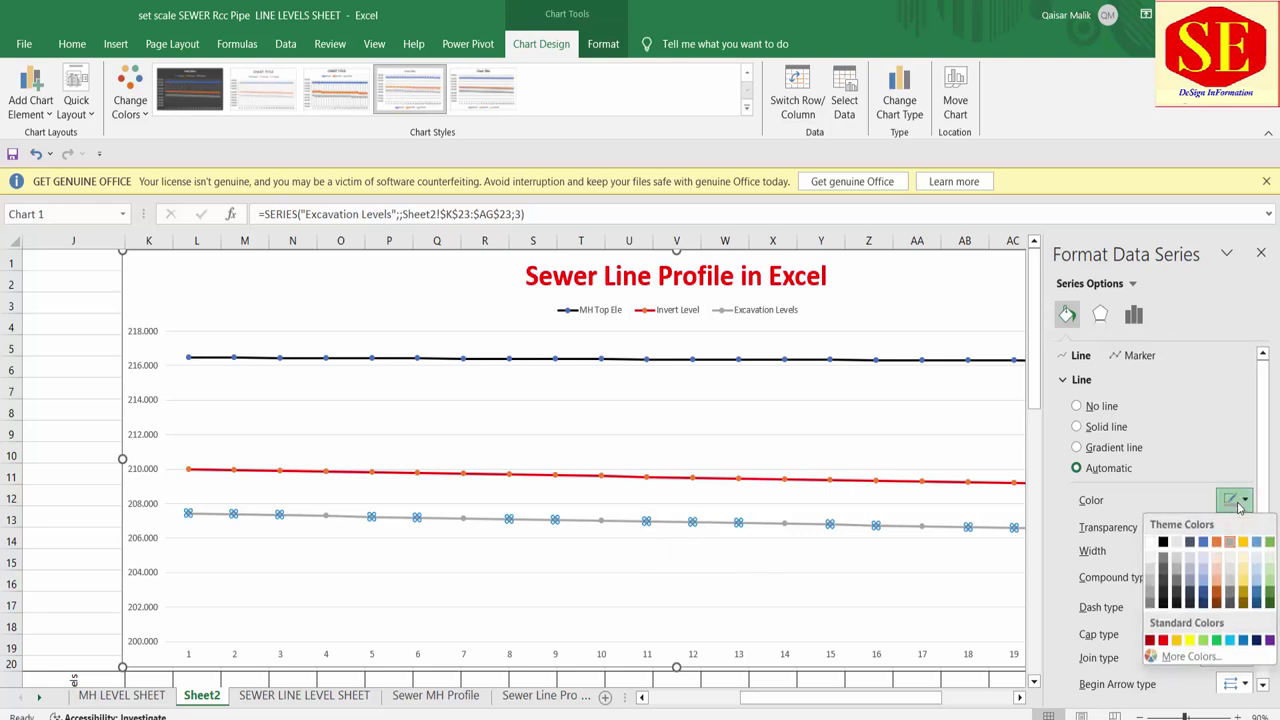
pyautogui.click(1218, 641)
pyautogui.click(748, 606)
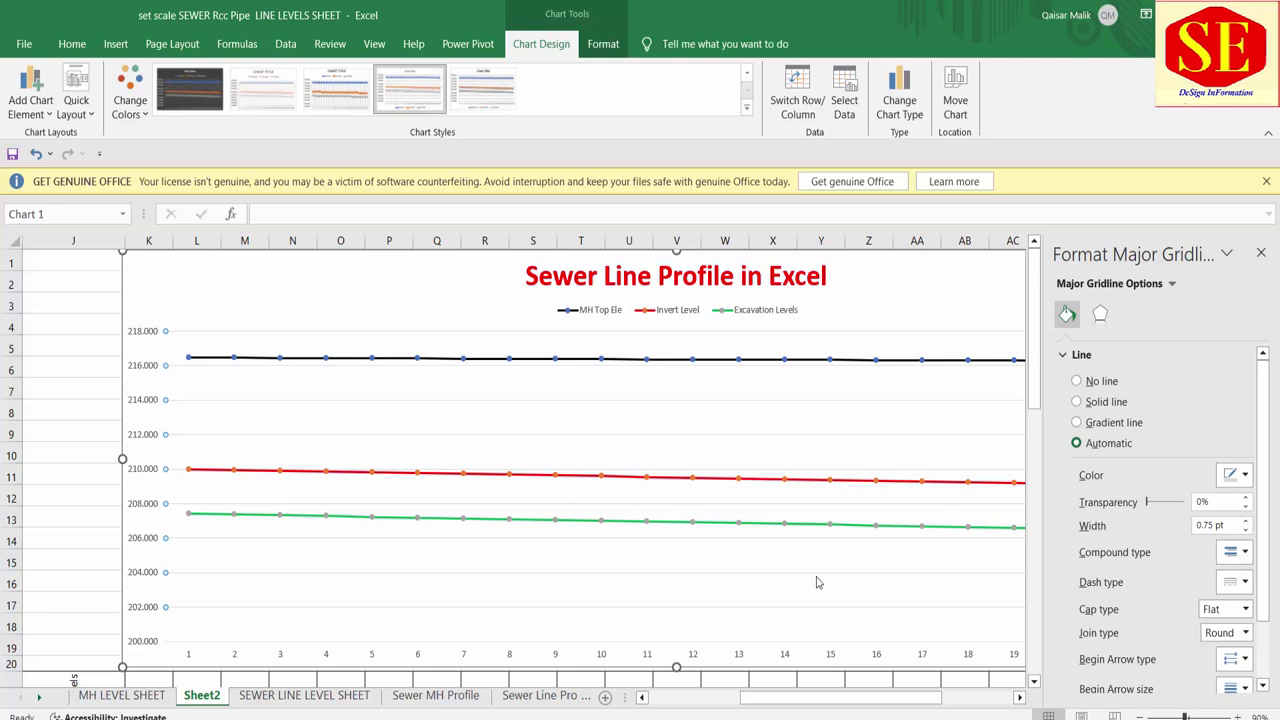
# Step: Restyle the red Invert Level line as a solid double line about 3 pt wide
pyautogui.click(755, 484)
pyautogui.click(1238, 606)
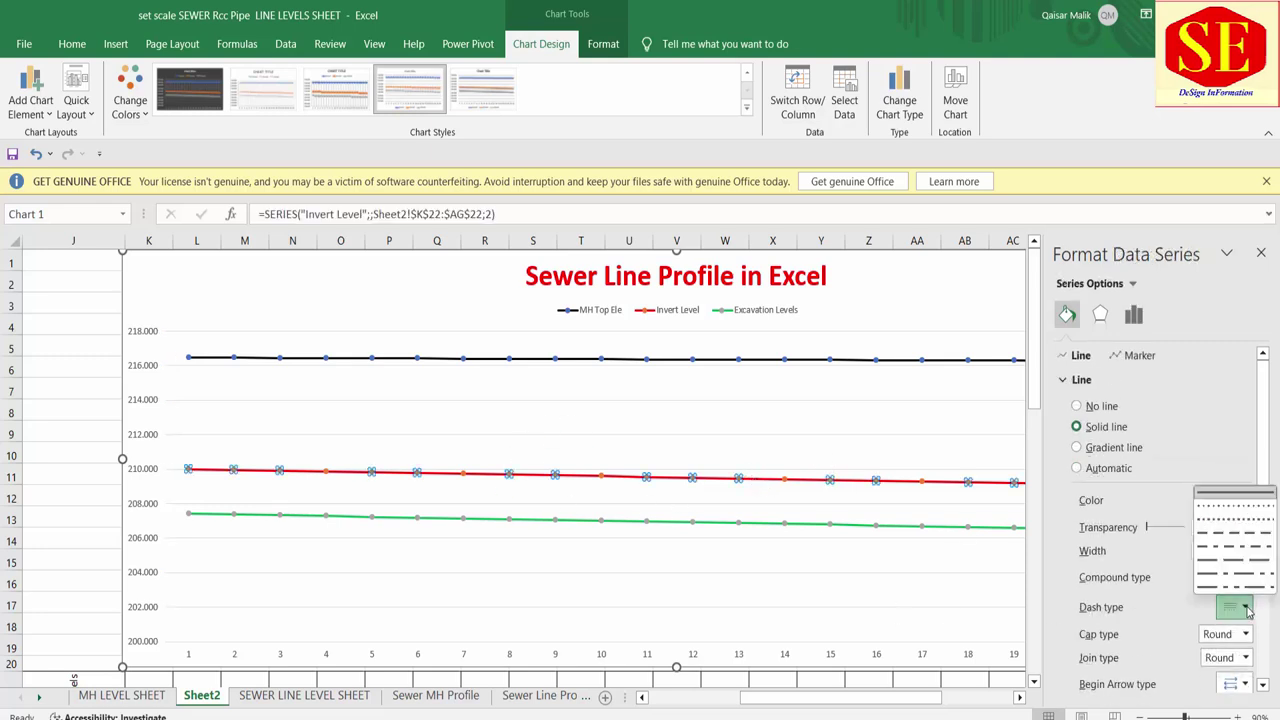
pyautogui.click(1236, 533)
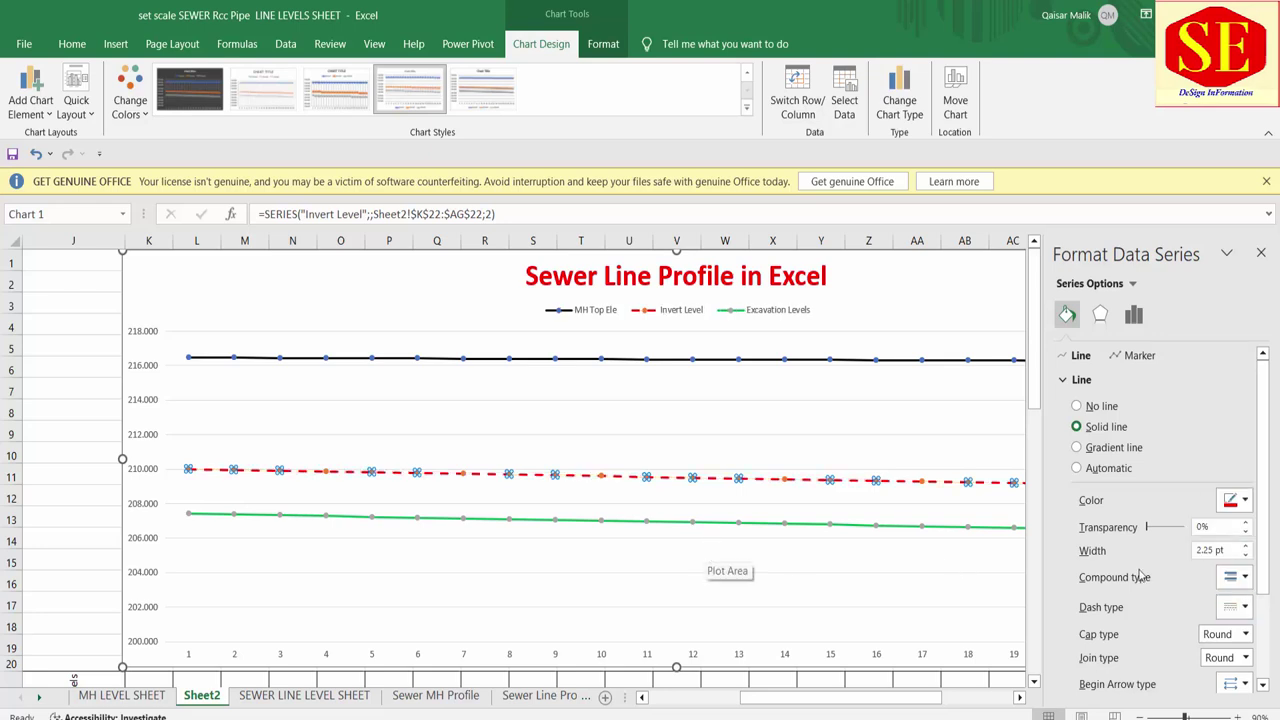
pyautogui.click(1233, 577)
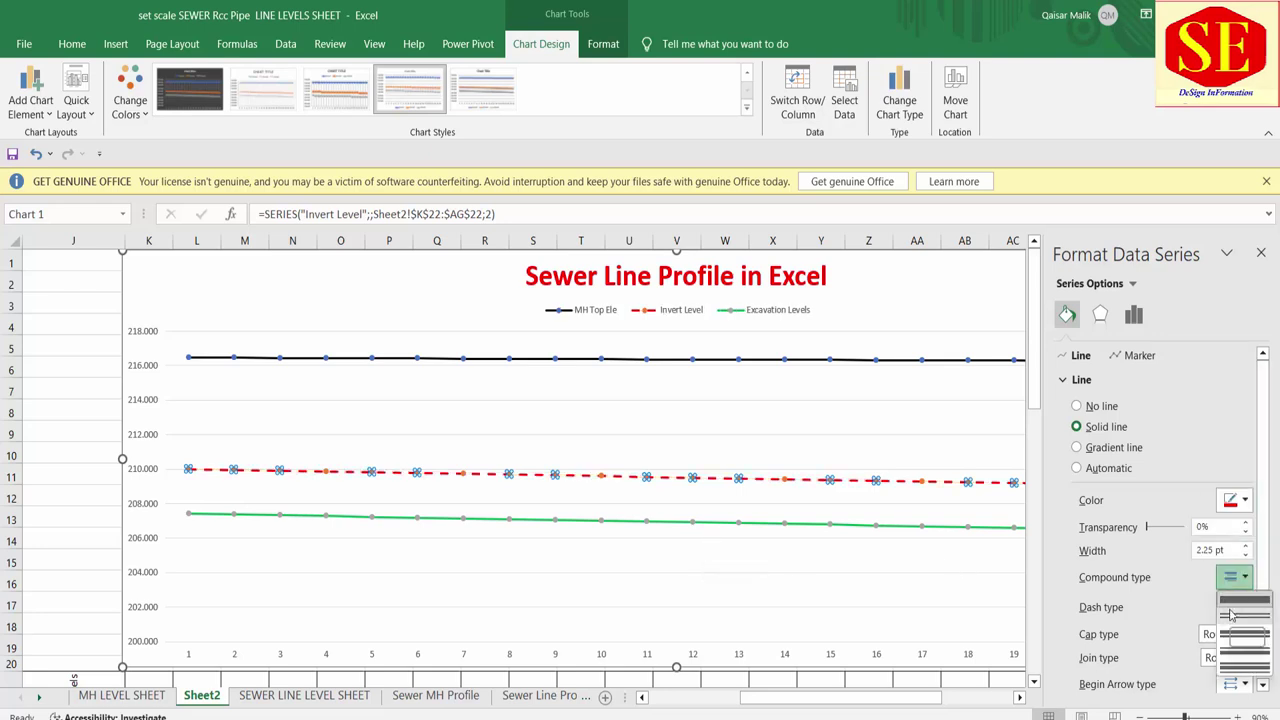
pyautogui.click(1230, 615)
pyautogui.click(1231, 578)
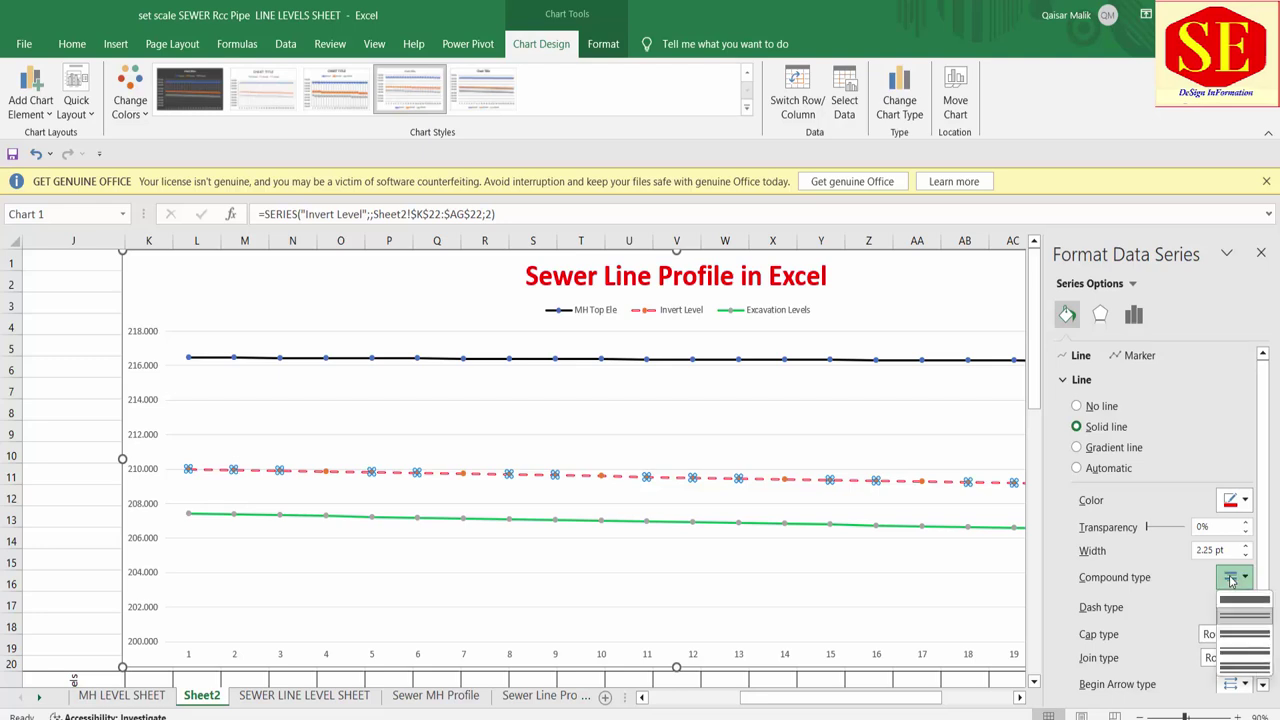
pyautogui.click(1231, 580)
pyautogui.click(1246, 548)
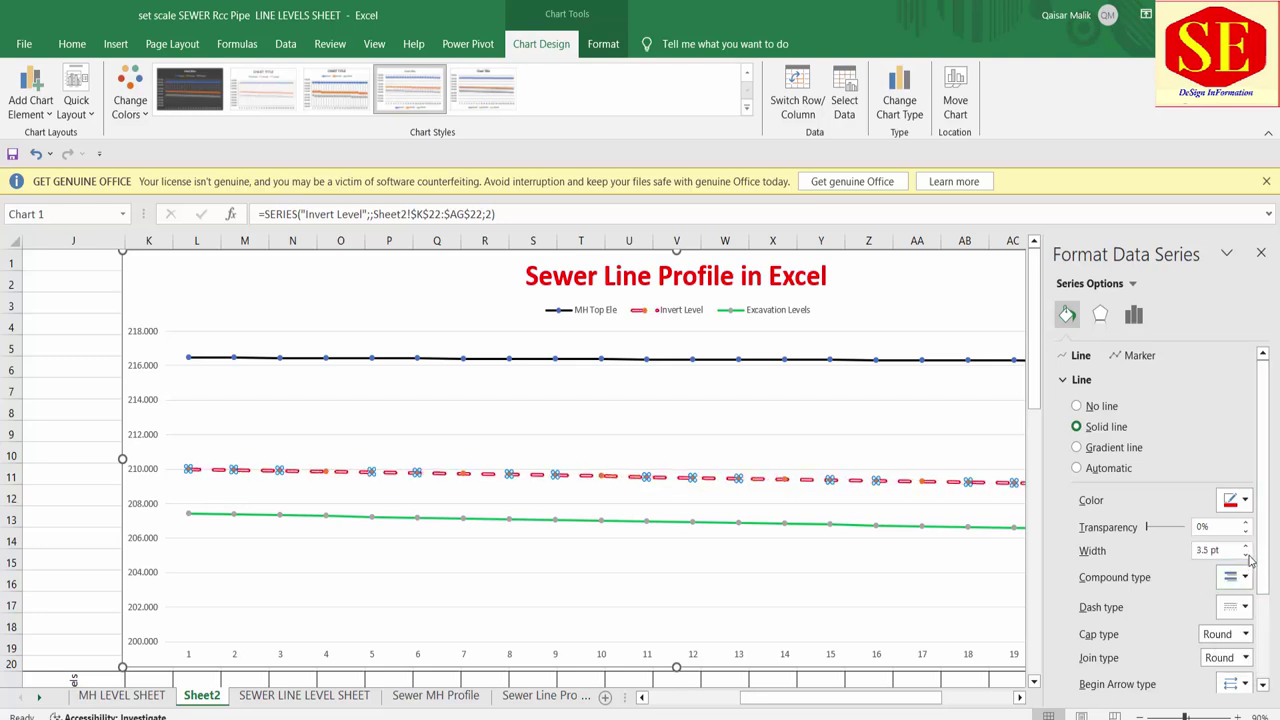
pyautogui.doubleClick(1246, 554)
pyautogui.click(1231, 578)
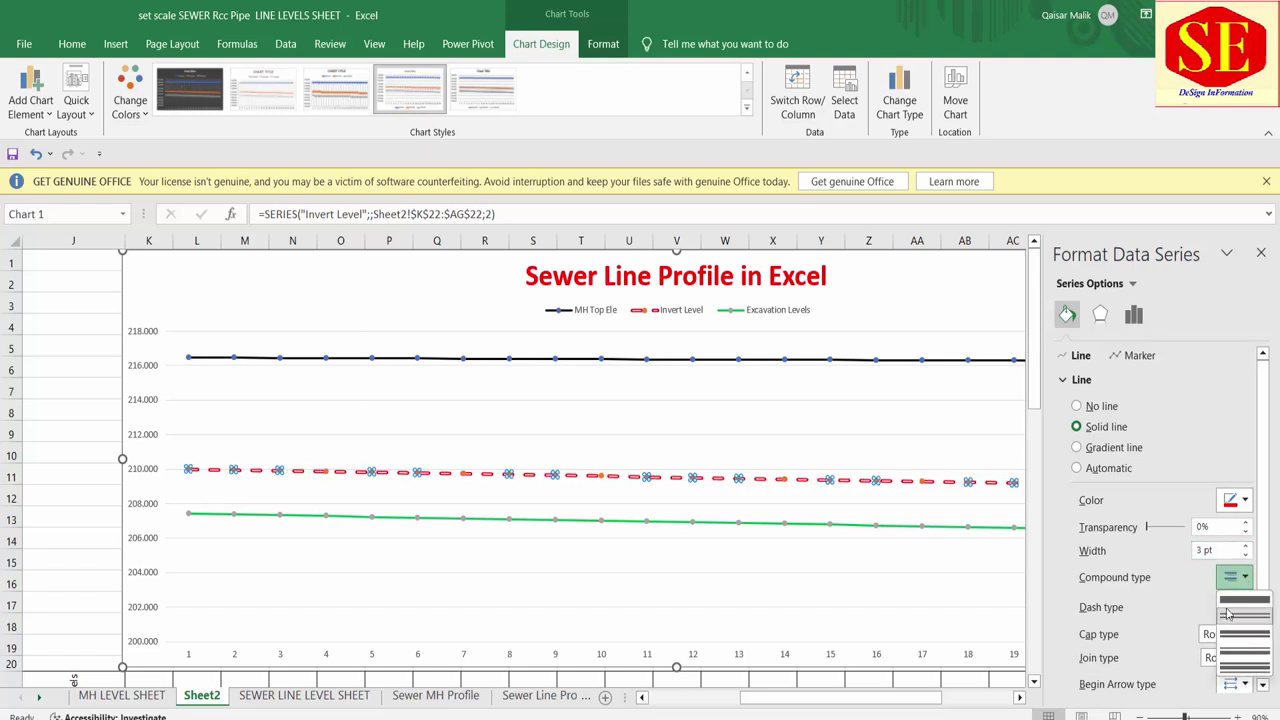
pyautogui.click(1240, 607)
pyautogui.click(1240, 607)
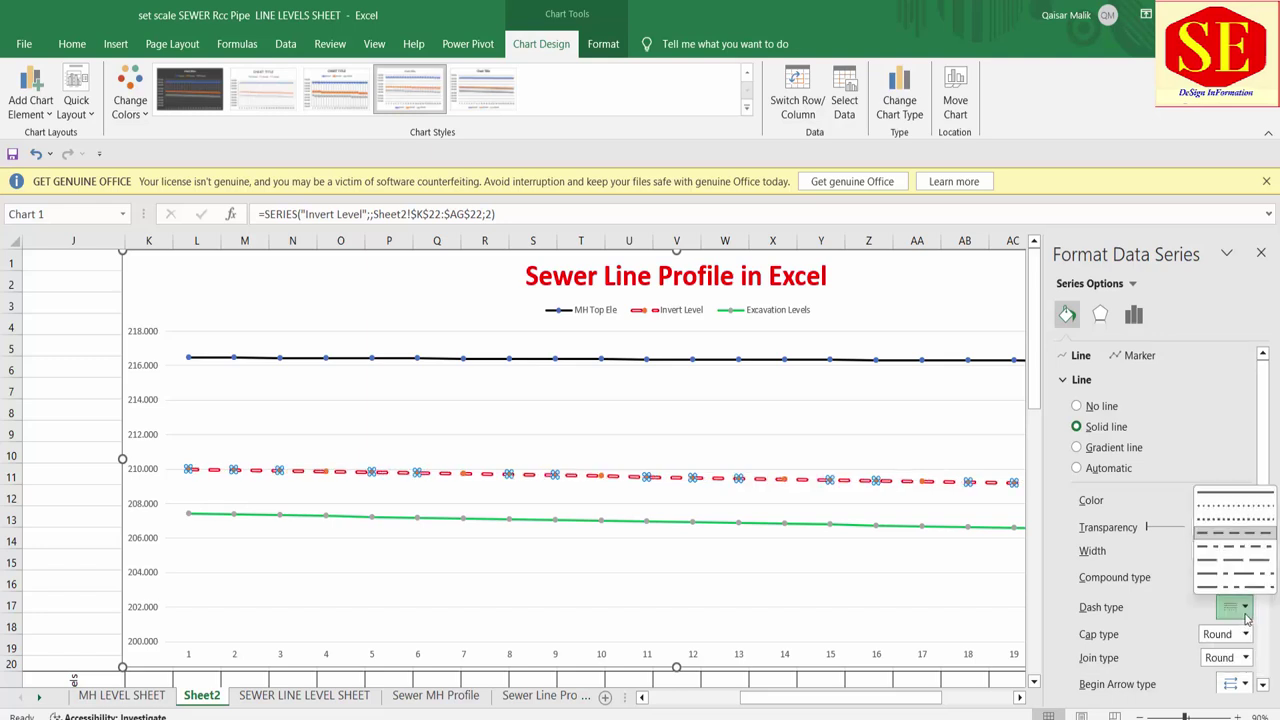
pyautogui.click(1236, 494)
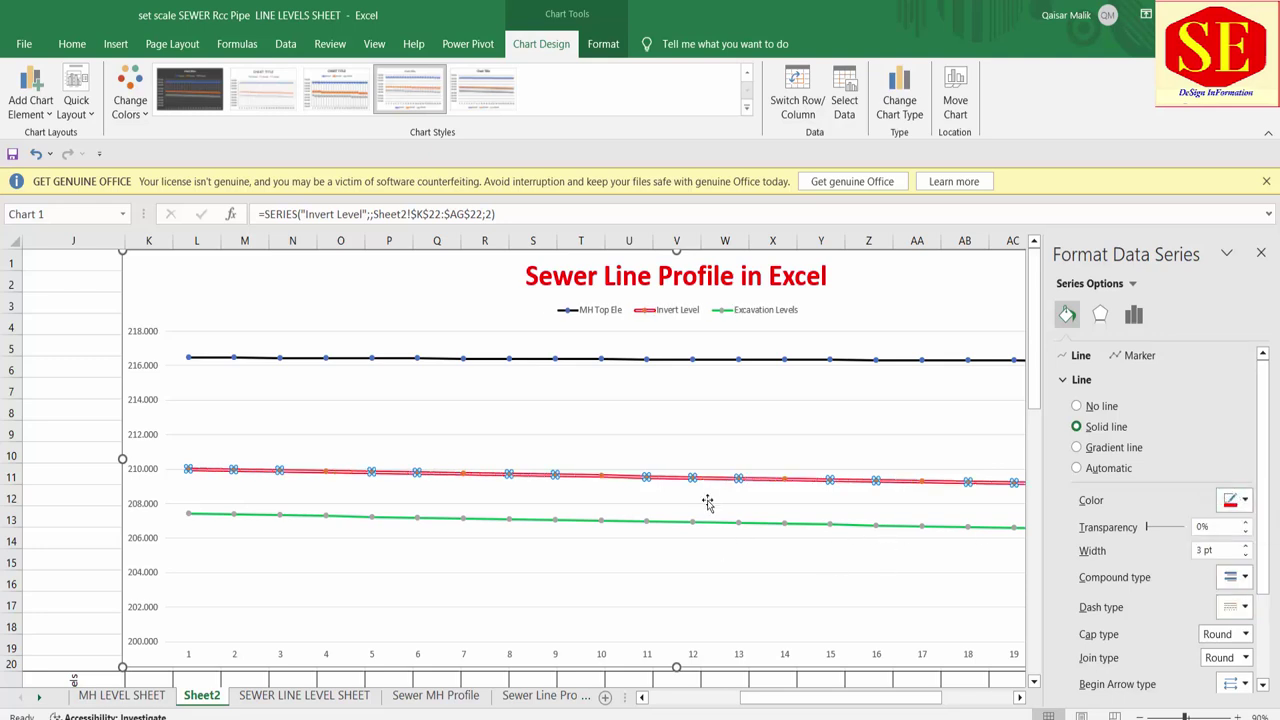
# Step: Reapply the double compound style to Invert Level and thicken it to 6.75 pt
pyautogui.click(393, 486)
pyautogui.click(419, 474)
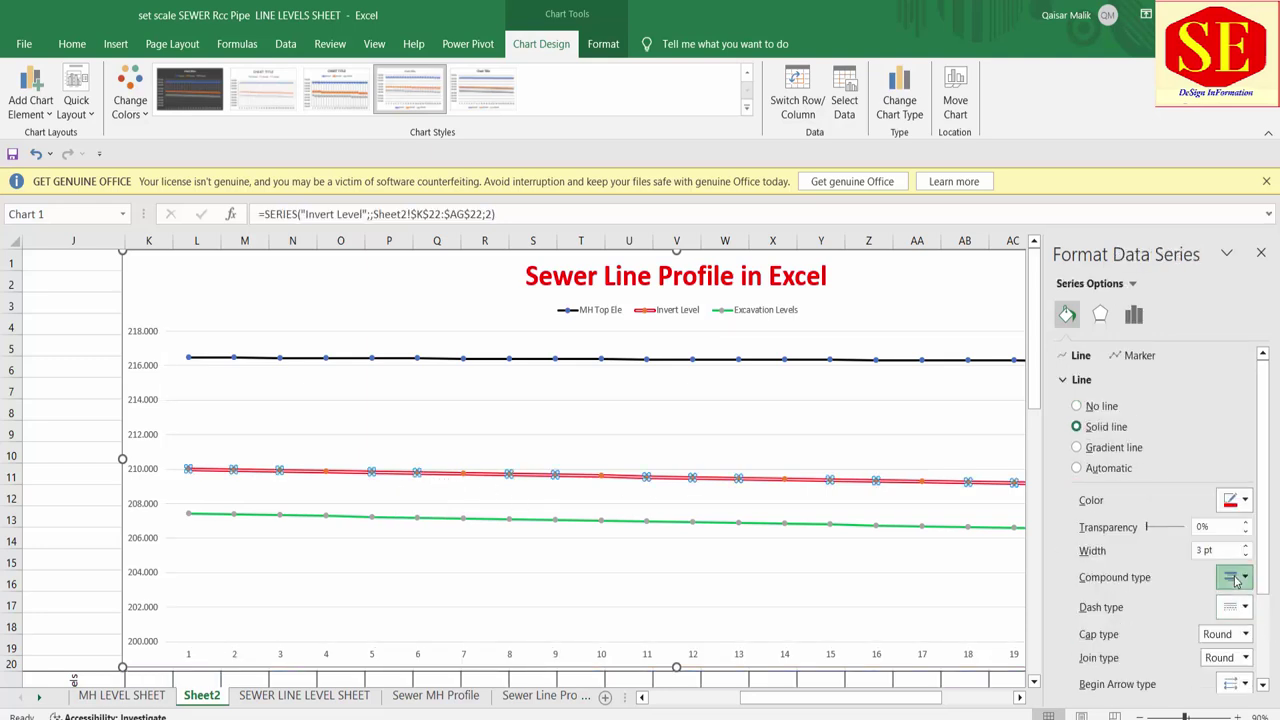
pyautogui.click(1238, 578)
pyautogui.click(1245, 618)
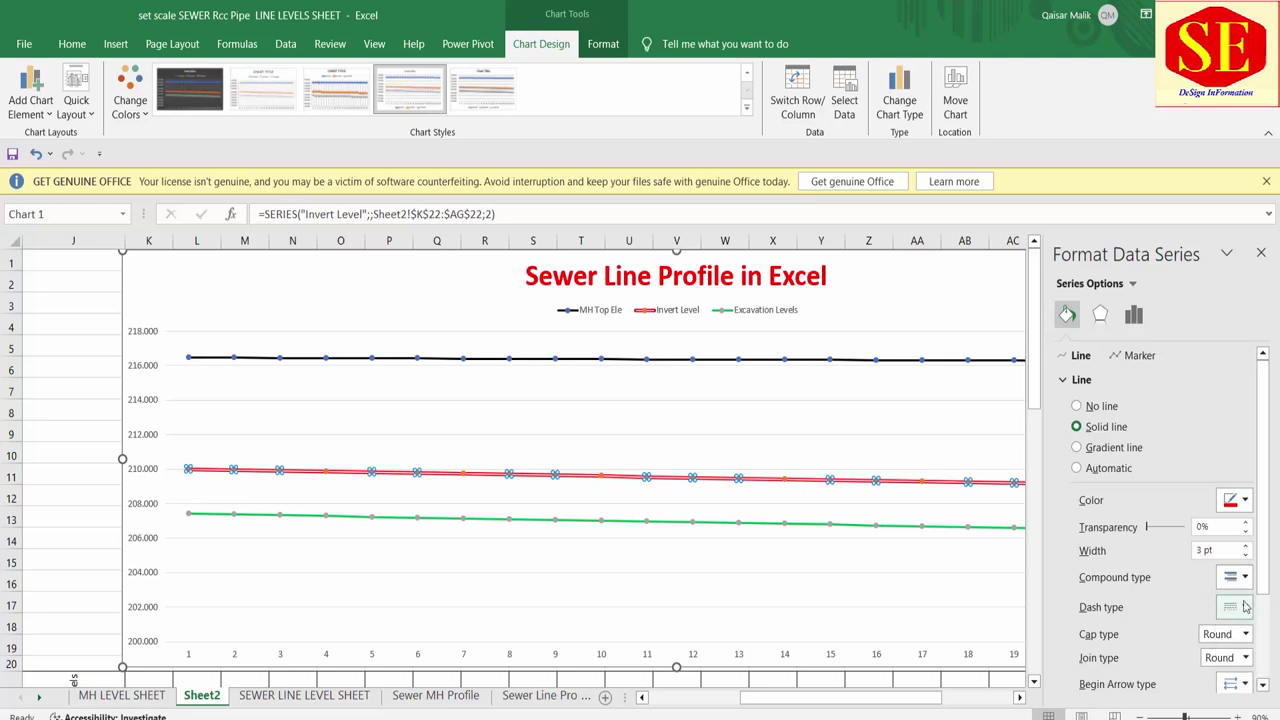
pyautogui.click(1246, 546)
pyautogui.click(1246, 546)
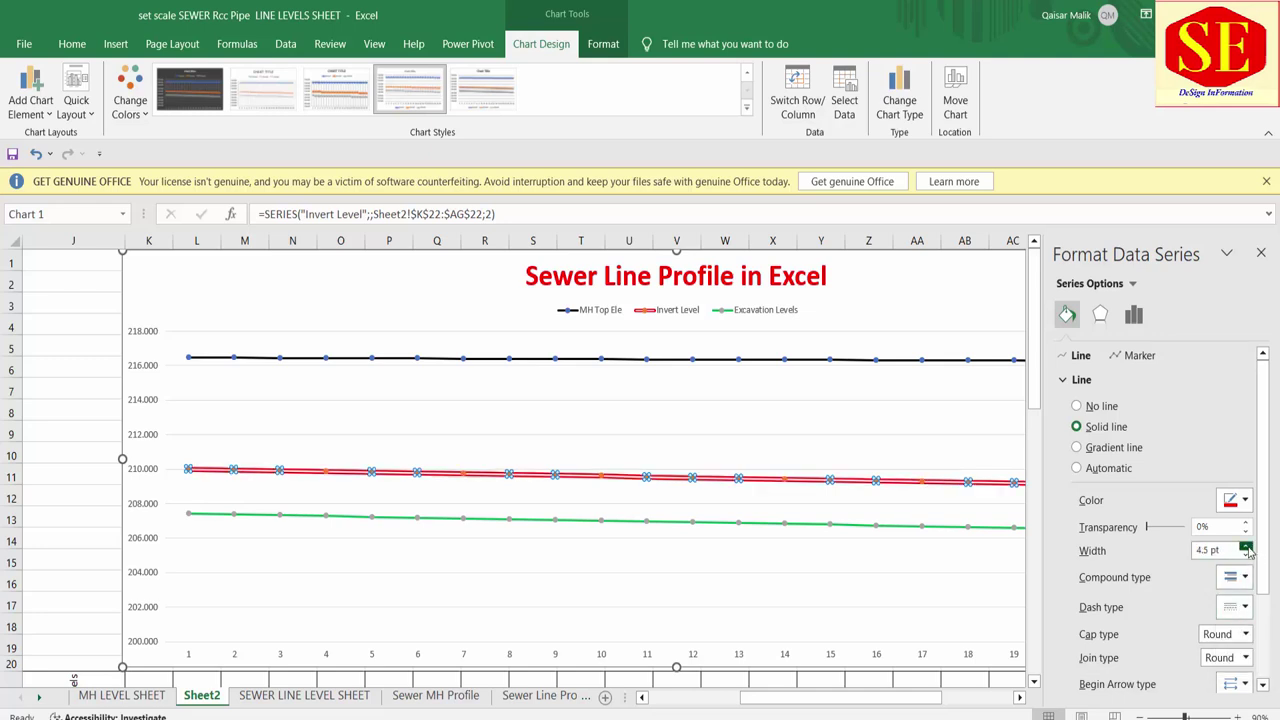
pyautogui.click(1246, 546)
pyautogui.click(1246, 546)
pyautogui.click(1246, 548)
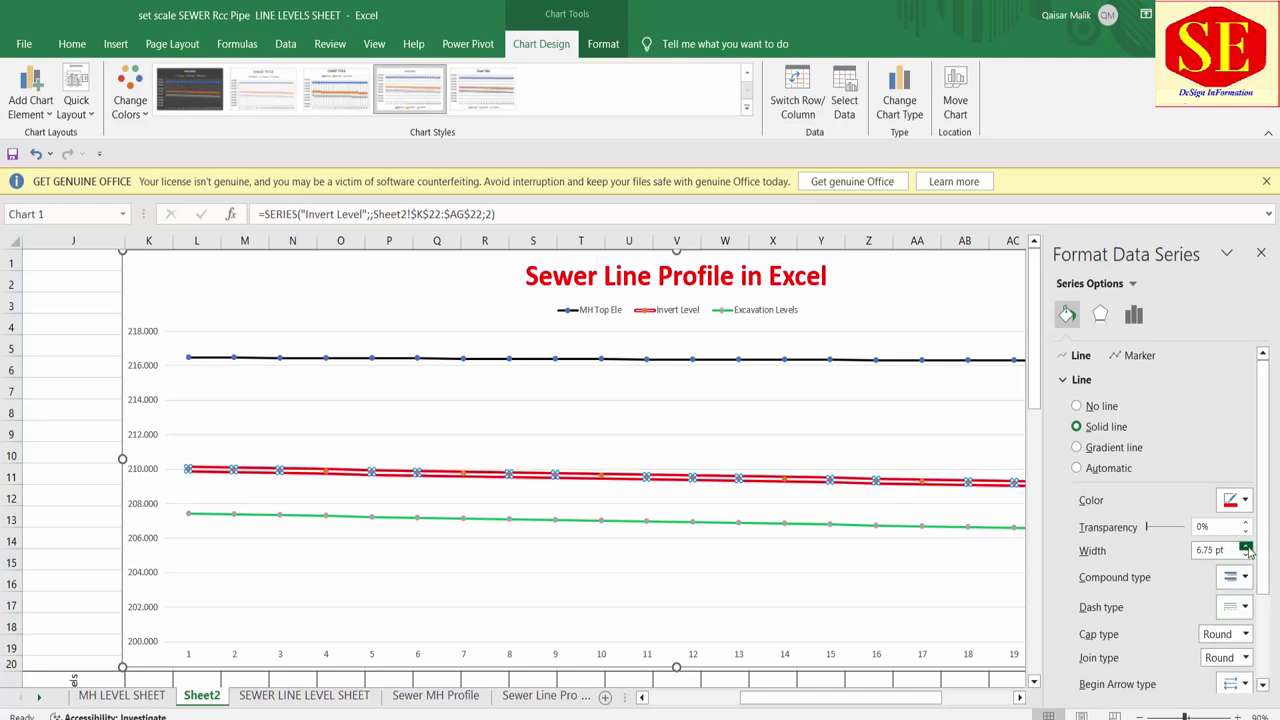
pyautogui.click(1246, 548)
pyautogui.click(475, 576)
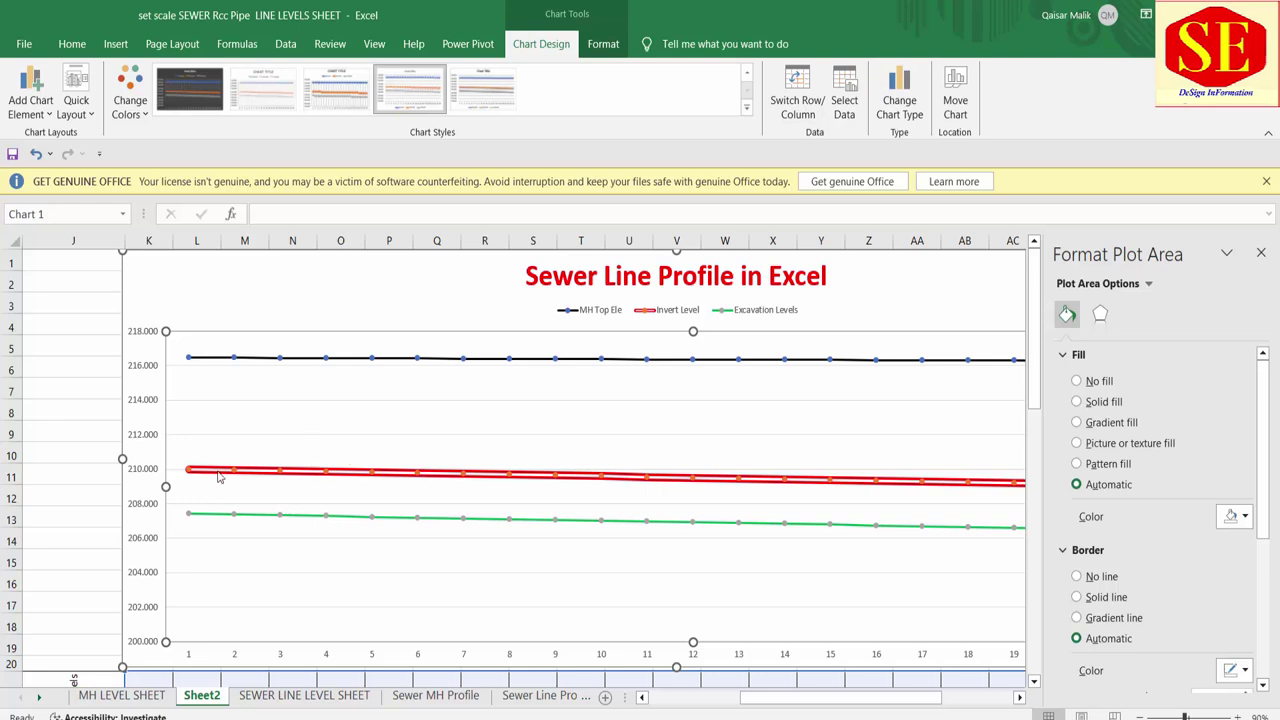
# Step: Try yellow on the MH Top Ele line, revert it to black, and close the format pane
pyautogui.click(636, 525)
pyautogui.click(622, 362)
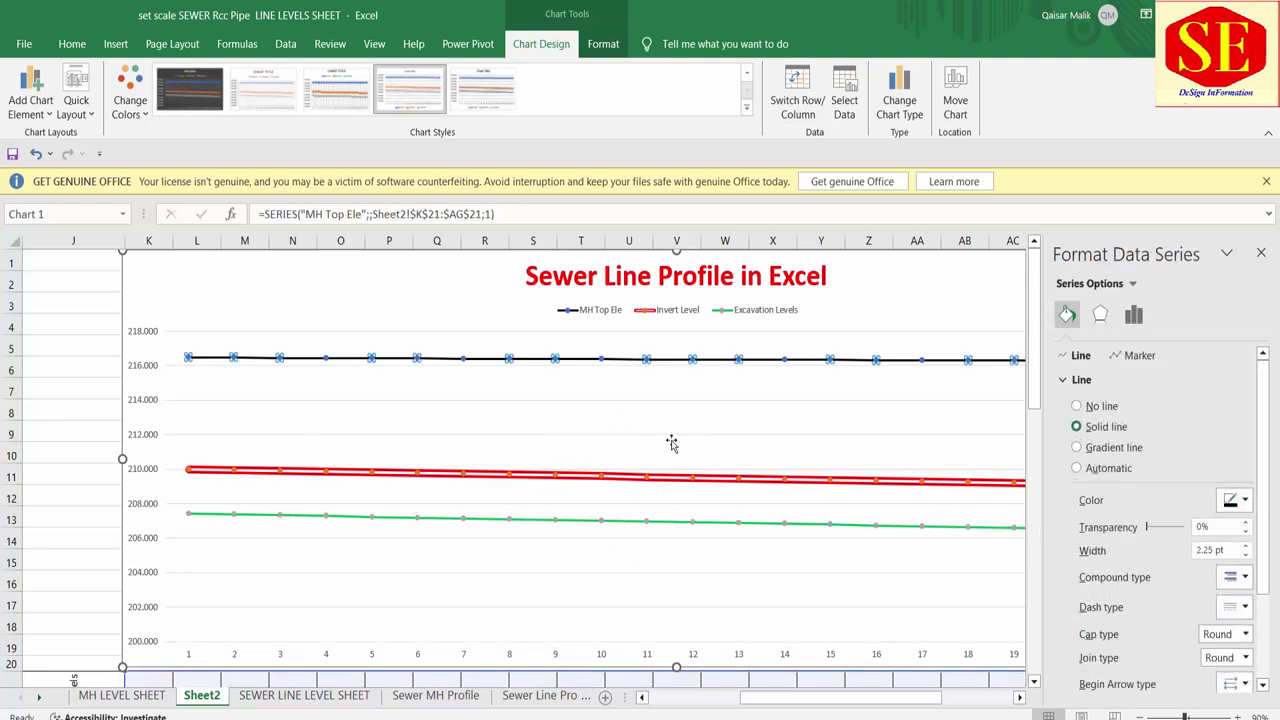
pyautogui.click(605, 364)
pyautogui.click(603, 364)
pyautogui.click(1239, 509)
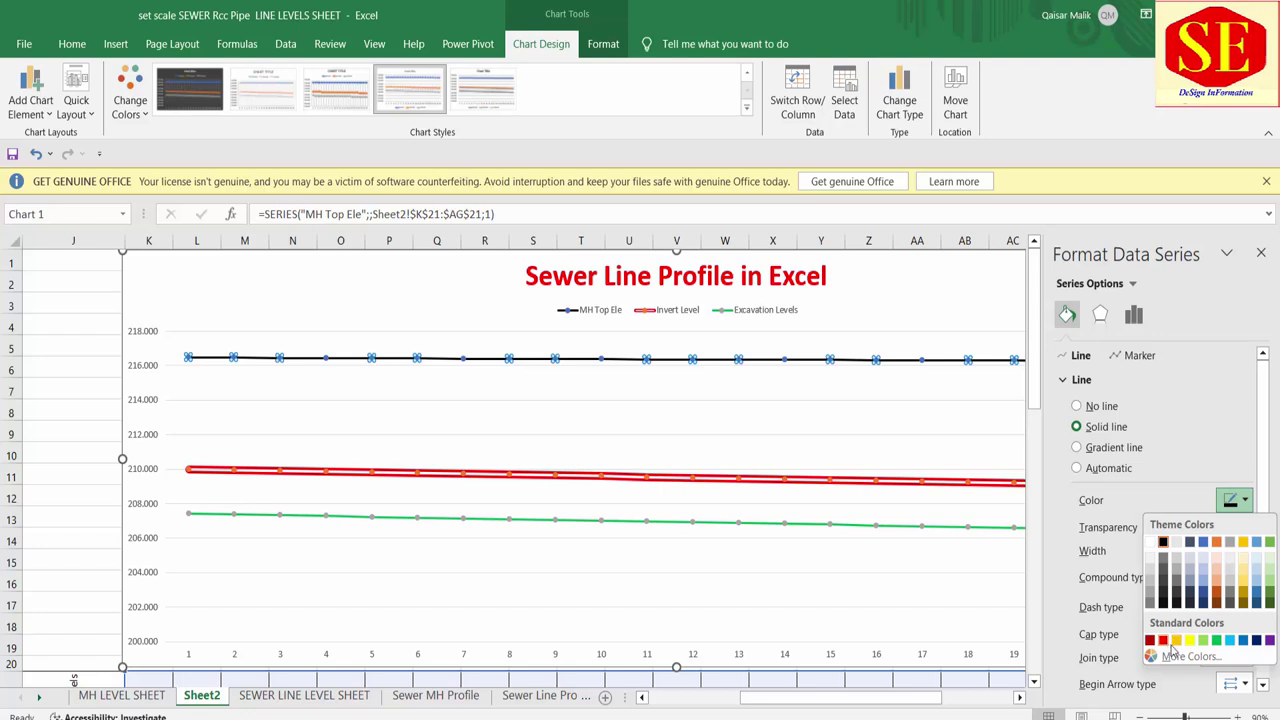
pyautogui.click(1189, 640)
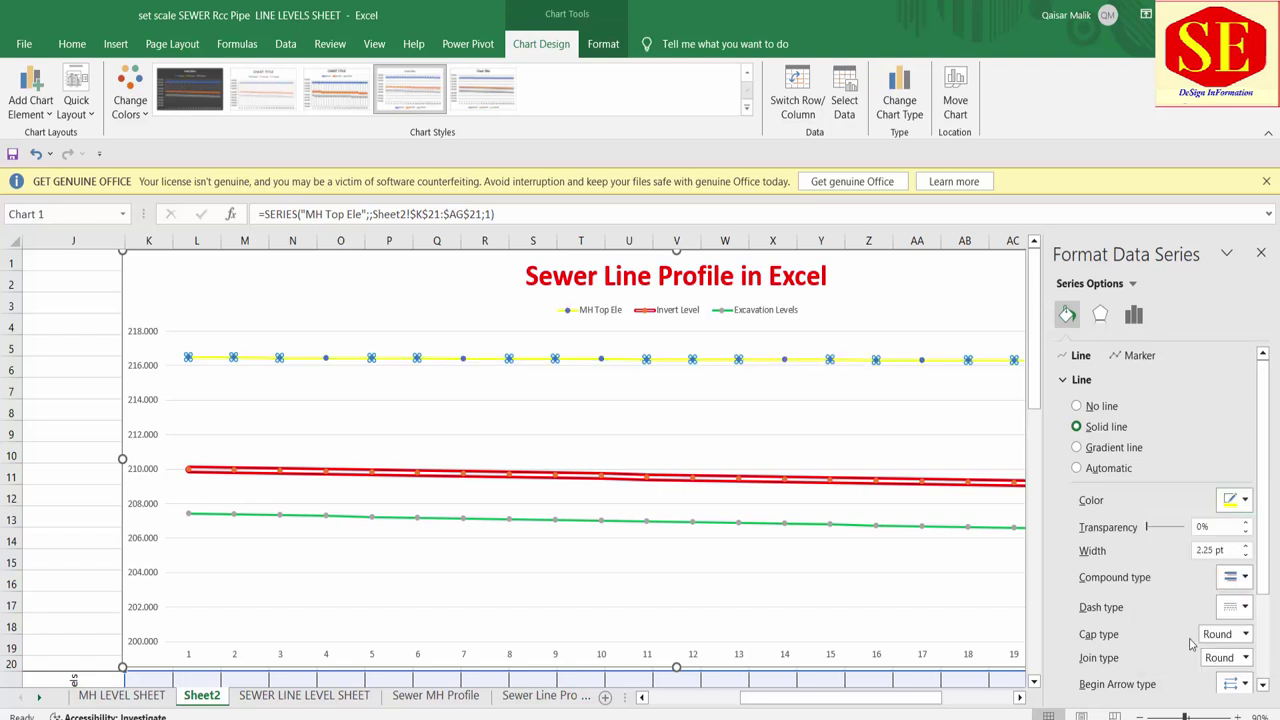
pyautogui.click(1232, 500)
pyautogui.click(1164, 546)
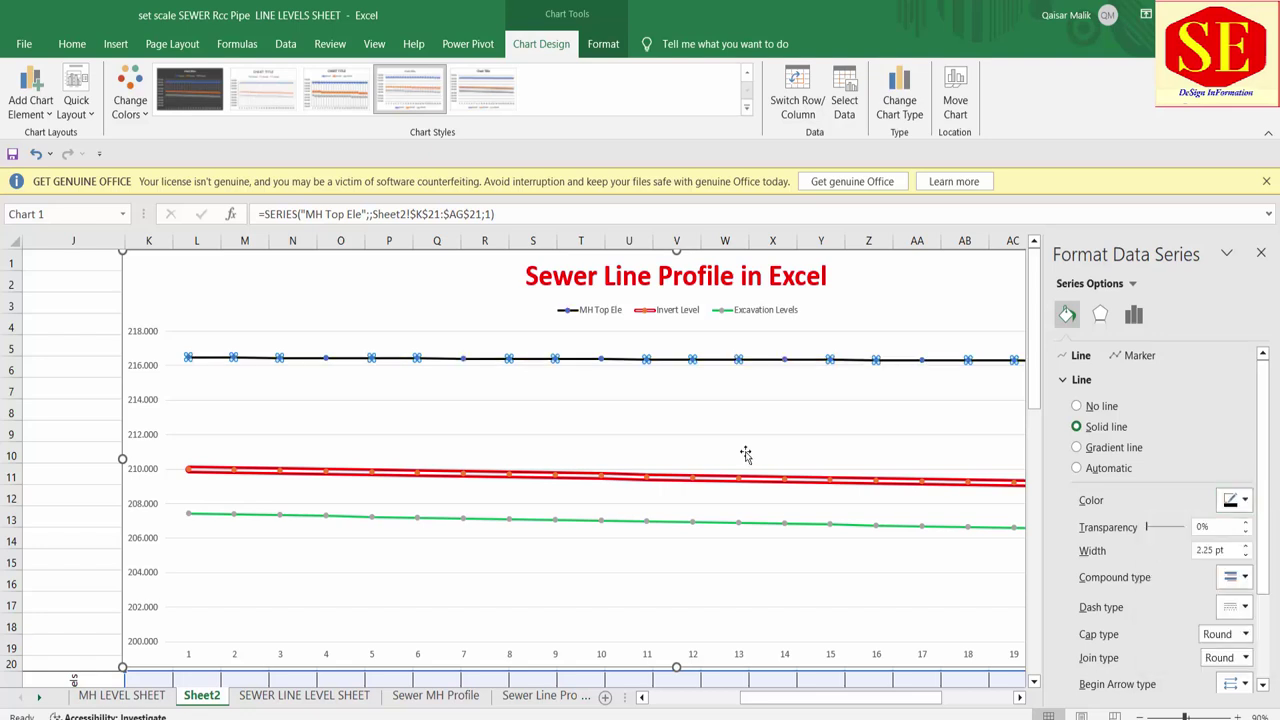
pyautogui.click(757, 437)
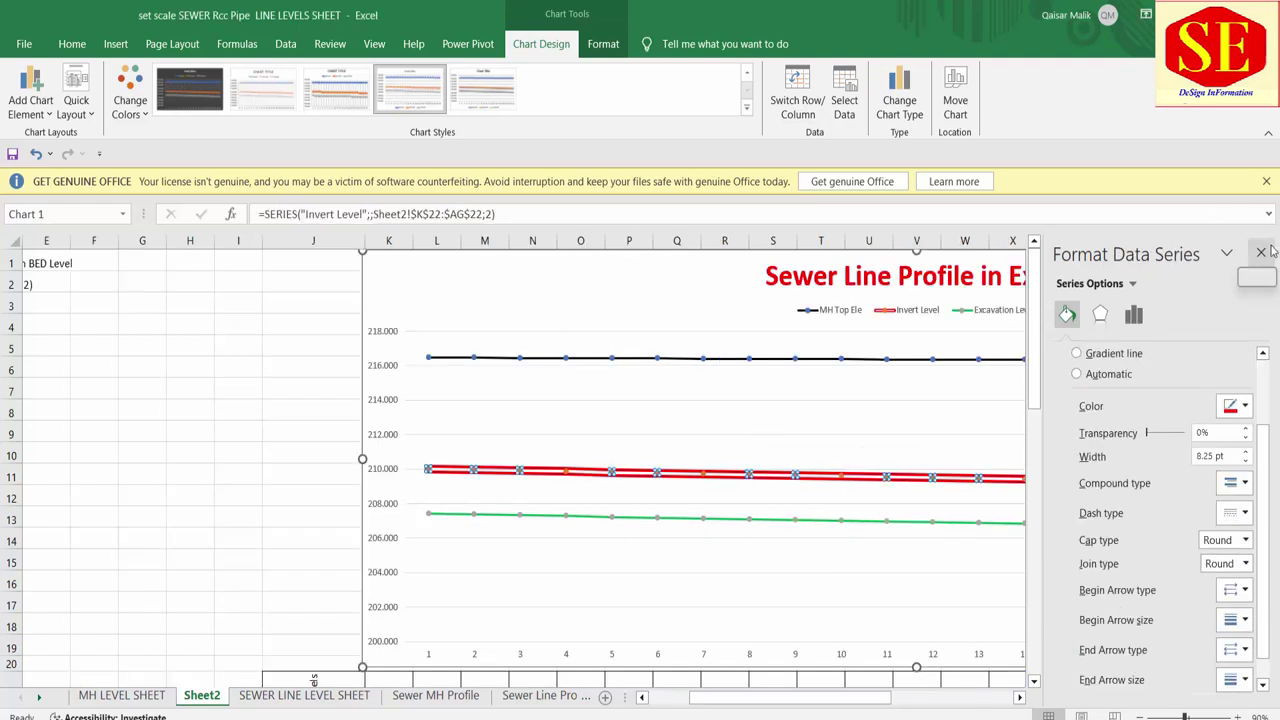
pyautogui.click(1261, 254)
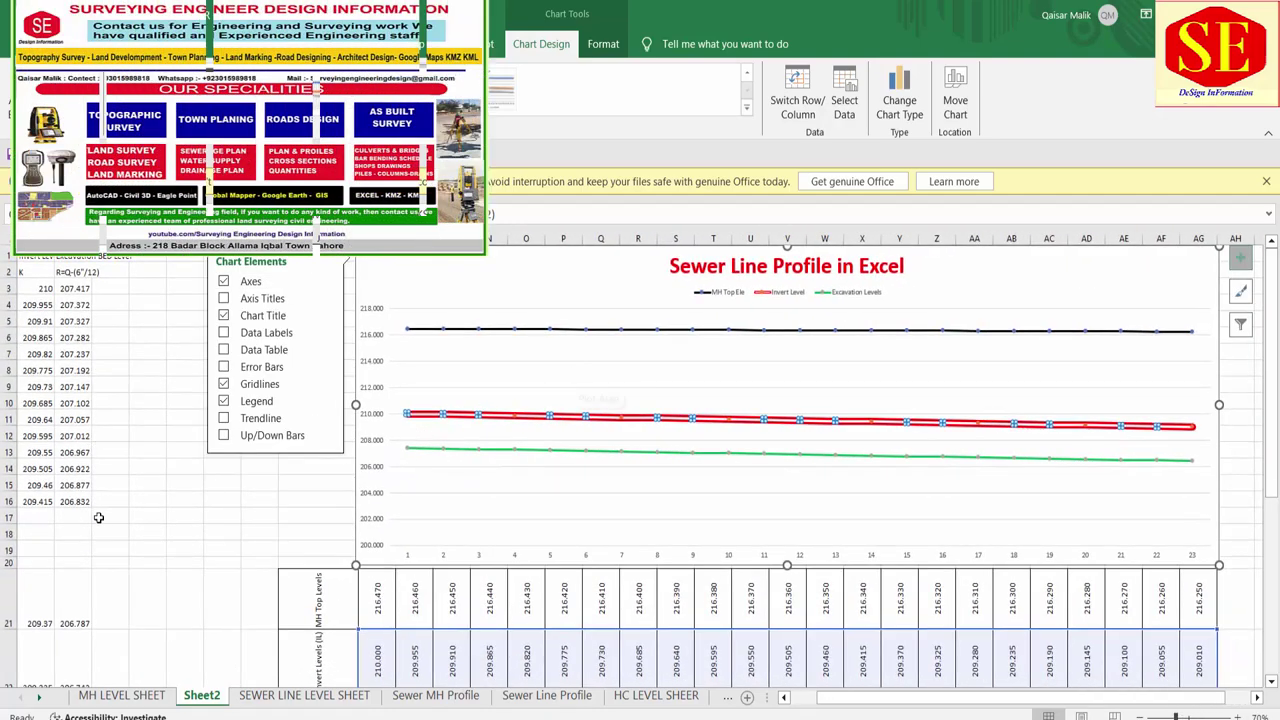
# Step: In Chart Filters, untick category 8 and re-tick it so all 23 stations remain plotted
pyautogui.click(287, 510)
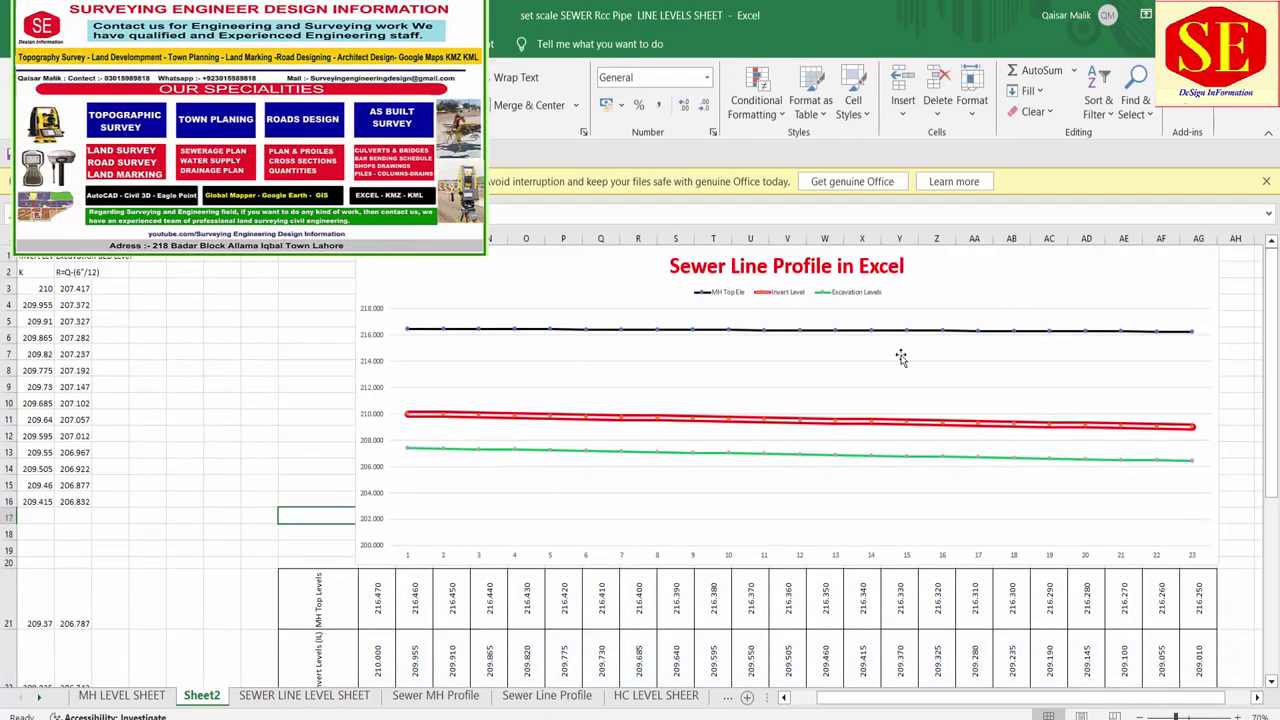
pyautogui.click(970, 288)
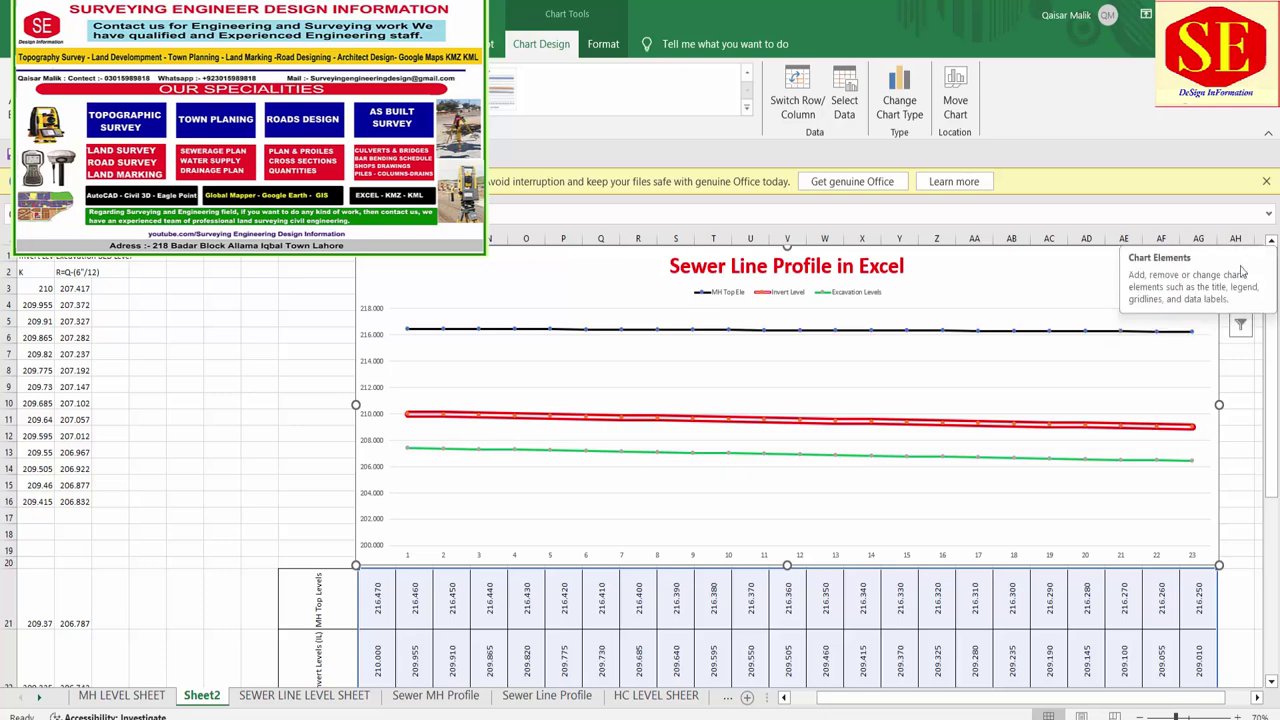
pyautogui.click(1241, 327)
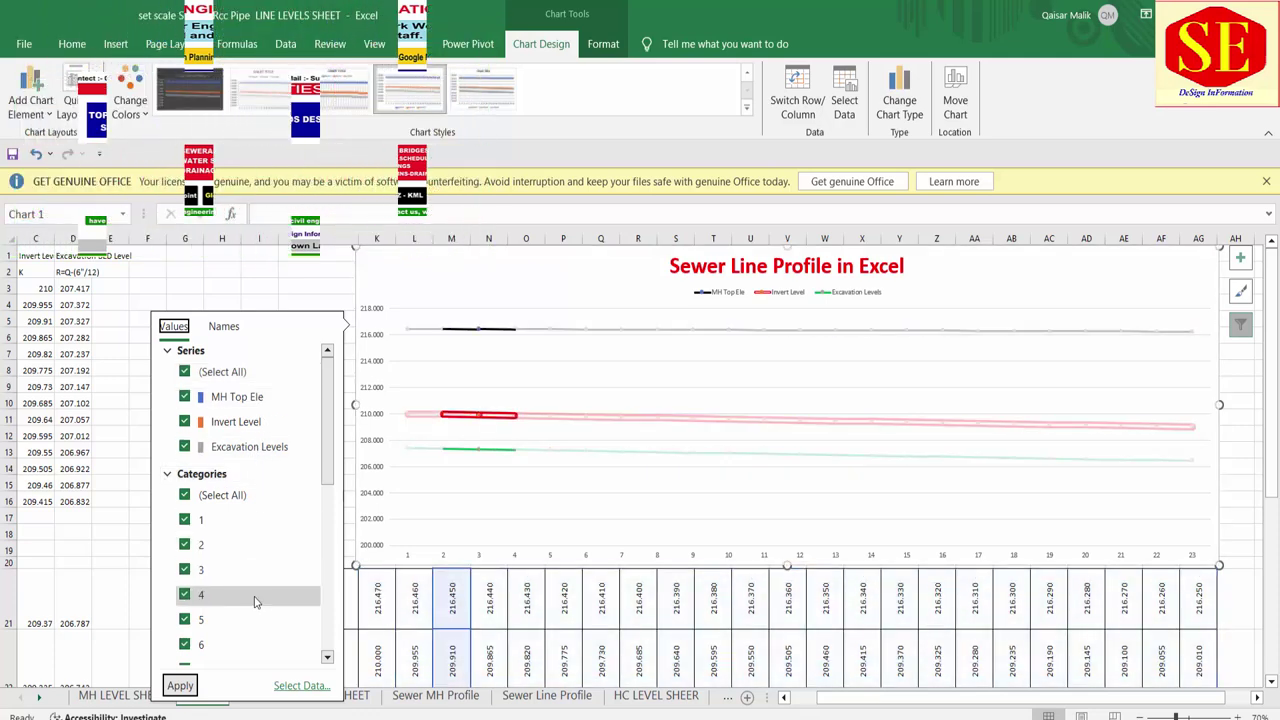
pyautogui.scroll(-3, 245, 560)
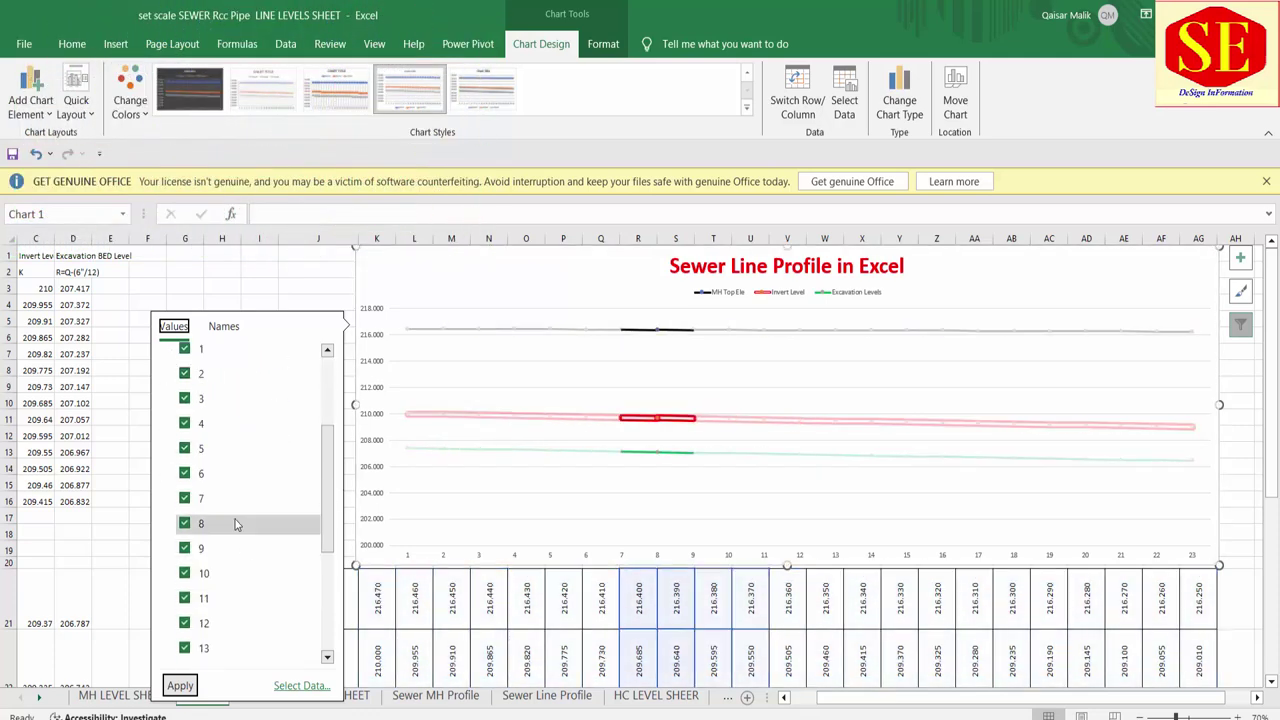
pyautogui.click(184, 524)
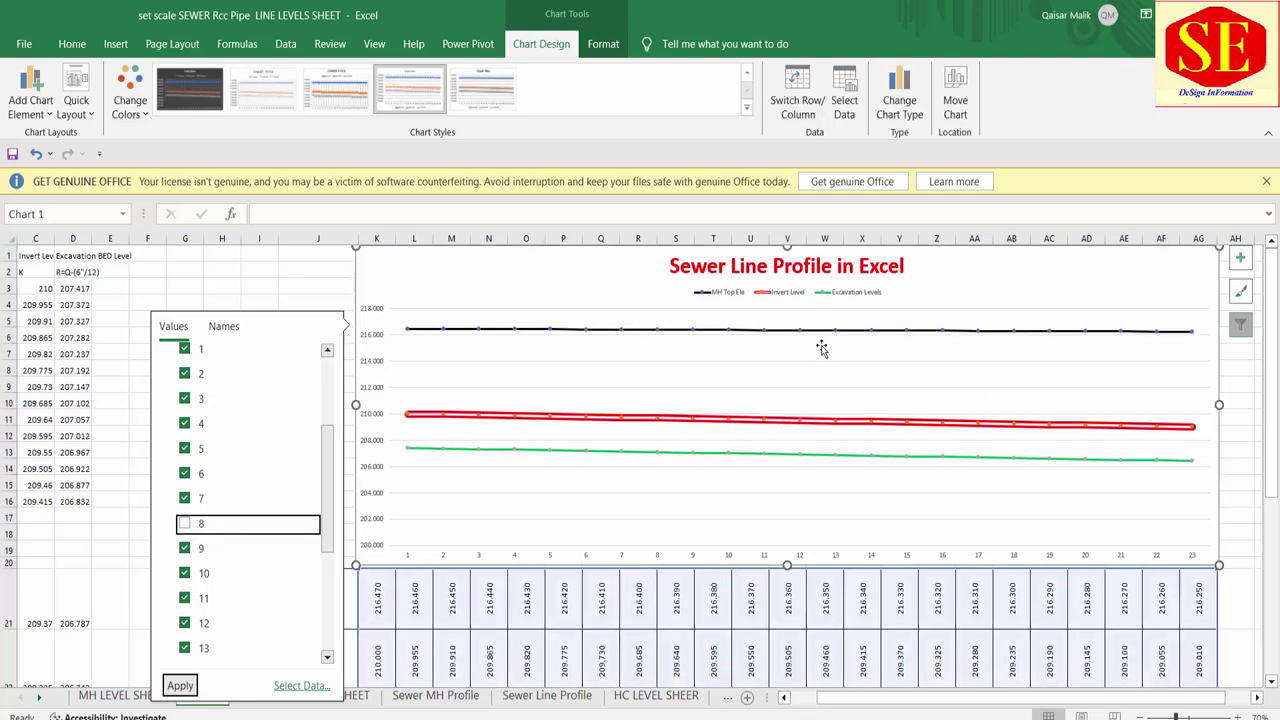
pyautogui.click(184, 524)
# Step: Browse the Chart Styles gallery previews and close it, keeping the bold red-title style
pyautogui.click(1245, 296)
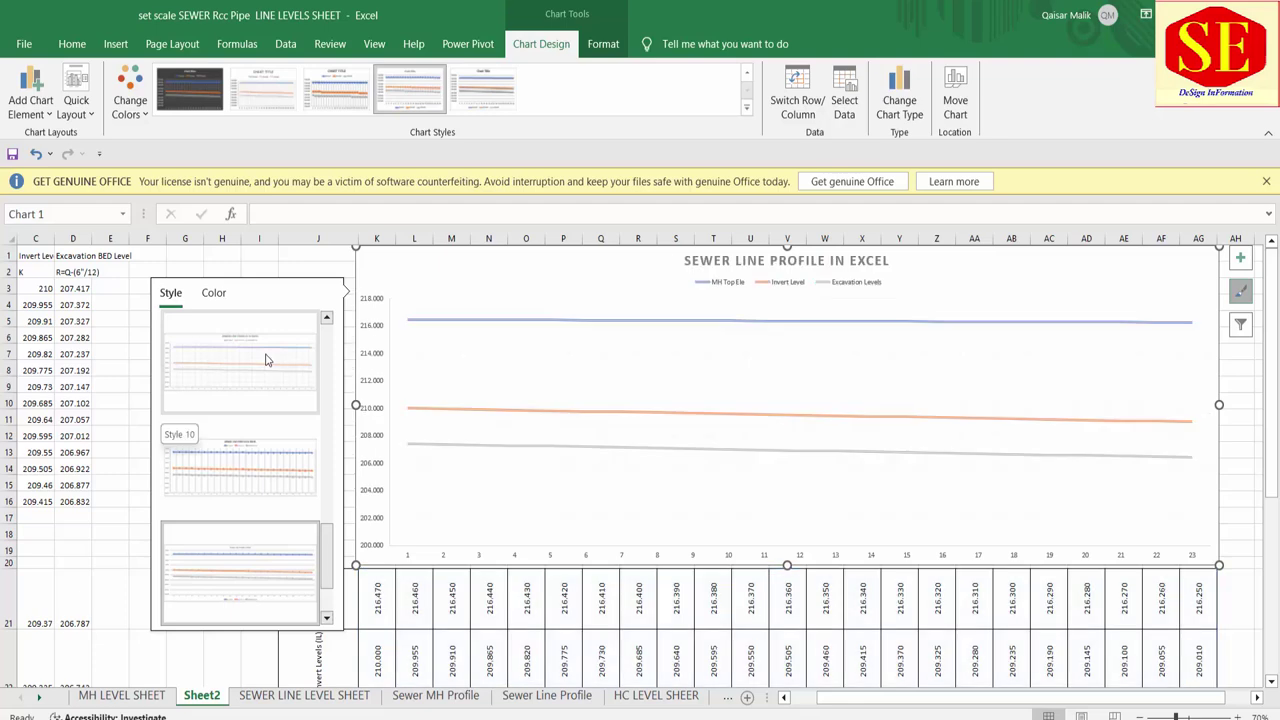
pyautogui.scroll(-1, 267, 450)
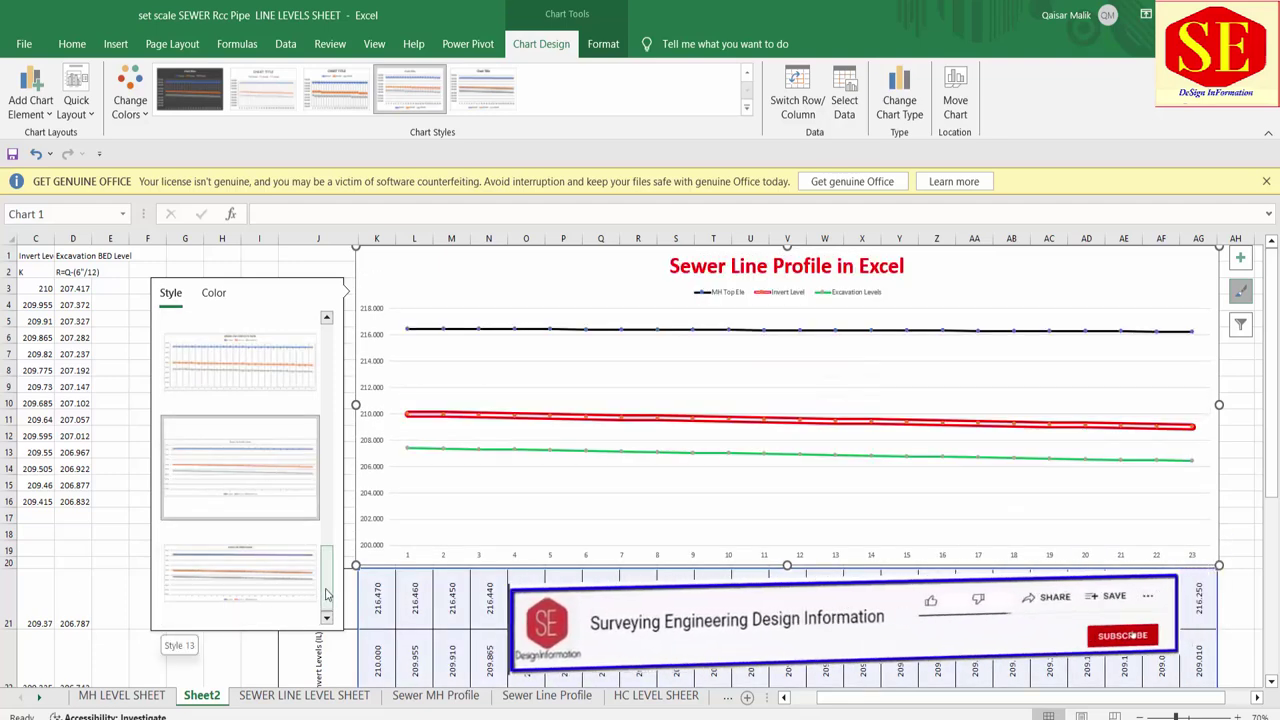
pyautogui.moveTo(326, 580); pyautogui.dragTo(327, 345)
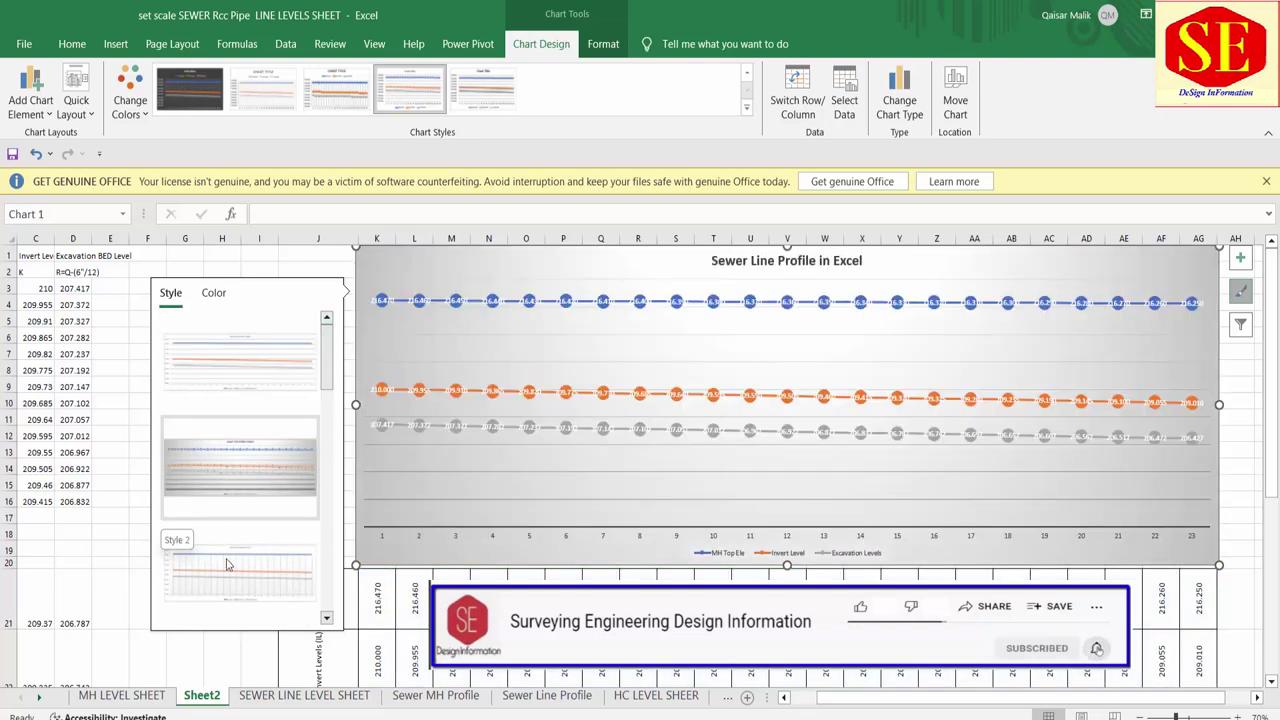
pyautogui.scroll(-3, 226, 570)
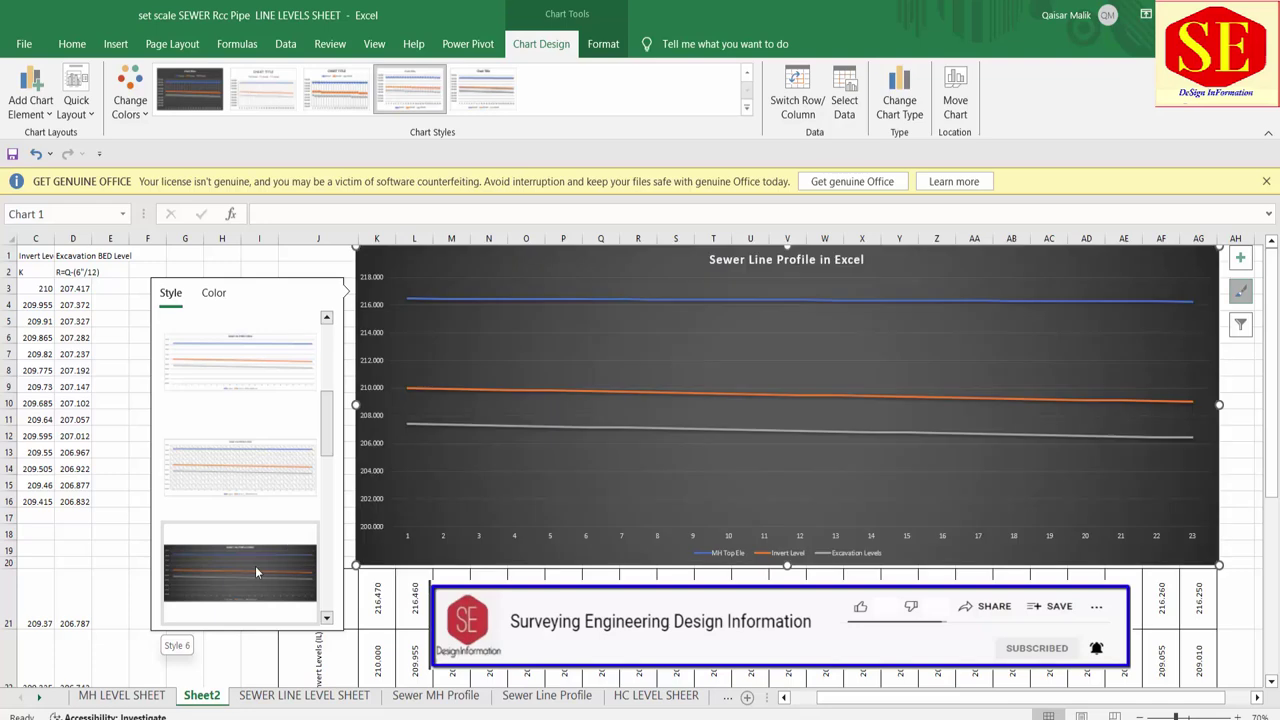
pyautogui.scroll(-2, 255, 572)
pyautogui.scroll(-5, 255, 572)
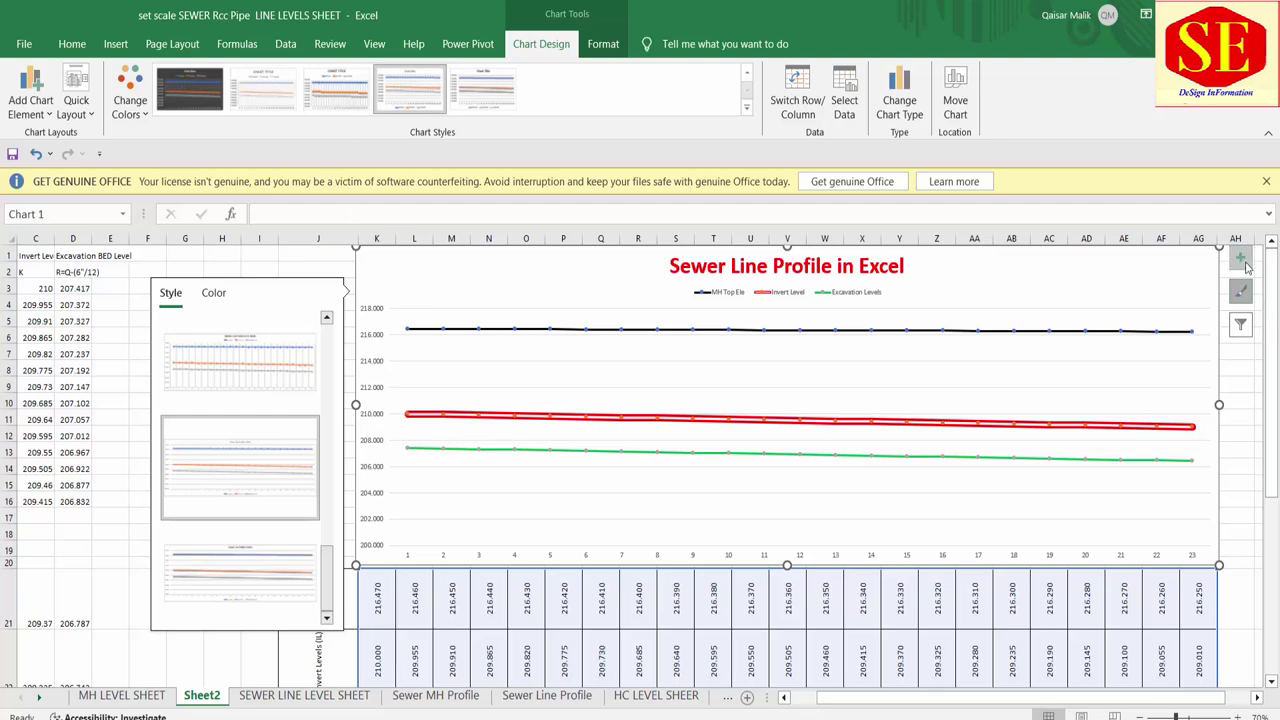
pyautogui.click(1247, 268)
pyautogui.press('Escape')
pyautogui.click(1157, 289)
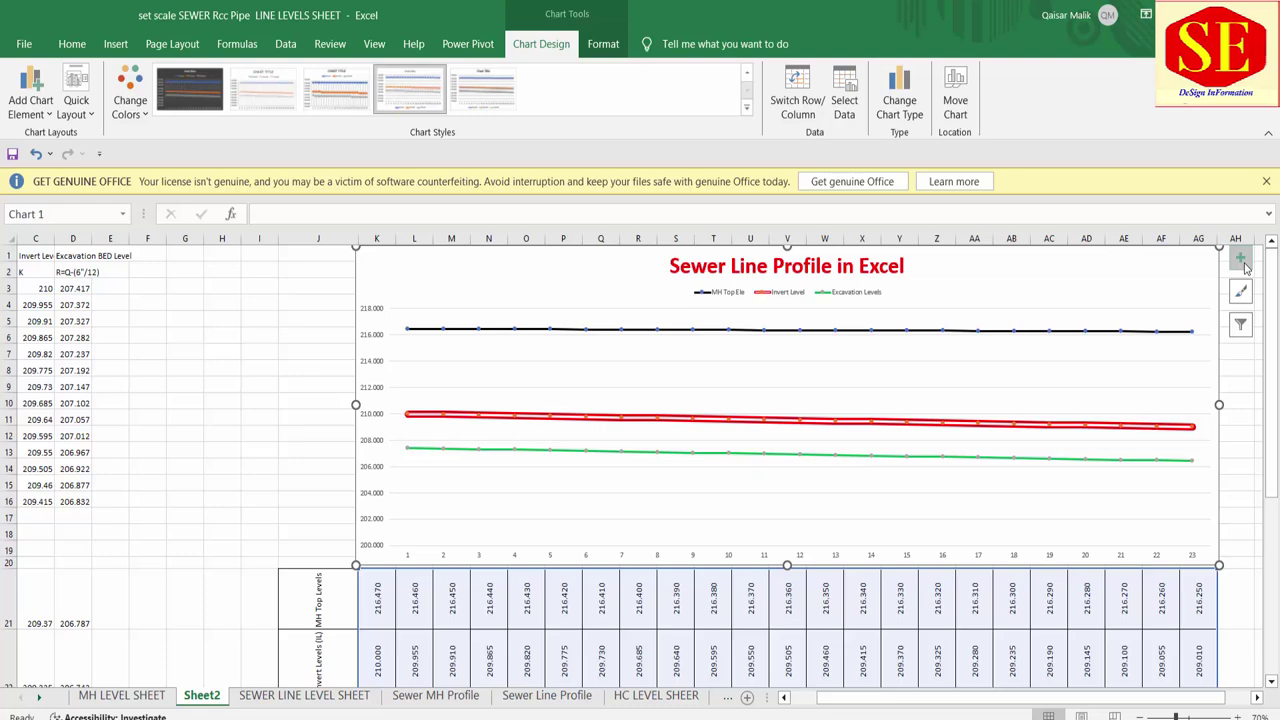
# Step: Add axis titles and rename the vertical one 'Elevations', leaving the horizontal placeholder selected
pyautogui.click(1240, 258)
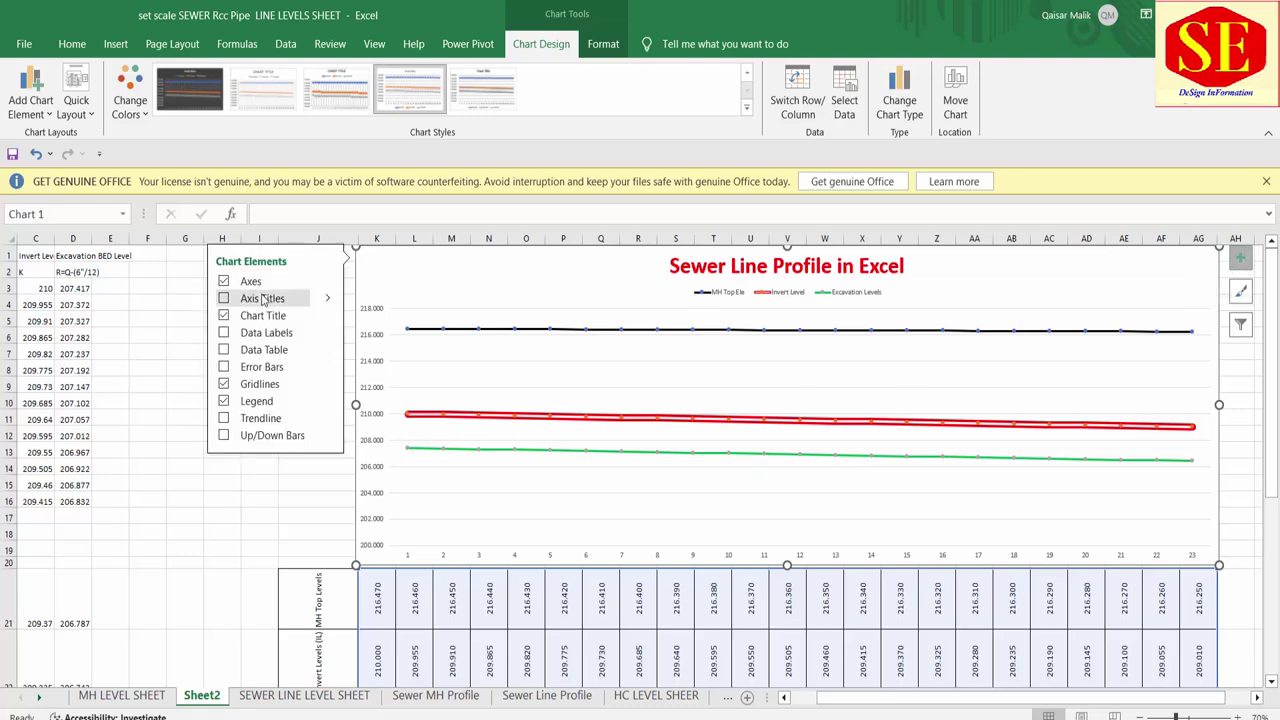
pyautogui.click(224, 298)
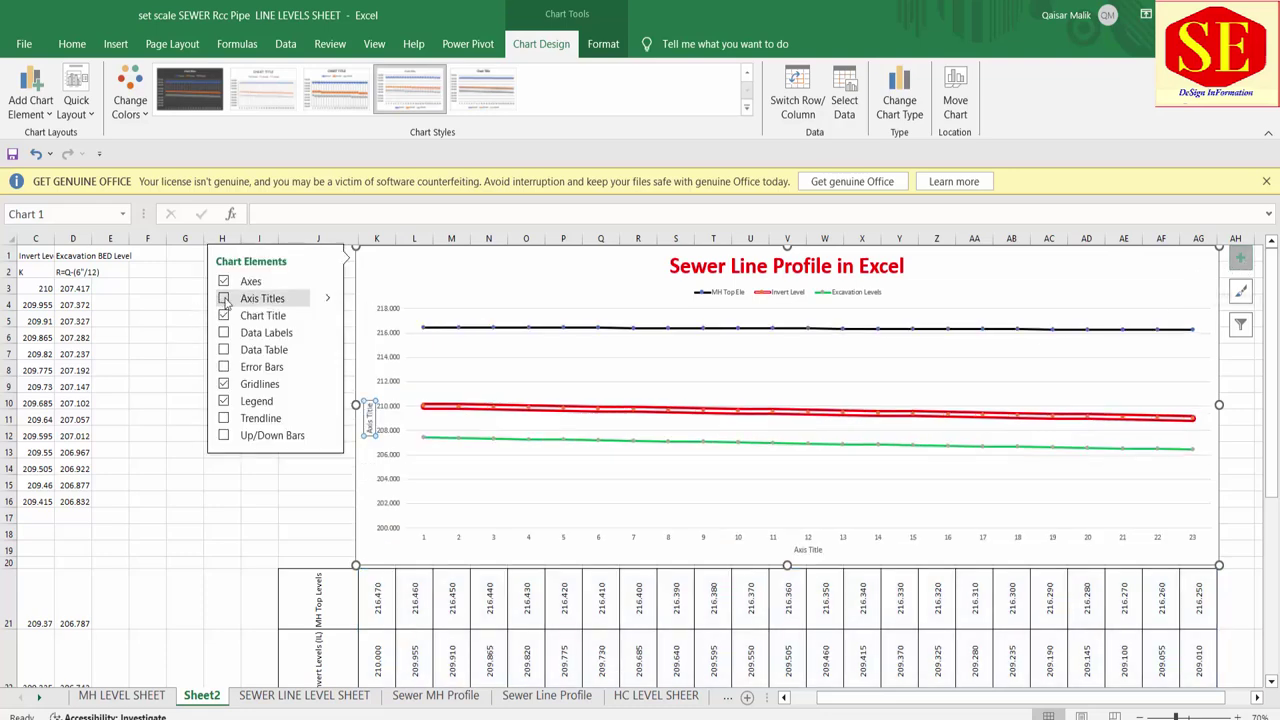
pyautogui.click(369, 421)
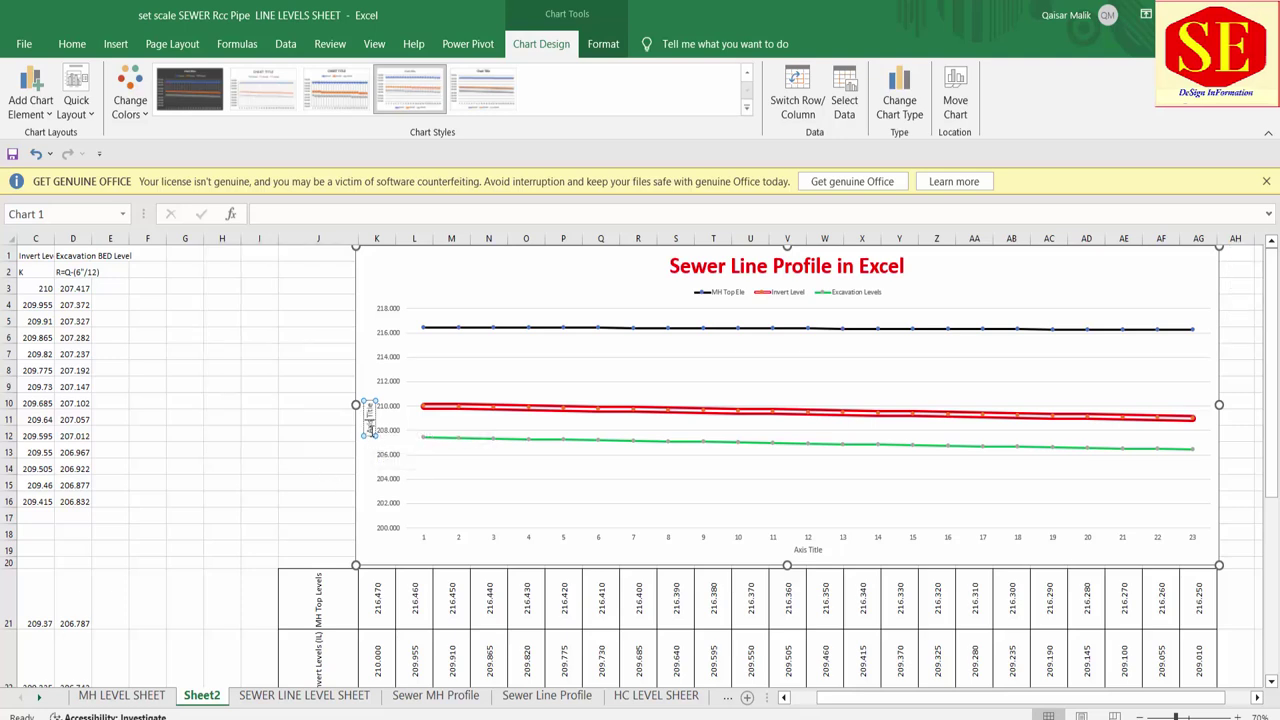
pyautogui.tripleClick(369, 421)
pyautogui.write('Levels')
pyautogui.write('ions')
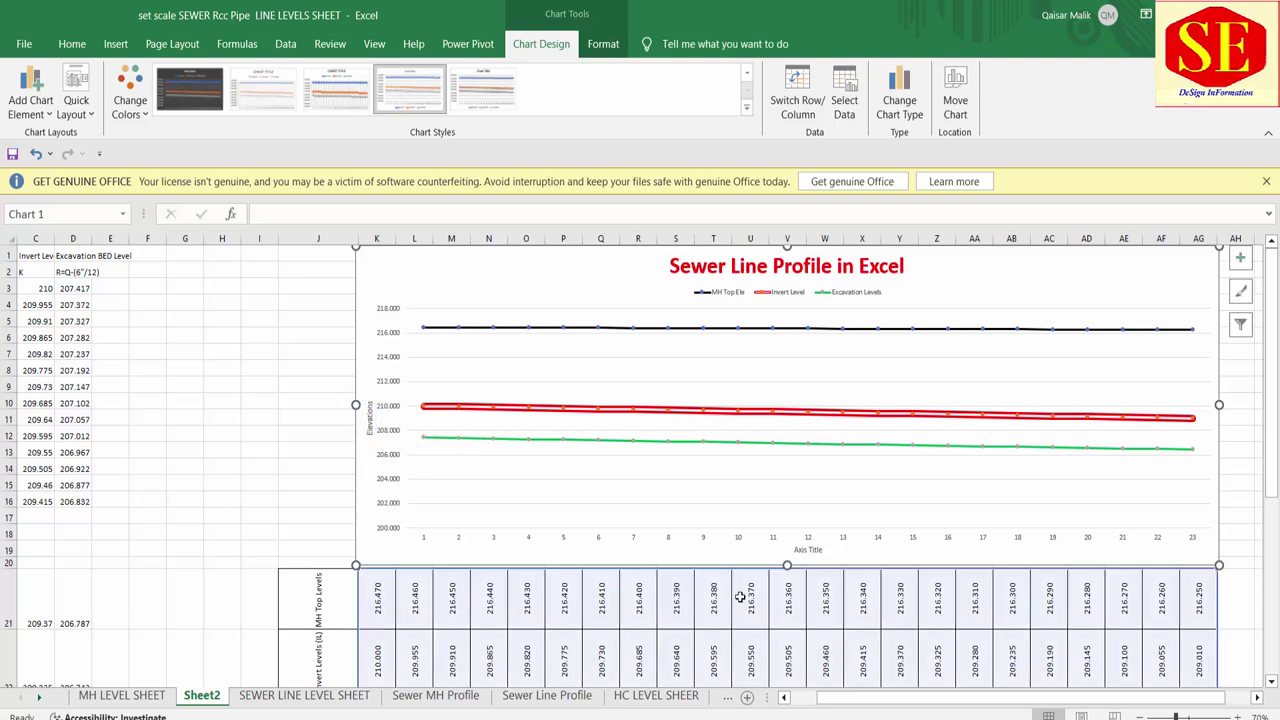
pyautogui.click(807, 549)
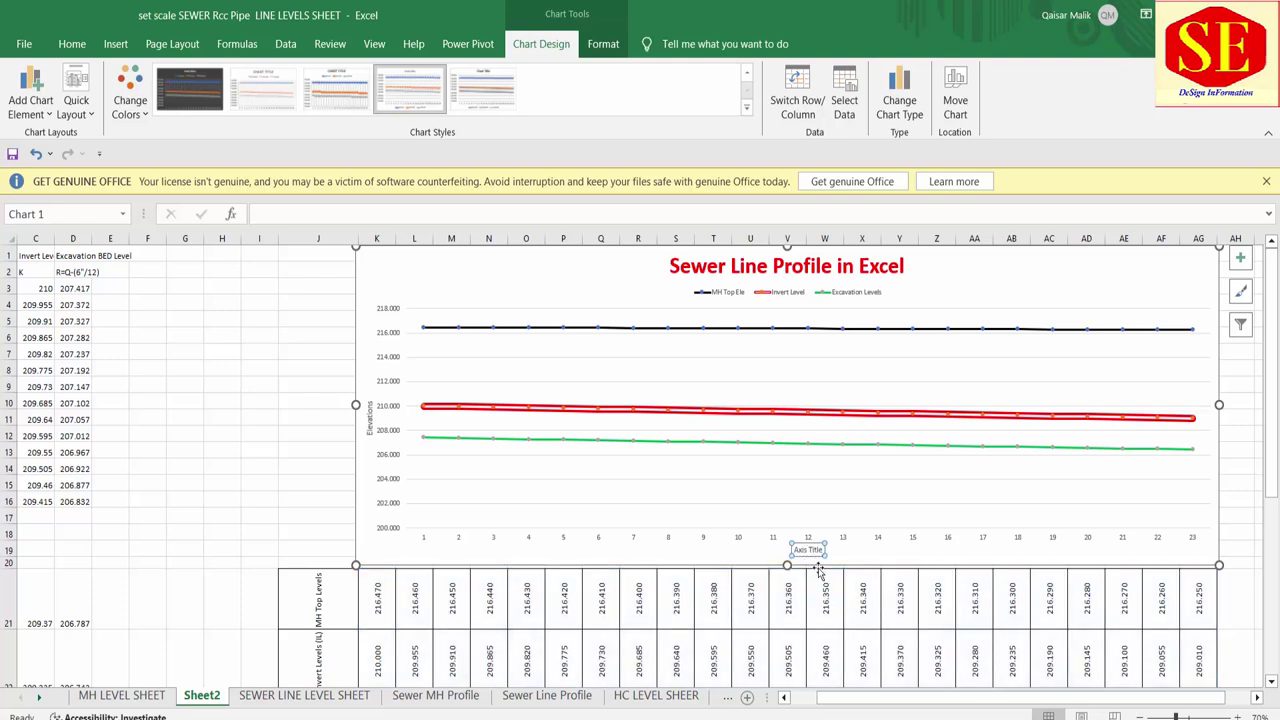
# Step: Retitle the horizontal axis 'Ditance' and enlarge its font three steps
pyautogui.write('D')
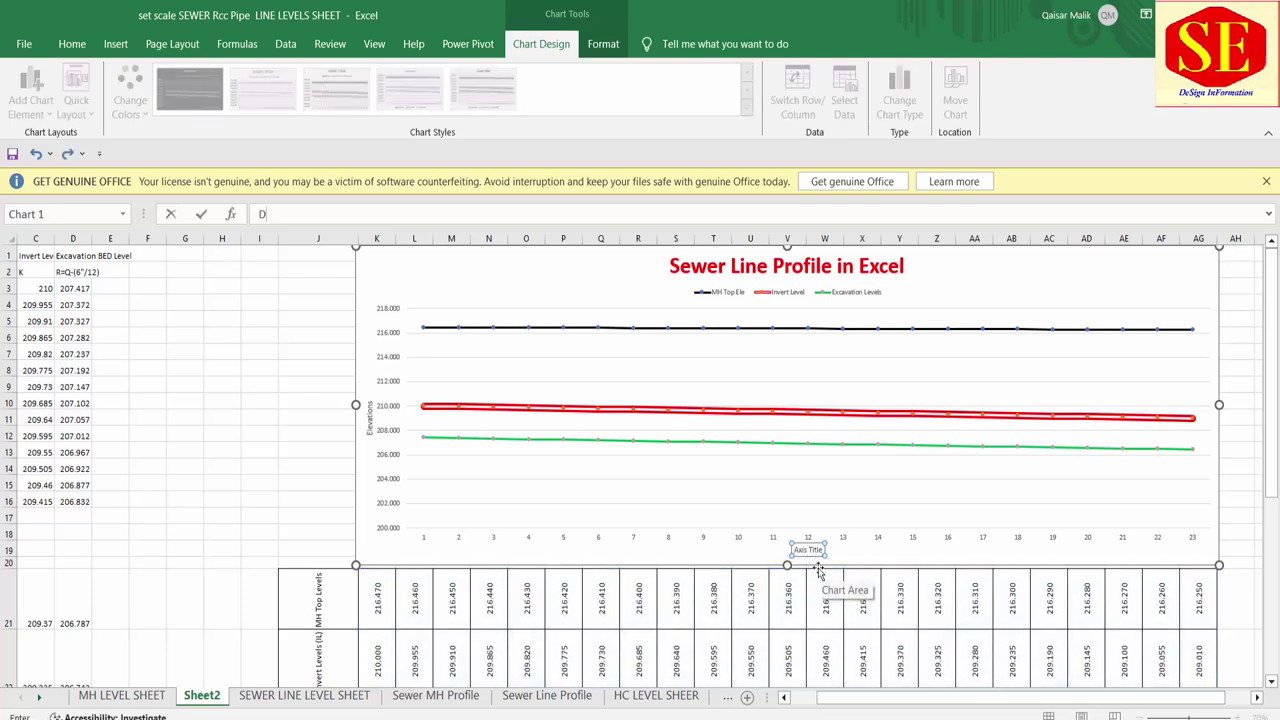
pyautogui.doubleClick(816, 550)
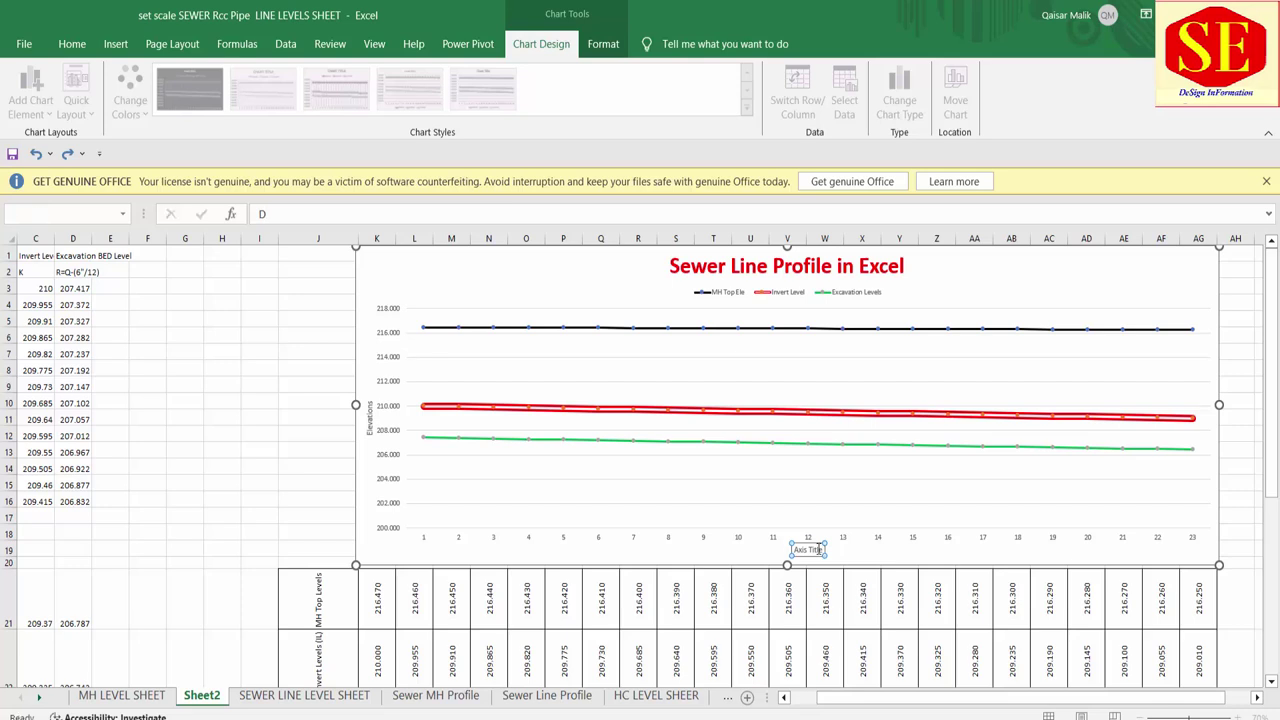
pyautogui.write('I')
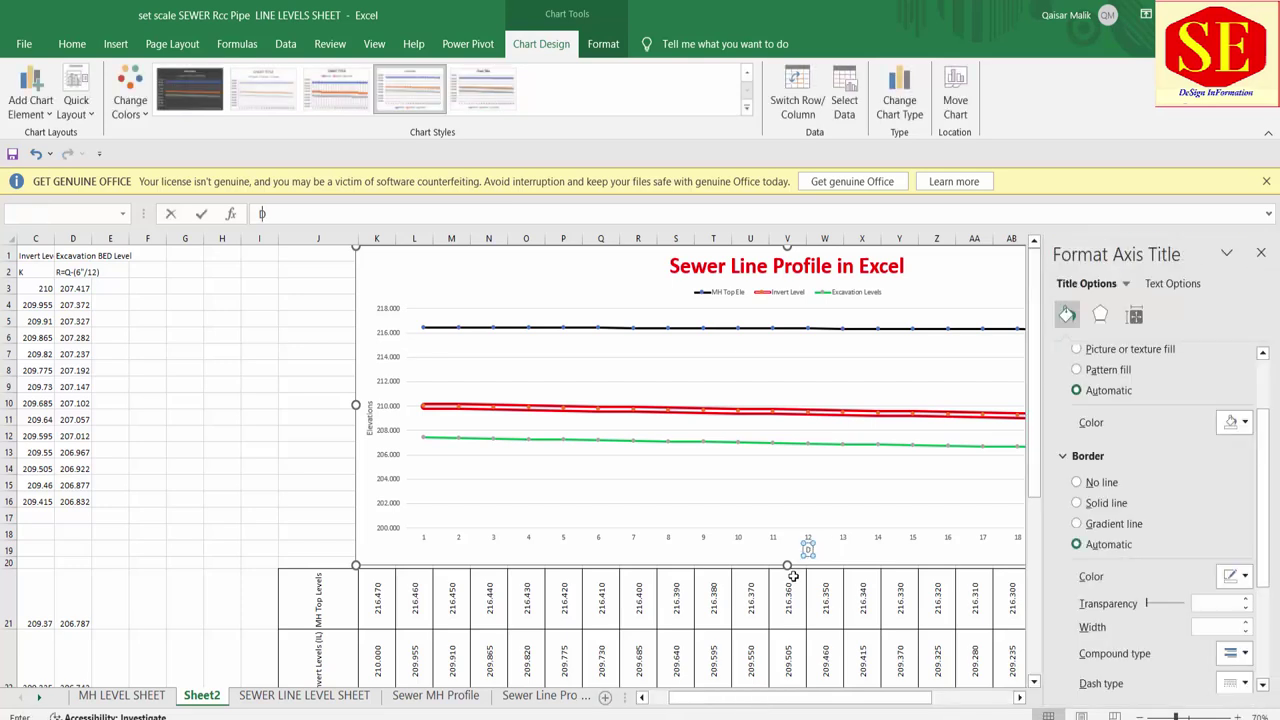
pyautogui.write('stance')
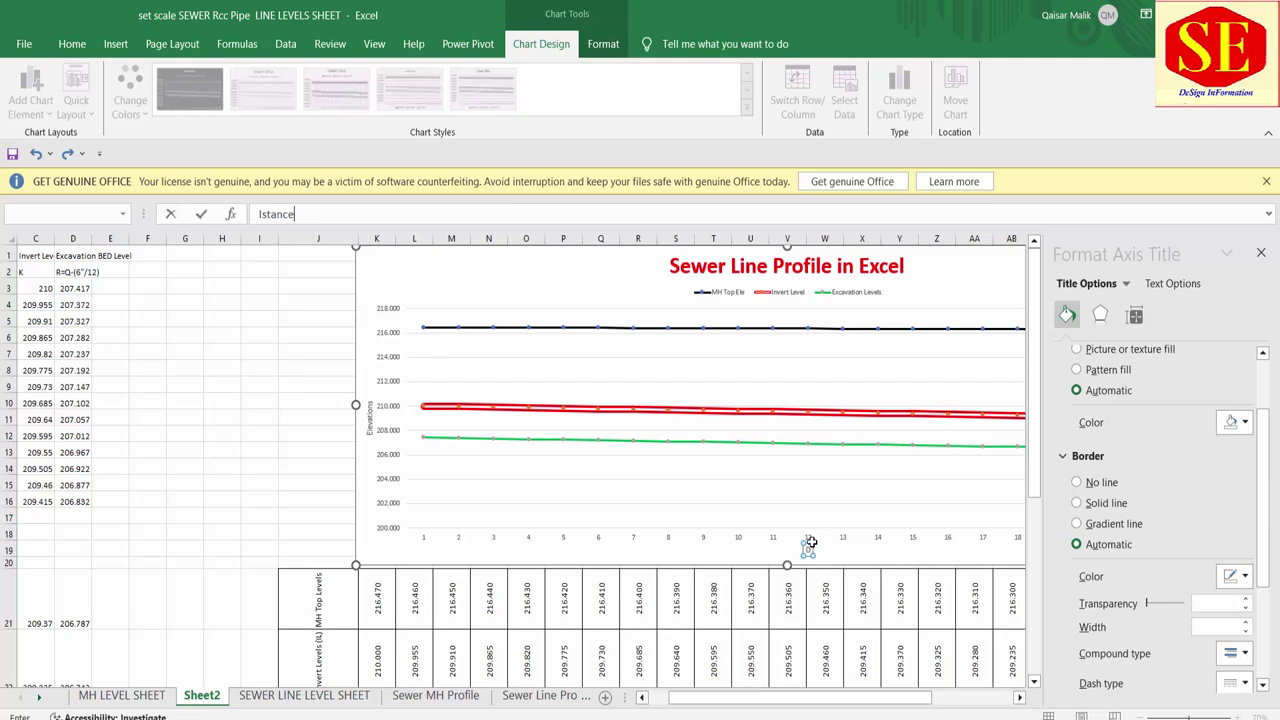
pyautogui.press('Return')
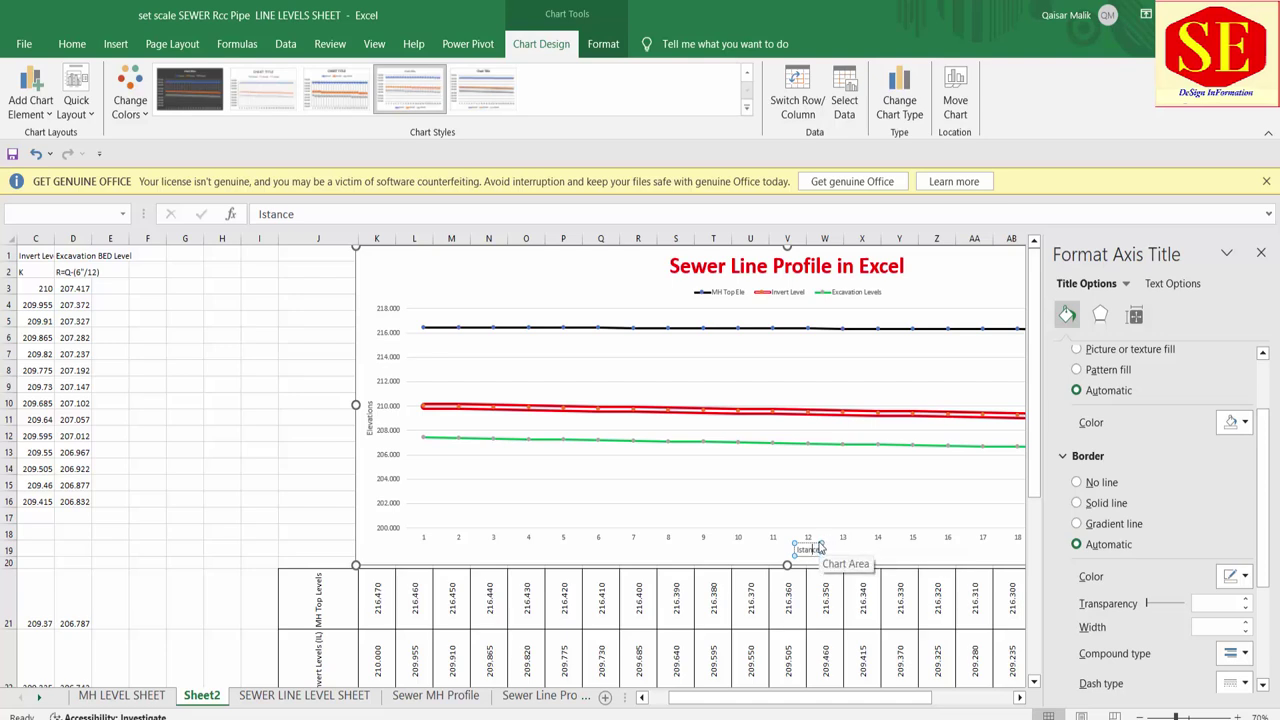
pyautogui.click(72, 44)
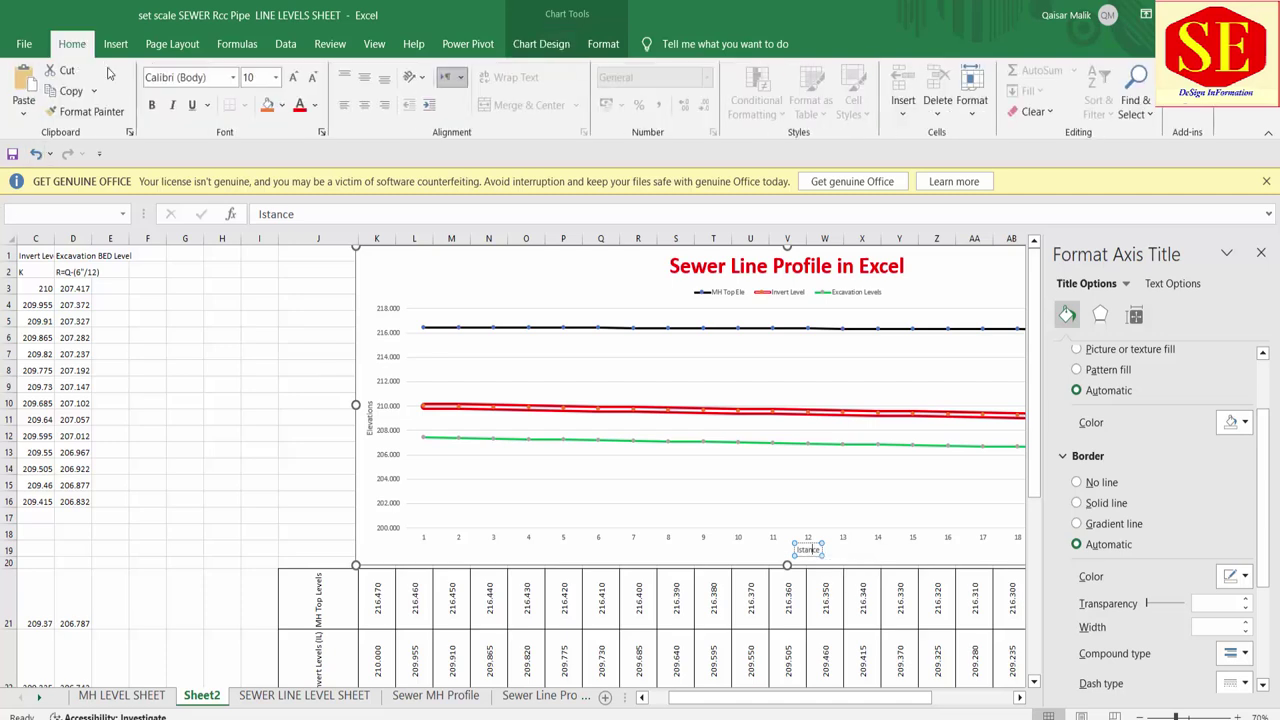
pyautogui.click(295, 78)
pyautogui.click(295, 78)
pyautogui.click(295, 78)
pyautogui.click(295, 78)
pyautogui.click(295, 78)
pyautogui.click(295, 78)
pyautogui.press('Delete')
pyautogui.press('Delete')
pyautogui.write('D')
pyautogui.write('i')
pyautogui.click(703, 563)
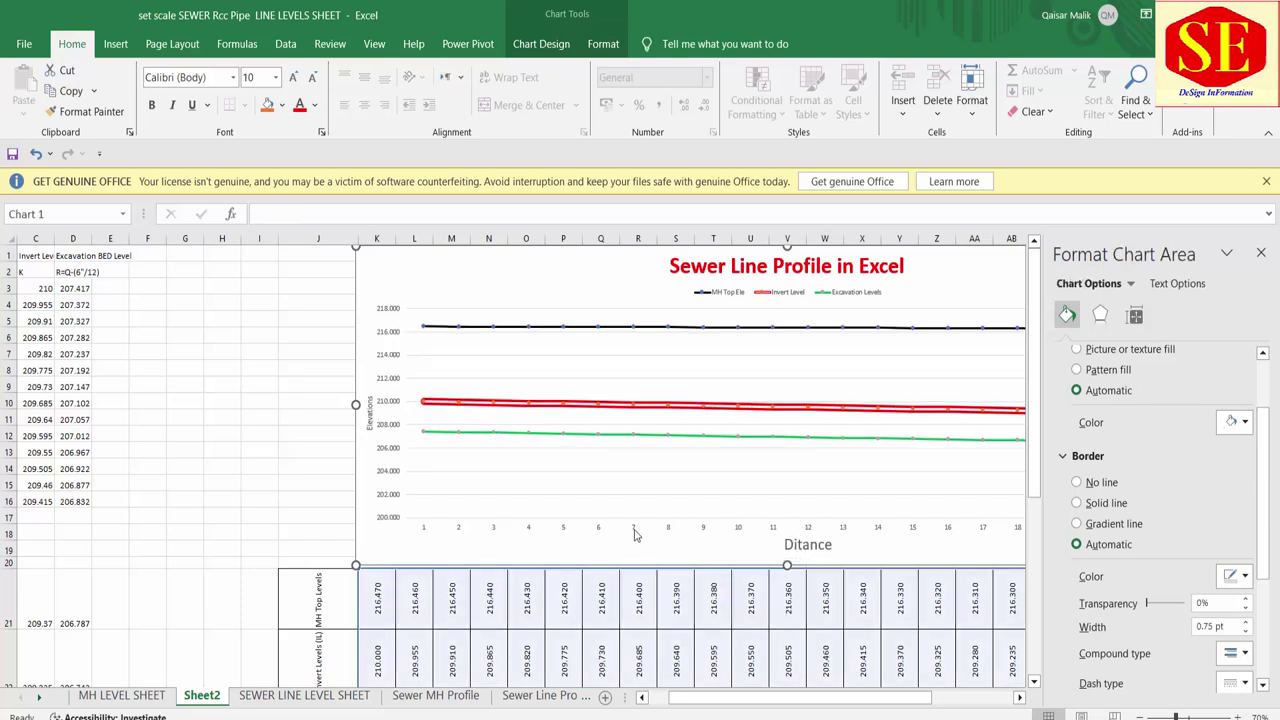
# Step: Close the format pane and delete the numbered 1–23 category axis
pyautogui.click(1261, 253)
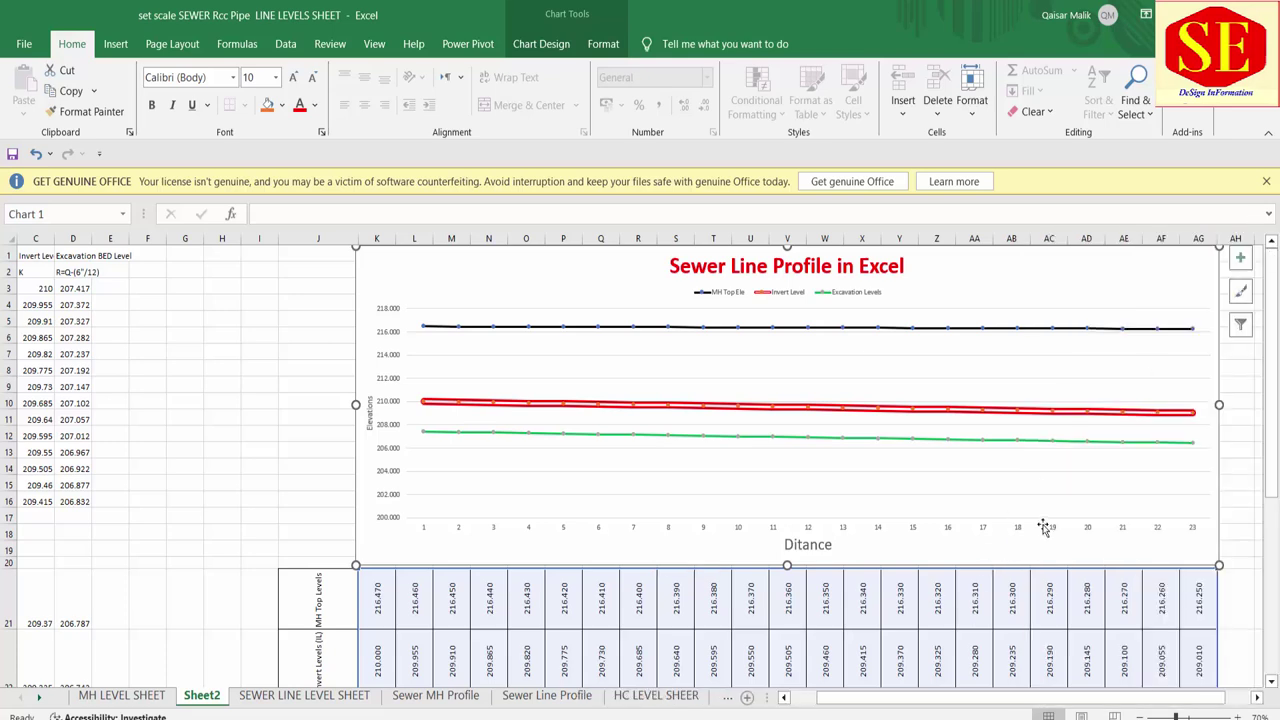
pyautogui.click(1020, 531)
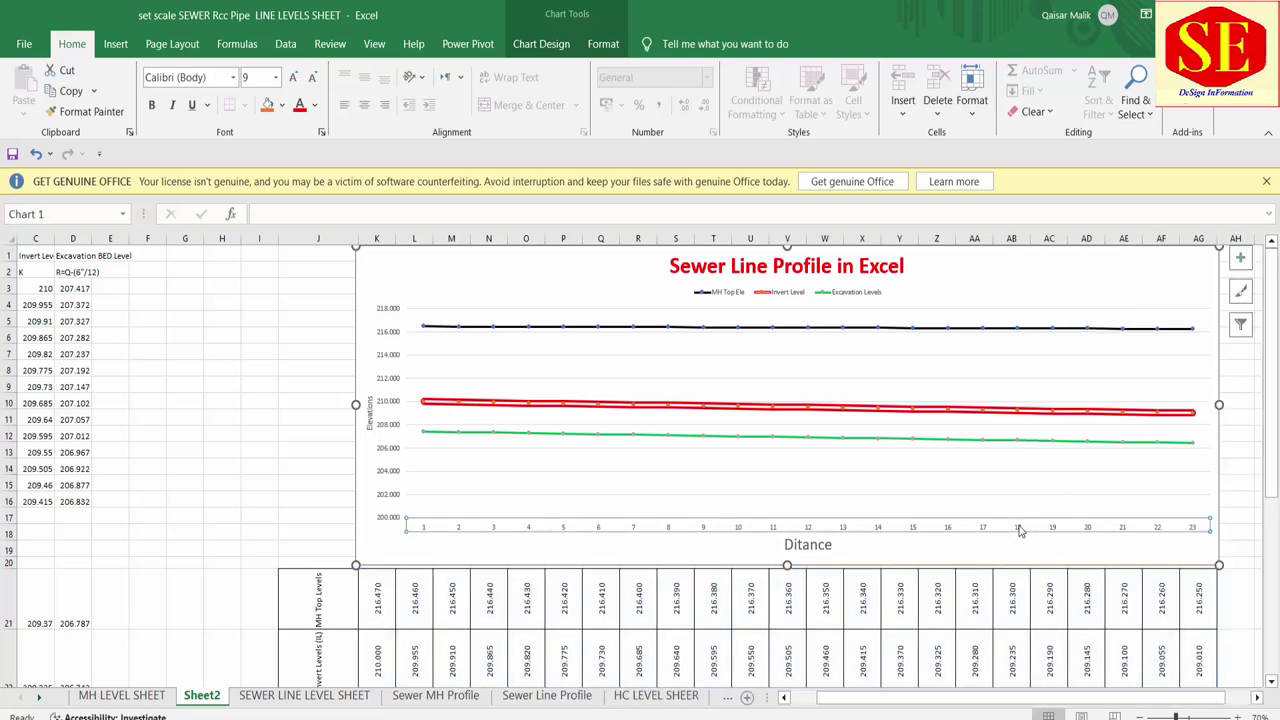
pyautogui.press('Delete')
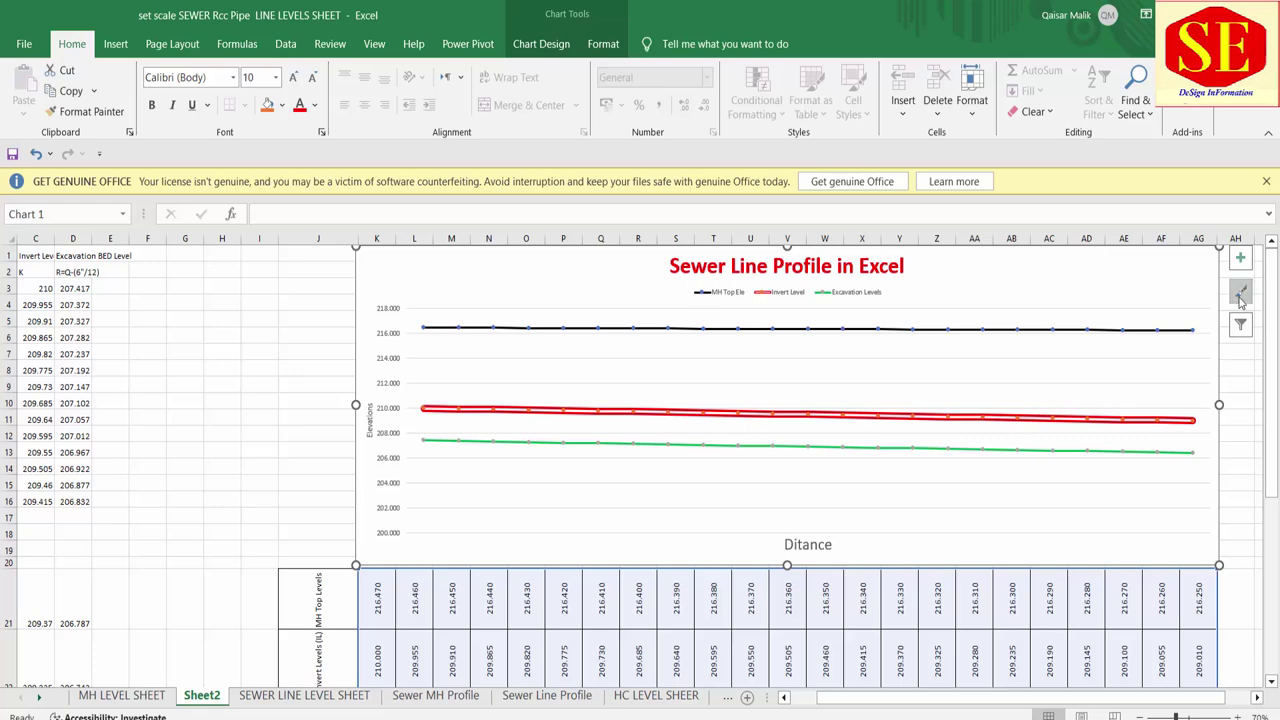
# Step: Toggle data labels on and off, then show a data table with legend keys beneath the plot
pyautogui.click(1242, 260)
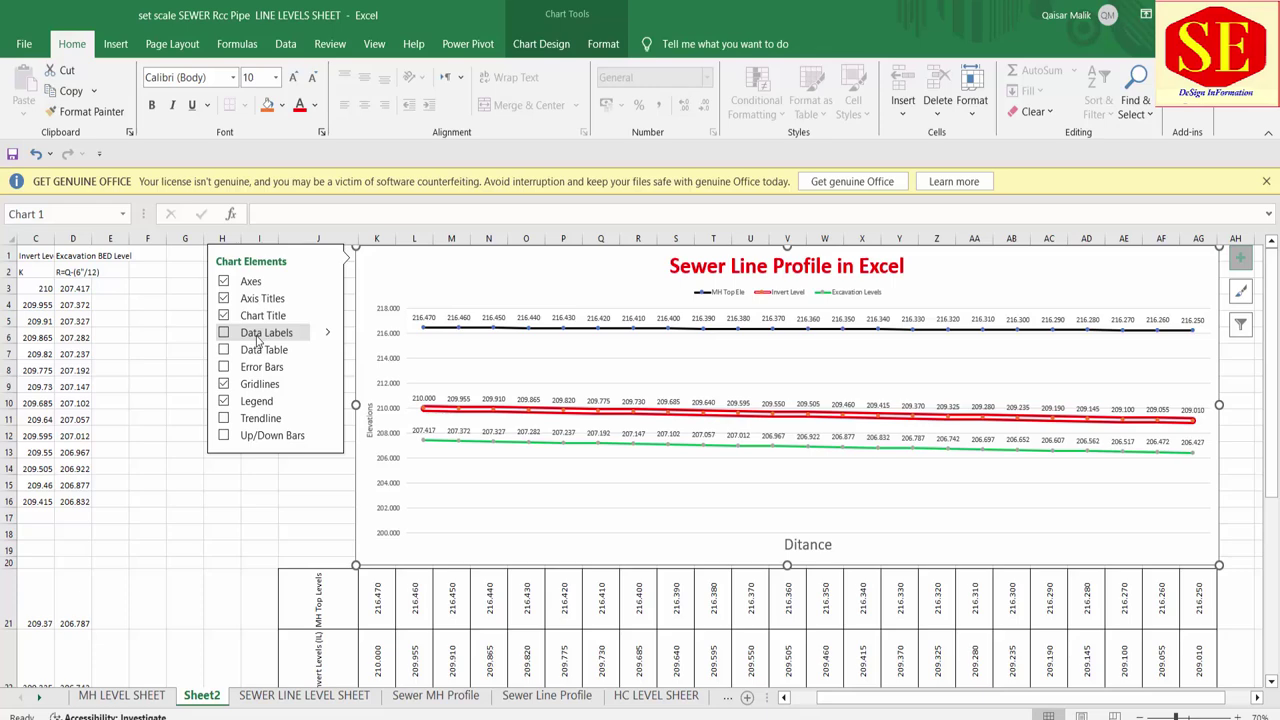
pyautogui.click(224, 334)
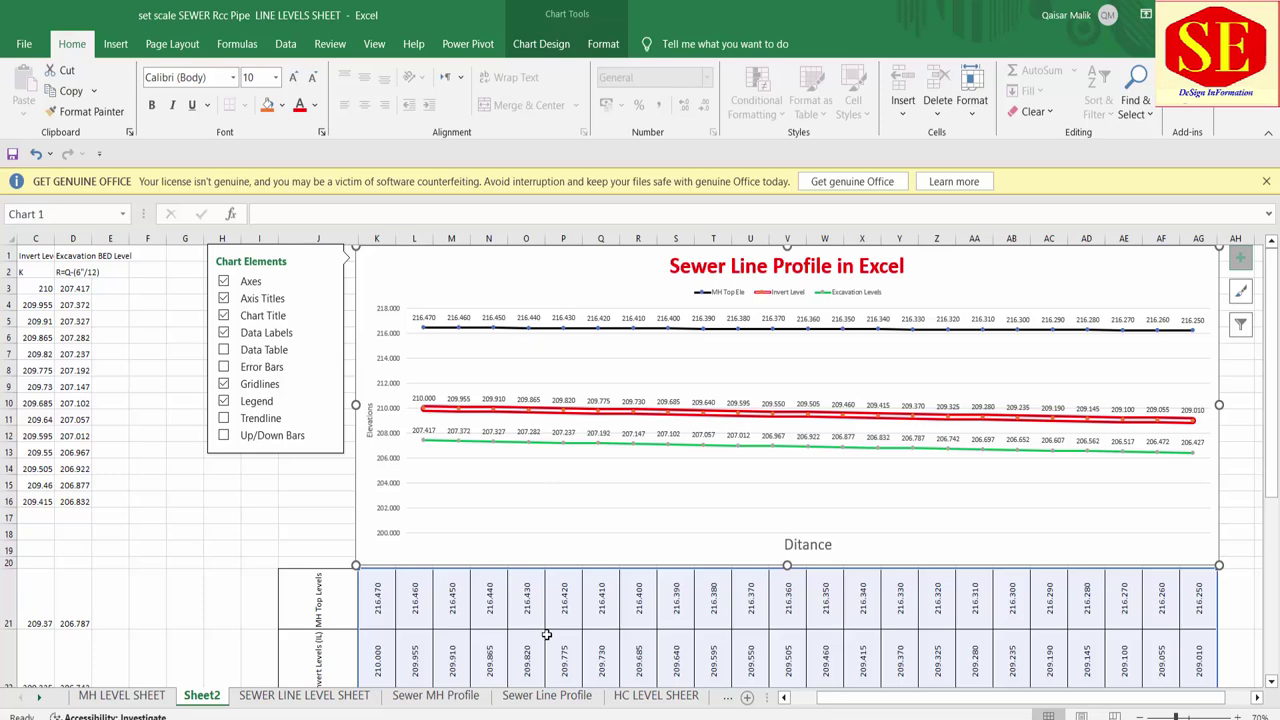
pyautogui.scroll(-1, 723, 632)
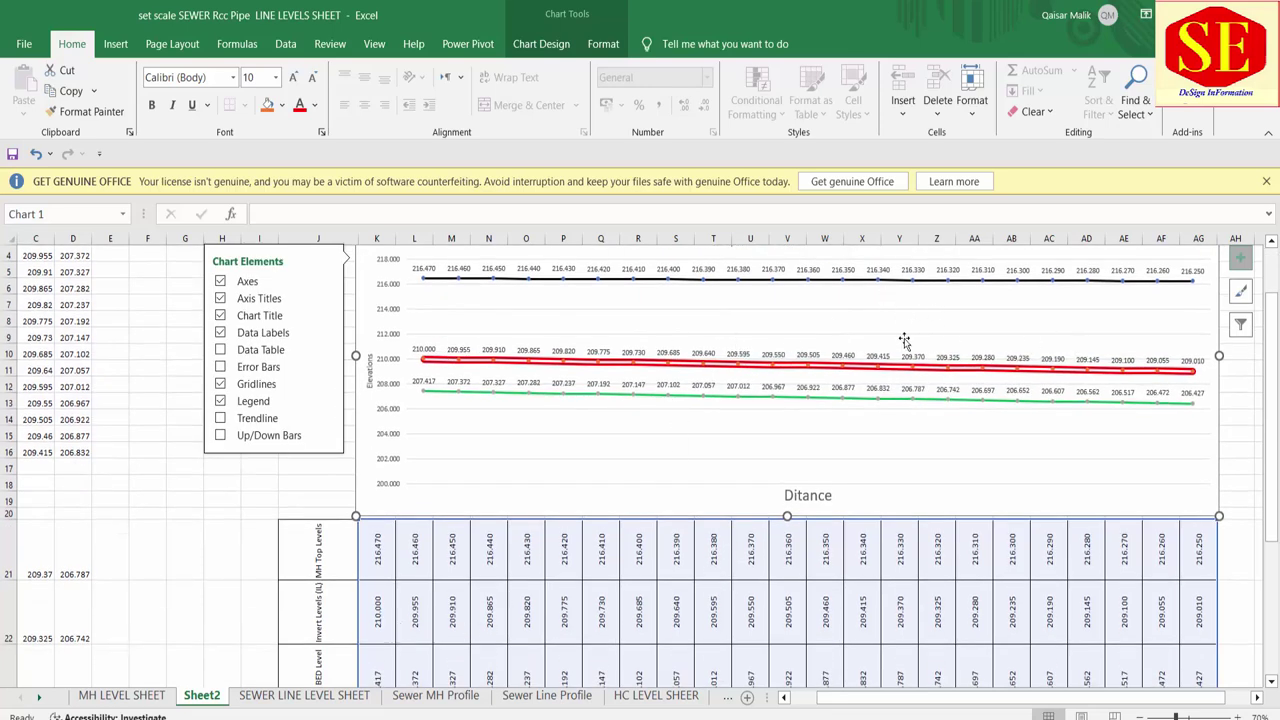
pyautogui.click(220, 333)
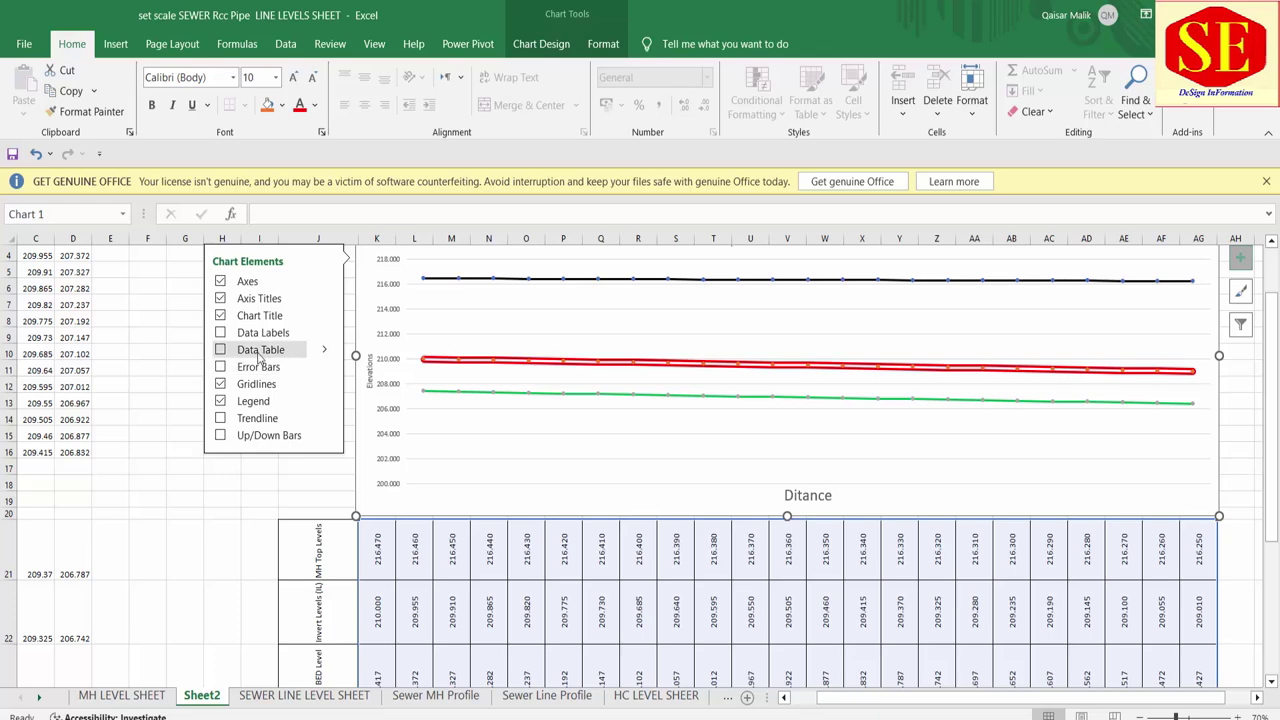
pyautogui.click(220, 349)
pyautogui.click(220, 350)
pyautogui.click(220, 350)
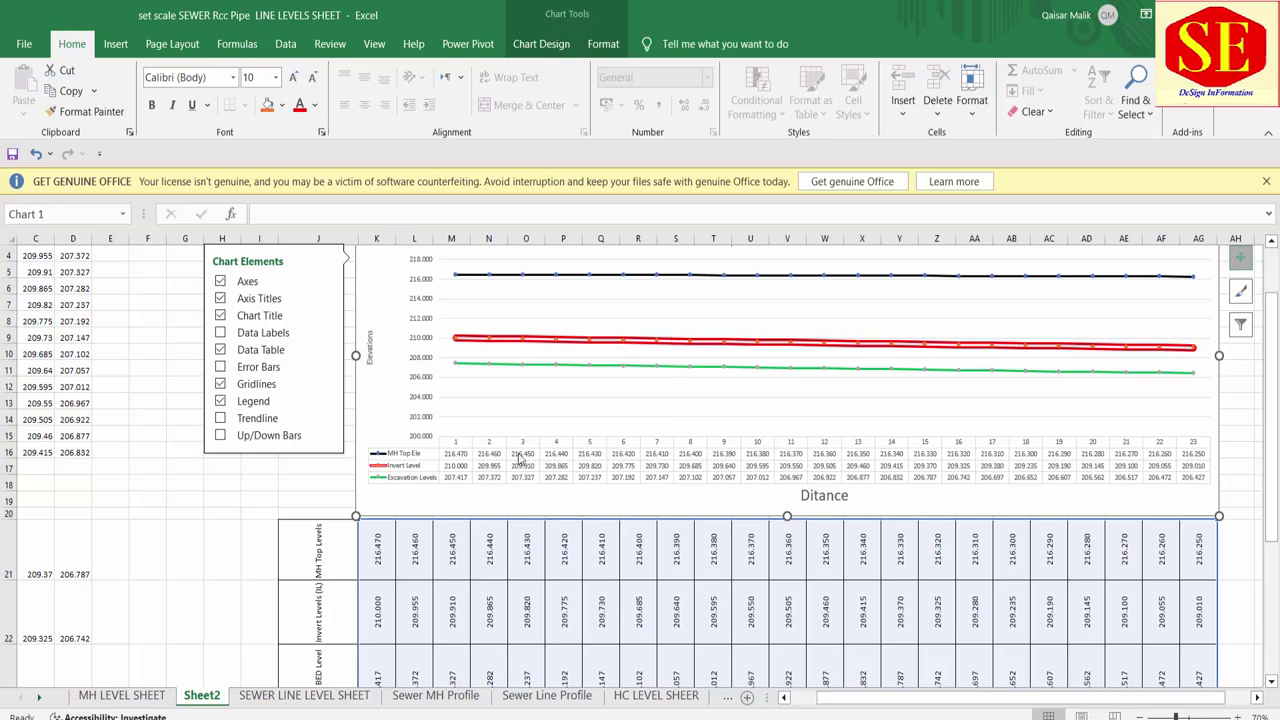
pyautogui.click(444, 457)
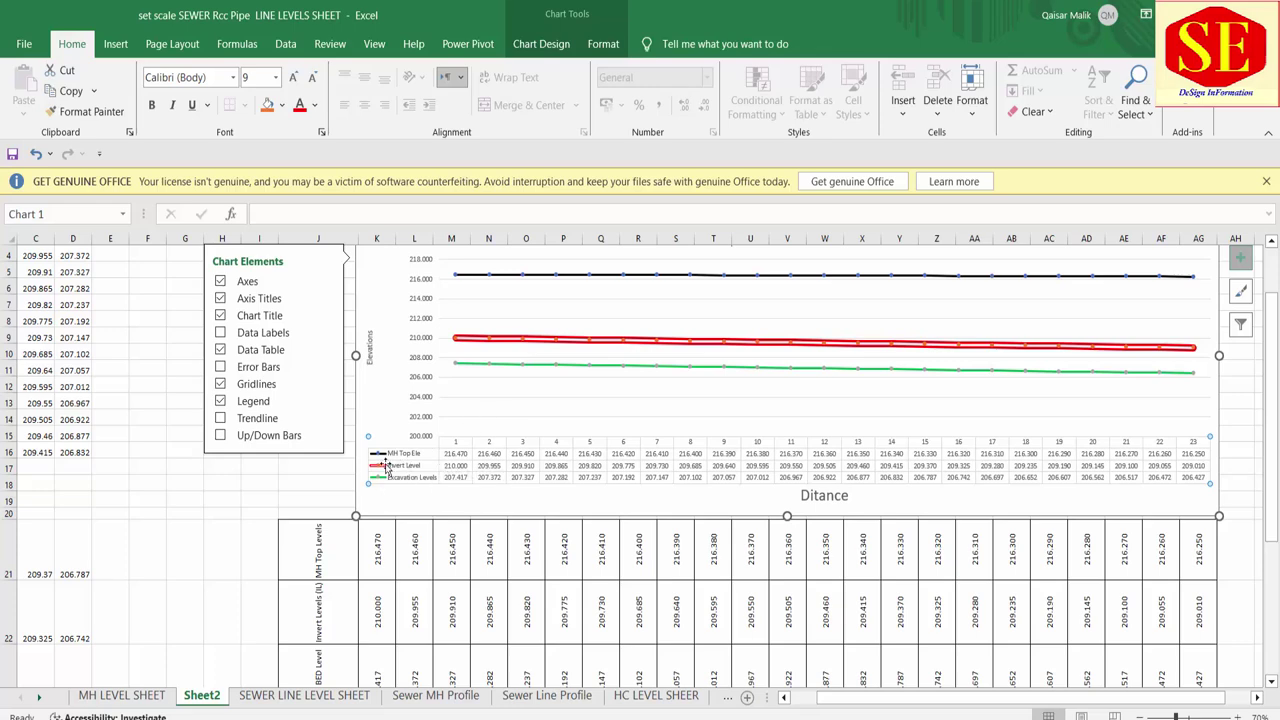
pyautogui.scroll(1, 640, 349)
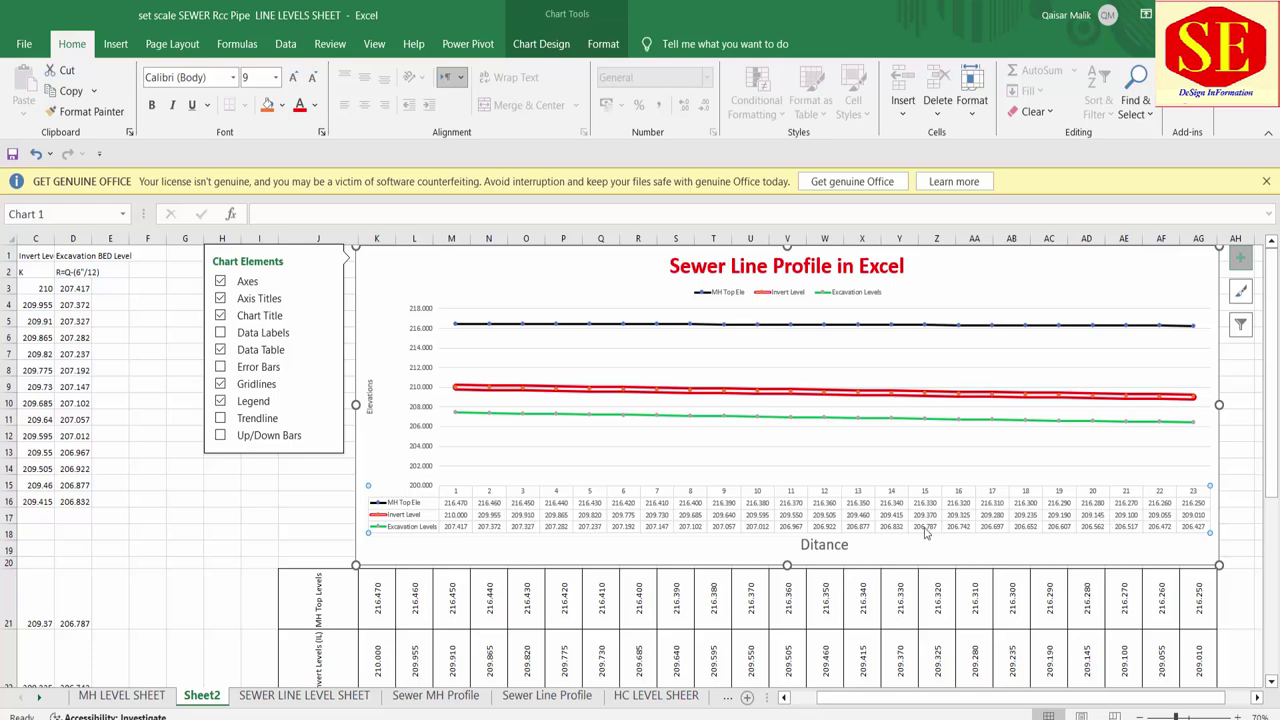
# Step: Try and remove error bars, then add up/down bars and select them
pyautogui.click(220, 367)
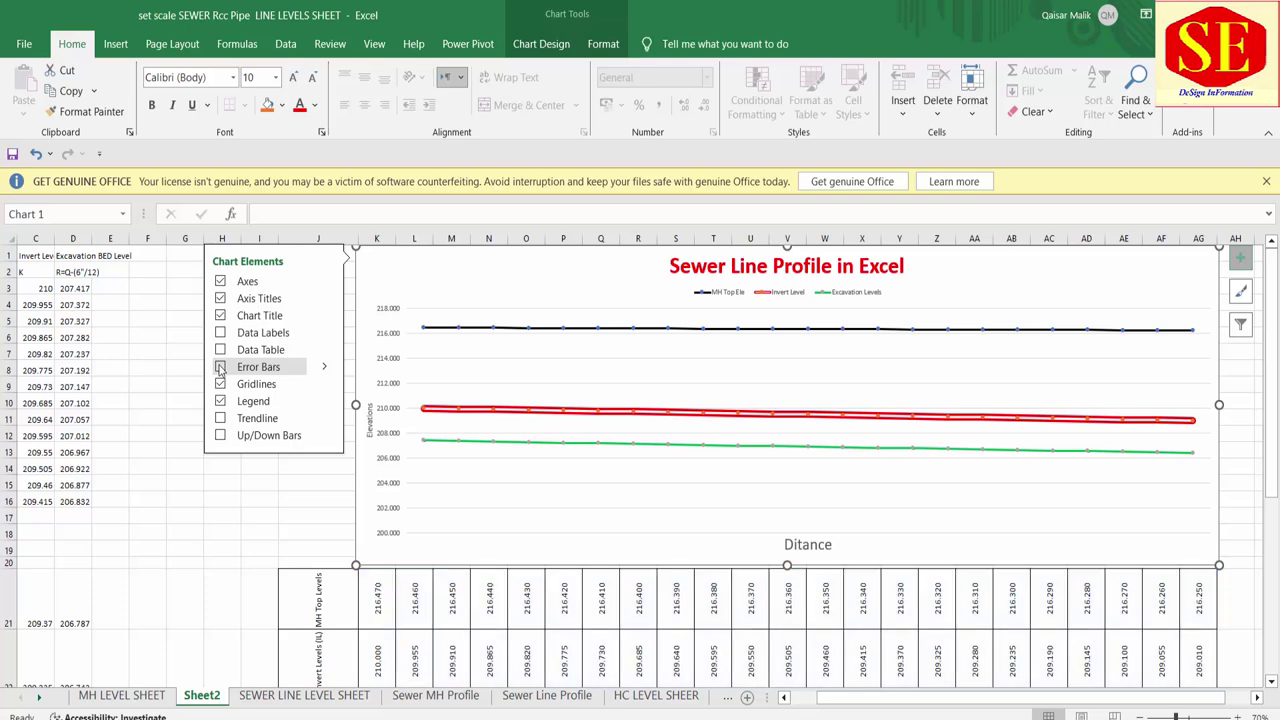
pyautogui.click(220, 368)
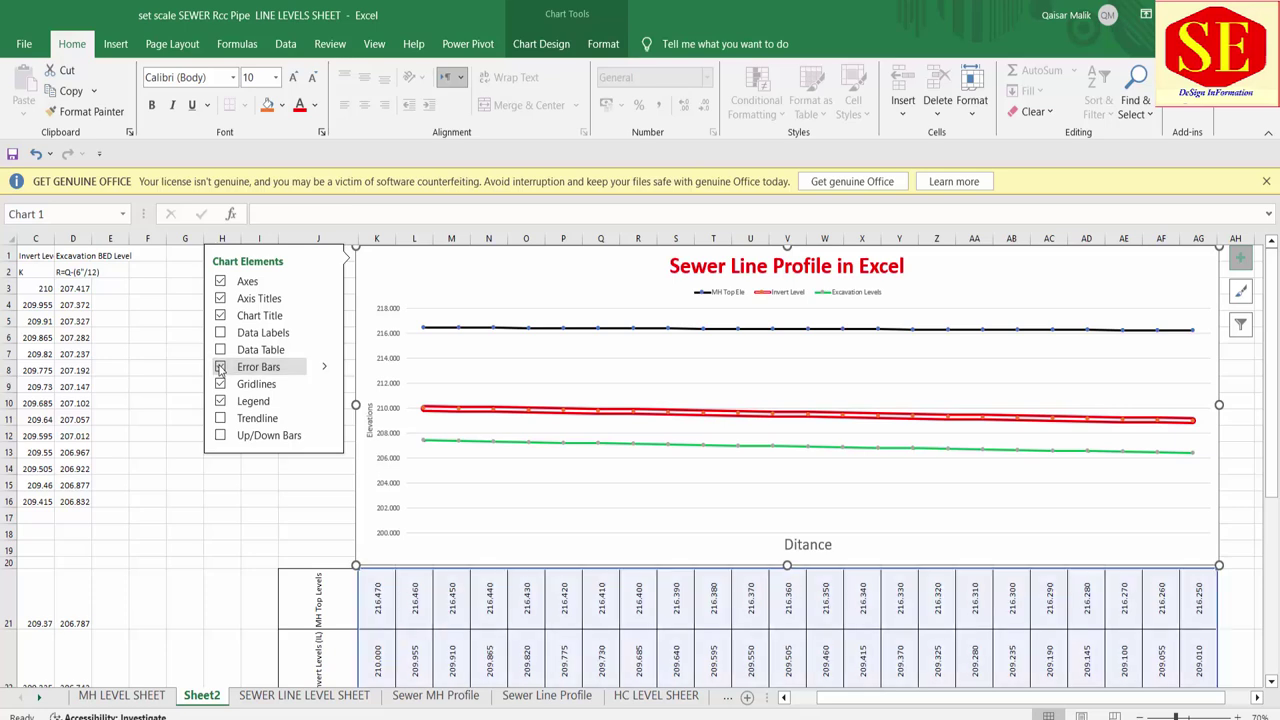
pyautogui.click(220, 367)
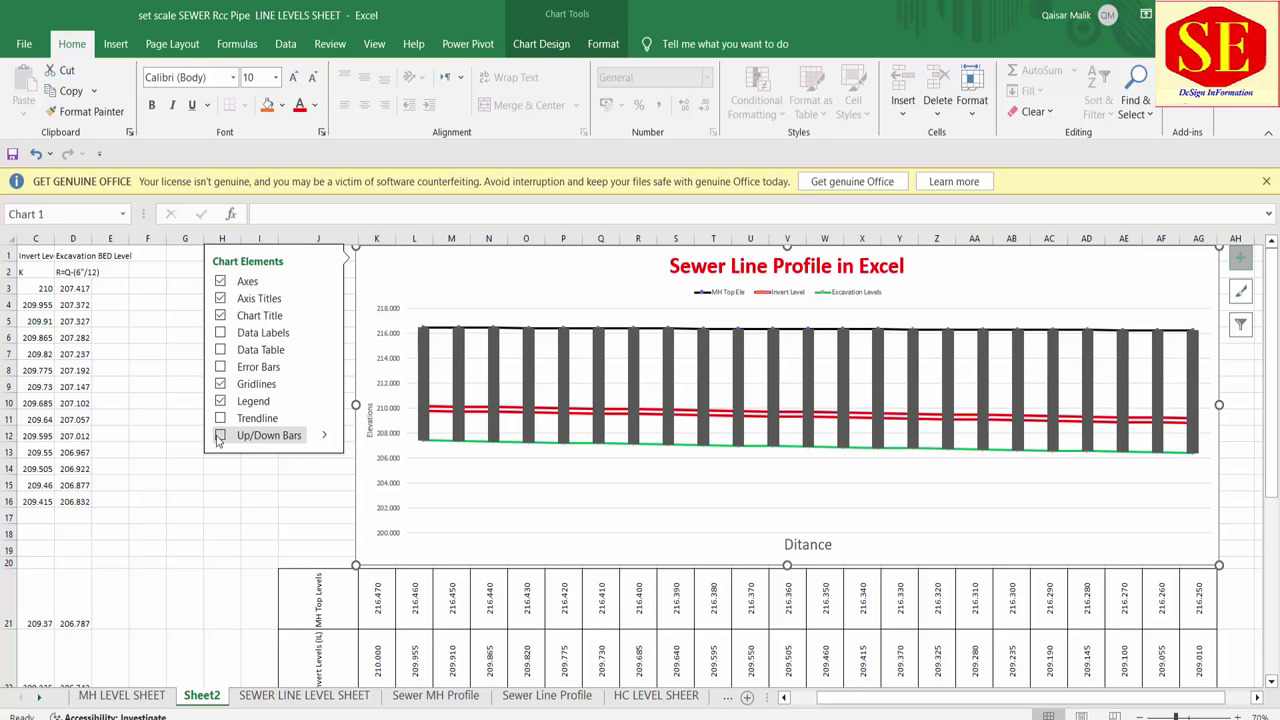
pyautogui.click(221, 436)
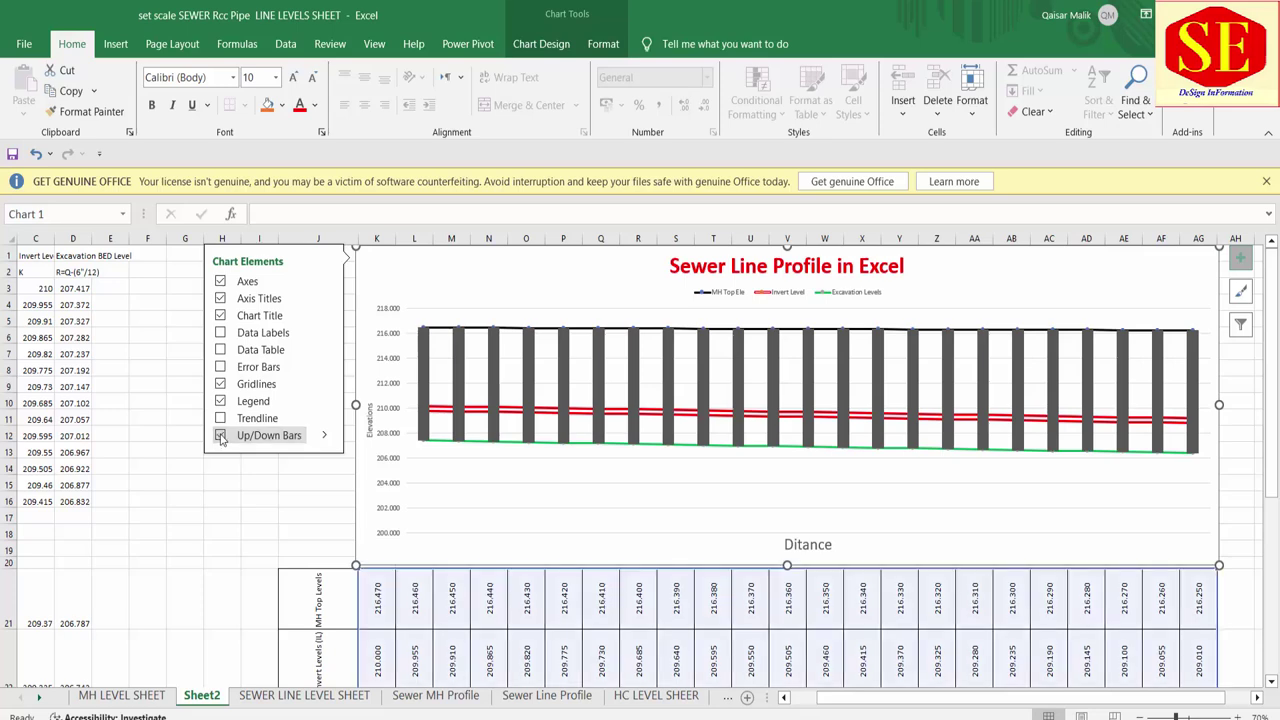
pyautogui.click(782, 516)
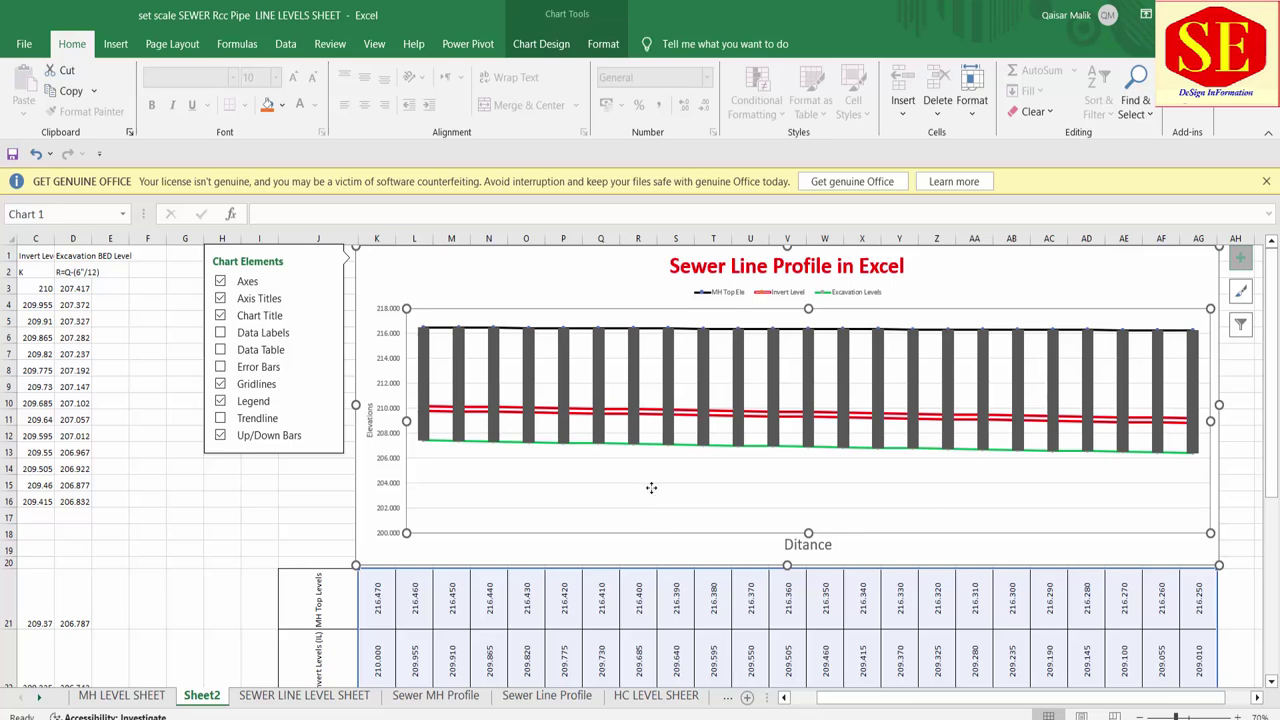
pyautogui.click(455, 388)
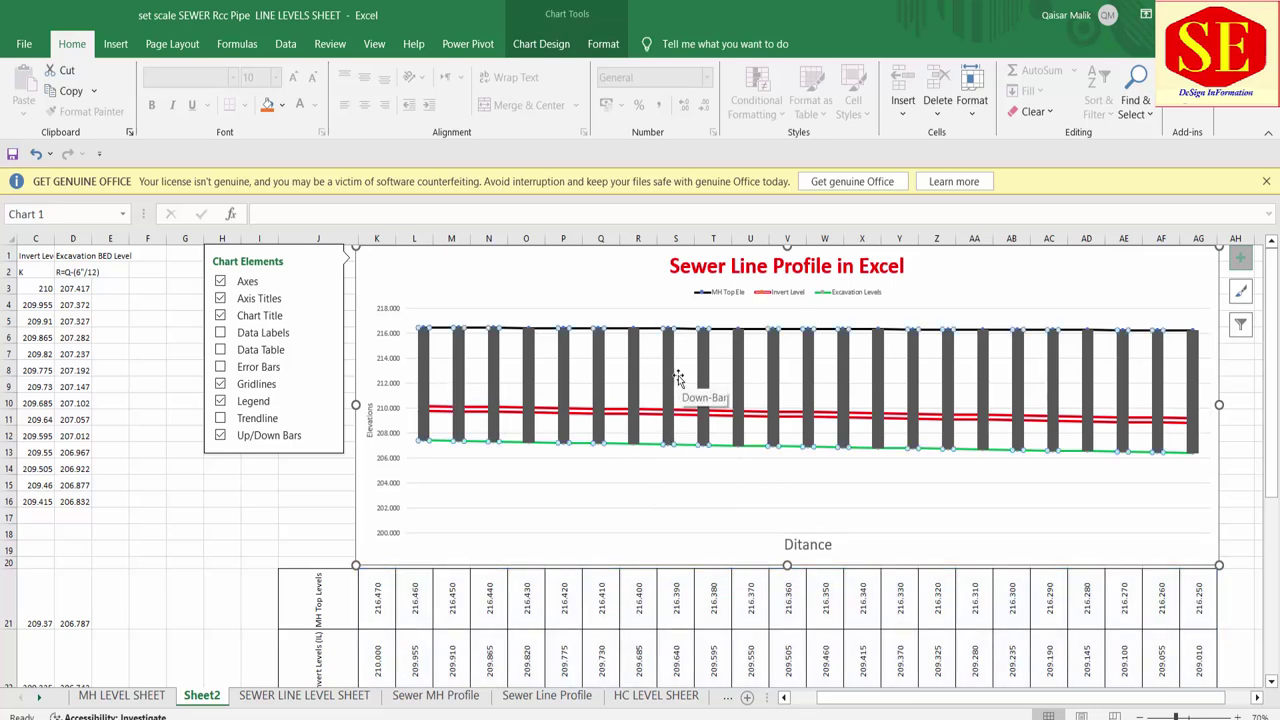
# Step: Fill the up/down bars light grey and give them a thin solid border
pyautogui.click(266, 105)
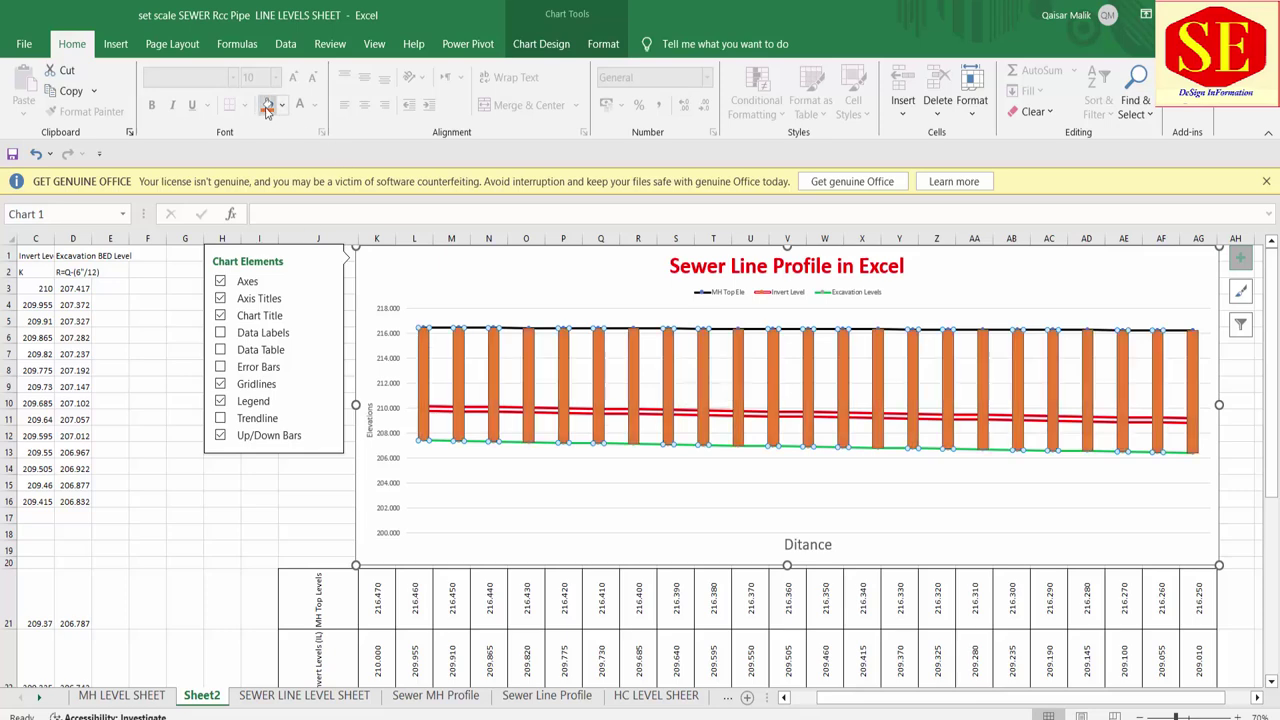
pyautogui.click(282, 105)
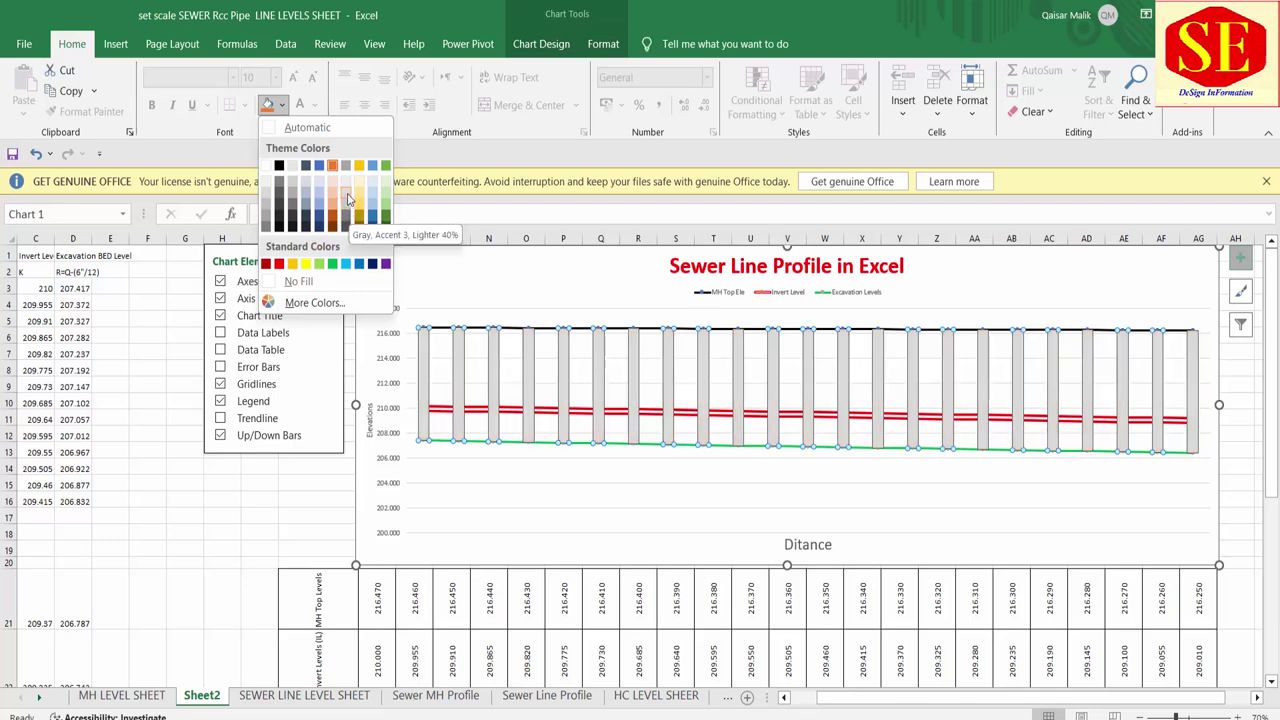
pyautogui.click(347, 204)
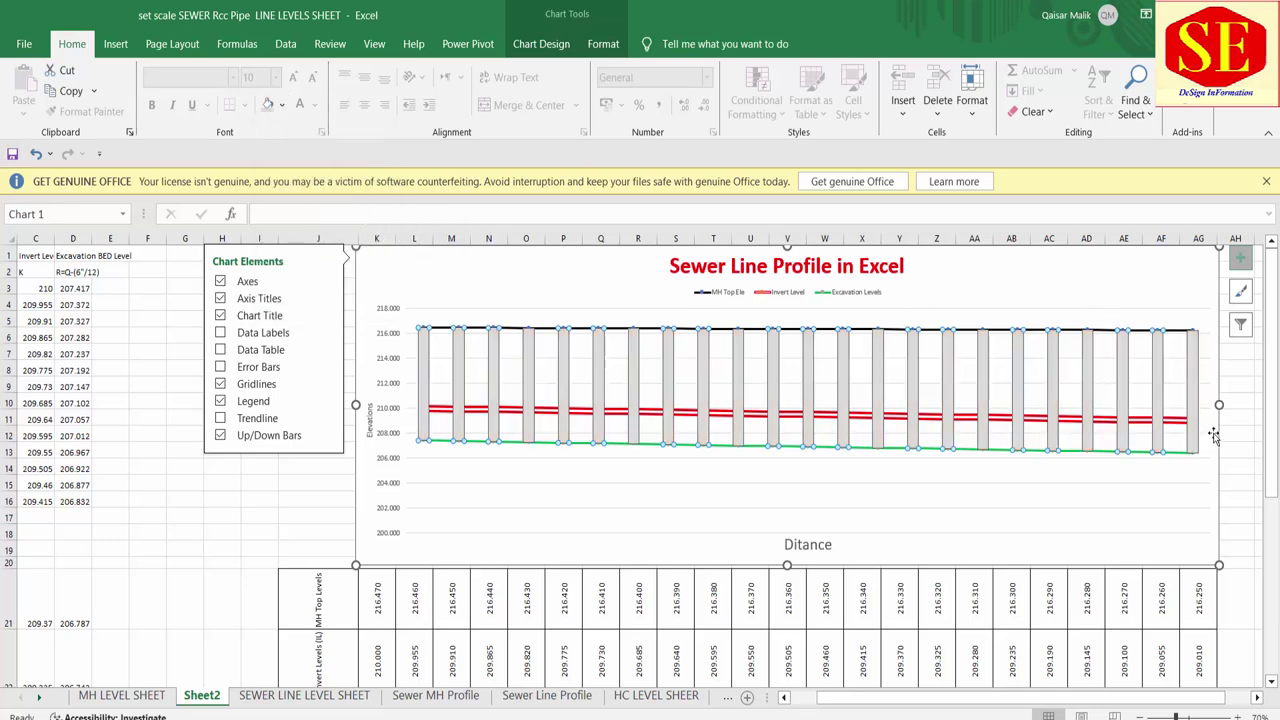
pyautogui.doubleClick(604, 349)
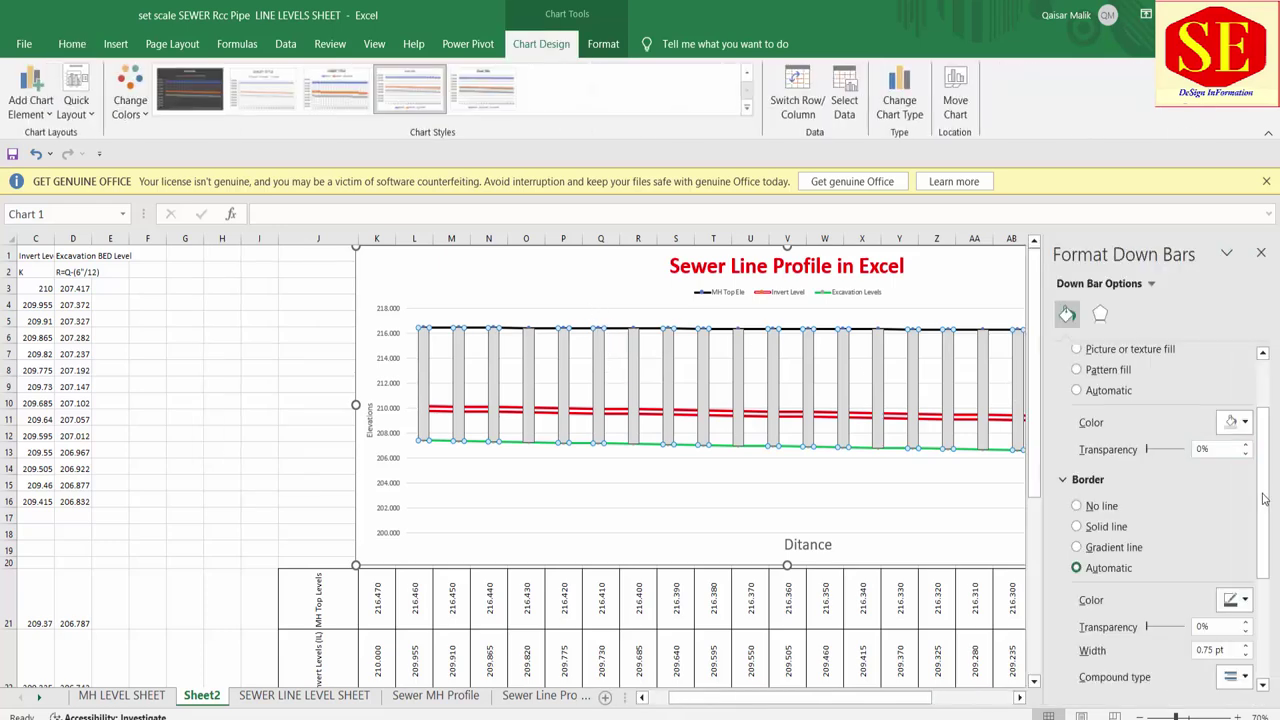
pyautogui.click(1246, 654)
pyautogui.click(1246, 654)
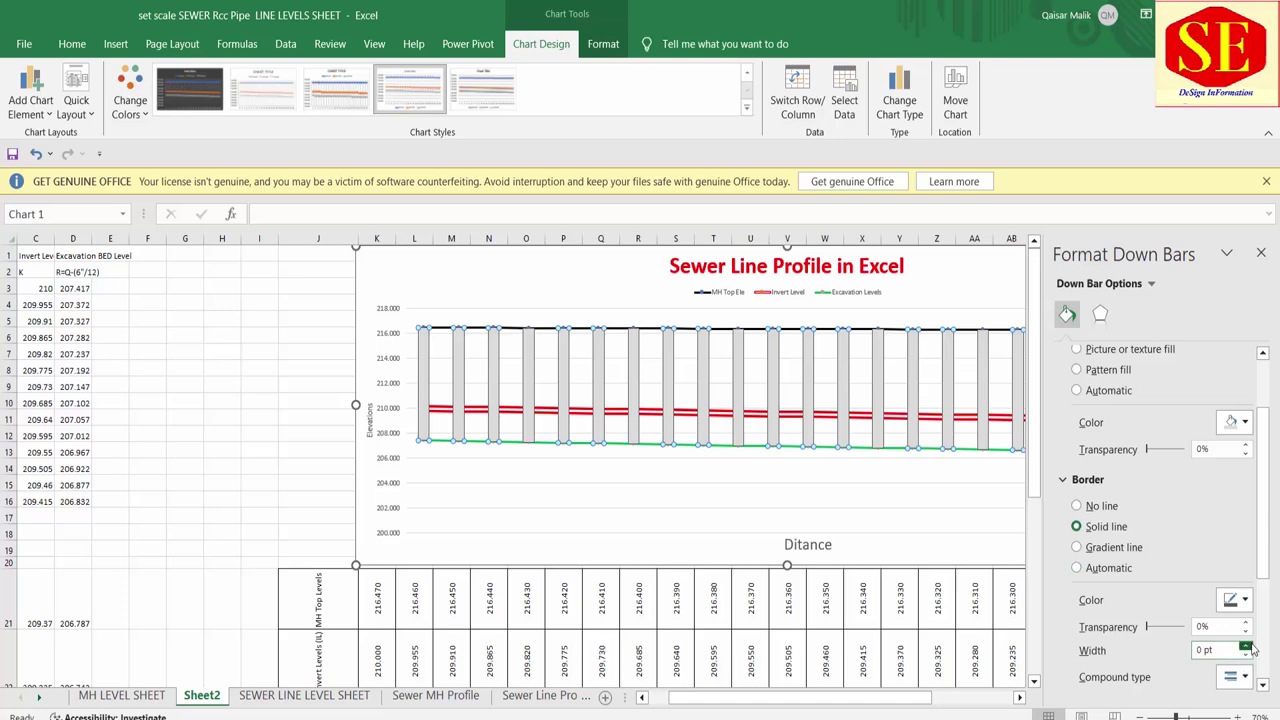
pyautogui.click(1246, 647)
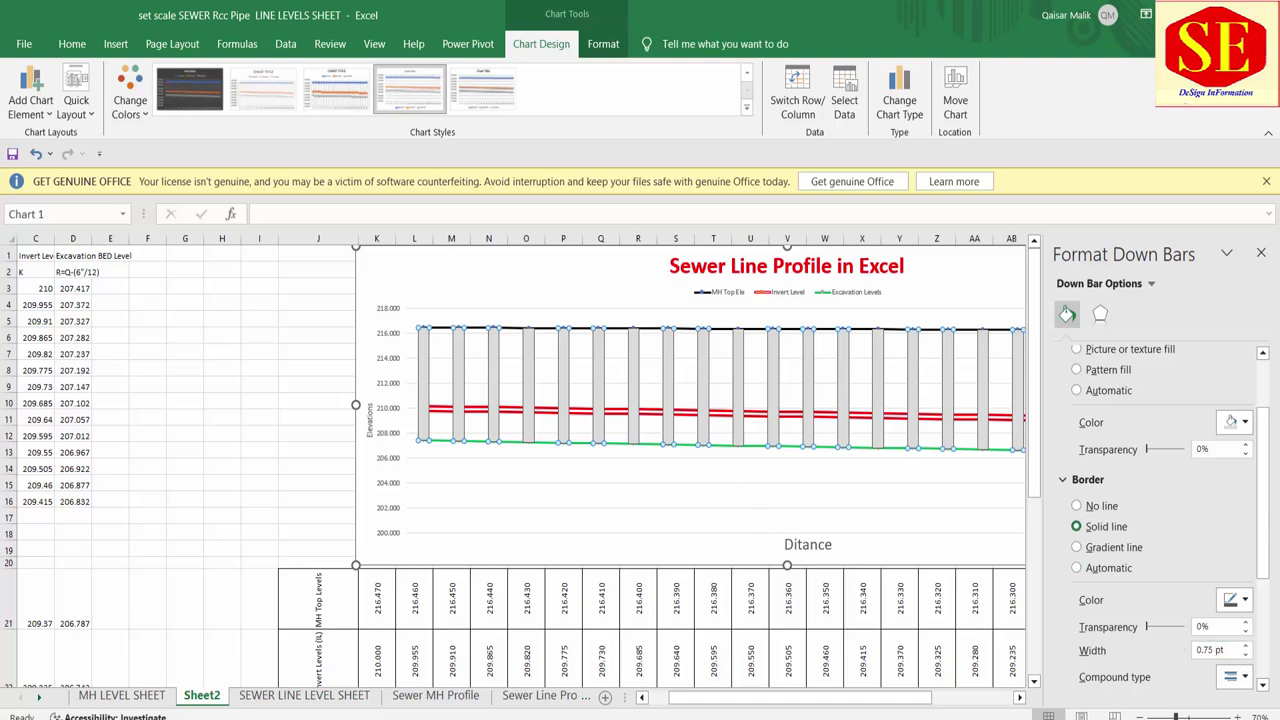
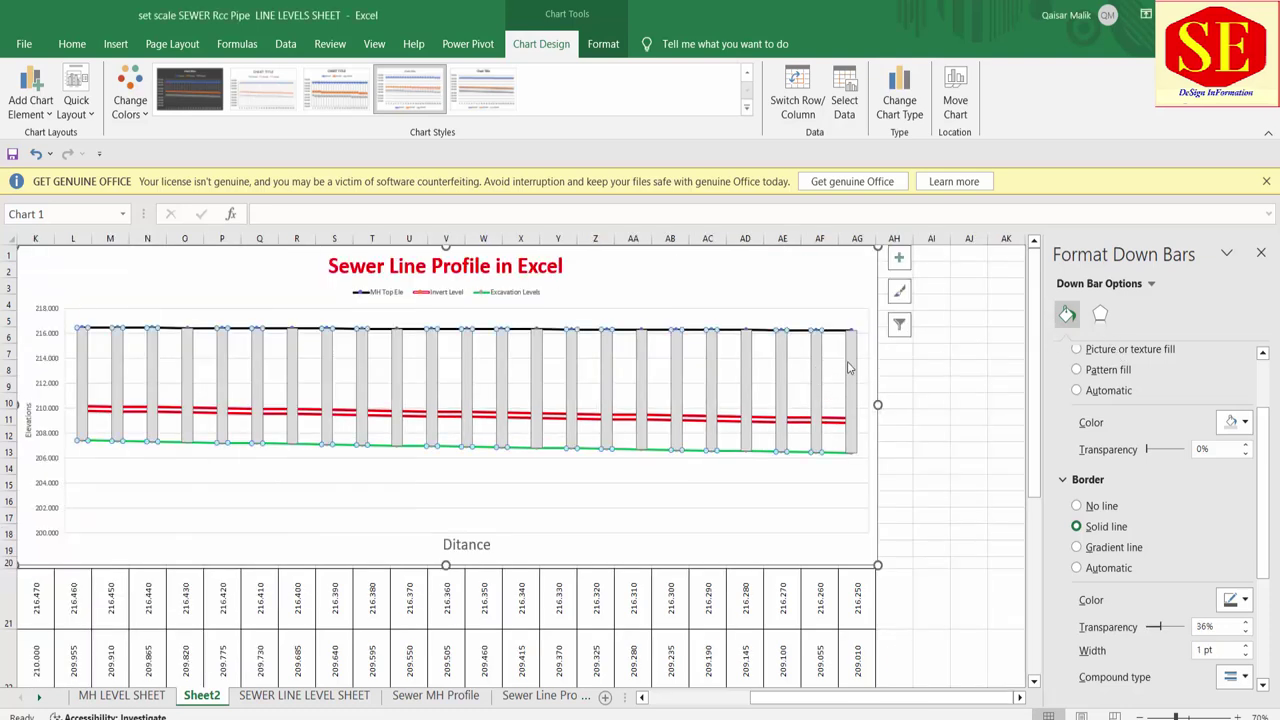
# Step: Set the down bars' Soft Edges to 1 pt under Effects, then close the Format Down Bars pane
pyautogui.click(1101, 315)
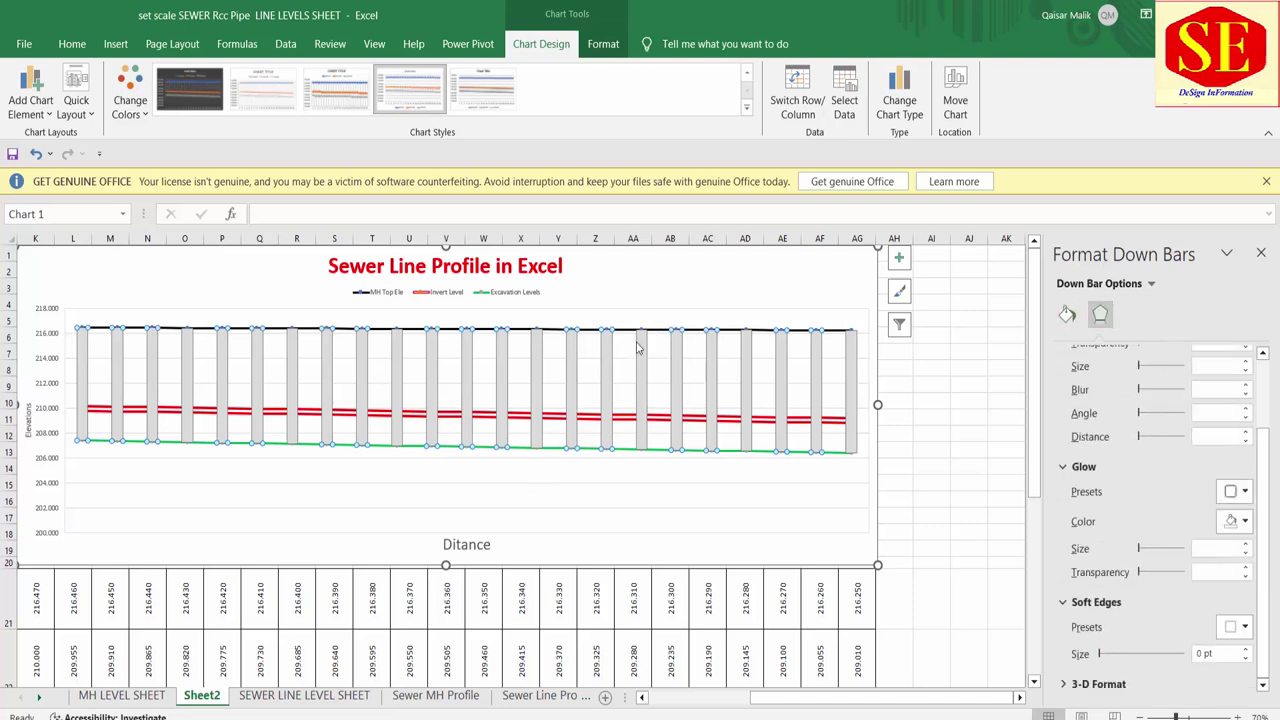
pyautogui.click(1120, 655)
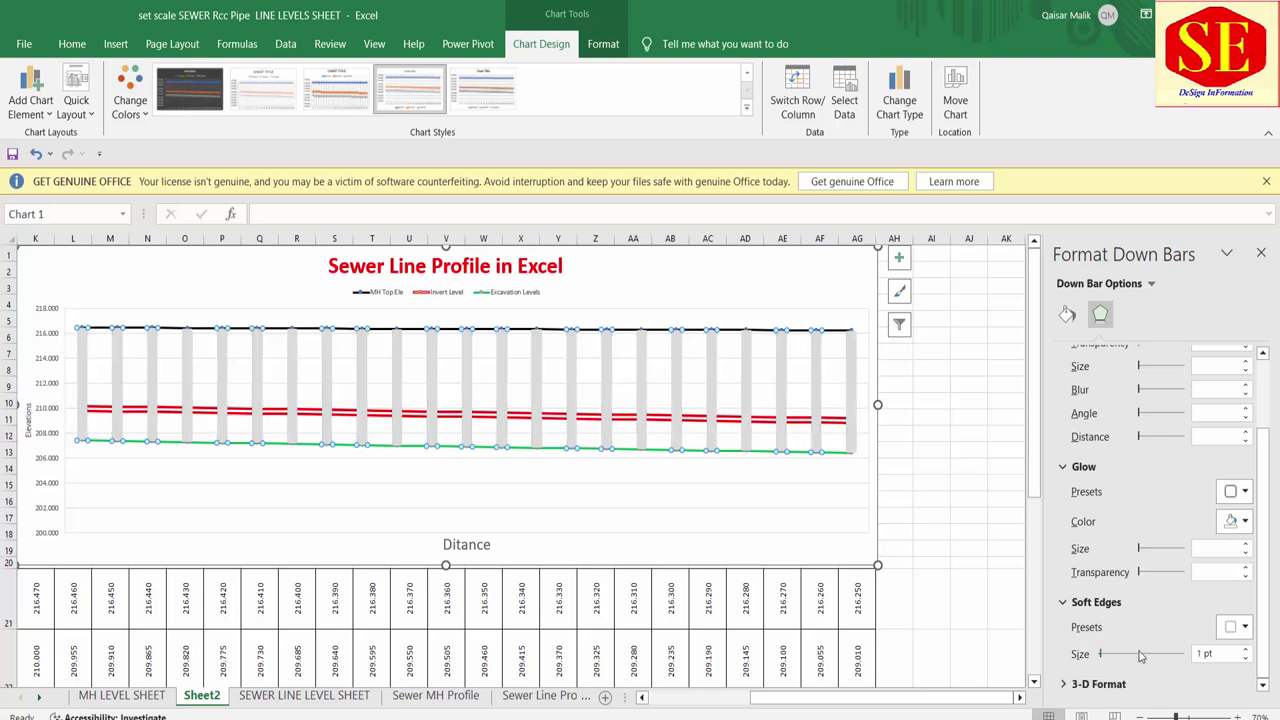
pyautogui.click(1130, 657)
pyautogui.click(1148, 658)
pyautogui.click(1163, 661)
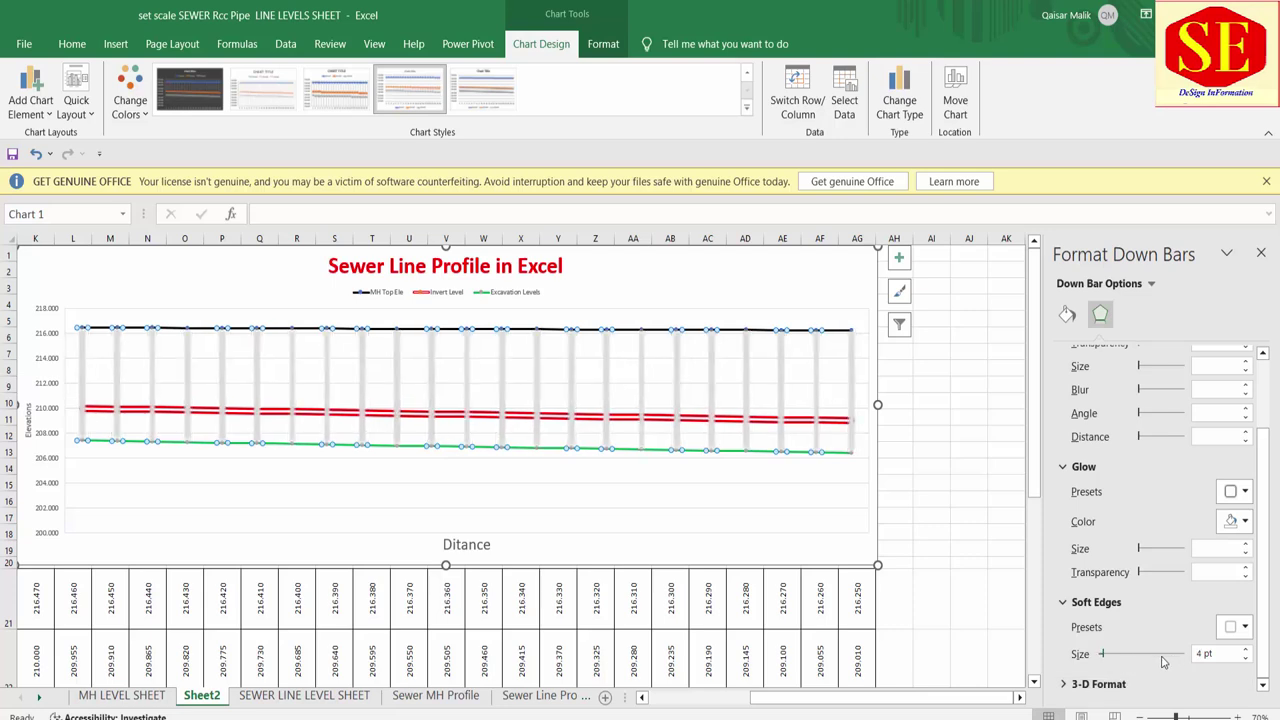
pyautogui.moveTo(1104, 656)
pyautogui.mouseDown()
pyautogui.moveTo(1195, 660)
pyautogui.moveTo(1083, 668)
pyautogui.mouseUp()
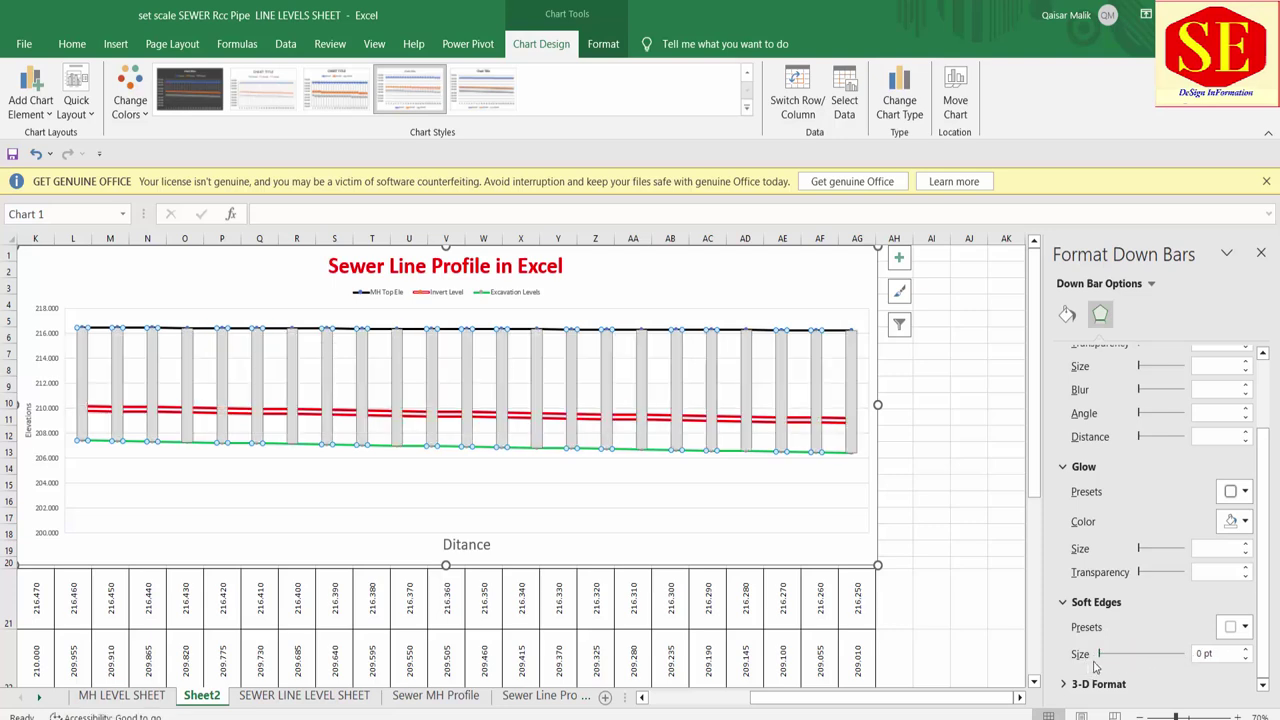
pyautogui.click(1110, 656)
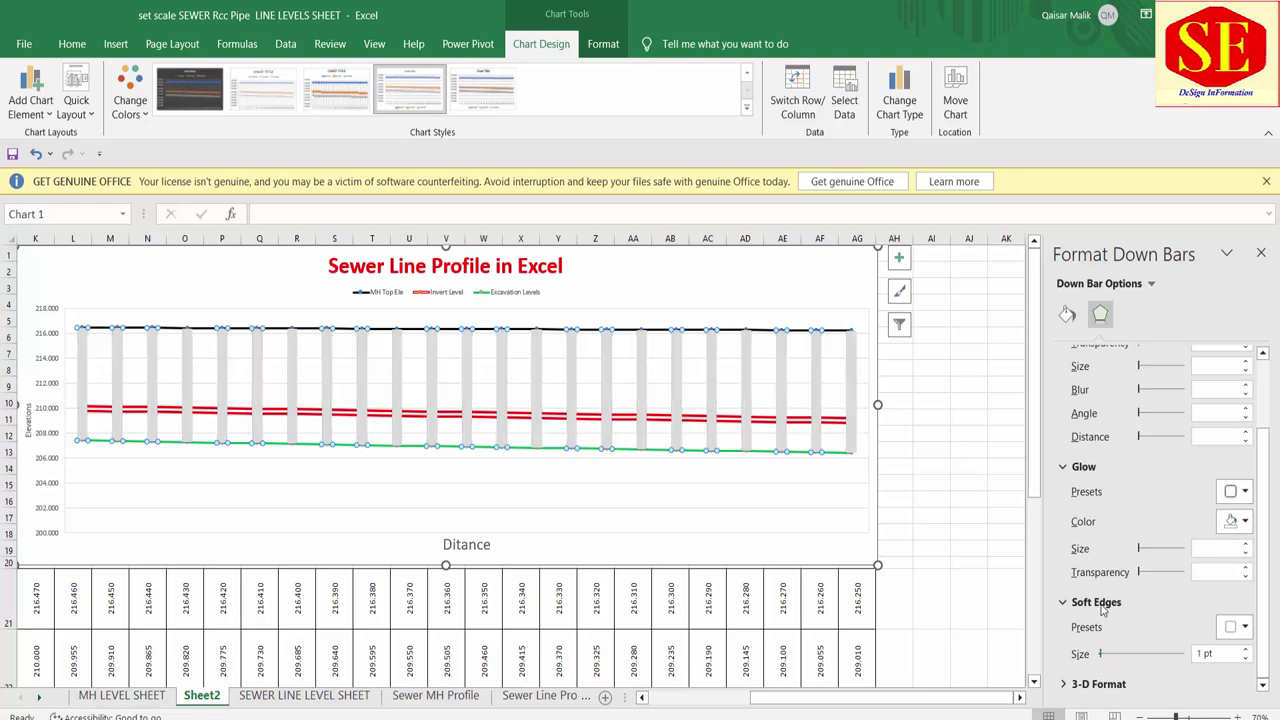
pyautogui.click(1261, 253)
pyautogui.click(978, 522)
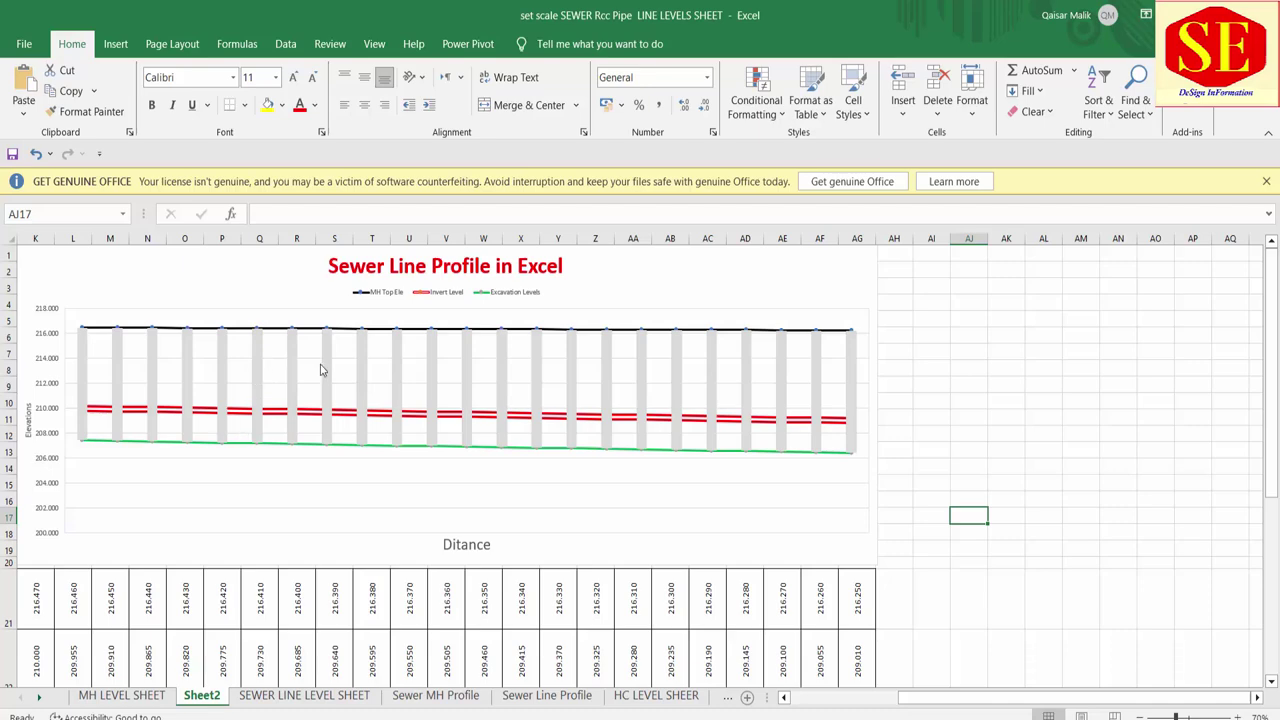
# Step: Fill the Sewer Line Profile chart's down bars with Black, Text 1 via Home Fill Color
pyautogui.click(293, 360)
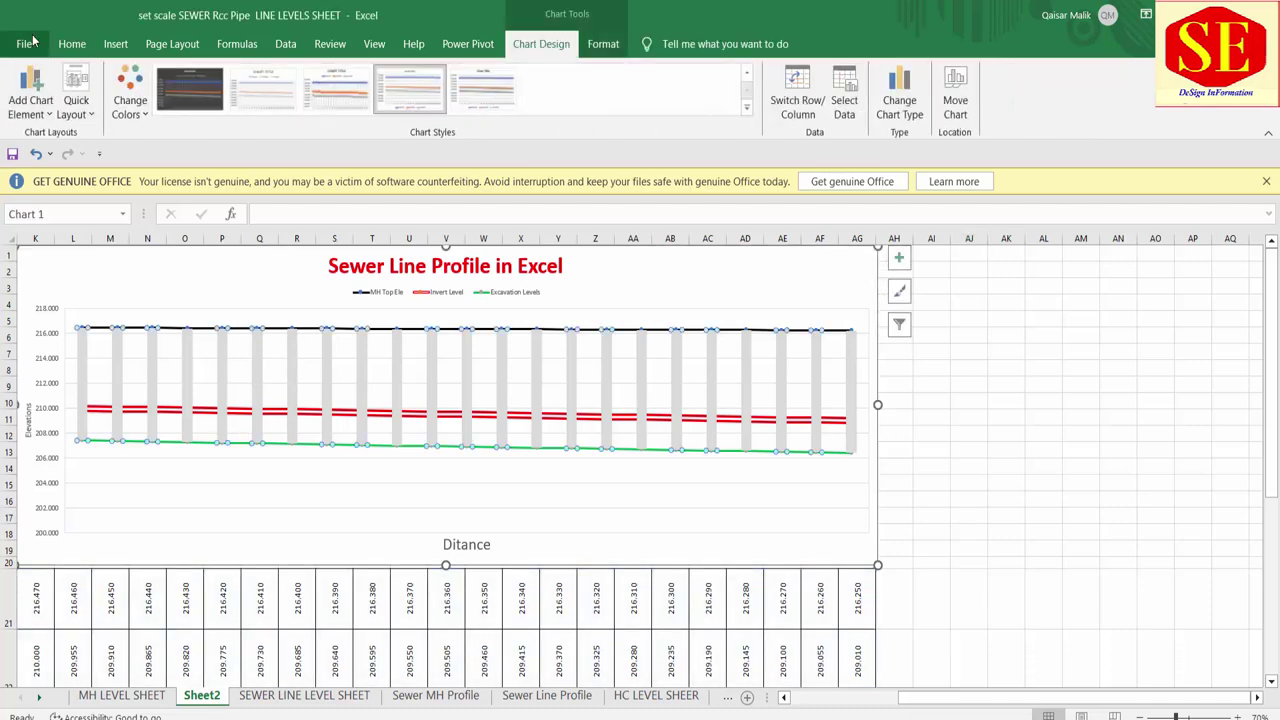
pyautogui.click(24, 44)
pyautogui.click(24, 52)
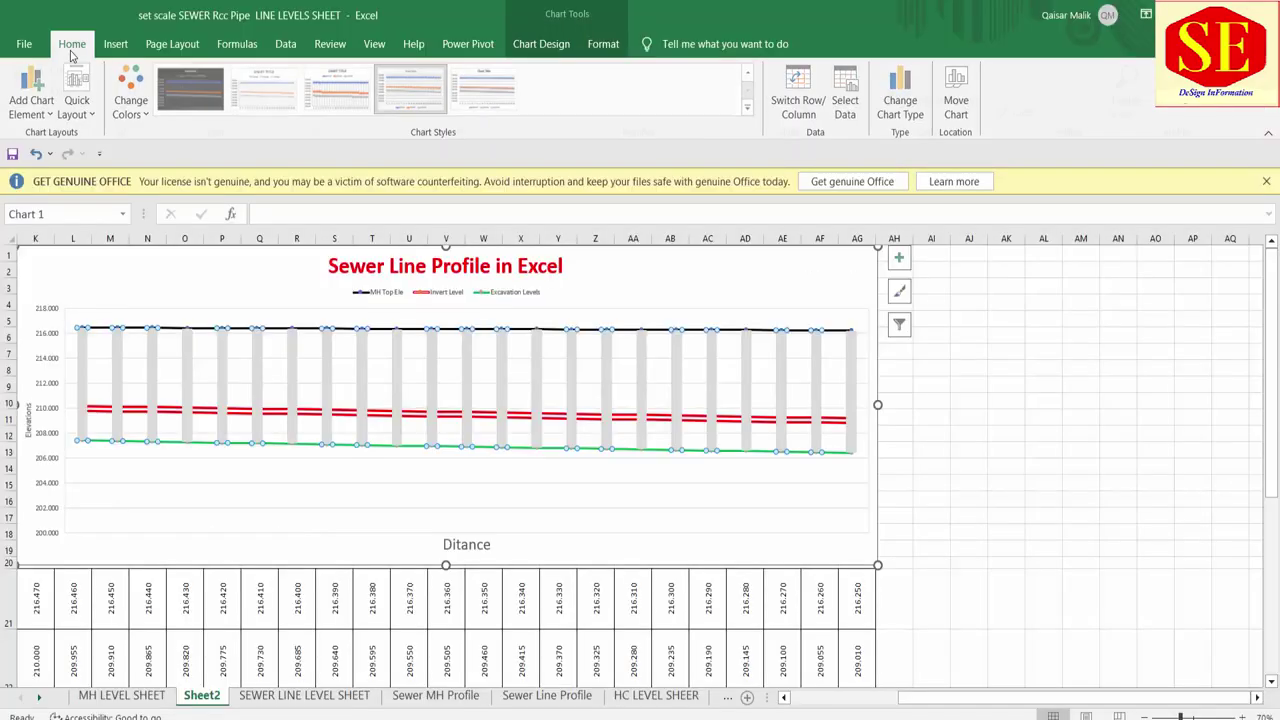
pyautogui.click(72, 44)
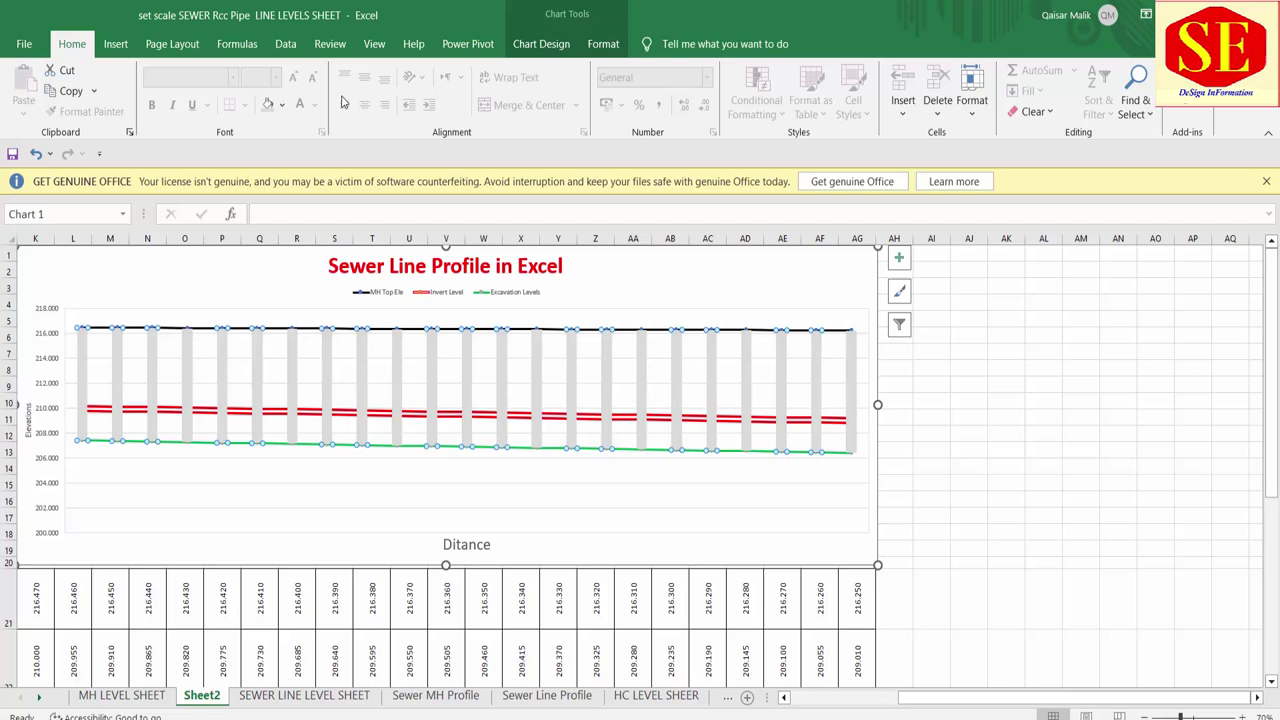
pyautogui.click(282, 104)
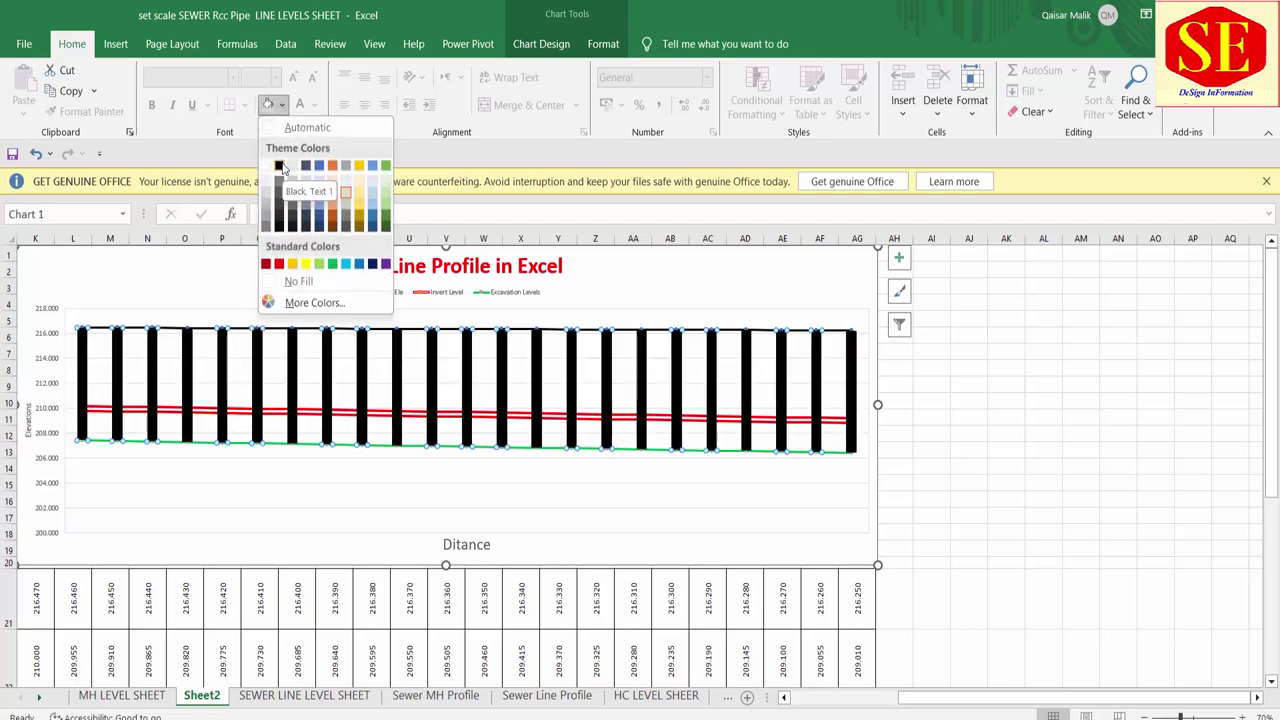
pyautogui.click(282, 168)
pyautogui.click(1018, 455)
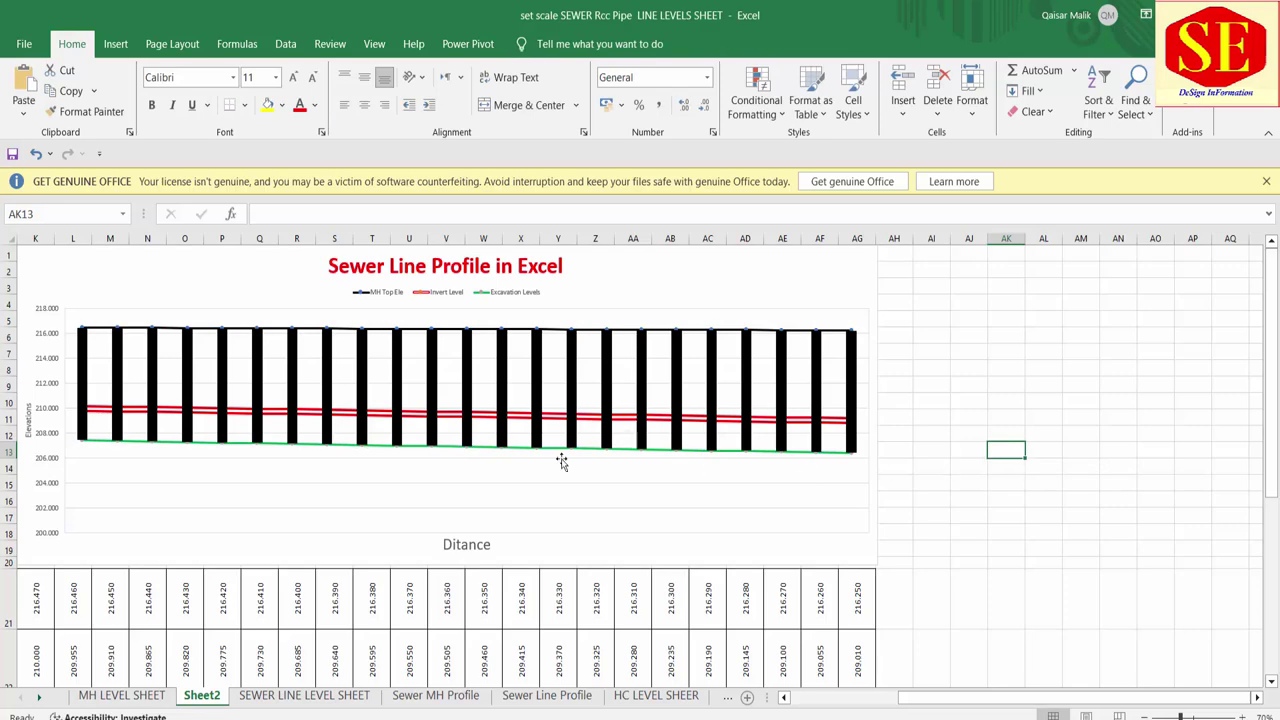
pyautogui.click(427, 477)
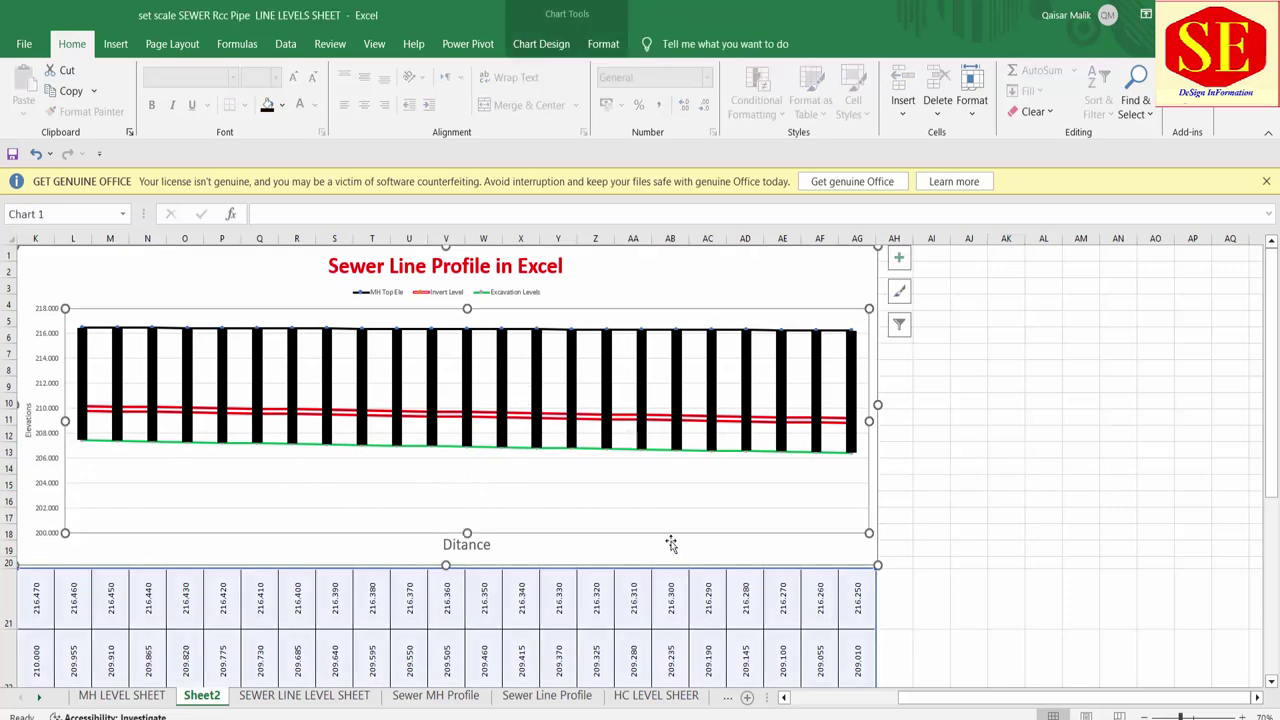
# Step: Change the invert level in T22 to 209.100
pyautogui.scroll(-1, 751, 572)
pyautogui.click(363, 605)
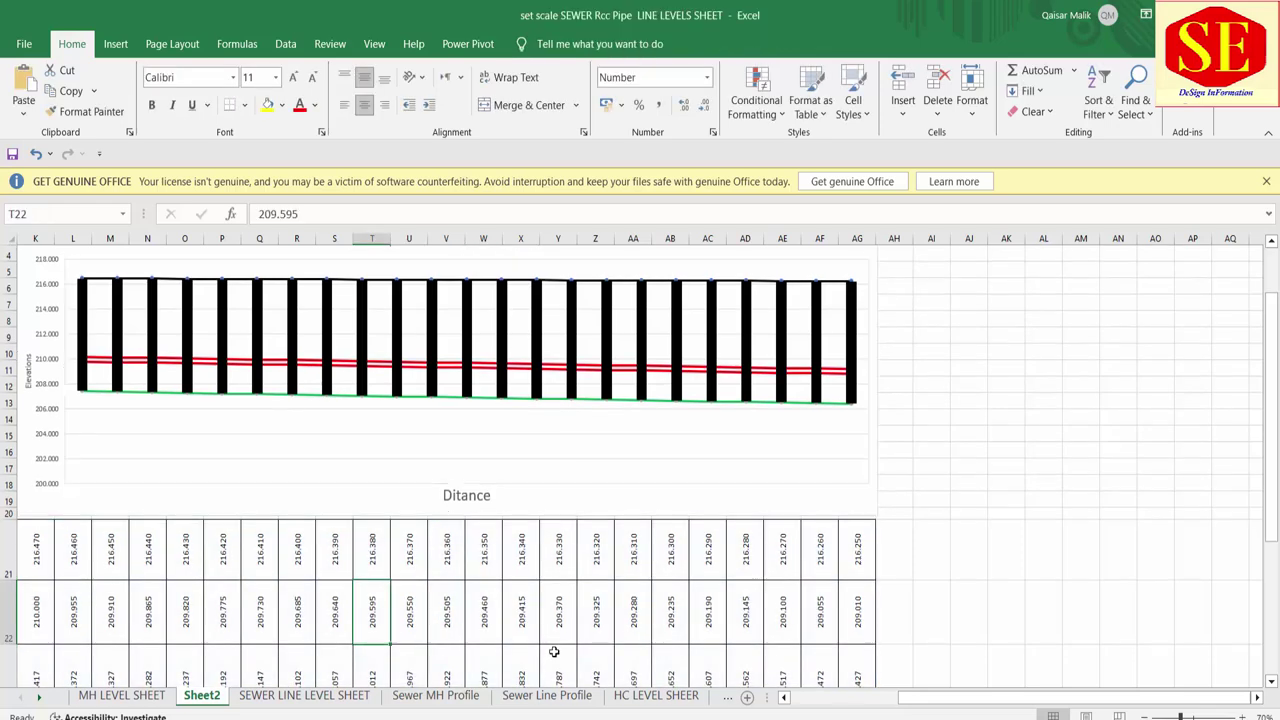
pyautogui.write('25')
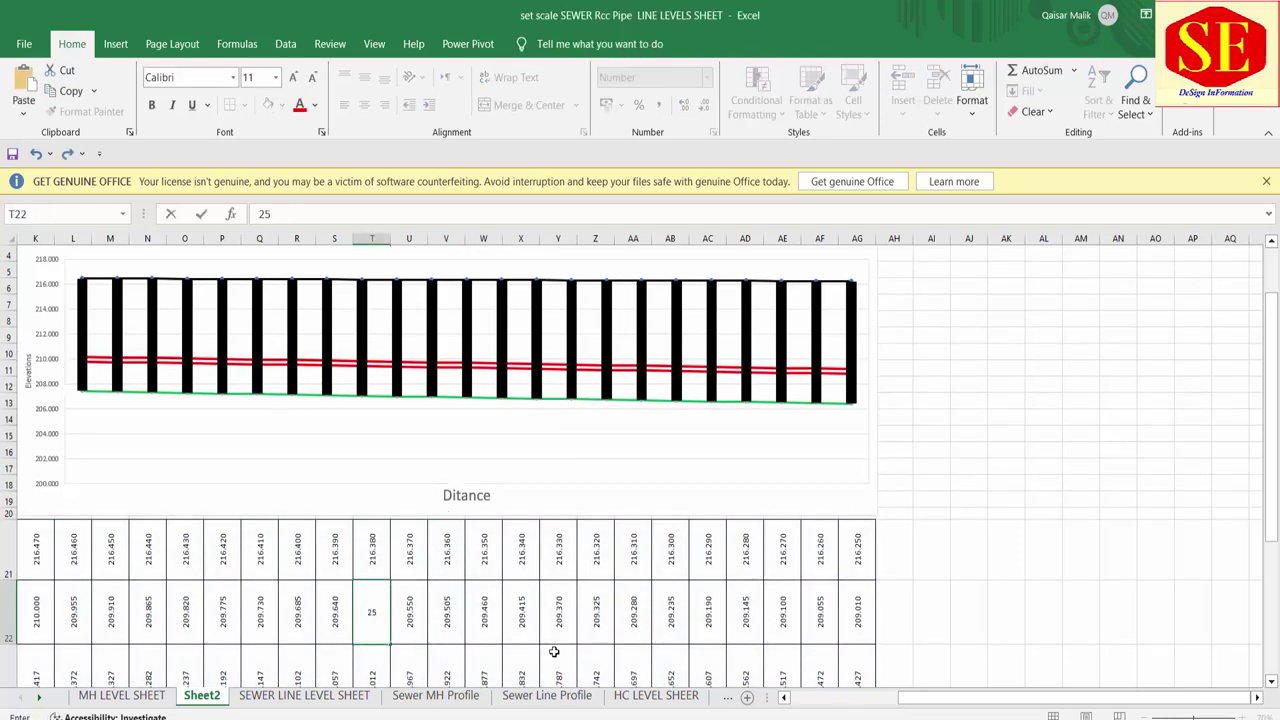
pyautogui.press('BackSpace')
pyautogui.press('BackSpace')
pyautogui.write('9.')
pyautogui.press('Return')
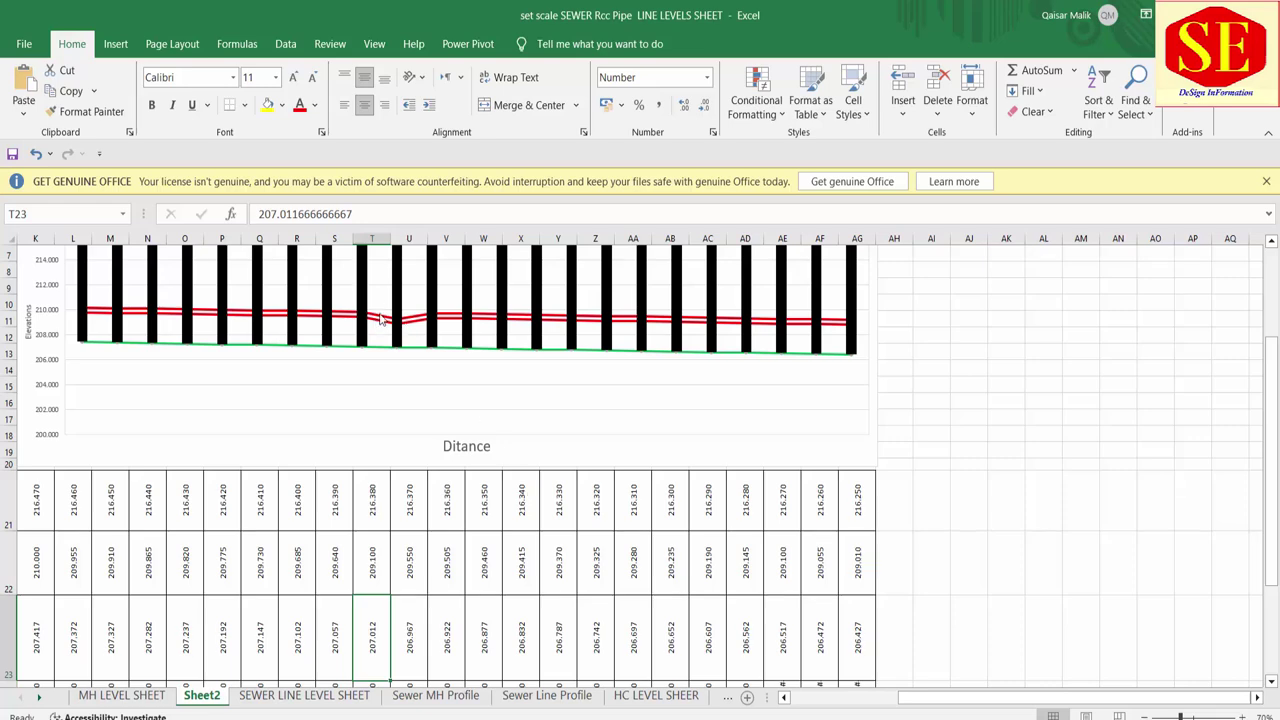
# Step: Try U23 = 200 and AA21 = 218.65 on the profile, then undo the trial changes
pyautogui.click(414, 628)
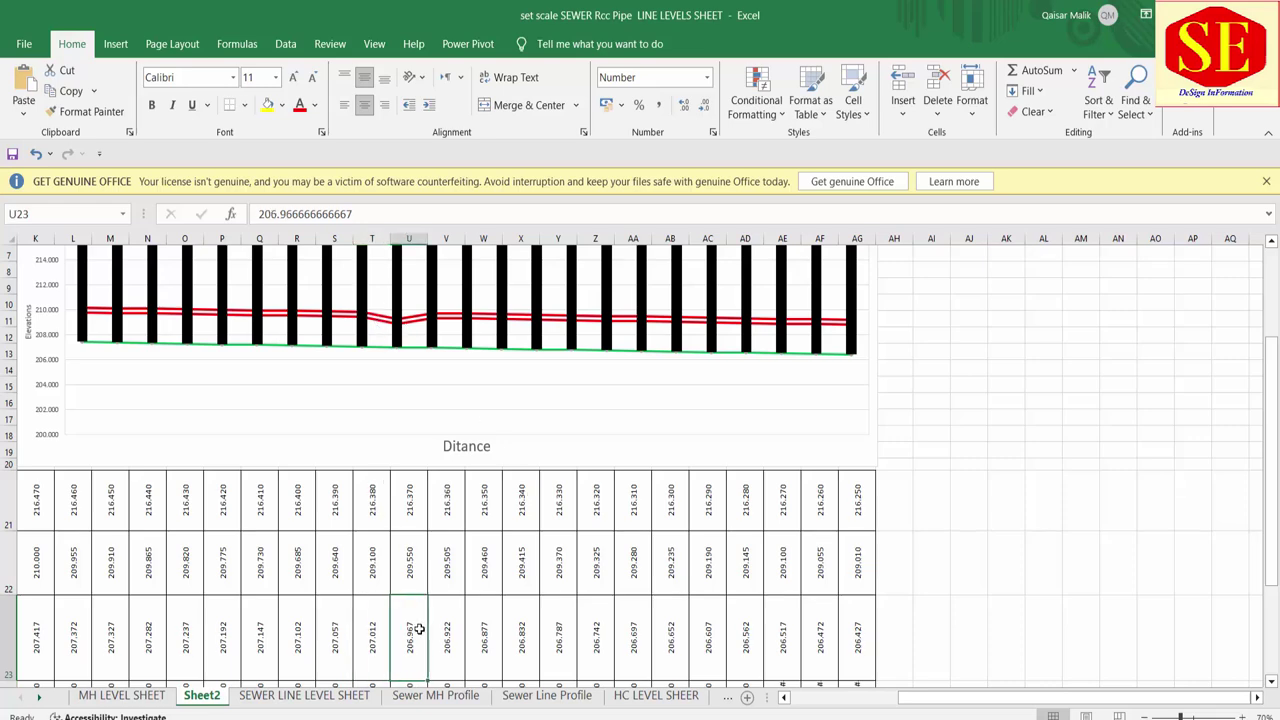
pyautogui.write('200')
pyautogui.press('Return')
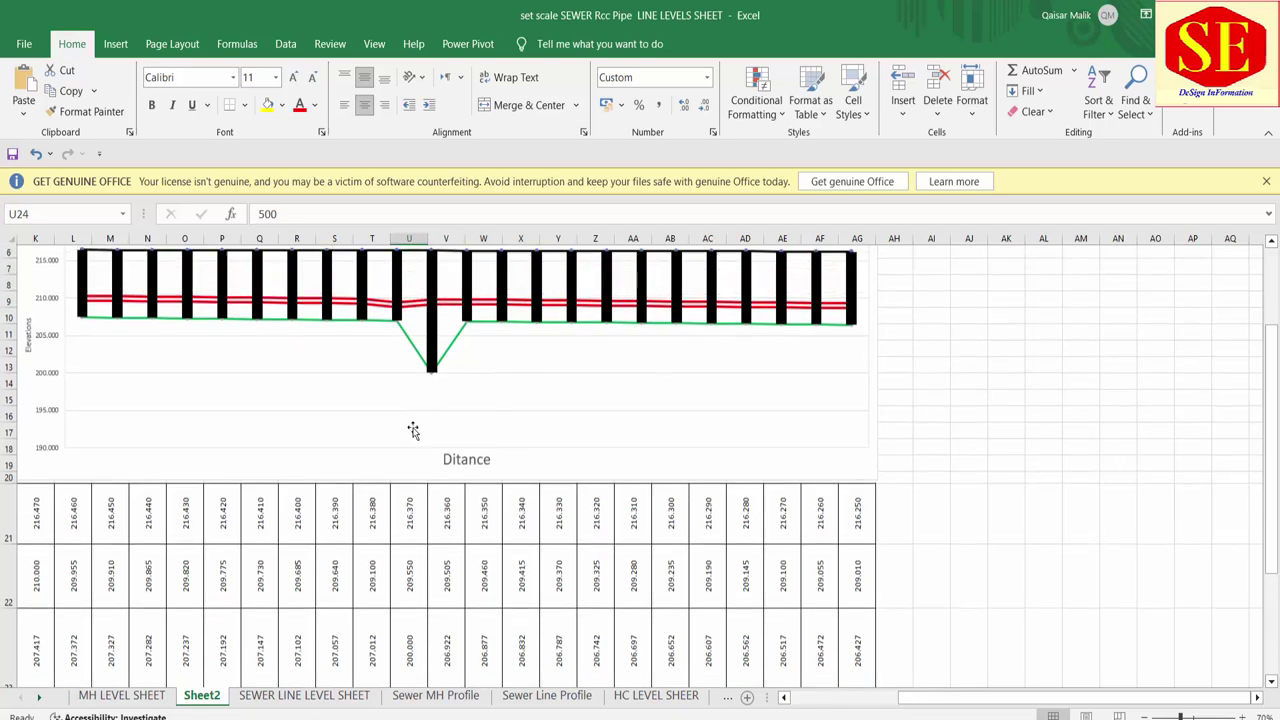
pyautogui.click(617, 514)
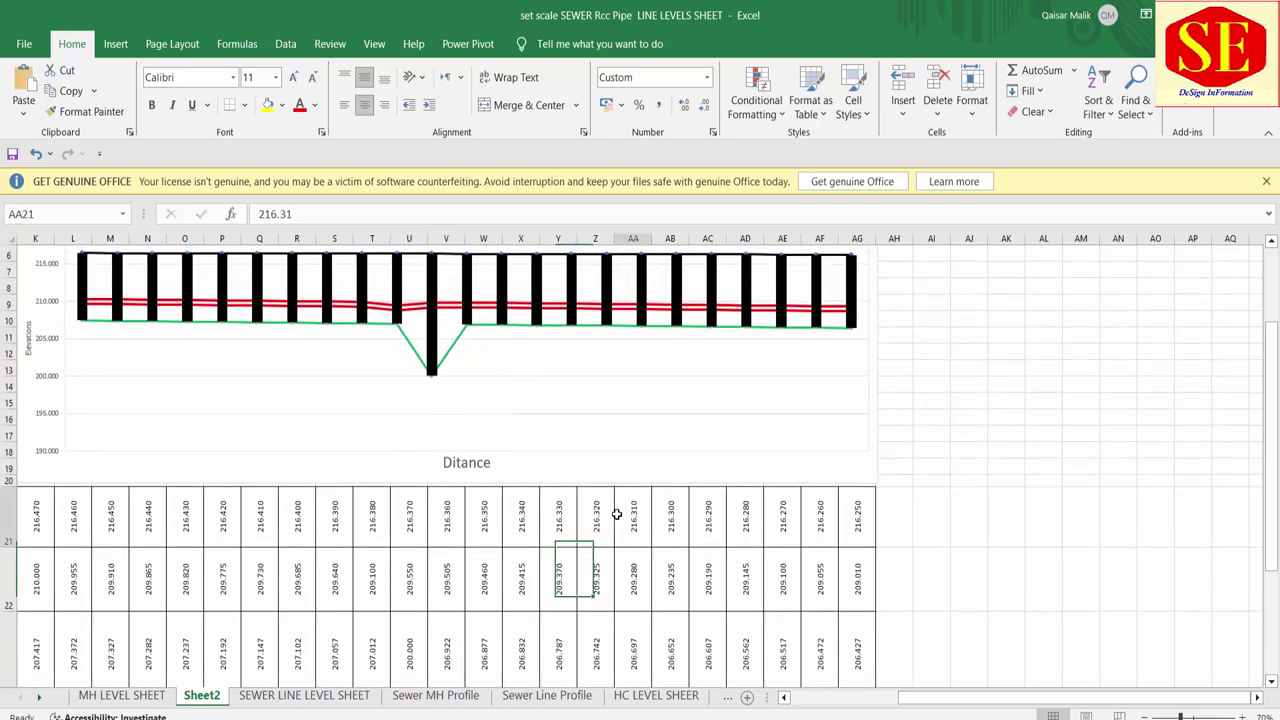
pyautogui.scroll(2, 617, 514)
pyautogui.write('21')
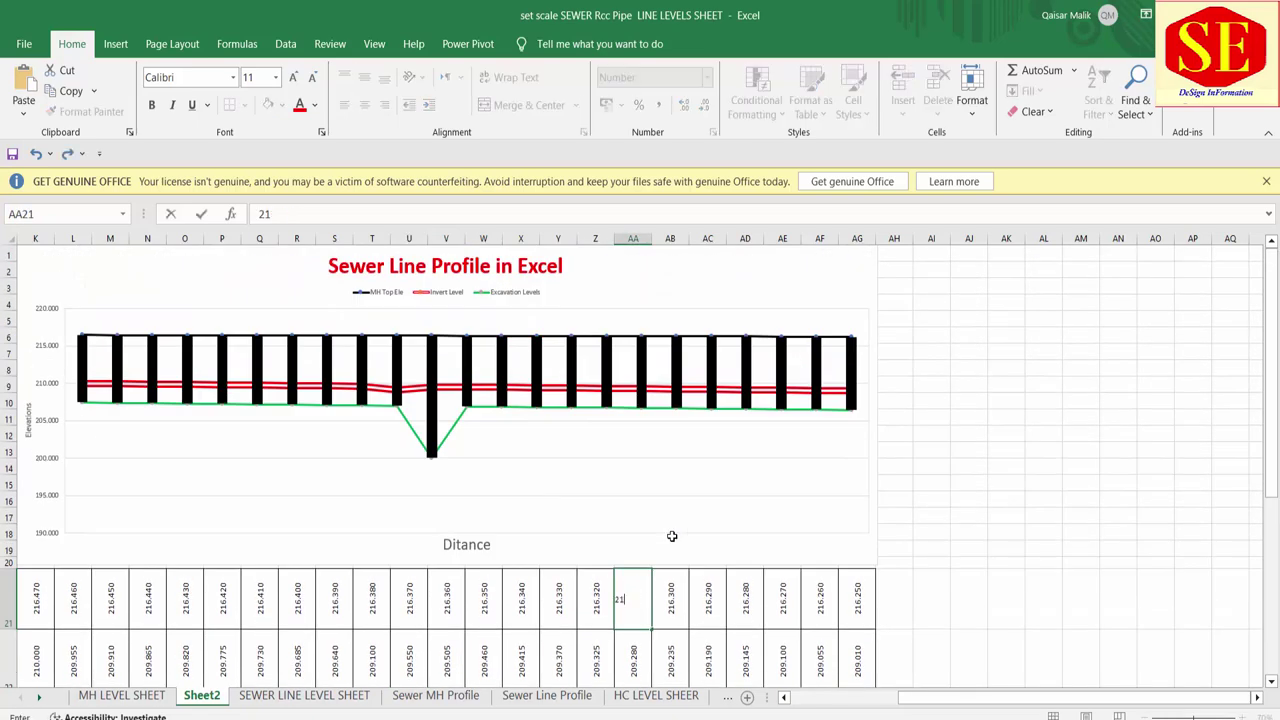
pyautogui.write('8.65')
pyautogui.press('Return')
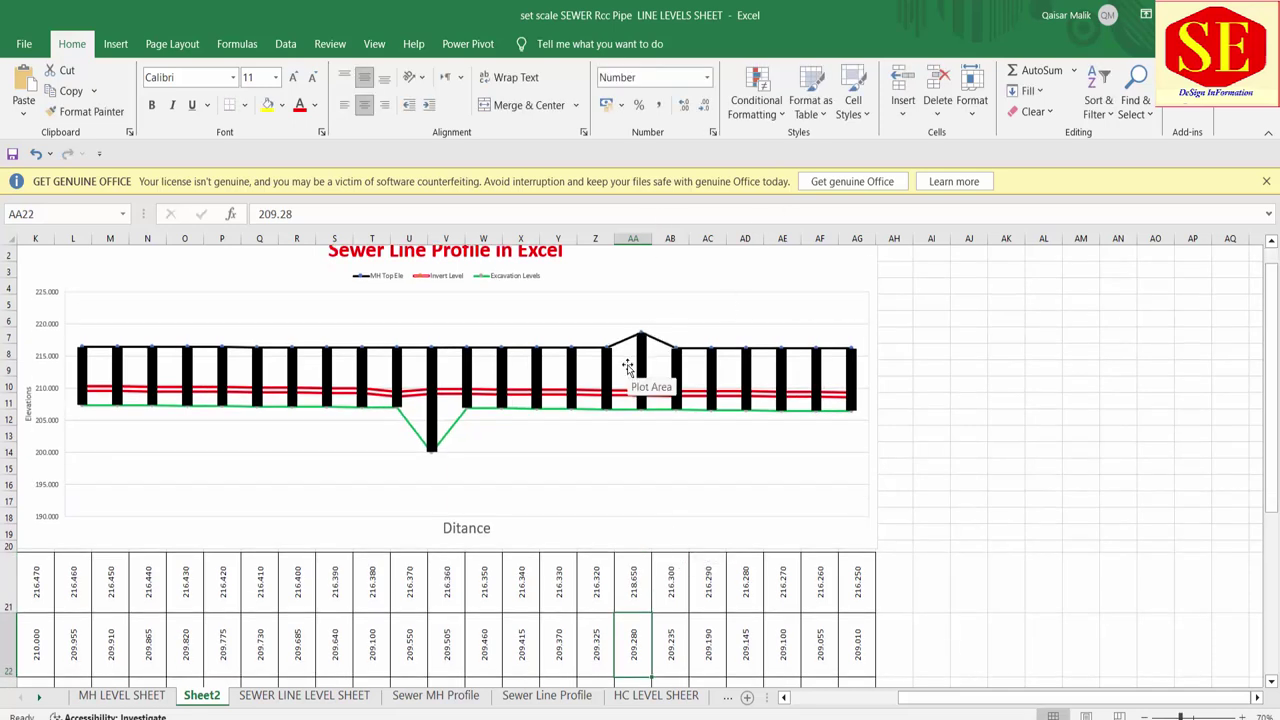
pyautogui.hotkey('ctrl', 'z')
pyautogui.hotkey('ctrl', 'z')
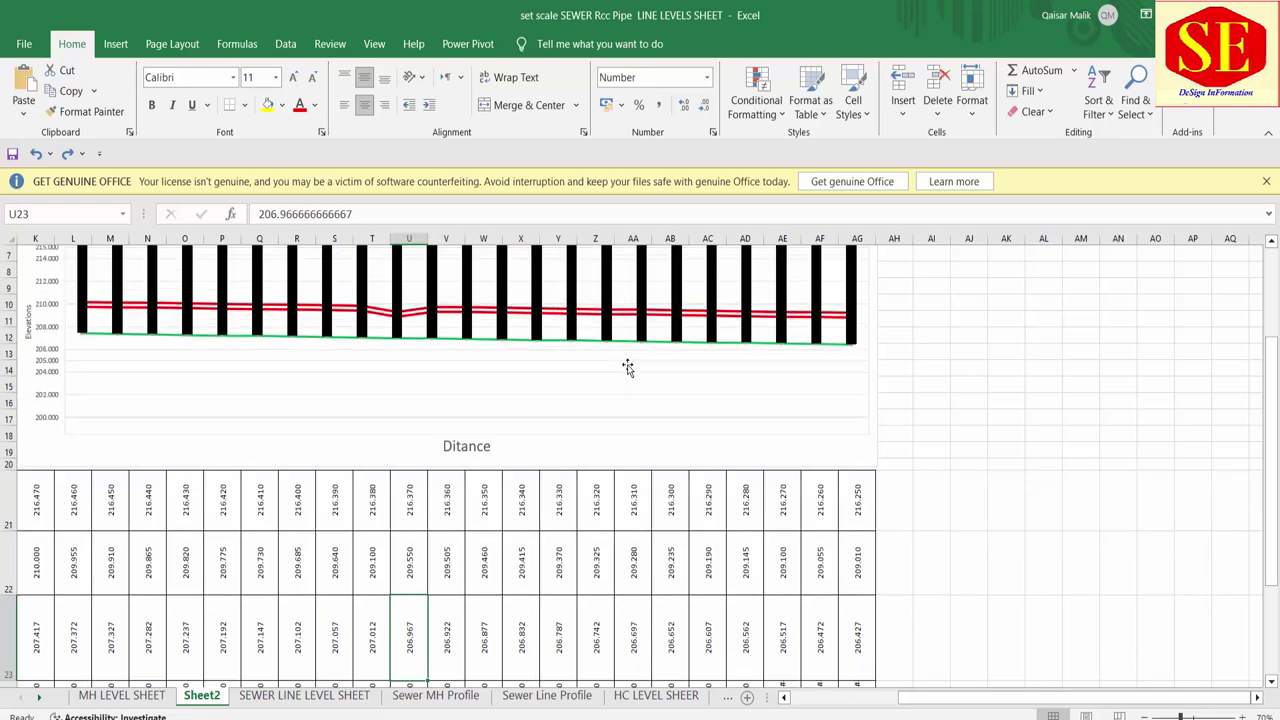
pyautogui.scroll(2, 675, 504)
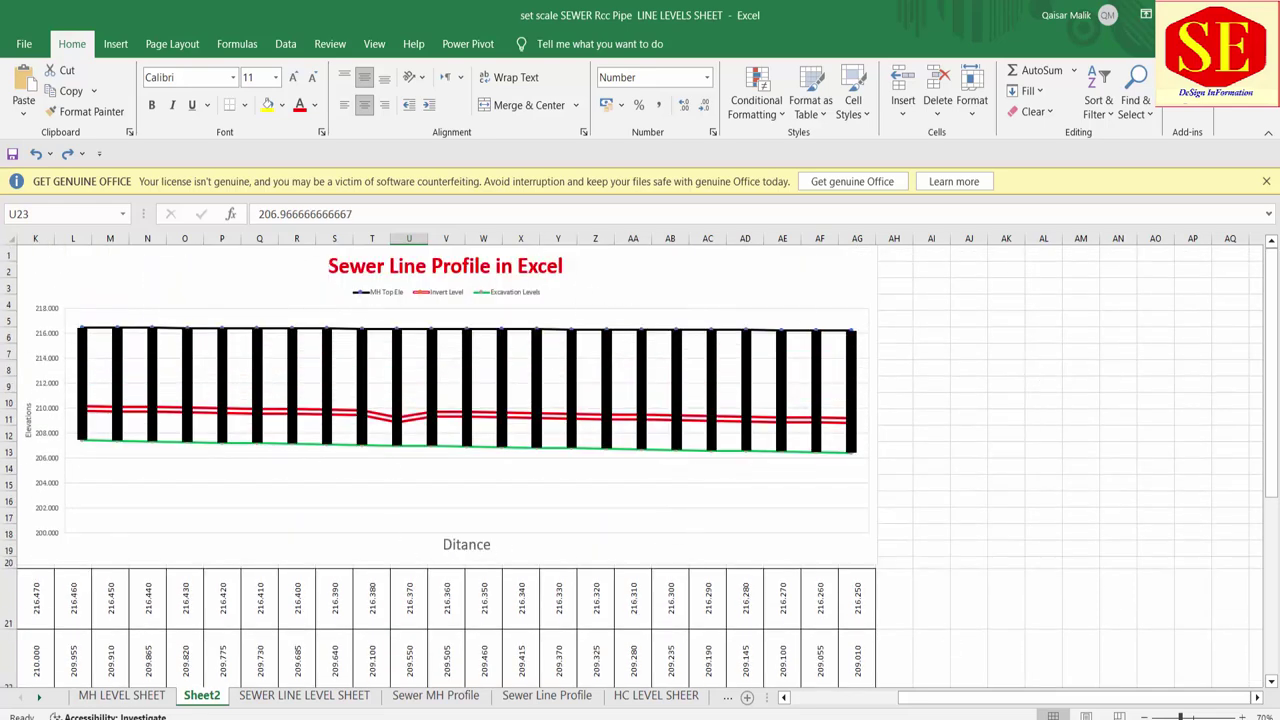
# Step: Insert a blank row 21 between the profile chart and the levels table
pyautogui.moveTo(966, 700); pyautogui.dragTo(910, 700)
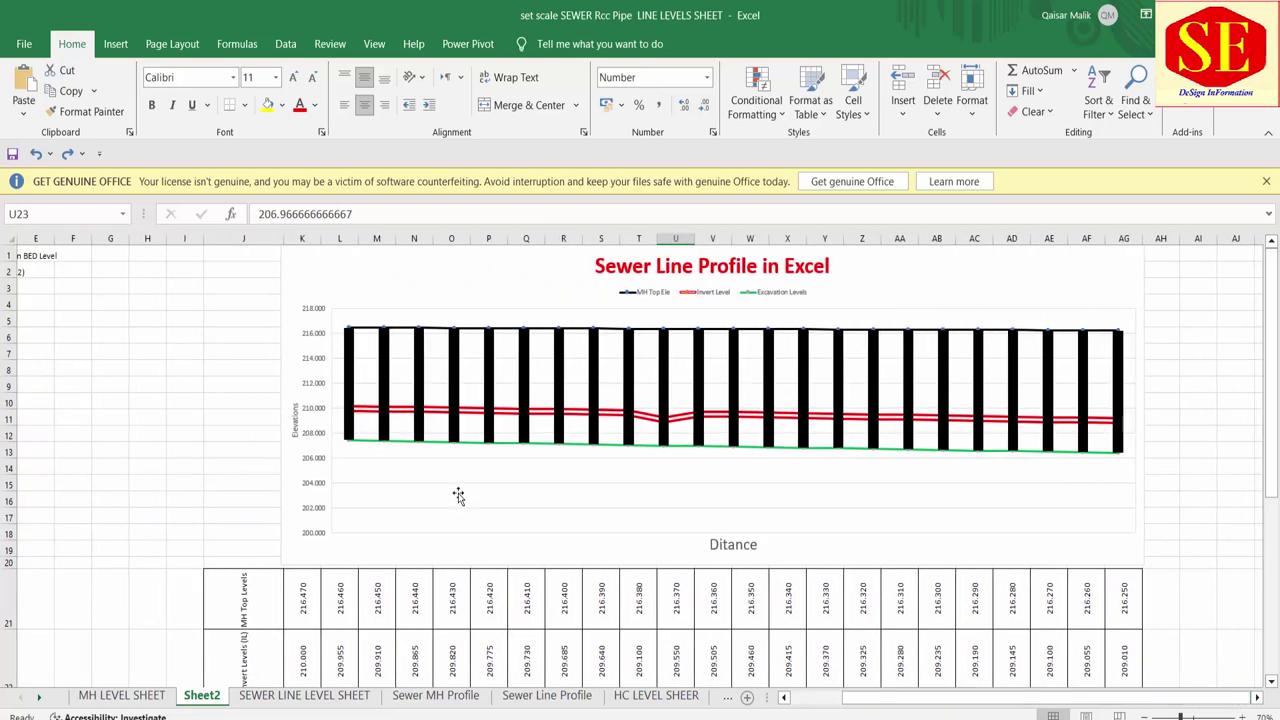
pyautogui.rightClick(10, 595)
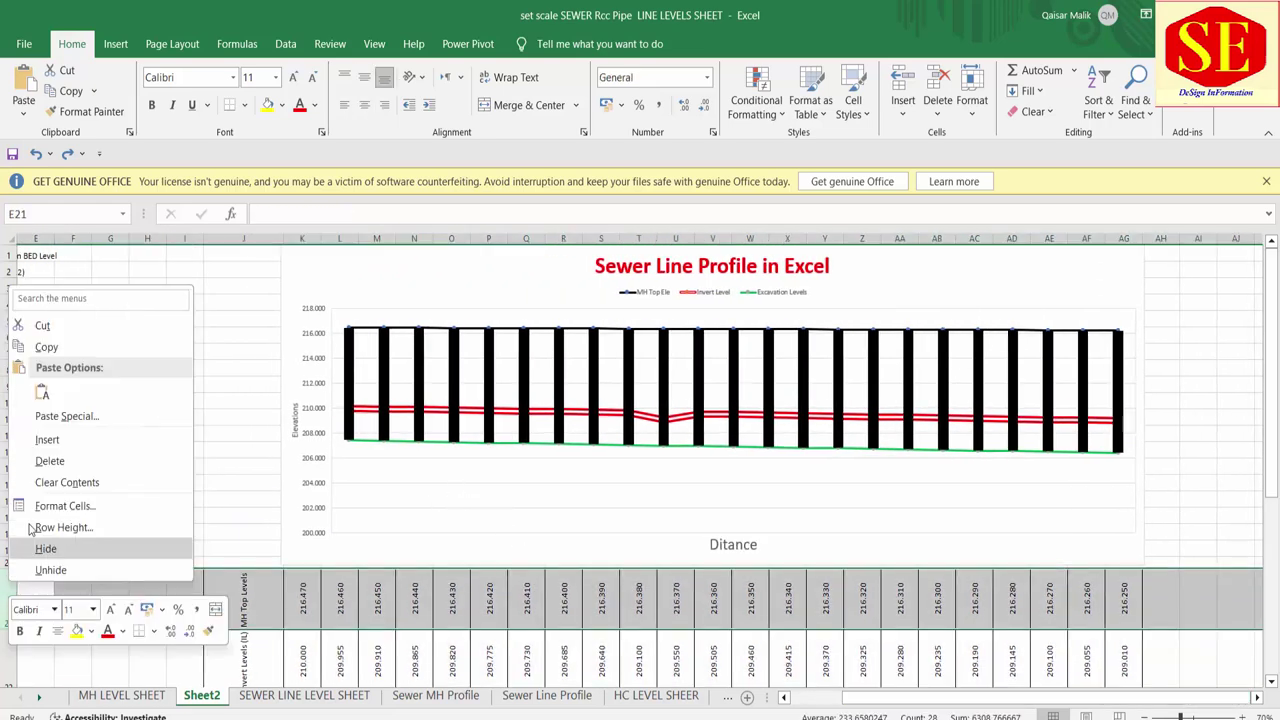
pyautogui.click(47, 439)
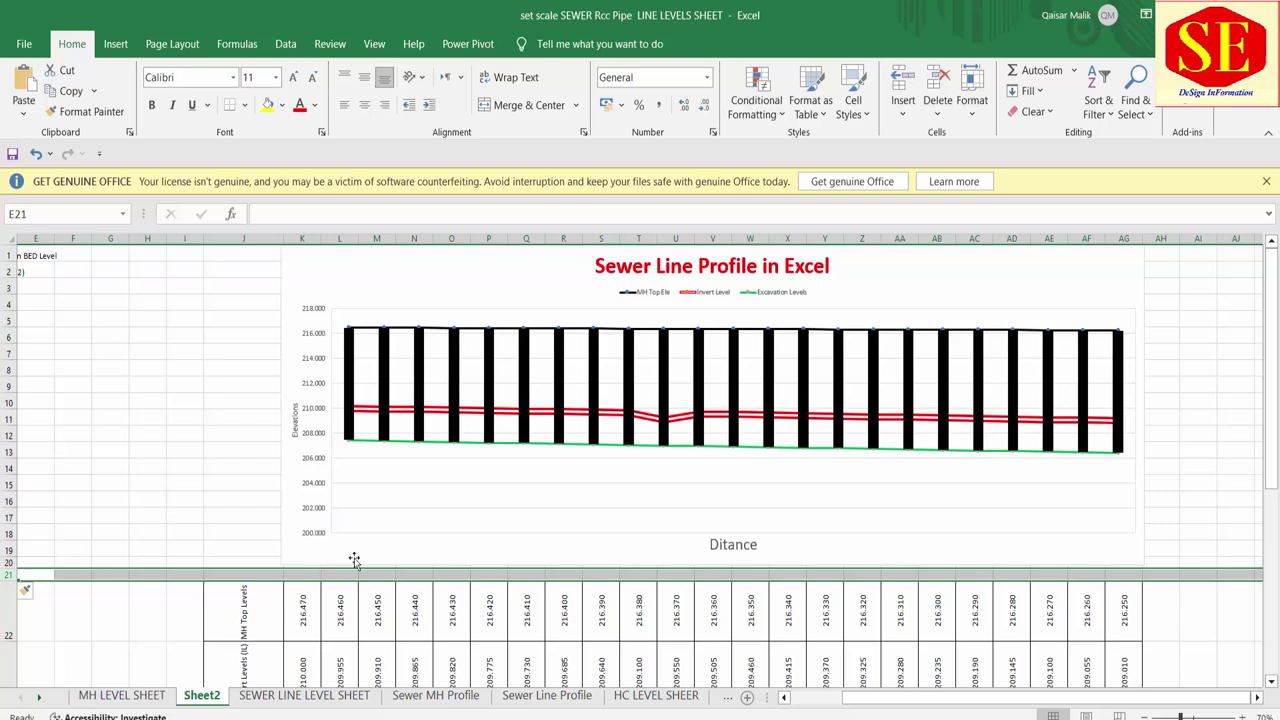
# Step: Set the height of row 21 to 25 and select cell J21
pyautogui.rightClick(6, 578)
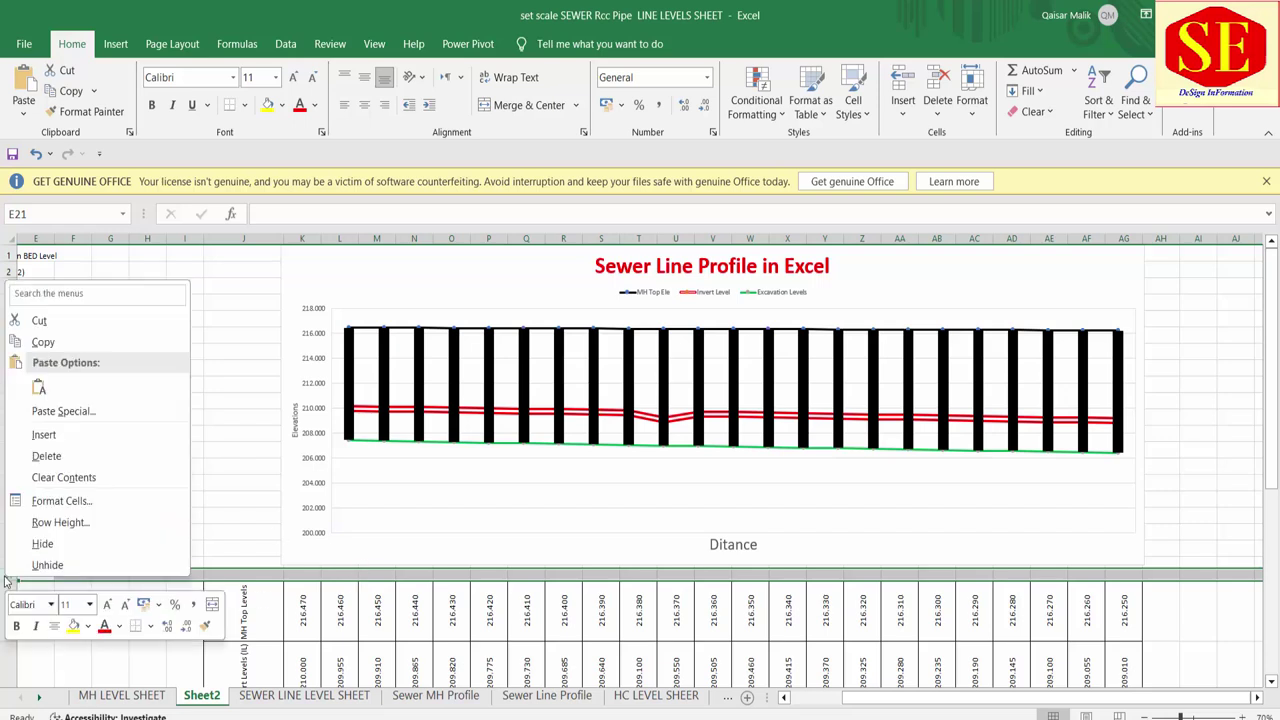
pyautogui.click(60, 522)
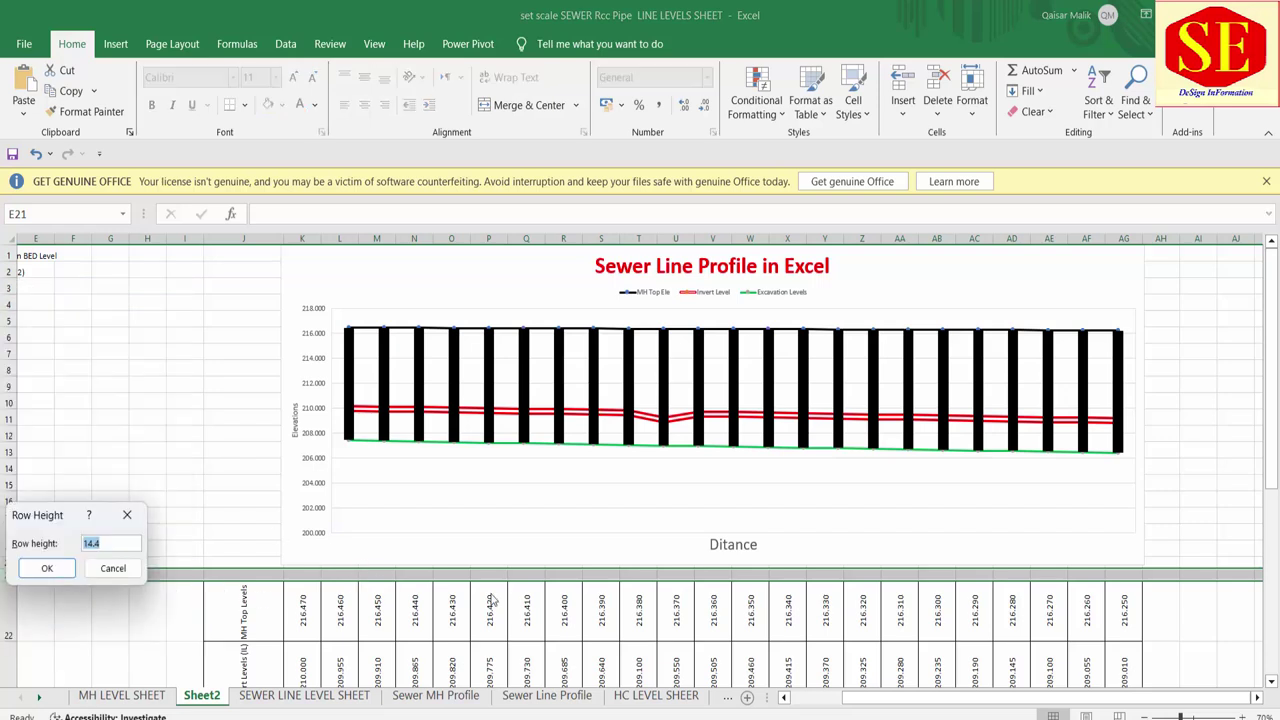
pyautogui.write('25')
pyautogui.press('Return')
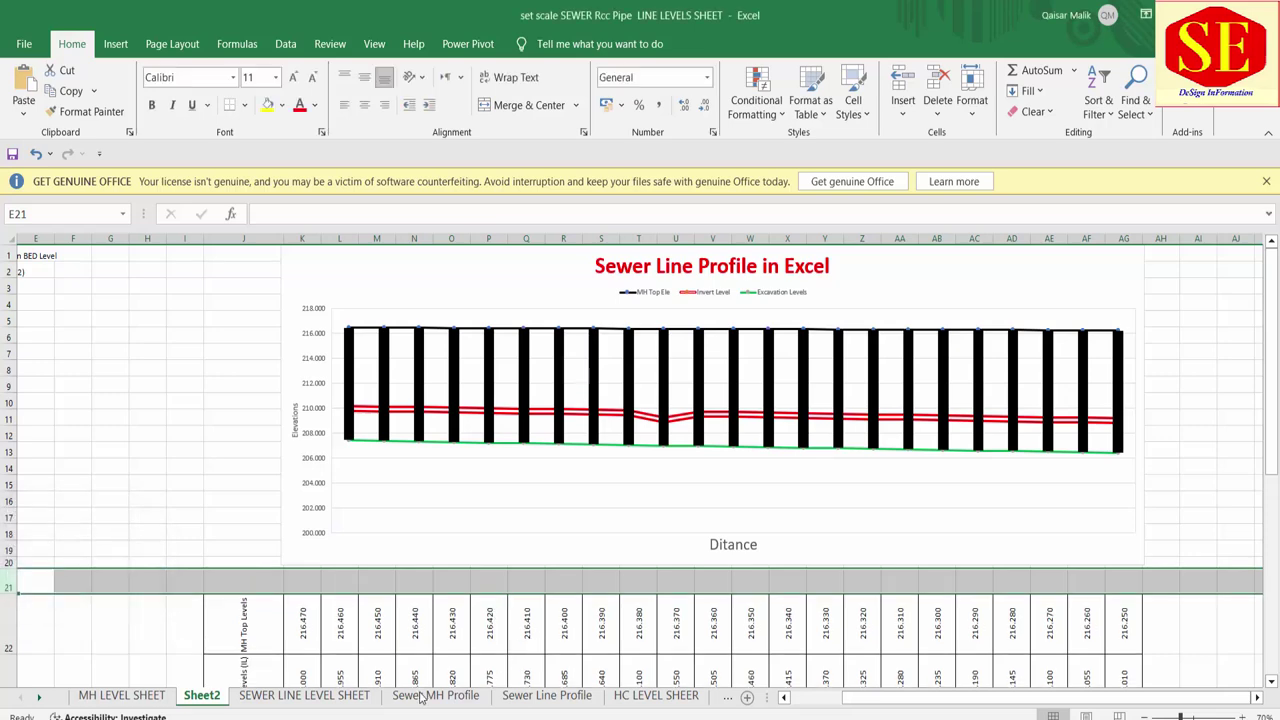
pyautogui.click(257, 600)
pyautogui.click(251, 578)
# Step: Label cell J21 'Slopes'
pyautogui.scroll(-1, 353, 551)
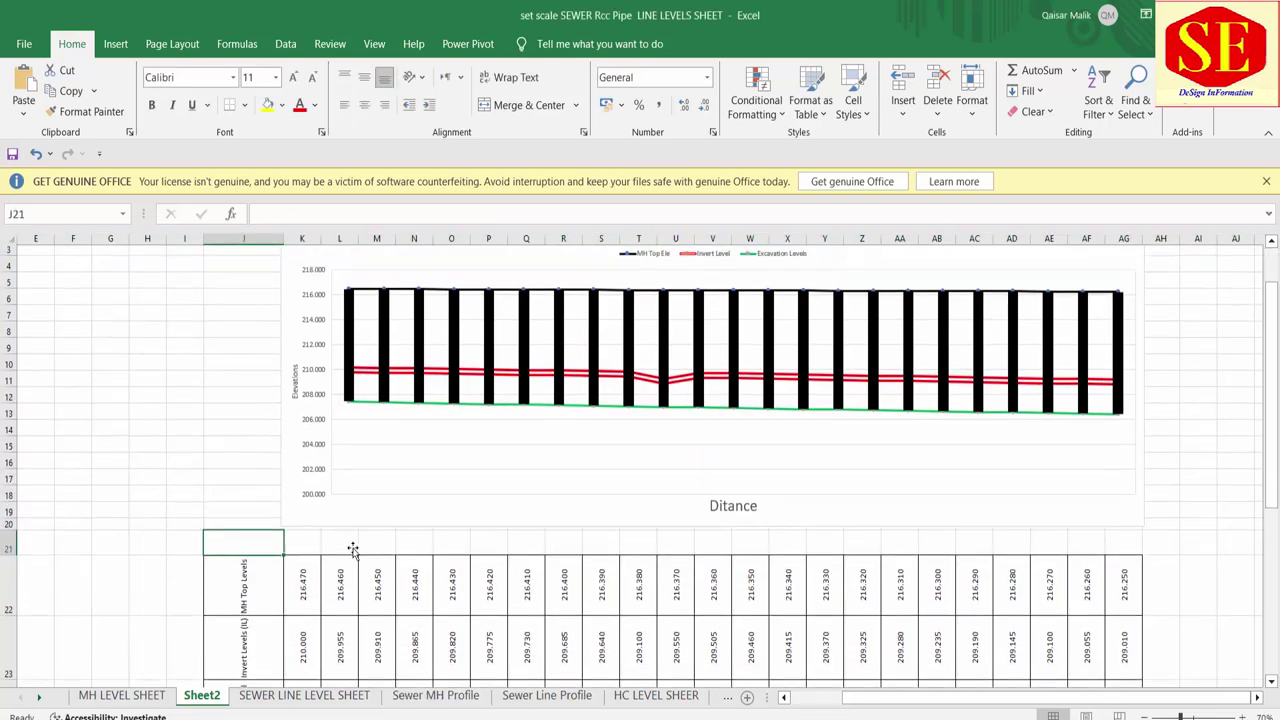
pyautogui.write('S')
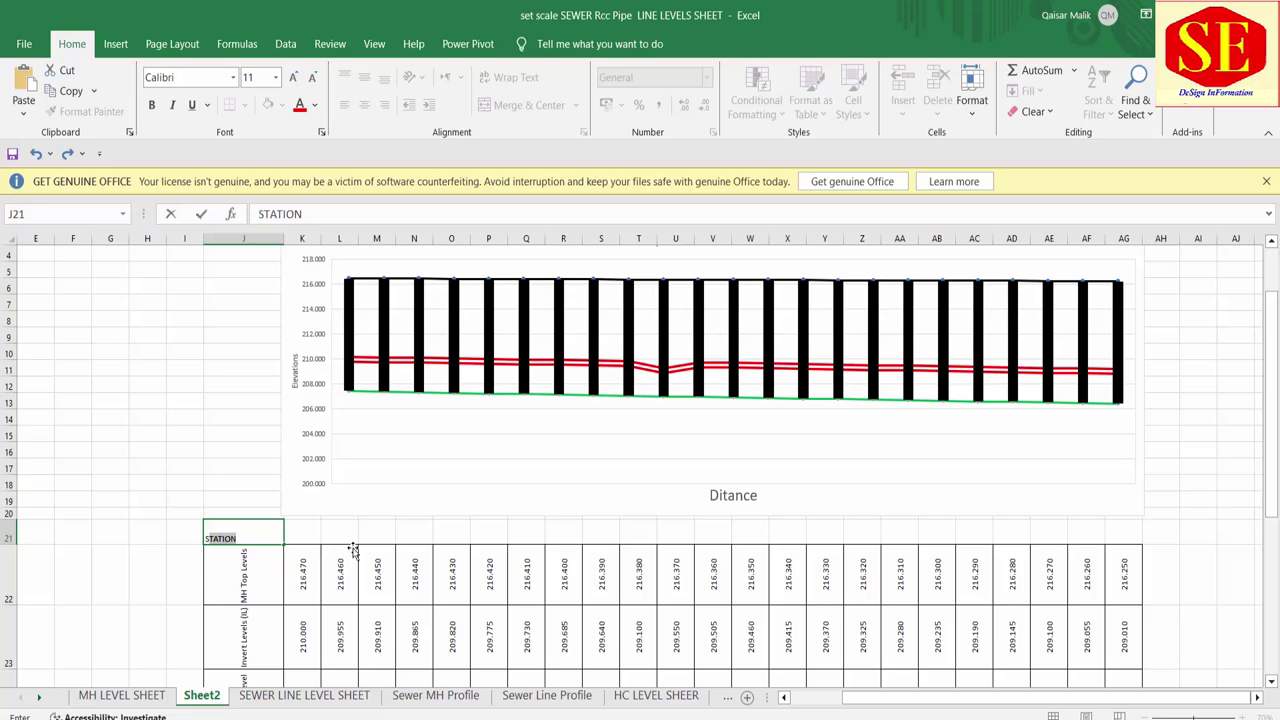
pyautogui.write('lopes')
pyautogui.click(353, 549)
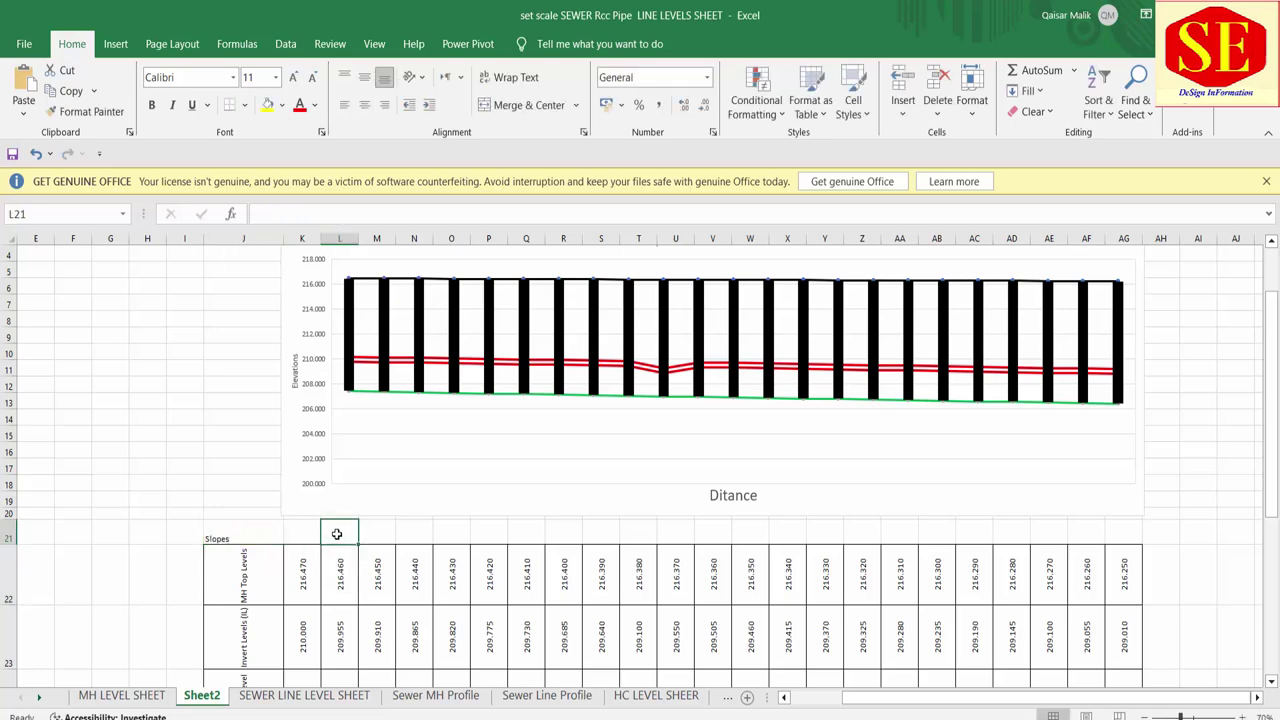
# Step: Widen the profile chart so it spans from column J to column AH
pyautogui.click(298, 338)
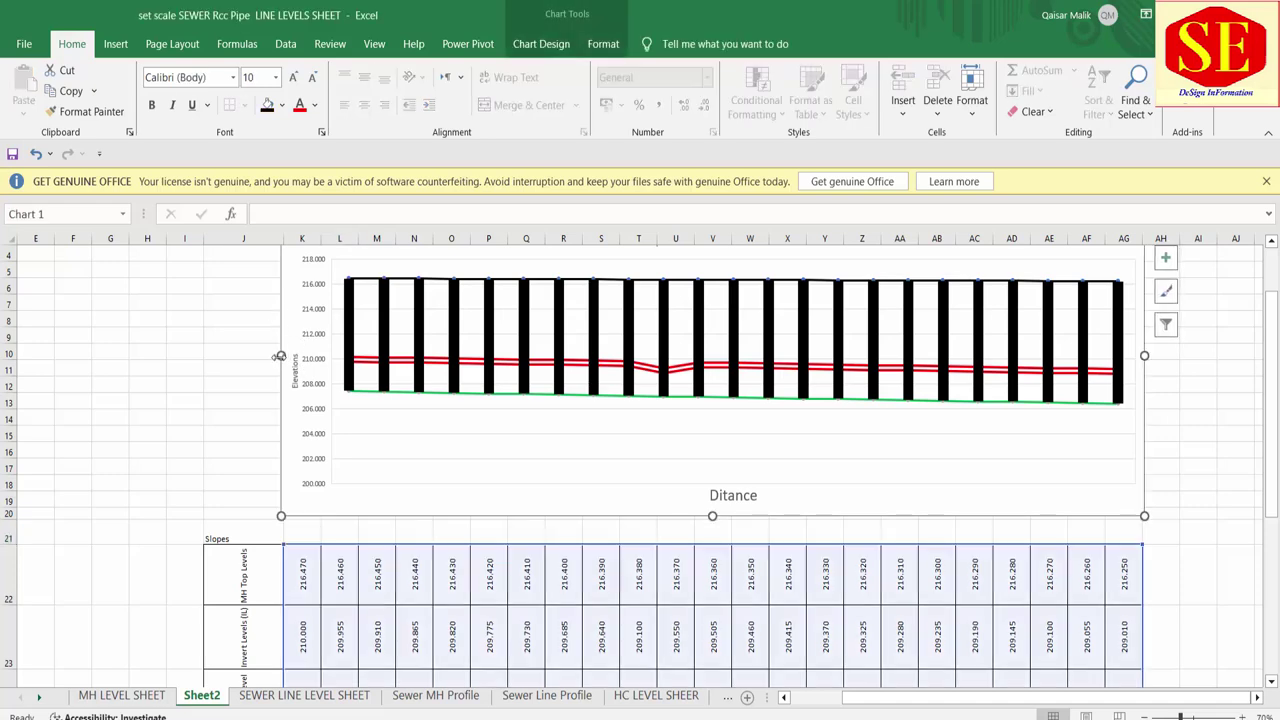
pyautogui.moveTo(280, 356); pyautogui.dragTo(202, 356)
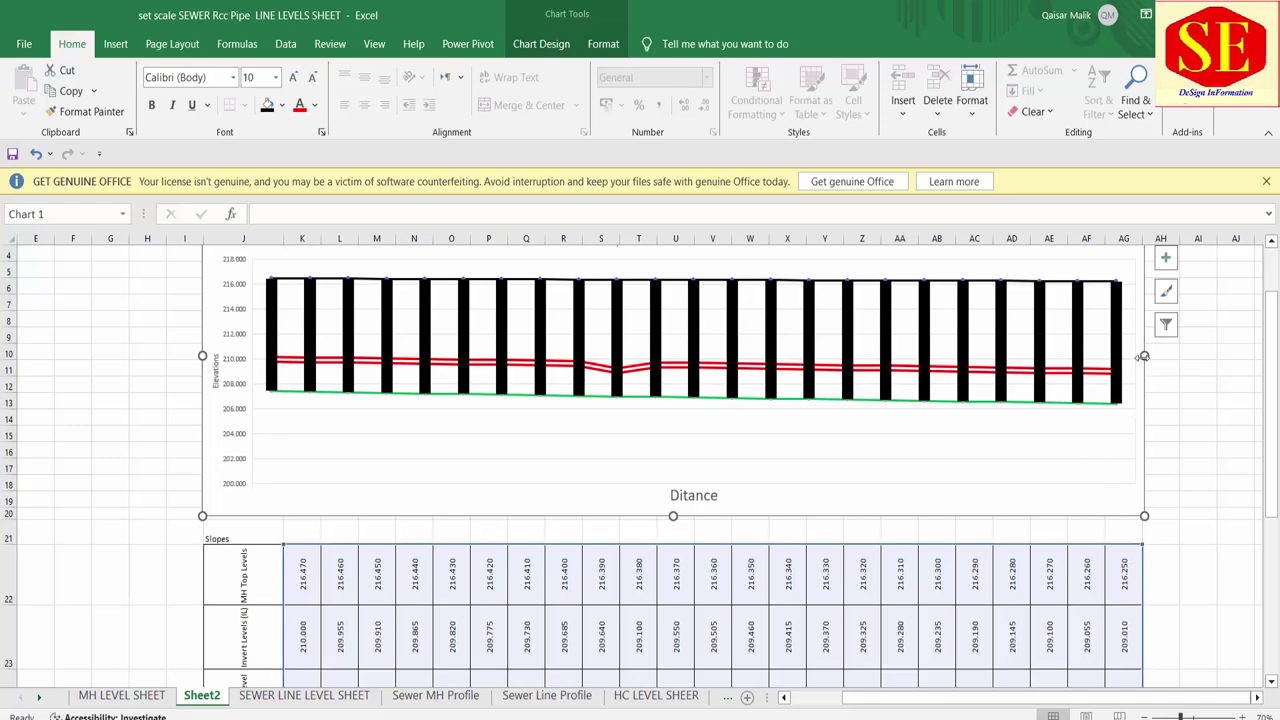
pyautogui.moveTo(1144, 355); pyautogui.dragTo(1170, 356)
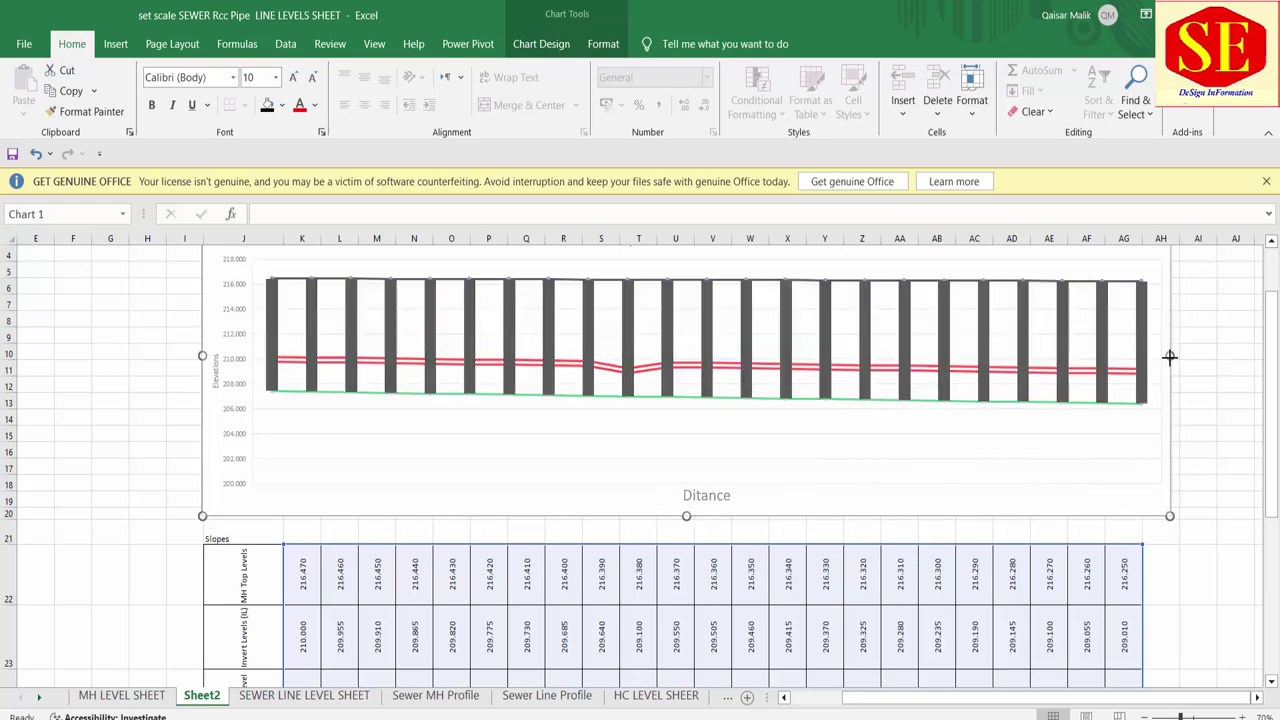
pyautogui.click(314, 578)
pyautogui.click(297, 531)
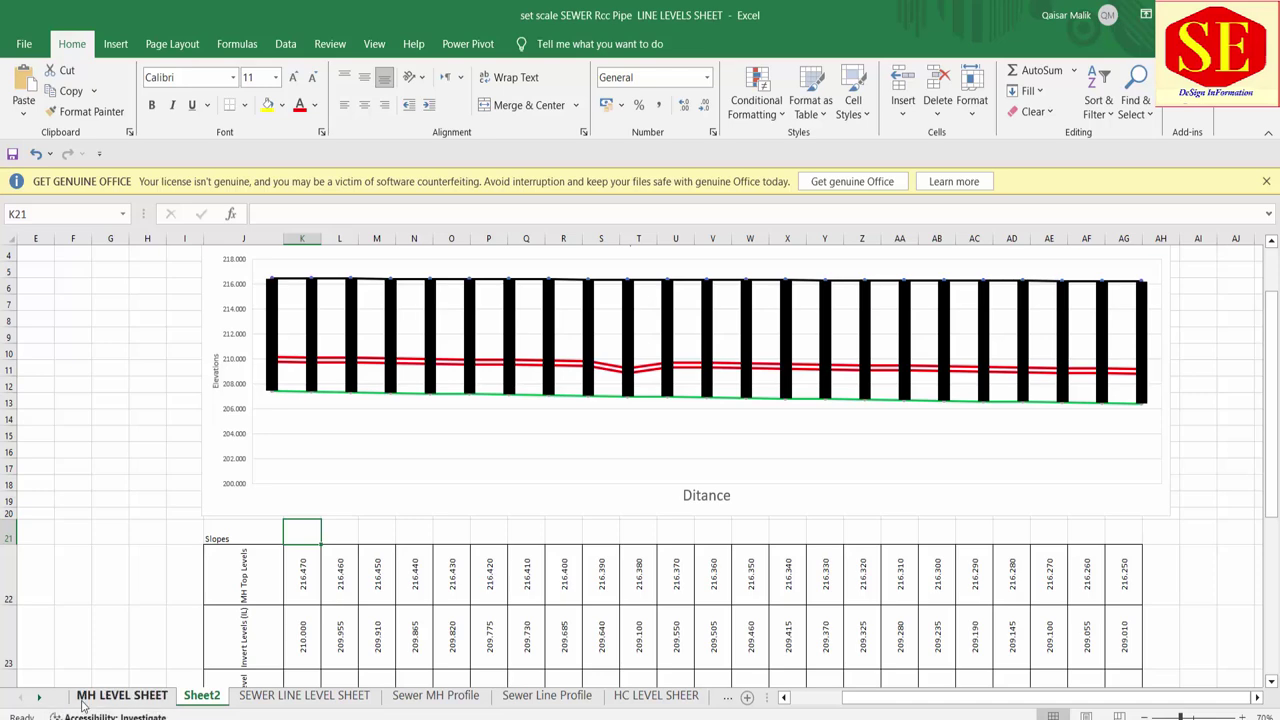
# Step: Check the MH TO MH SLOPE values on MH LEVEL SHEET, then return to Sheet2 cell K21
pyautogui.click(121, 695)
pyautogui.moveTo(592, 440); pyautogui.dragTo(597, 547)
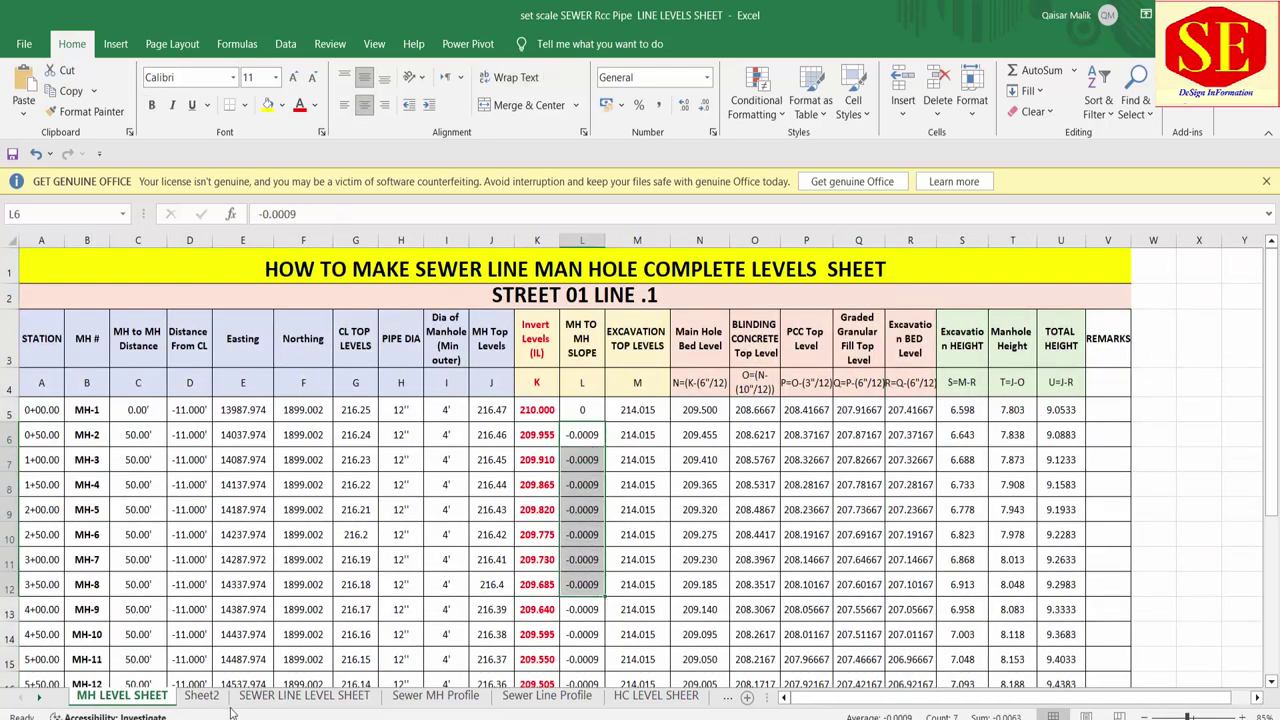
pyautogui.click(201, 695)
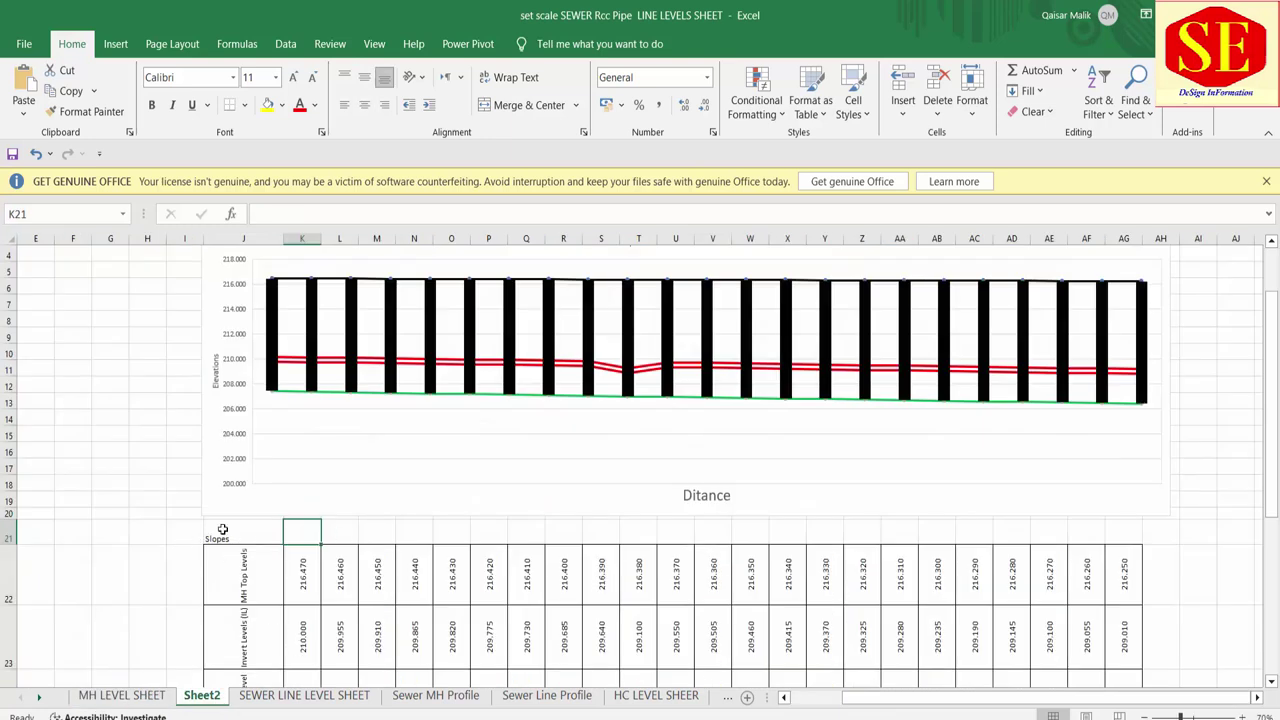
pyautogui.click(222, 529)
pyautogui.click(308, 527)
pyautogui.scroll(-1, 308, 528)
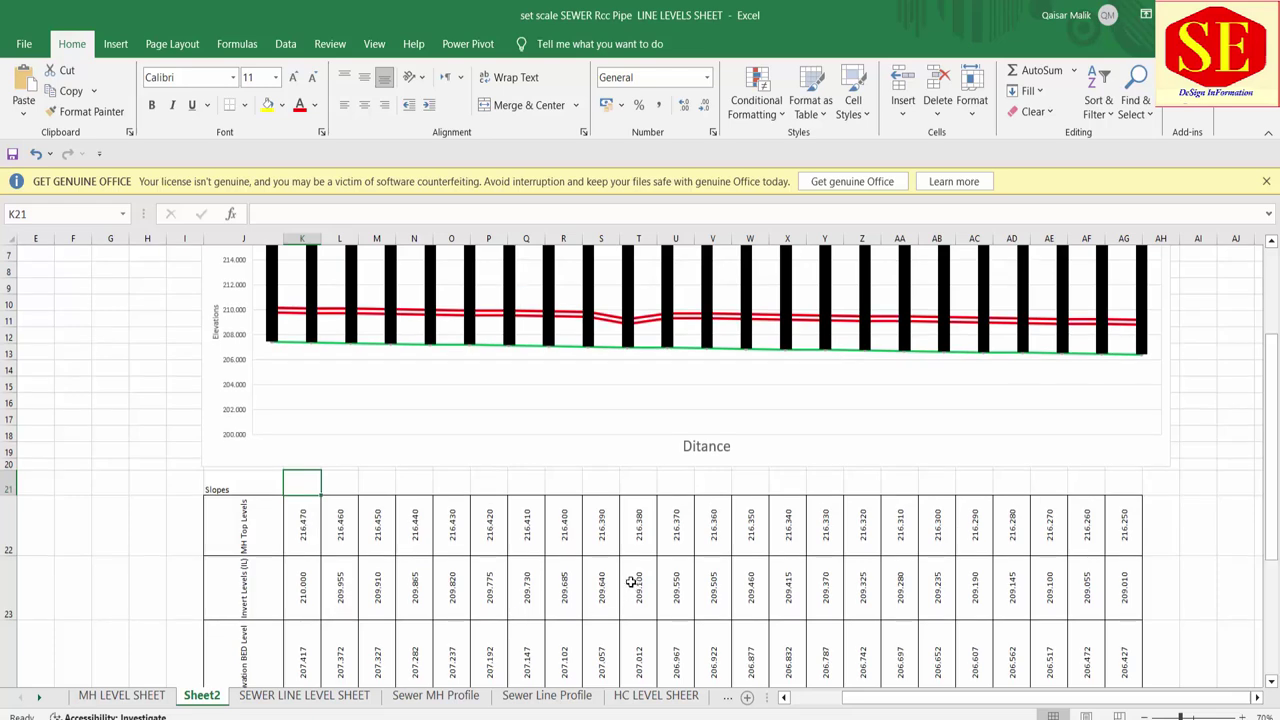
pyautogui.scroll(-1, 631, 582)
# Step: Discard the mistyped 0.00 and the unfinished formula in K21
pyautogui.write('0.00')
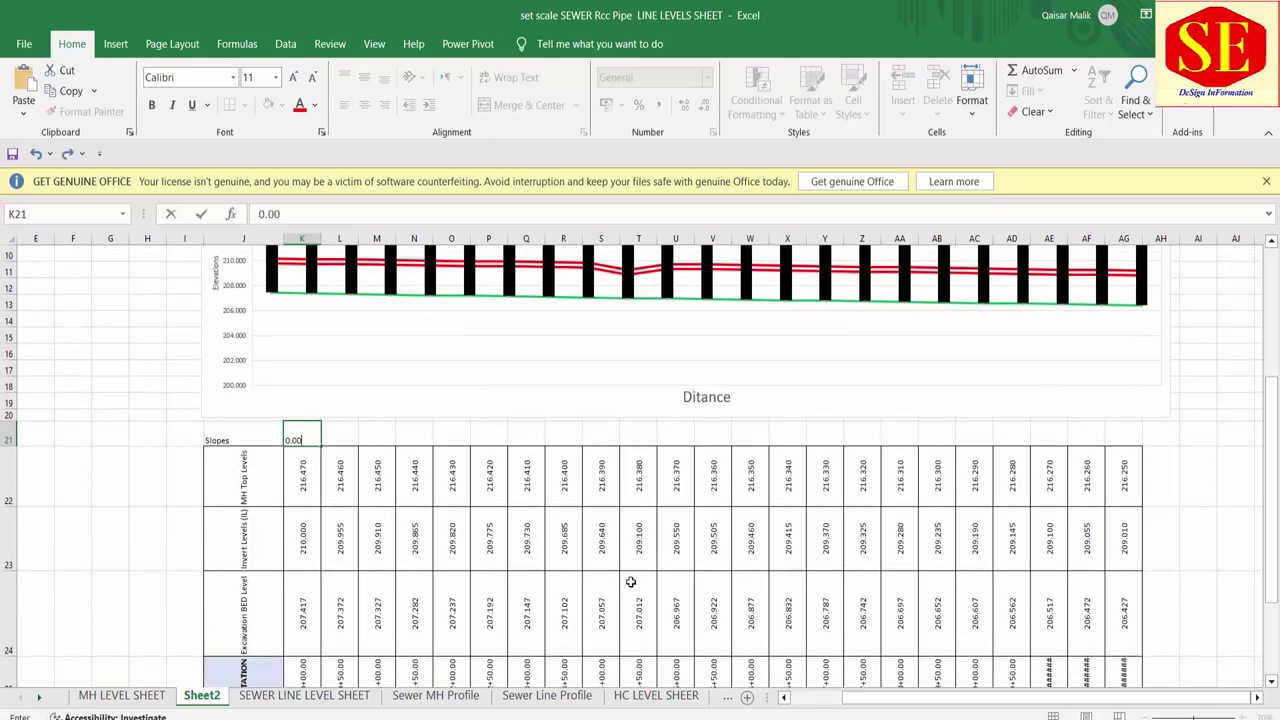
pyautogui.press('BackSpace')
pyautogui.press('BackSpace')
pyautogui.press('BackSpace')
pyautogui.write('=(')
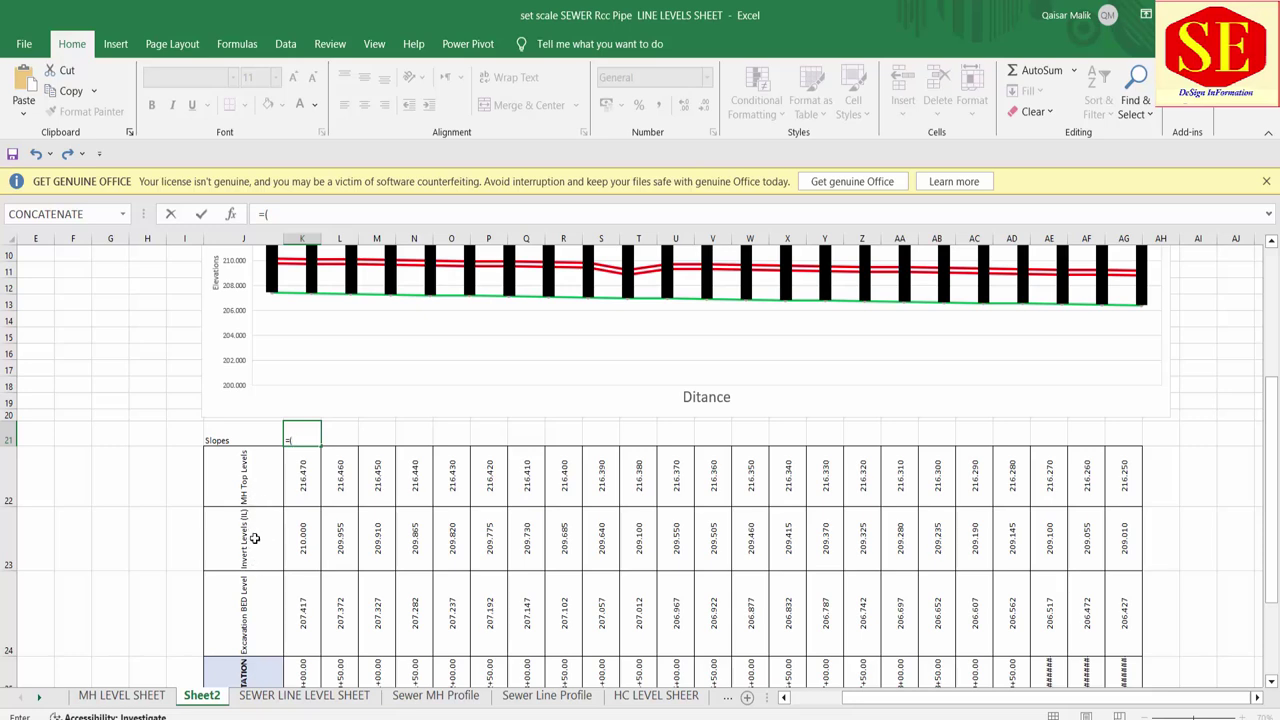
pyautogui.press('Escape')
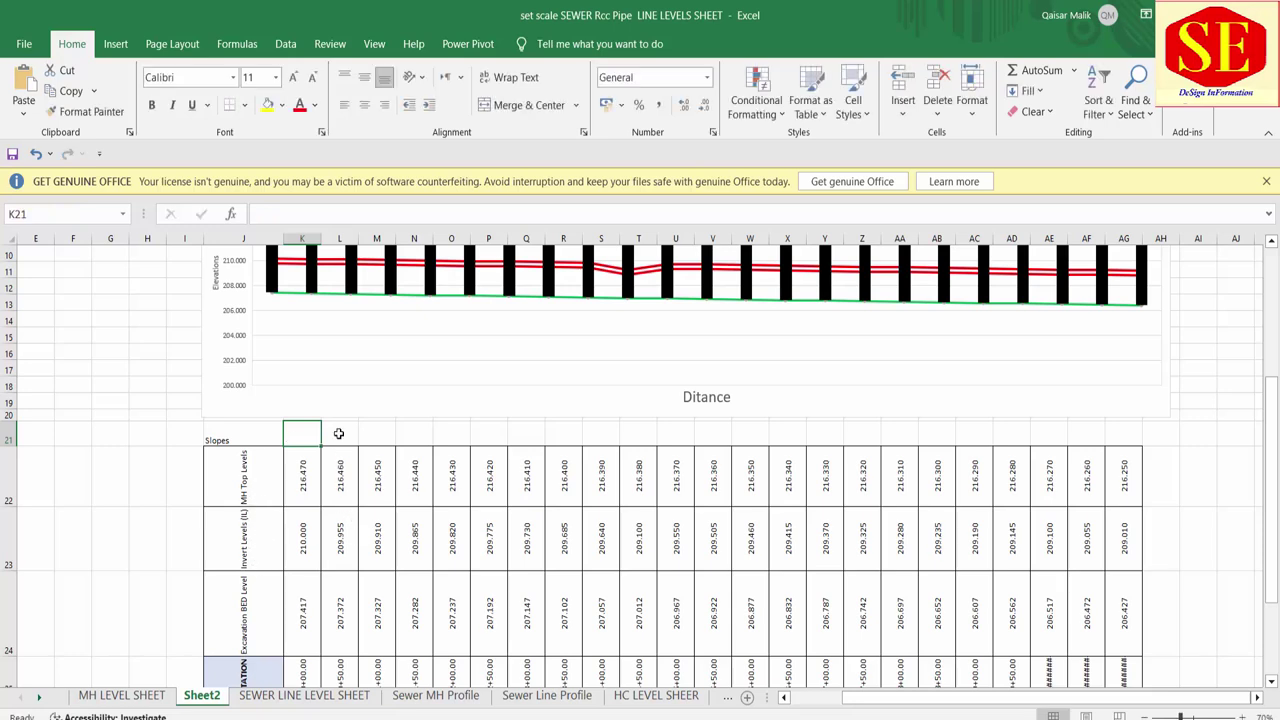
pyautogui.click(340, 430)
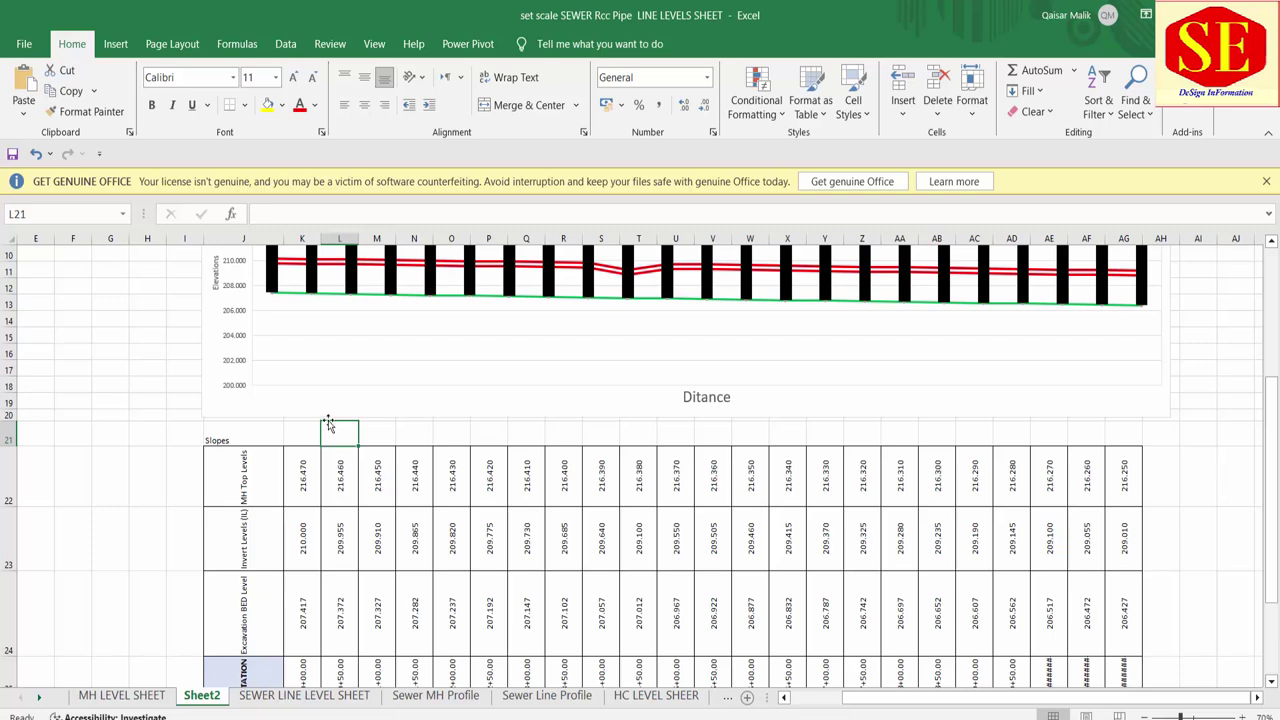
pyautogui.click(286, 428)
# Step: Enter the slope formula =(L23-K23)/(L25-K25) in K21, giving -0.0009
pyautogui.write('=')
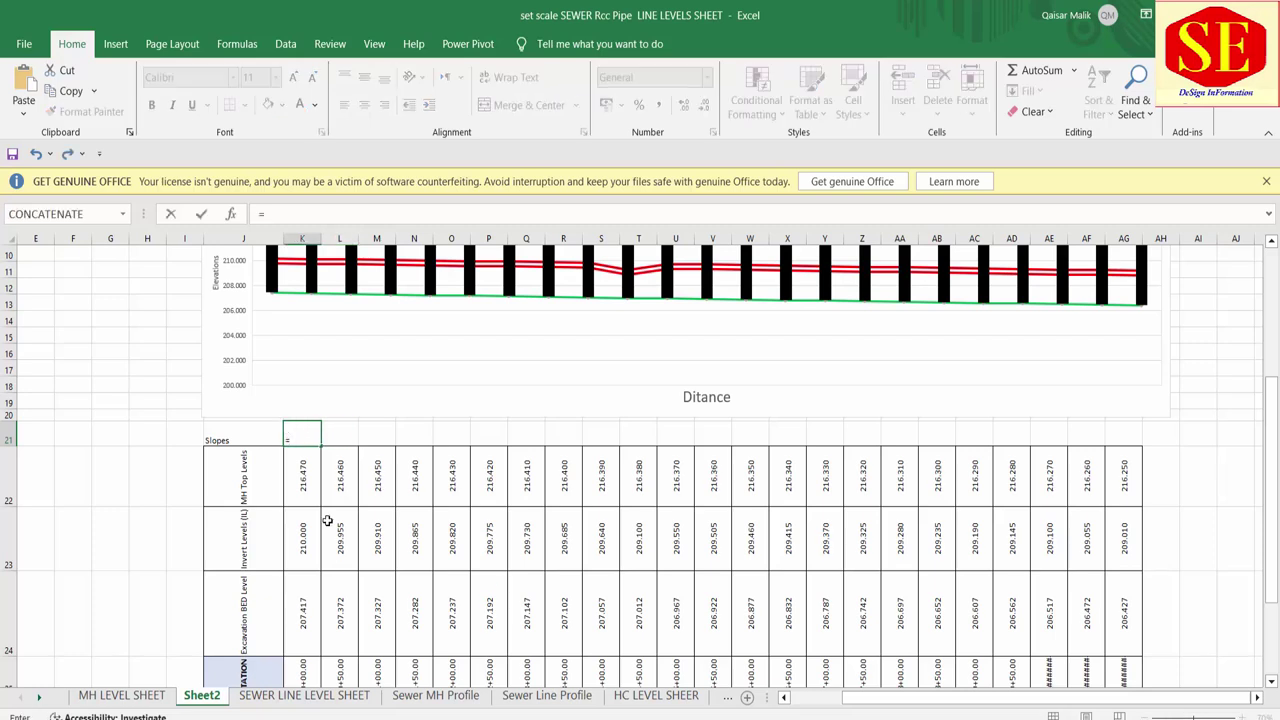
pyautogui.write('(')
pyautogui.click(350, 541)
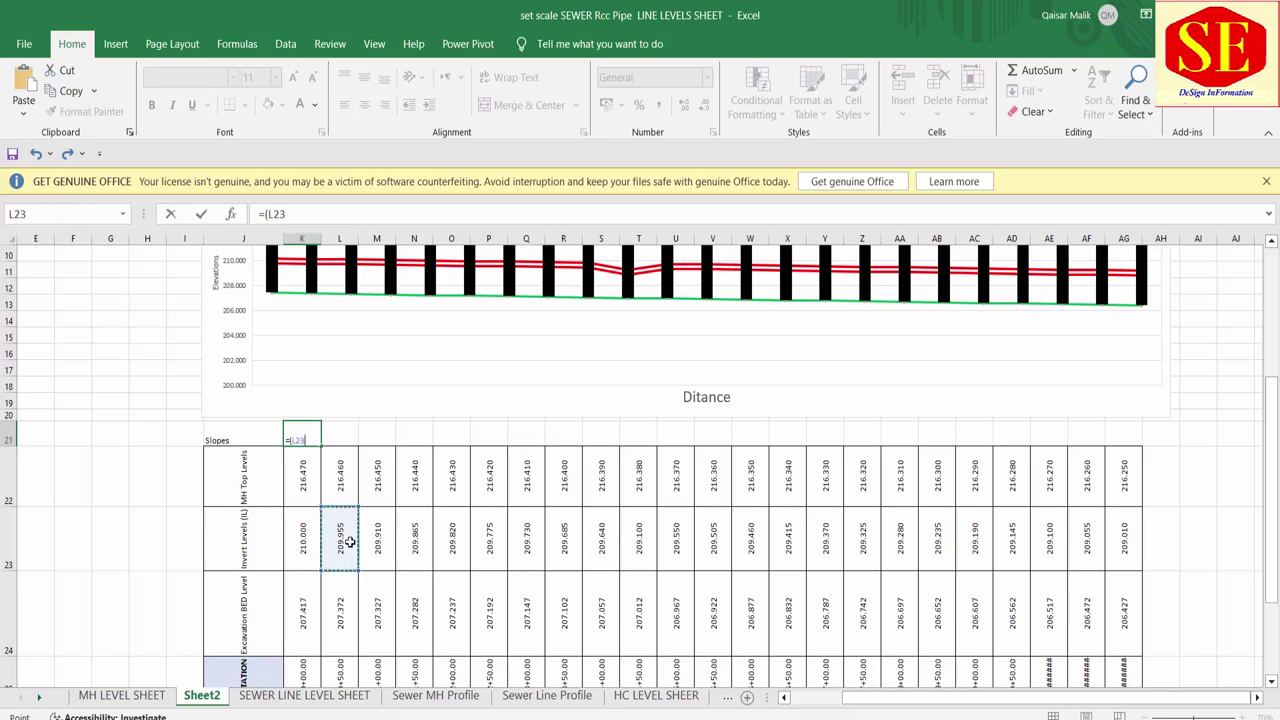
pyautogui.write('-')
pyautogui.click(295, 530)
pyautogui.write(')/(')
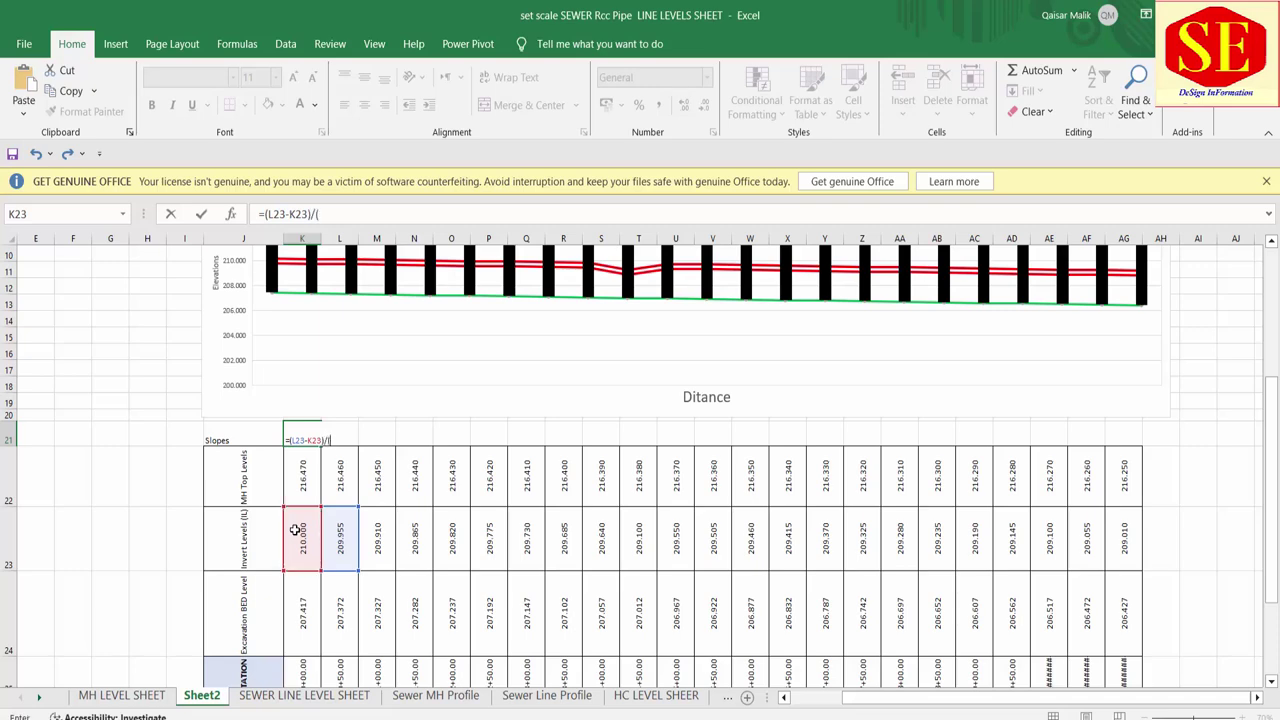
pyautogui.scroll(-1, 300, 560)
pyautogui.click(338, 630)
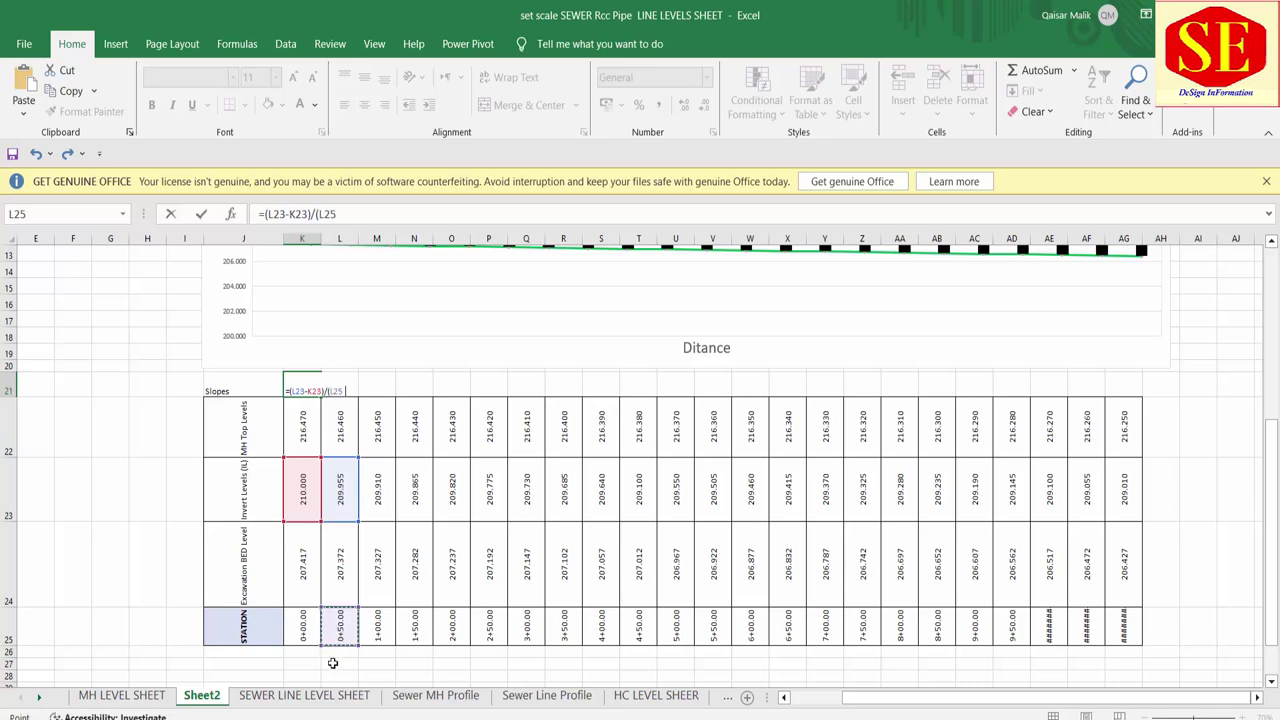
pyautogui.write('-')
pyautogui.click(305, 625)
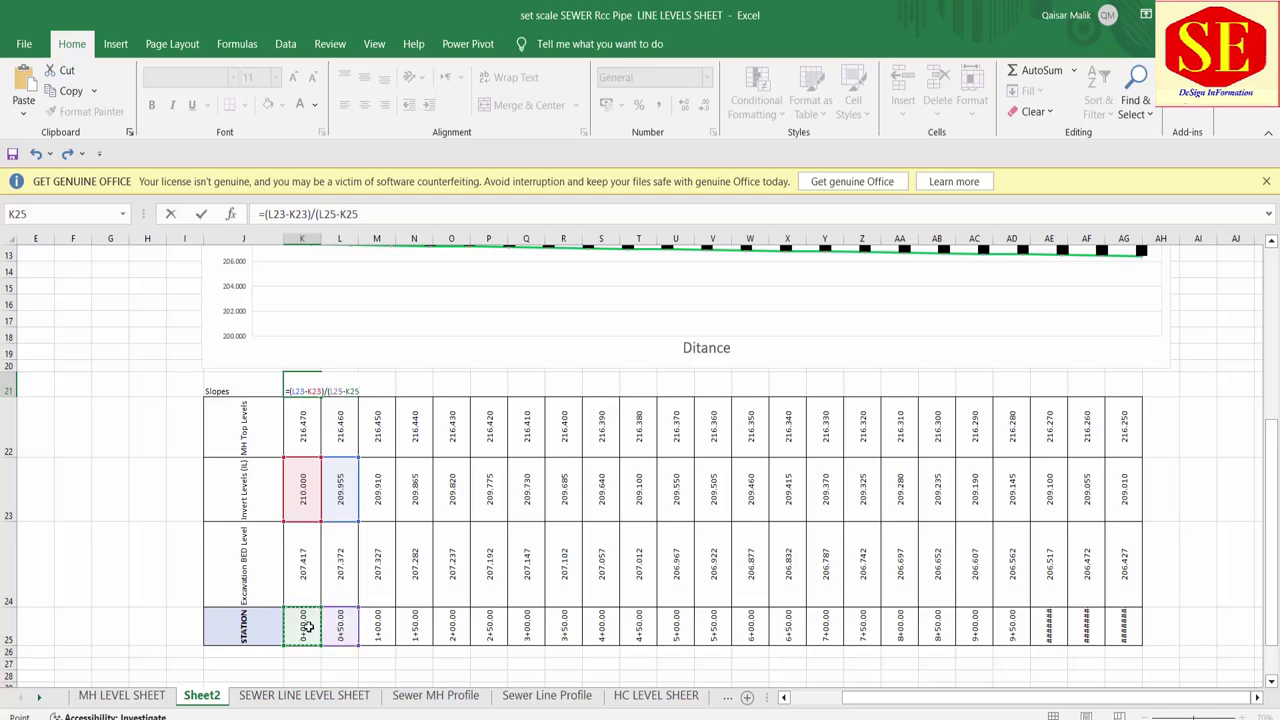
pyautogui.write(')')
pyautogui.press('Return')
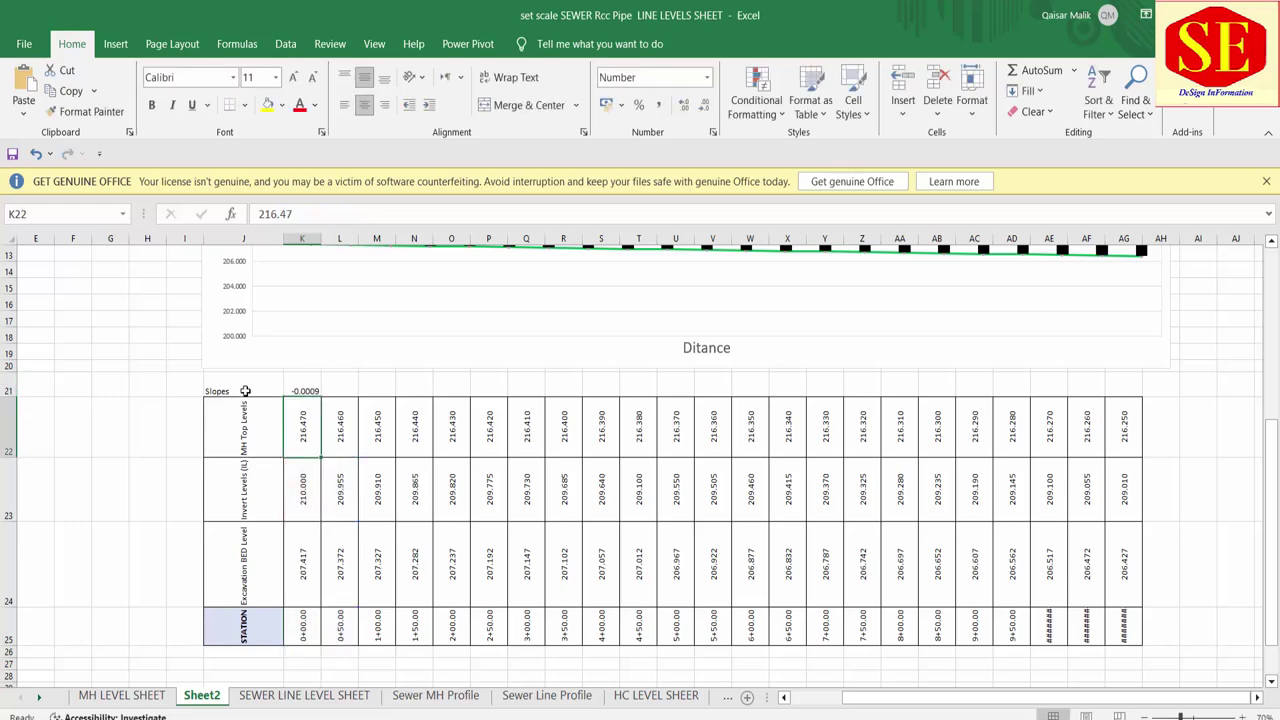
# Step: Compare K21's slope with cell L7 on MH LEVEL SHEET, then return to Sheet2
pyautogui.click(303, 390)
pyautogui.click(121, 695)
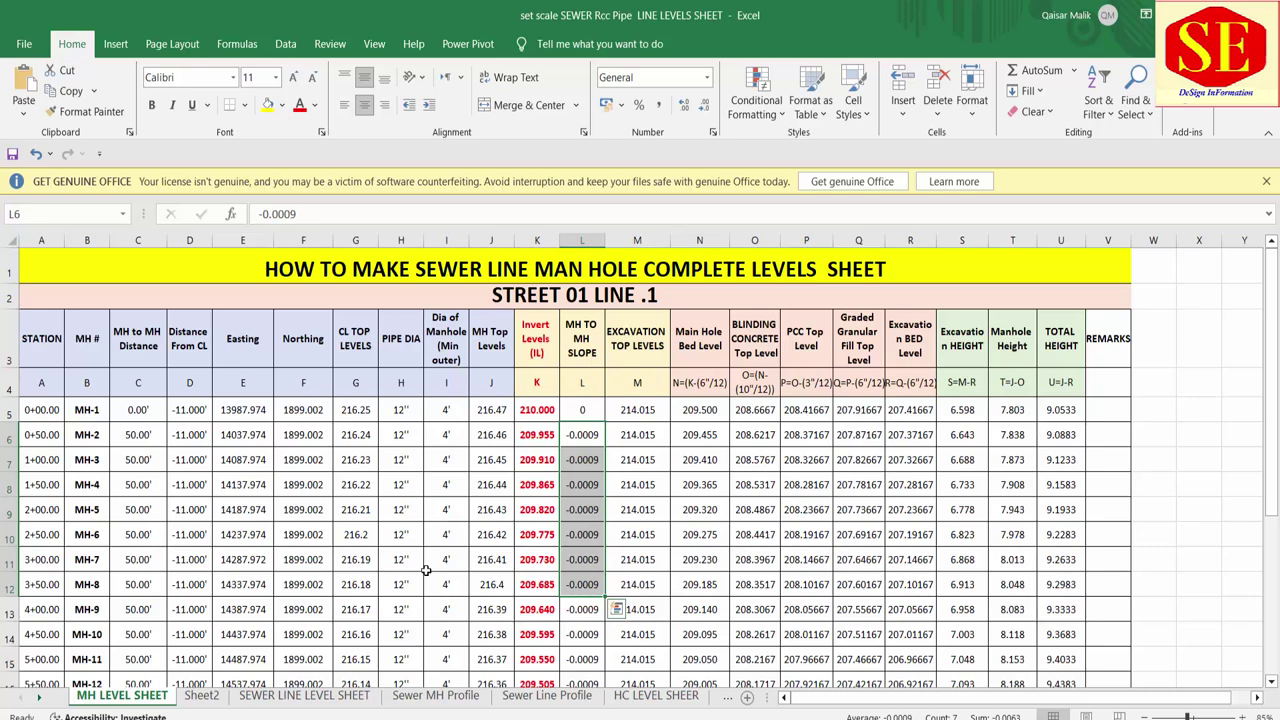
pyautogui.click(574, 460)
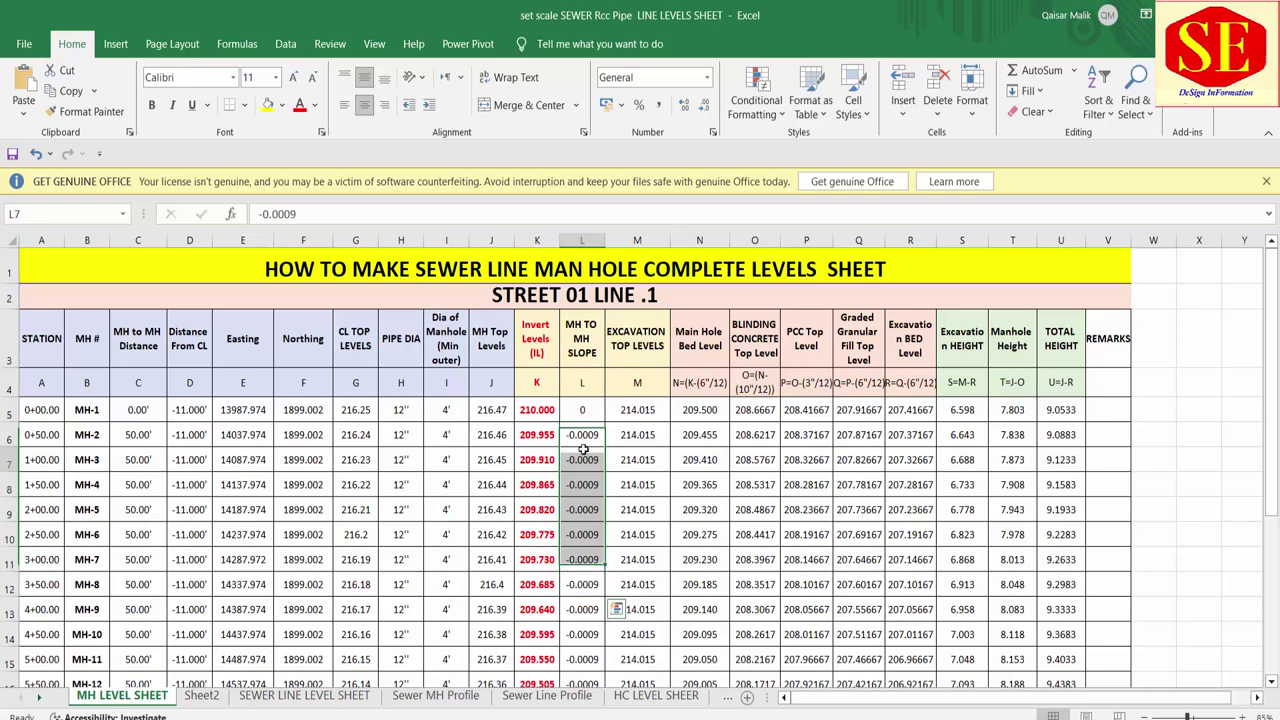
pyautogui.click(201, 697)
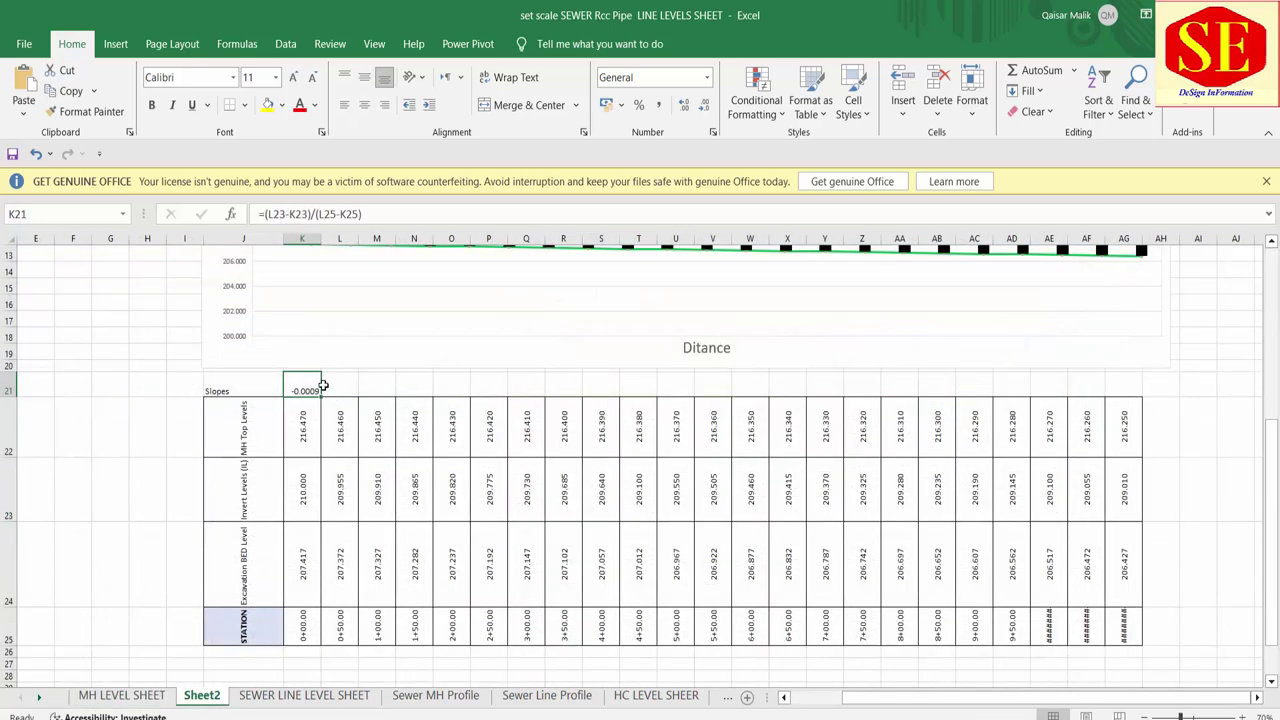
# Step: Fill the slope formula across row 21 from K21 through AG21
pyautogui.moveTo(321, 391); pyautogui.dragTo(1048, 384)
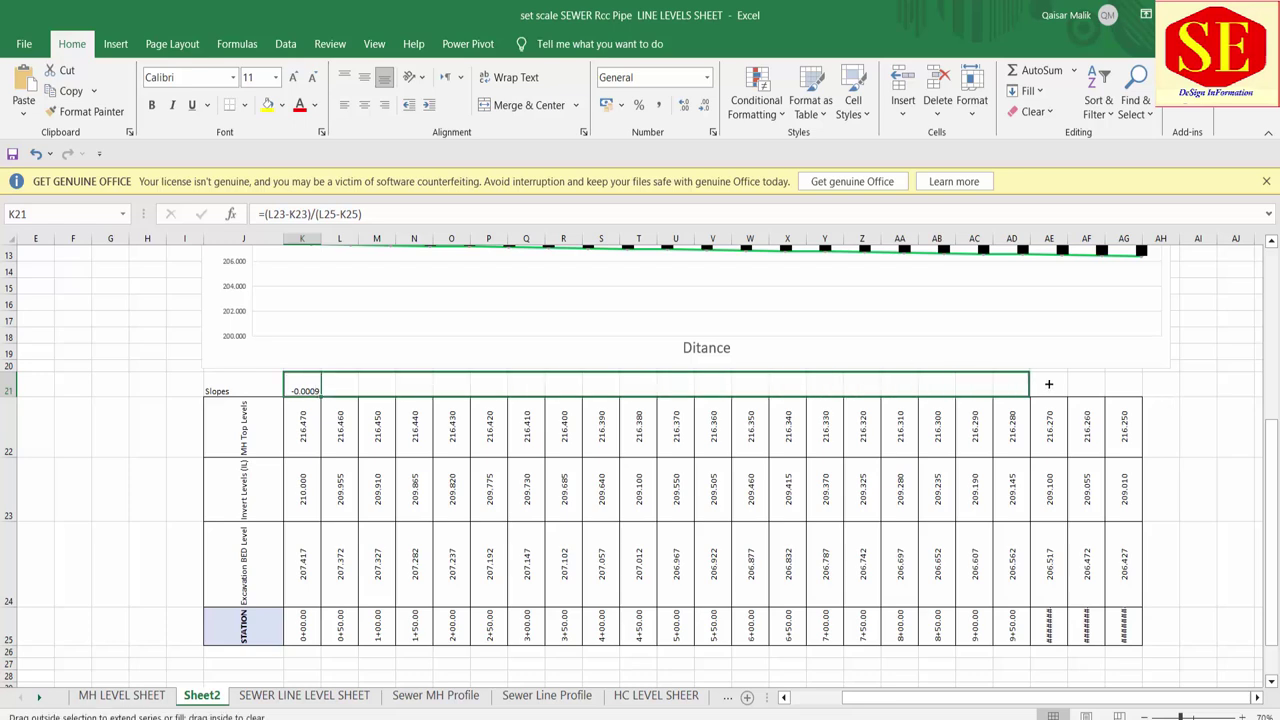
pyautogui.moveTo(1048, 384); pyautogui.dragTo(1146, 410)
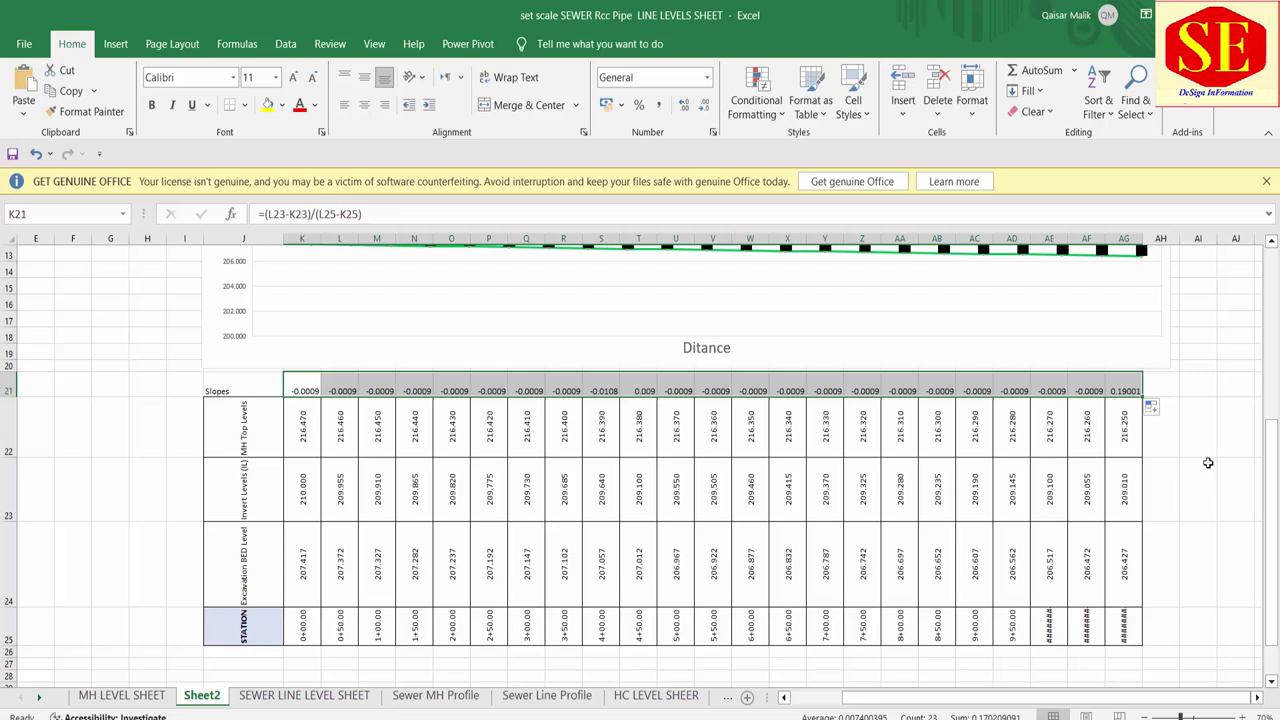
pyautogui.click(1125, 391)
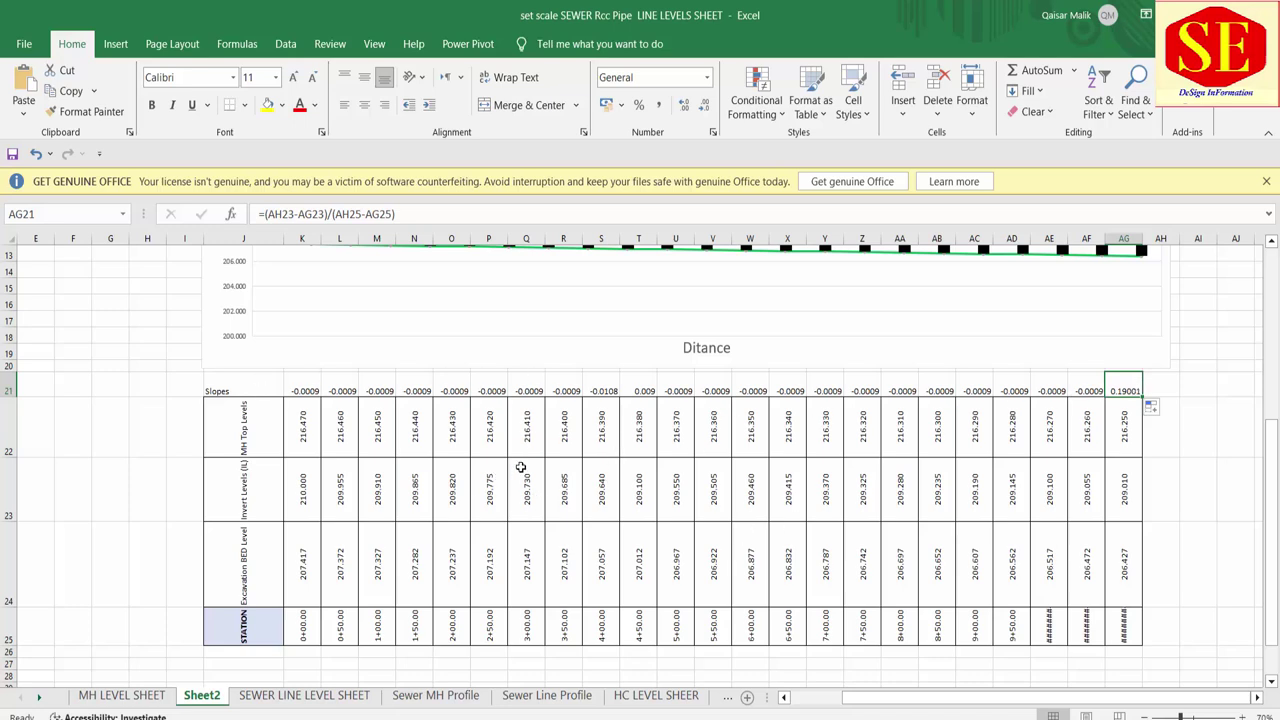
# Step: Test M23 = 210 against the M21 slope, then undo to restore 209.910
pyautogui.click(375, 489)
pyautogui.write('210')
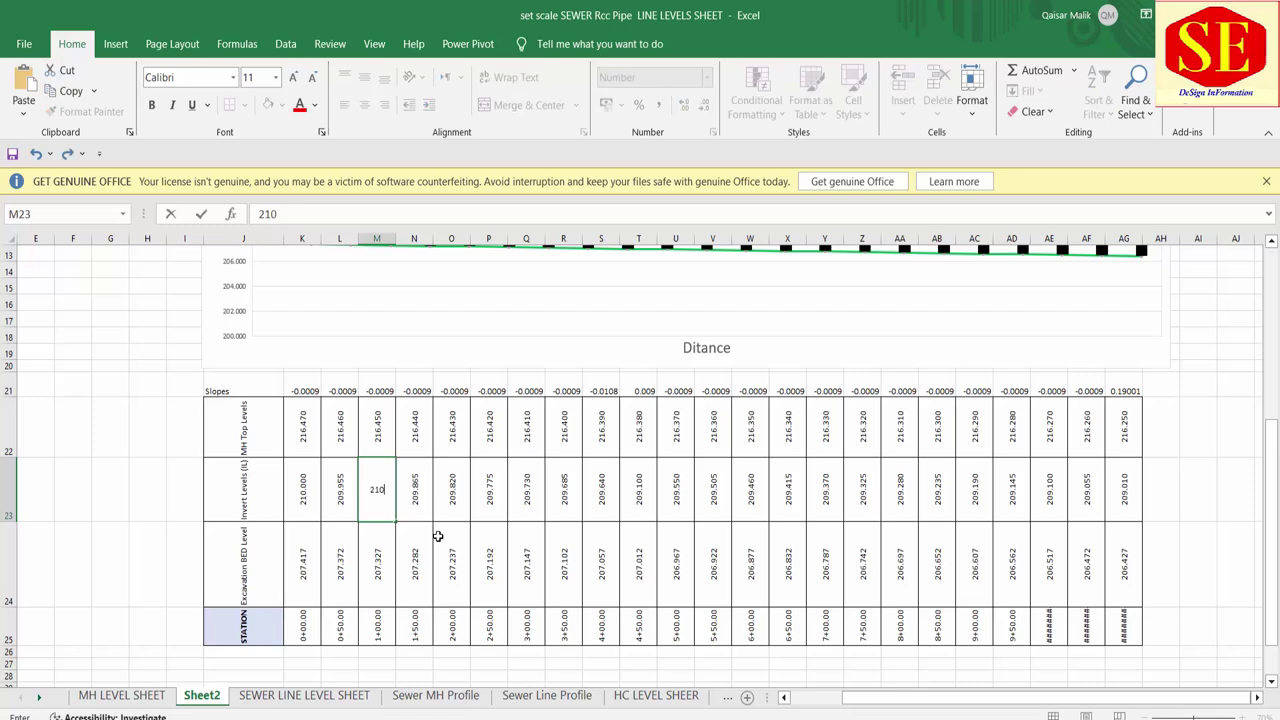
pyautogui.press('Return')
pyautogui.click(388, 392)
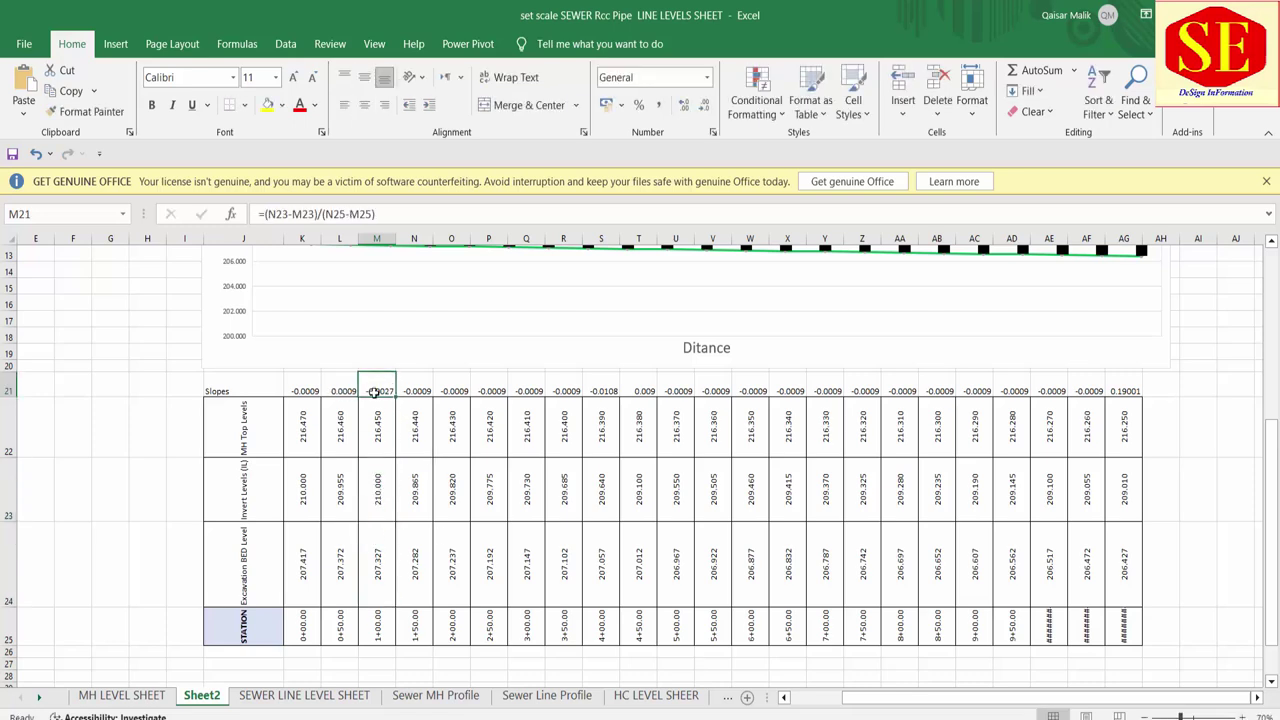
pyautogui.hotkey('ctrl', 'z')
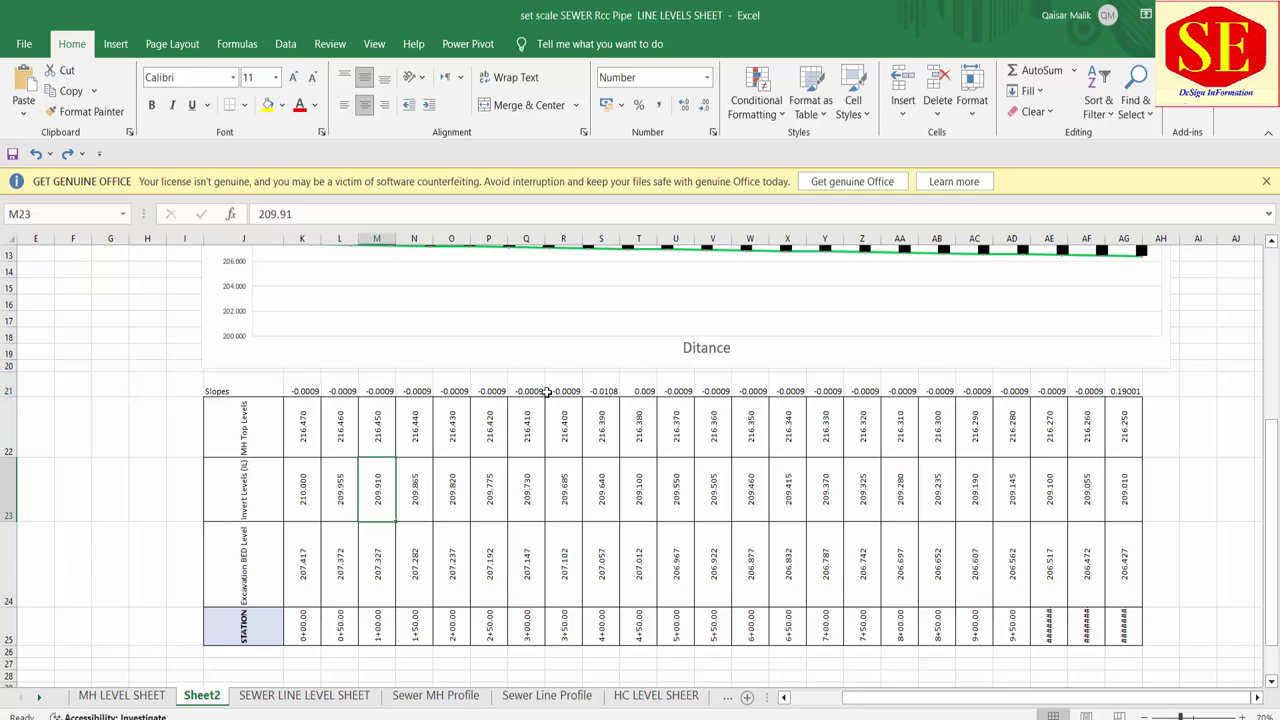
pyautogui.scroll(2, 808, 445)
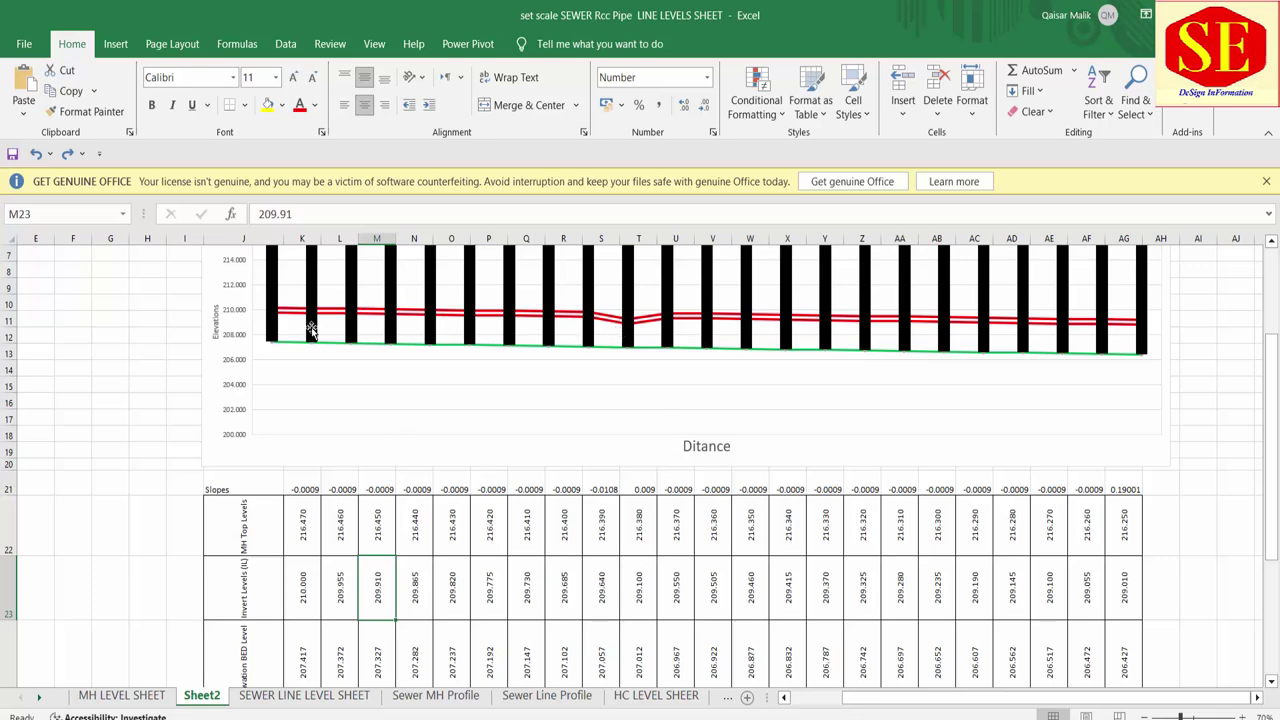
# Step: Draw a small Arrow: Right shape above the K21 slope value, just below the chart
pyautogui.click(124, 55)
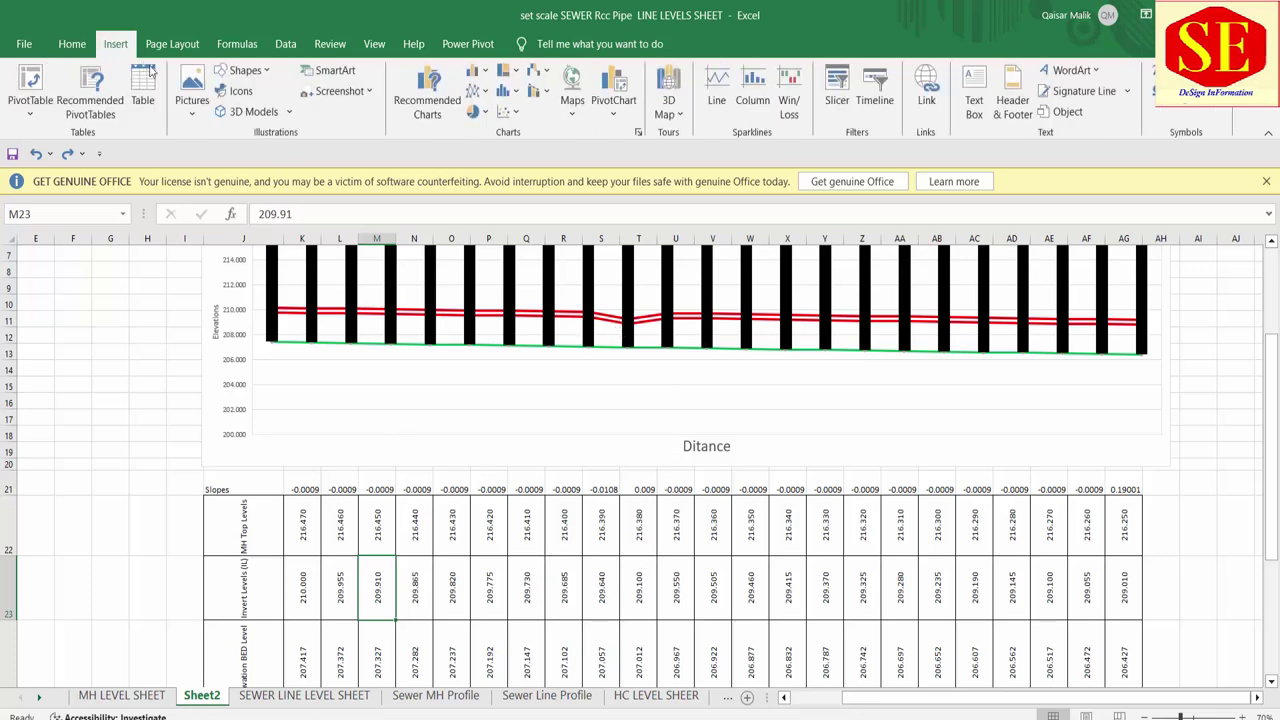
pyautogui.click(257, 74)
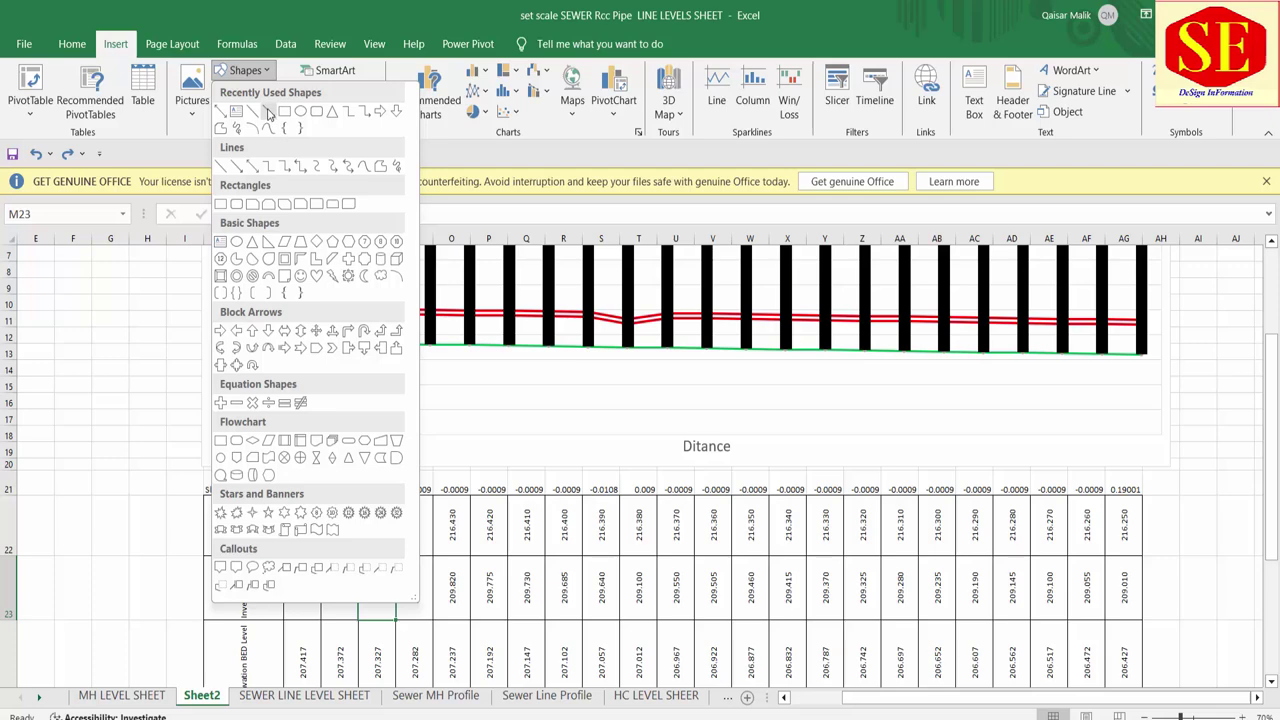
pyautogui.click(380, 112)
pyautogui.scroll(2, 275, 550)
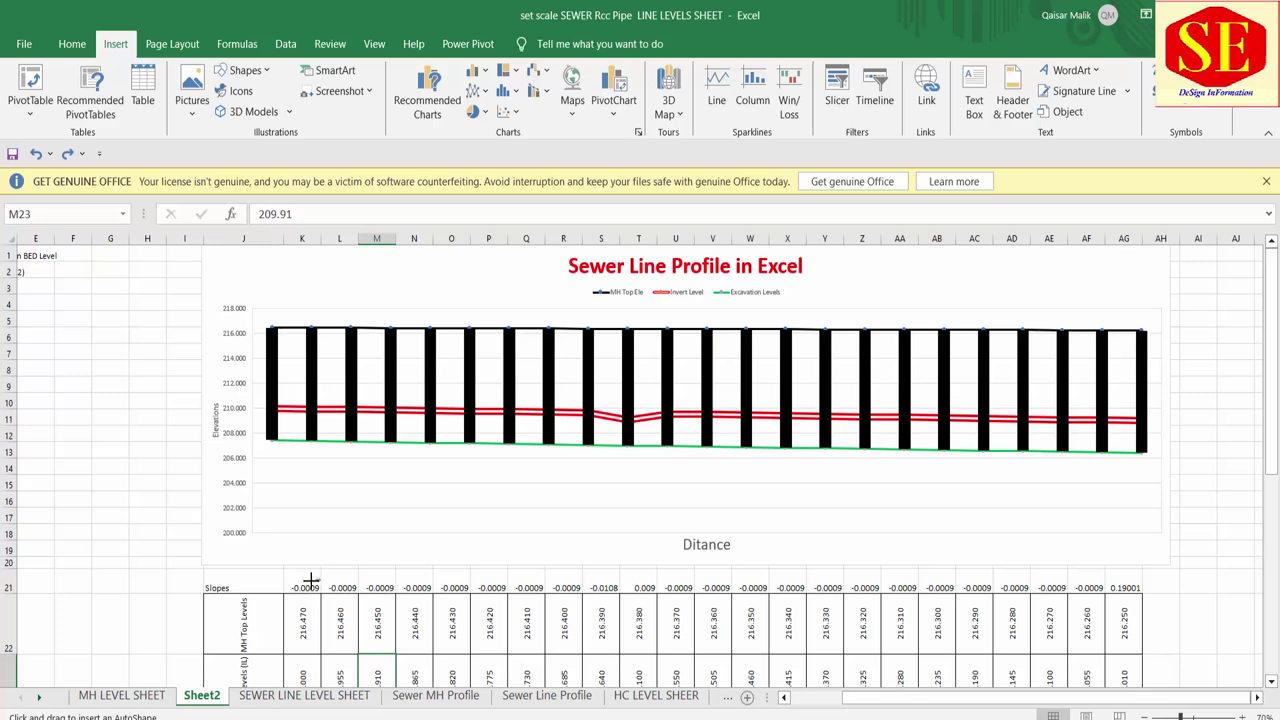
pyautogui.moveTo(311, 580)
pyautogui.mouseDown()
pyautogui.moveTo(285, 576)
pyautogui.moveTo(303, 583)
pyautogui.mouseUp()
pyautogui.moveTo(304, 582); pyautogui.dragTo(305, 580)
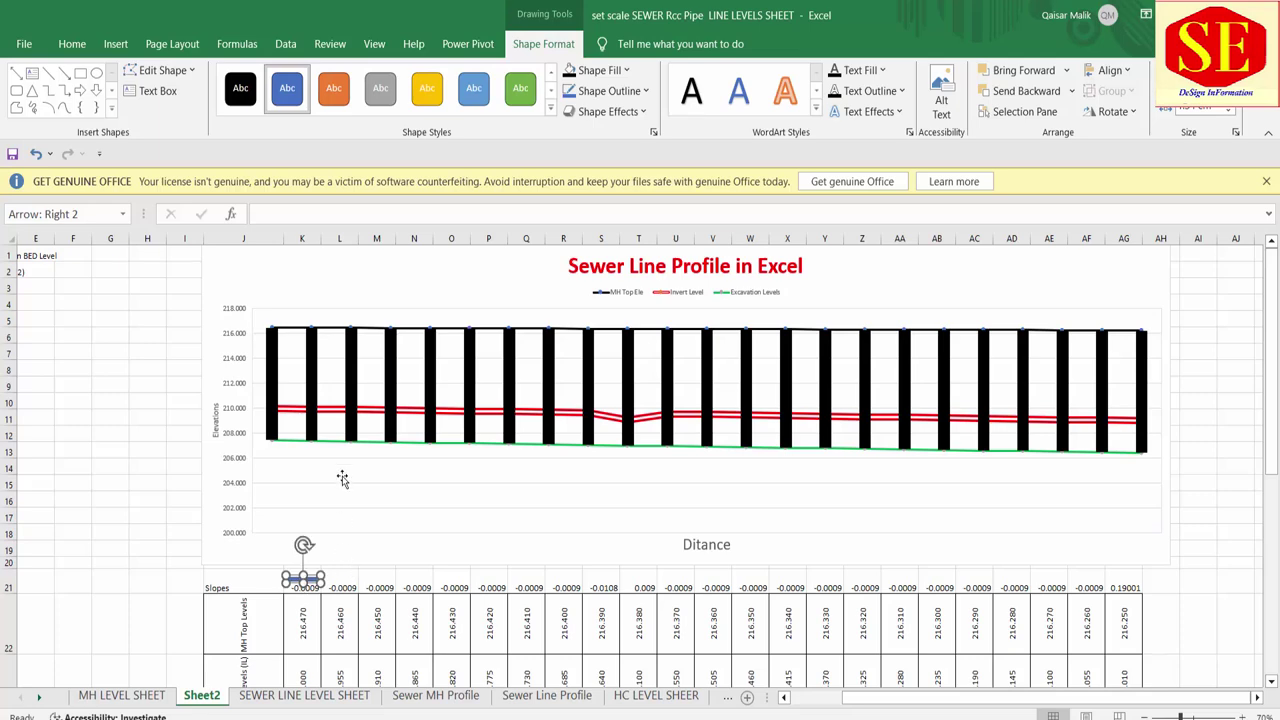
pyautogui.click(148, 628)
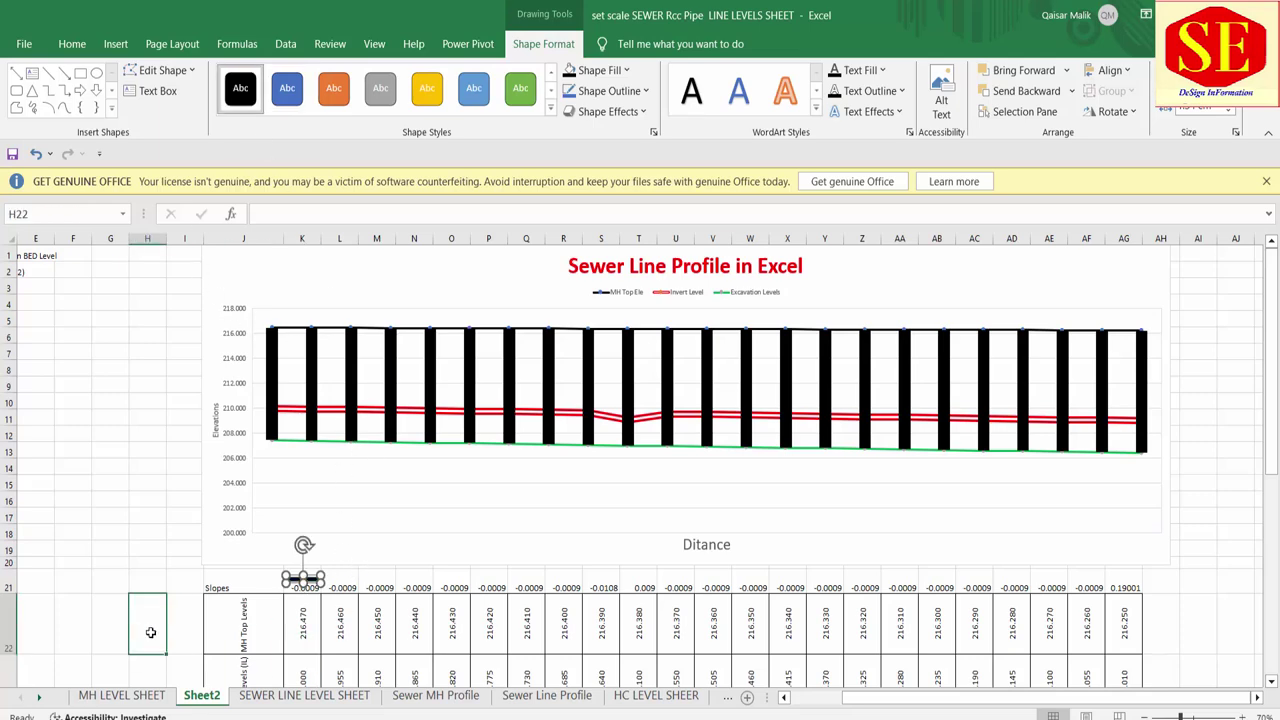
# Step: Copy the arrow and paste copies above the slope cells in columns M and Q
pyautogui.rightClick(301, 579)
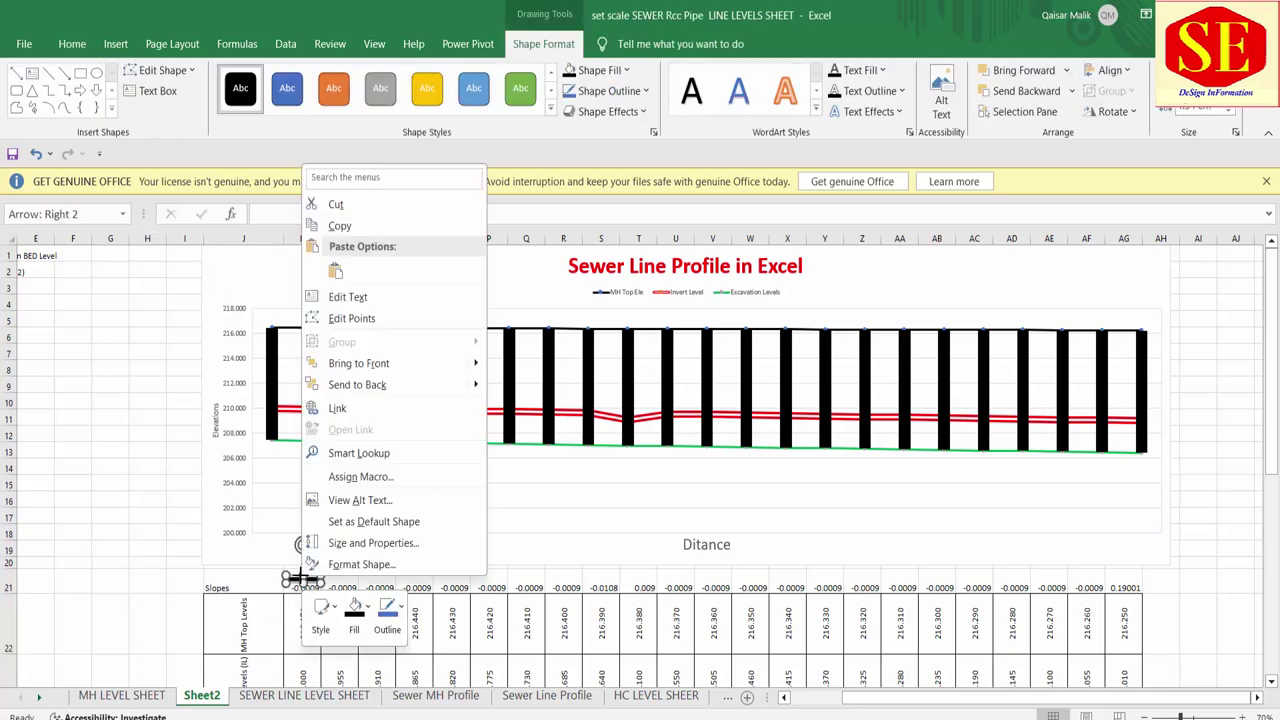
pyautogui.click(322, 223)
pyautogui.click(462, 580)
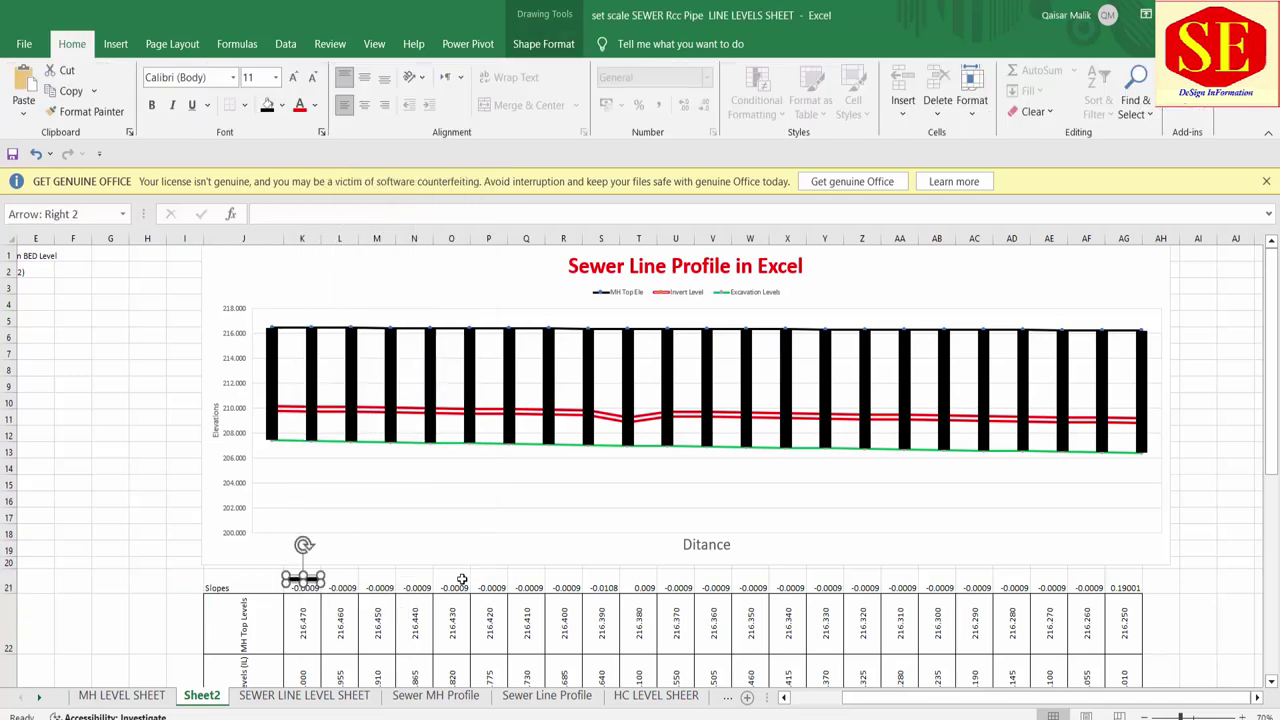
pyautogui.click(337, 583)
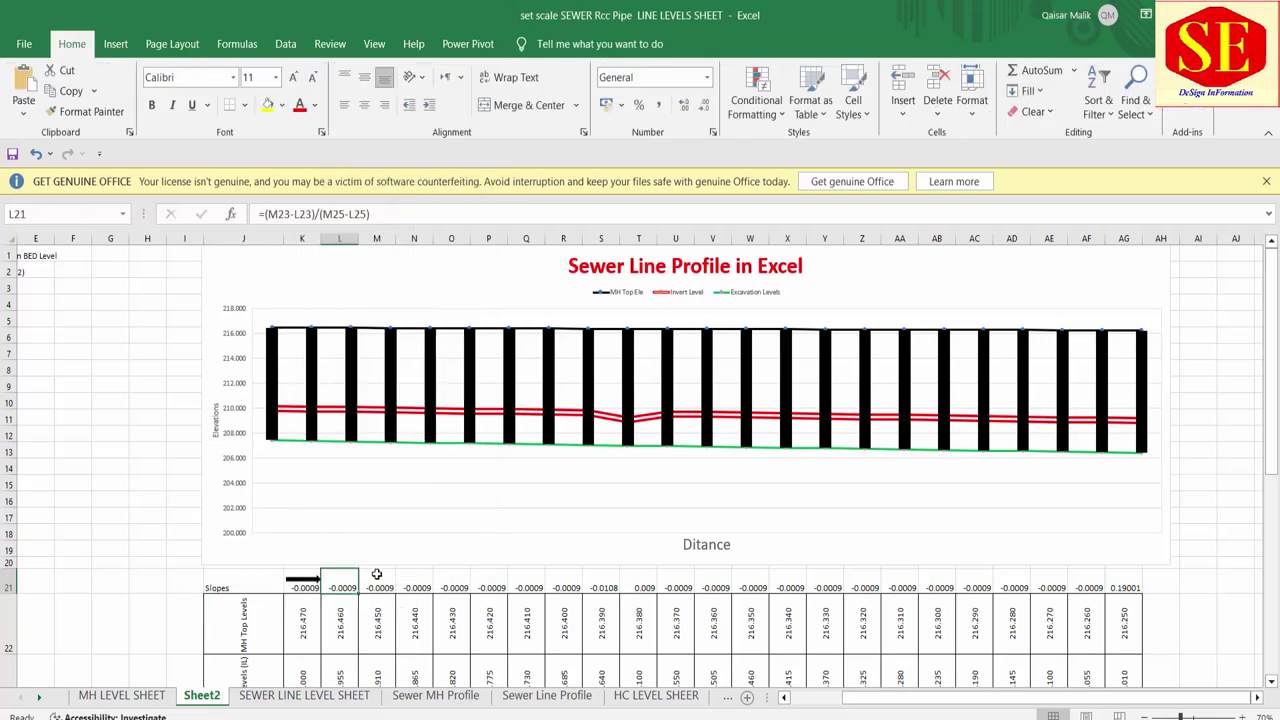
pyautogui.rightClick(376, 574)
pyautogui.click(392, 222)
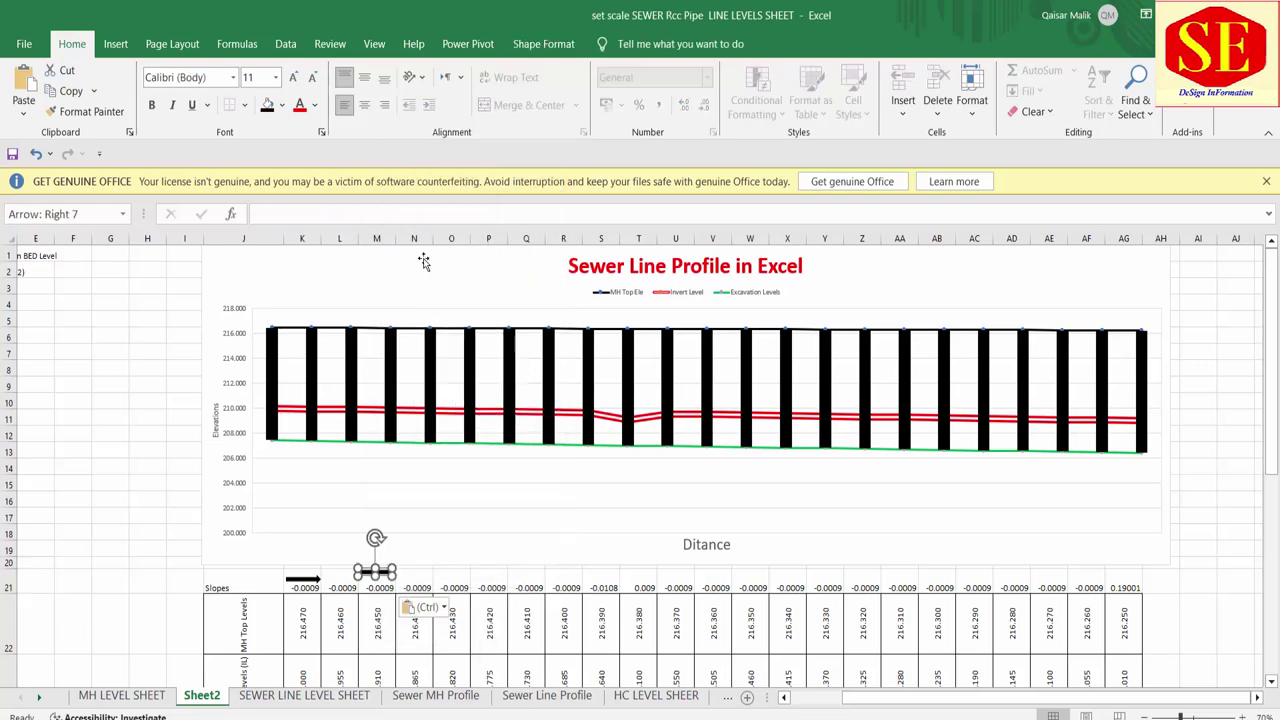
pyautogui.click(532, 586)
pyautogui.rightClick(532, 586)
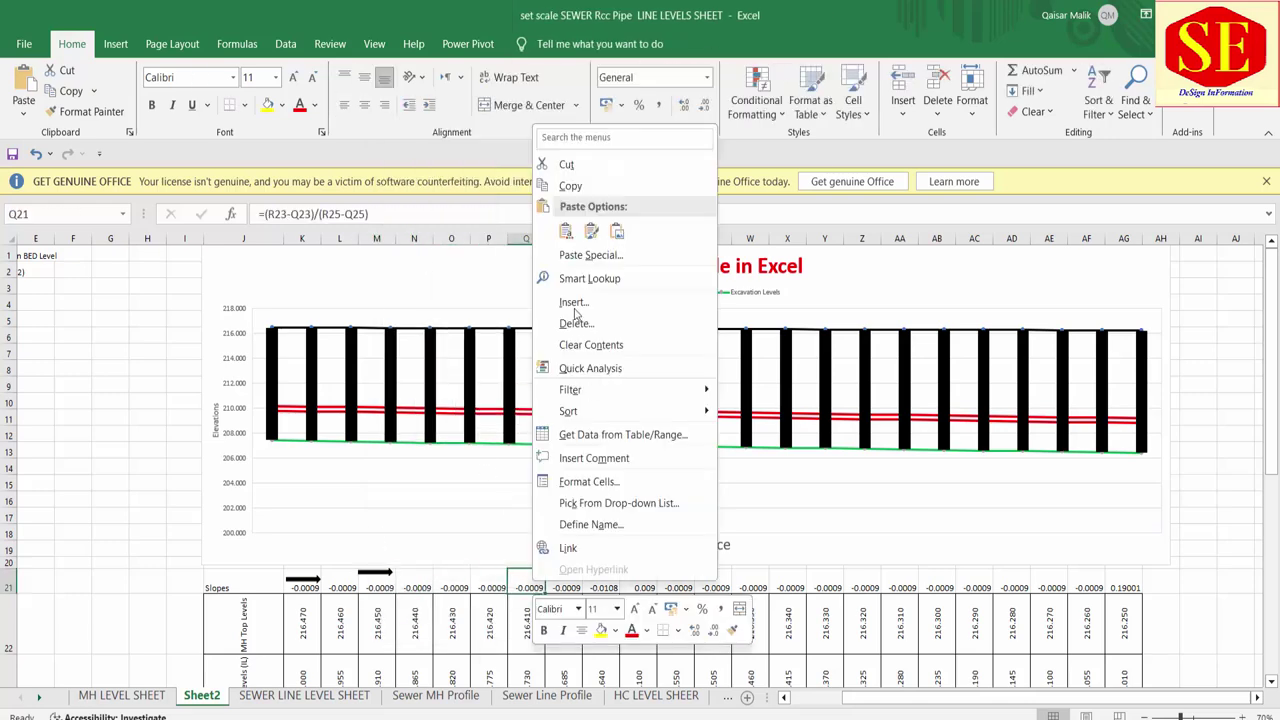
pyautogui.click(563, 230)
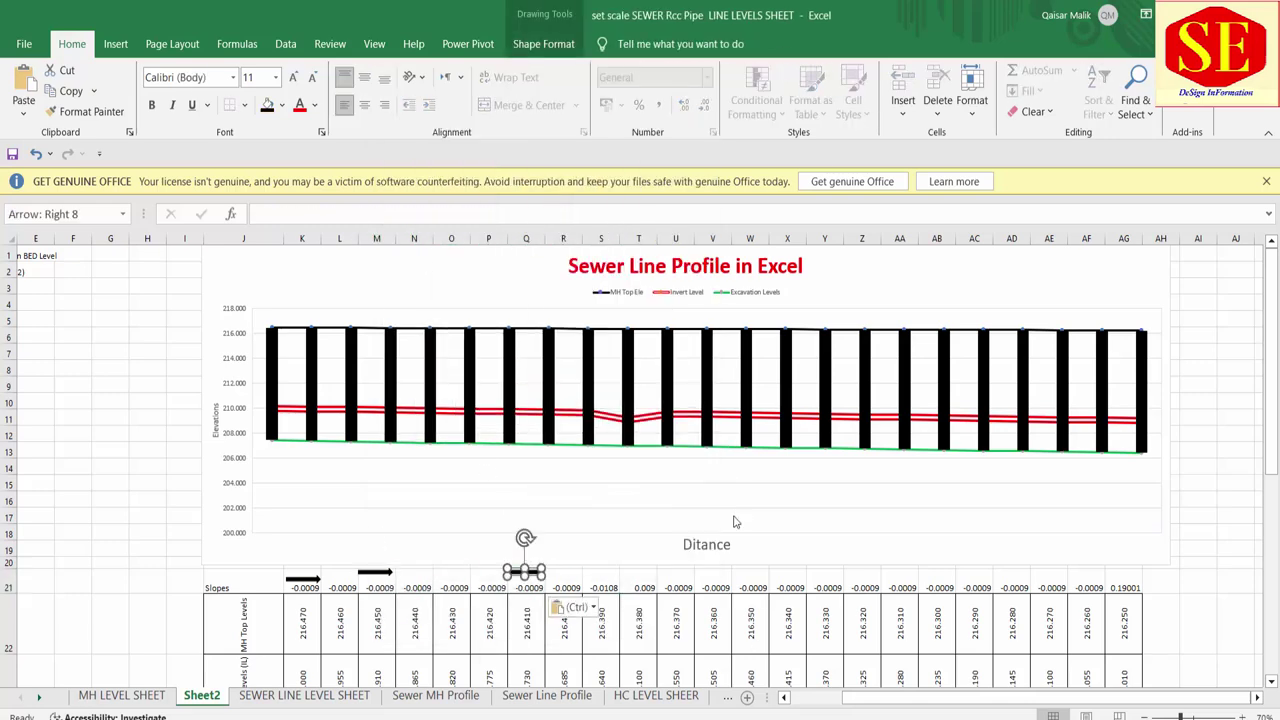
# Step: Paste further arrow copies above the slope cells in columns U, X, AD and AG
pyautogui.rightClick(678, 581)
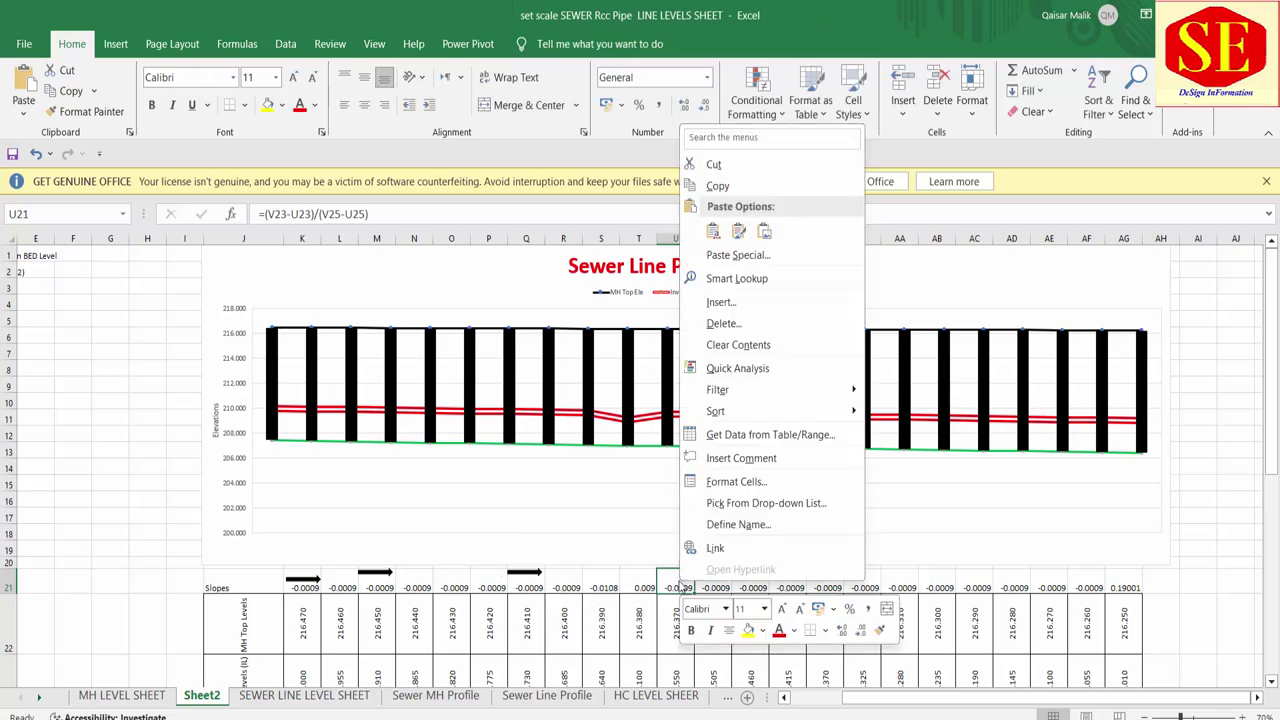
pyautogui.click(713, 233)
pyautogui.click(788, 586)
pyautogui.rightClick(788, 586)
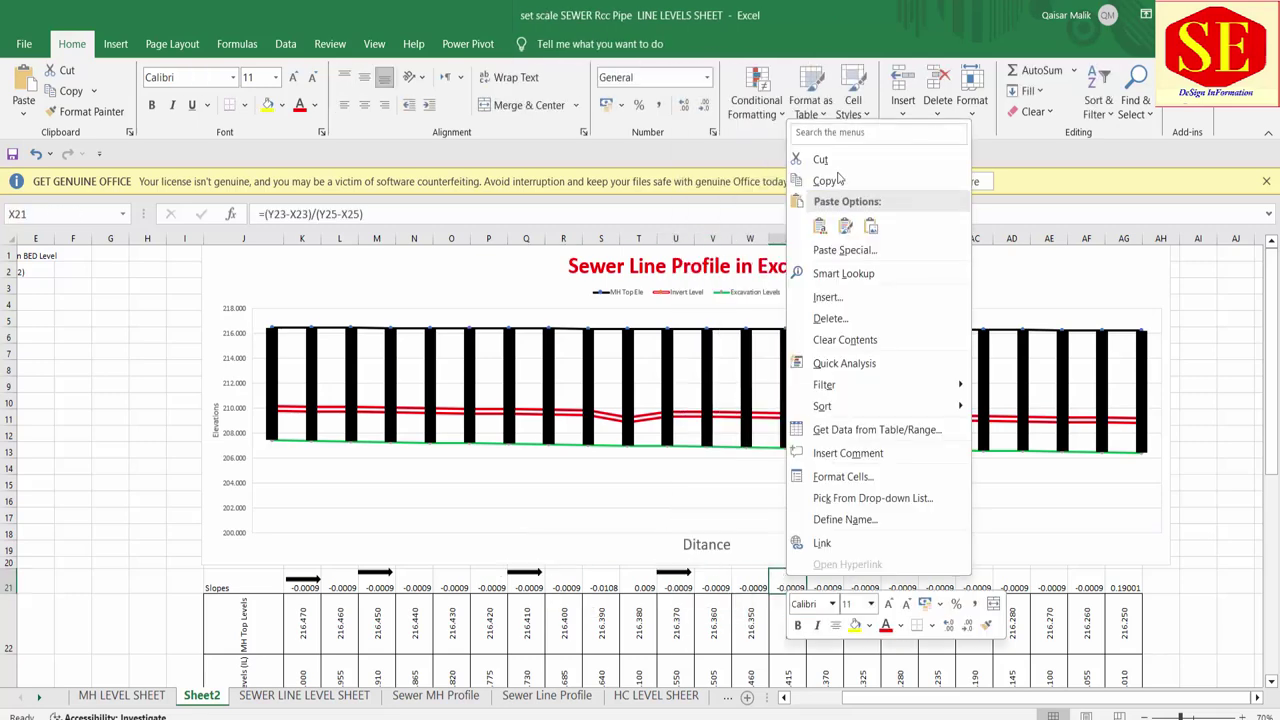
pyautogui.click(820, 226)
pyautogui.click(1025, 582)
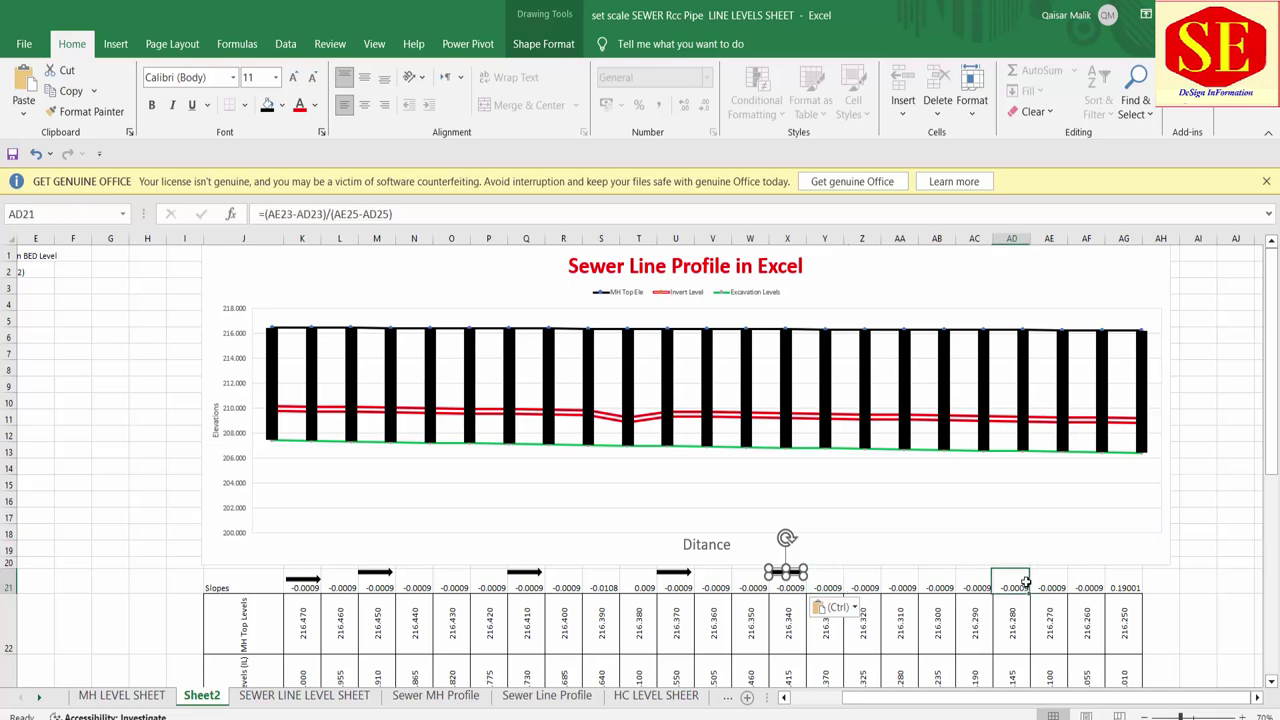
pyautogui.rightClick(1025, 582)
pyautogui.click(1055, 224)
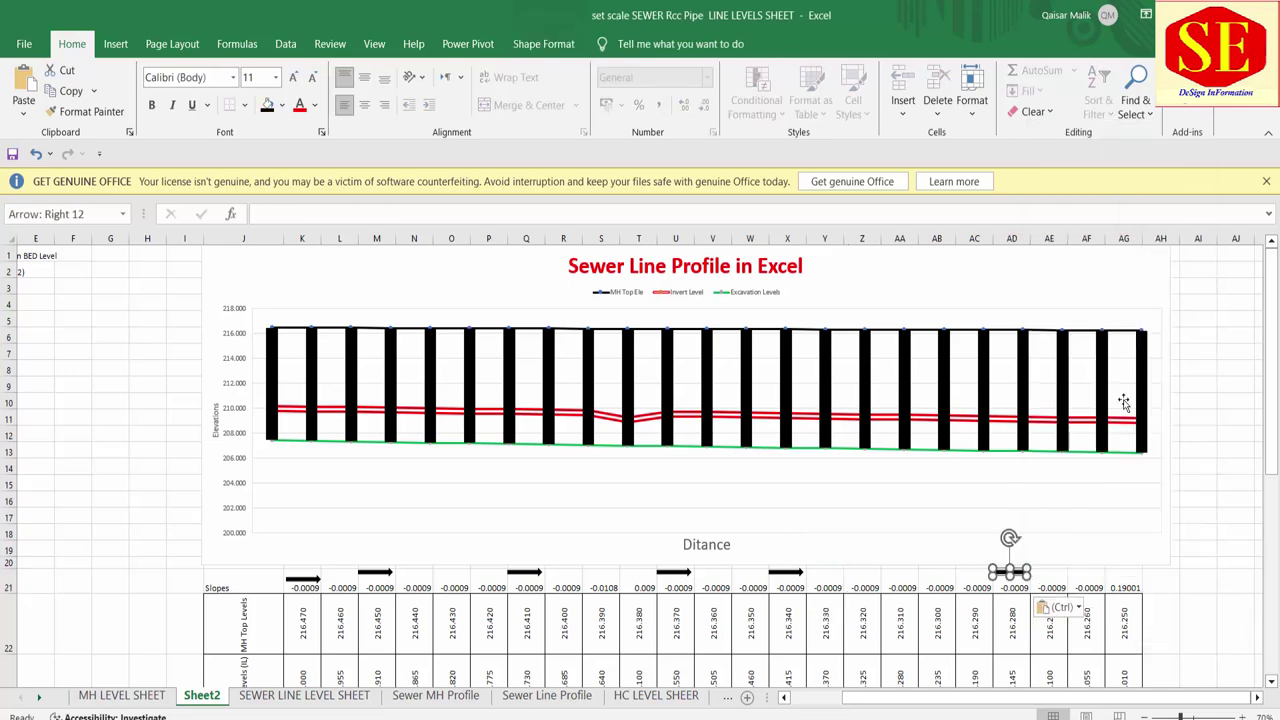
pyautogui.click(1107, 578)
pyautogui.rightClick(1110, 580)
pyautogui.click(963, 232)
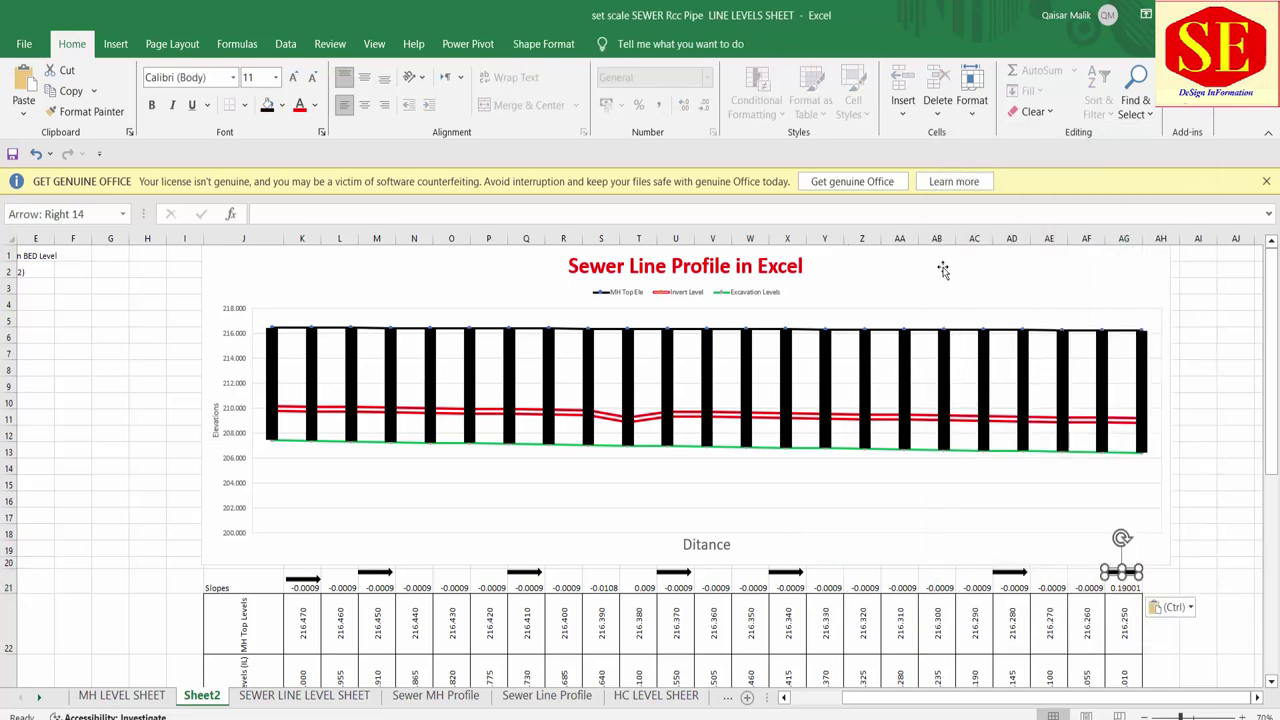
# Step: Align the arrow copies in a row, moving them over columns N, Q, U, Y, AD and AG
pyautogui.click(676, 572)
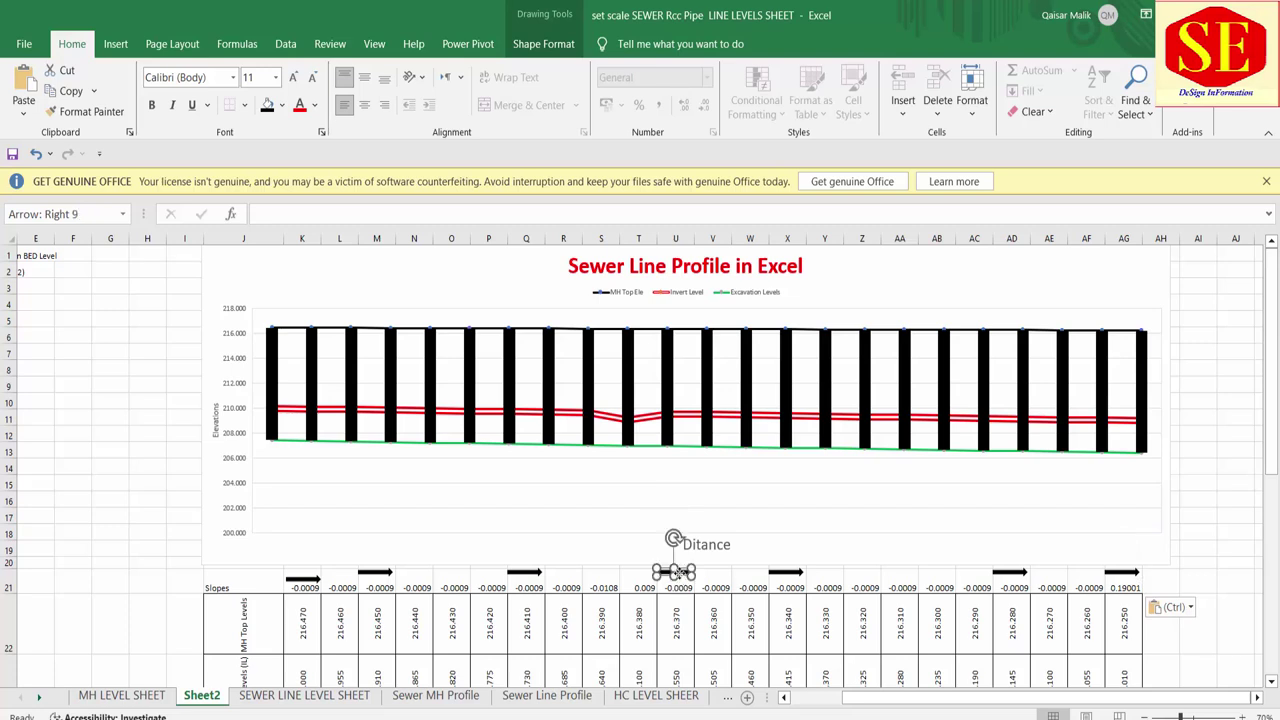
pyautogui.moveTo(676, 572); pyautogui.dragTo(787, 577)
pyautogui.click(788, 576)
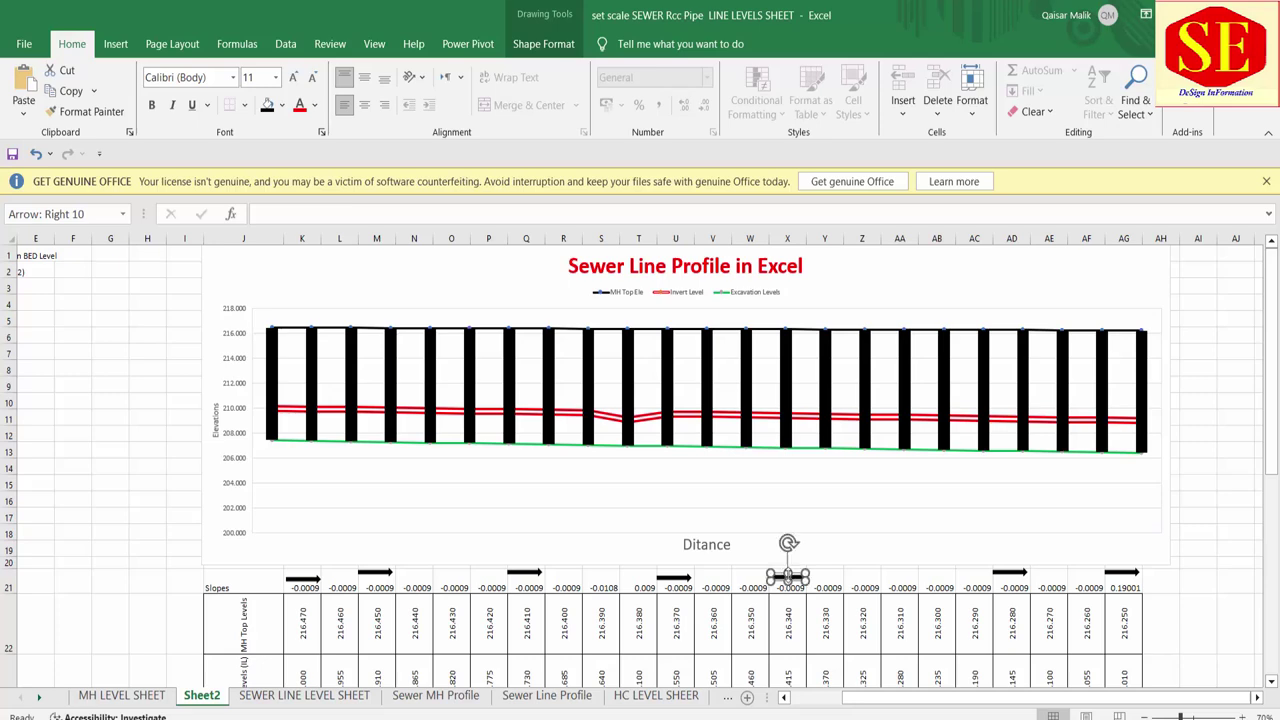
pyautogui.click(1020, 572)
pyautogui.moveTo(1020, 572); pyautogui.dragTo(1016, 578)
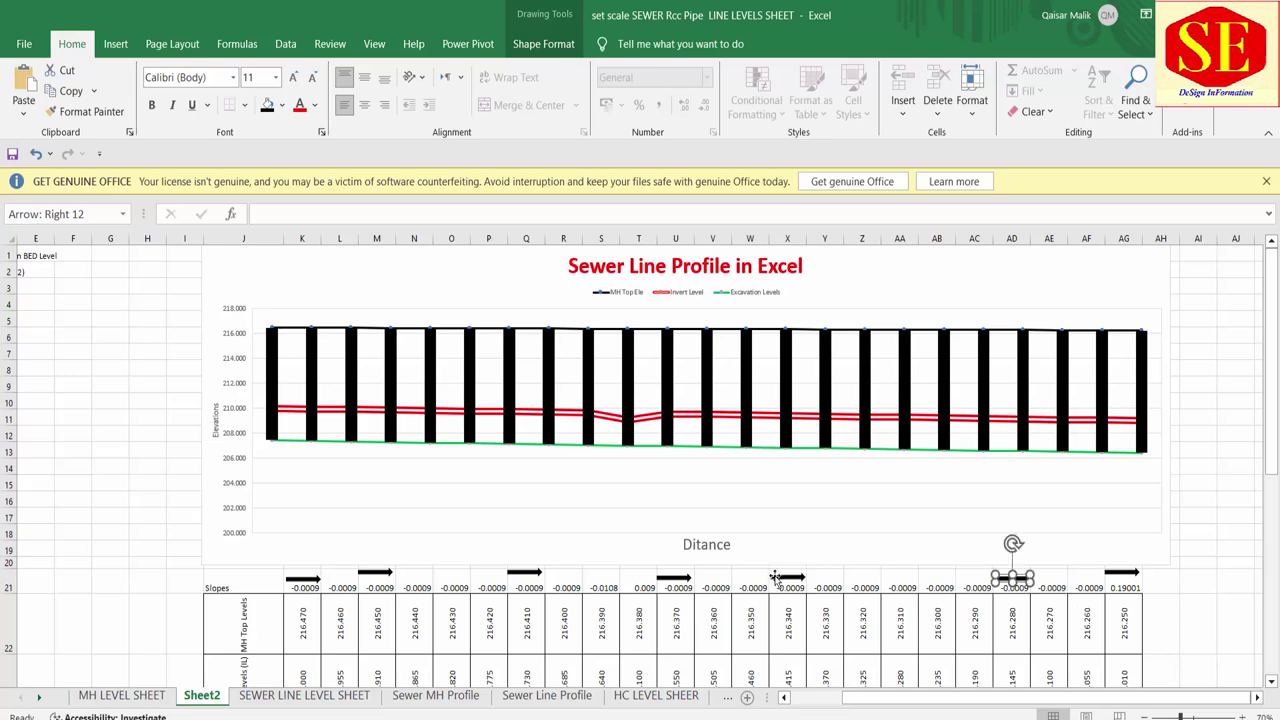
pyautogui.moveTo(783, 578); pyautogui.dragTo(822, 578)
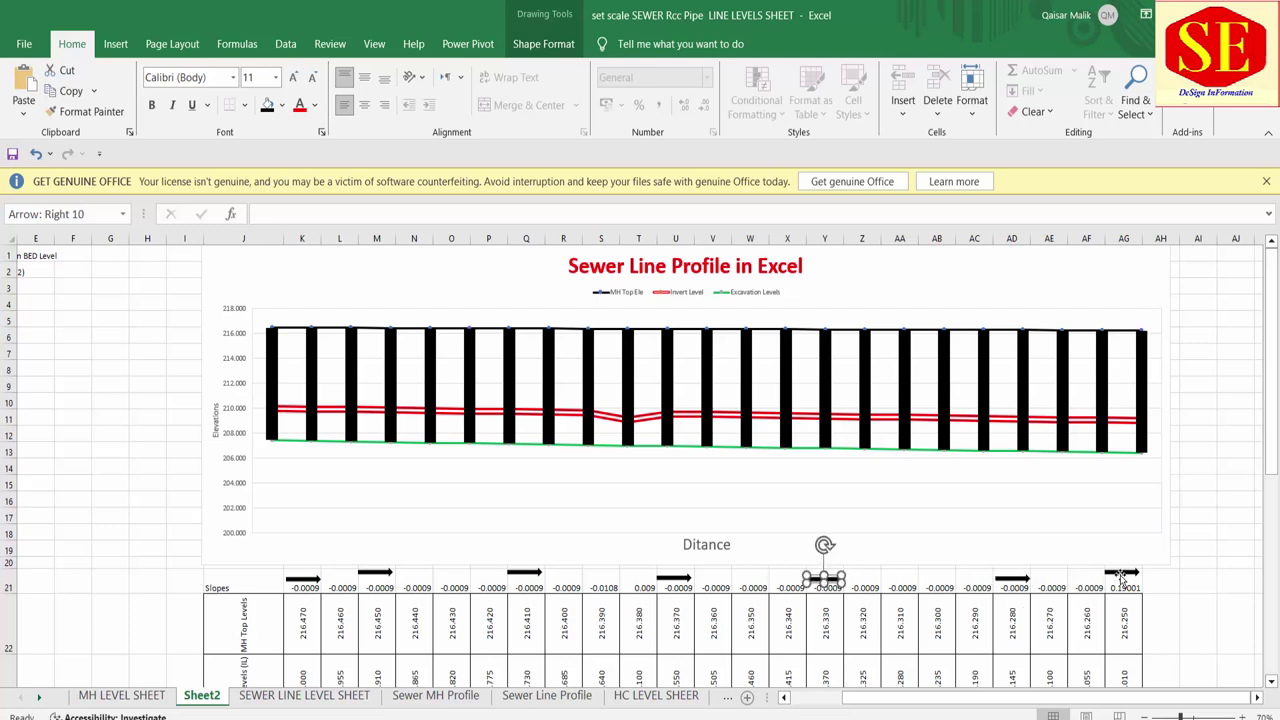
pyautogui.moveTo(1120, 577); pyautogui.dragTo(1122, 578)
pyautogui.moveTo(375, 573); pyautogui.dragTo(377, 579)
pyautogui.moveTo(527, 576); pyautogui.dragTo(527, 581)
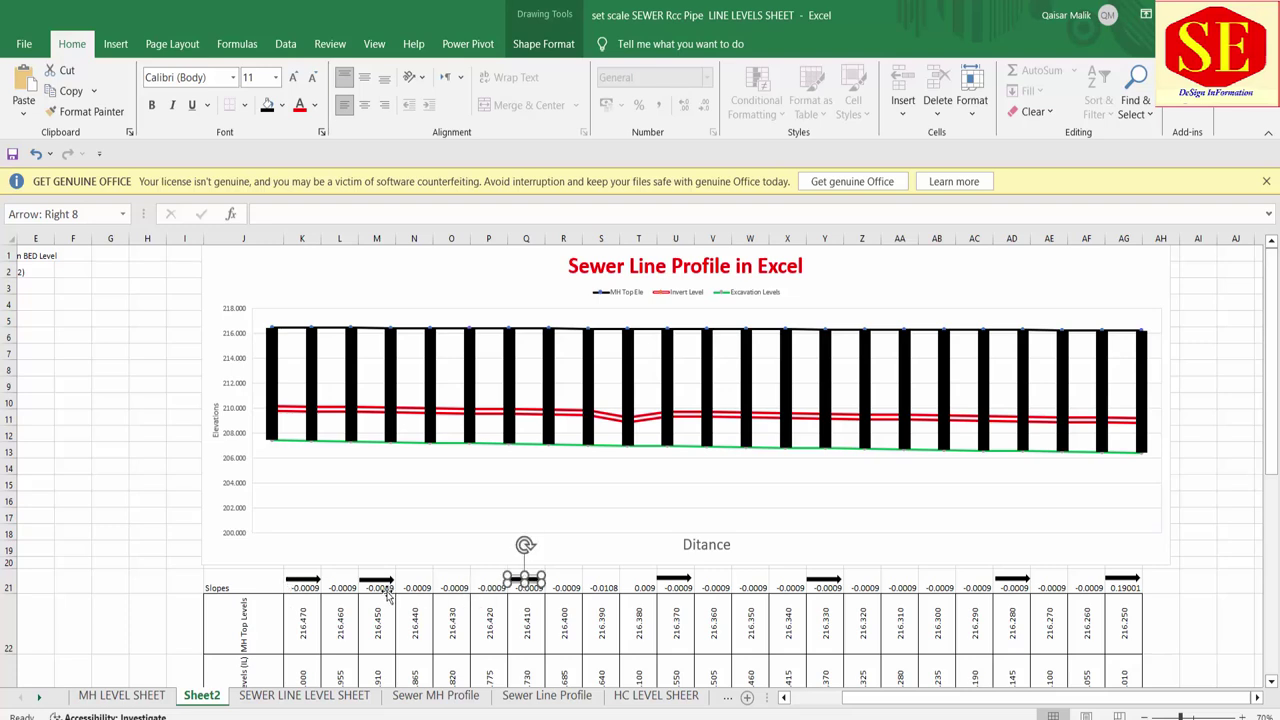
pyautogui.moveTo(378, 580); pyautogui.dragTo(415, 578)
pyautogui.click(654, 516)
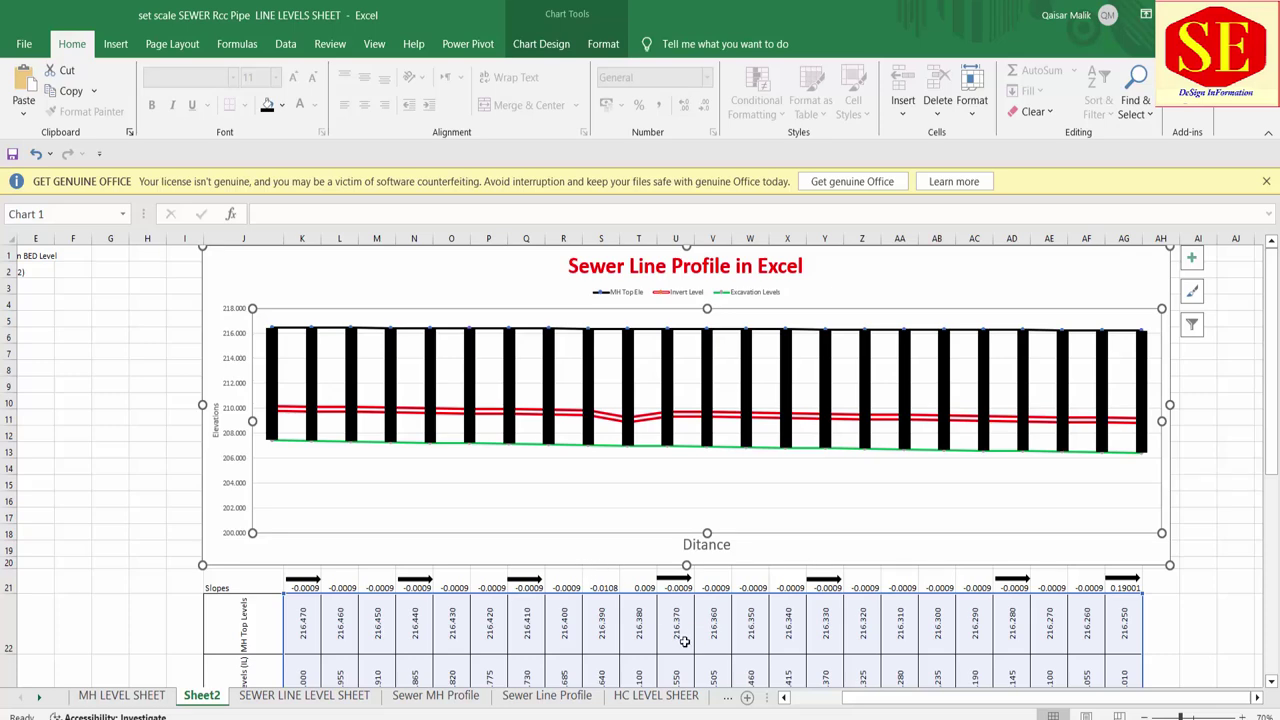
# Step: Insert a new blank row 21 above the Slopes row
pyautogui.scroll(-1, 787, 592)
pyautogui.click(8, 539)
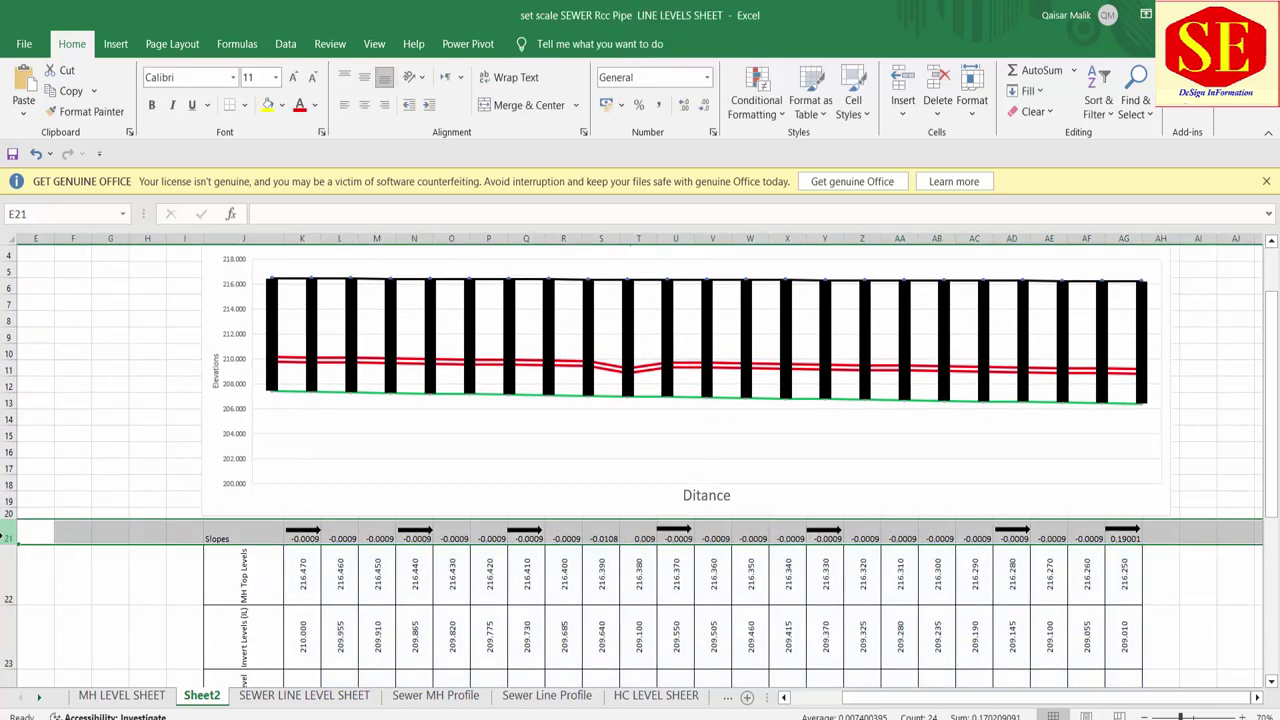
pyautogui.rightClick(8, 539)
pyautogui.click(60, 394)
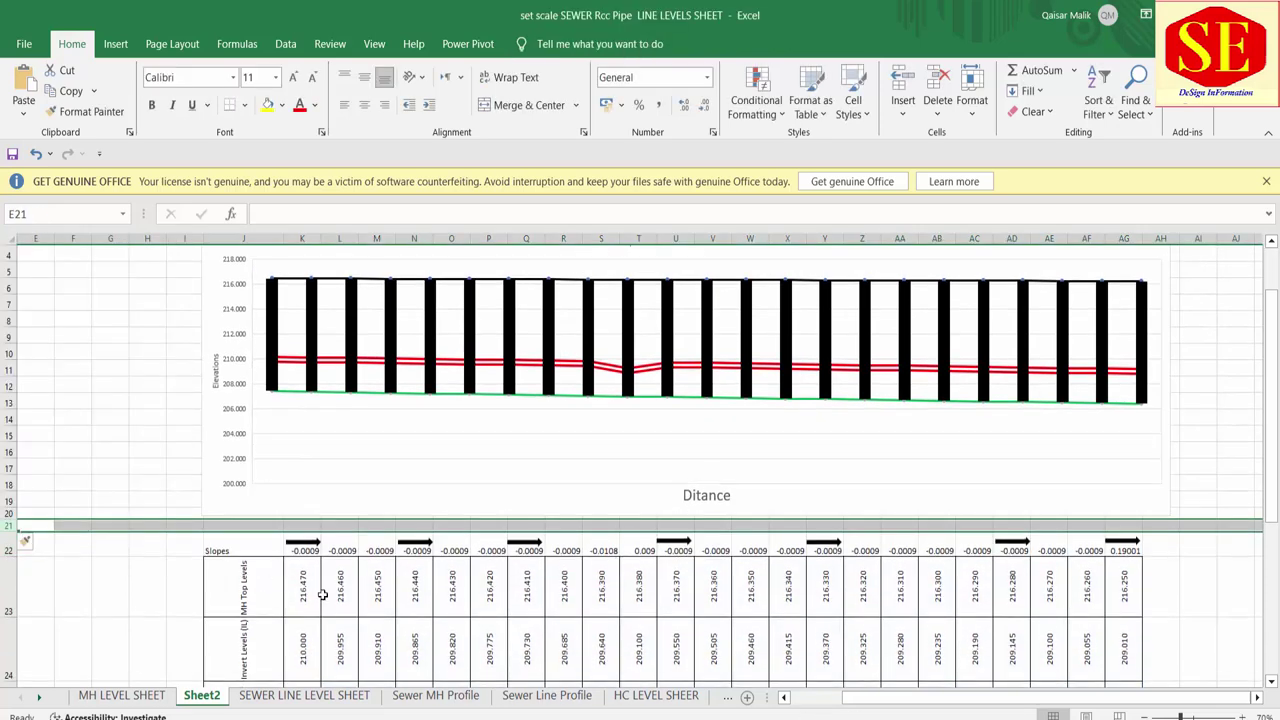
pyautogui.click(240, 526)
# Step: Copy the Slopes label into J21 and change its text to 'Length'
pyautogui.click(216, 551)
pyautogui.rightClick(231, 551)
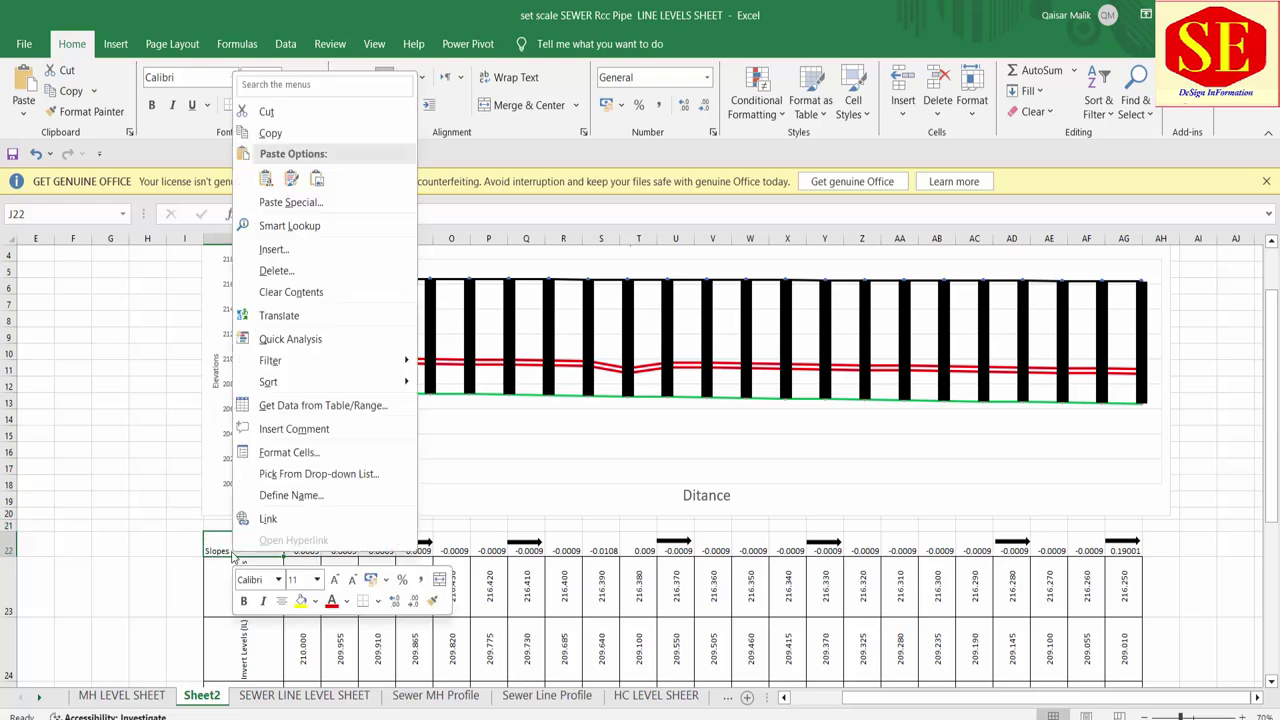
pyautogui.click(300, 133)
pyautogui.click(247, 526)
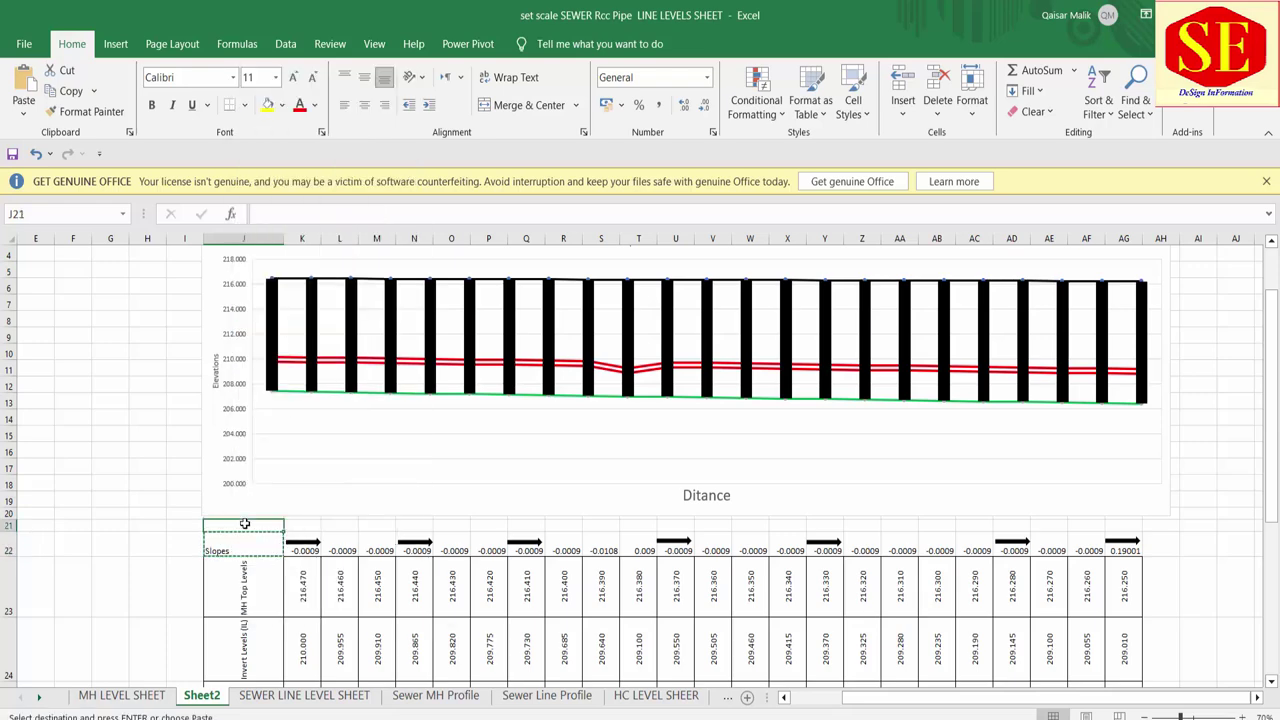
pyautogui.rightClick(247, 526)
pyautogui.click(278, 173)
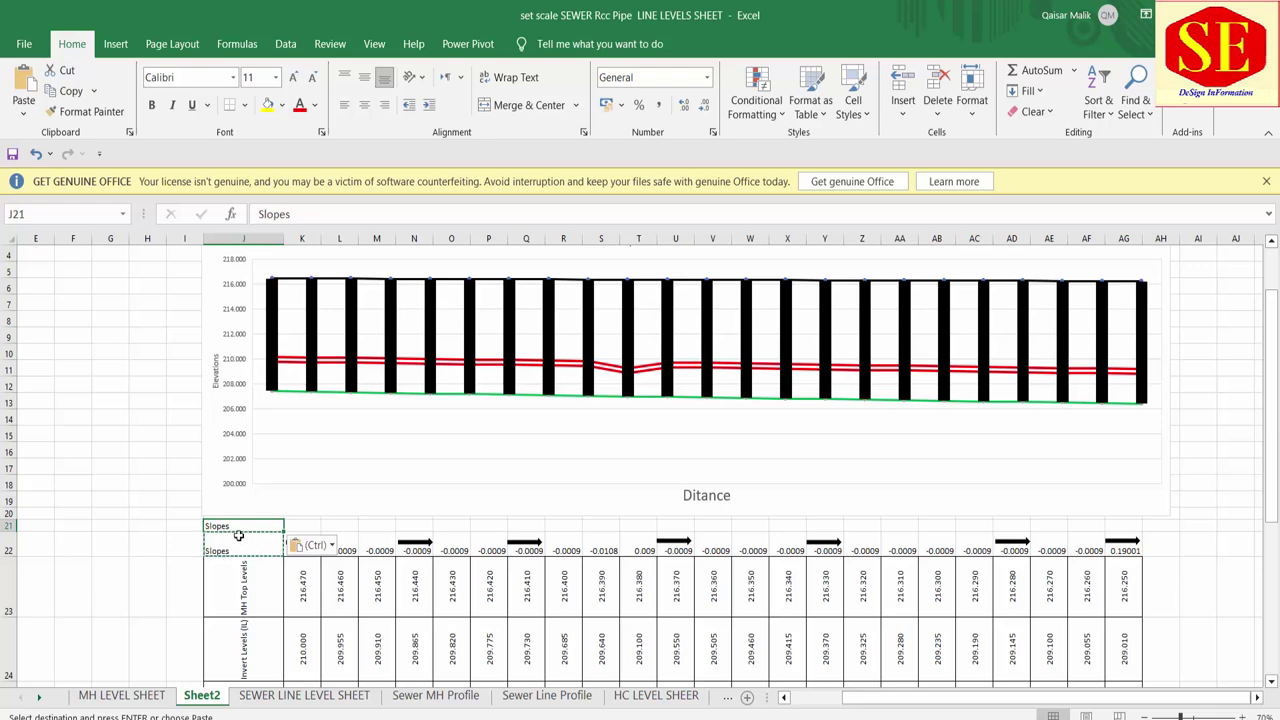
pyautogui.doubleClick(239, 526)
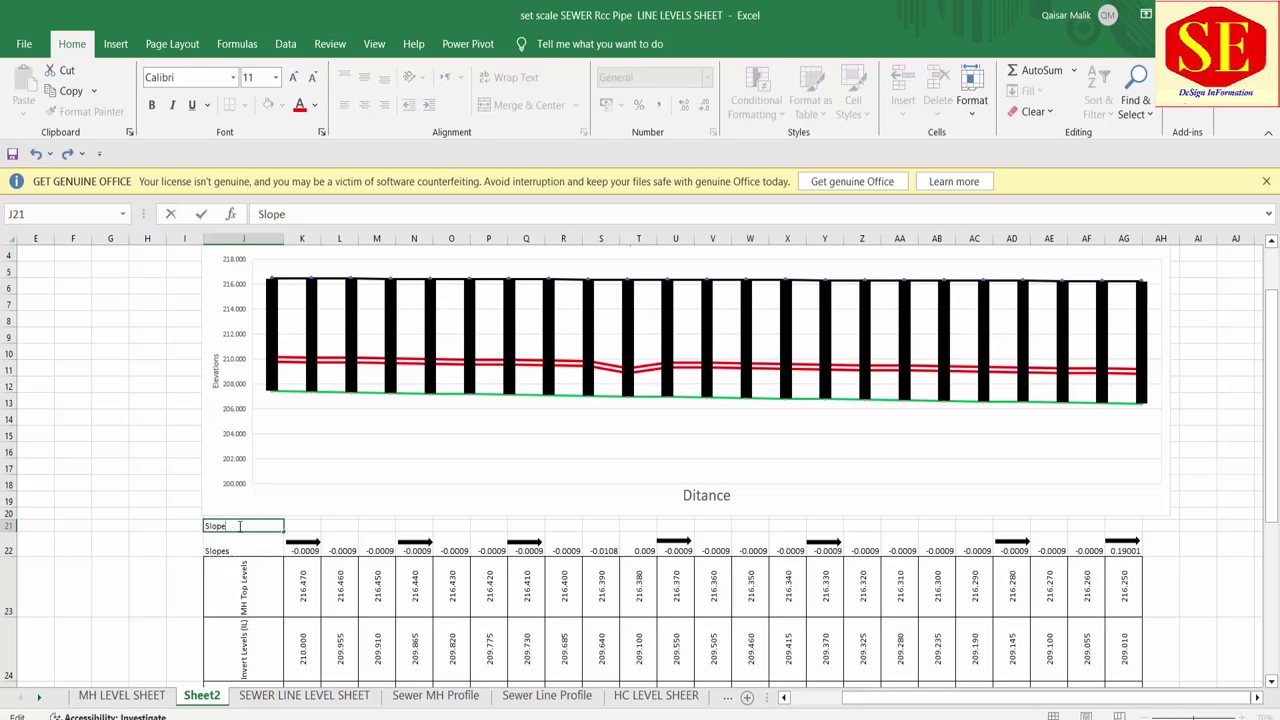
pyautogui.press('BackSpace')
pyautogui.press('BackSpace')
pyautogui.press('BackSpace')
pyautogui.press('BackSpace')
pyautogui.press('BackSpace')
pyautogui.press('Return')
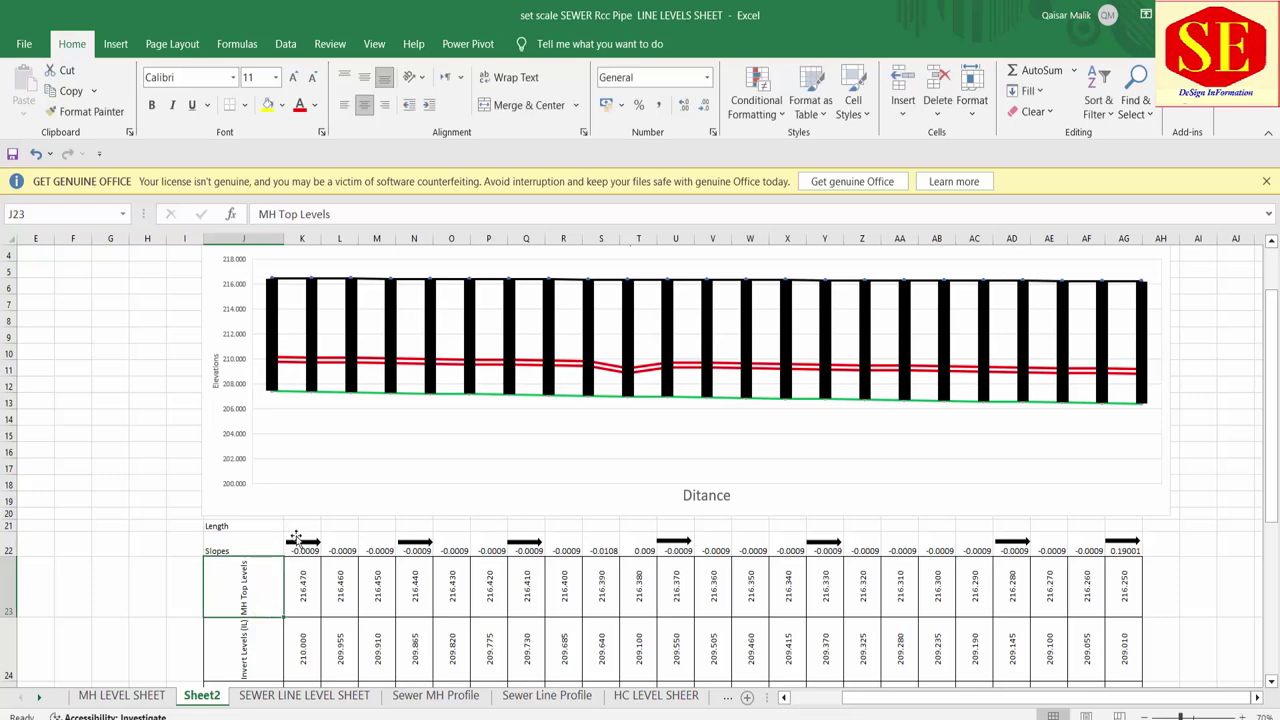
# Step: Enter =L26-K26 in K21 and fill it right to AG21, giving 50 per span
pyautogui.click(296, 528)
pyautogui.write('=')
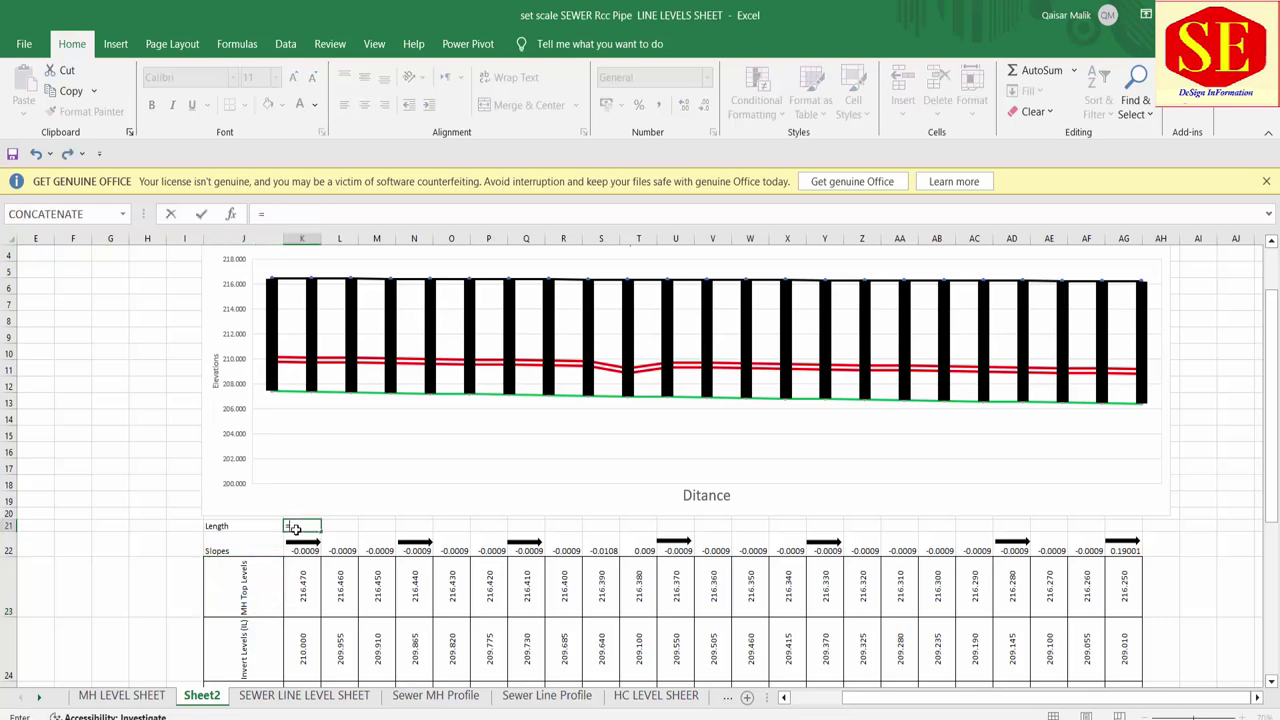
pyautogui.scroll(-1, 404, 575)
pyautogui.scroll(-1, 371, 640)
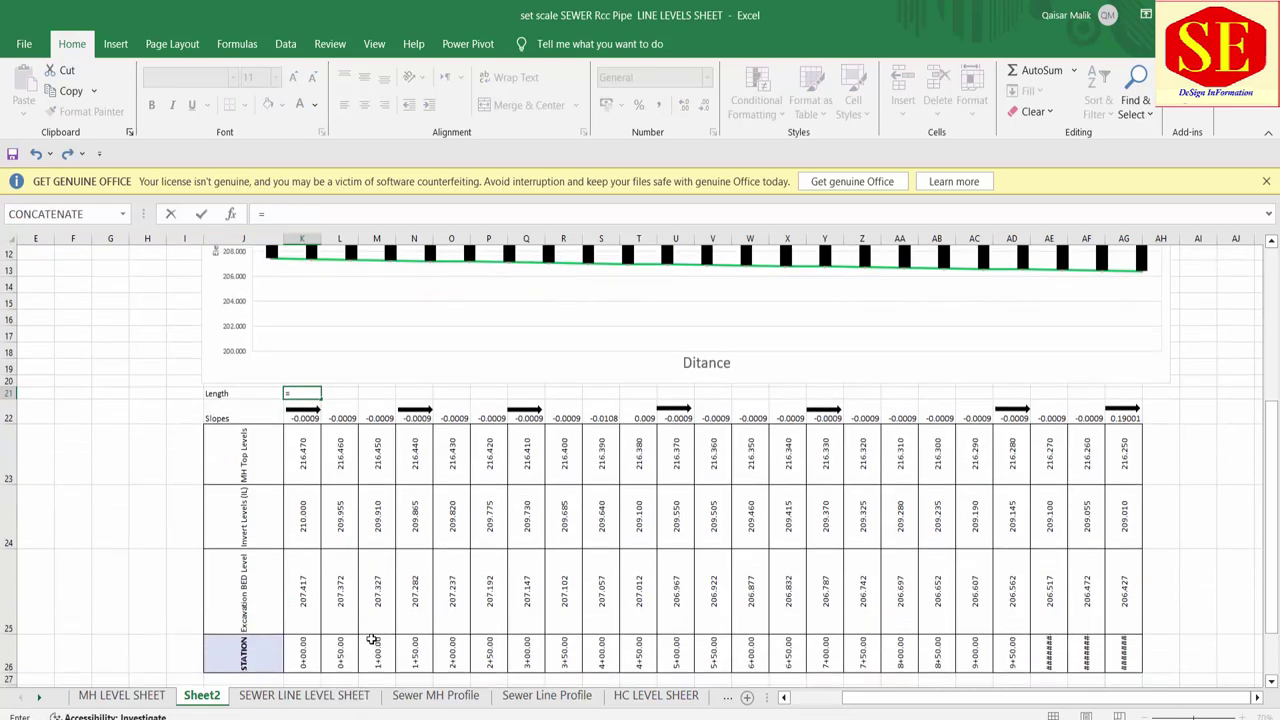
pyautogui.scroll(-1, 360, 640)
pyautogui.click(340, 637)
pyautogui.write('-')
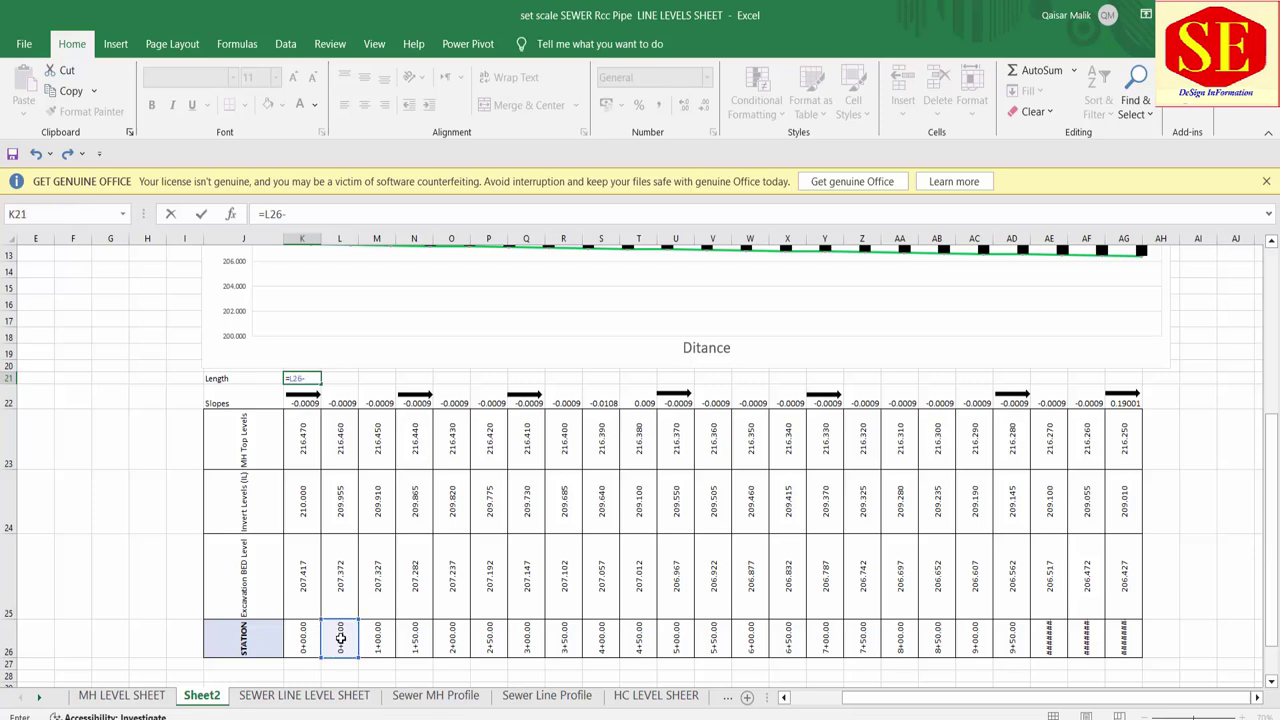
pyautogui.click(303, 641)
pyautogui.press('Return')
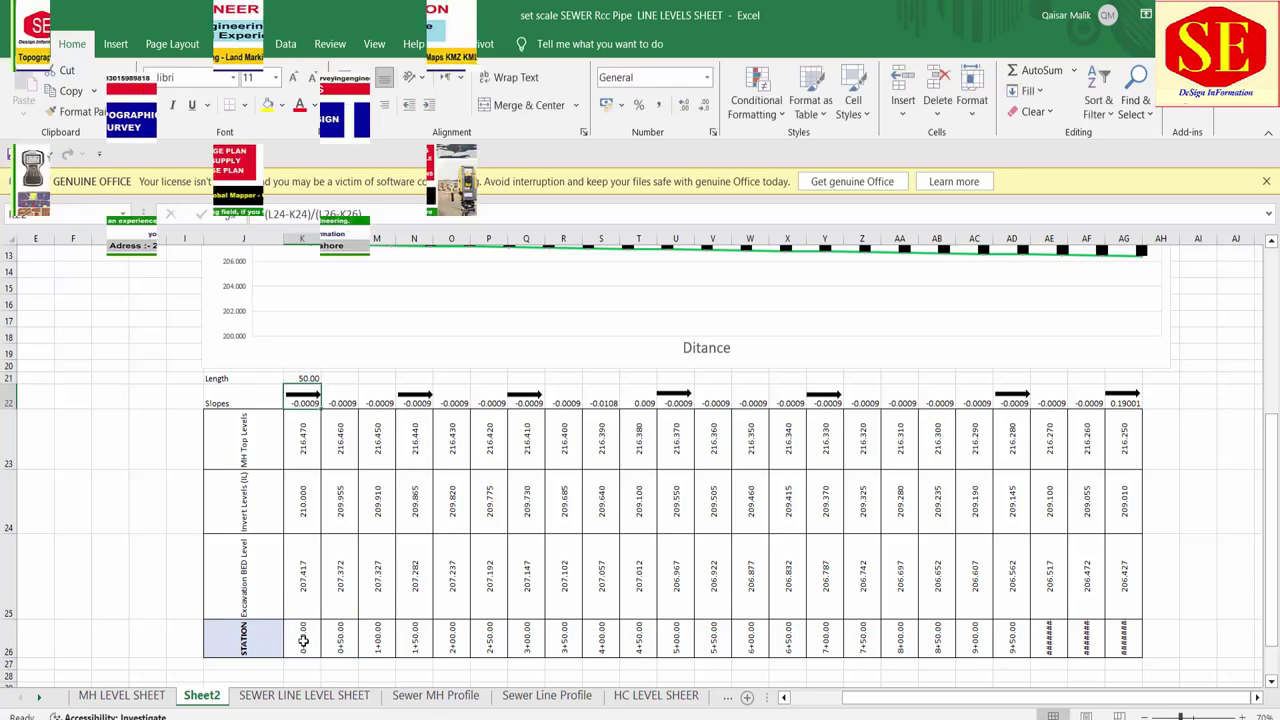
pyautogui.click(308, 379)
pyautogui.moveTo(321, 384); pyautogui.dragTo(1150, 368)
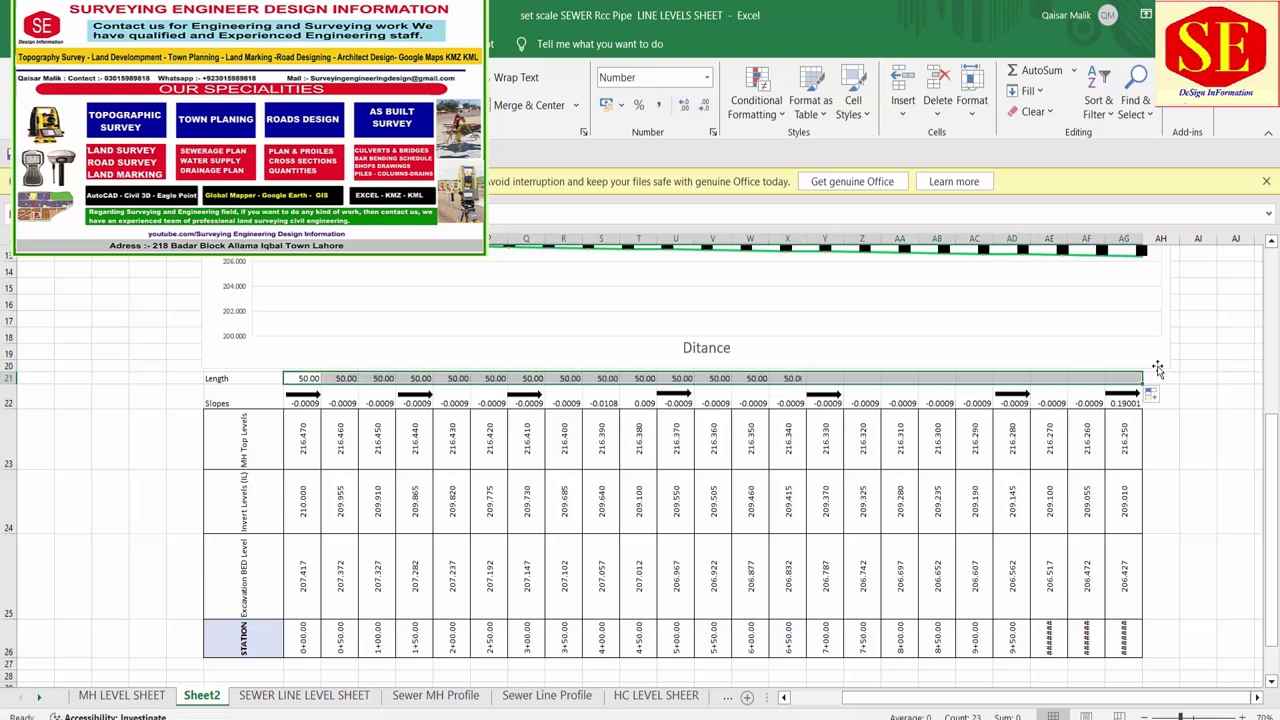
# Step: Copy the Slopes row 22 formatting onto the Length row 21 with Format Painter
pyautogui.click(23, 394)
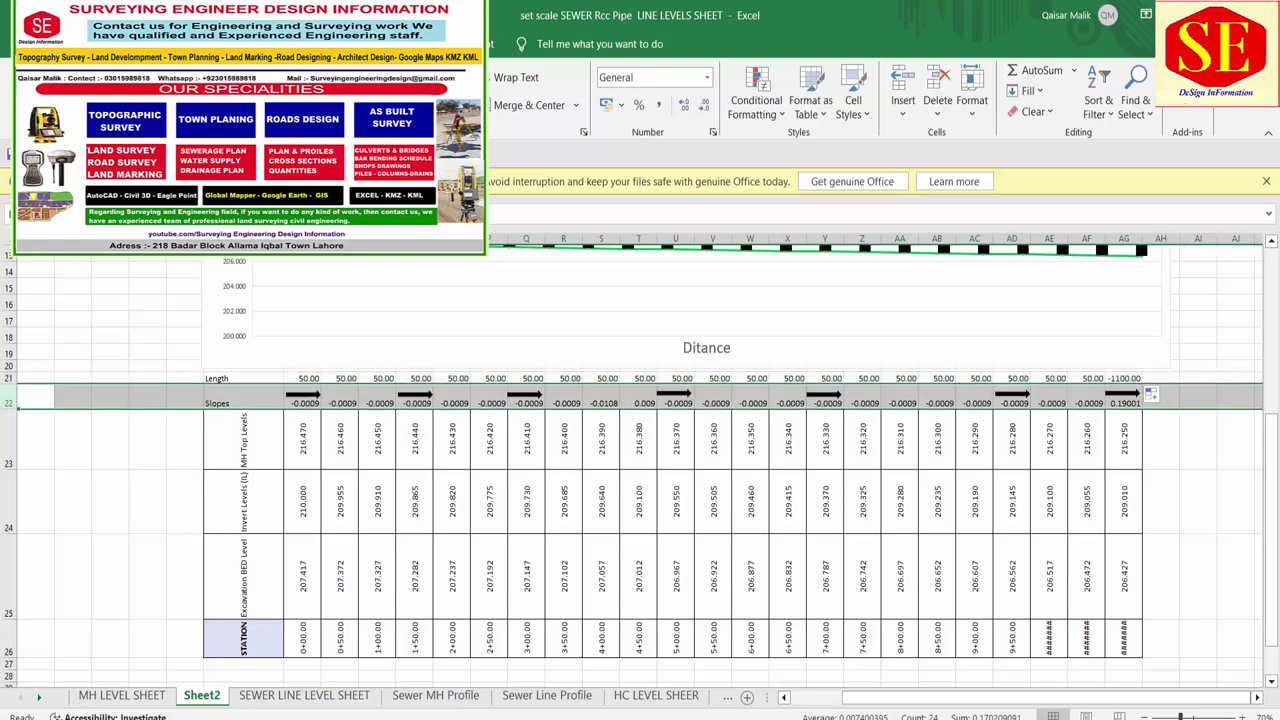
pyautogui.click(70, 118)
pyautogui.click(10, 377)
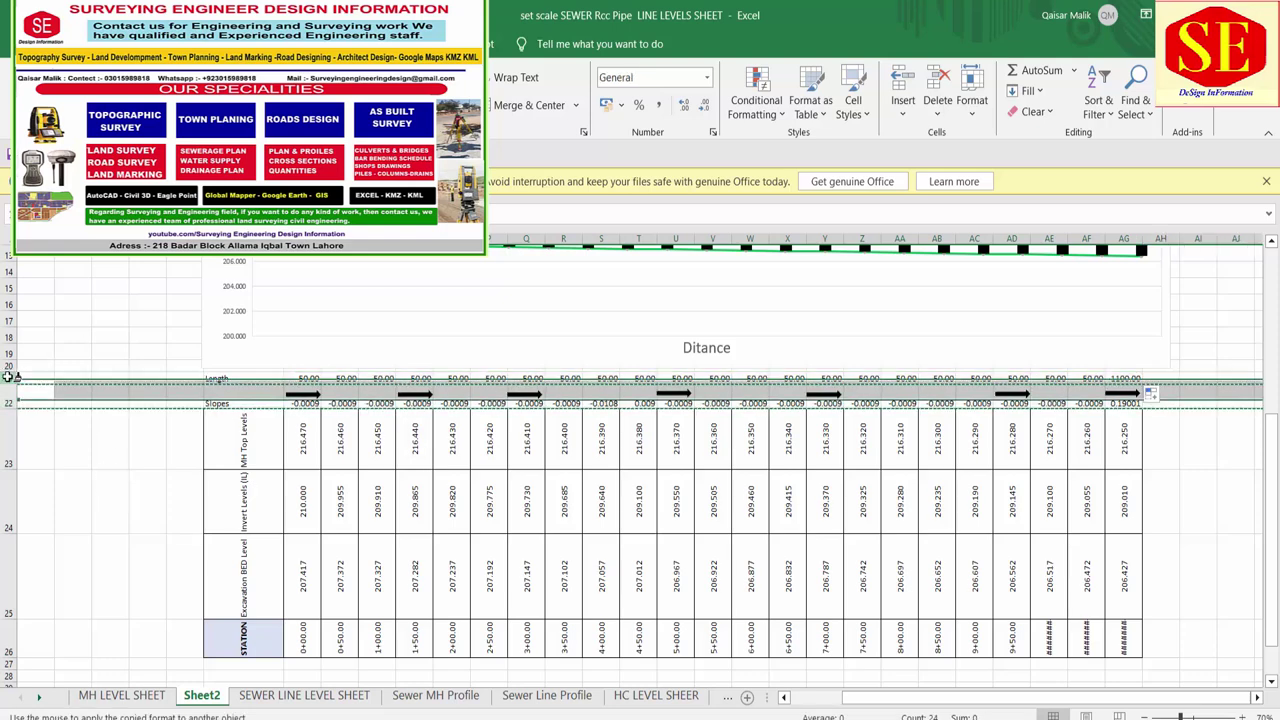
pyautogui.click(10, 377)
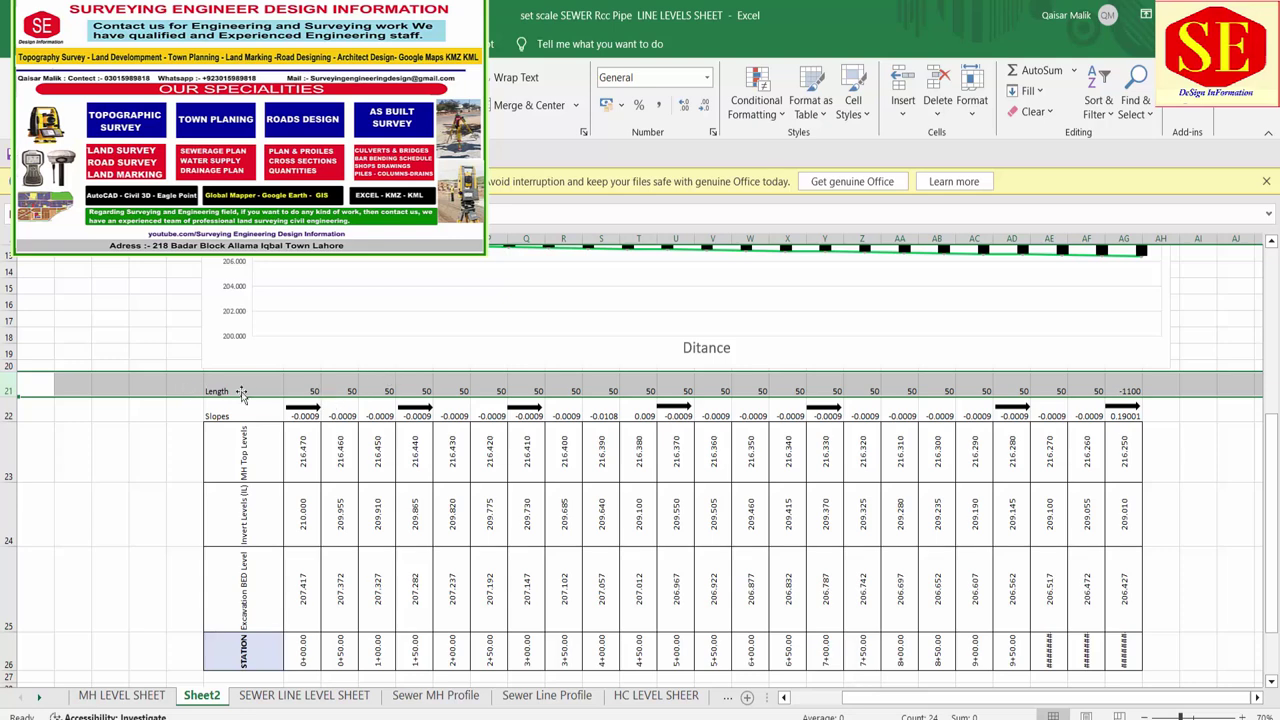
pyautogui.moveTo(243, 391); pyautogui.dragTo(1050, 391)
pyautogui.moveTo(1197, 380); pyautogui.dragTo(1105, 373)
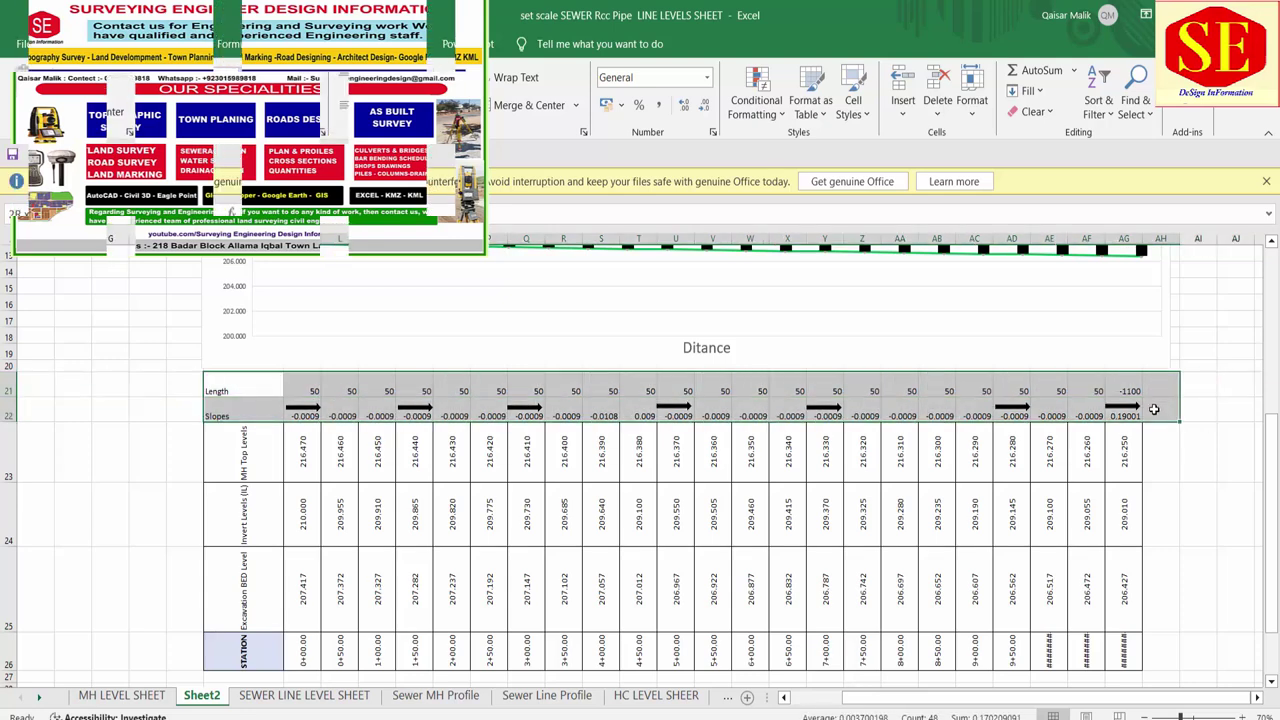
# Step: Give the Length and Slopes rows (J21:AG22) outline and inside cell borders
pyautogui.rightClick(1105, 373)
pyautogui.press('Escape')
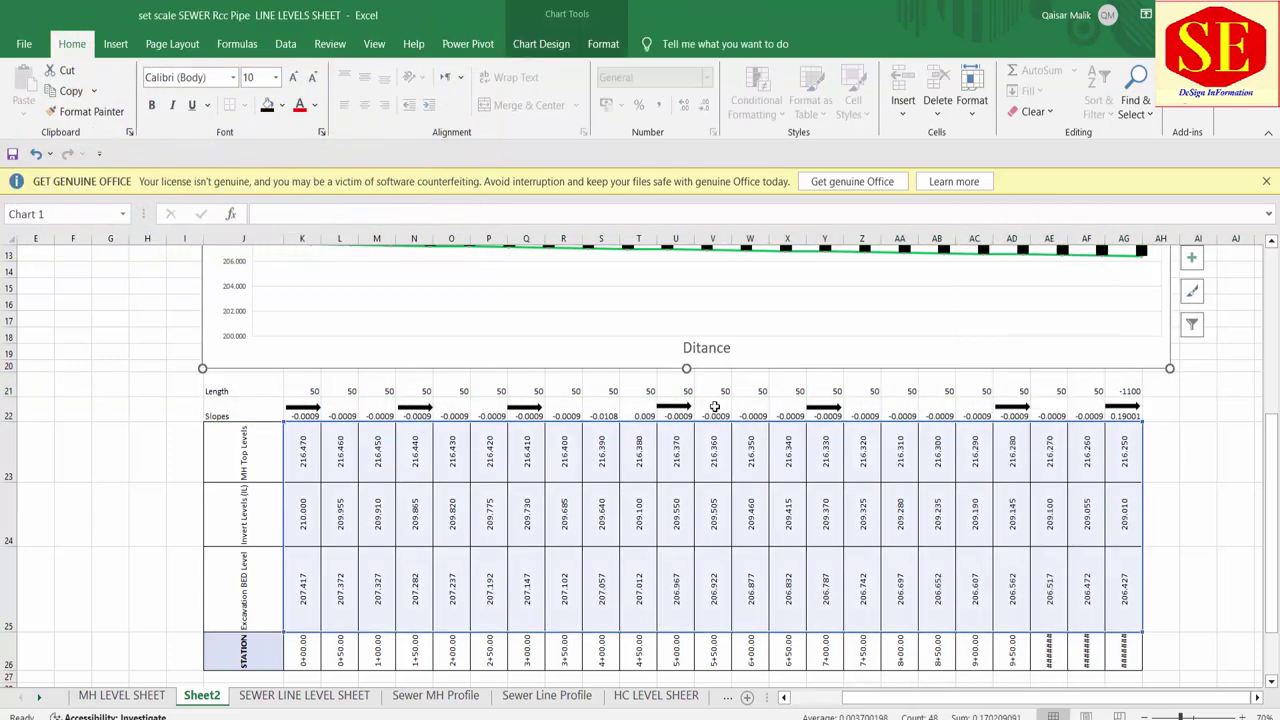
pyautogui.moveTo(259, 386); pyautogui.dragTo(1138, 410)
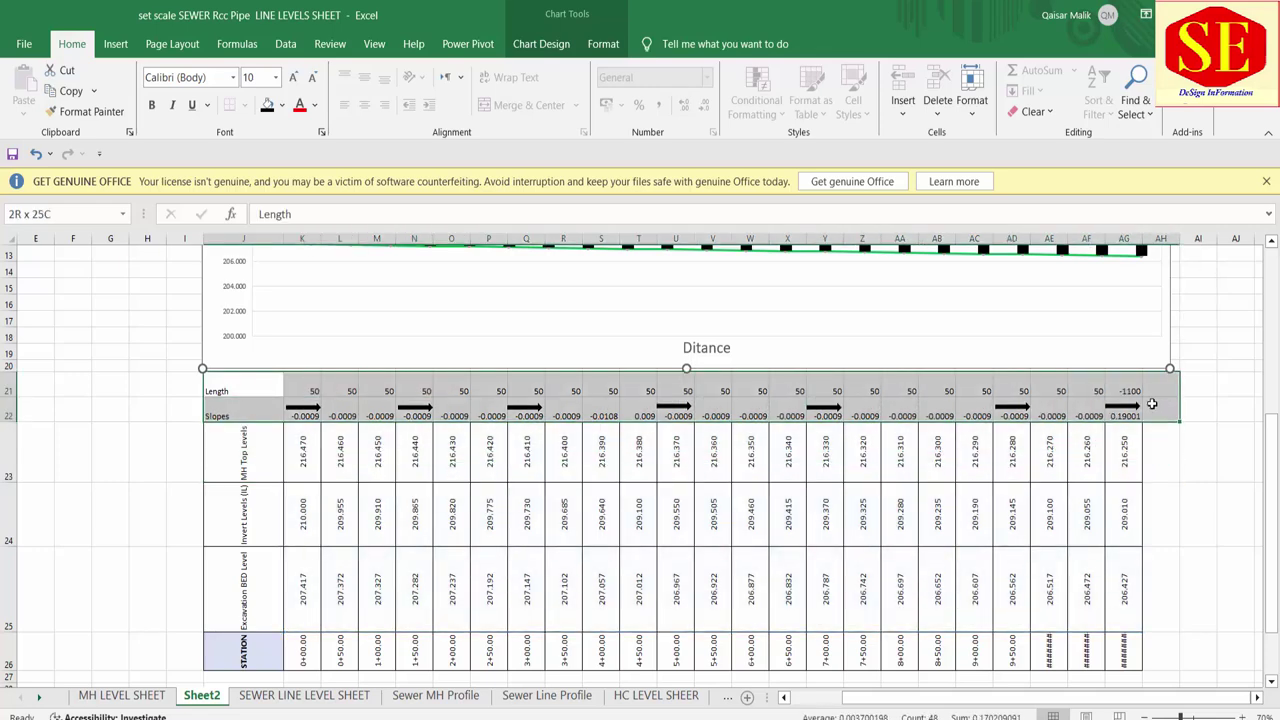
pyautogui.rightClick(1109, 388)
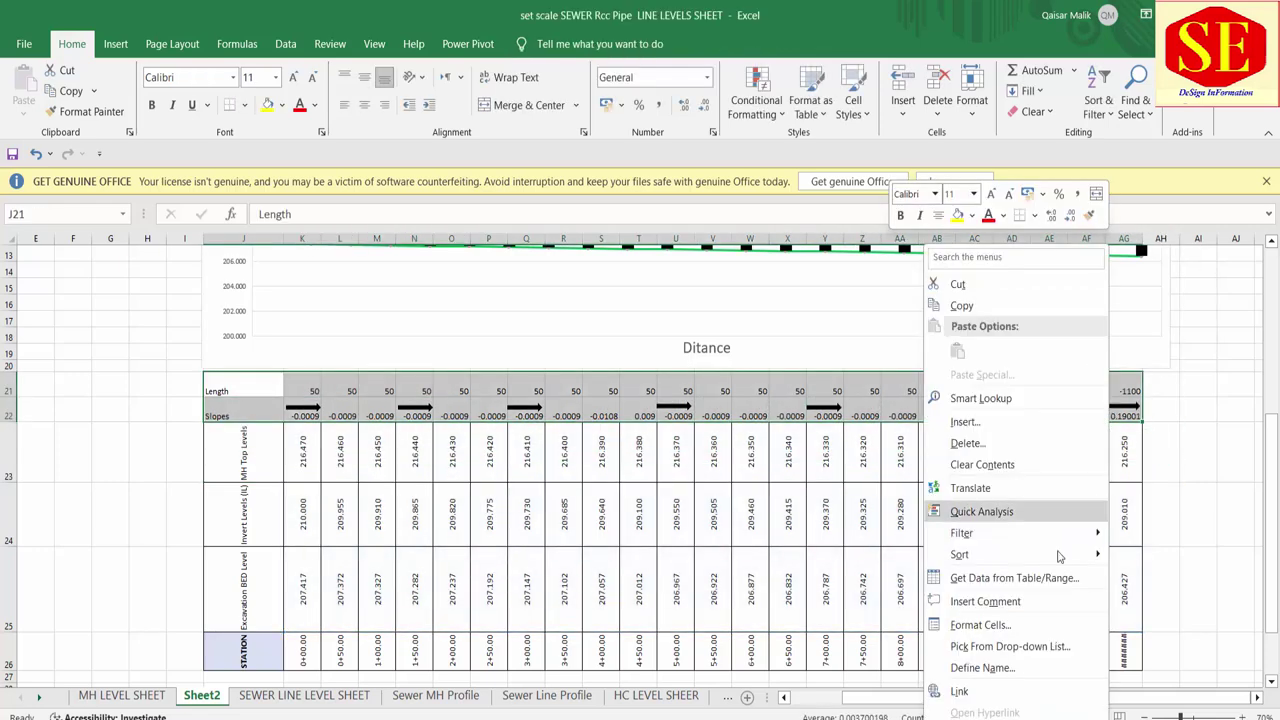
pyautogui.click(1030, 628)
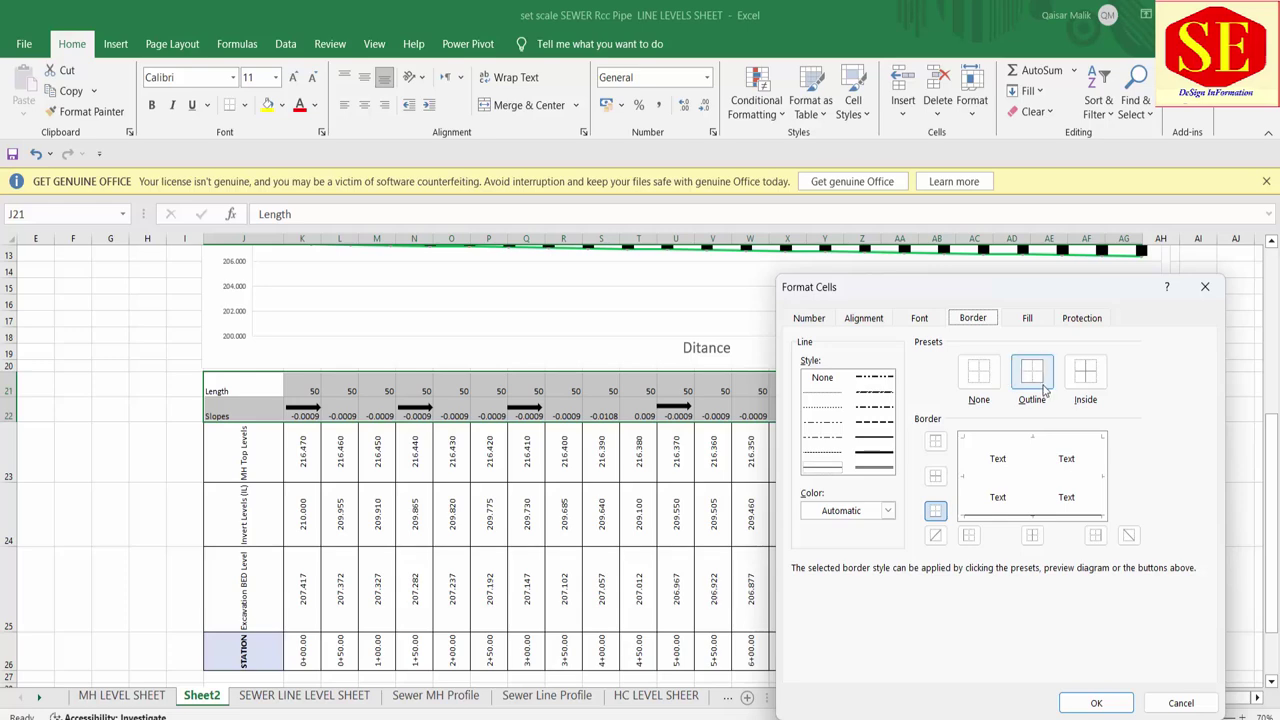
pyautogui.click(1032, 373)
pyautogui.click(1085, 373)
pyautogui.click(1095, 704)
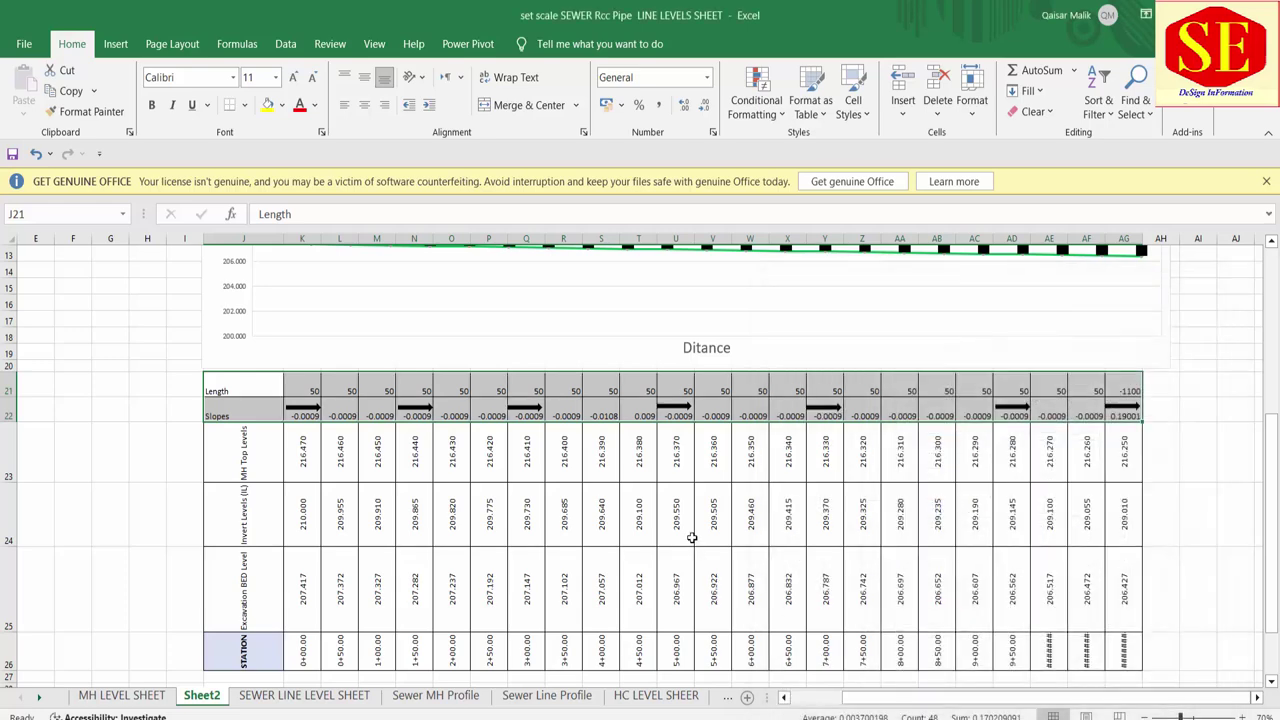
# Step: Centre the Length and Slopes row contents horizontally and vertically
pyautogui.click(364, 104)
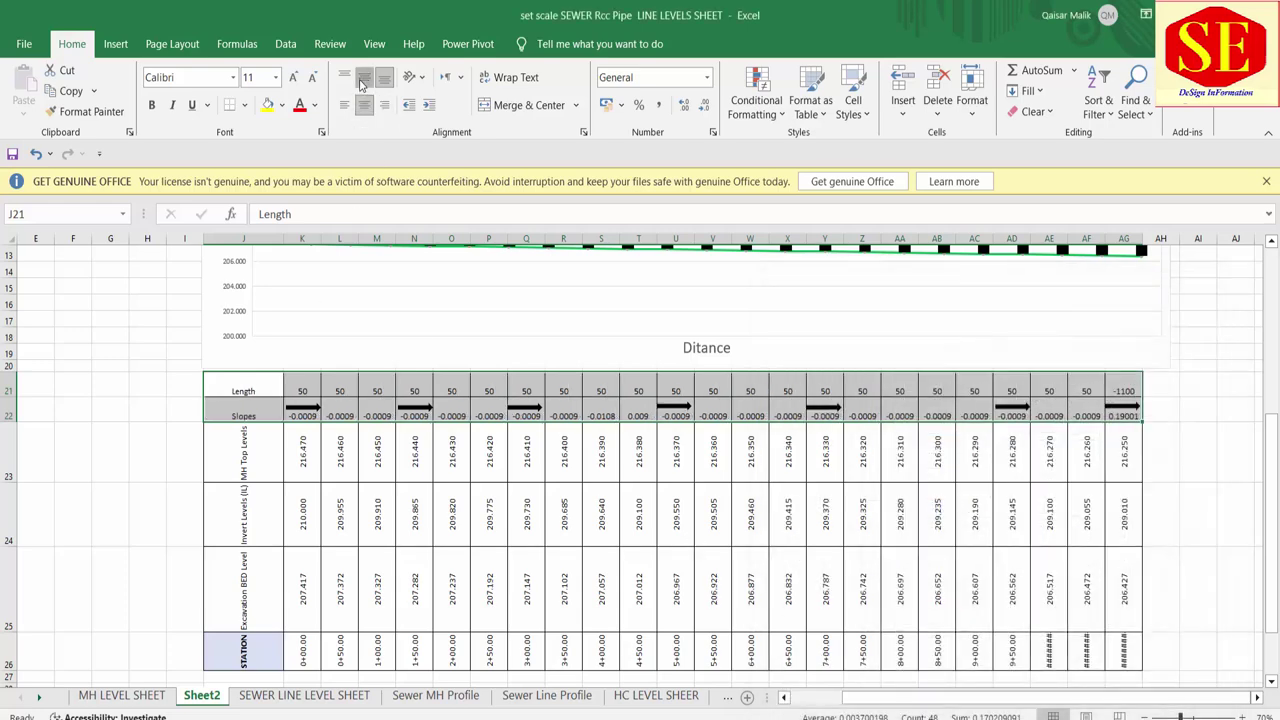
pyautogui.click(364, 77)
pyautogui.click(584, 516)
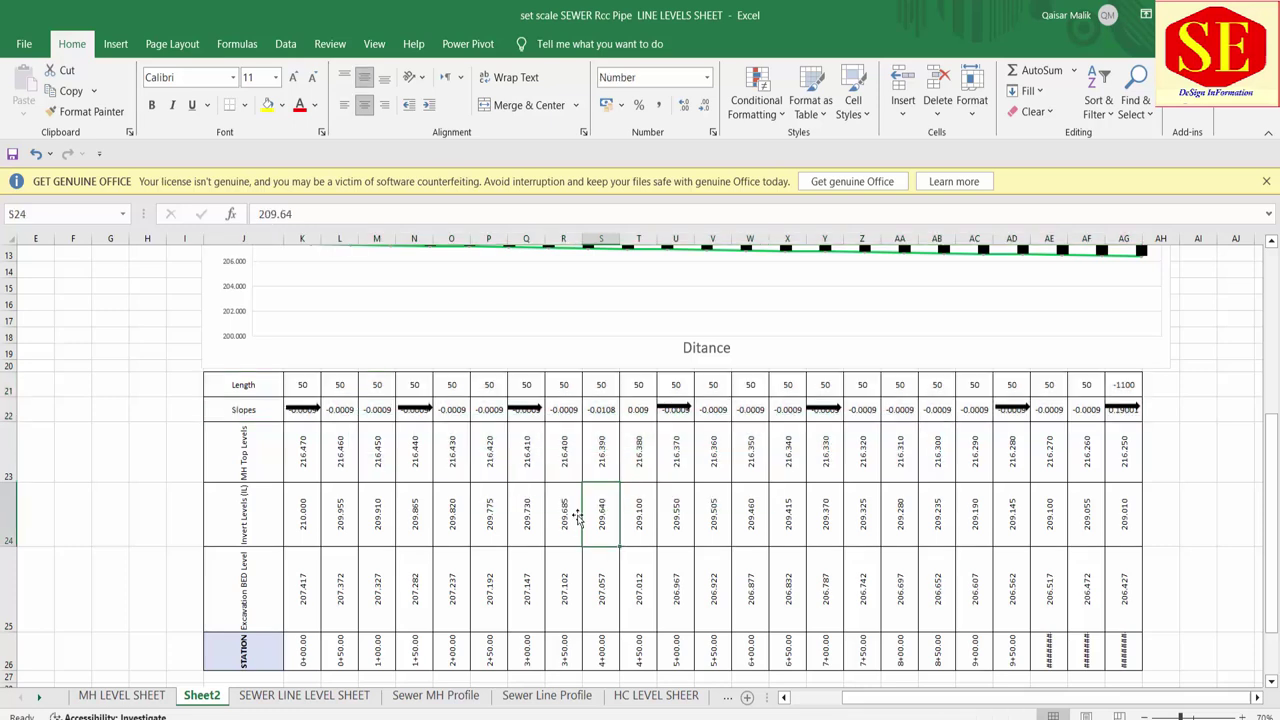
pyautogui.click(528, 410)
# Step: Nudge the arrows in columns Q, U, Y, AD, N and K up onto the row 21/22 border
pyautogui.moveTo(525, 394); pyautogui.dragTo(525, 383)
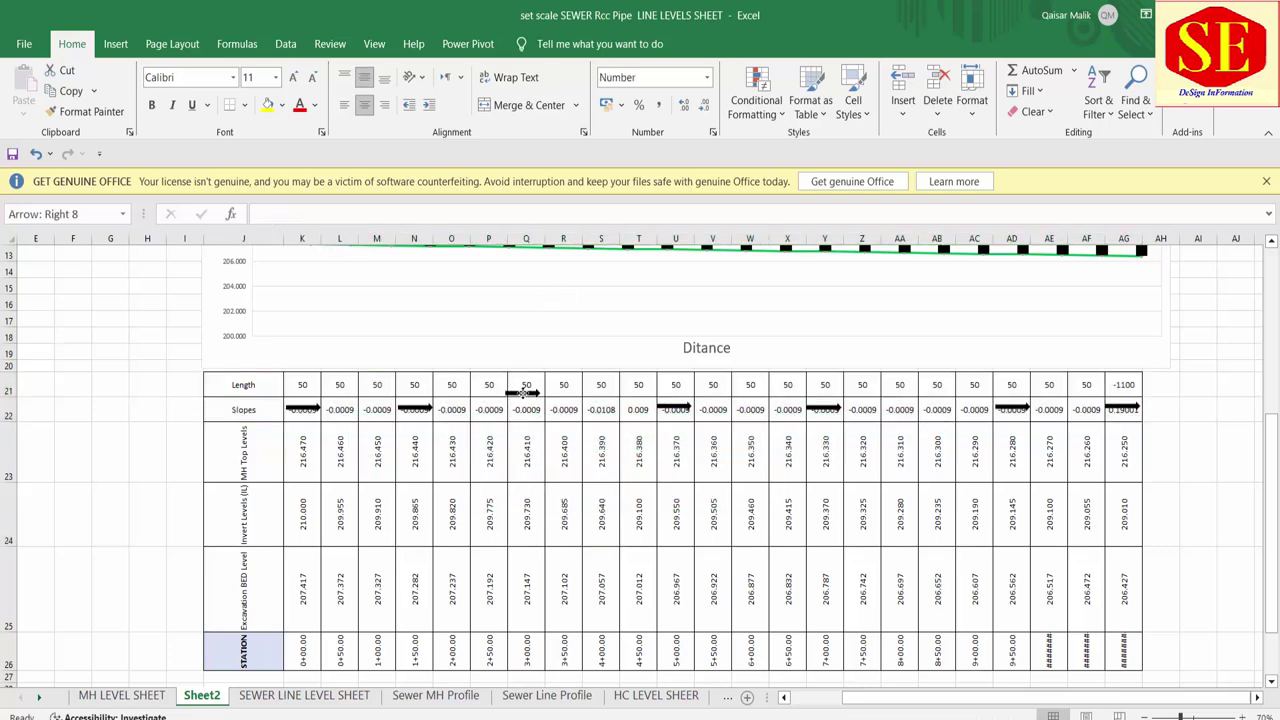
pyautogui.moveTo(671, 408); pyautogui.dragTo(676, 401)
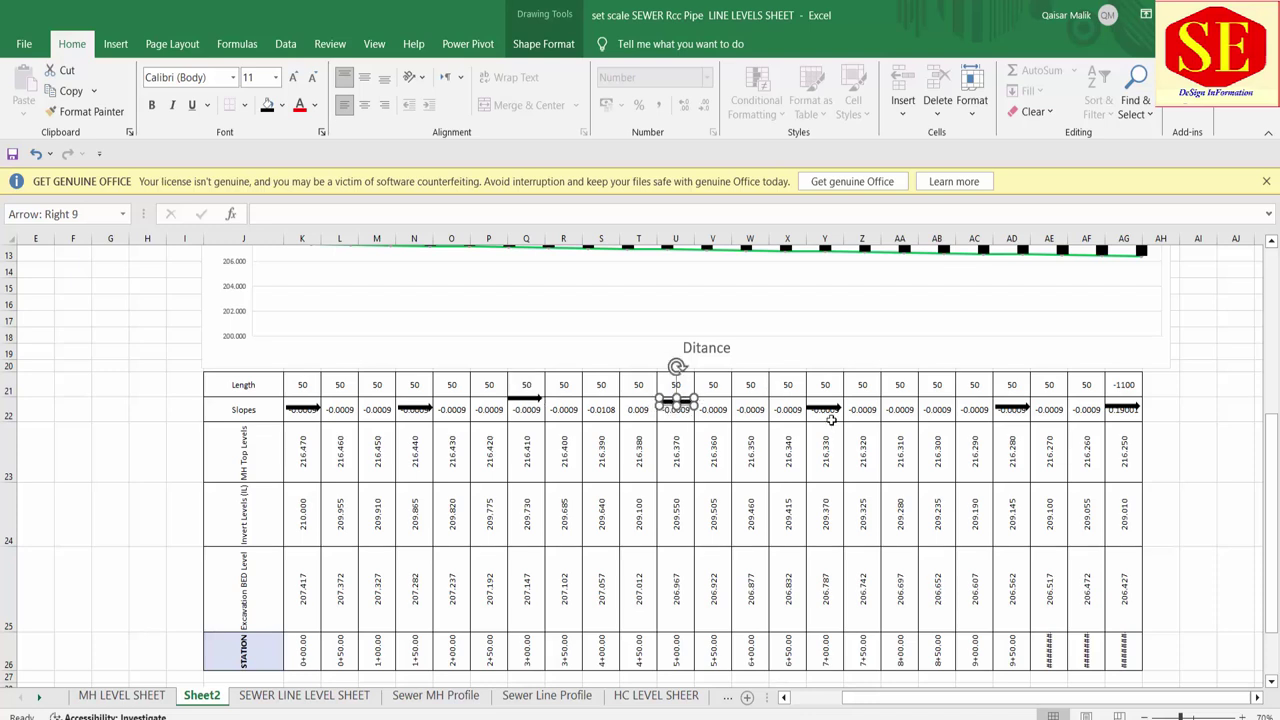
pyautogui.moveTo(823, 411); pyautogui.dragTo(819, 400)
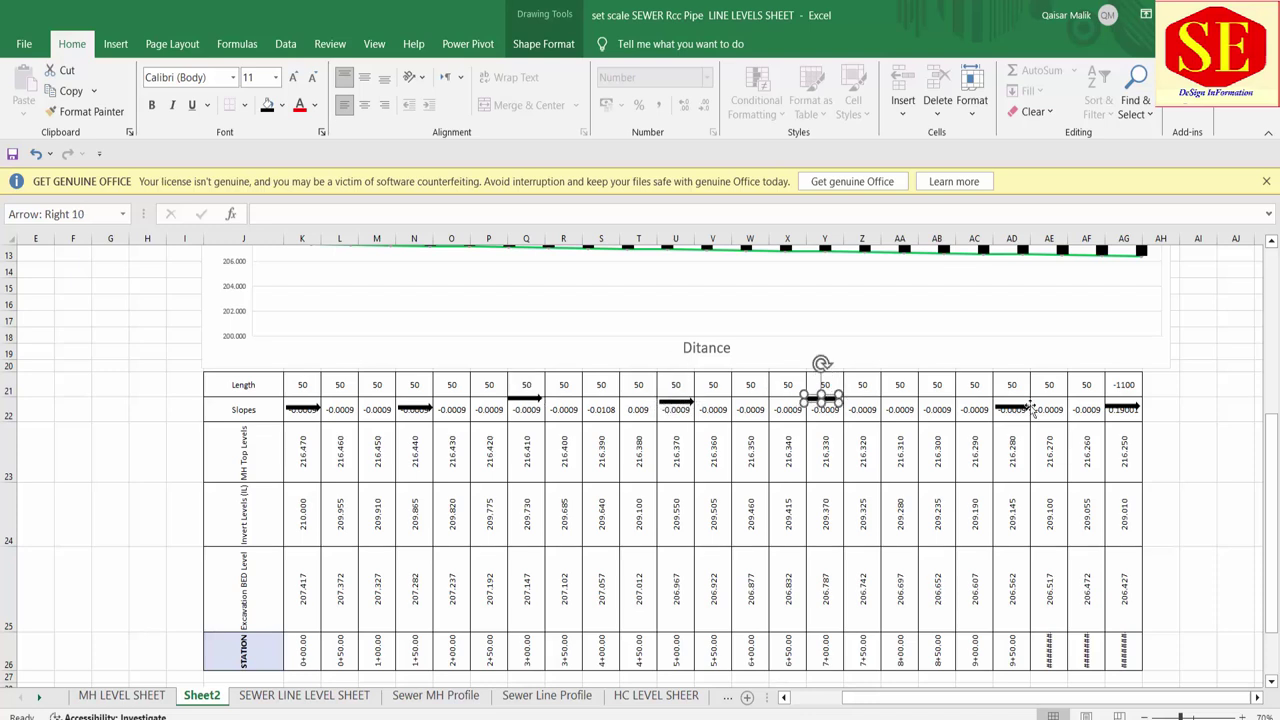
pyautogui.moveTo(1017, 411); pyautogui.dragTo(1018, 400)
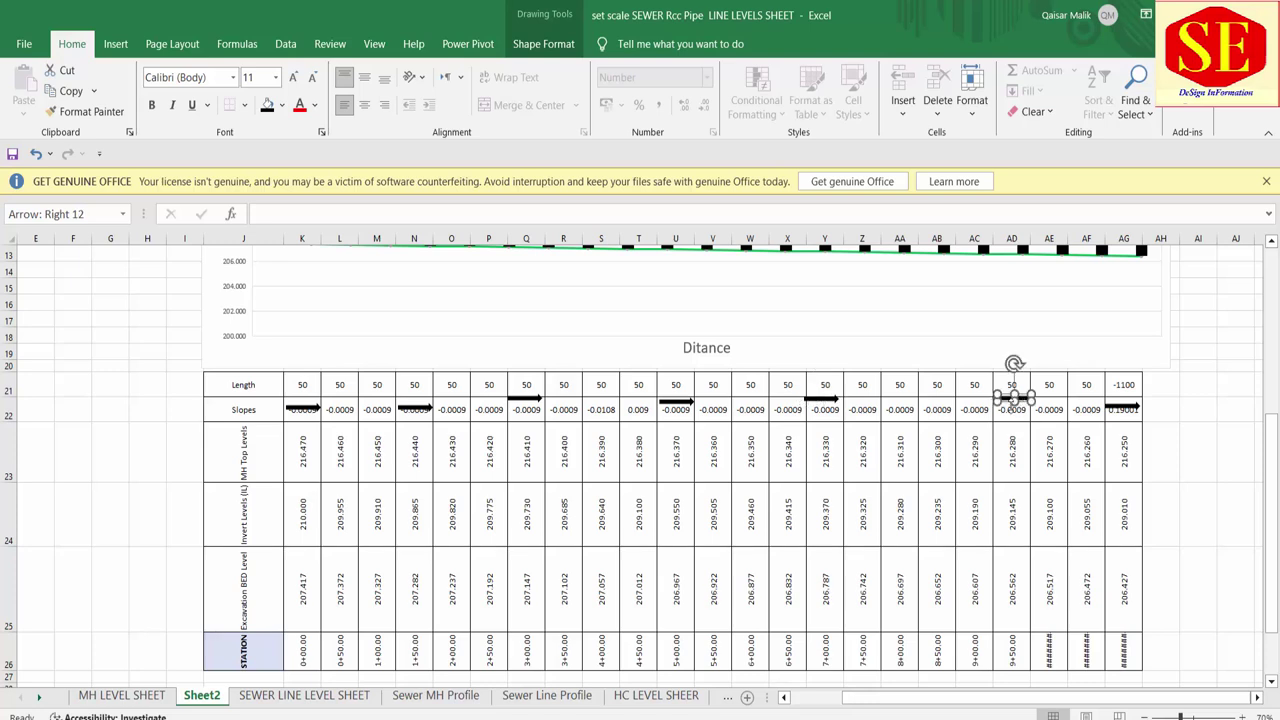
pyautogui.moveTo(424, 406); pyautogui.dragTo(421, 400)
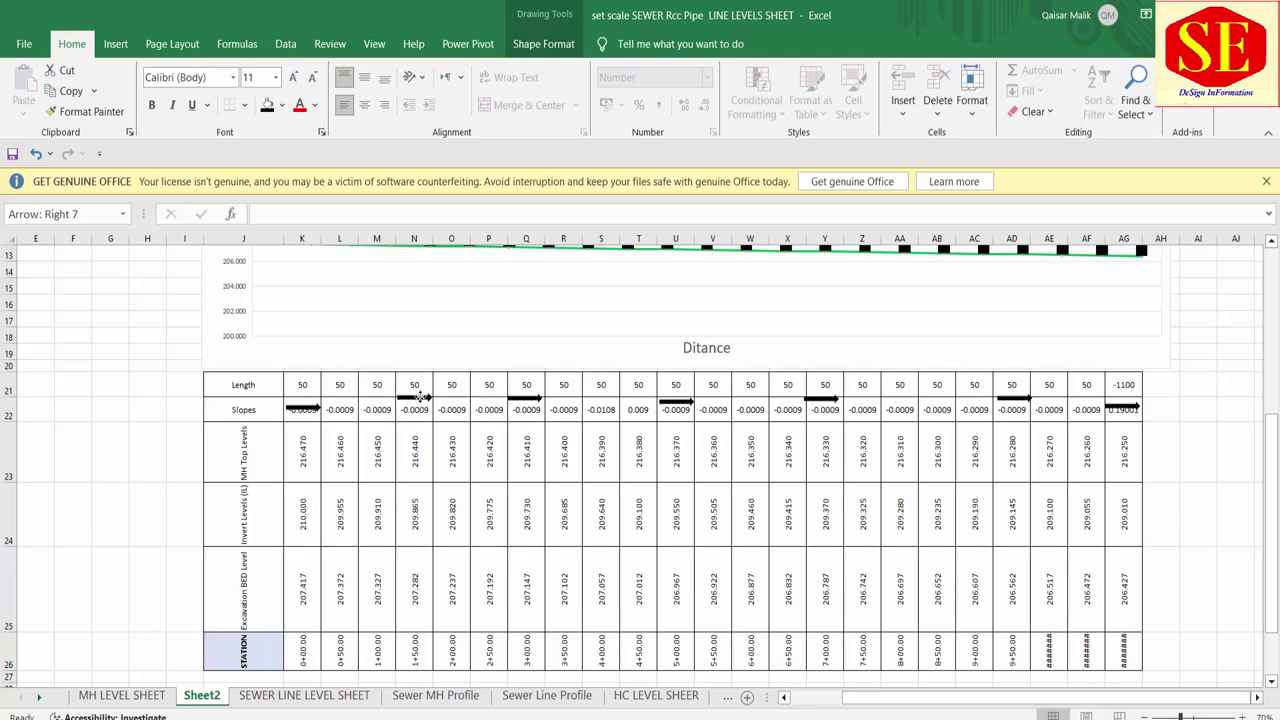
pyautogui.moveTo(313, 410); pyautogui.dragTo(311, 404)
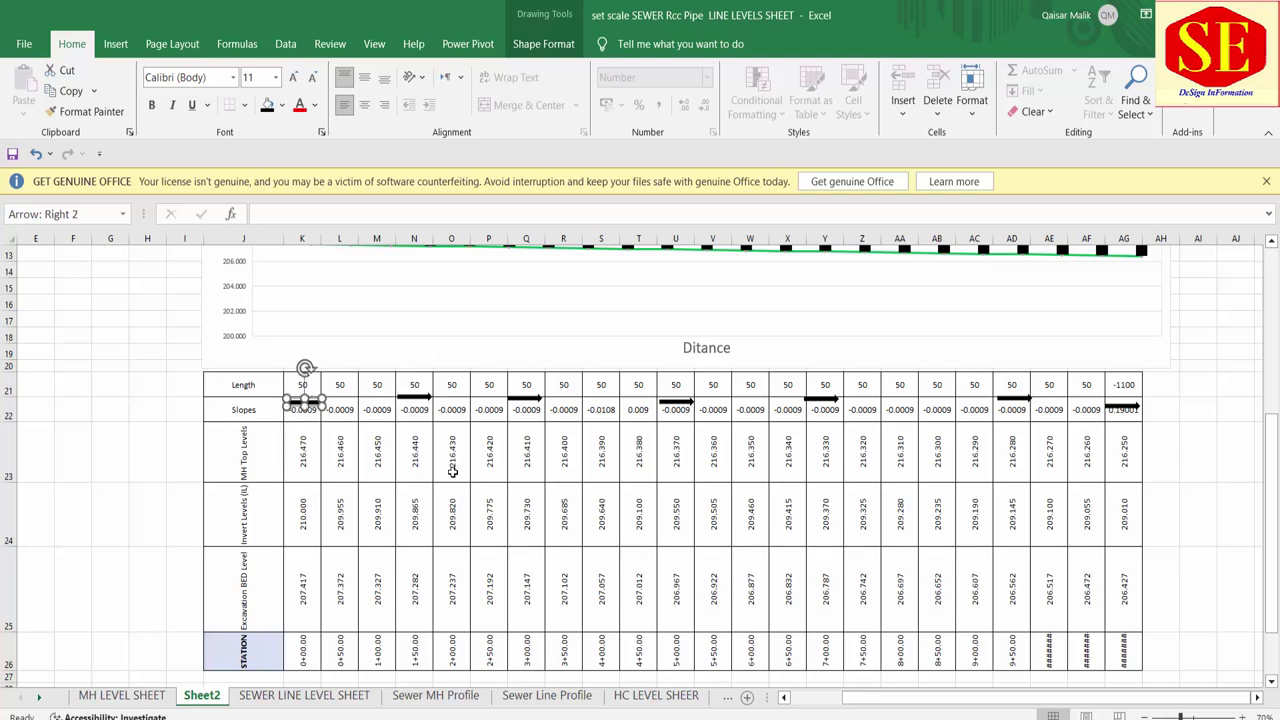
pyautogui.scroll(4, 688, 470)
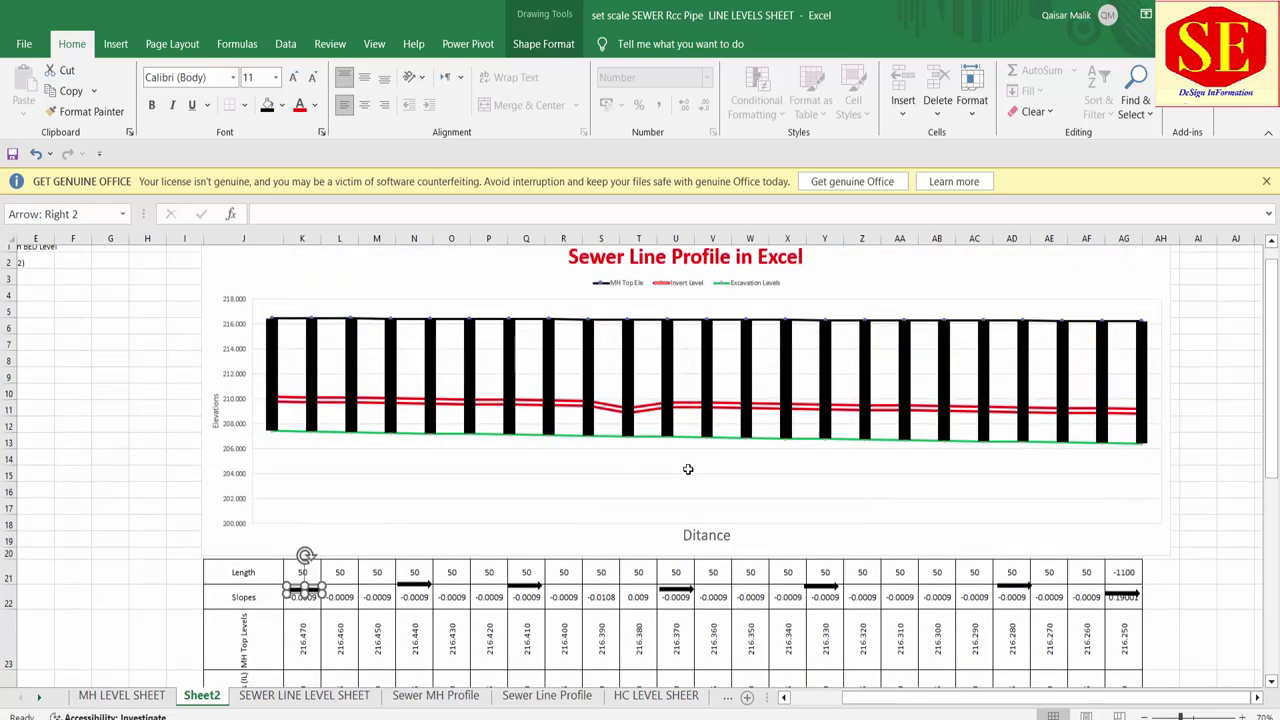
# Step: Set the profile chart's elevation axis bounds to minimum 206 and maximum 218
pyautogui.click(617, 516)
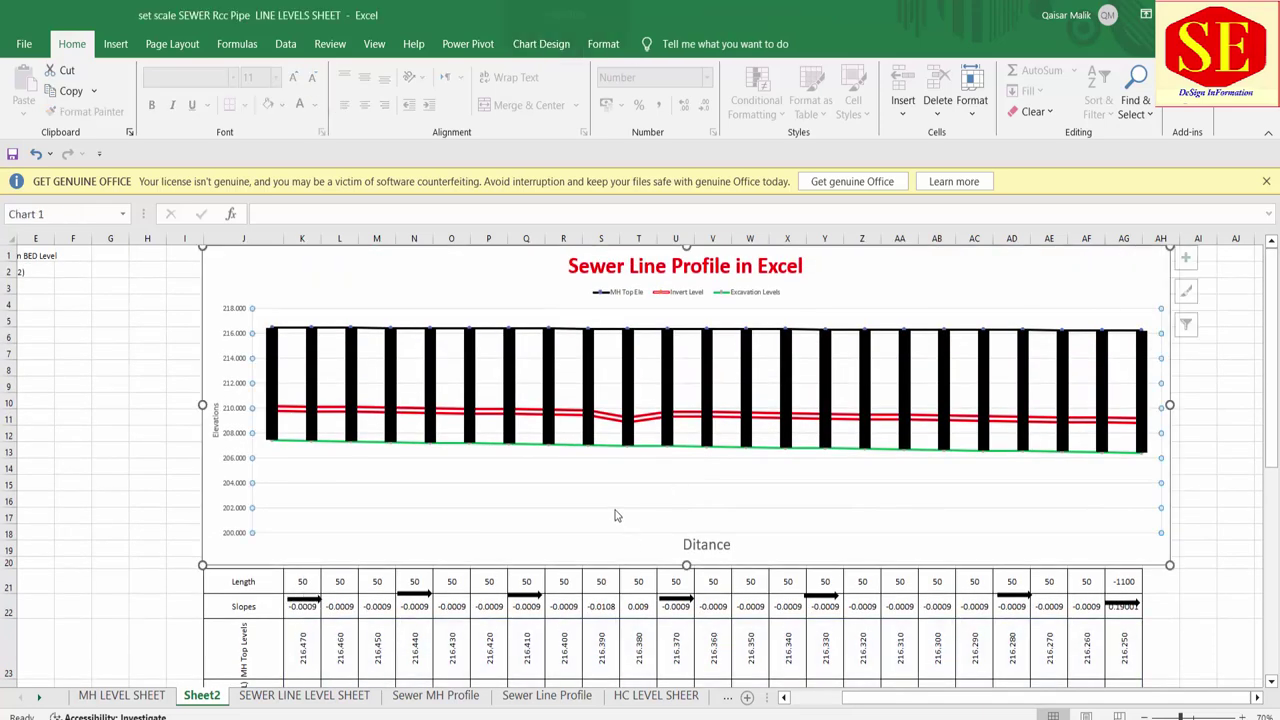
pyautogui.doubleClick(235, 458)
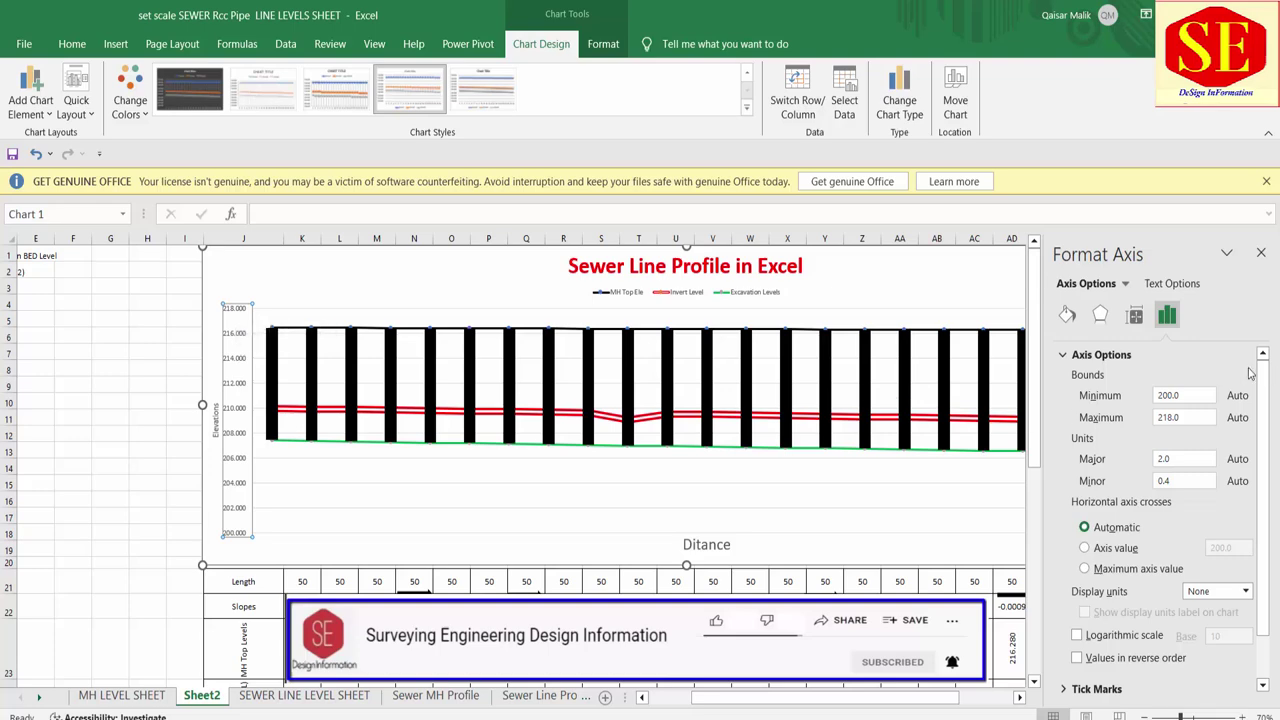
pyautogui.moveTo(1198, 396); pyautogui.dragTo(1150, 400)
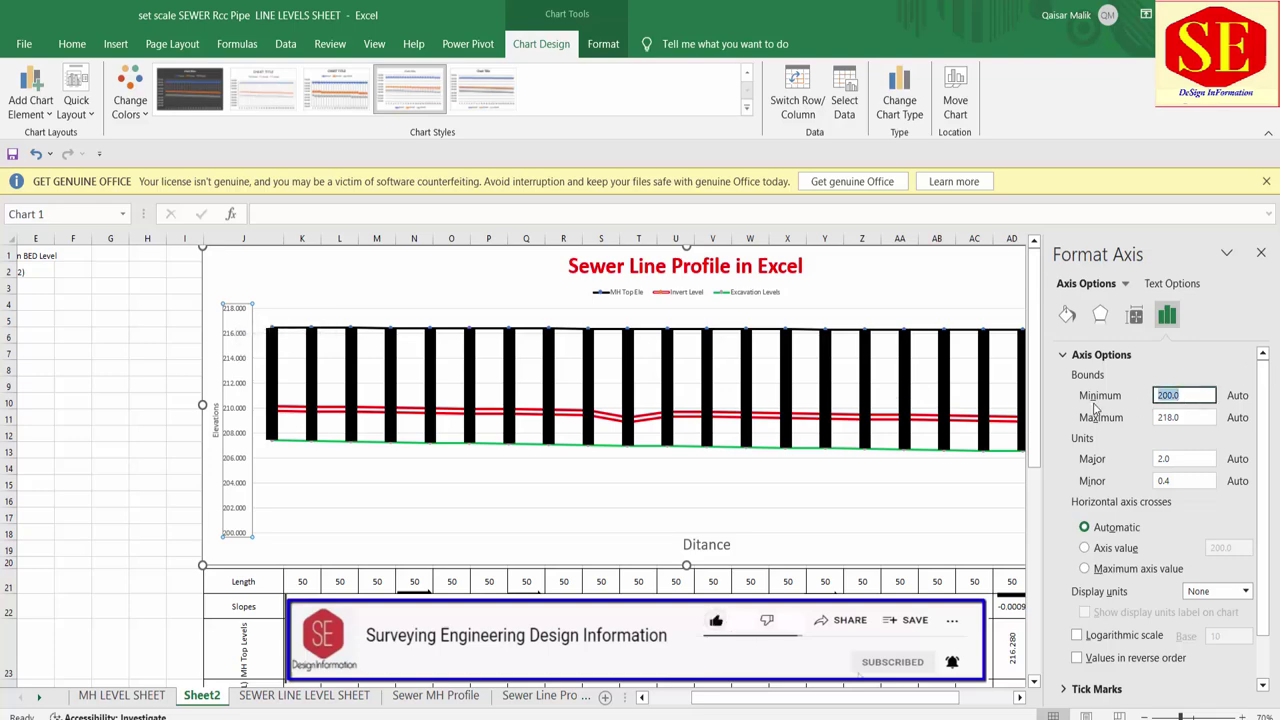
pyautogui.write('210')
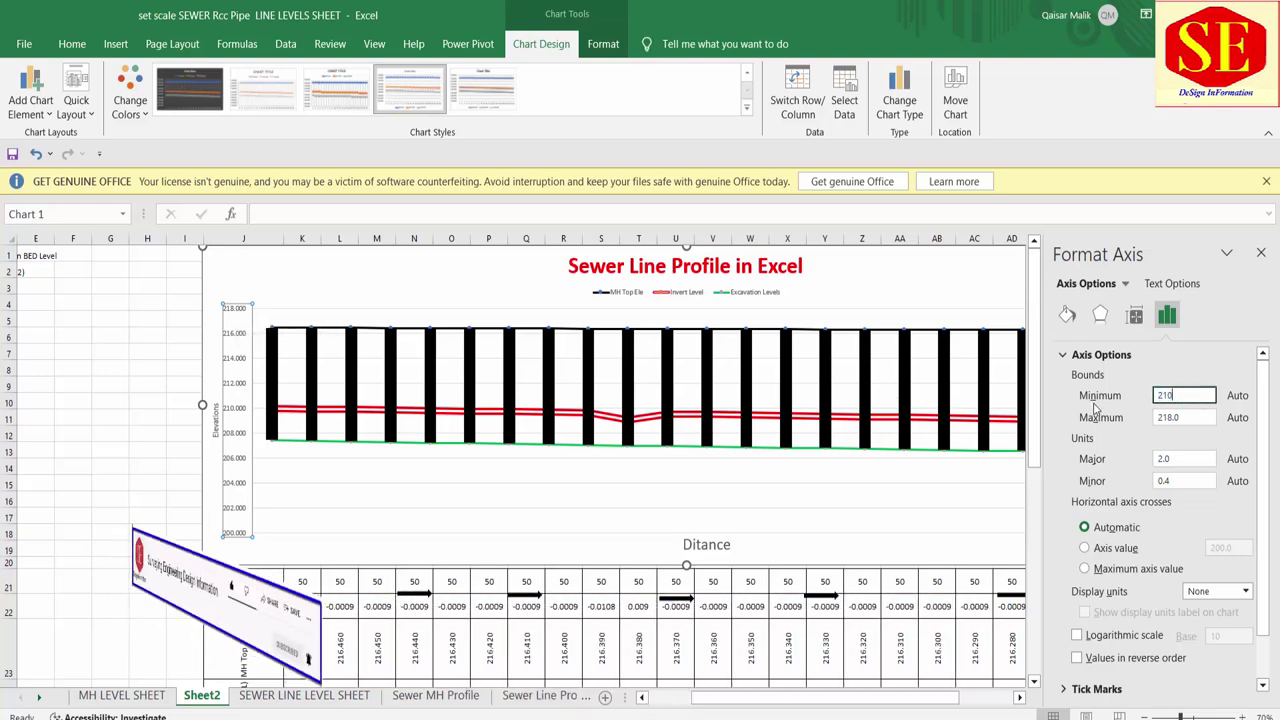
pyautogui.write('1')
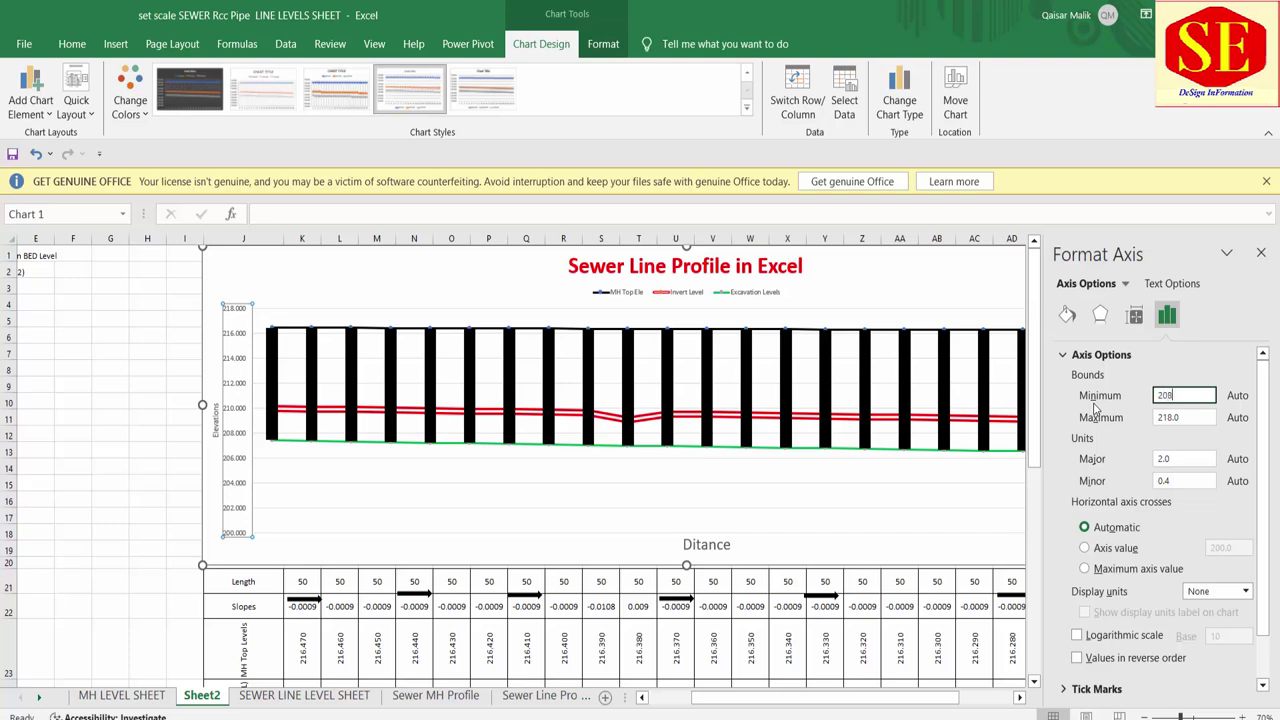
pyautogui.click(1212, 421)
pyautogui.write('217')
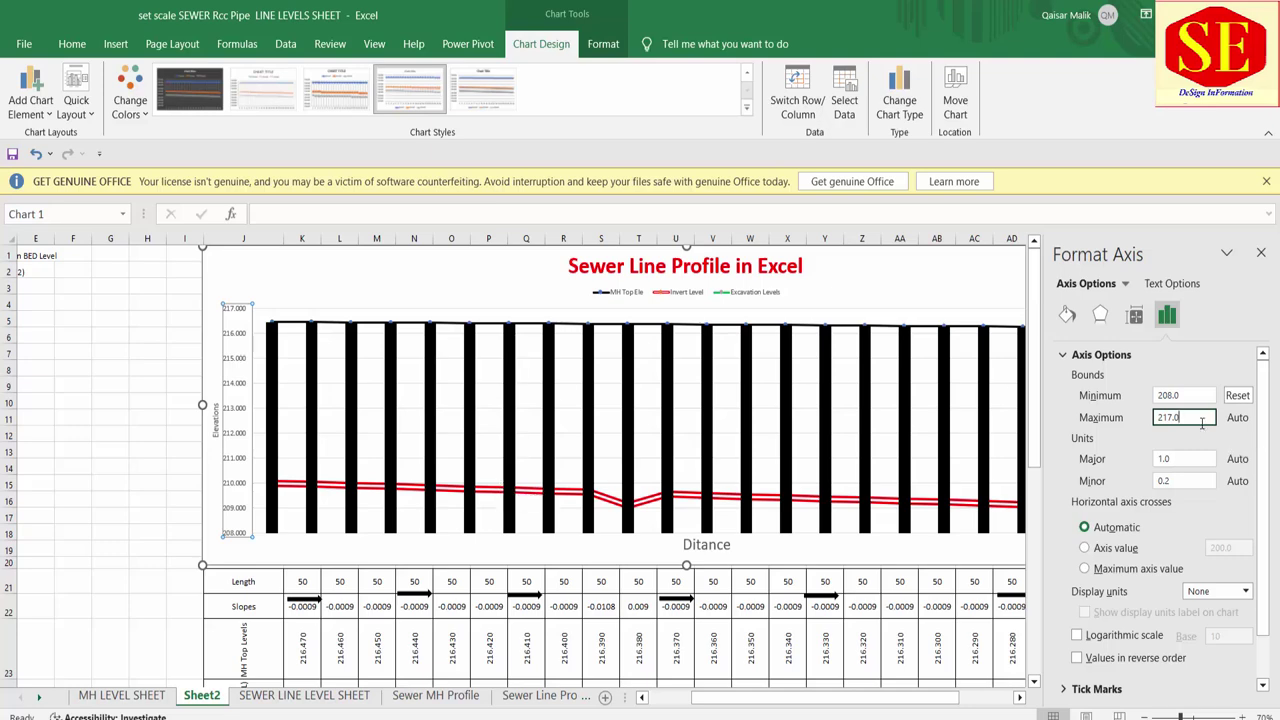
pyautogui.click(1173, 396)
pyautogui.write('205')
pyautogui.press('Tab')
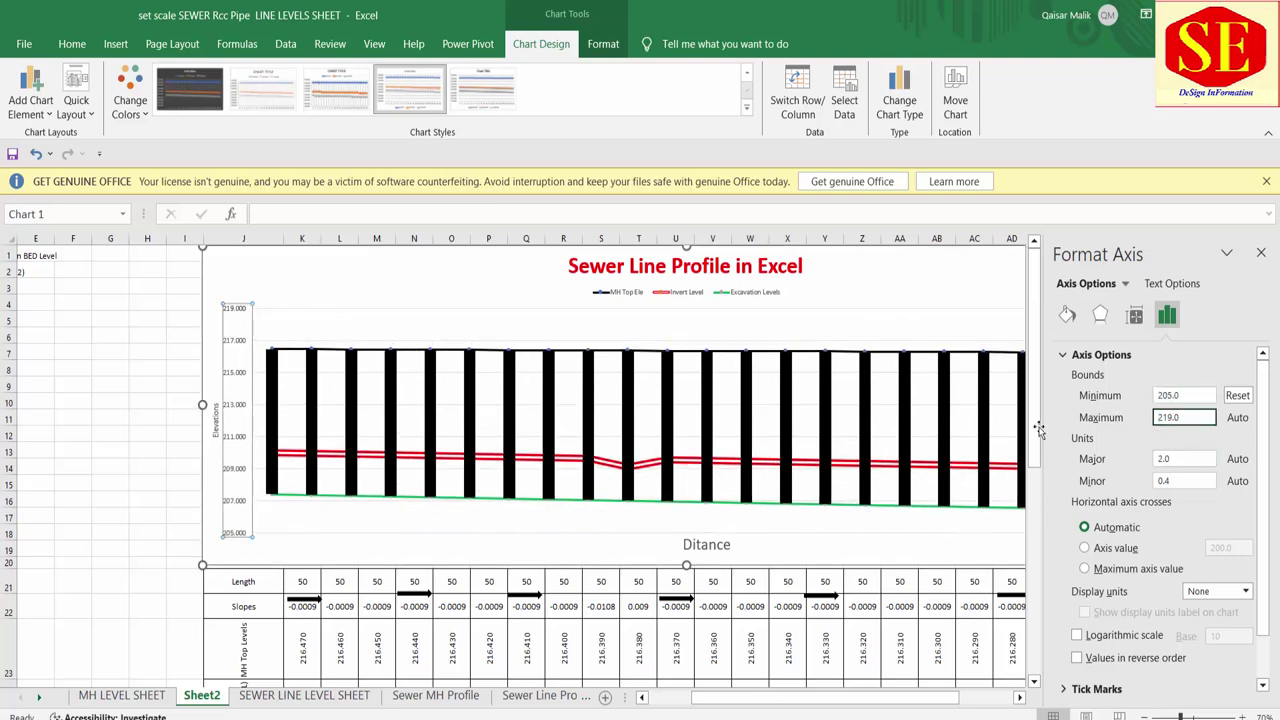
pyautogui.hotkey('shift', 'Tab')
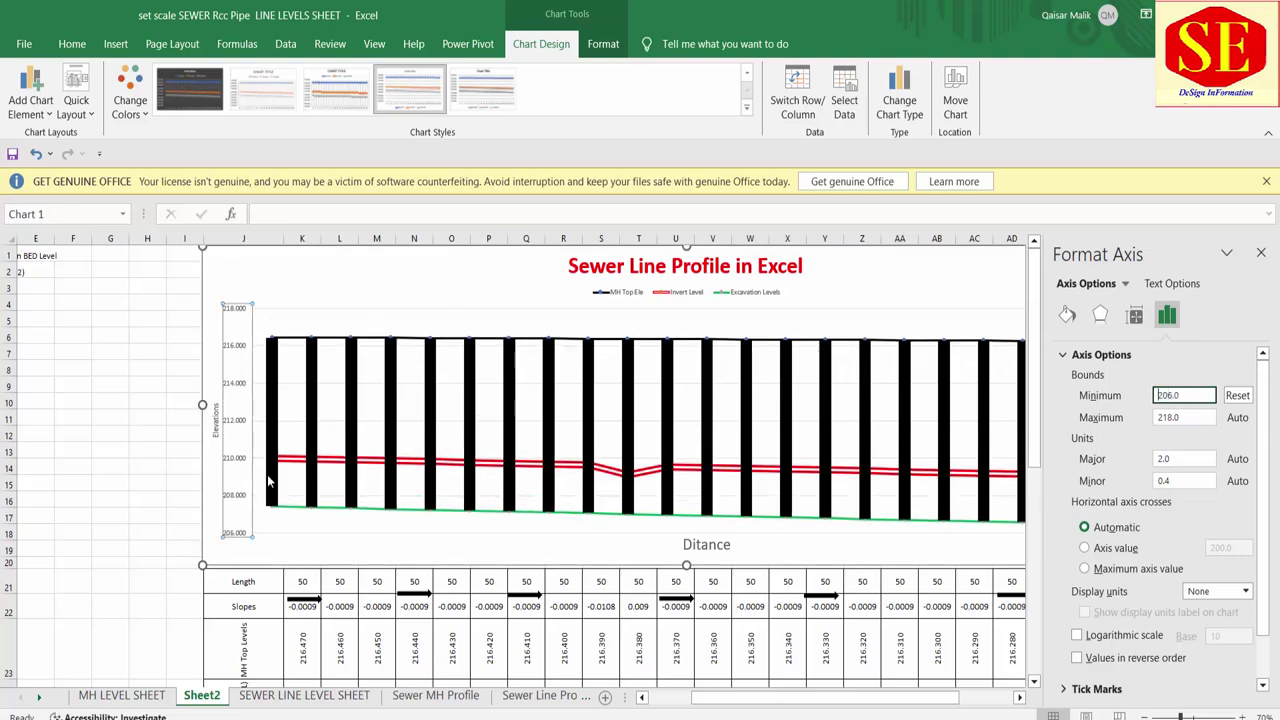
pyautogui.click(147, 550)
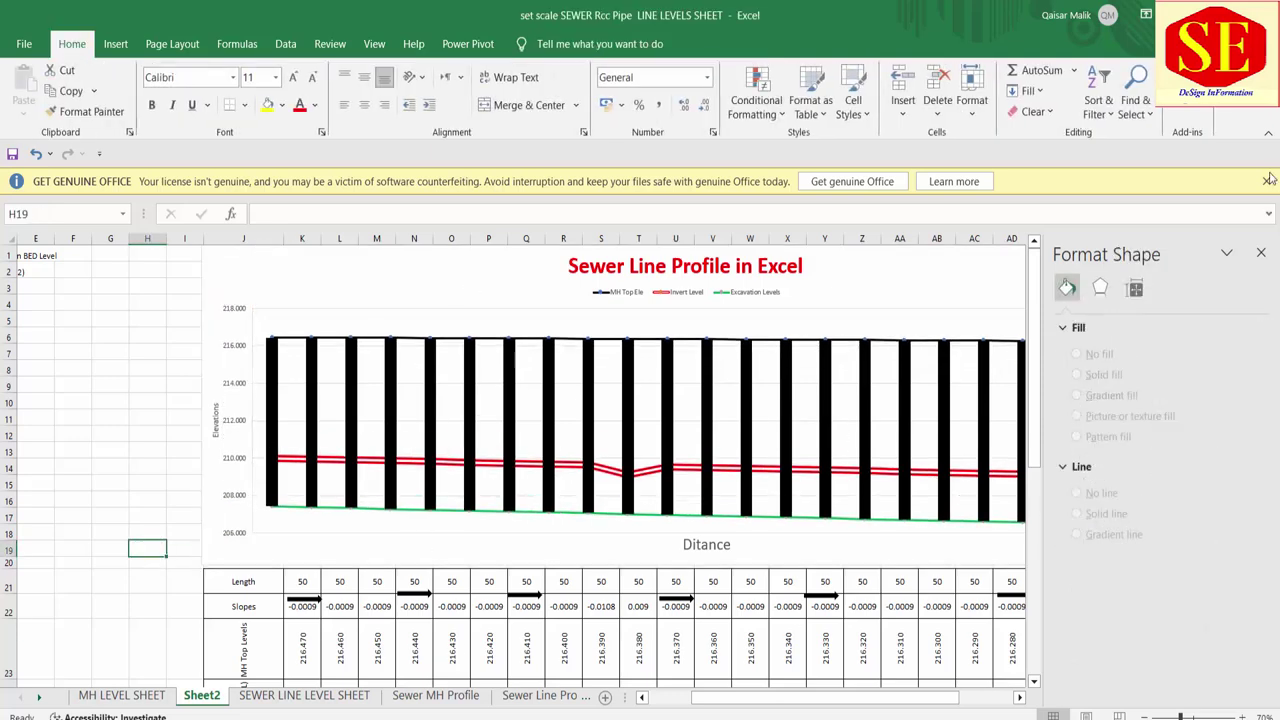
# Step: Close the Format pane and set columns J to AG to width 25
pyautogui.click(1261, 252)
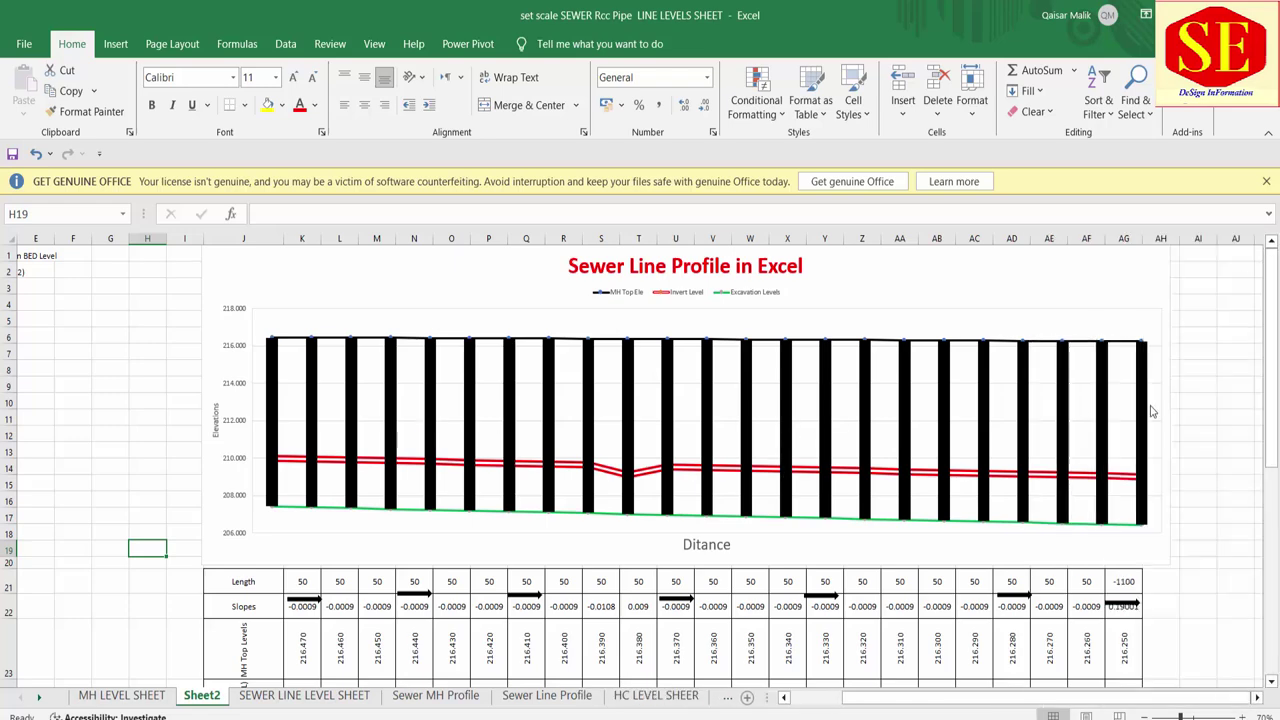
pyautogui.moveTo(243, 238); pyautogui.dragTo(1198, 238)
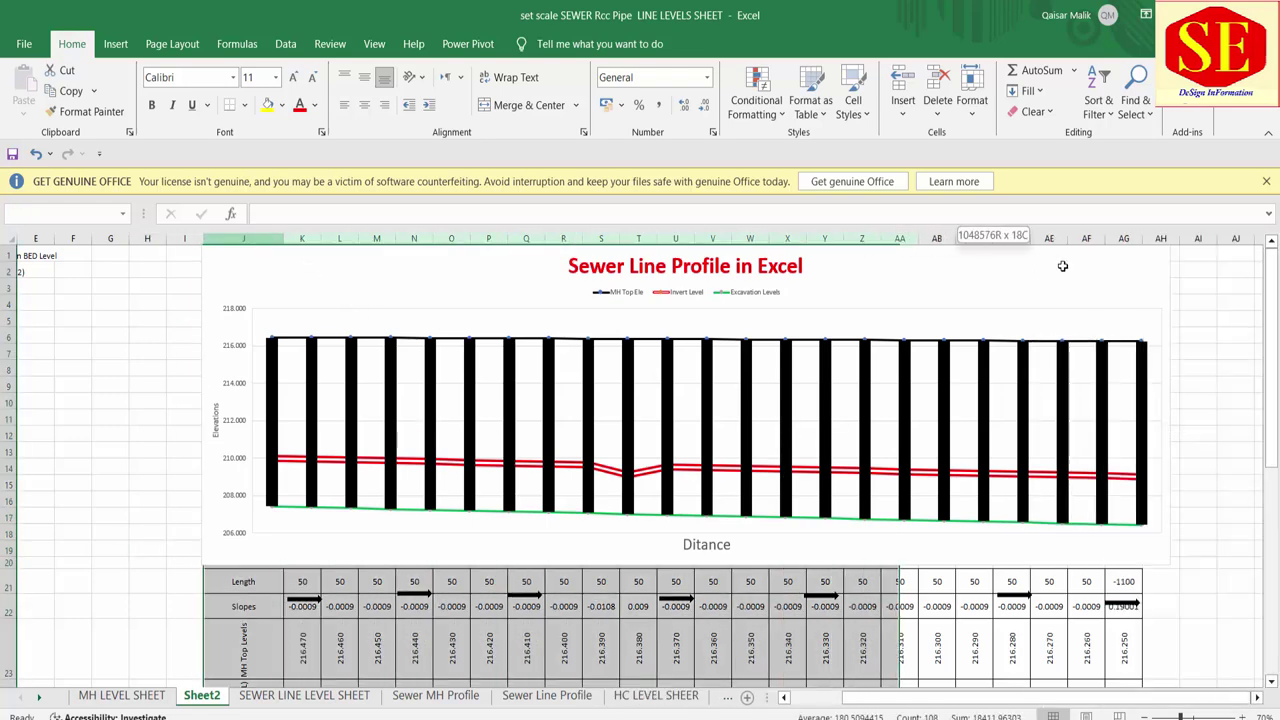
pyautogui.moveTo(1169, 298); pyautogui.dragTo(1120, 292)
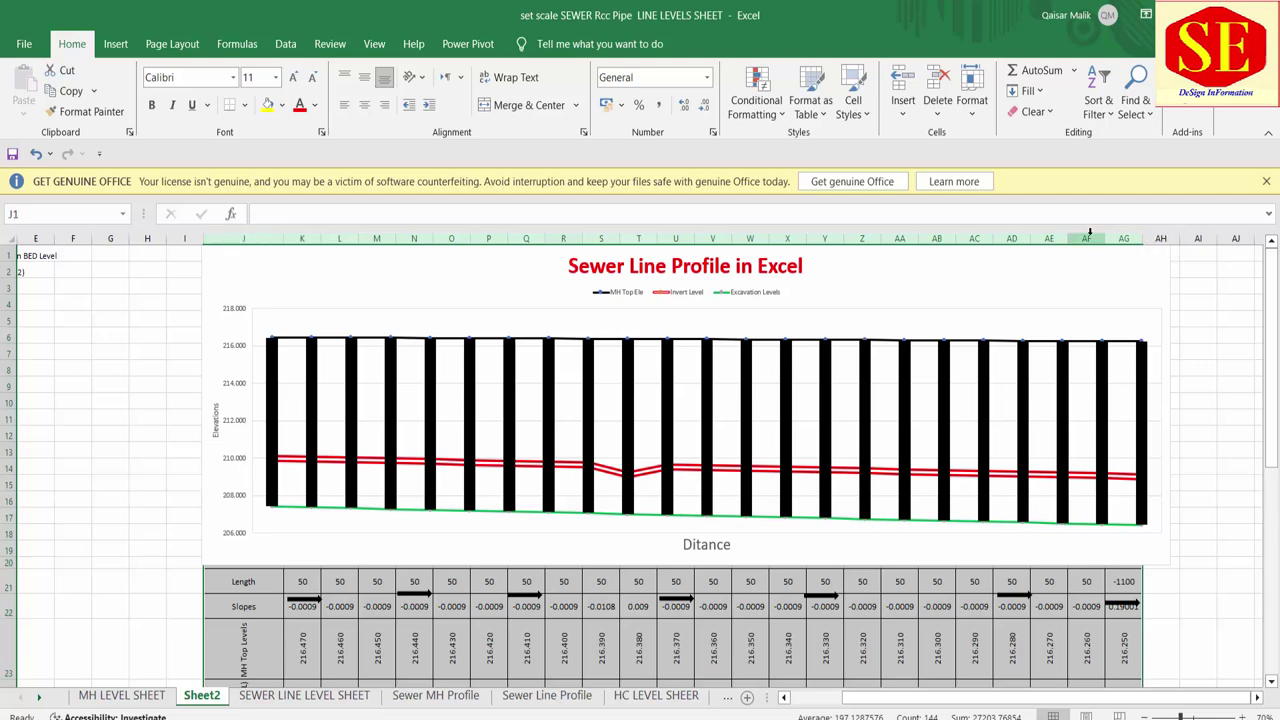
pyautogui.rightClick(1088, 240)
pyautogui.click(1130, 487)
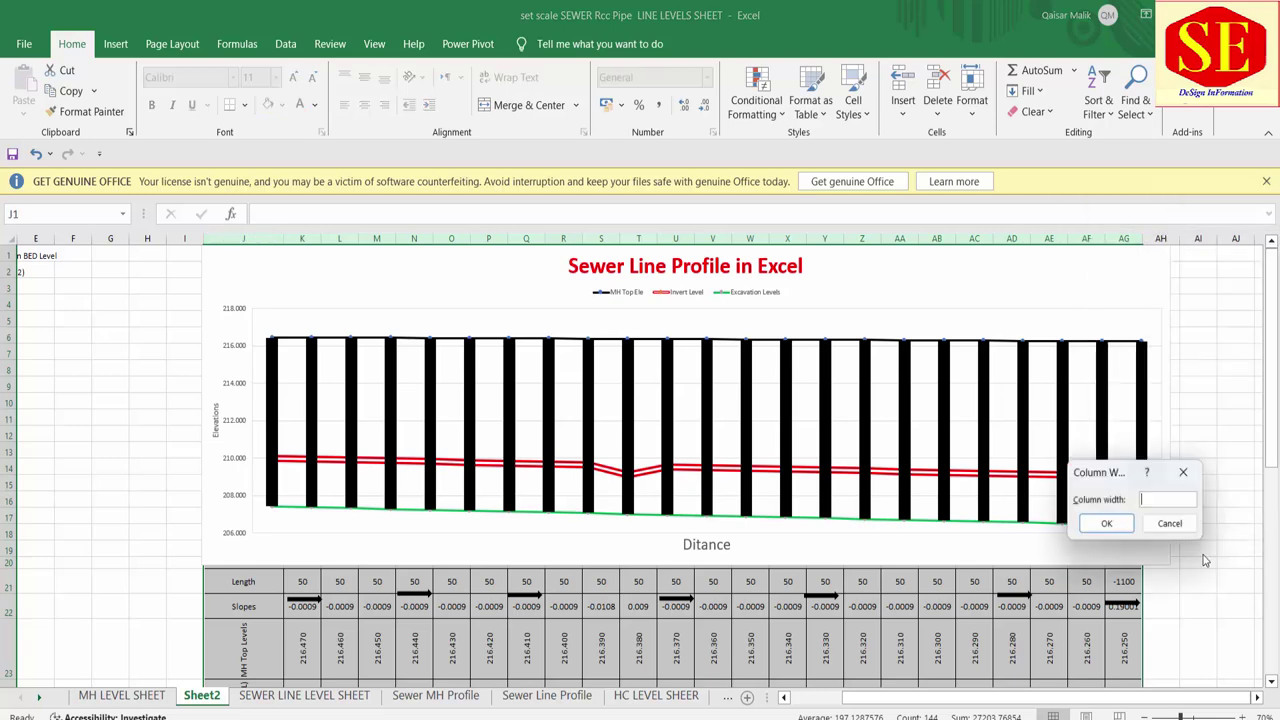
pyautogui.write('25')
pyautogui.press('Return')
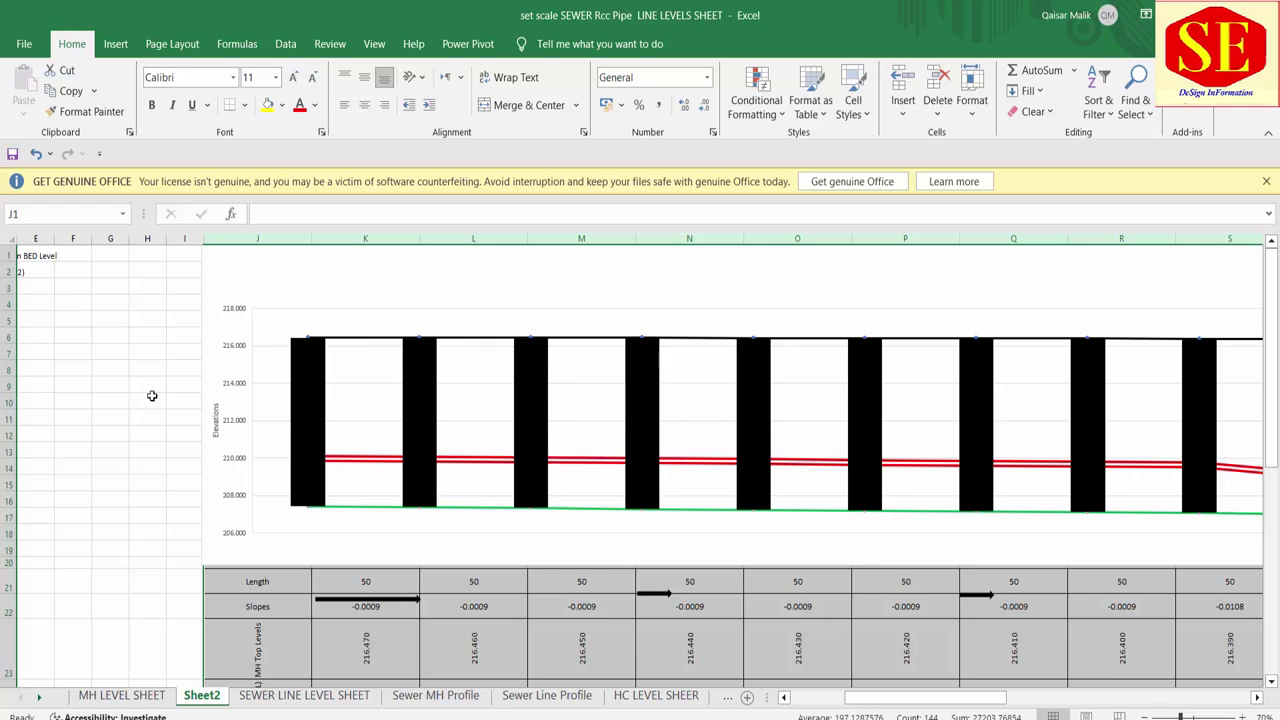
# Step: Zoom out and set all columns under the chart and table to width 12
pyautogui.click(1143, 717)
pyautogui.click(1143, 717)
pyautogui.click(1143, 717)
pyautogui.click(1143, 717)
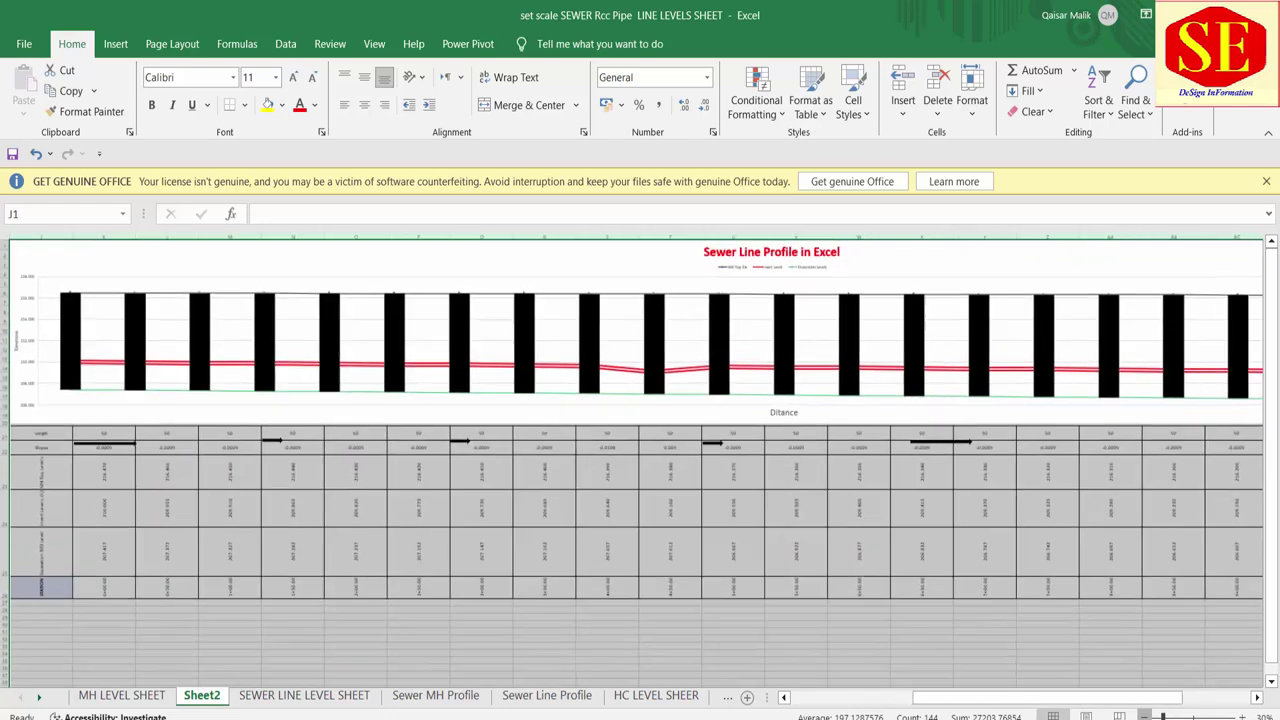
pyautogui.click(719, 619)
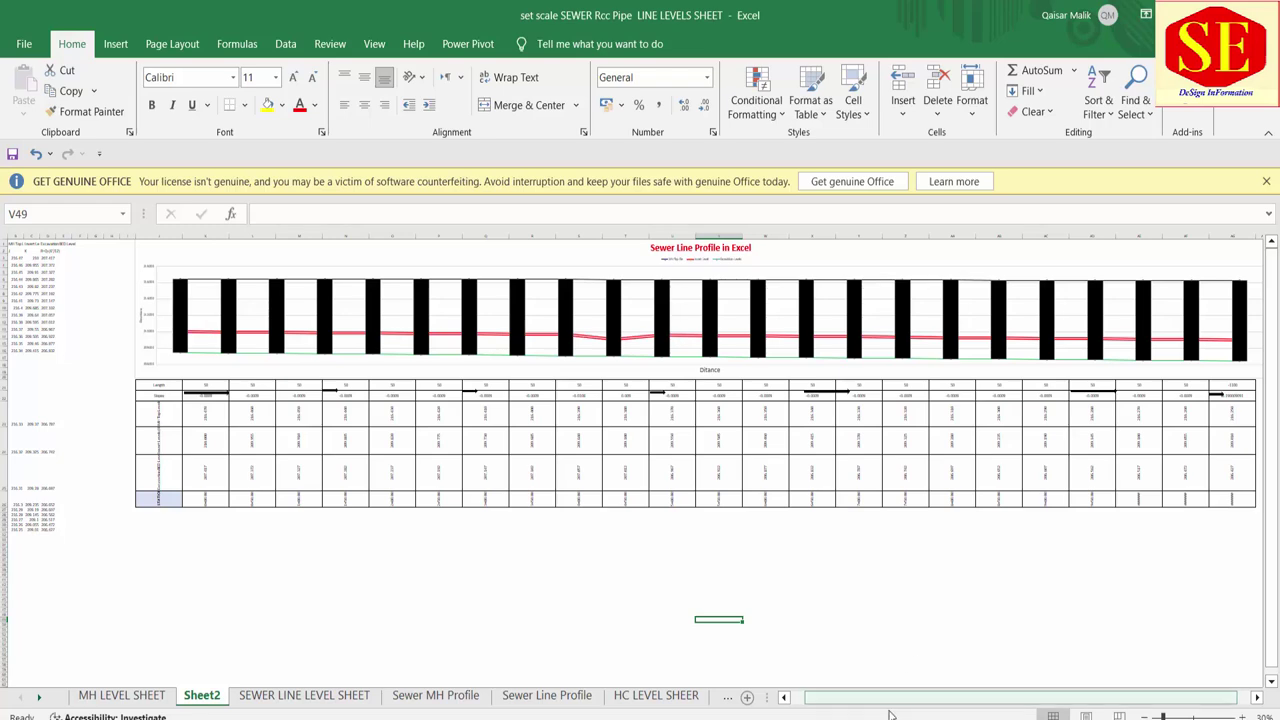
pyautogui.moveTo(893, 698); pyautogui.dragTo(1155, 712)
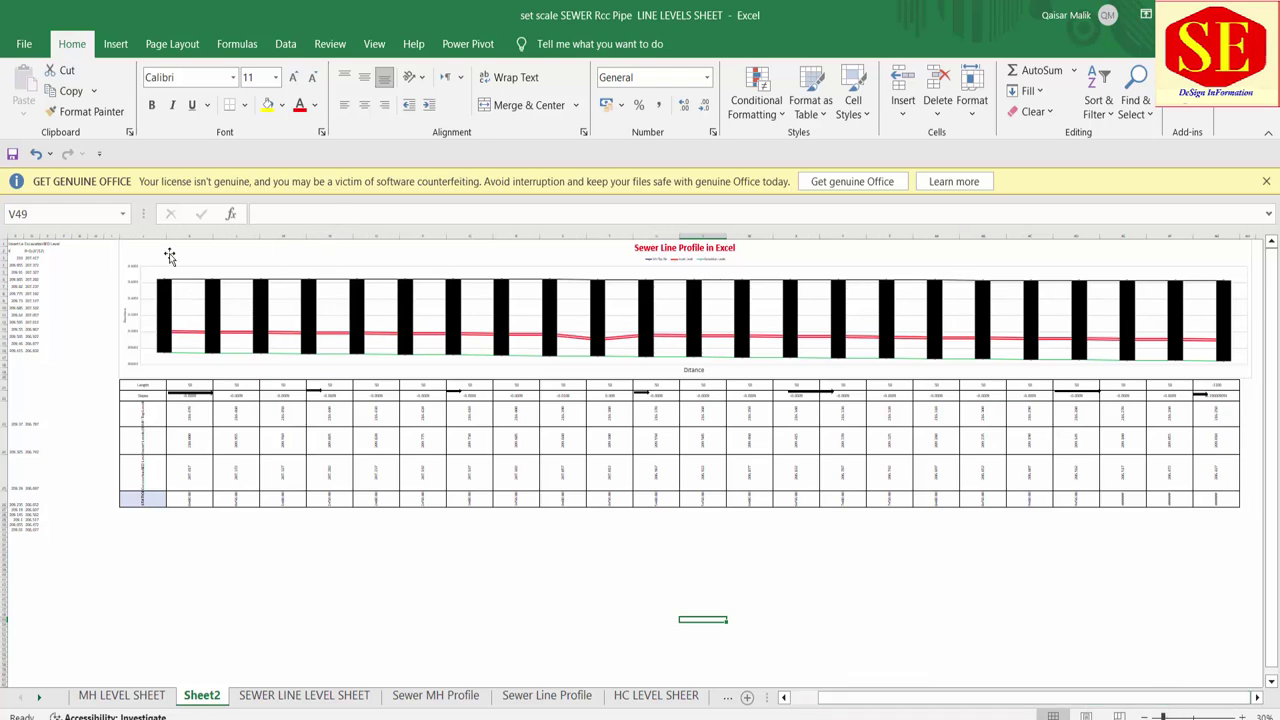
pyautogui.moveTo(143, 237)
pyautogui.mouseDown()
pyautogui.moveTo(1239, 329)
pyautogui.moveTo(1148, 295)
pyautogui.mouseUp()
pyautogui.rightClick(1085, 238)
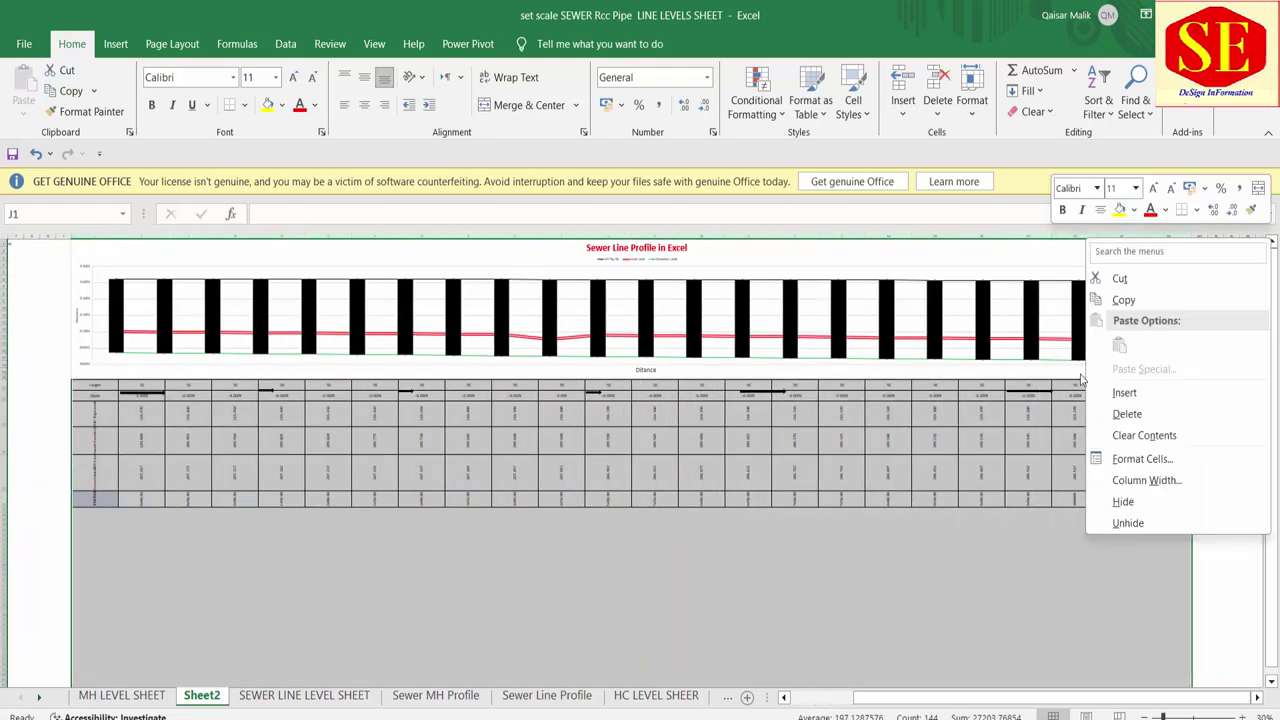
pyautogui.click(1145, 480)
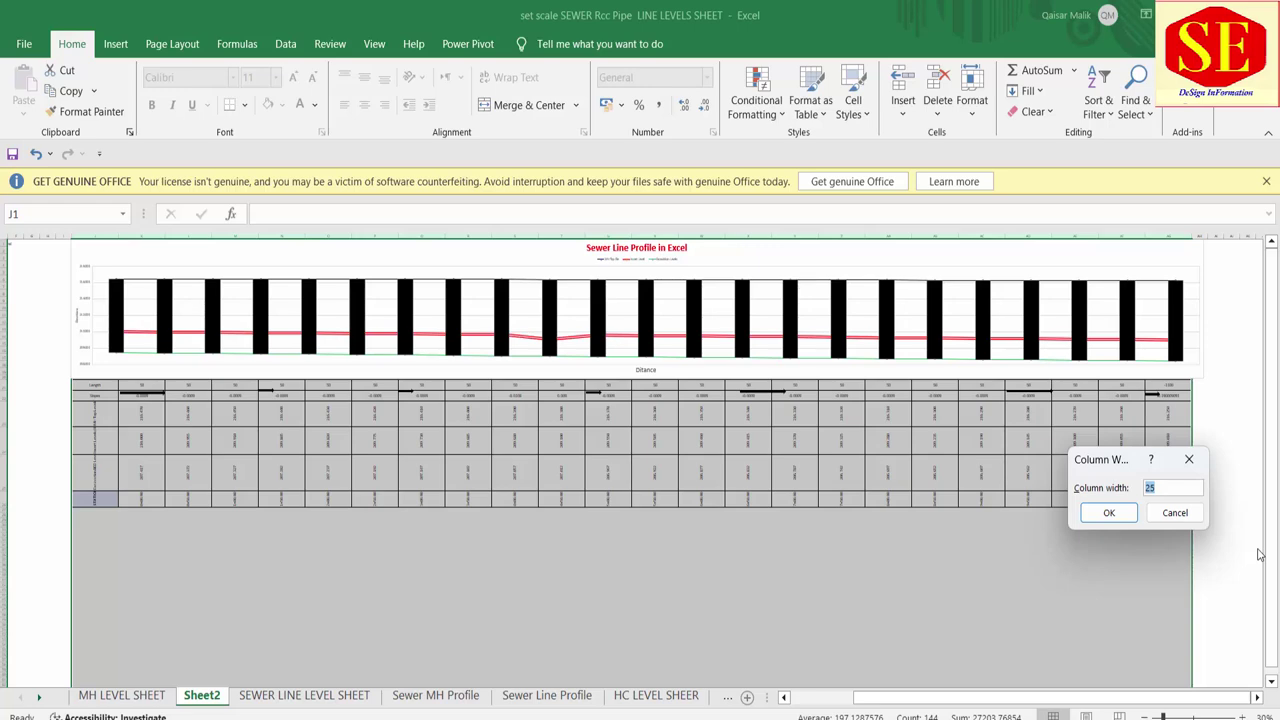
pyautogui.press('Return')
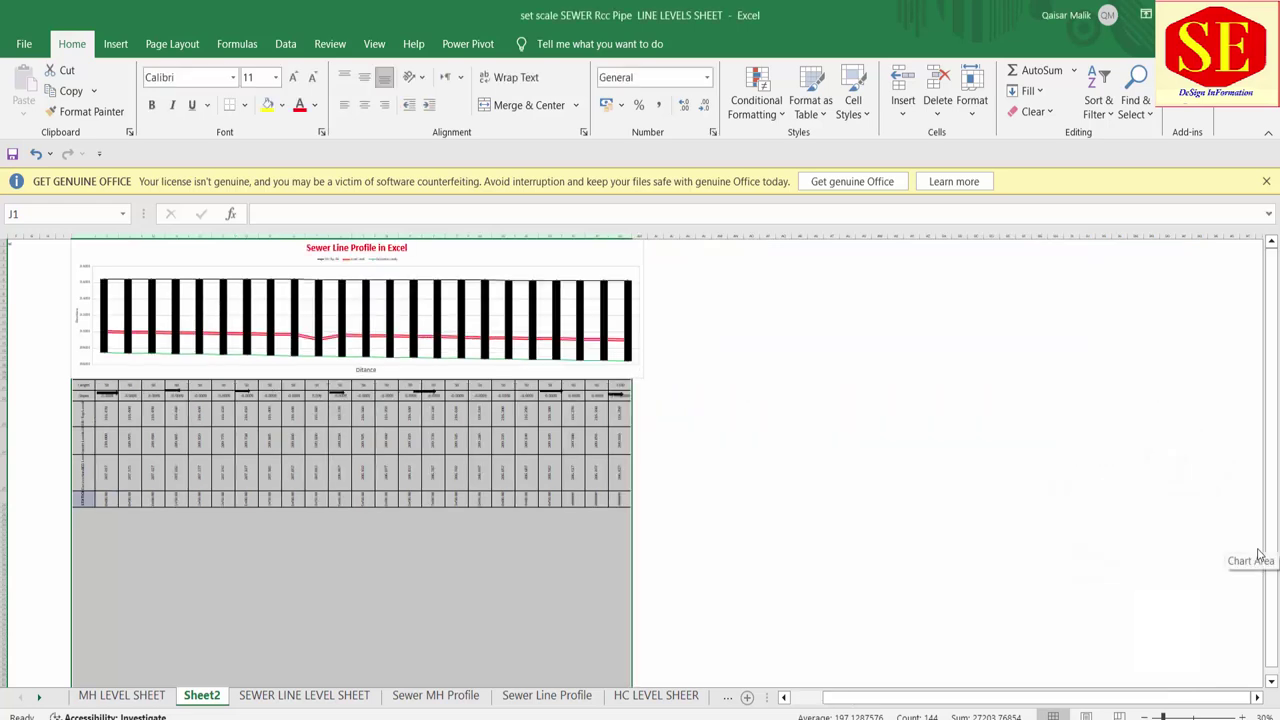
pyautogui.click(880, 514)
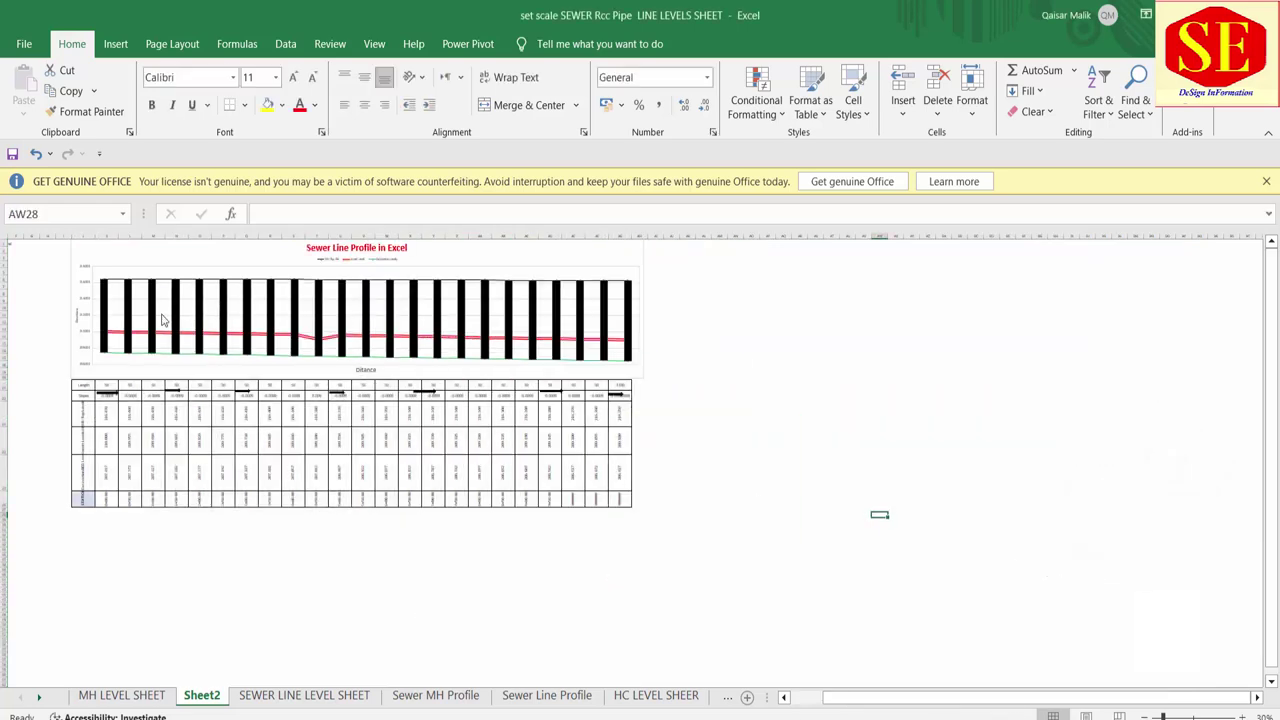
pyautogui.keyDown('ctrl'); pyautogui.scroll(3, 163, 320); pyautogui.keyUp('ctrl')
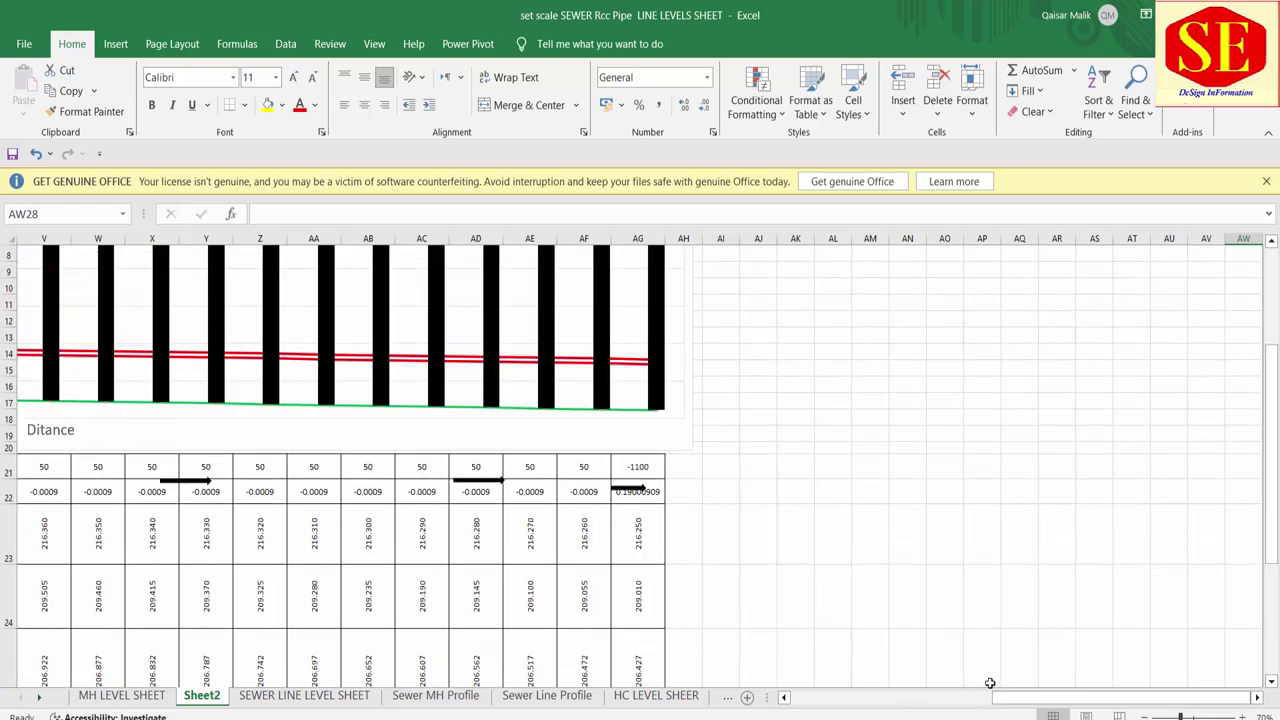
# Step: Insert blank rows above the levels table
pyautogui.moveTo(992, 697); pyautogui.dragTo(792, 697)
pyautogui.scroll(1, 623, 507)
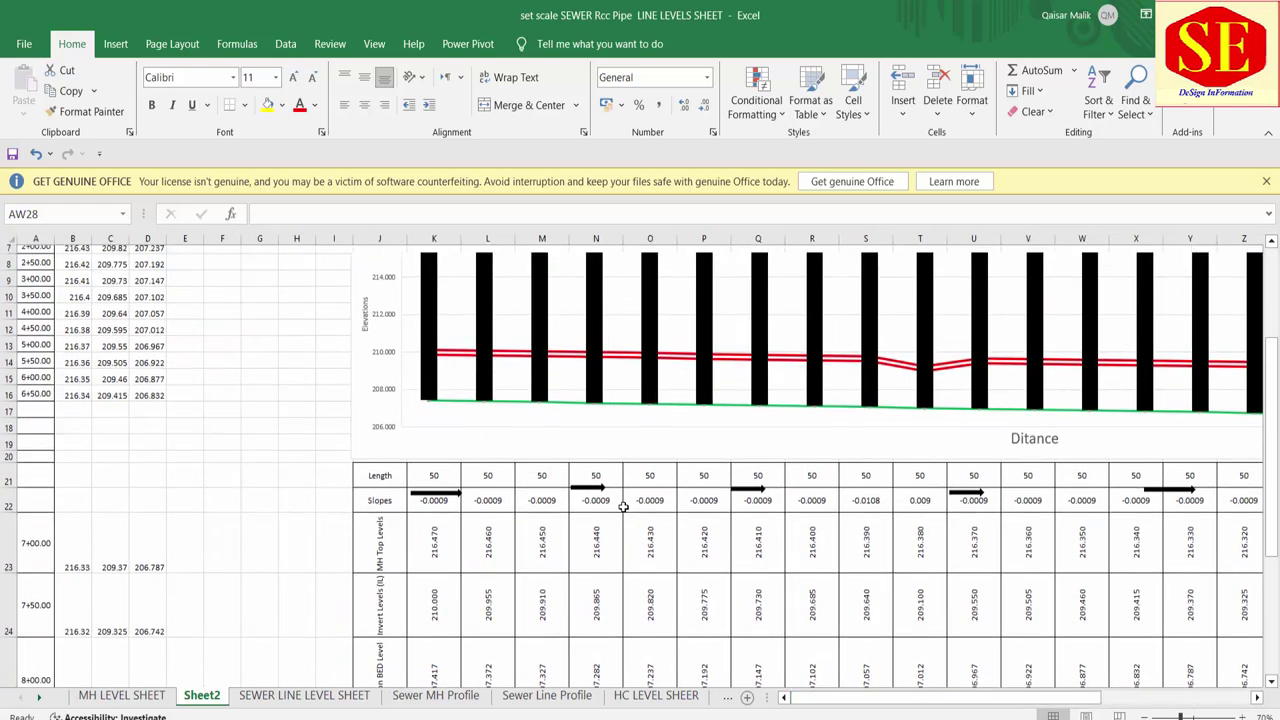
pyautogui.scroll(2, 623, 507)
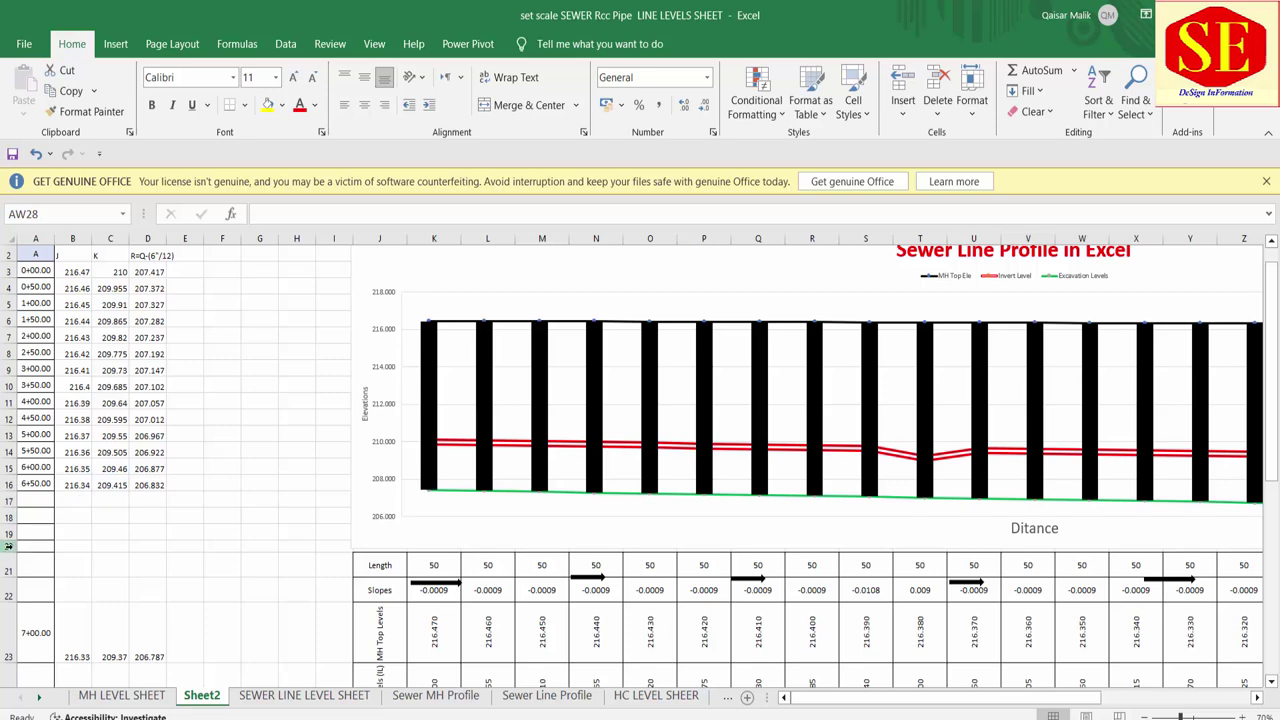
pyautogui.moveTo(8, 545)
pyautogui.mouseDown()
pyautogui.moveTo(10, 665)
pyautogui.moveTo(16, 589)
pyautogui.mouseUp()
pyautogui.rightClick(16, 590)
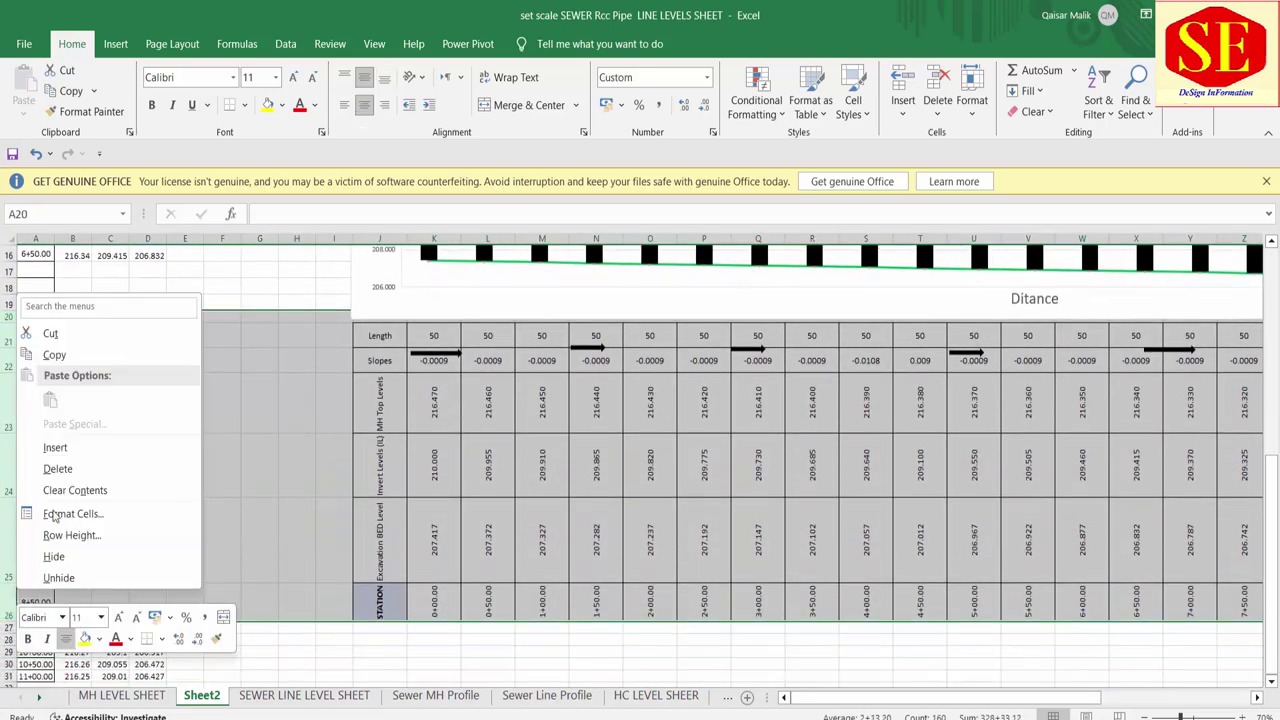
pyautogui.click(55, 447)
pyautogui.click(457, 391)
pyautogui.scroll(5, 716, 502)
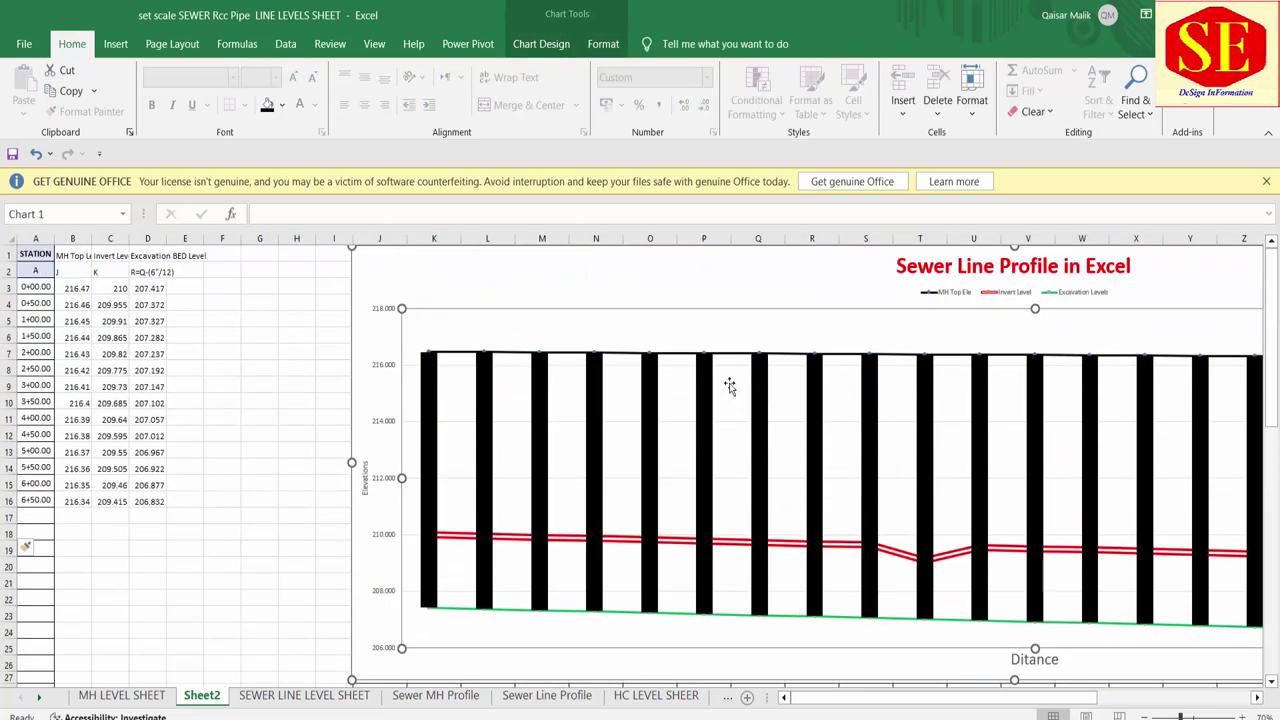
pyautogui.click(224, 497)
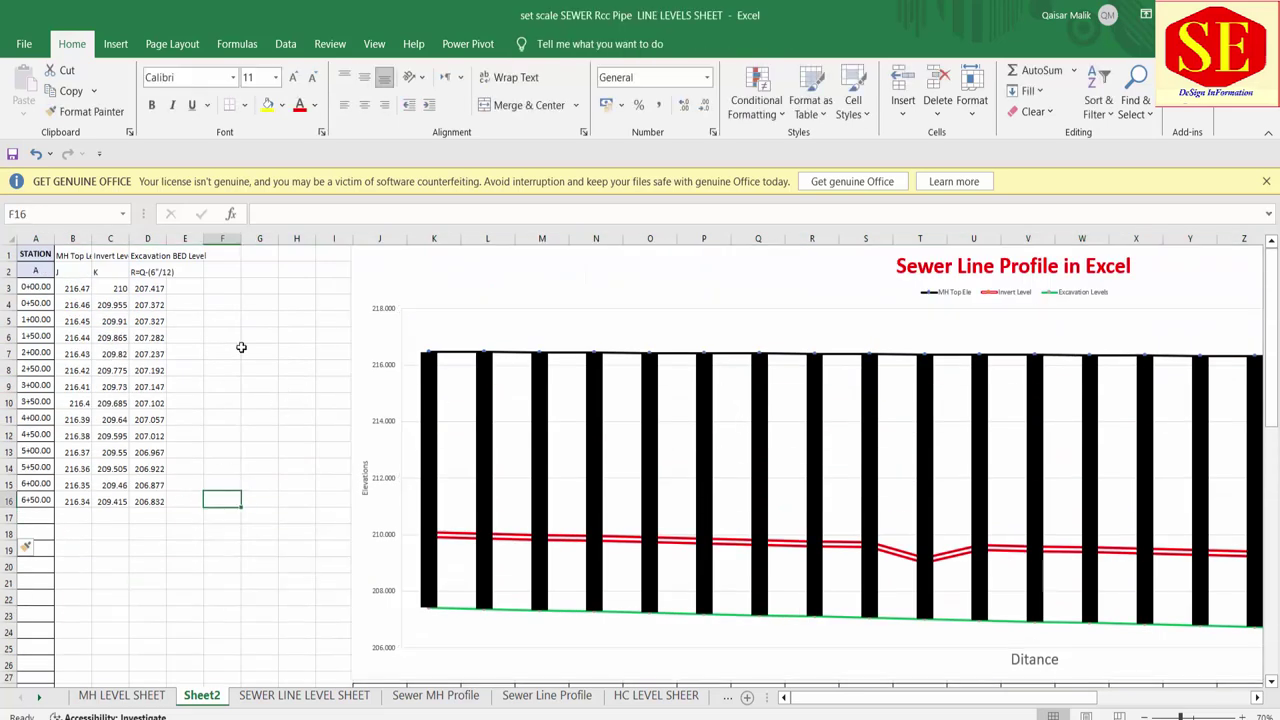
# Step: Delete the empty columns A to F so the chart lines up over the table
pyautogui.click(232, 241)
pyautogui.scroll(-4, 177, 443)
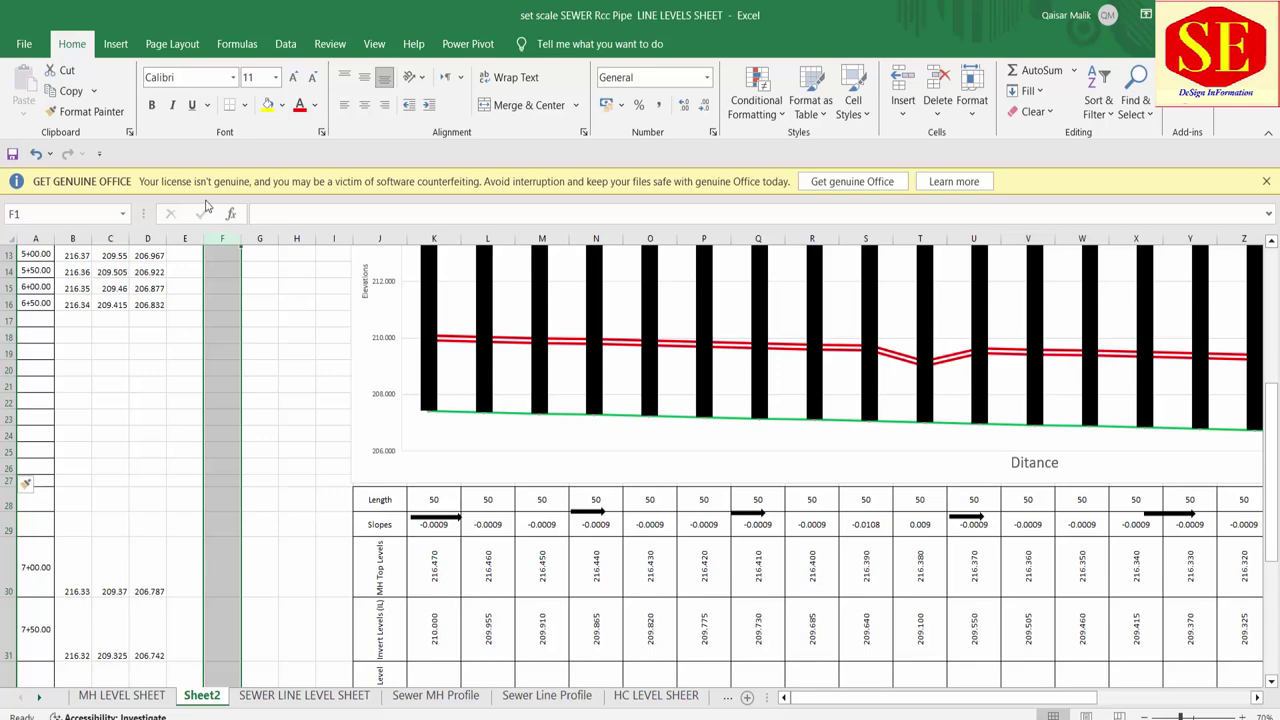
pyautogui.moveTo(222, 238); pyautogui.dragTo(35, 238)
pyautogui.rightClick(33, 240)
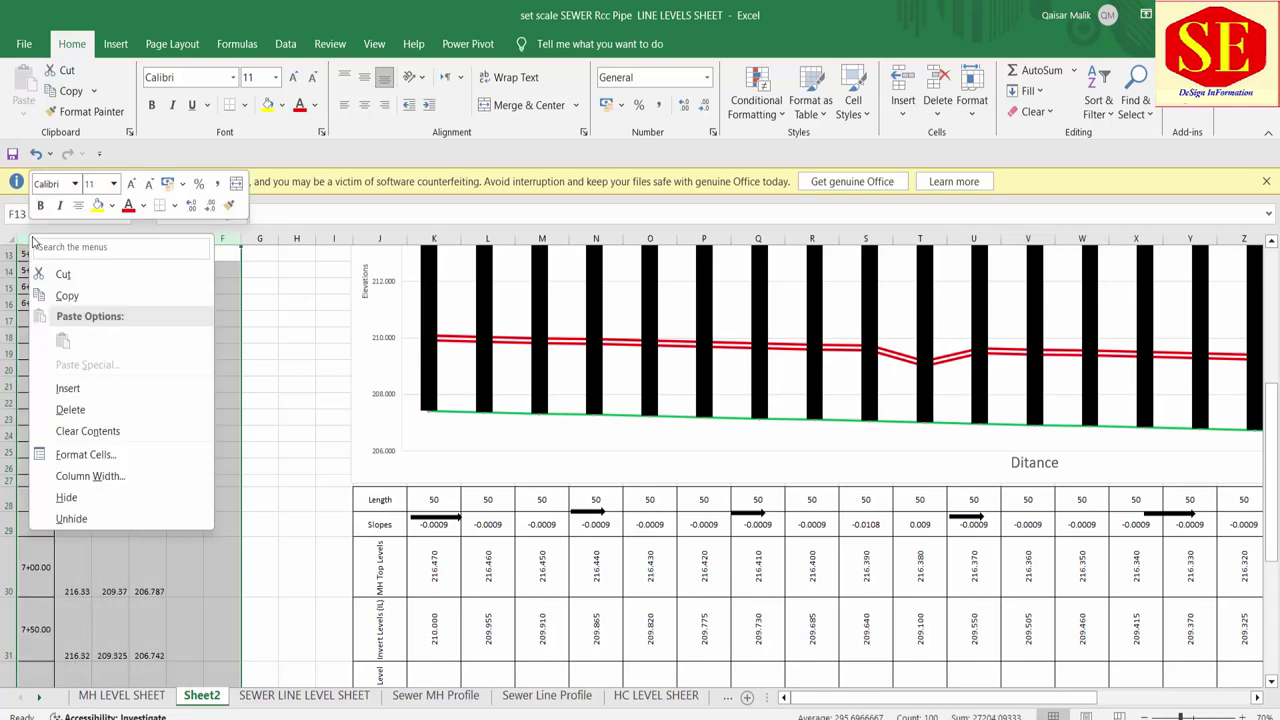
pyautogui.click(70, 409)
pyautogui.click(228, 445)
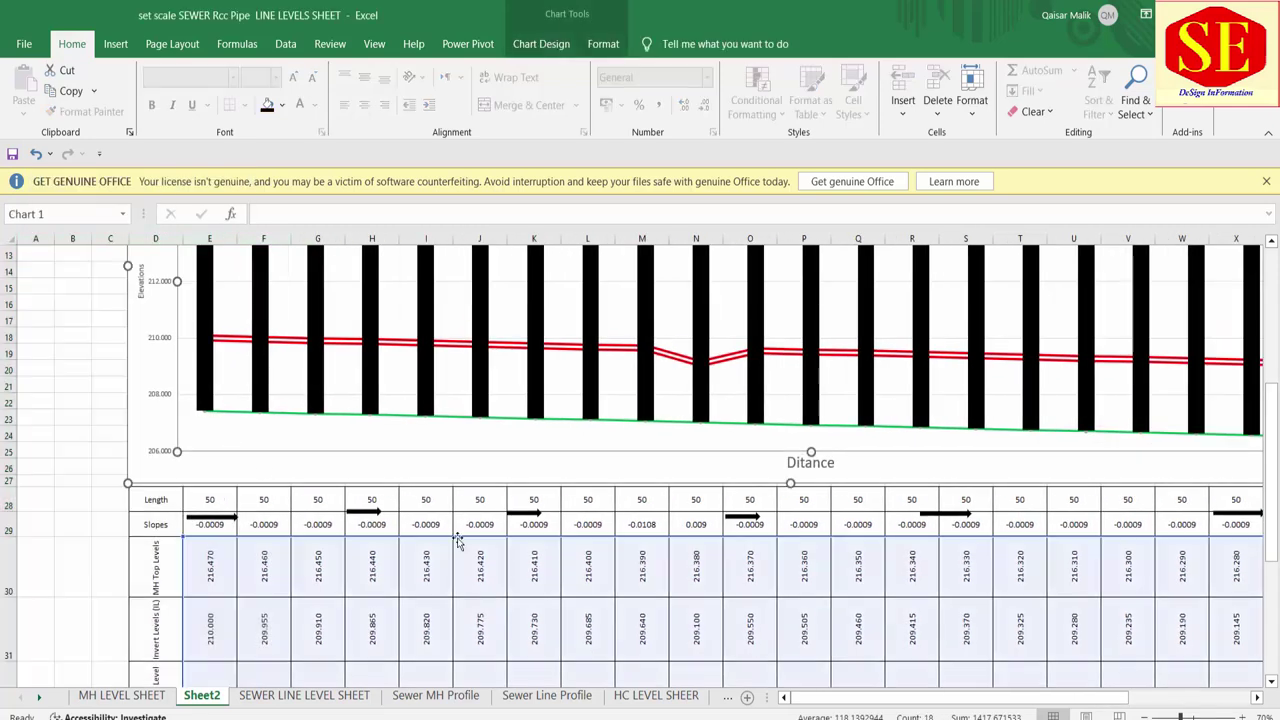
pyautogui.scroll(2, 795, 385)
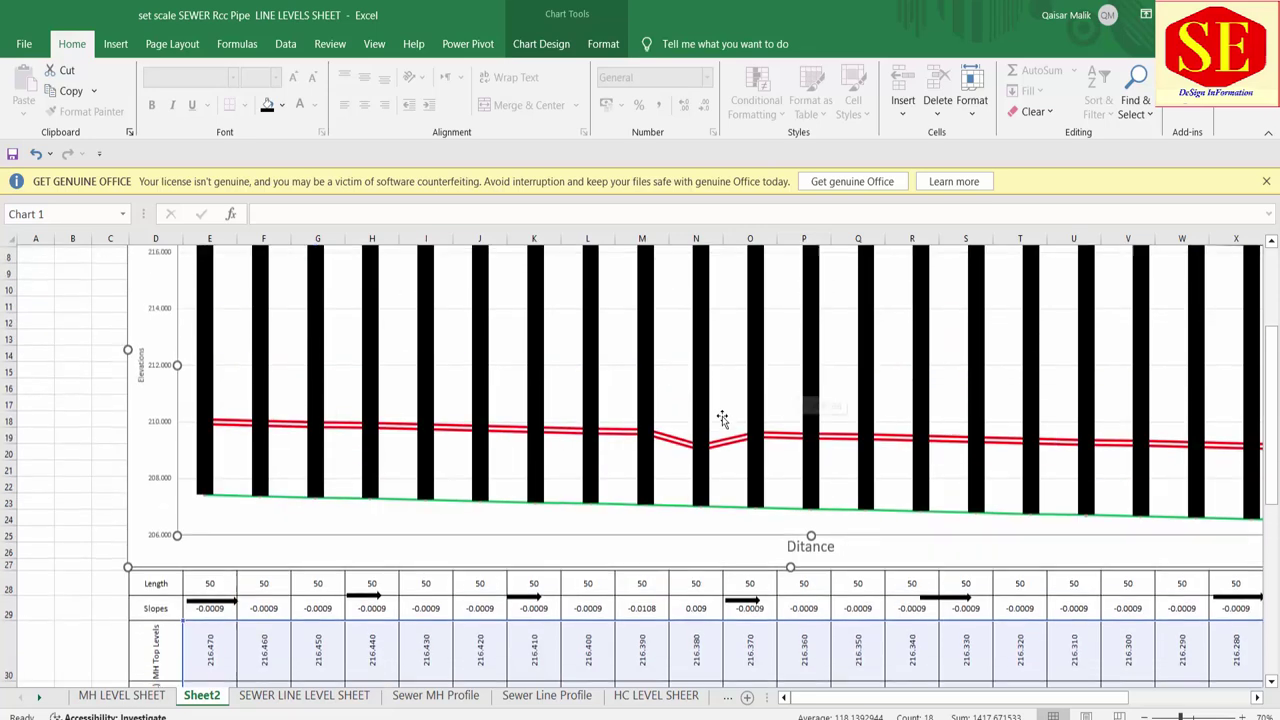
pyautogui.scroll(-2, 730, 425)
pyautogui.scroll(-1, 700, 600)
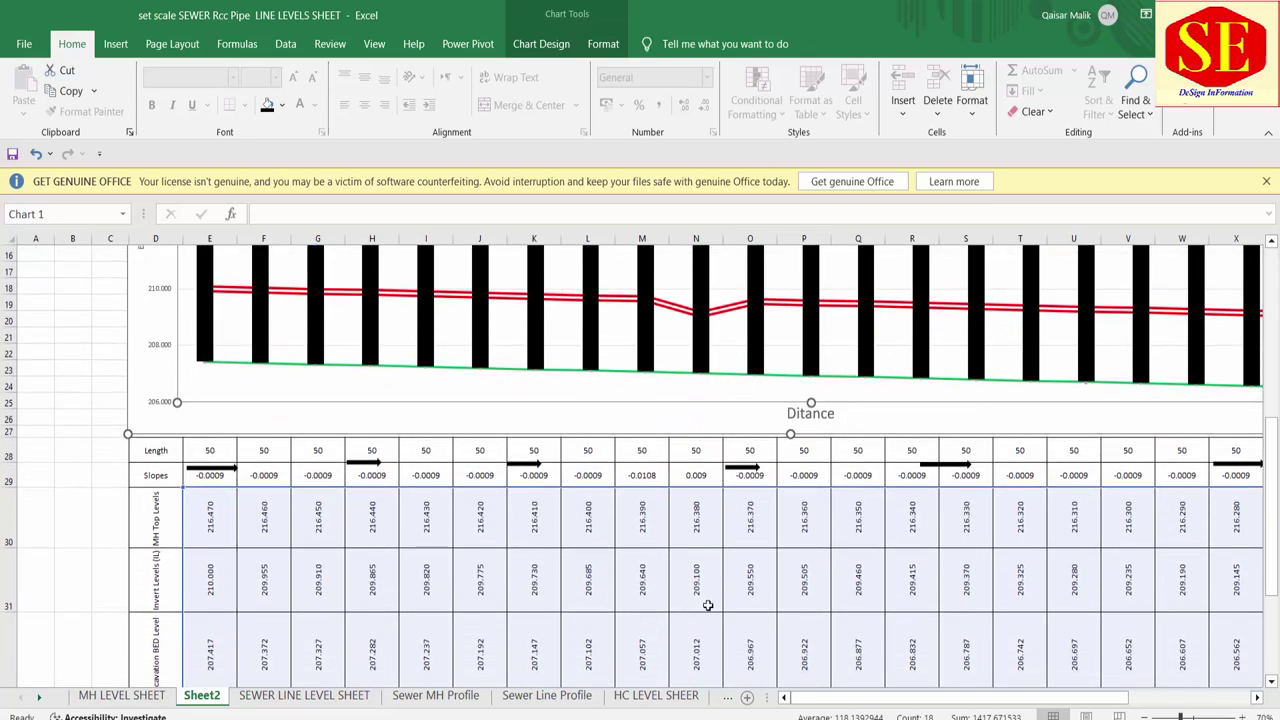
pyautogui.click(594, 589)
pyautogui.scroll(2, 914, 486)
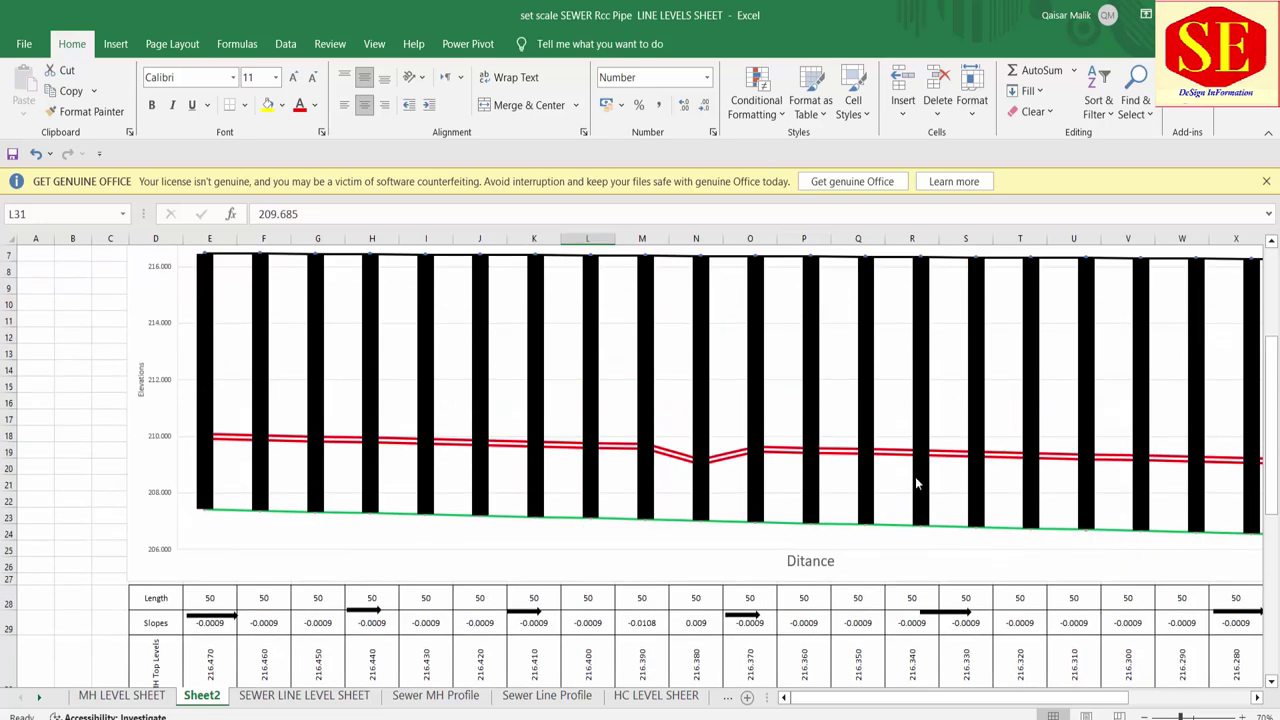
pyautogui.scroll(1, 678, 368)
# Step: In Page Break Preview, drag the page break so the chart and table fit one page
pyautogui.scroll(2, 678, 368)
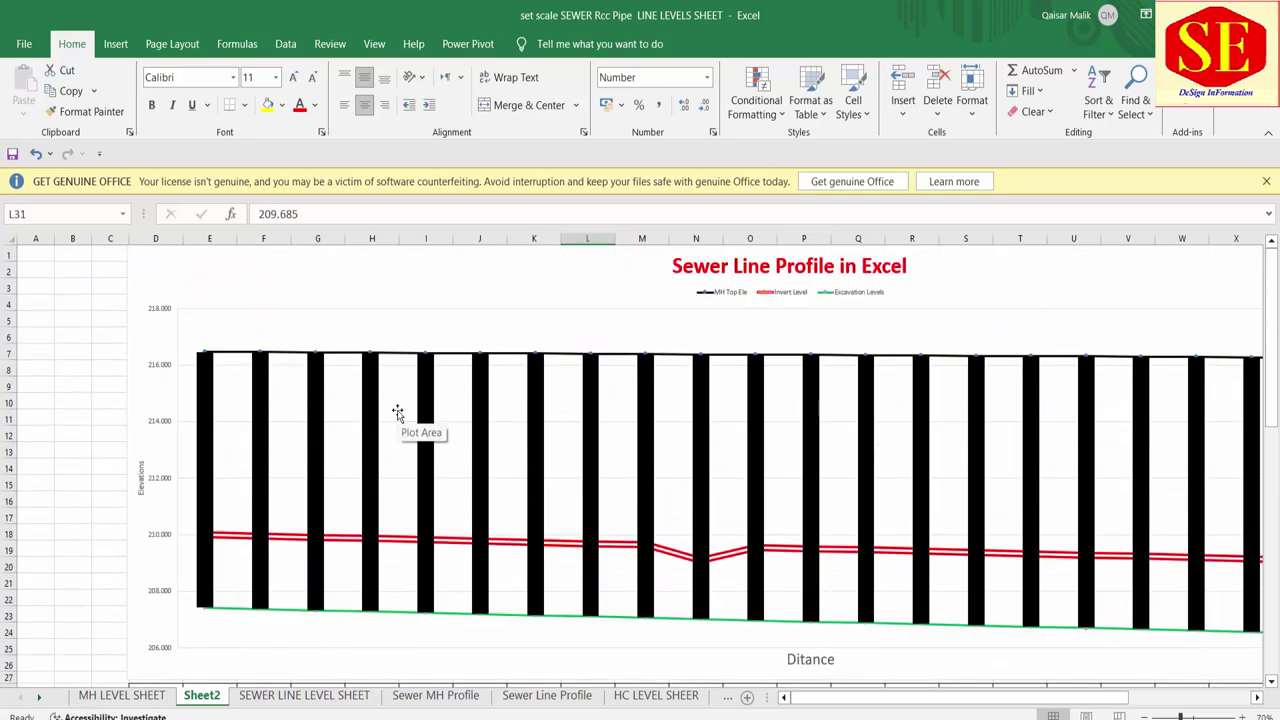
pyautogui.scroll(-2, 1126, 434)
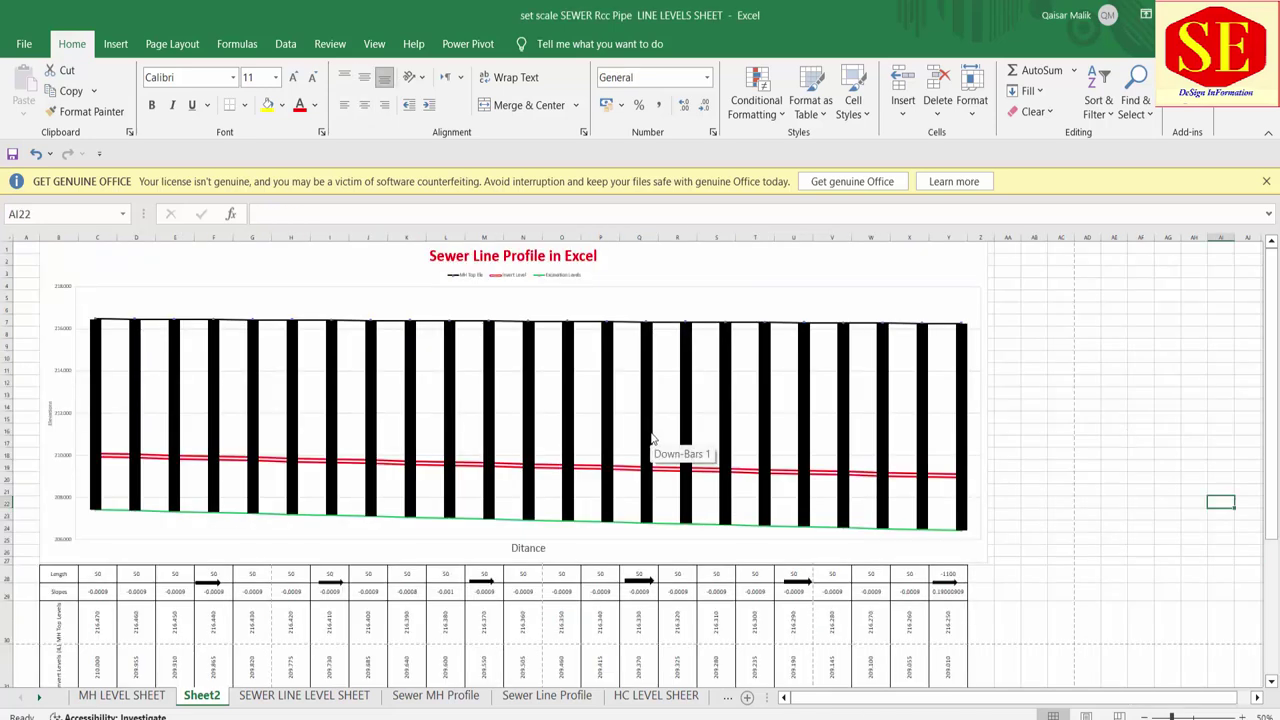
pyautogui.click(1120, 716)
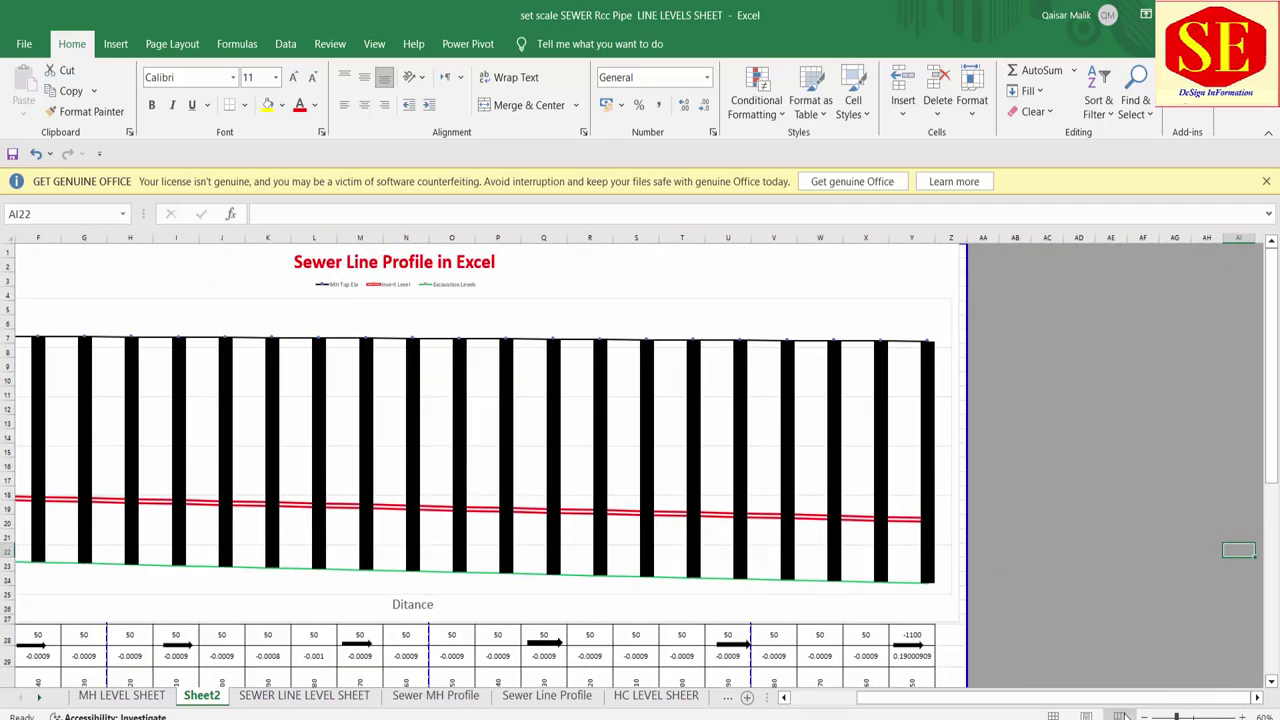
pyautogui.scroll(-4, 738, 345)
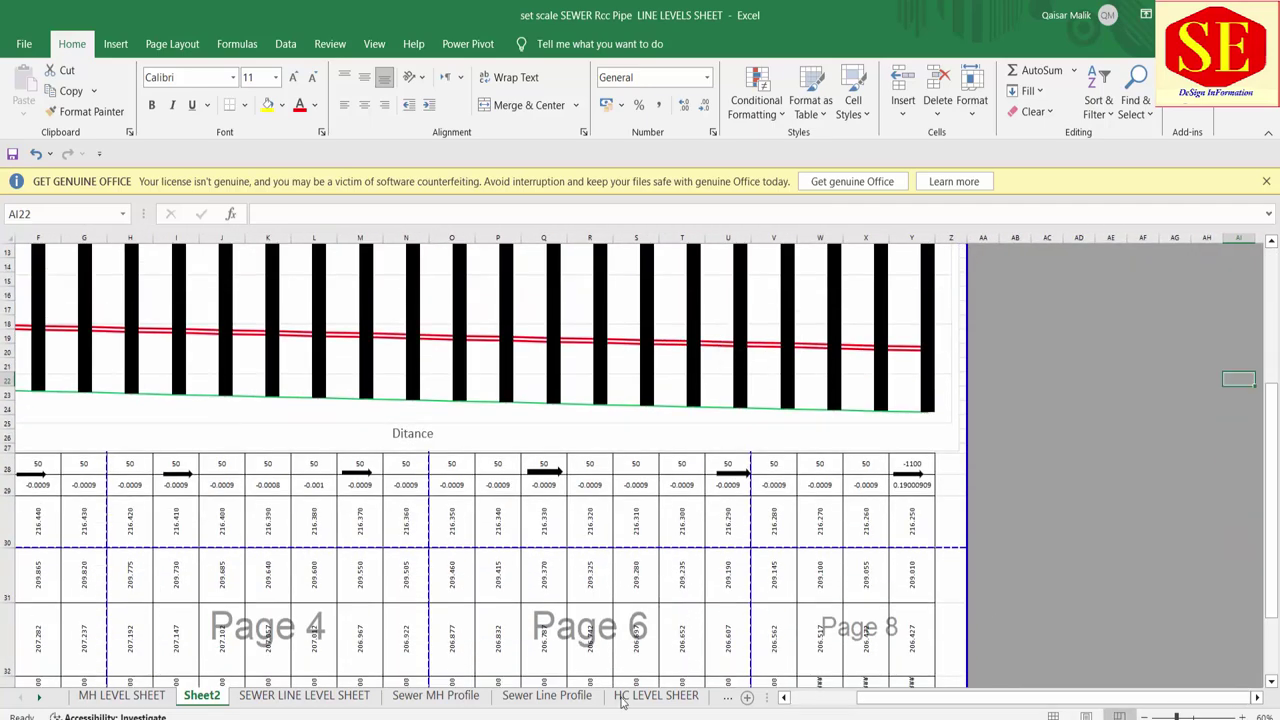
pyautogui.moveTo(1010, 694); pyautogui.dragTo(942, 694)
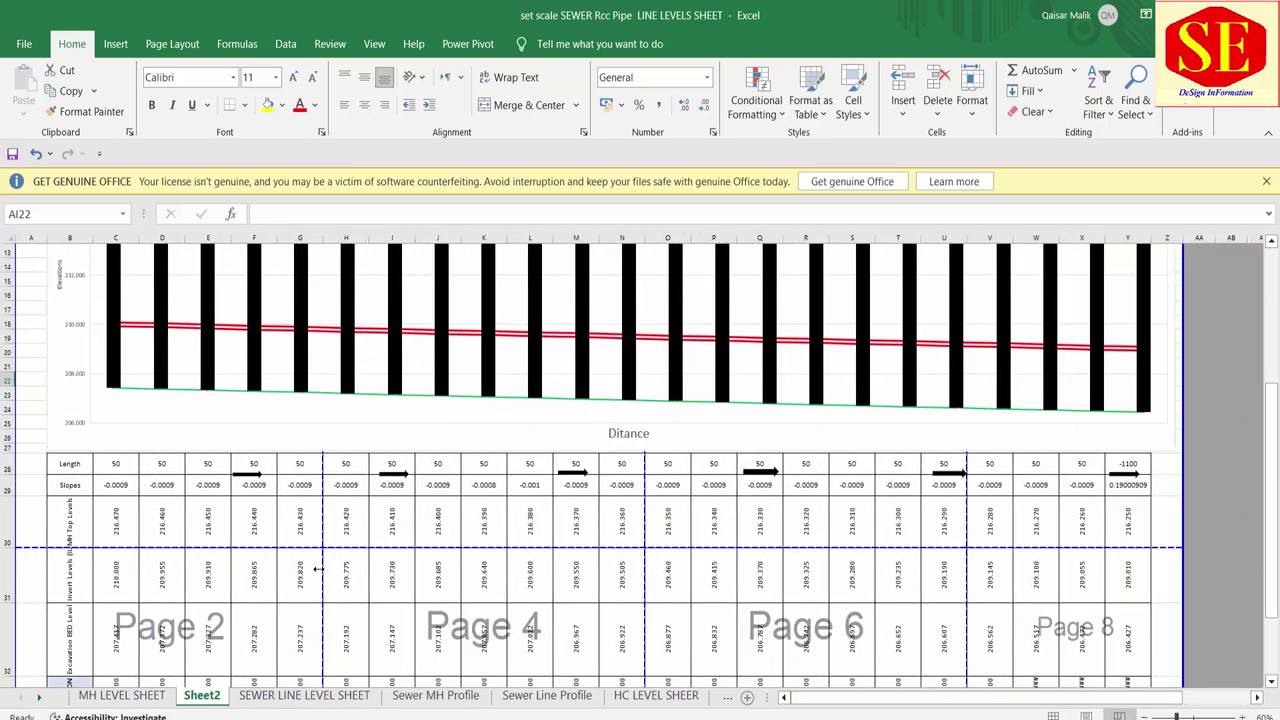
pyautogui.moveTo(318, 569); pyautogui.dragTo(1178, 569)
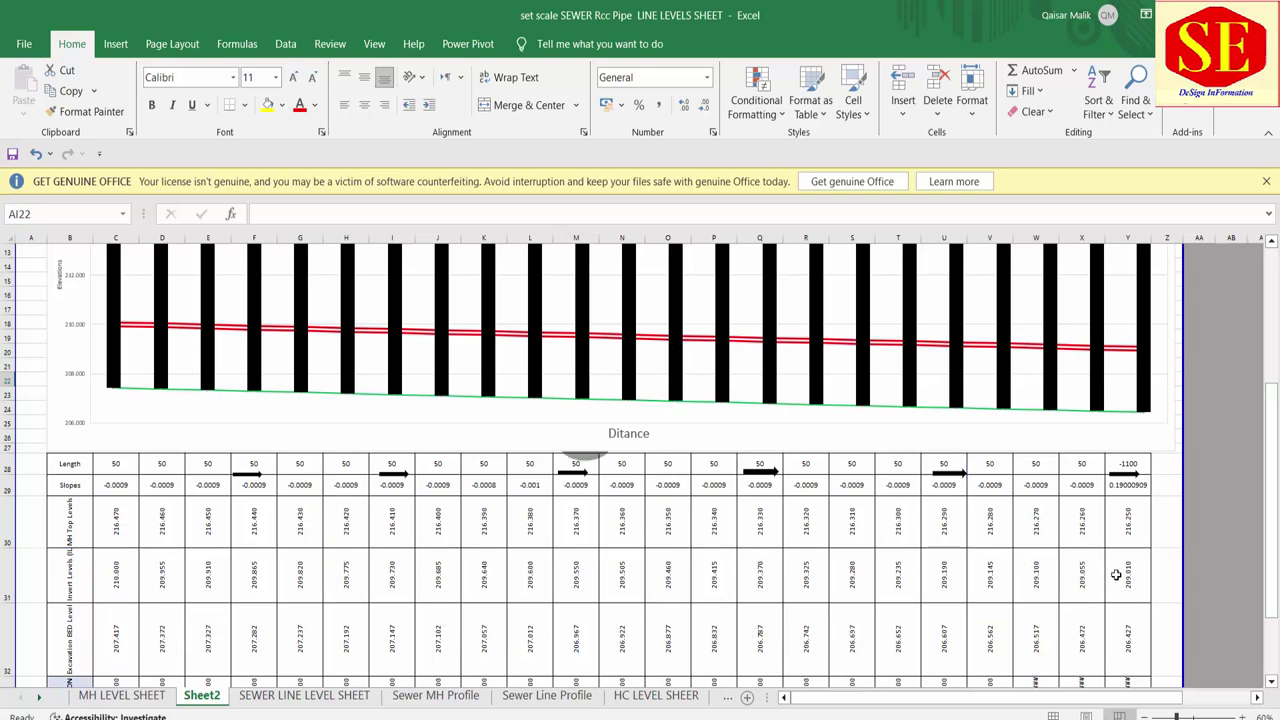
pyautogui.scroll(4, 512, 378)
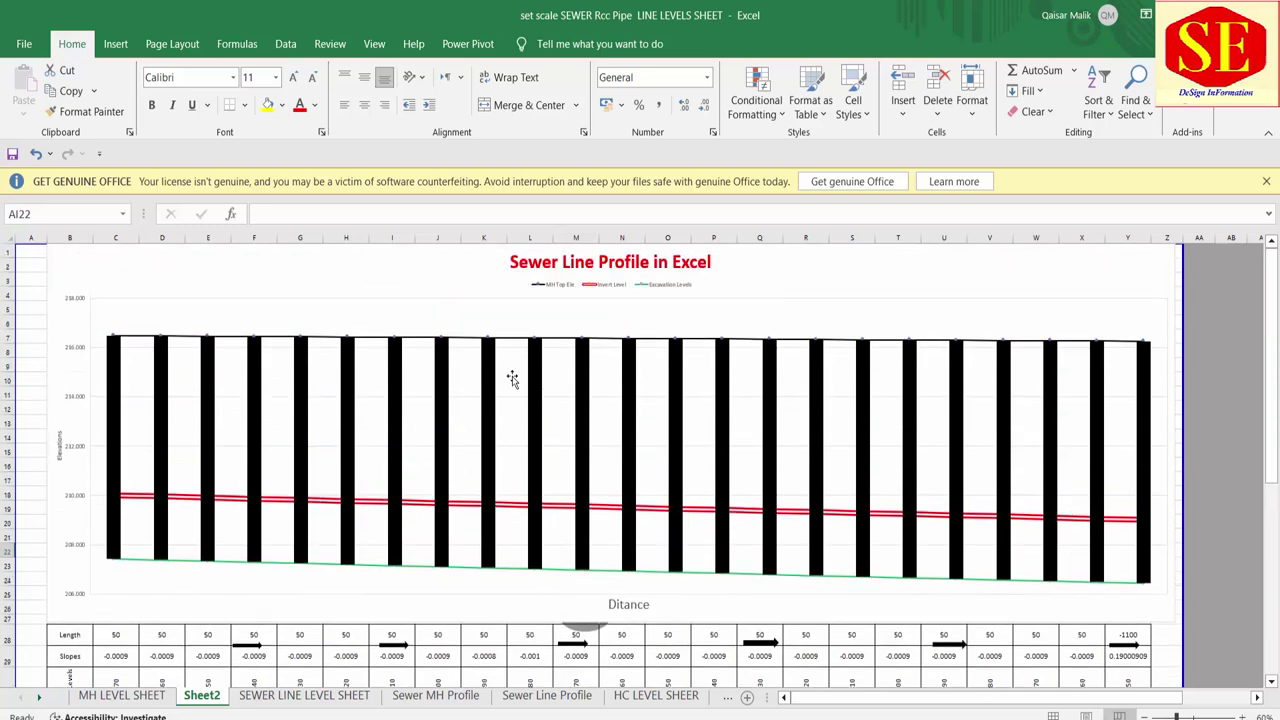
pyautogui.hotkey('ctrl', 'p')
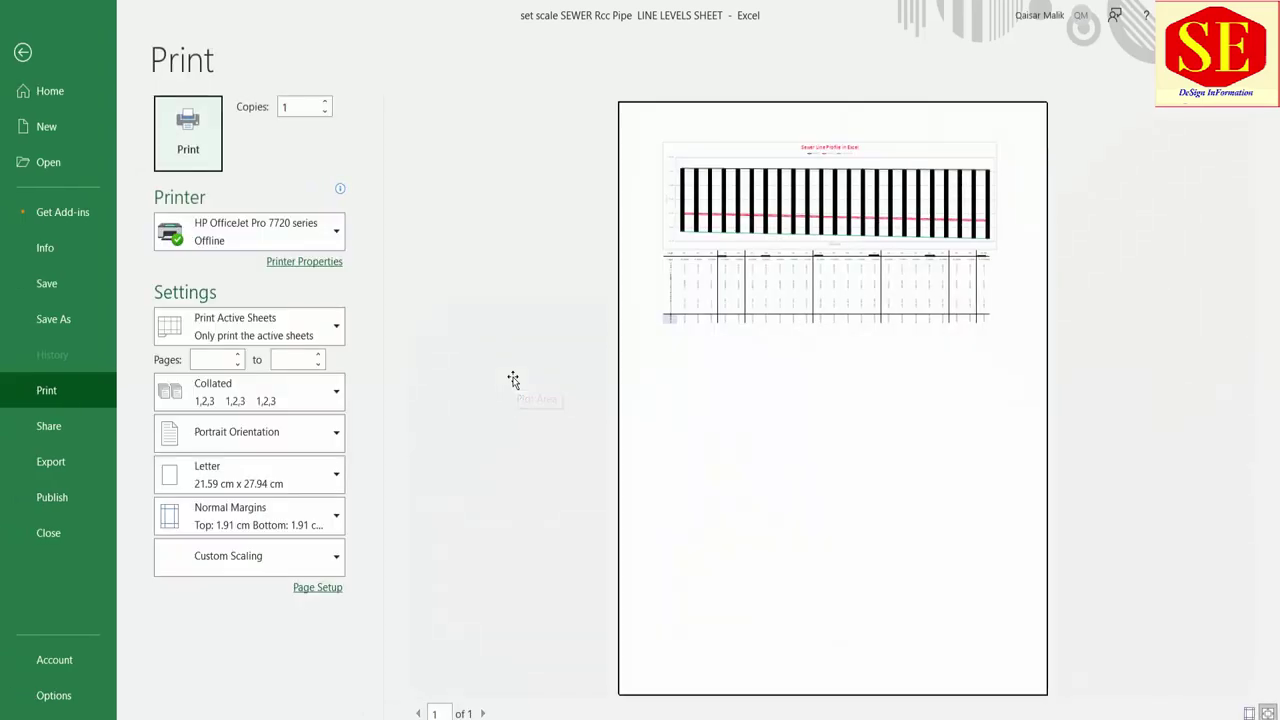
# Step: Set the page orientation to Landscape in Page Setup
pyautogui.click(983, 228)
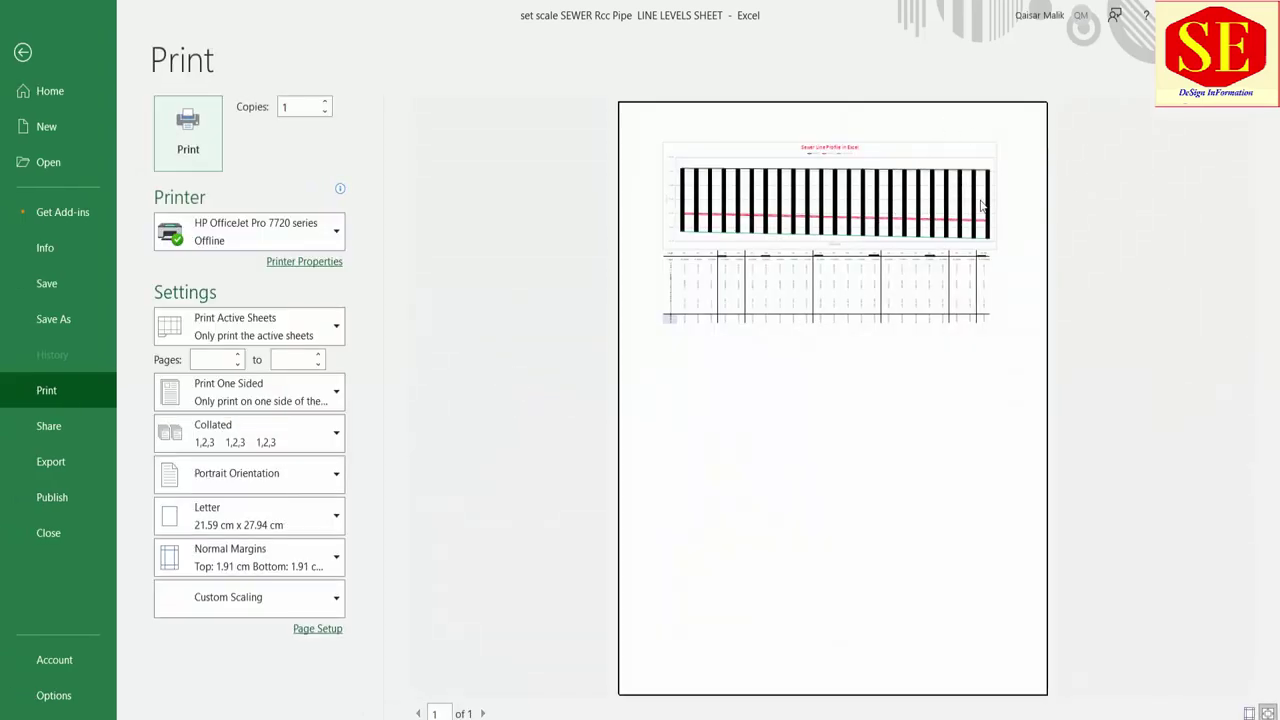
pyautogui.click(316, 633)
pyautogui.click(750, 378)
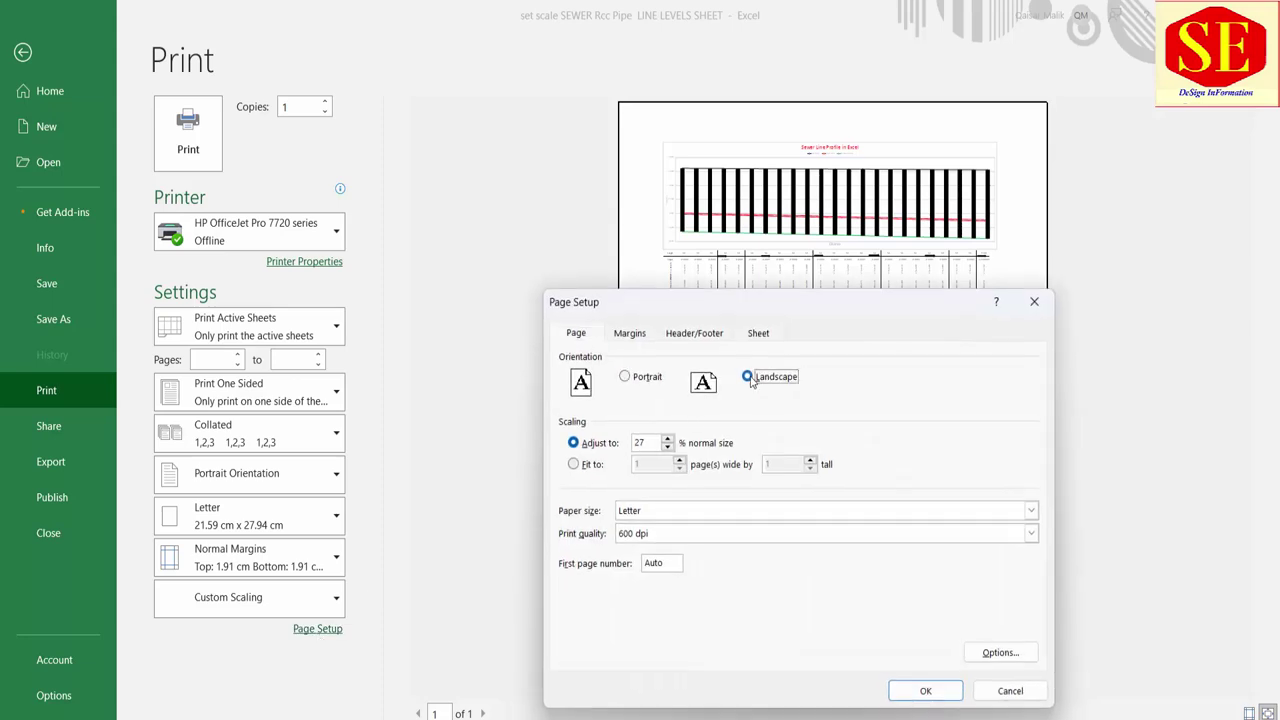
pyautogui.click(910, 690)
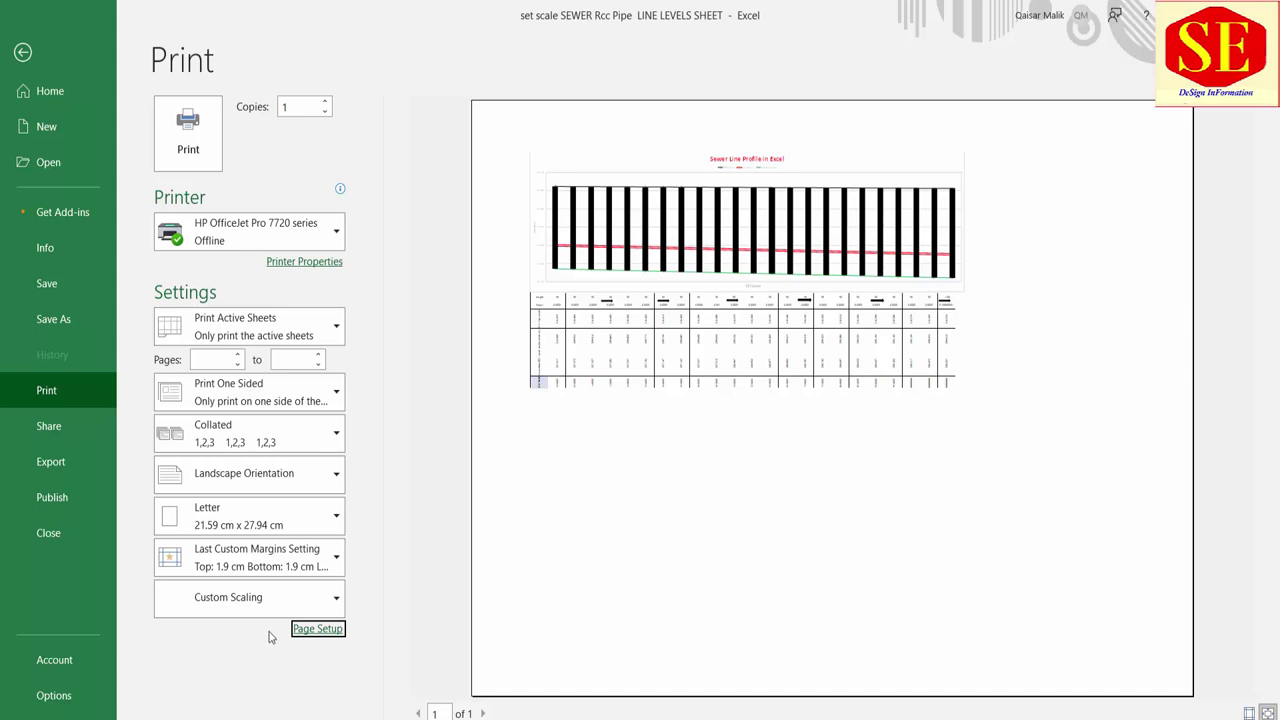
# Step: Set the print scaling to 55% and return to the worksheet
pyautogui.click(318, 629)
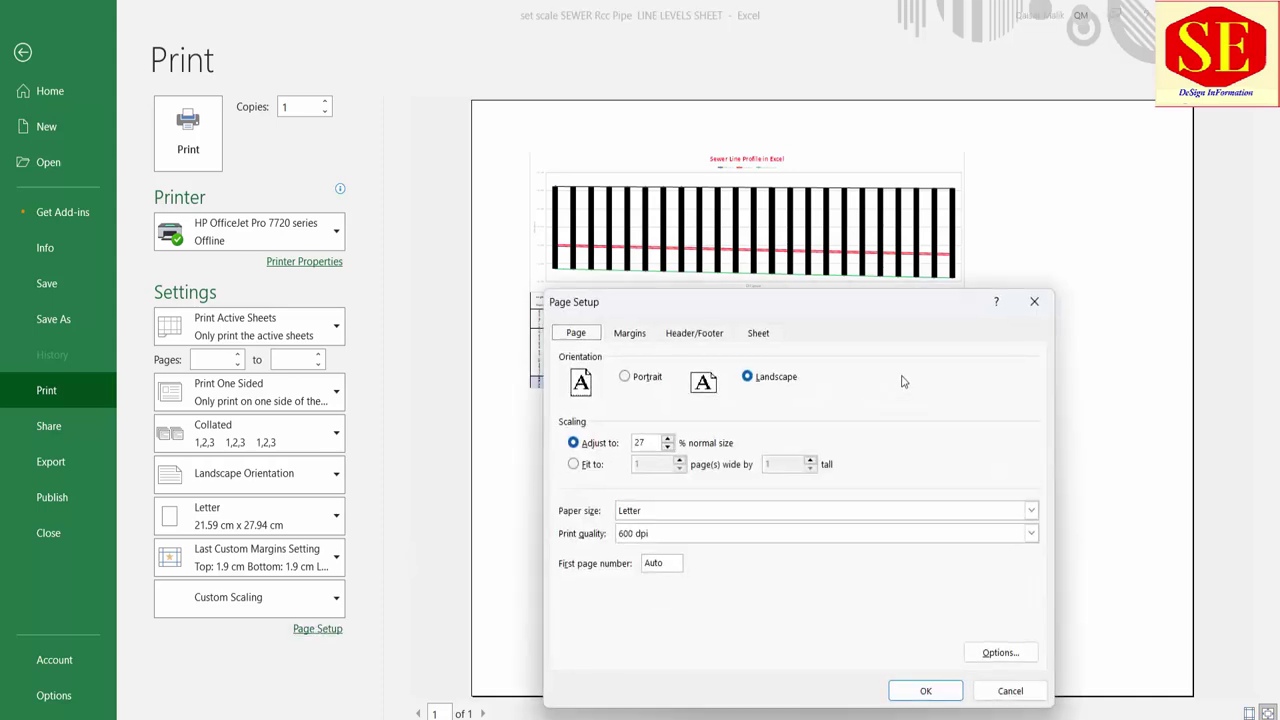
pyautogui.click(667, 439)
pyautogui.moveTo(700, 305); pyautogui.dragTo(203, 329)
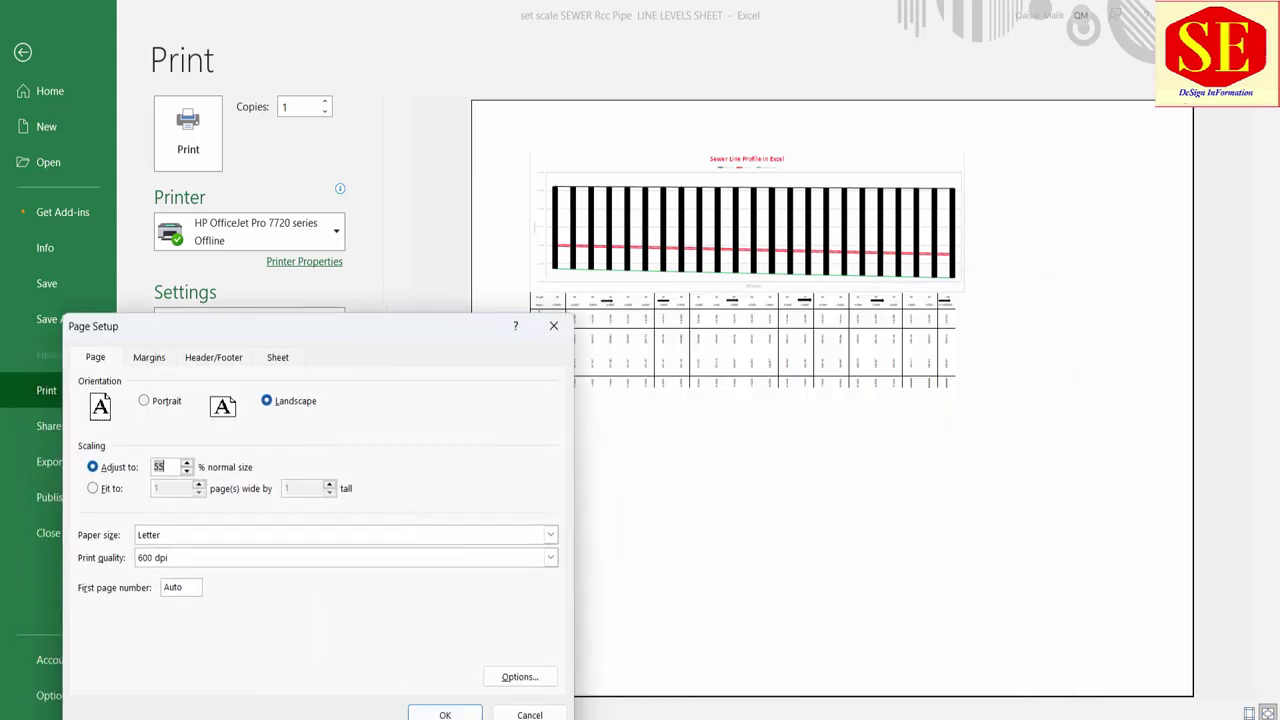
pyautogui.click(440, 711)
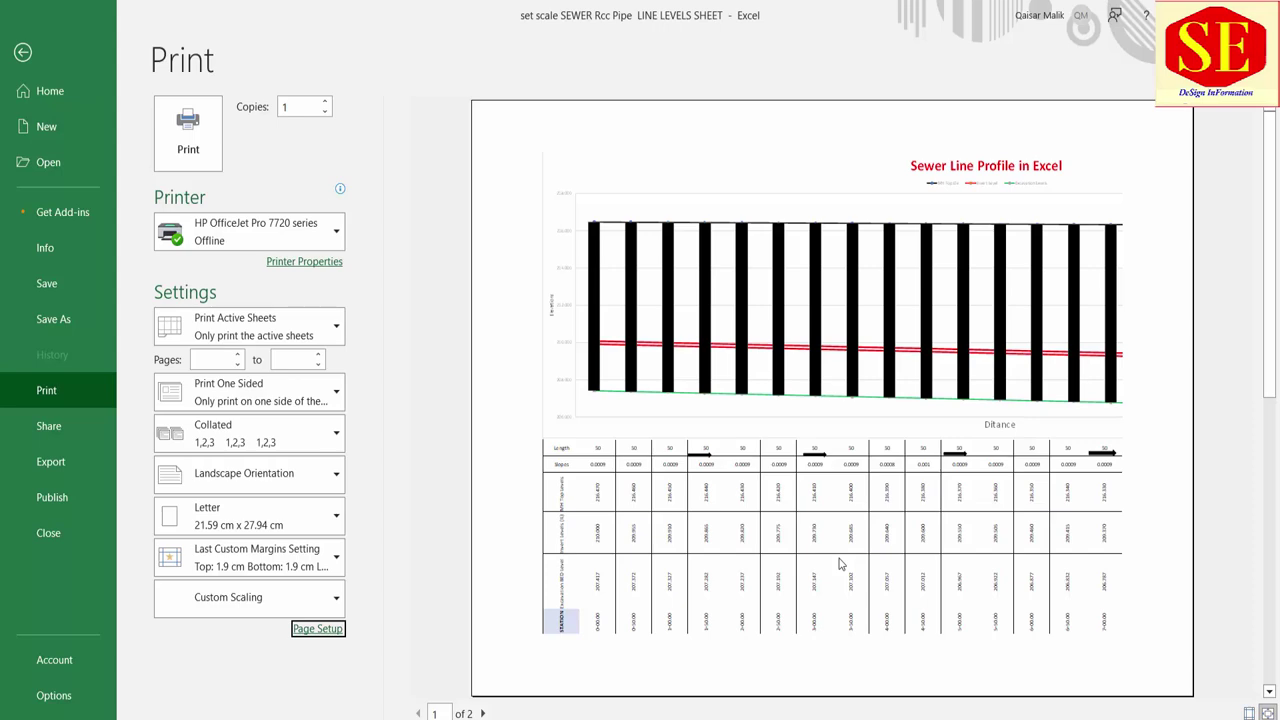
pyautogui.click(23, 52)
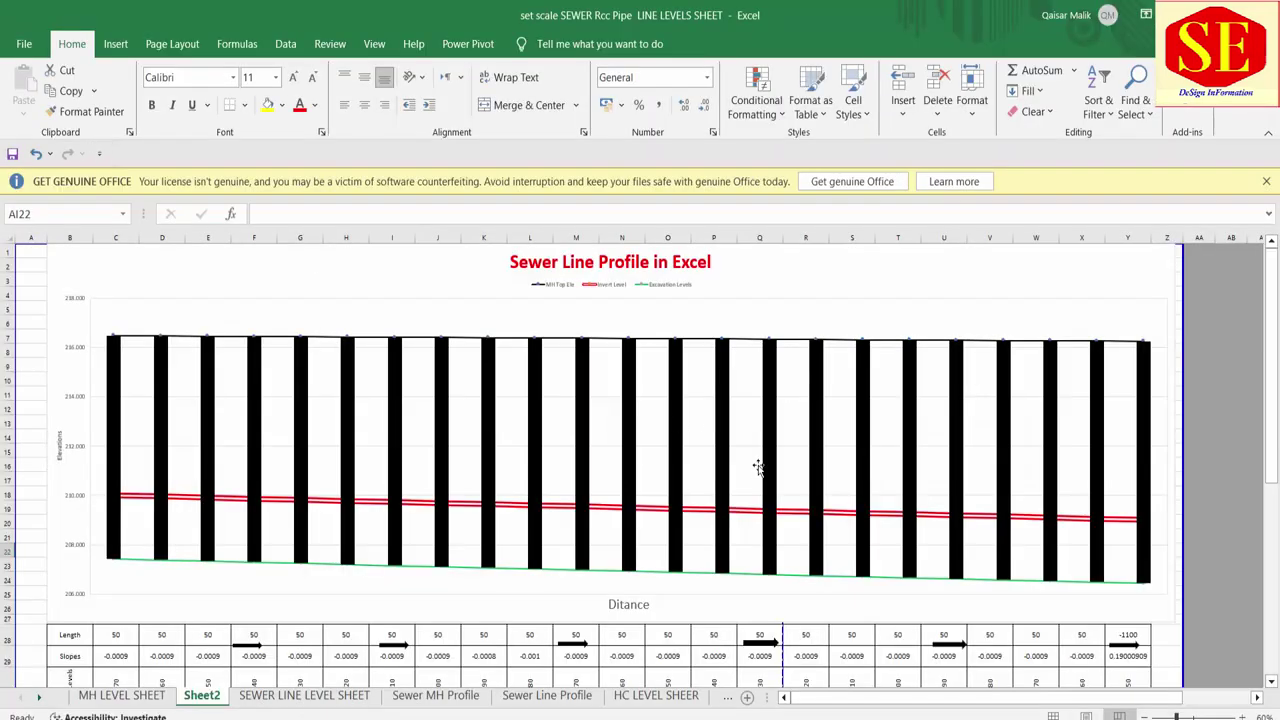
# Step: Colour the Excavation BED Level row text green
pyautogui.scroll(-2, 654, 405)
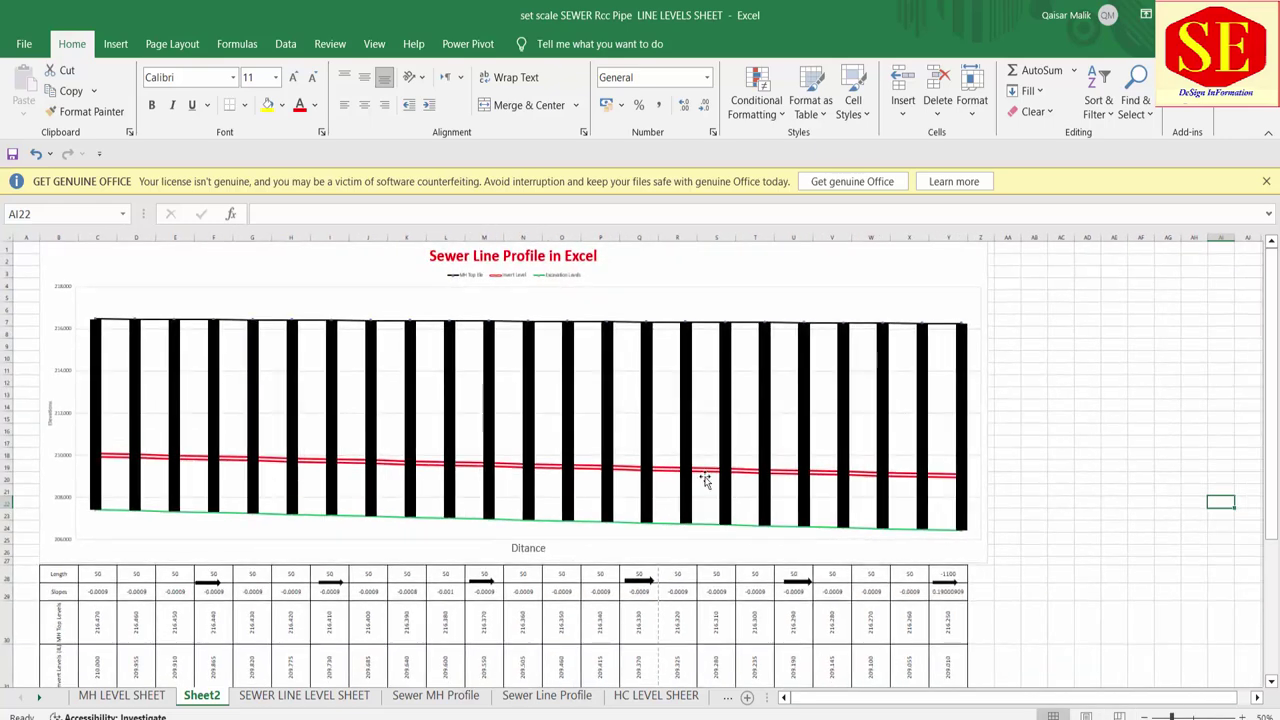
pyautogui.scroll(-1, 610, 497)
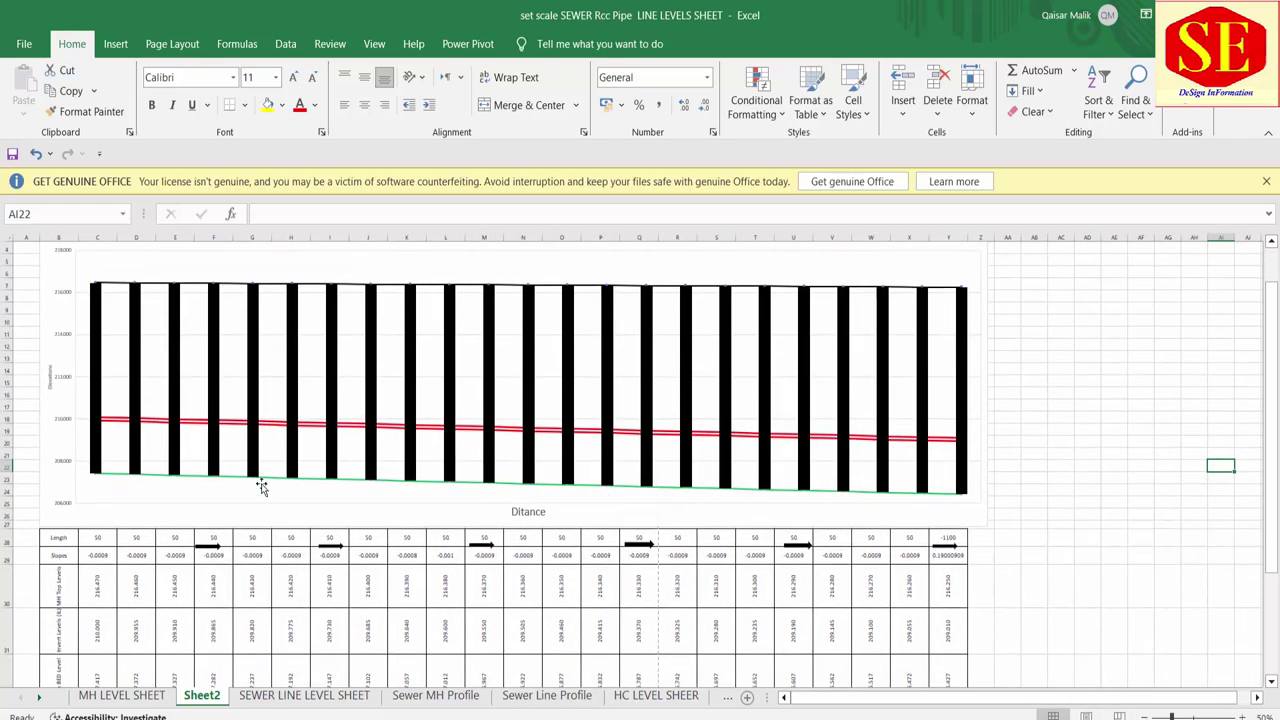
pyautogui.scroll(-1, 262, 486)
pyautogui.scroll(-1, 378, 427)
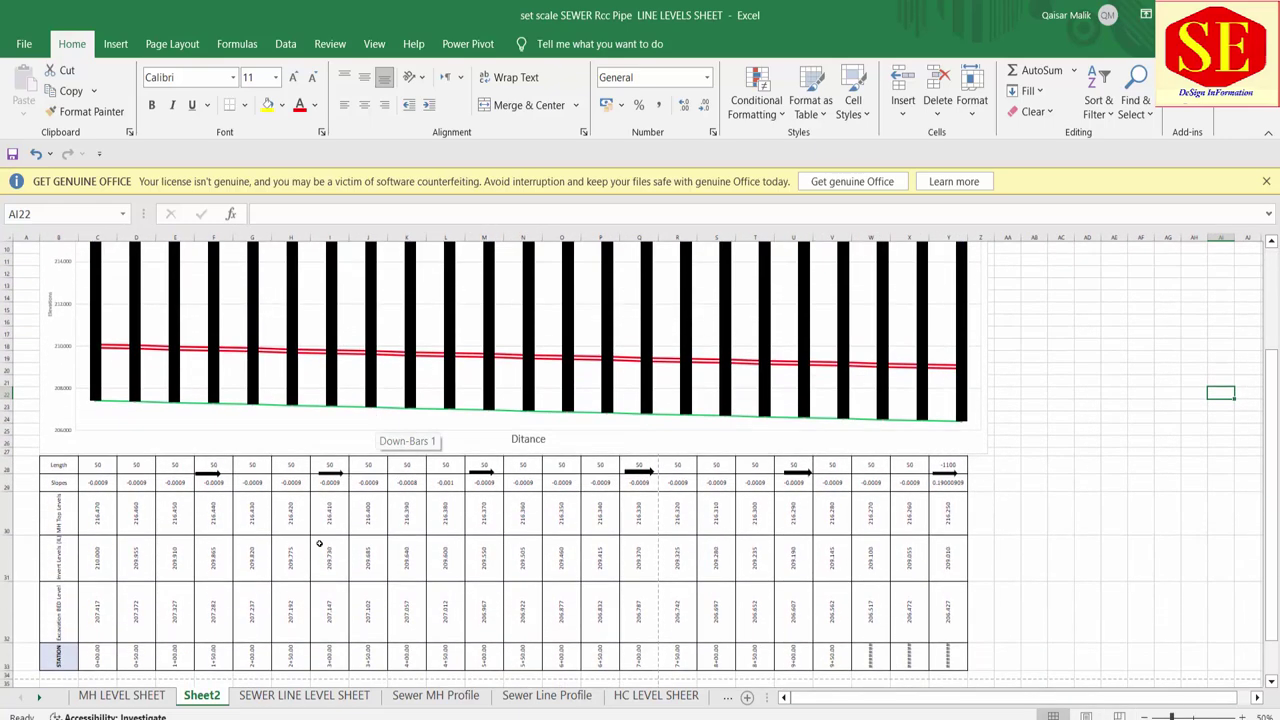
pyautogui.scroll(2, 480, 405)
pyautogui.scroll(-1, 549, 394)
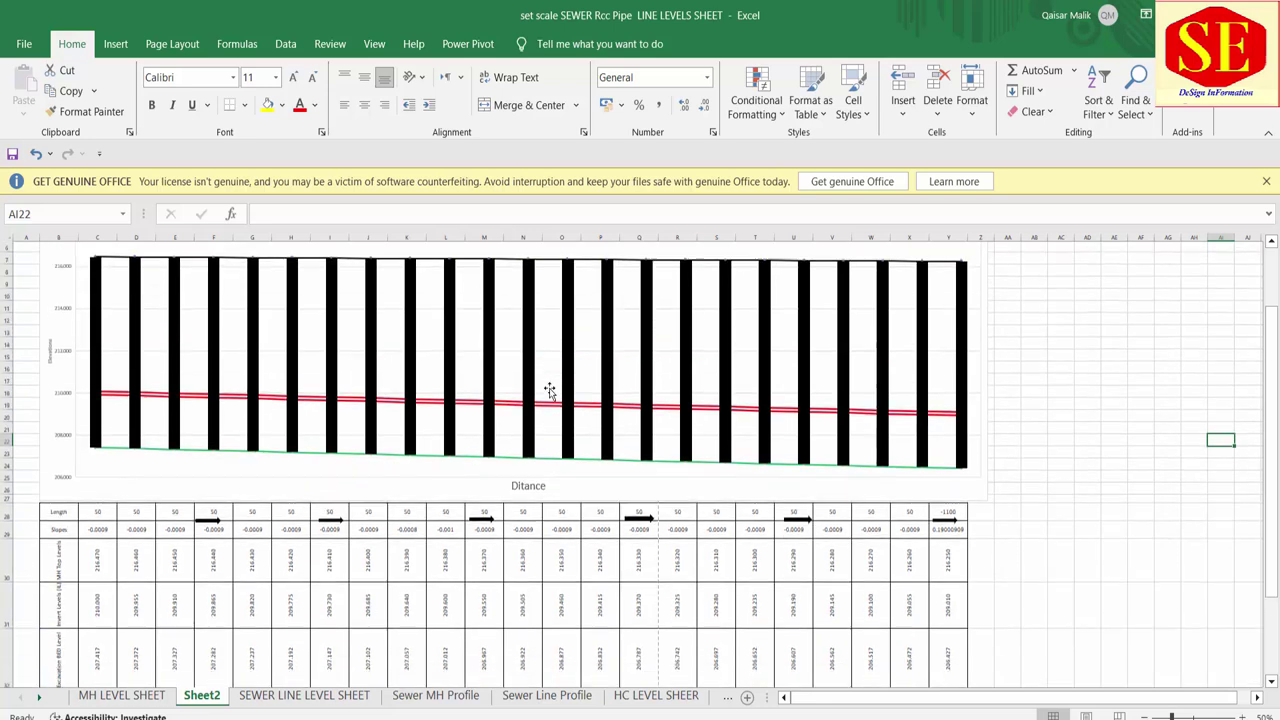
pyautogui.scroll(-1, 549, 394)
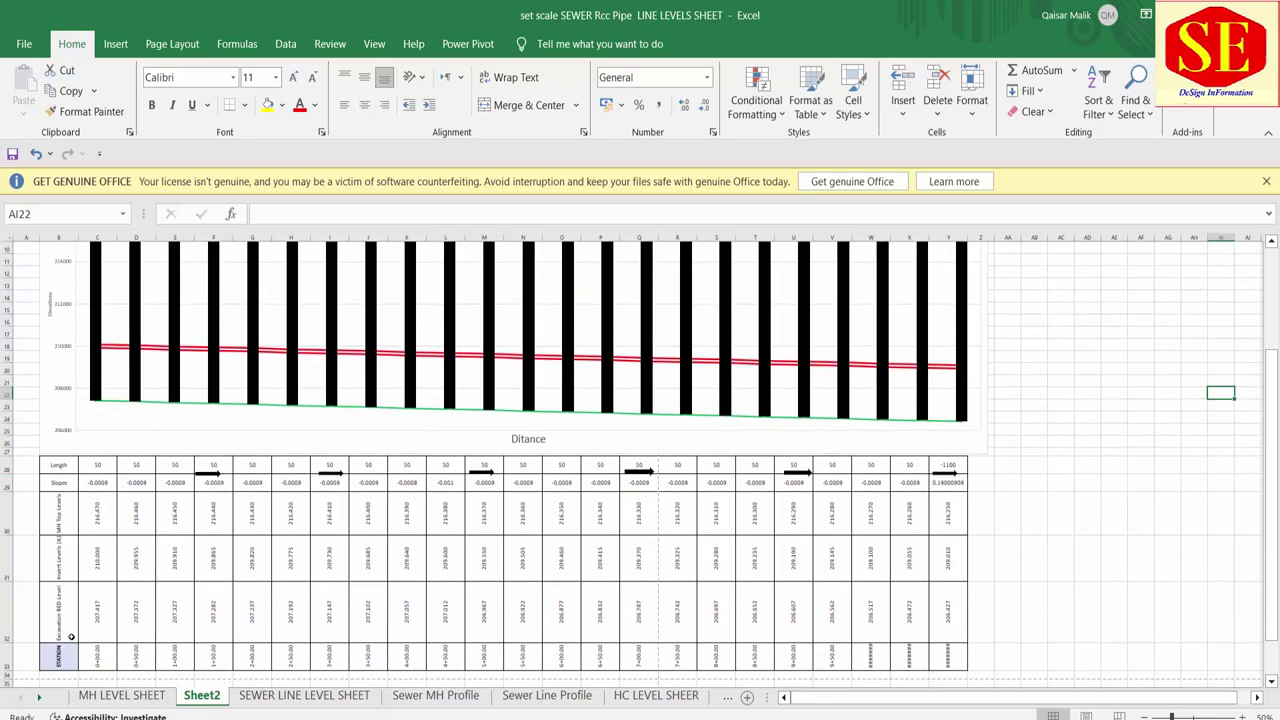
pyautogui.moveTo(71, 636)
pyautogui.mouseDown()
pyautogui.moveTo(65, 612)
pyautogui.moveTo(990, 610)
pyautogui.moveTo(955, 608)
pyautogui.mouseUp()
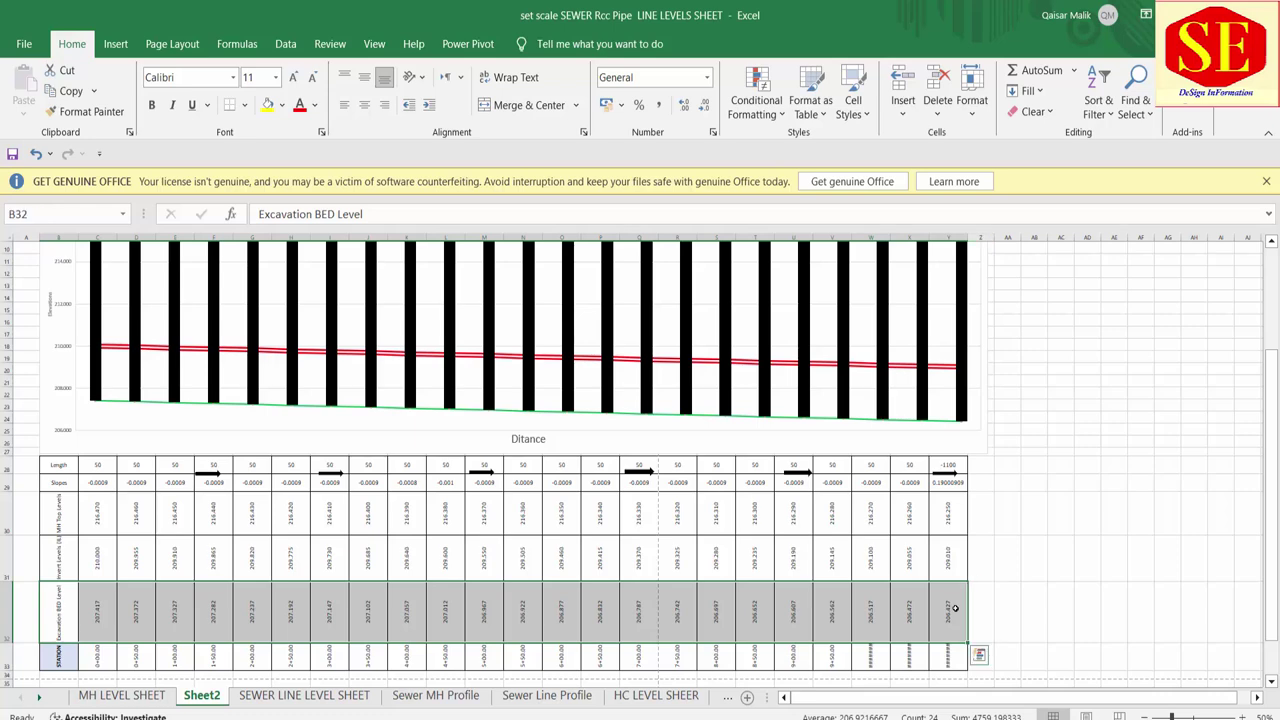
pyautogui.click(282, 105)
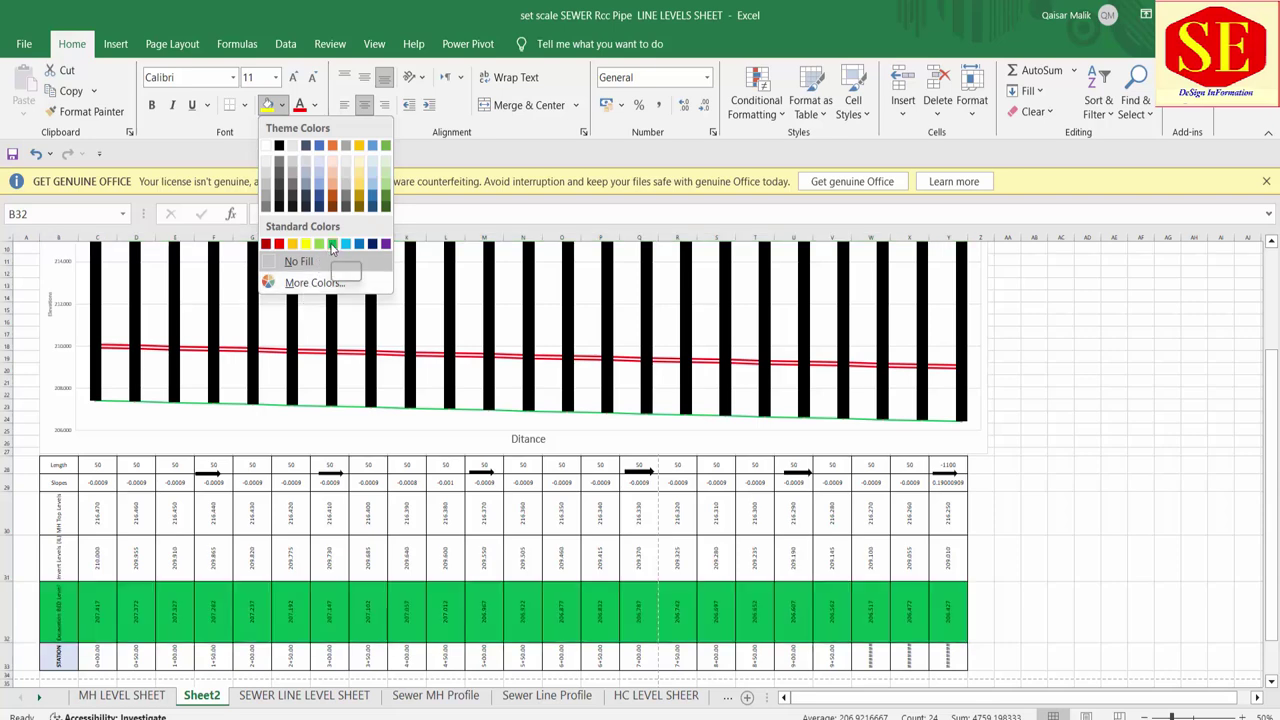
pyautogui.press('Escape')
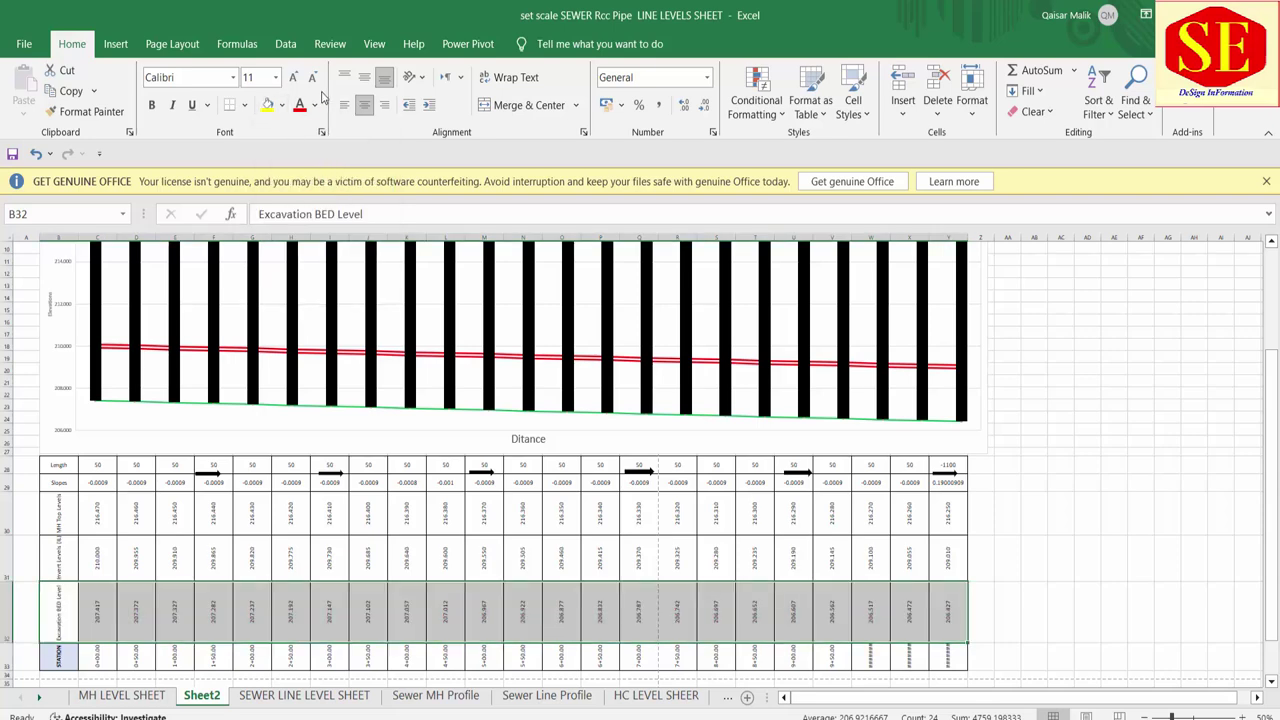
pyautogui.click(313, 105)
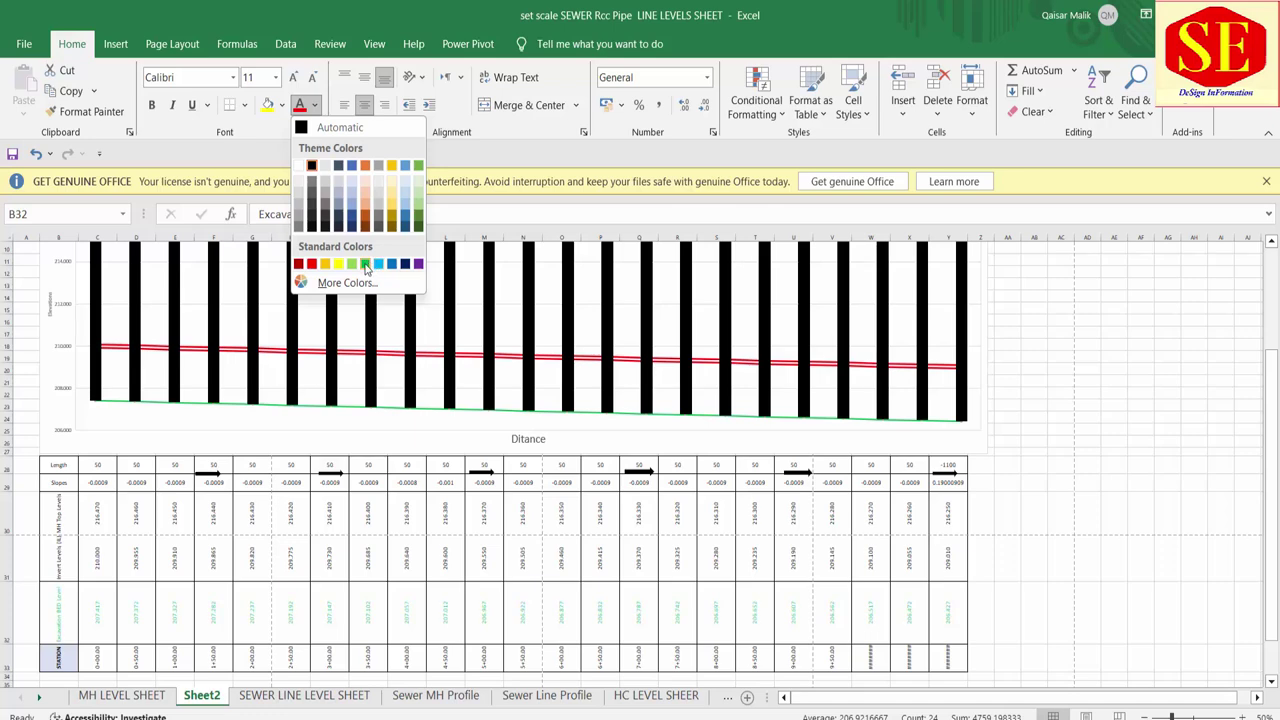
pyautogui.click(364, 263)
# Step: Make the Excavation BED Level row bold at 16-point size
pyautogui.click(152, 106)
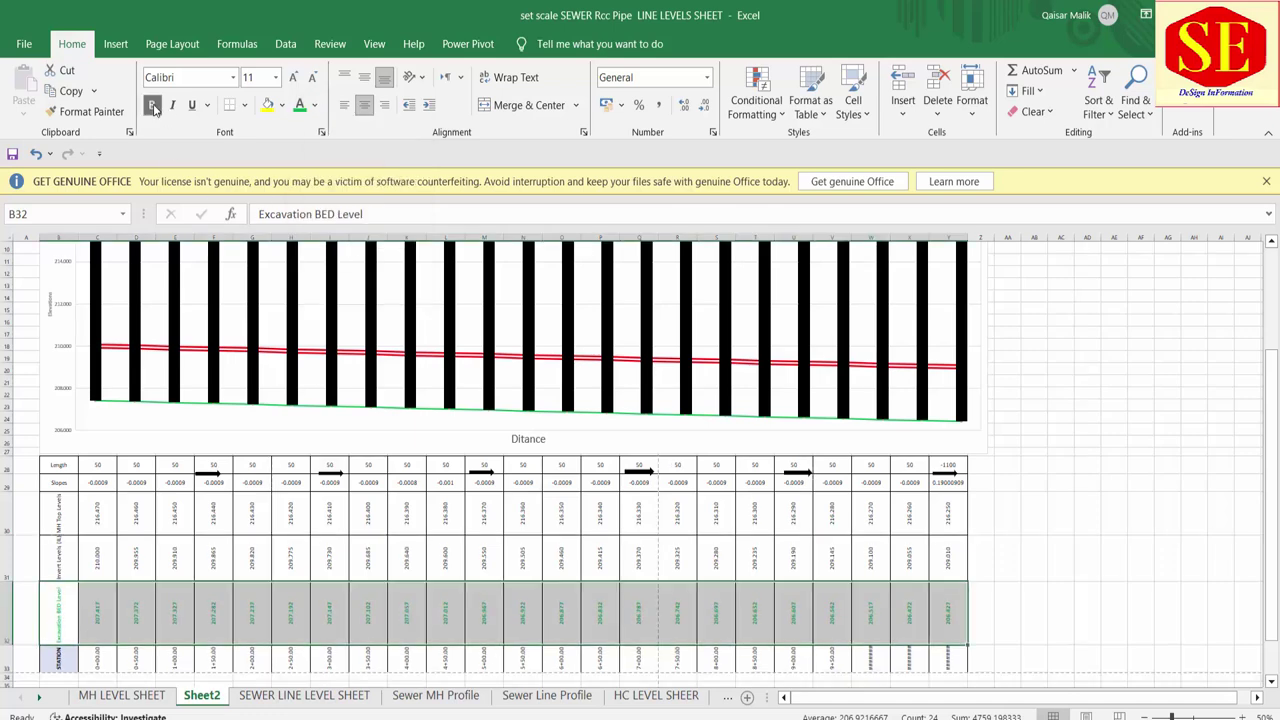
pyautogui.click(292, 80)
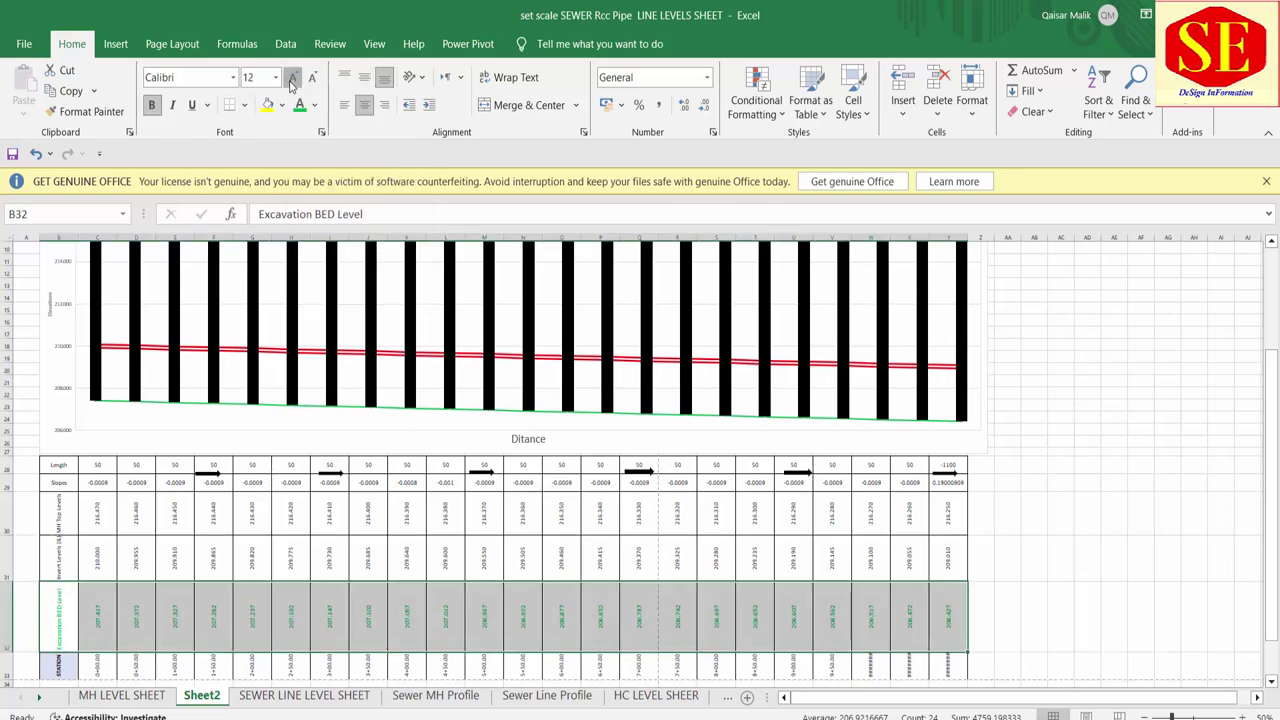
pyautogui.click(292, 80)
pyautogui.click(292, 80)
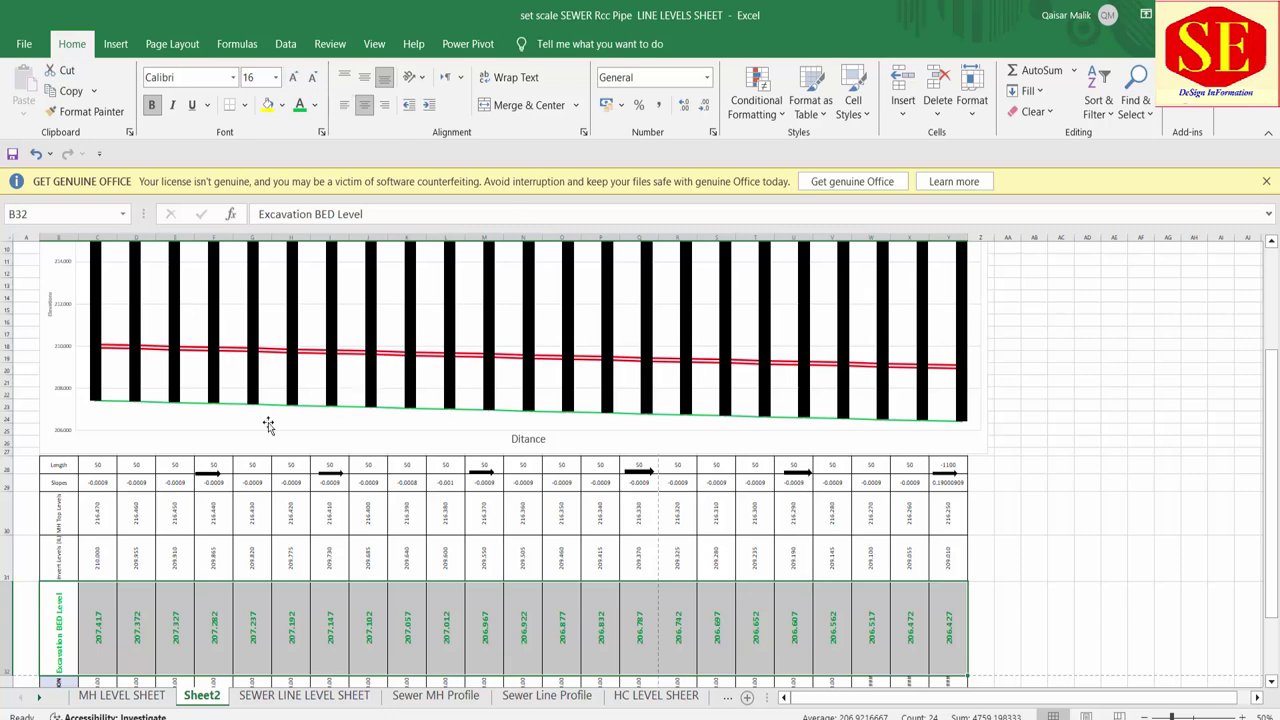
pyautogui.moveTo(66, 558); pyautogui.dragTo(948, 558)
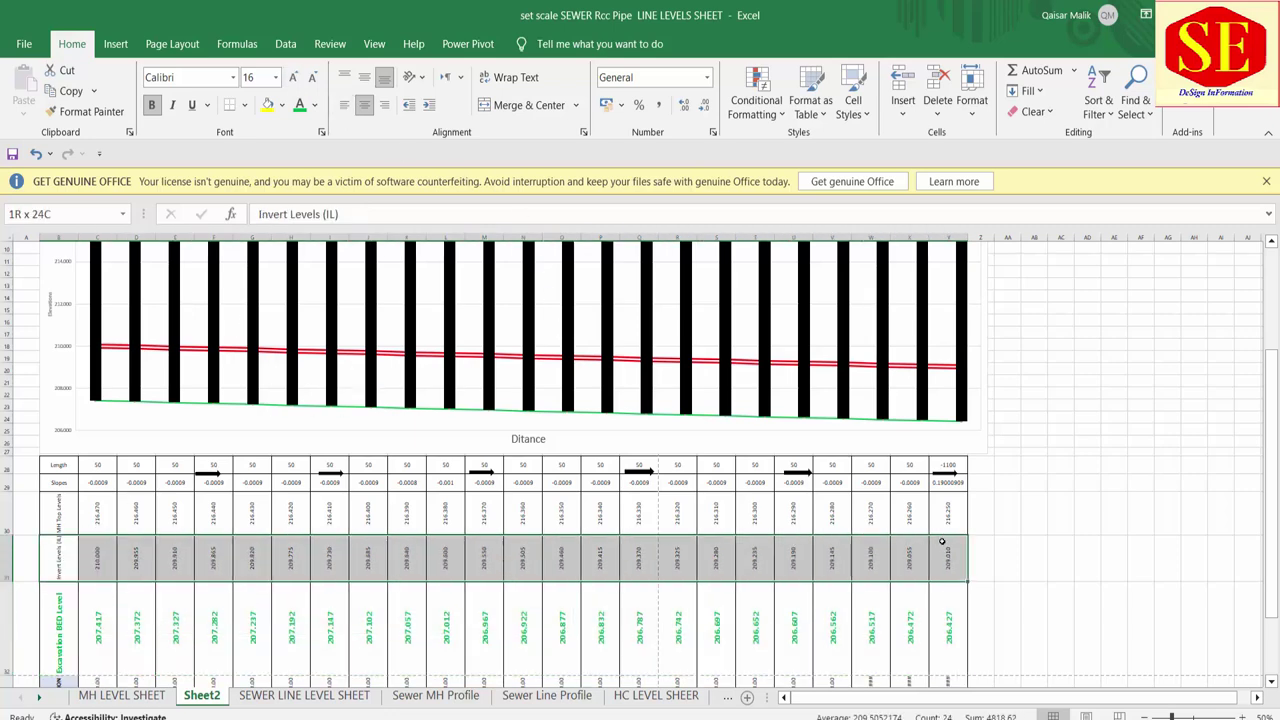
# Step: Make the Invert Levels row text red and bold
pyautogui.click(314, 104)
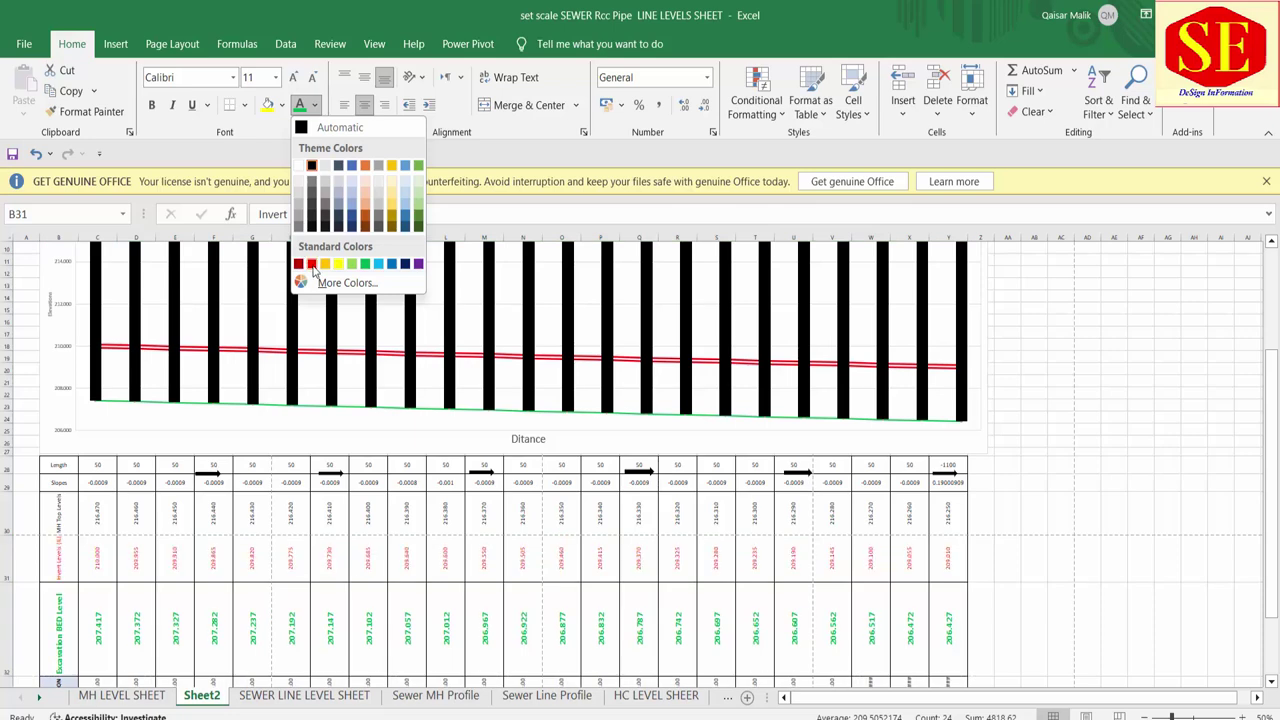
pyautogui.click(311, 262)
pyautogui.click(151, 104)
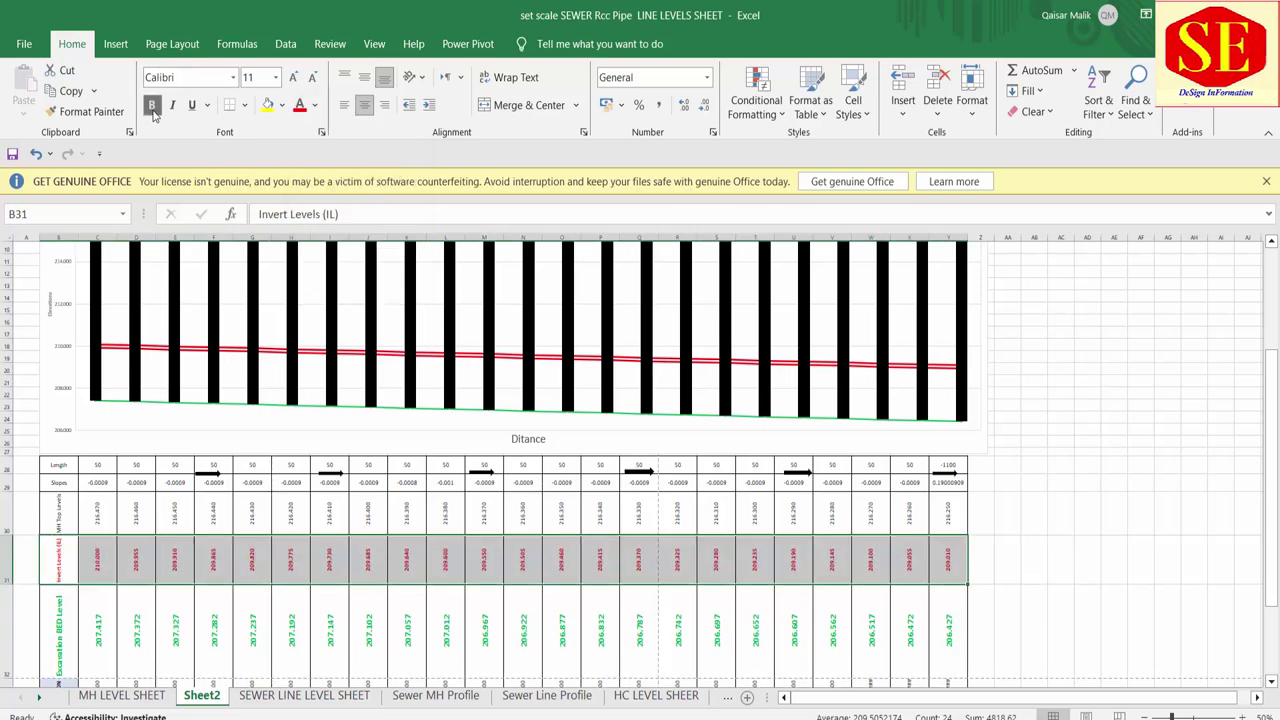
pyautogui.scroll(2, 565, 418)
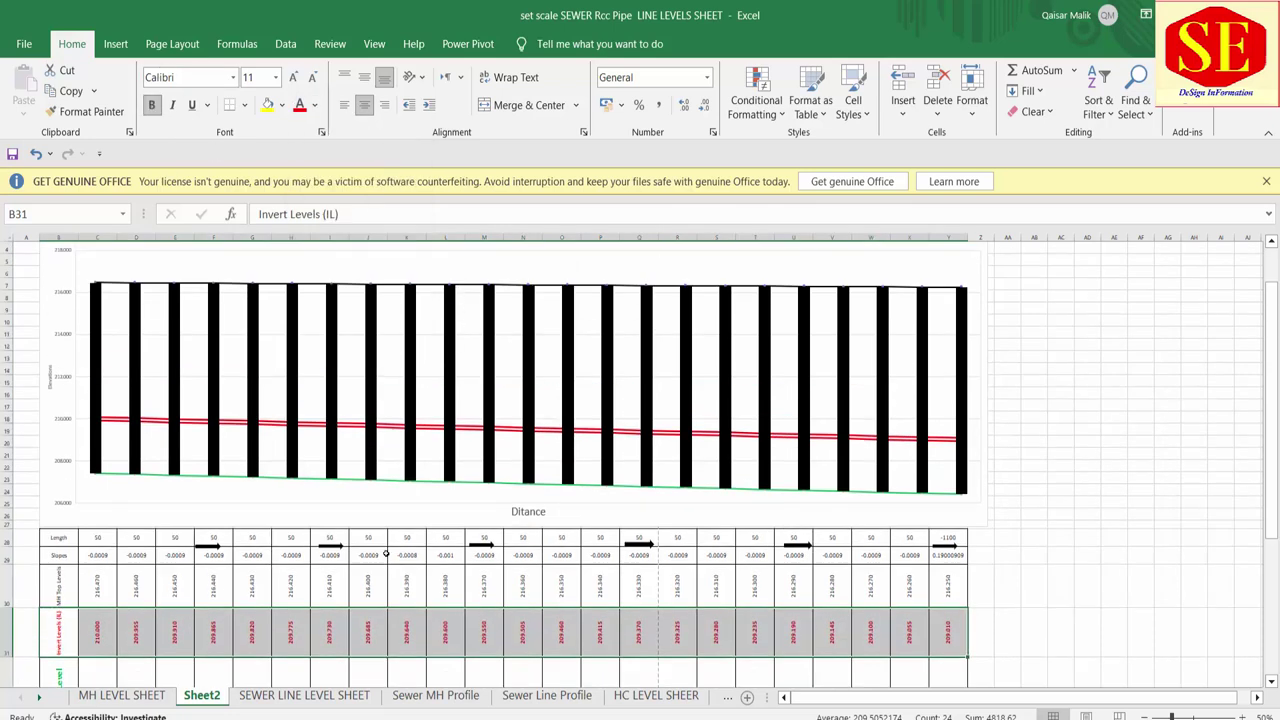
pyautogui.scroll(-1, 374, 644)
# Step: Make the MH Top Levels row bold
pyautogui.click(52, 545)
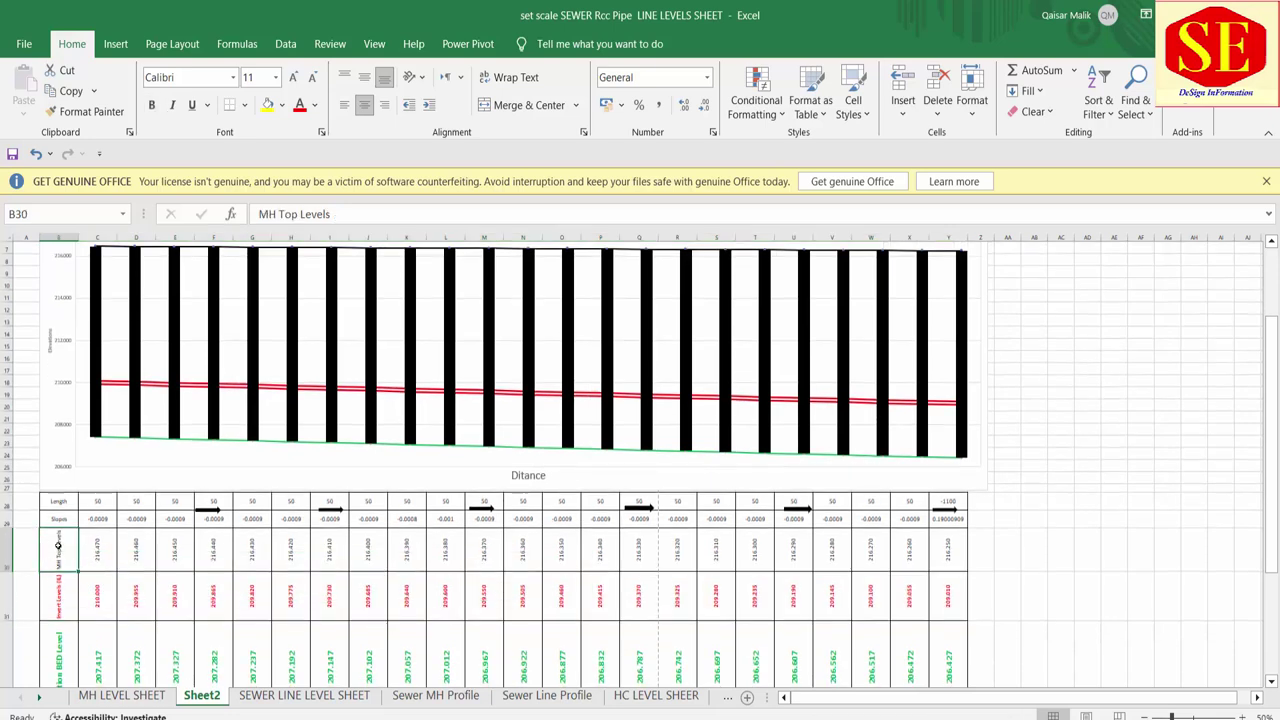
pyautogui.moveTo(58, 545); pyautogui.dragTo(948, 548)
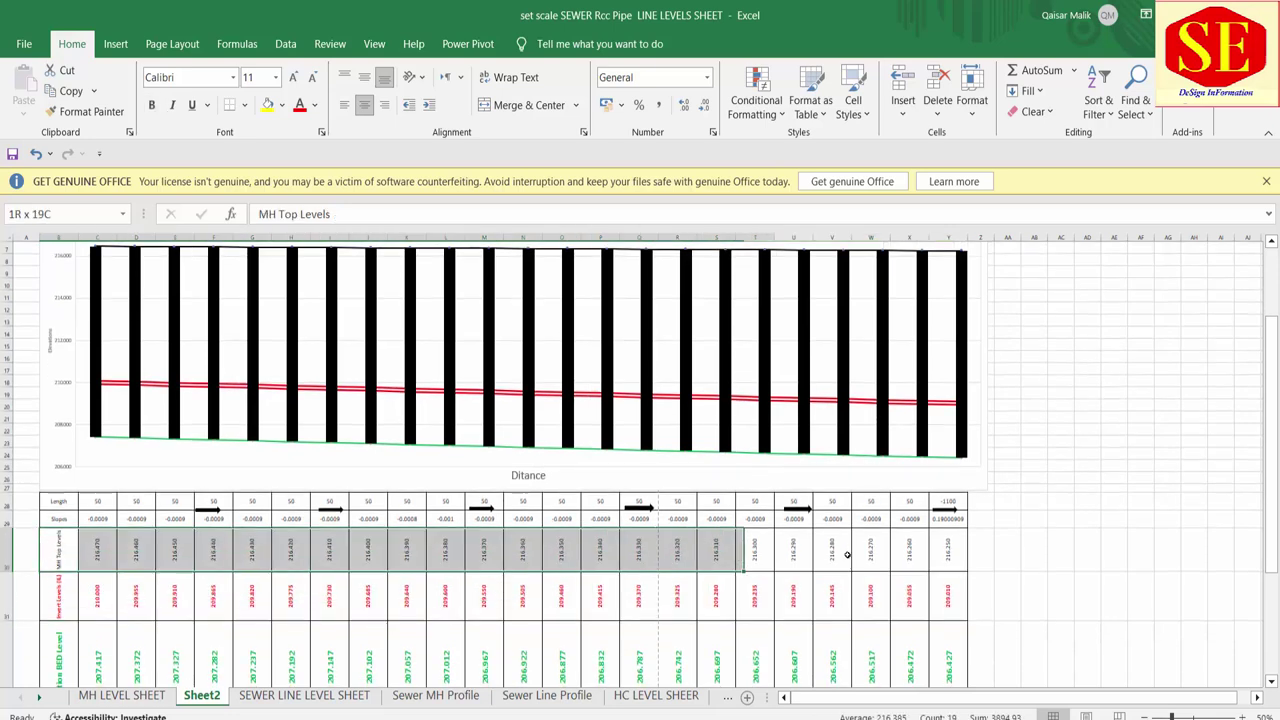
pyautogui.click(151, 105)
pyautogui.click(1024, 474)
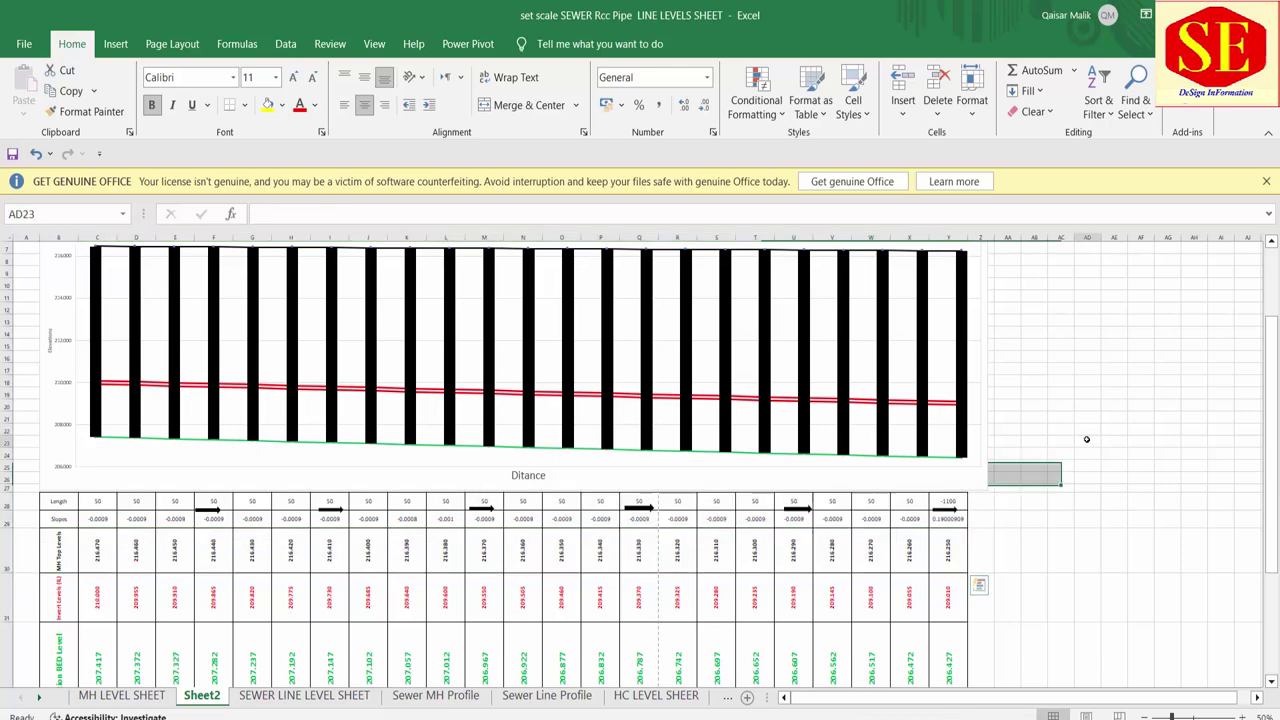
# Step: Increase the STATION row height to 66 so its values display
pyautogui.scroll(-2, 903, 466)
pyautogui.click(871, 658)
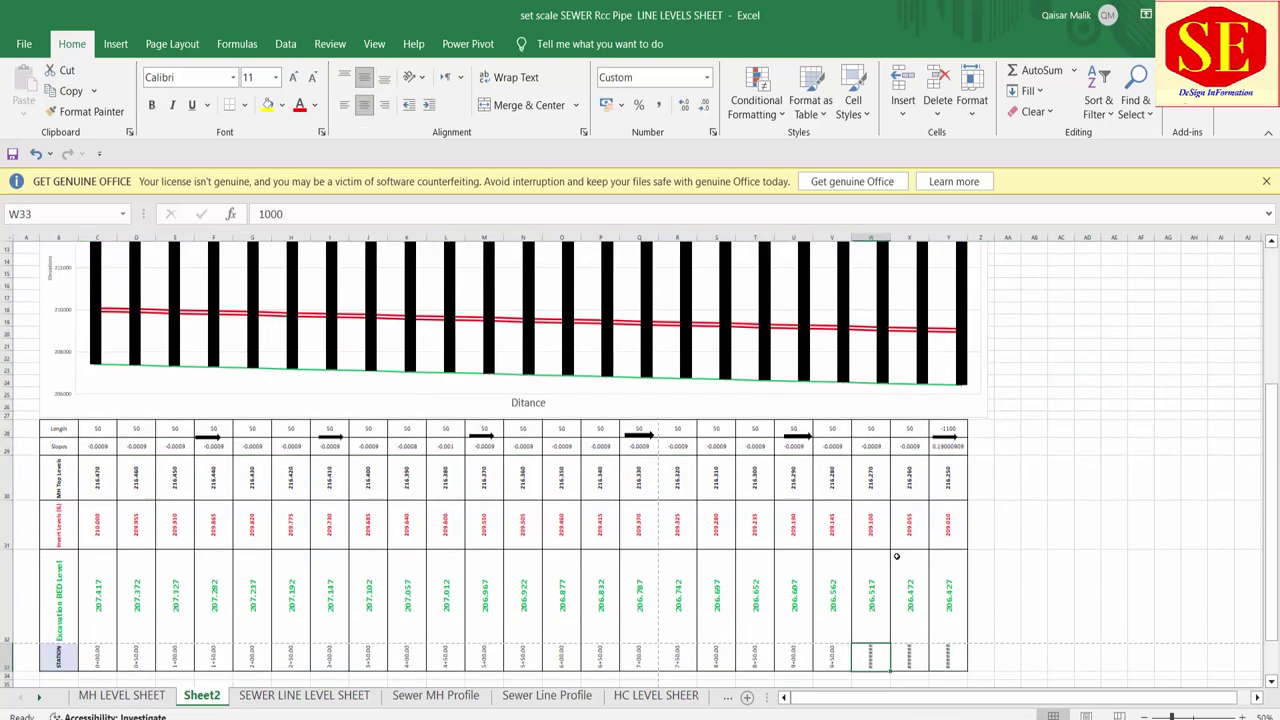
pyautogui.moveTo(7, 670); pyautogui.dragTo(8, 683)
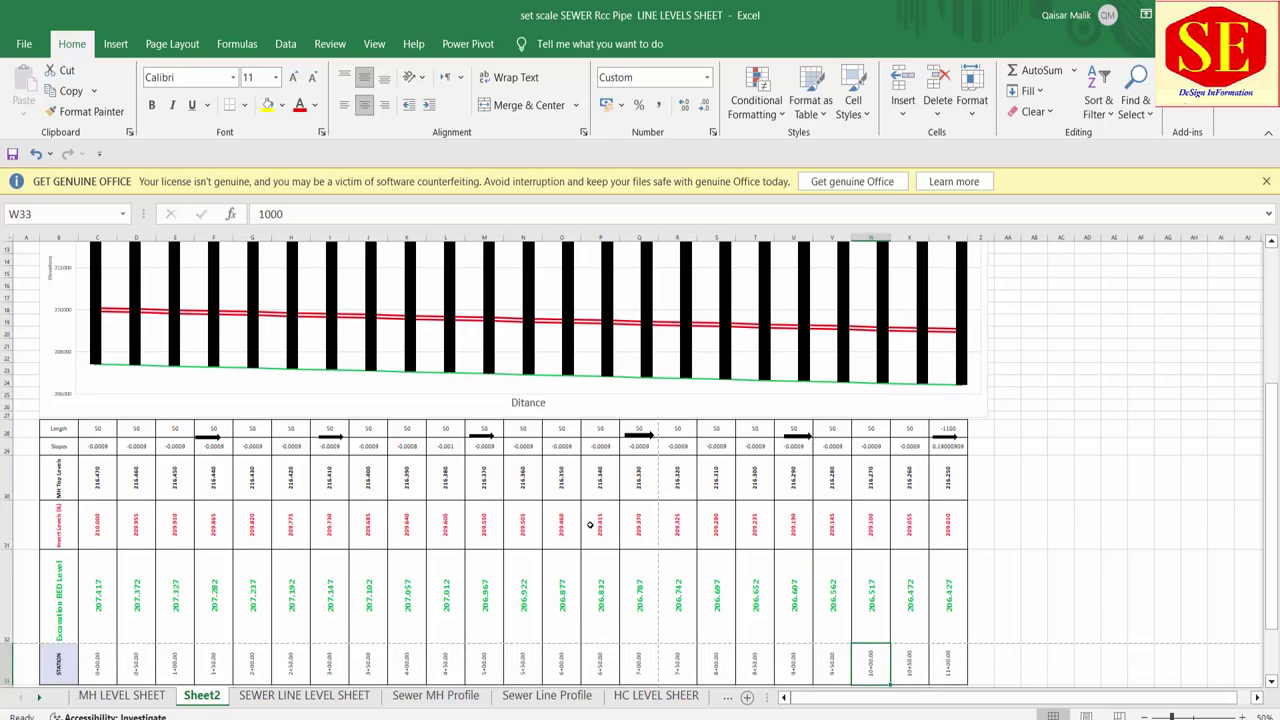
pyautogui.scroll(2, 717, 538)
pyautogui.scroll(2, 717, 538)
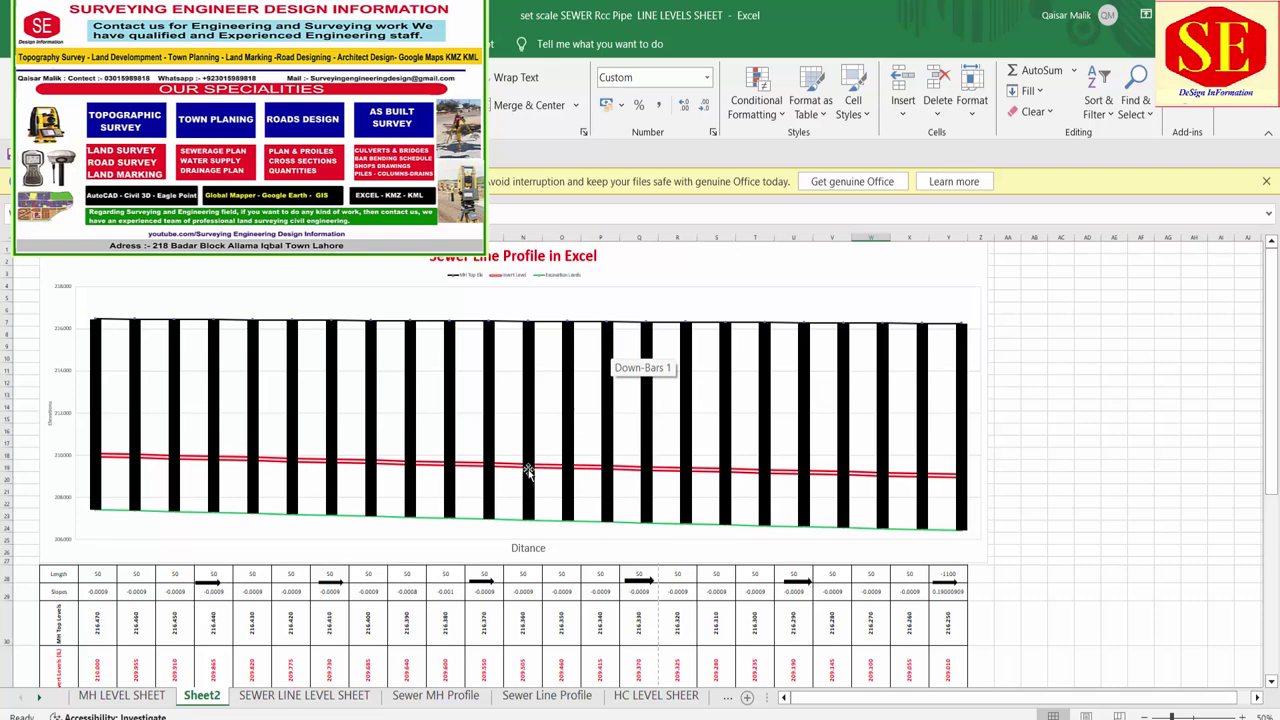
# Step: Go through the MH LEVEL SHEET tab and on to the SEWER LINE LEVEL SHEET table
pyautogui.click(121, 695)
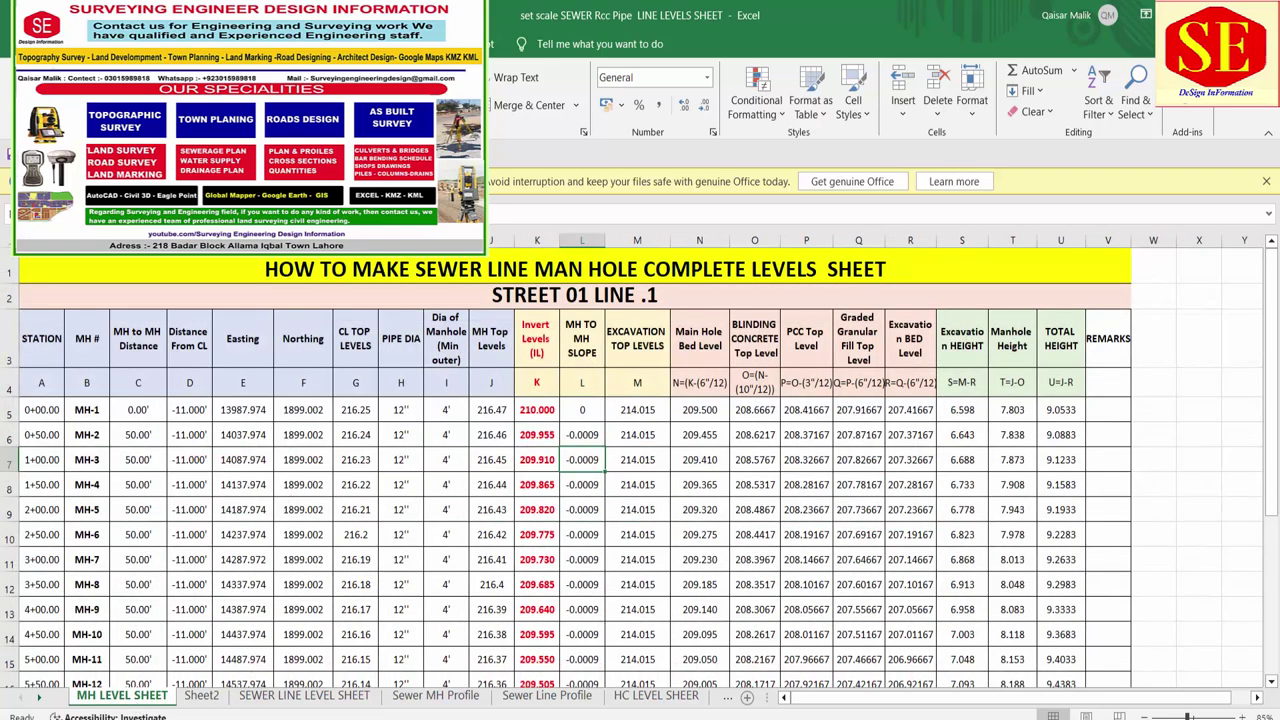
pyautogui.hotkey('ctrl', 'pagedown')
pyautogui.hotkey('ctrl', 'pagedown')
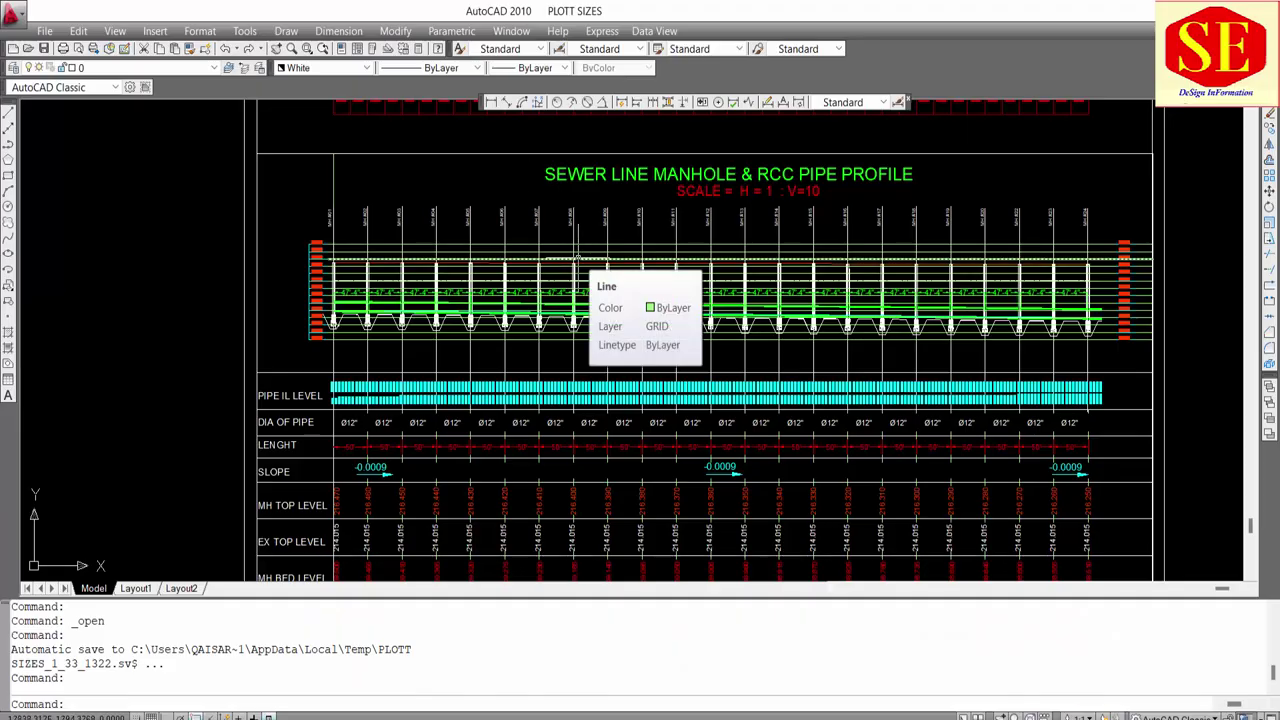
# Step: Zoom in and out around the PLOTT SIZES drawing to inspect the manhole shop-drawing sheets and legend
pyautogui.scroll(-5, 577, 258)
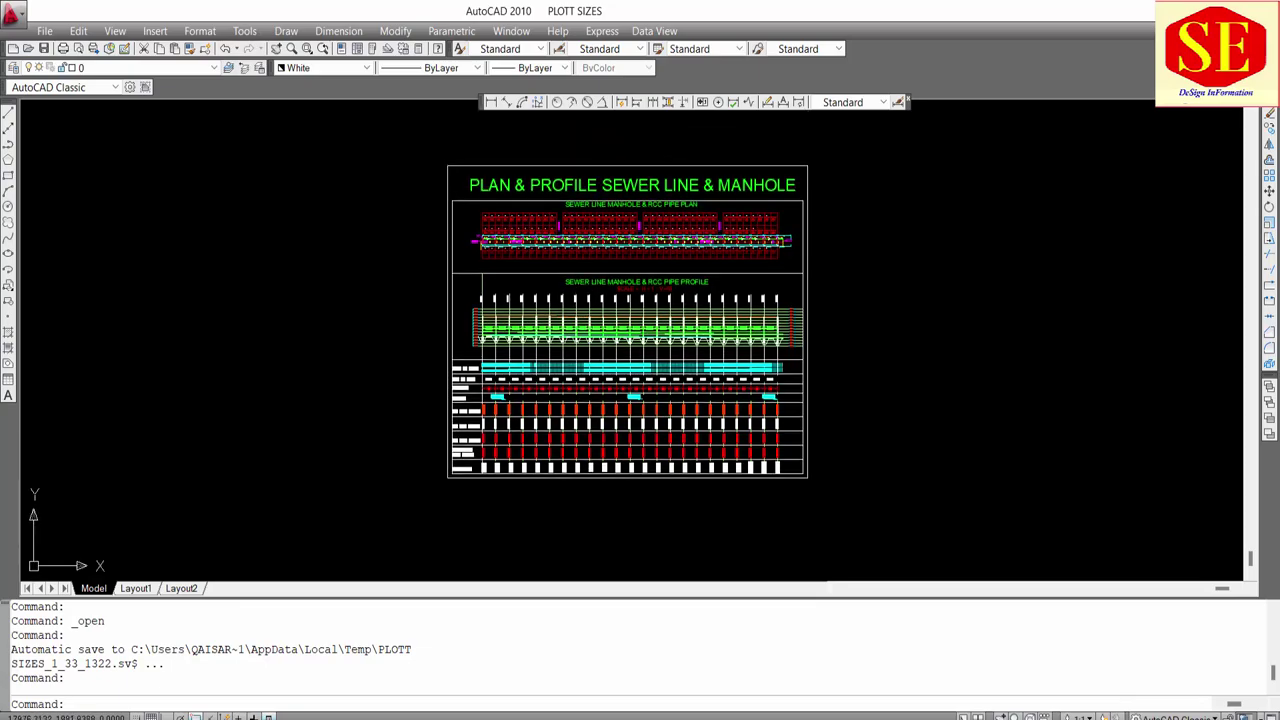
pyautogui.scroll(-5, 632, 262)
pyautogui.scroll(4, 518, 212)
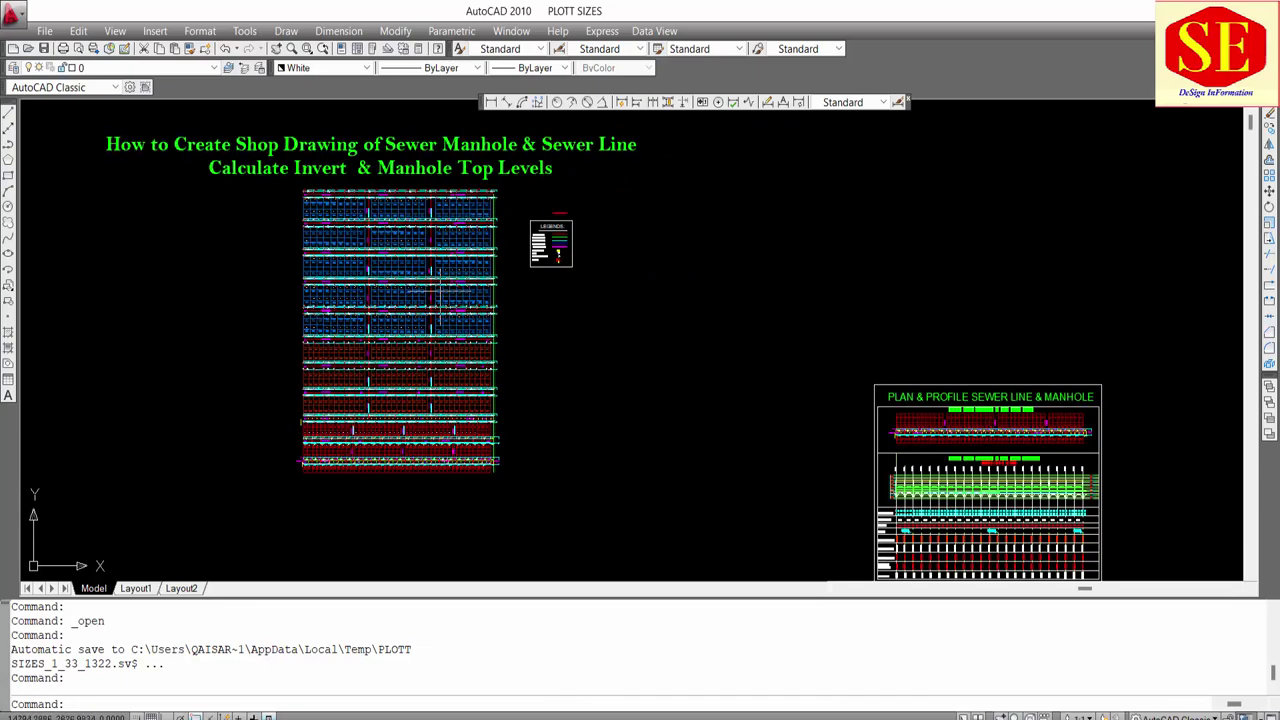
pyautogui.scroll(3, 432, 408)
pyautogui.scroll(1, 432, 408)
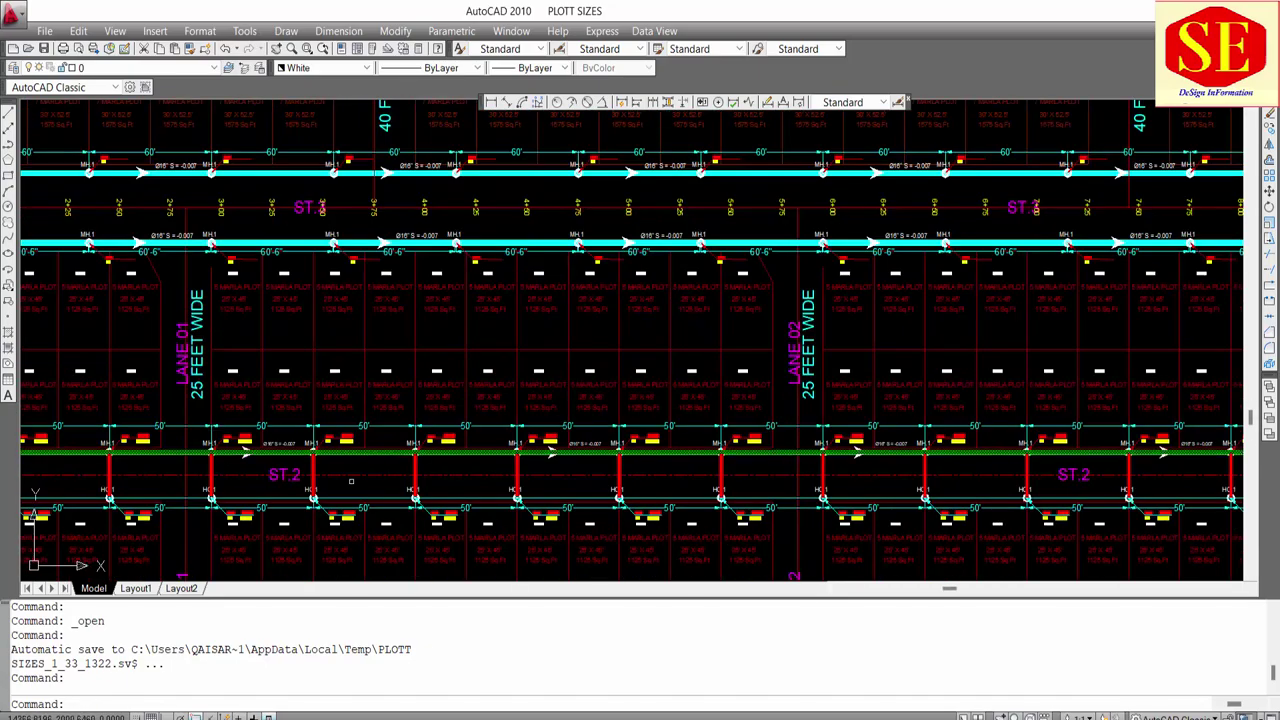
pyautogui.scroll(1, 630, 403)
pyautogui.scroll(2, 555, 374)
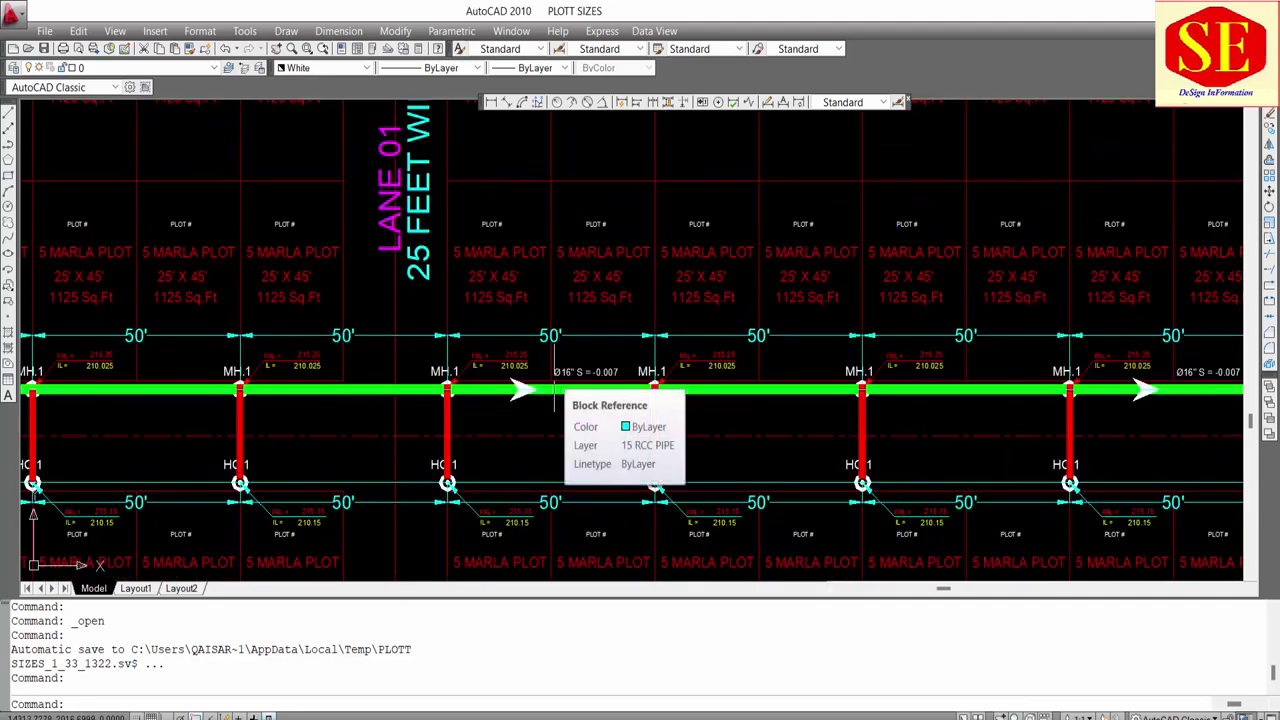
pyautogui.scroll(-3, 555, 385)
pyautogui.scroll(-1, 553, 378)
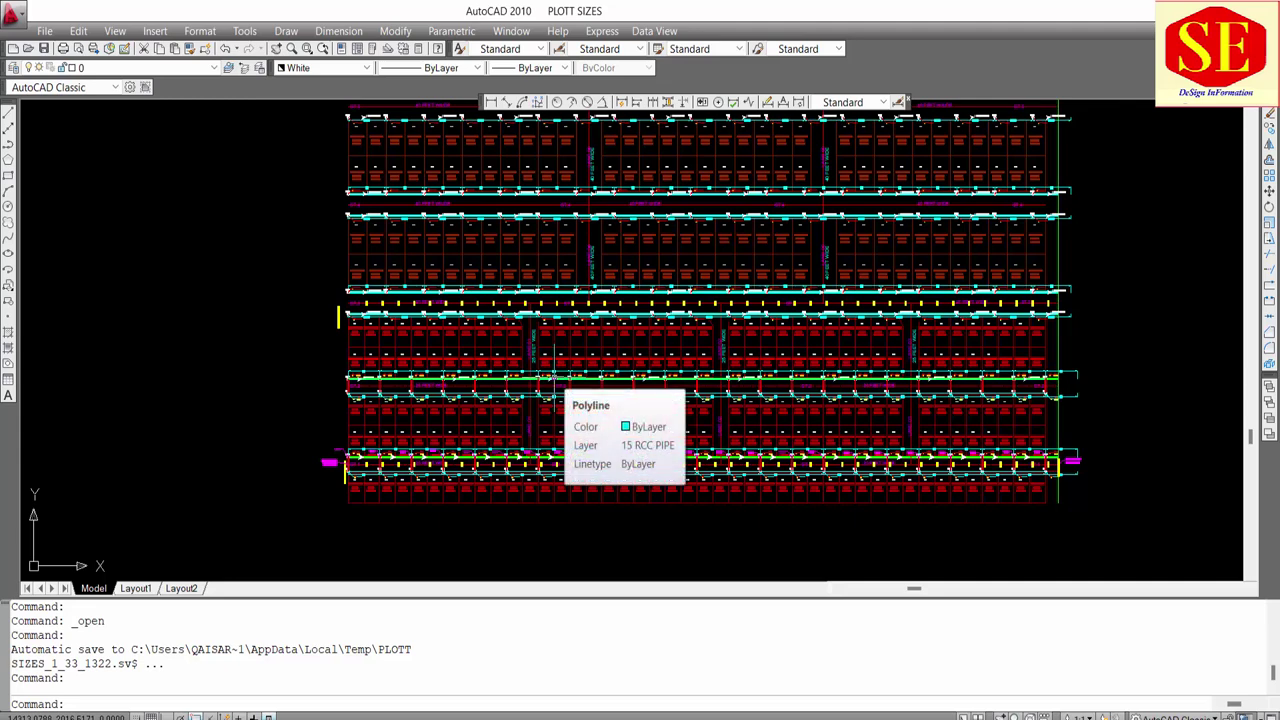
pyautogui.scroll(-3, 553, 378)
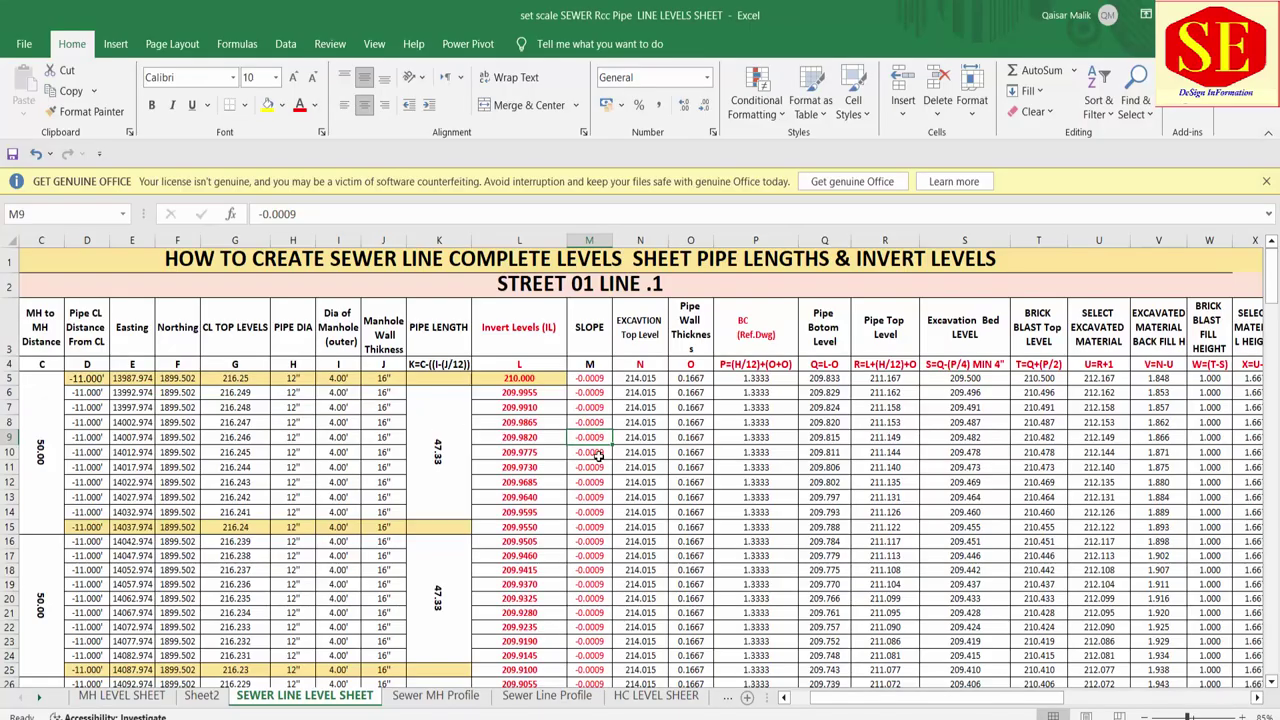
# Step: Browse the Sewer MH Profile, Sewer Line Profile and HC LEVEL SHEER sheets, then return to Sheet2
pyautogui.click(641, 451)
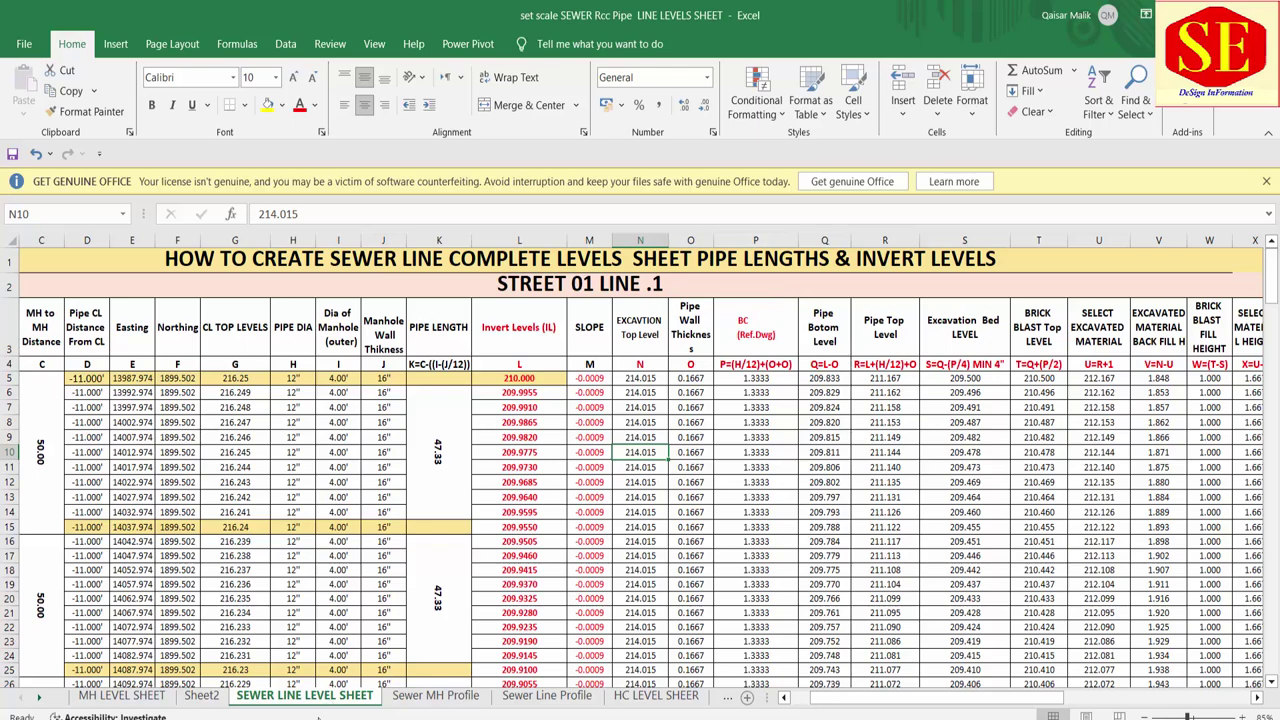
pyautogui.click(432, 696)
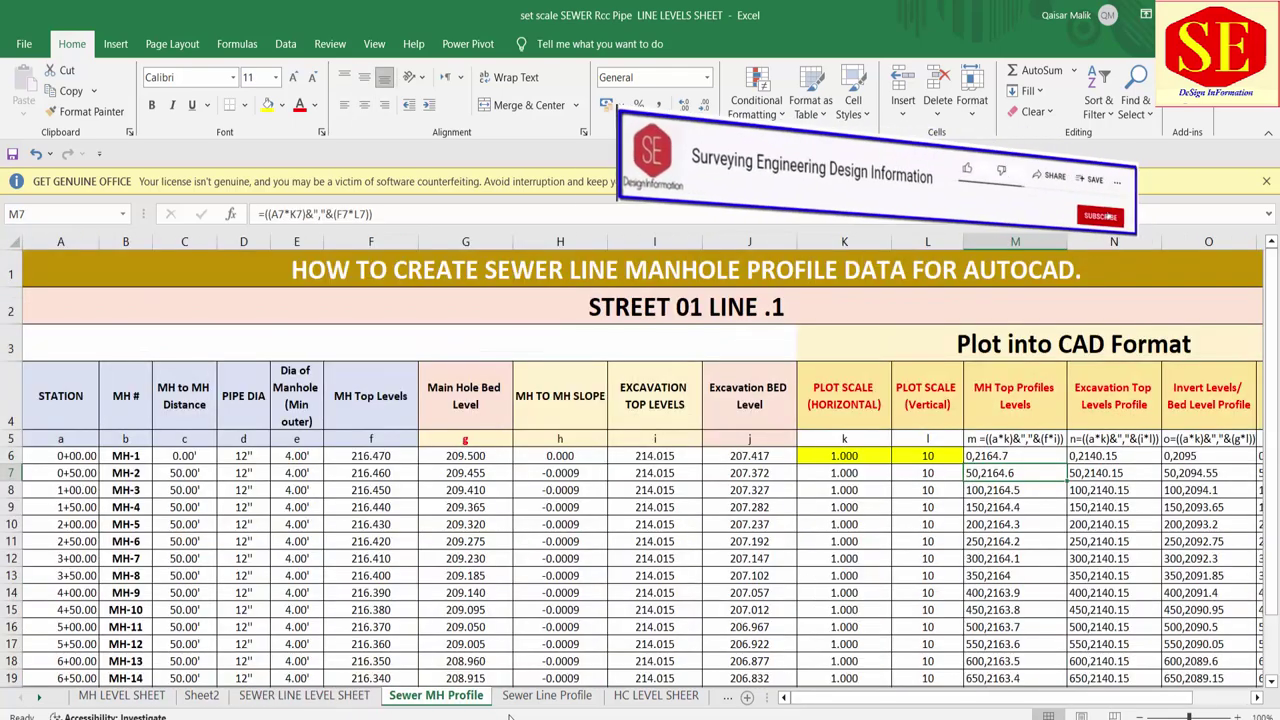
pyautogui.click(547, 695)
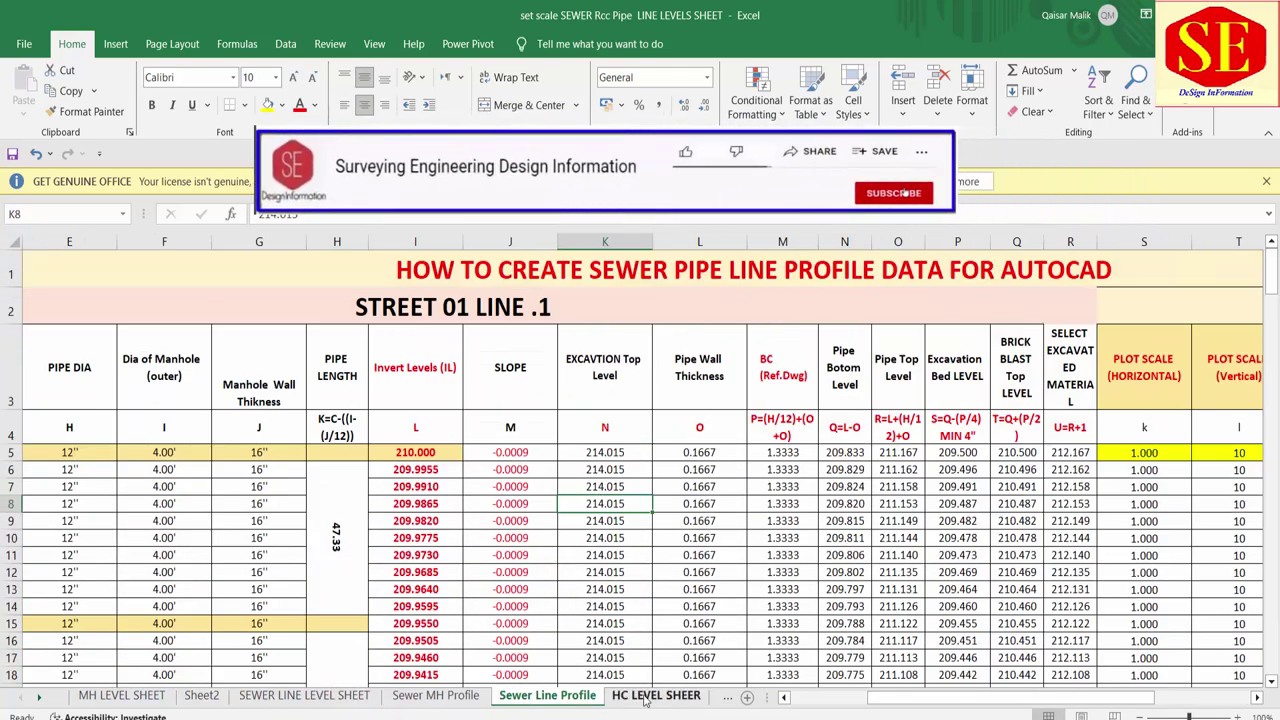
pyautogui.click(645, 697)
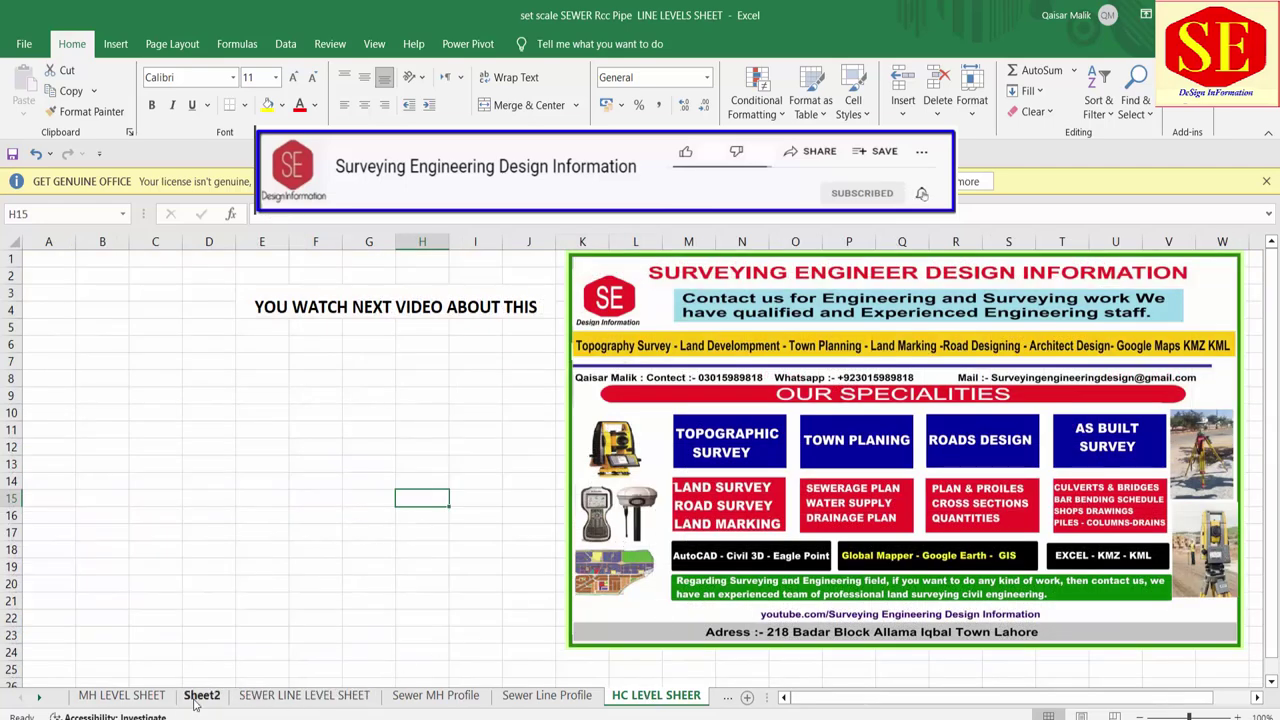
pyautogui.click(201, 695)
pyautogui.scroll(-1, 760, 400)
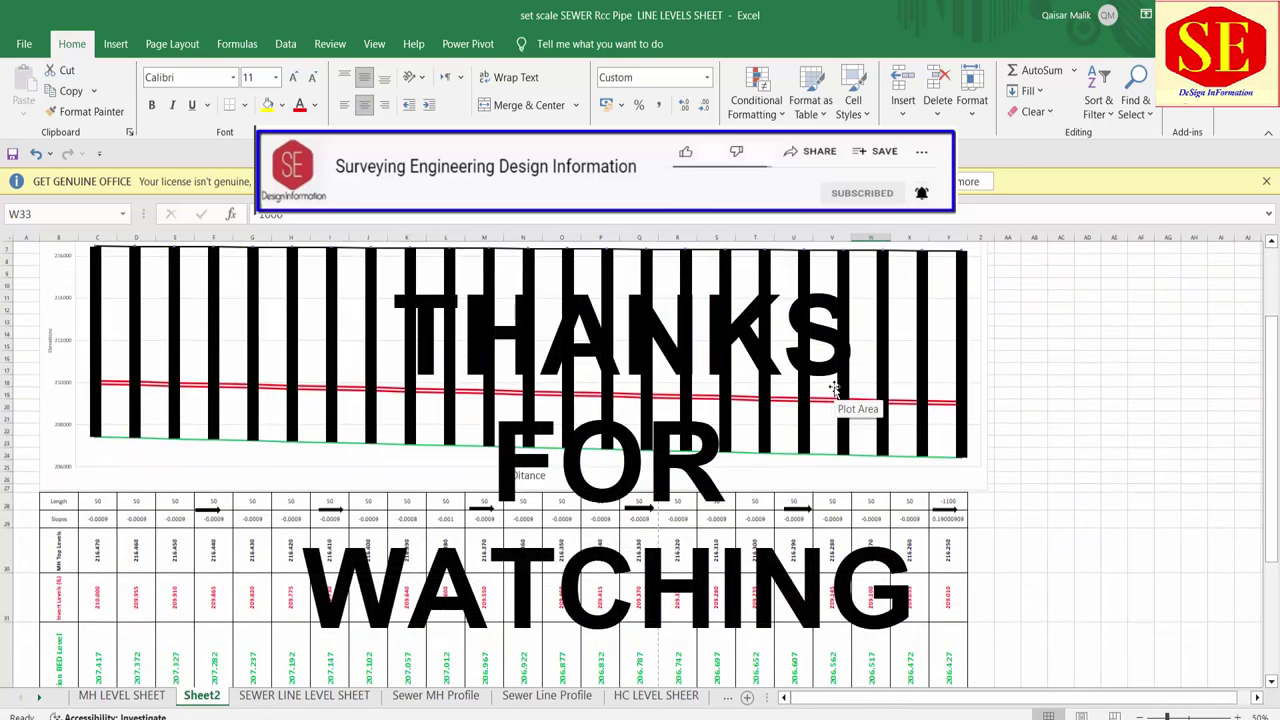